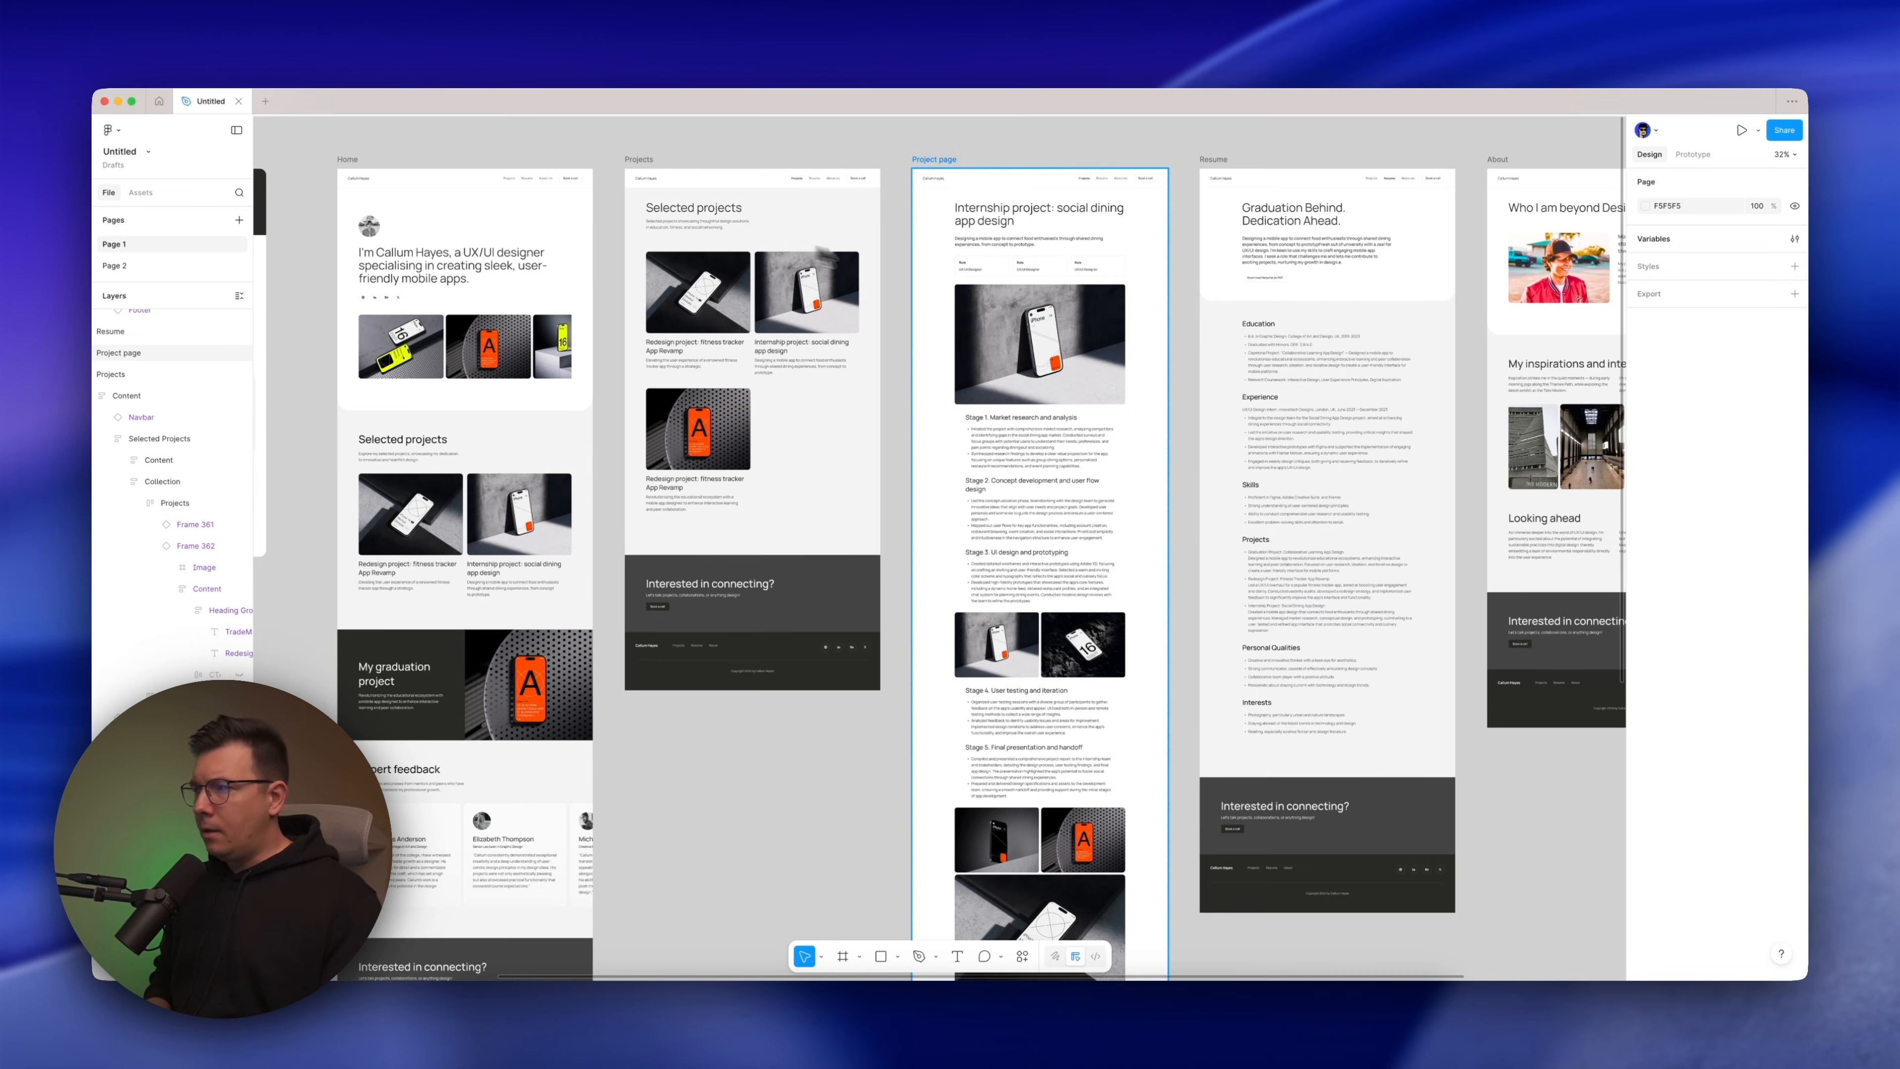
# Look over the Home, Projects and Project page frames of the portfolio template and their nested sections
pyautogui.hscroll(-2, 928, 292)
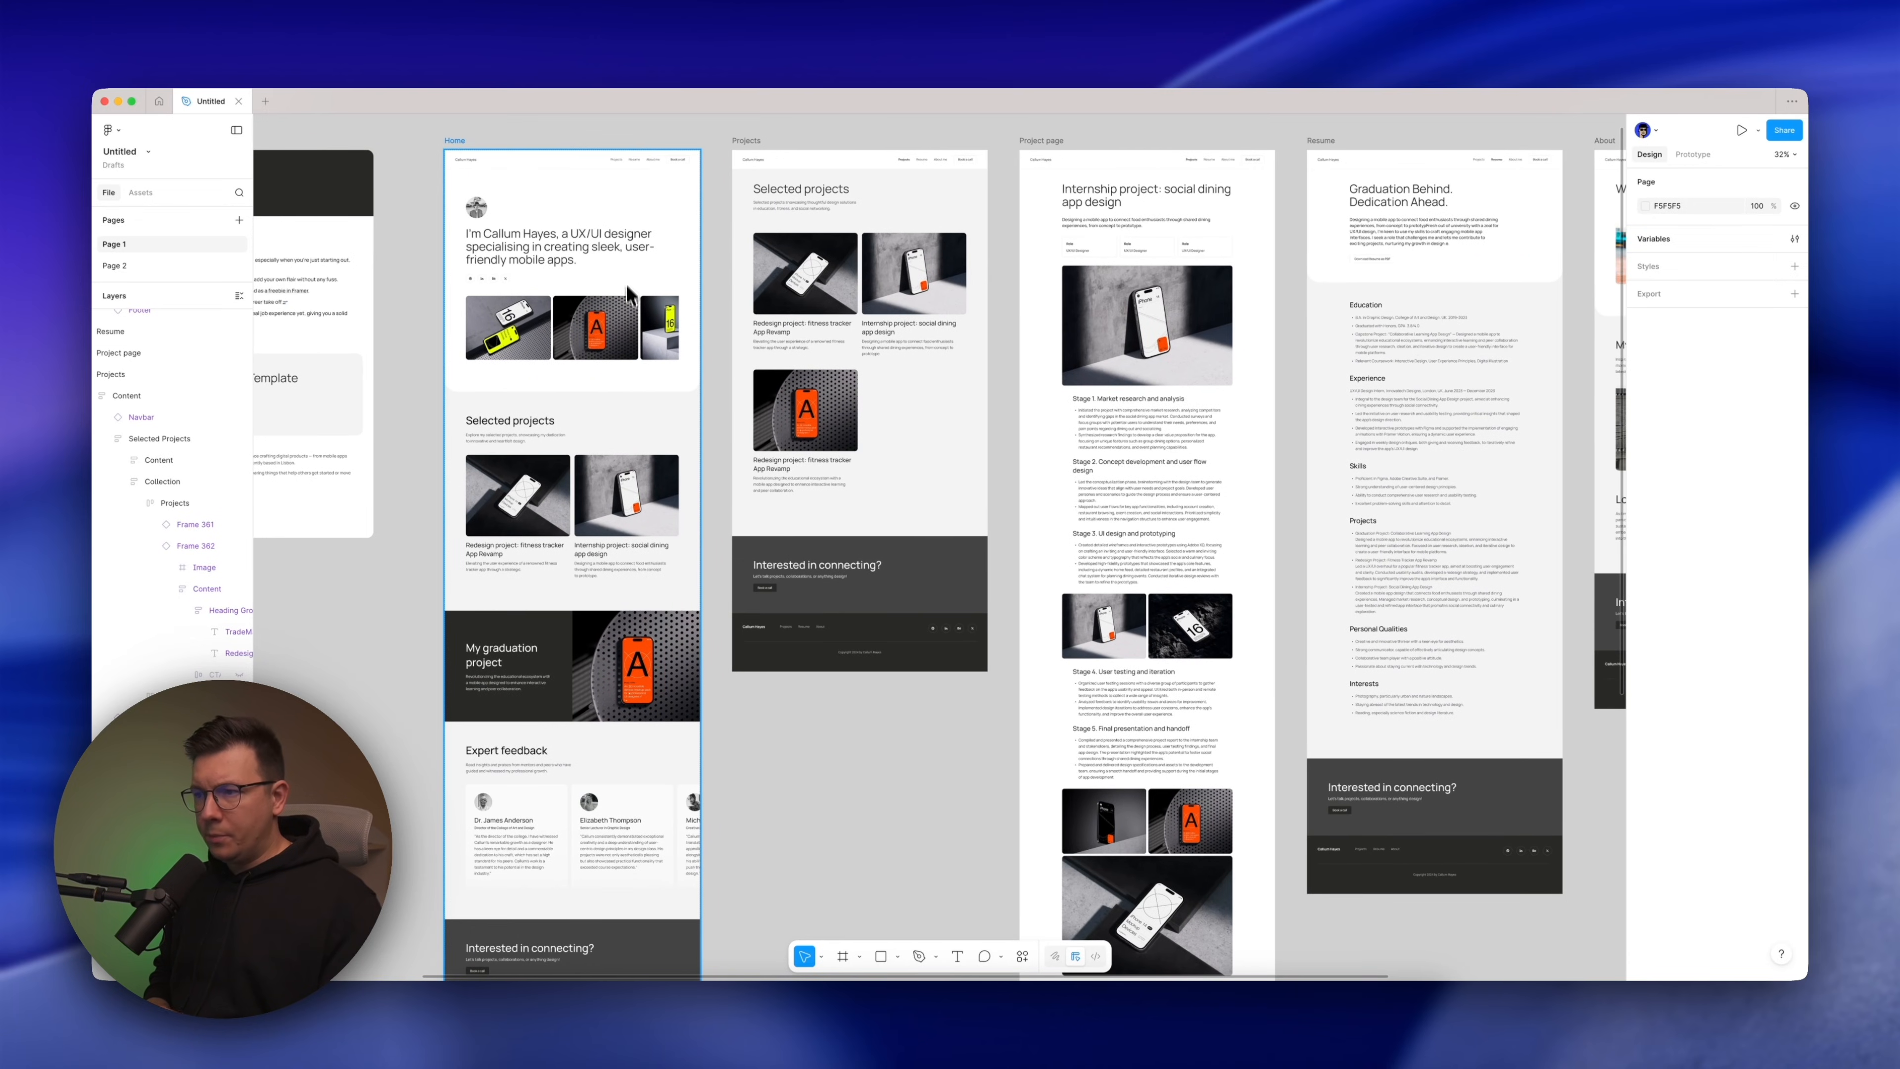
pyautogui.click(621, 250)
pyautogui.doubleClick(621, 251)
pyautogui.press('Escape')
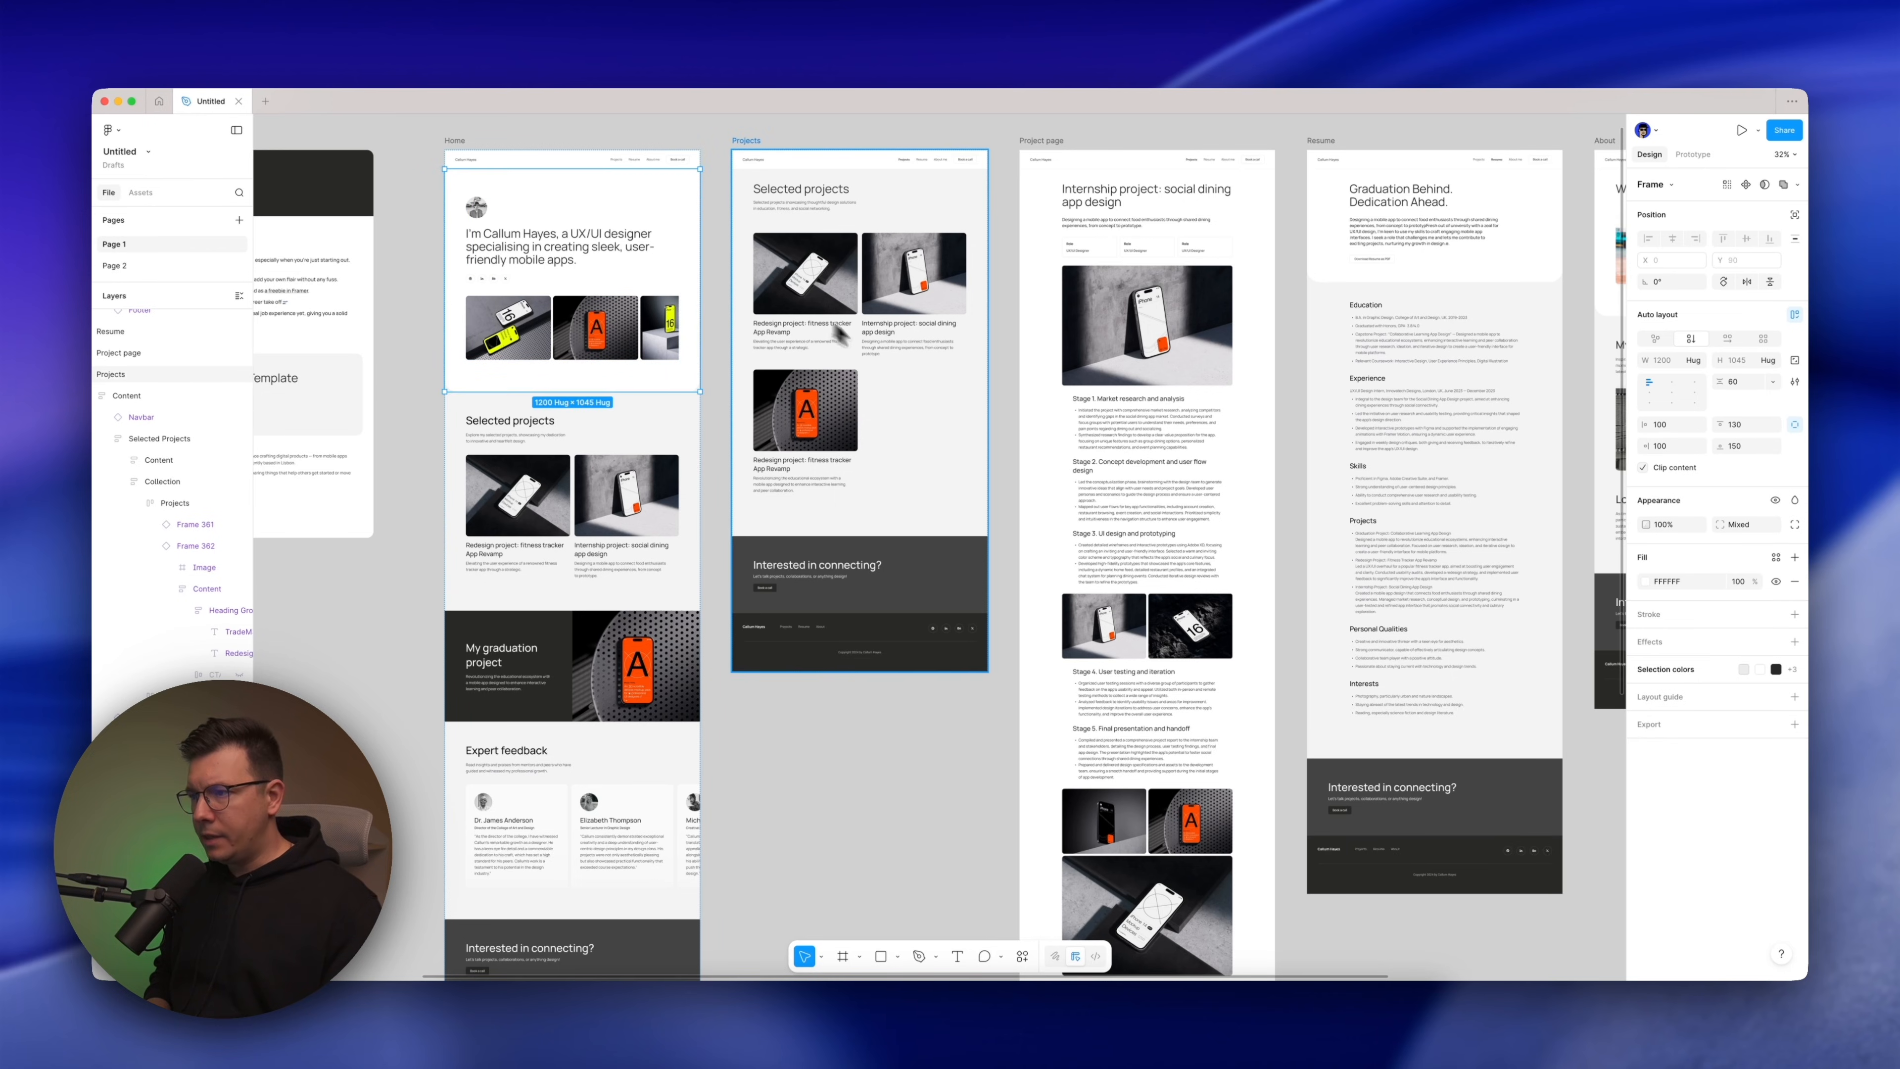
pyautogui.click(888, 352)
pyautogui.doubleClick(888, 352)
pyautogui.doubleClick(888, 352)
pyautogui.doubleClick(888, 352)
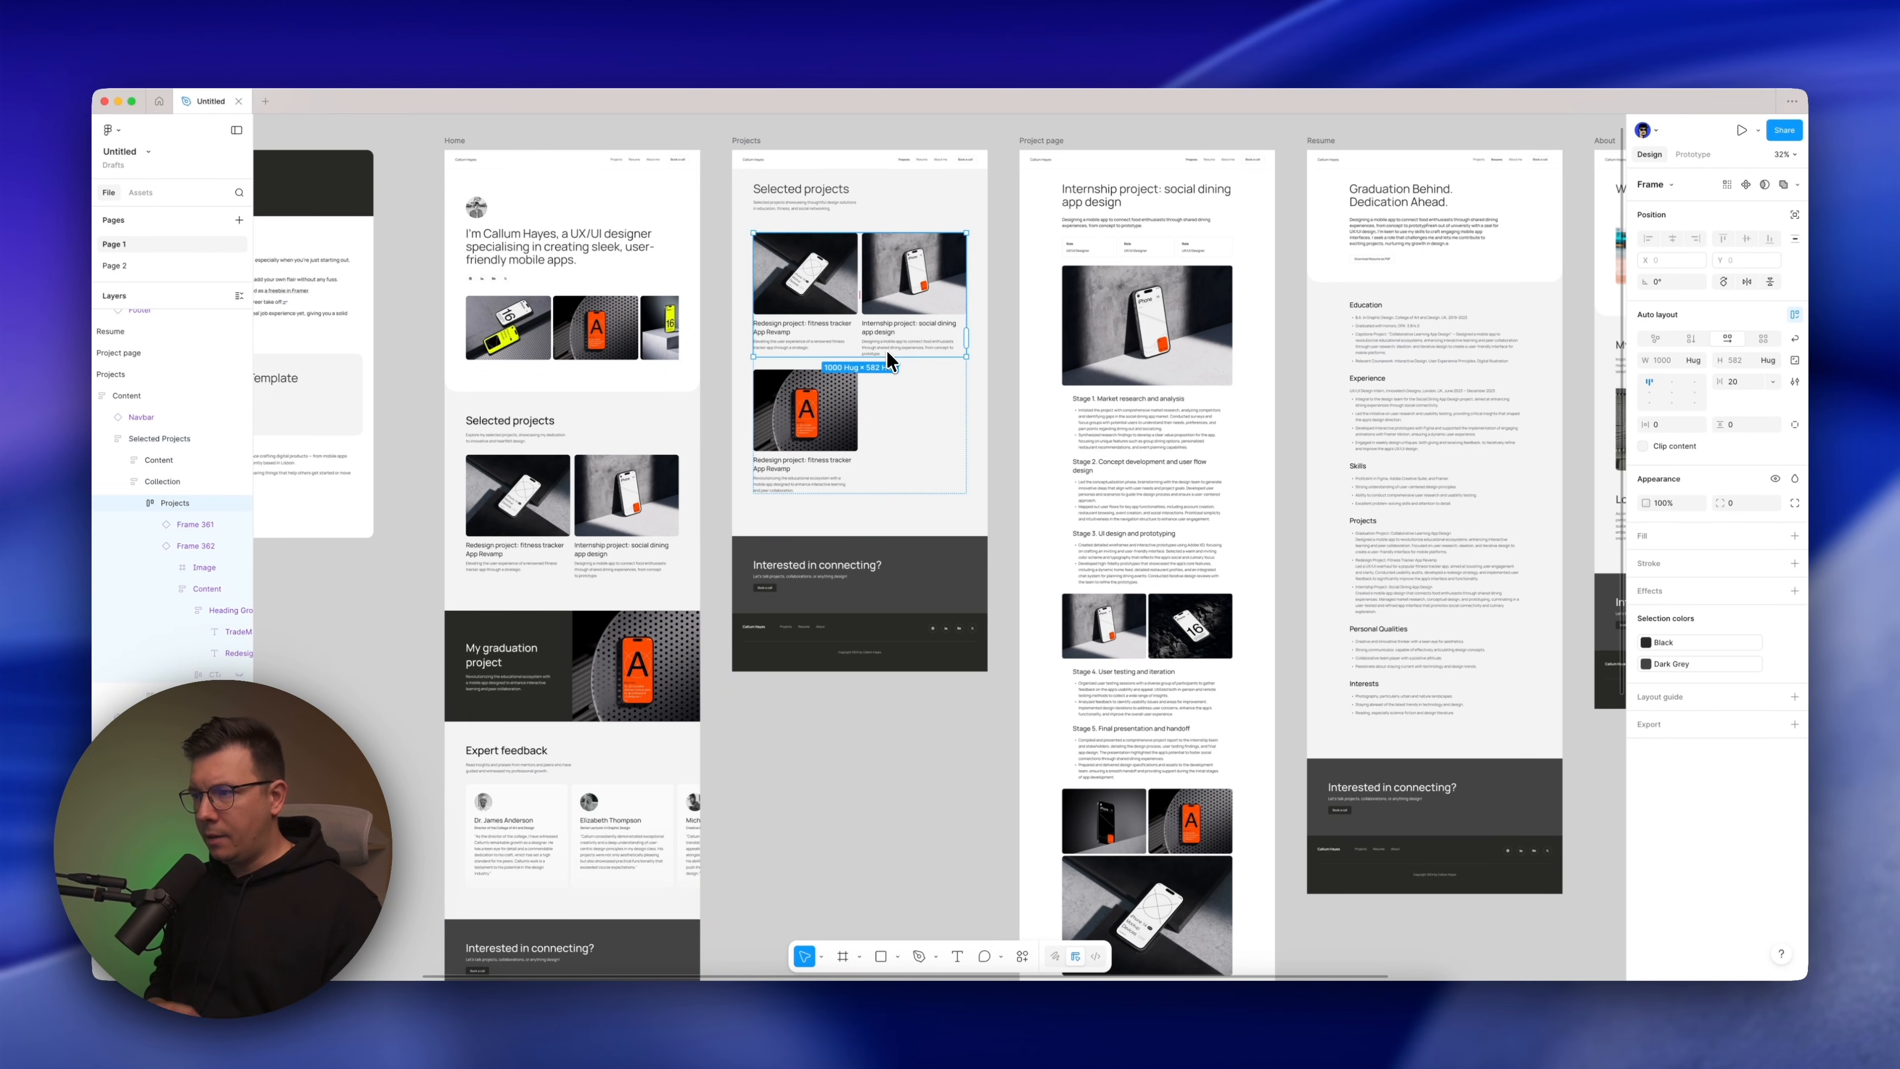
pyautogui.press('Escape')
pyautogui.press('Escape')
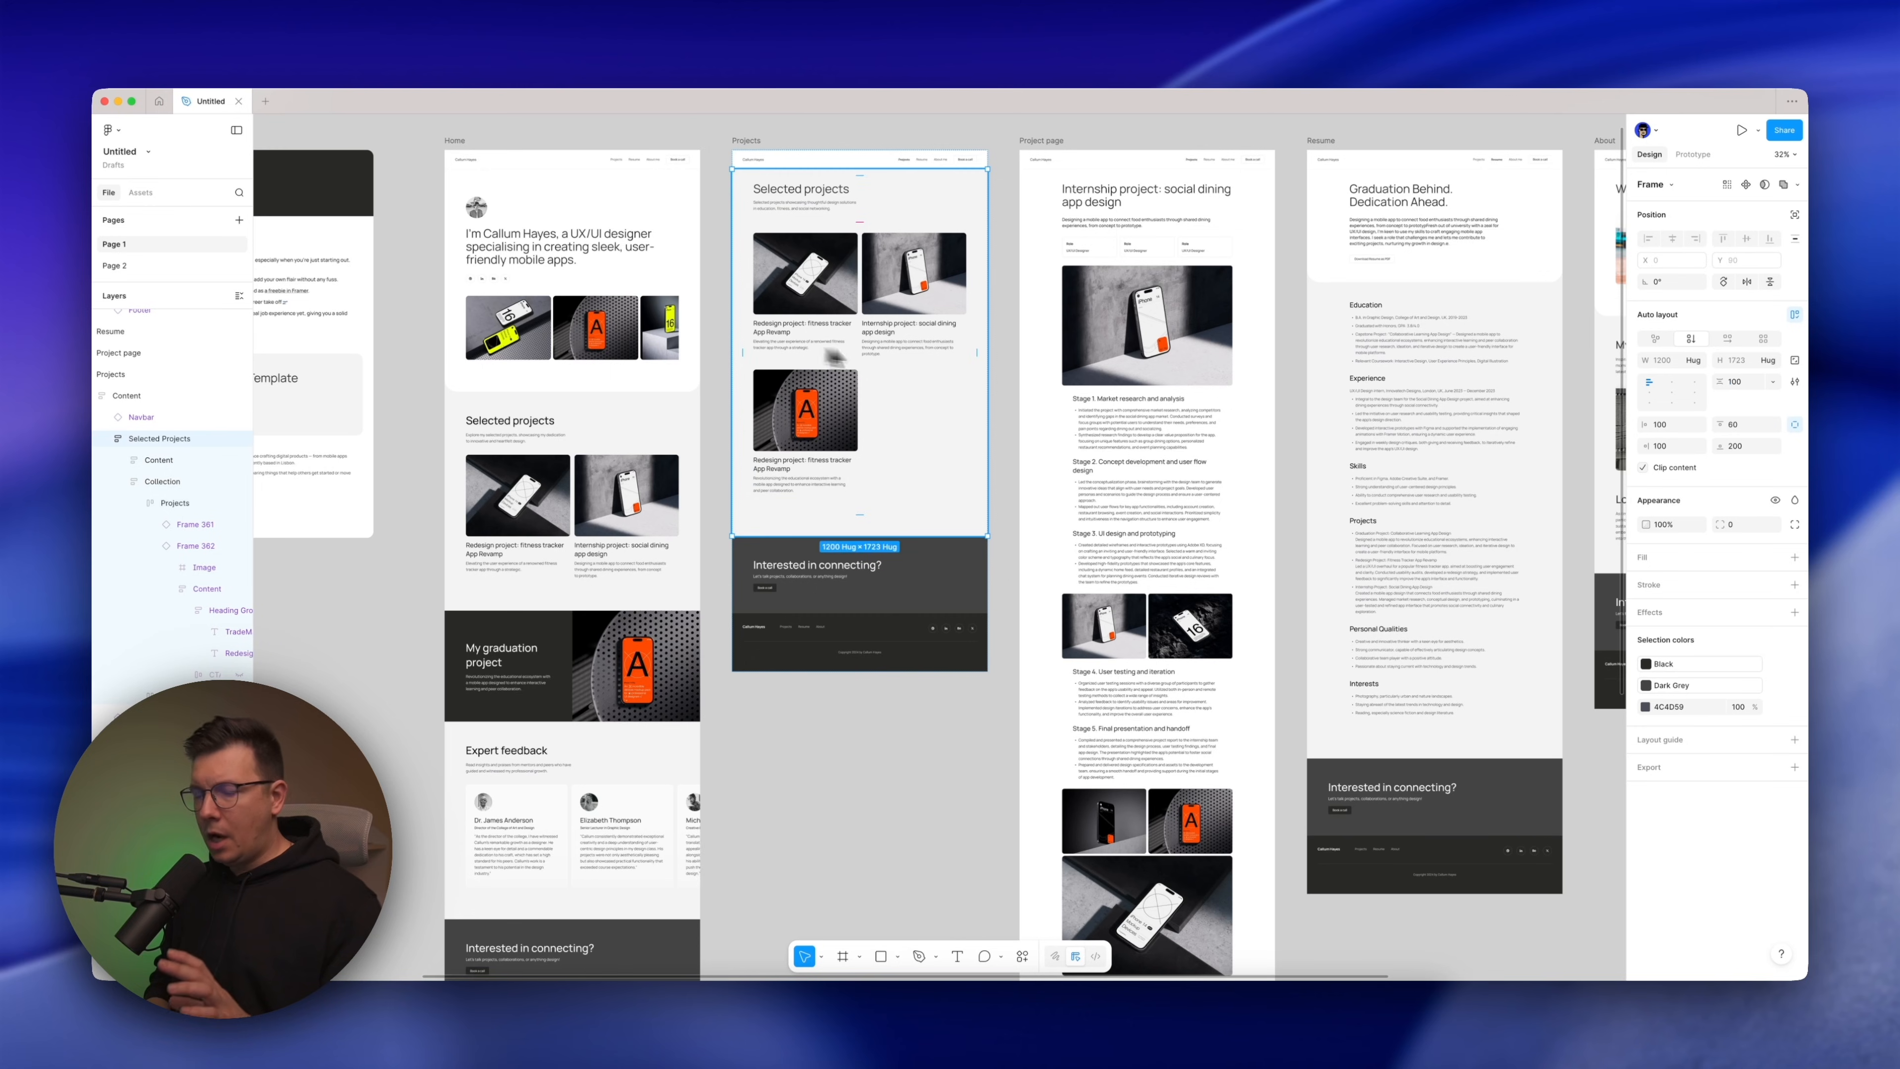
pyautogui.click(1111, 443)
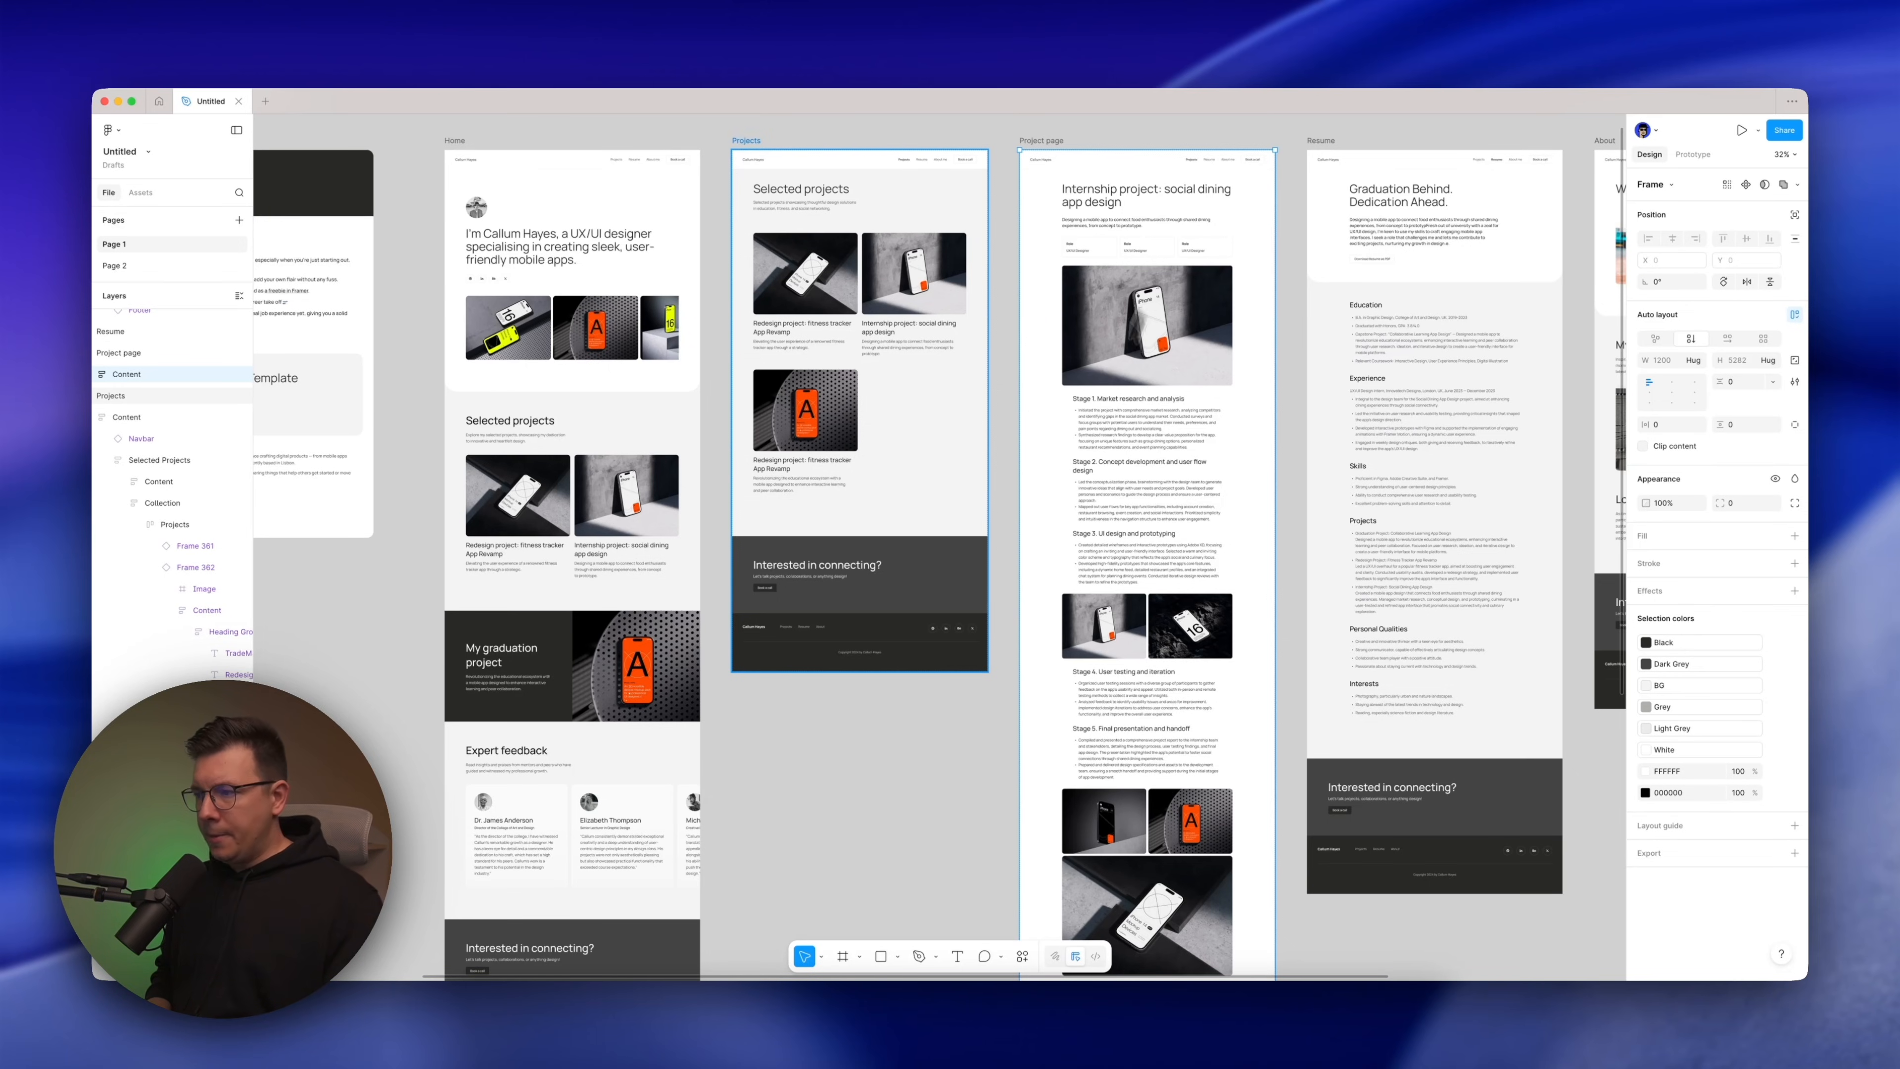
pyautogui.scroll(-3, 1004, 416)
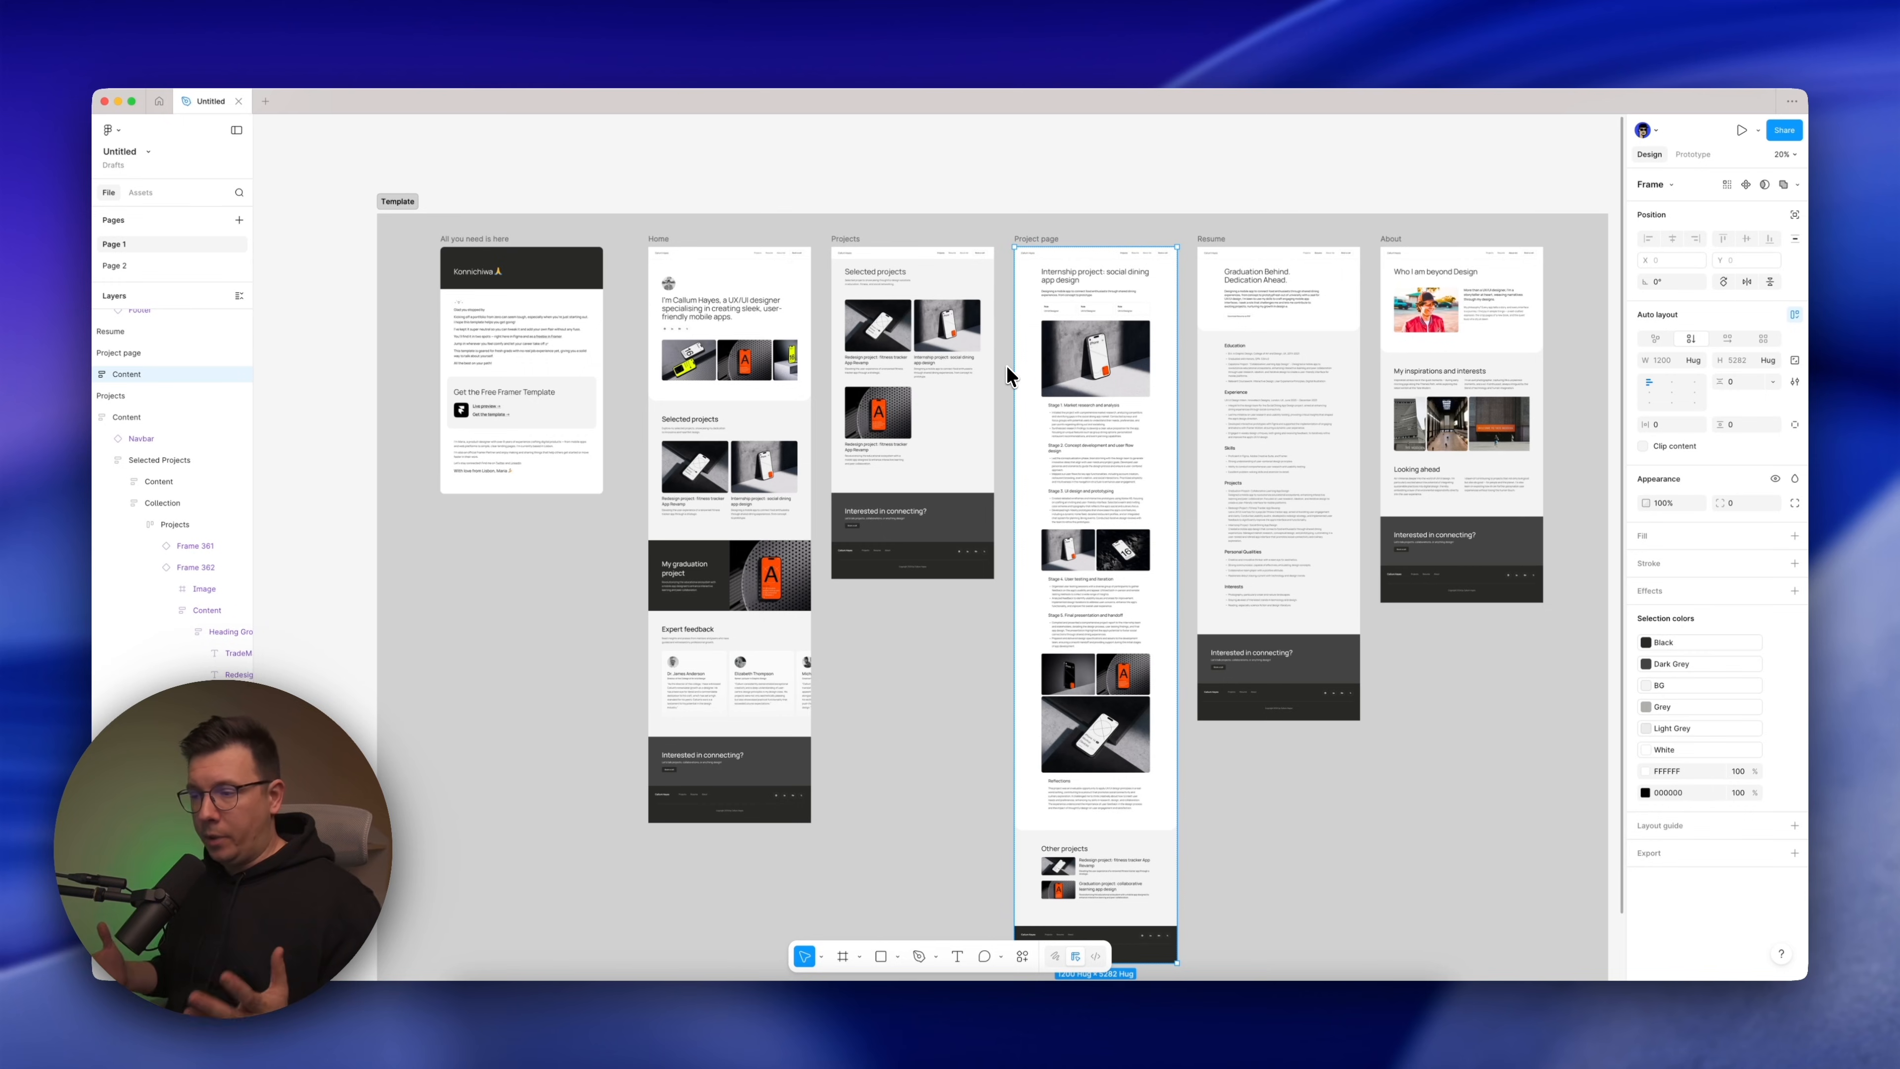
# Review the colour variables defined for the template
pyautogui.click(798, 199)
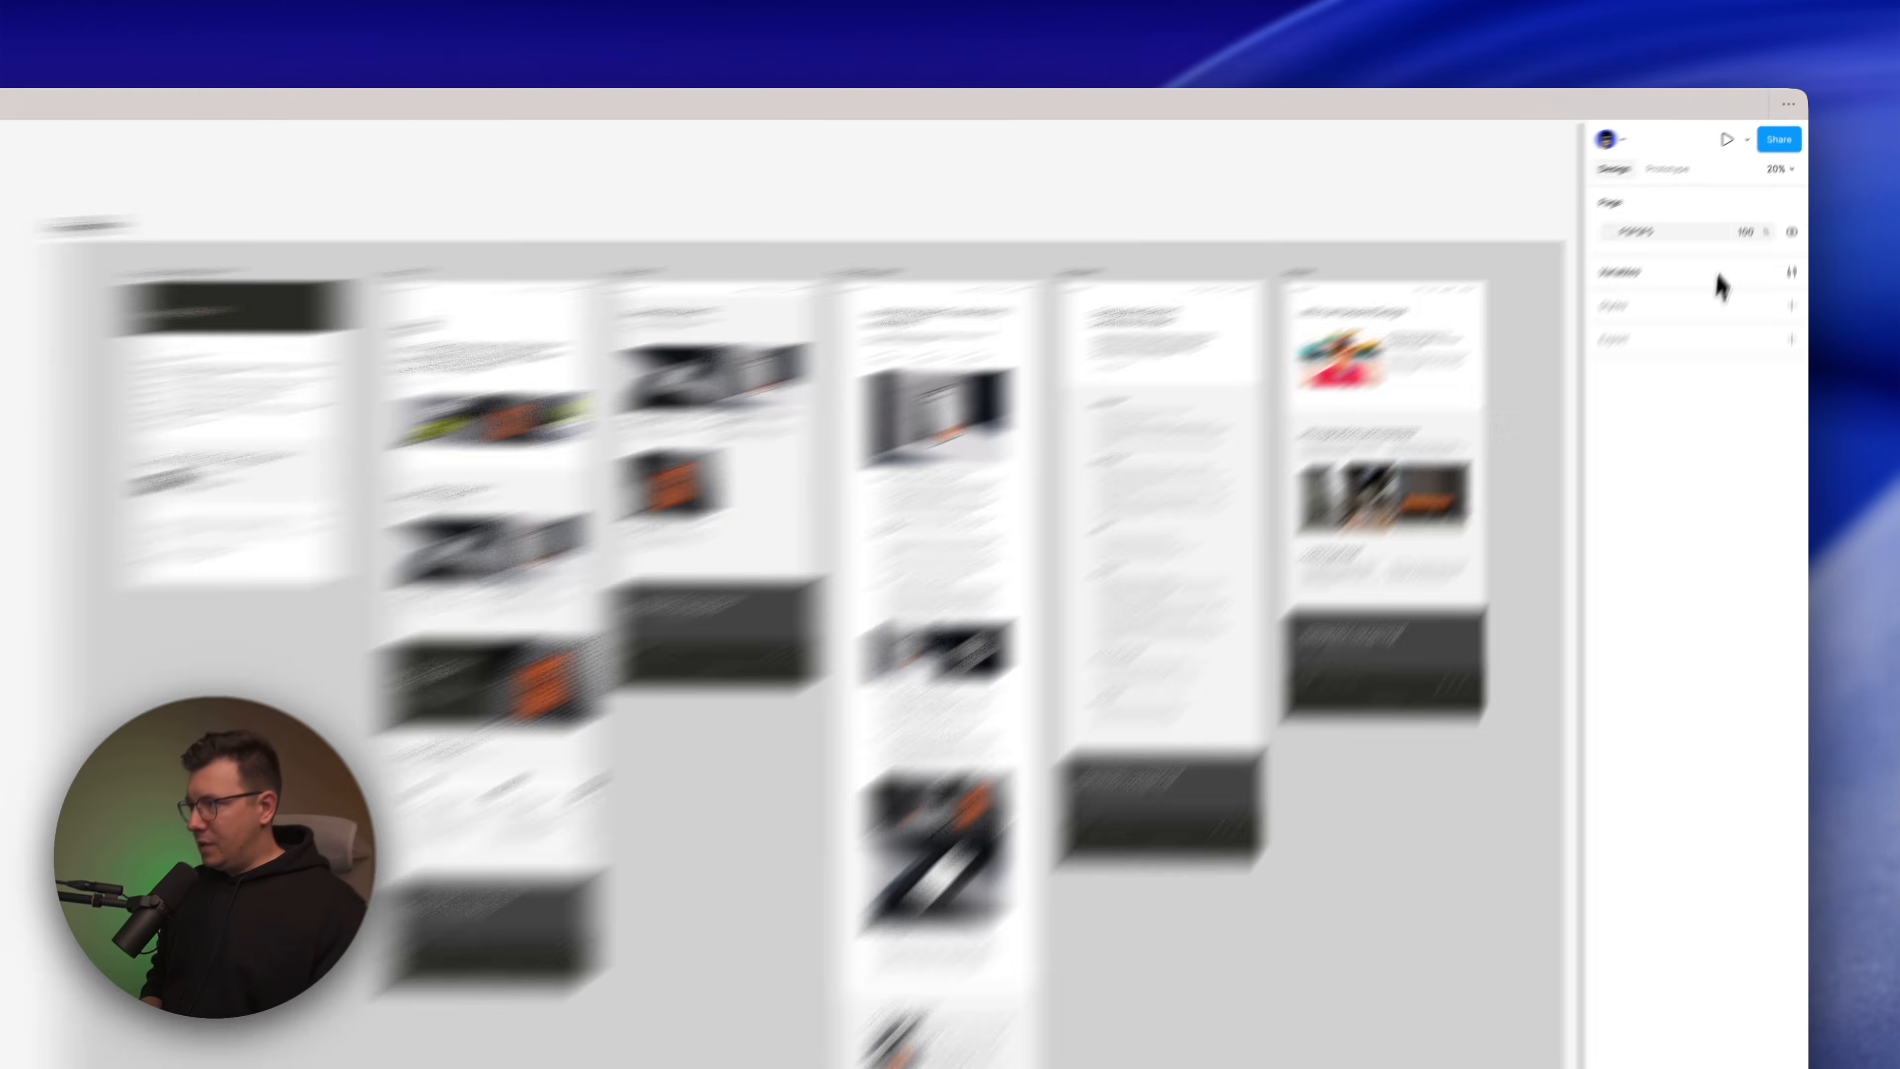
pyautogui.click(1794, 238)
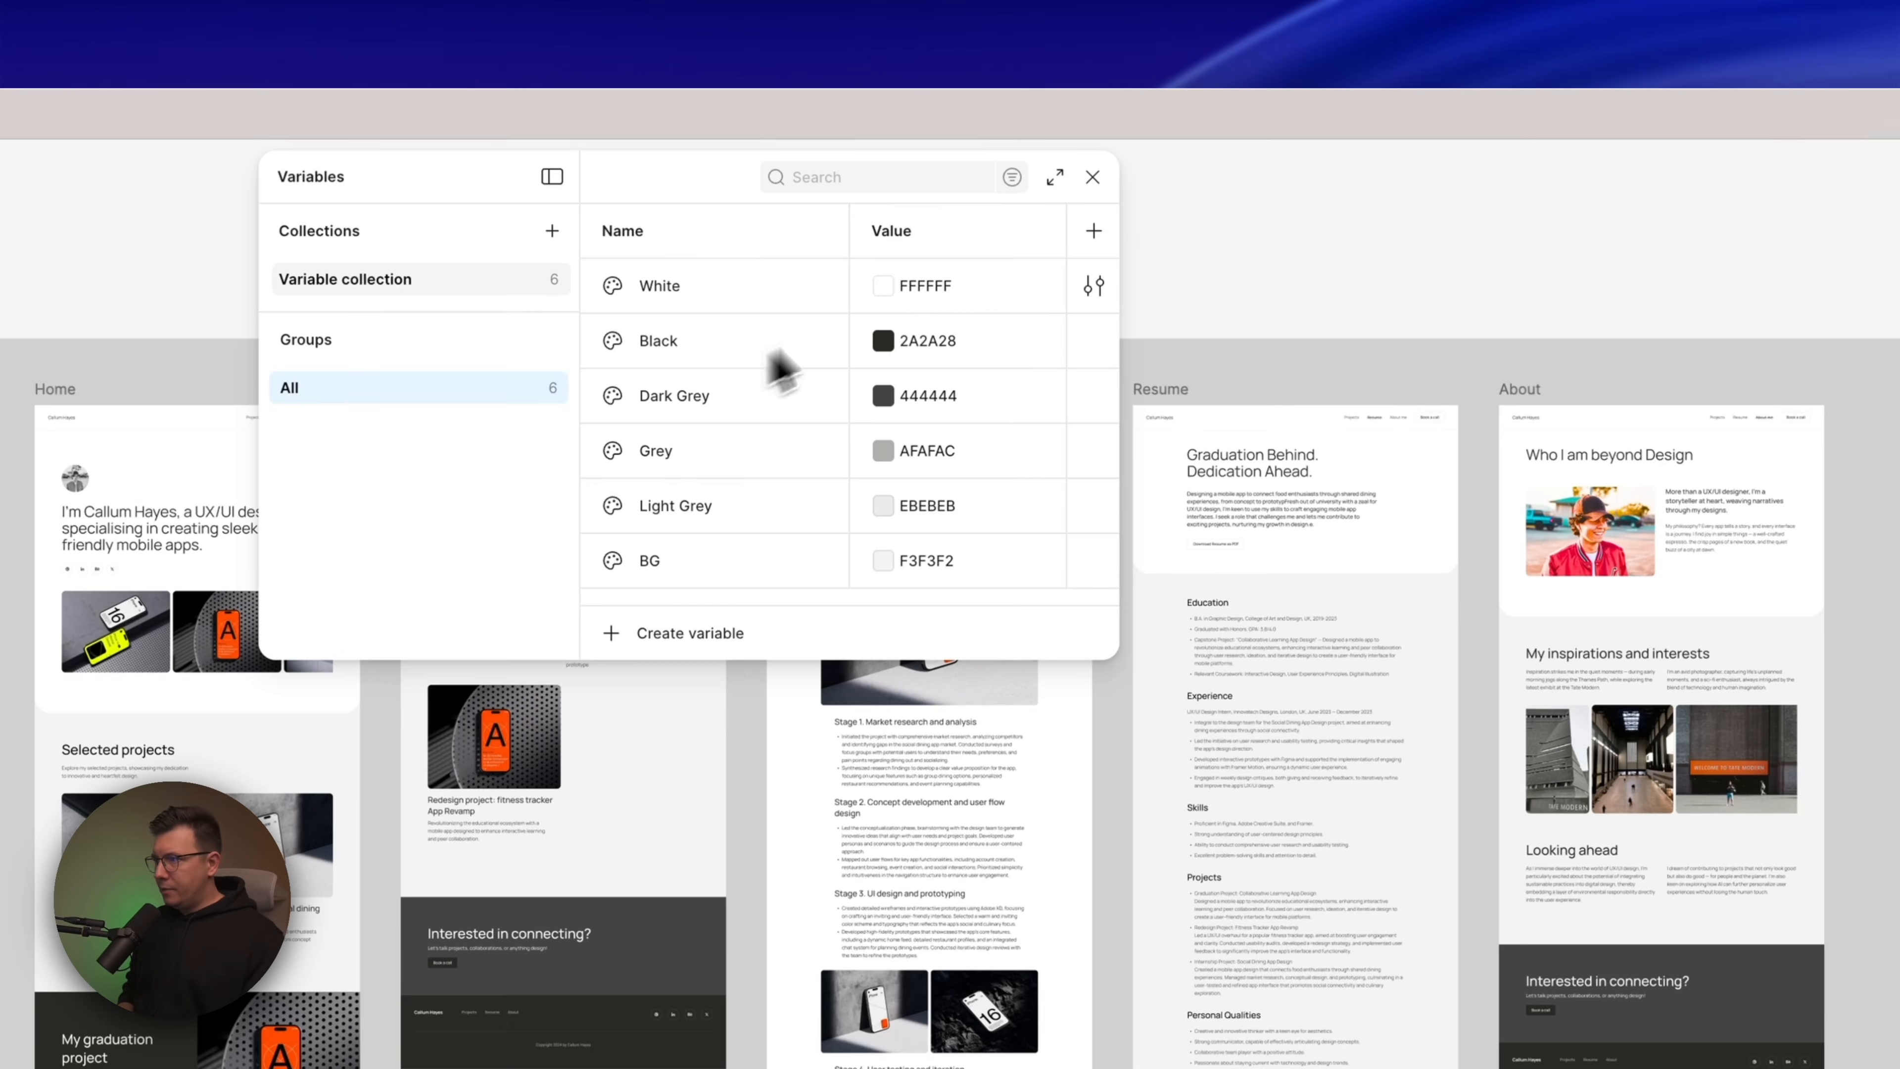
pyautogui.click(1047, 178)
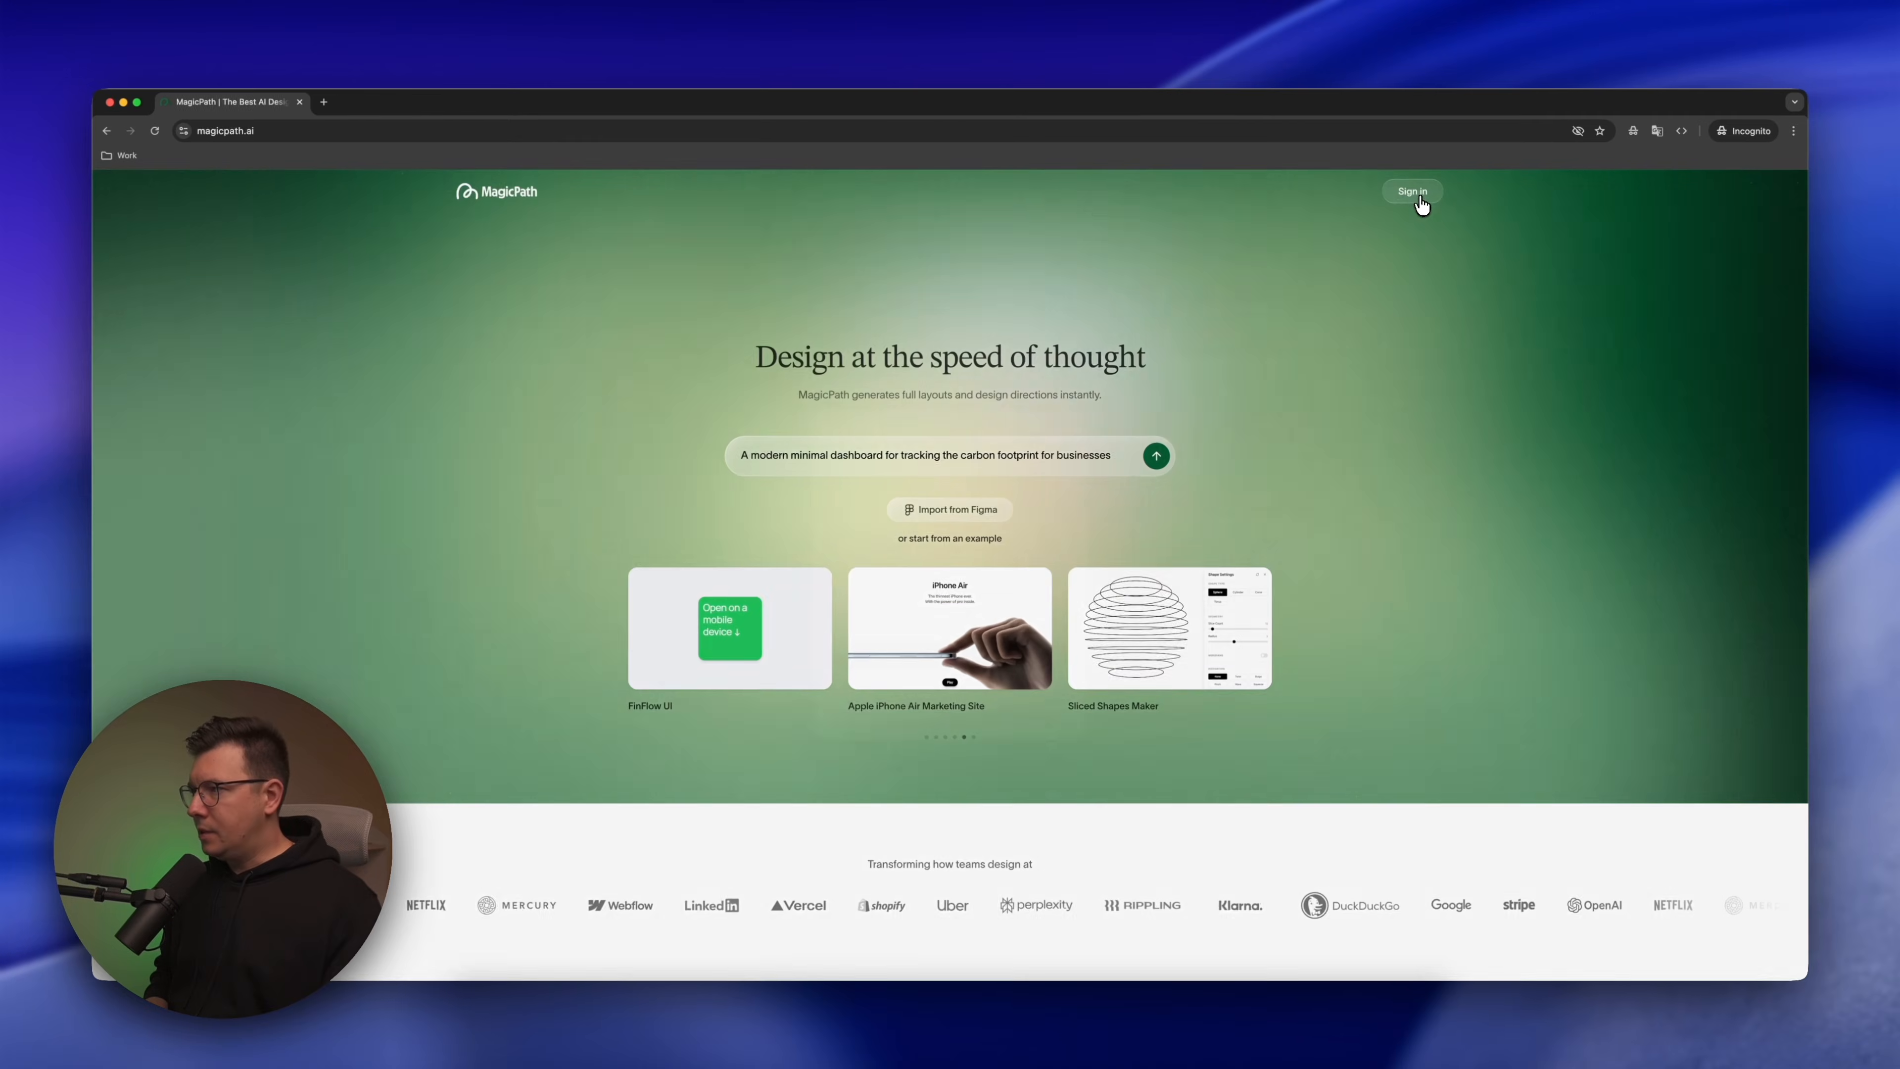
# Sign in to MagicPath in the browser and review the account's Plans & Billing options
pyautogui.click(1481, 277)
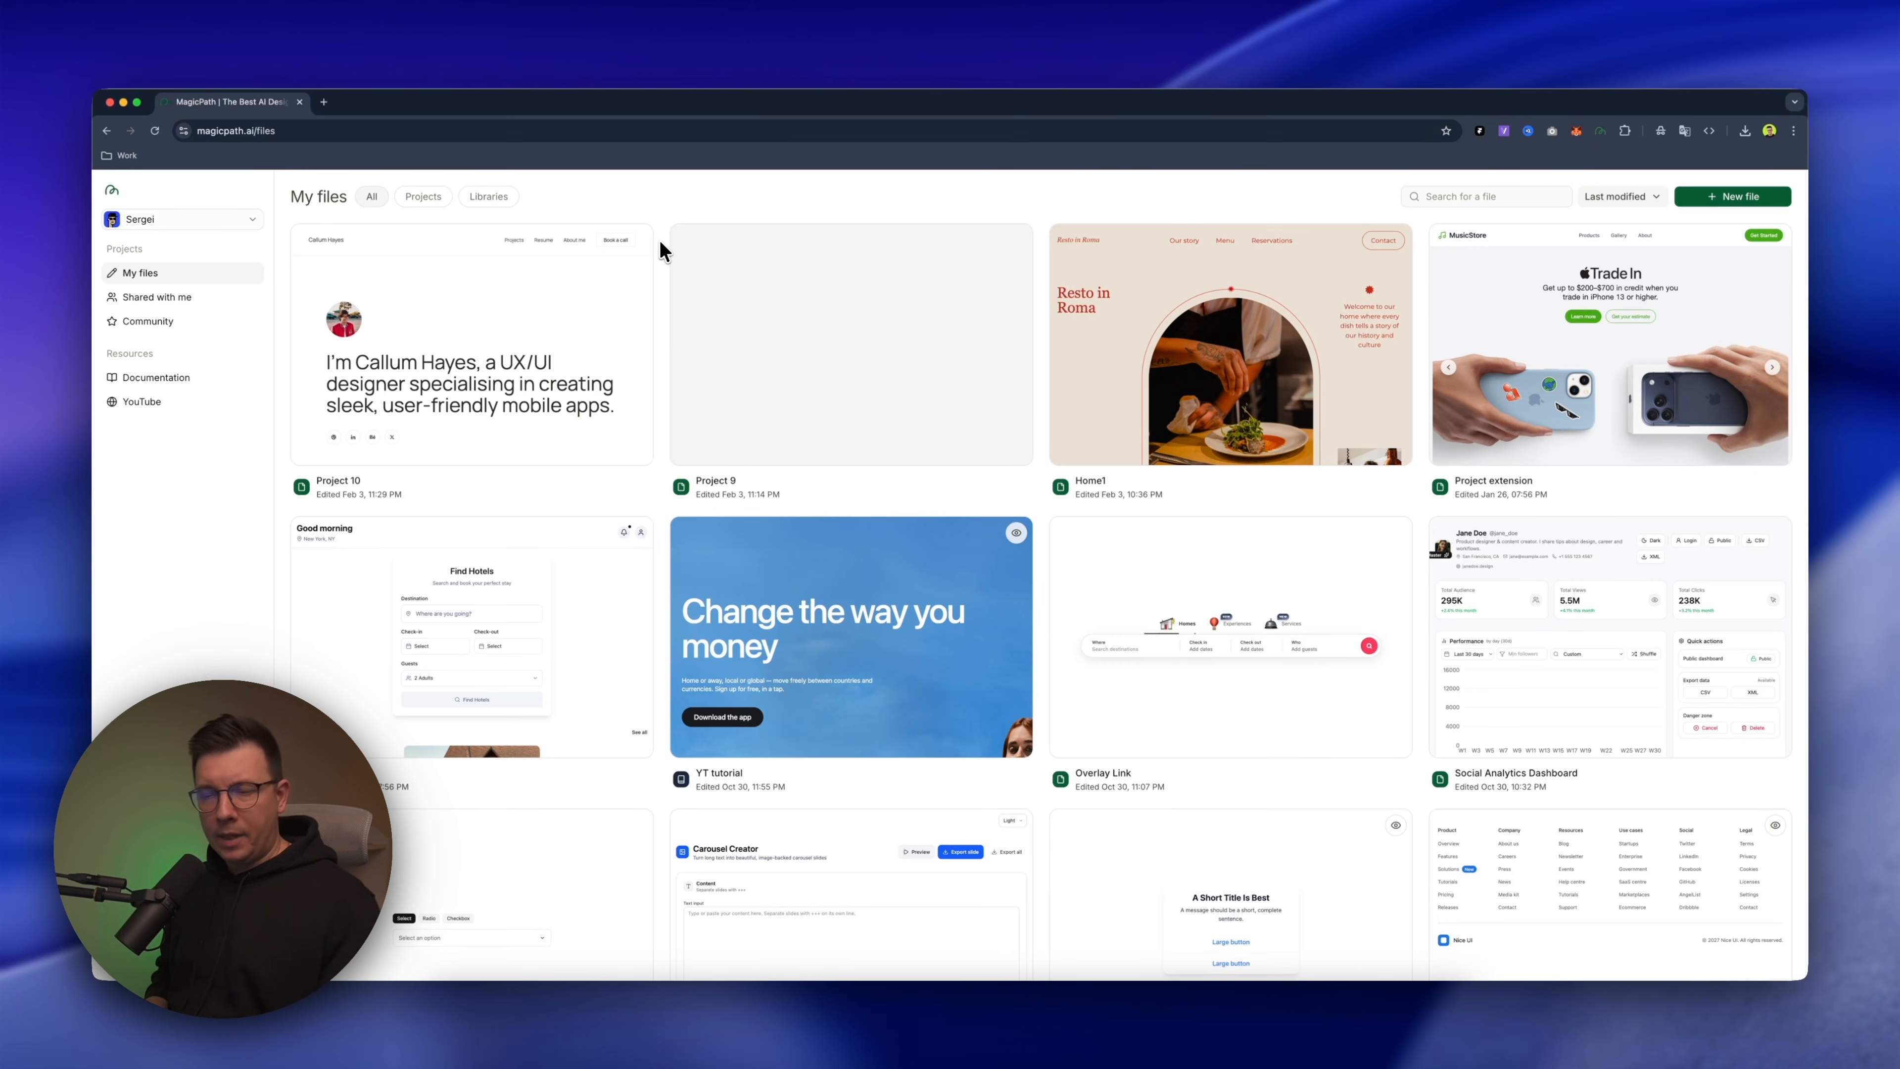
pyautogui.click(249, 220)
pyautogui.click(153, 250)
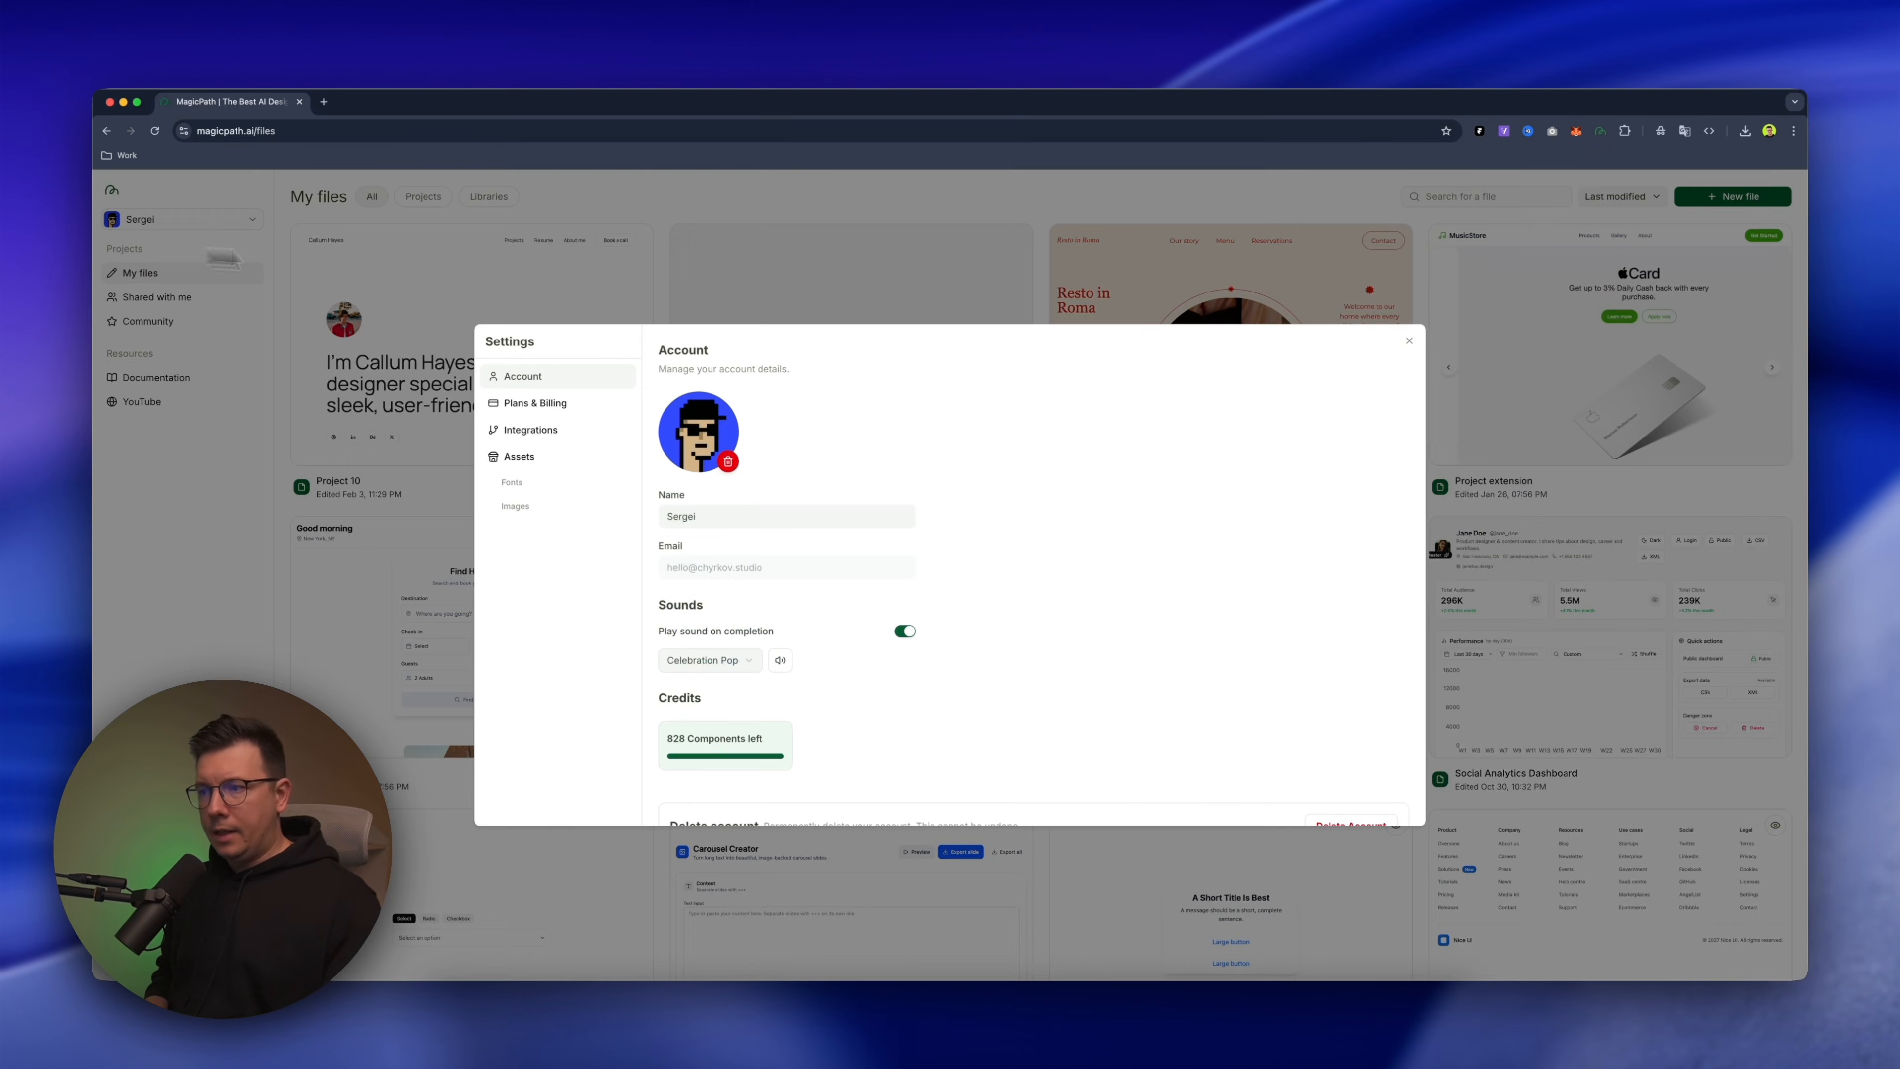
pyautogui.click(522, 404)
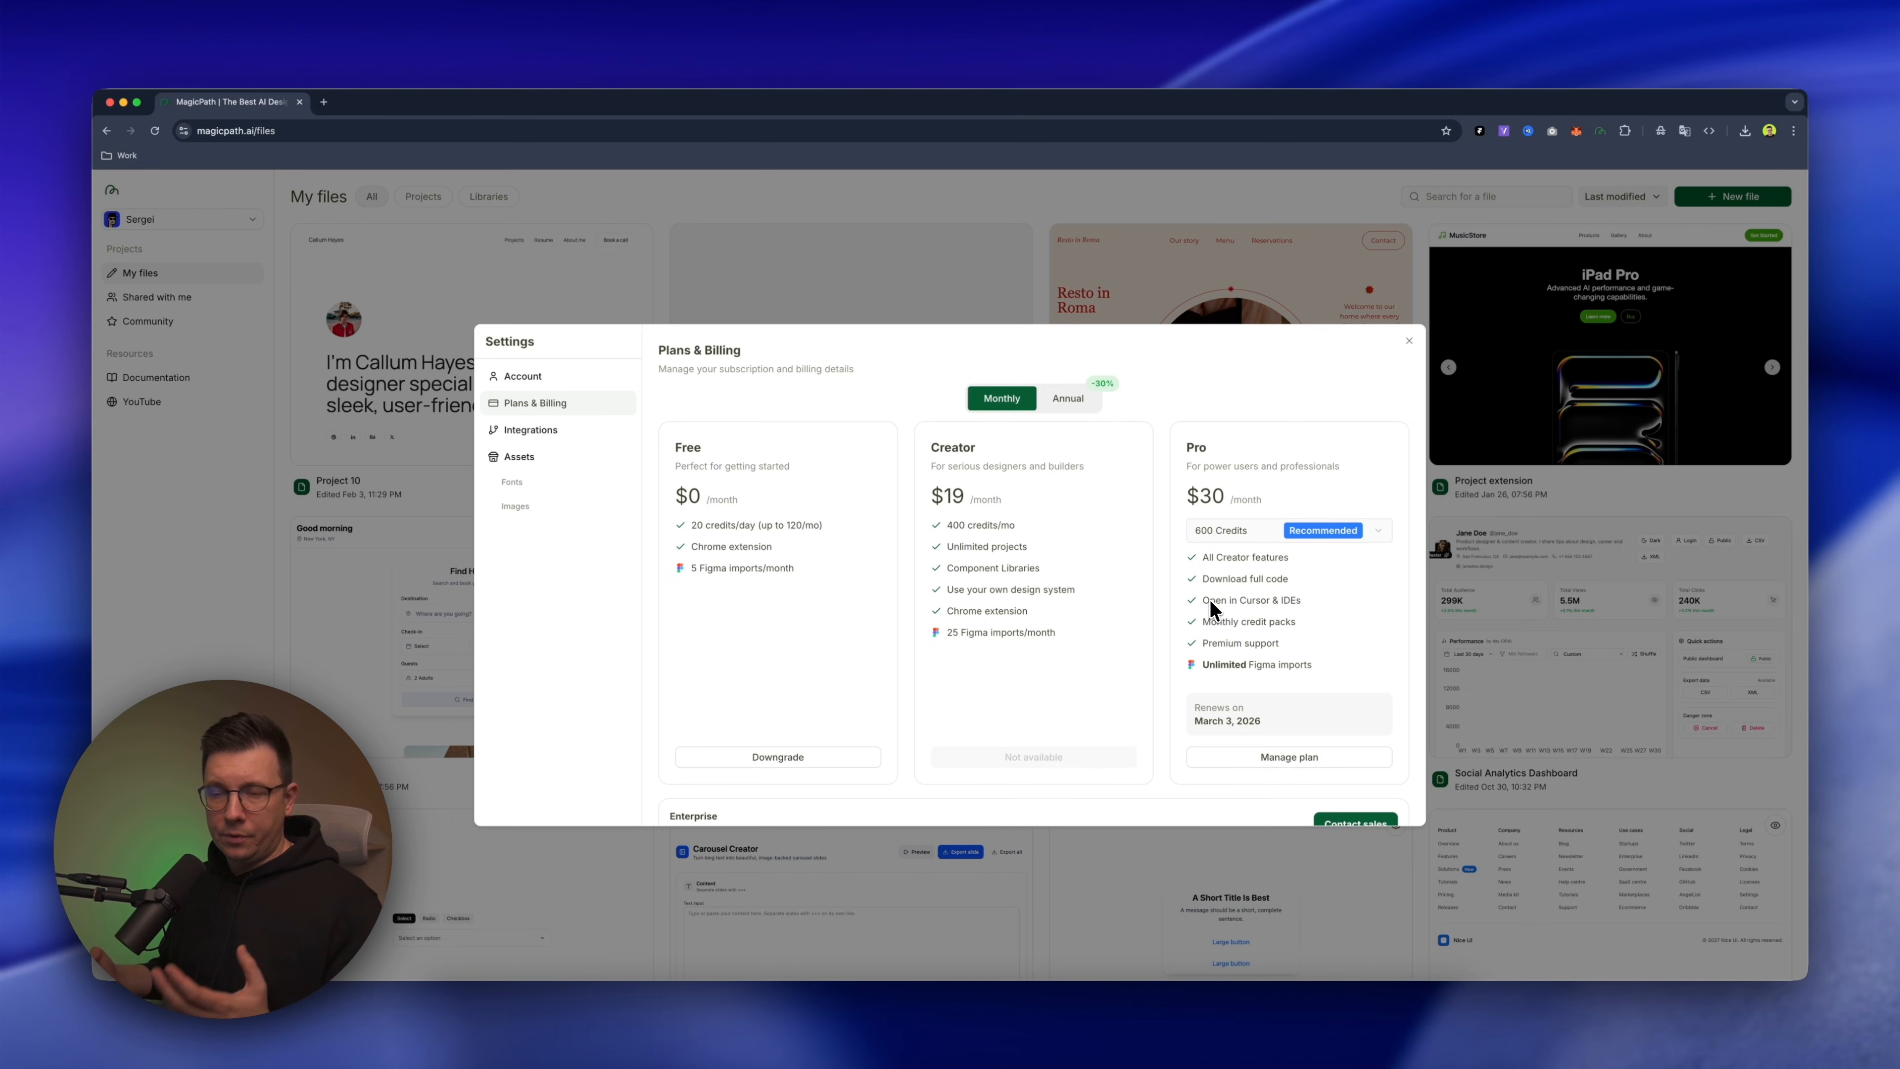
pyautogui.click(1170, 217)
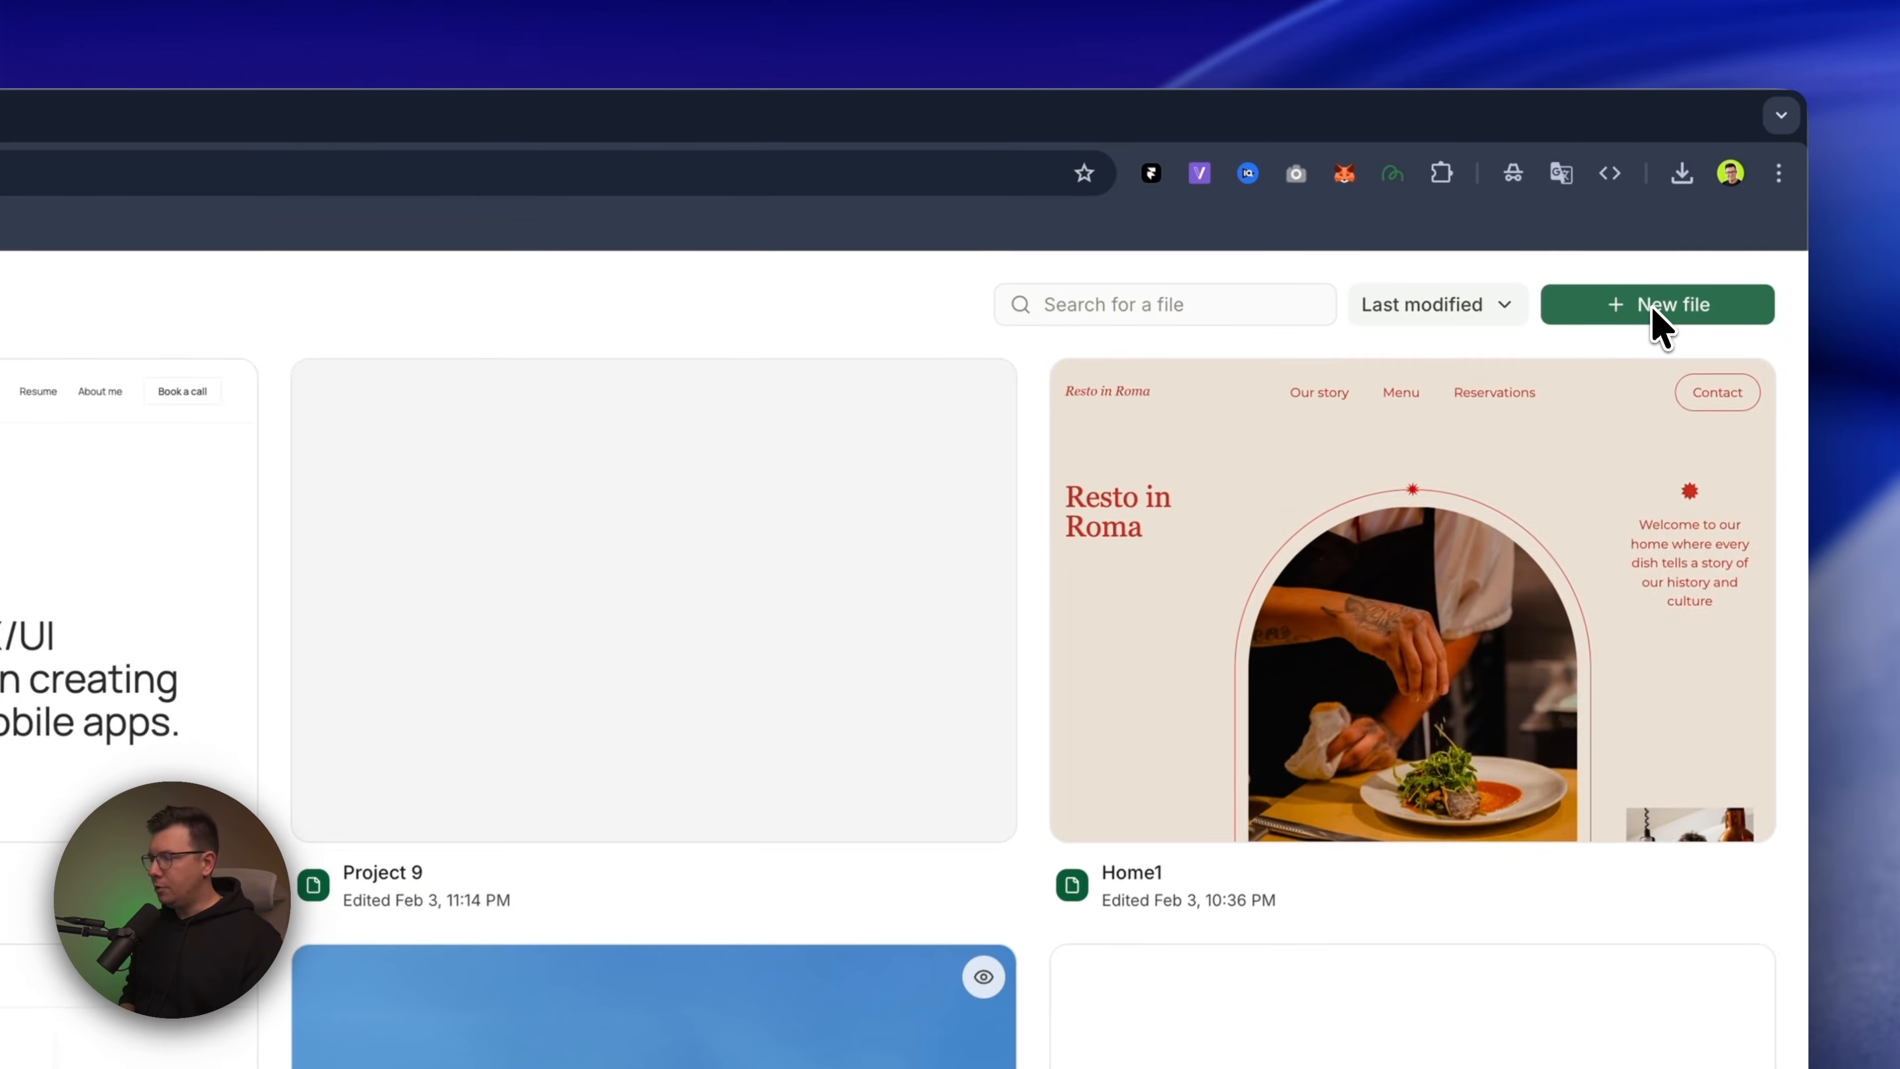
# Create a new MagicPath file and connect the Figma account, allowing MagicPath to access it
pyautogui.click(1724, 199)
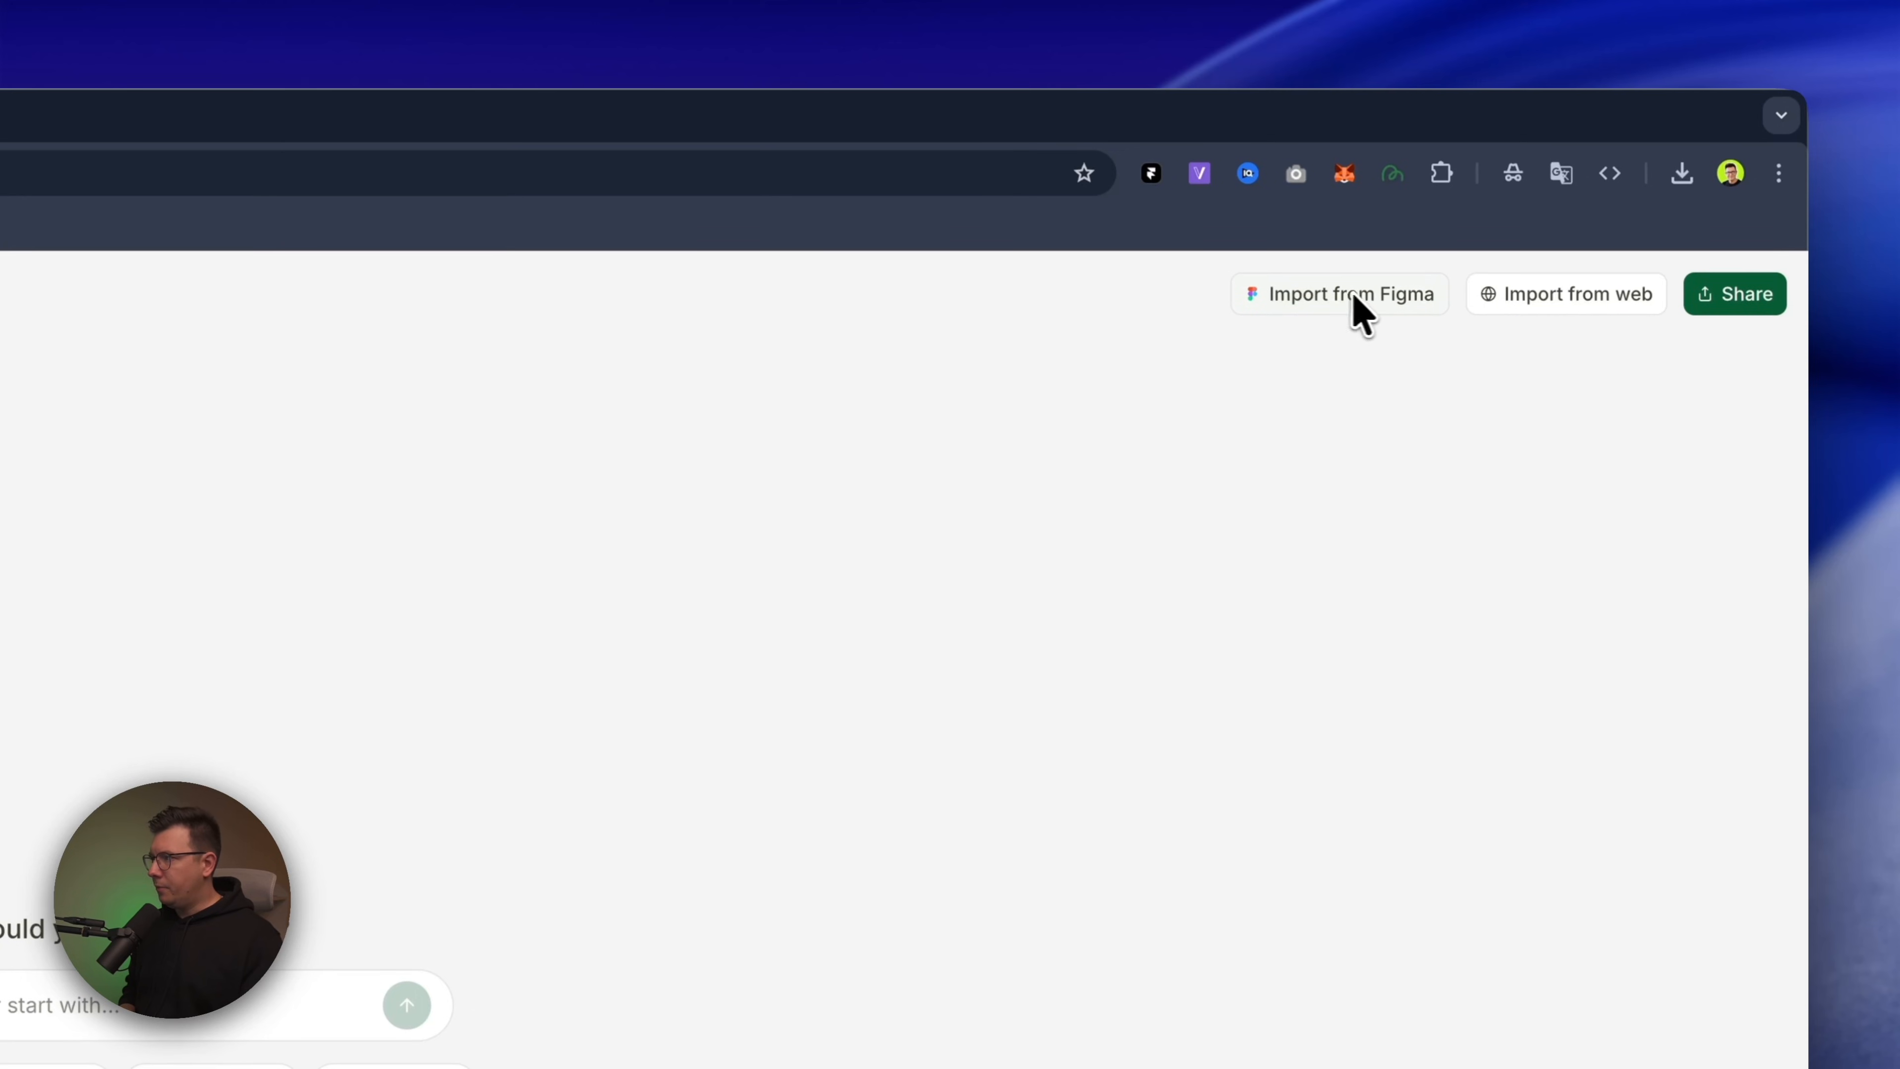
pyautogui.click(1355, 297)
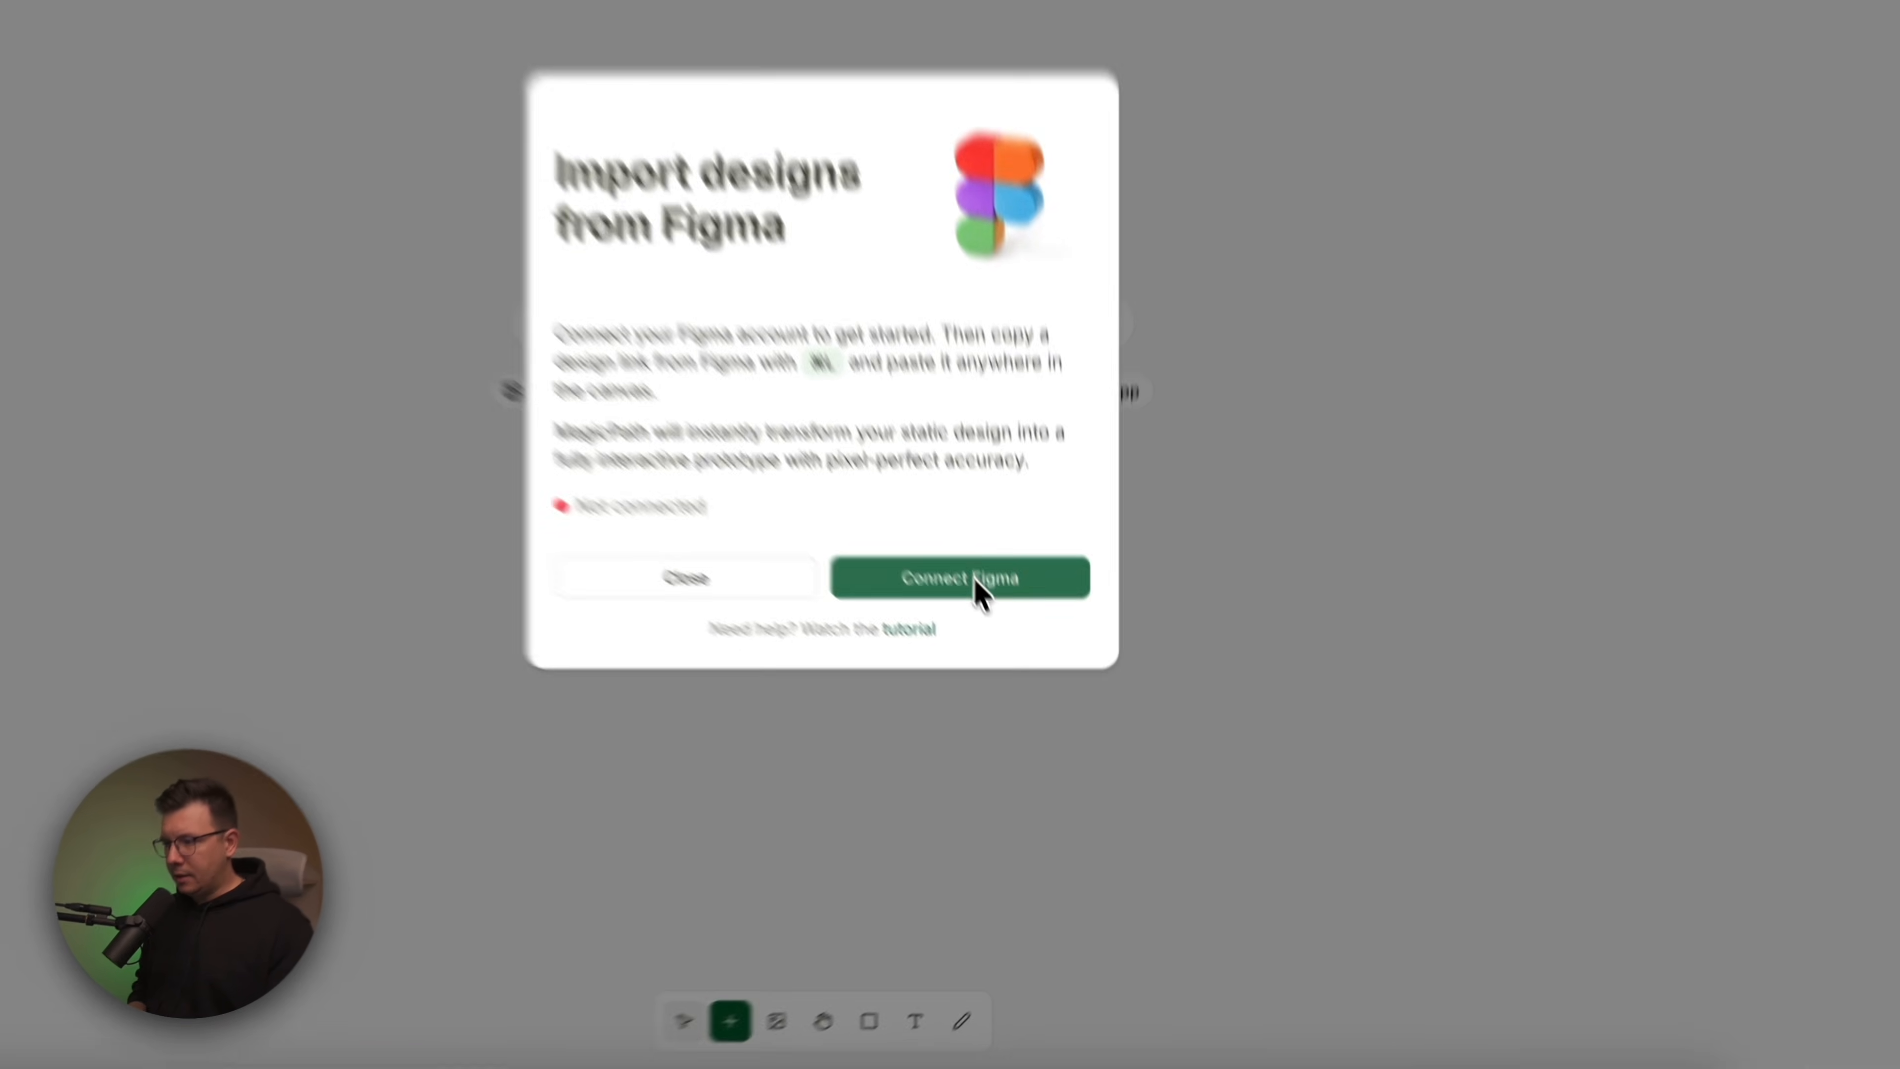
pyautogui.click(1008, 641)
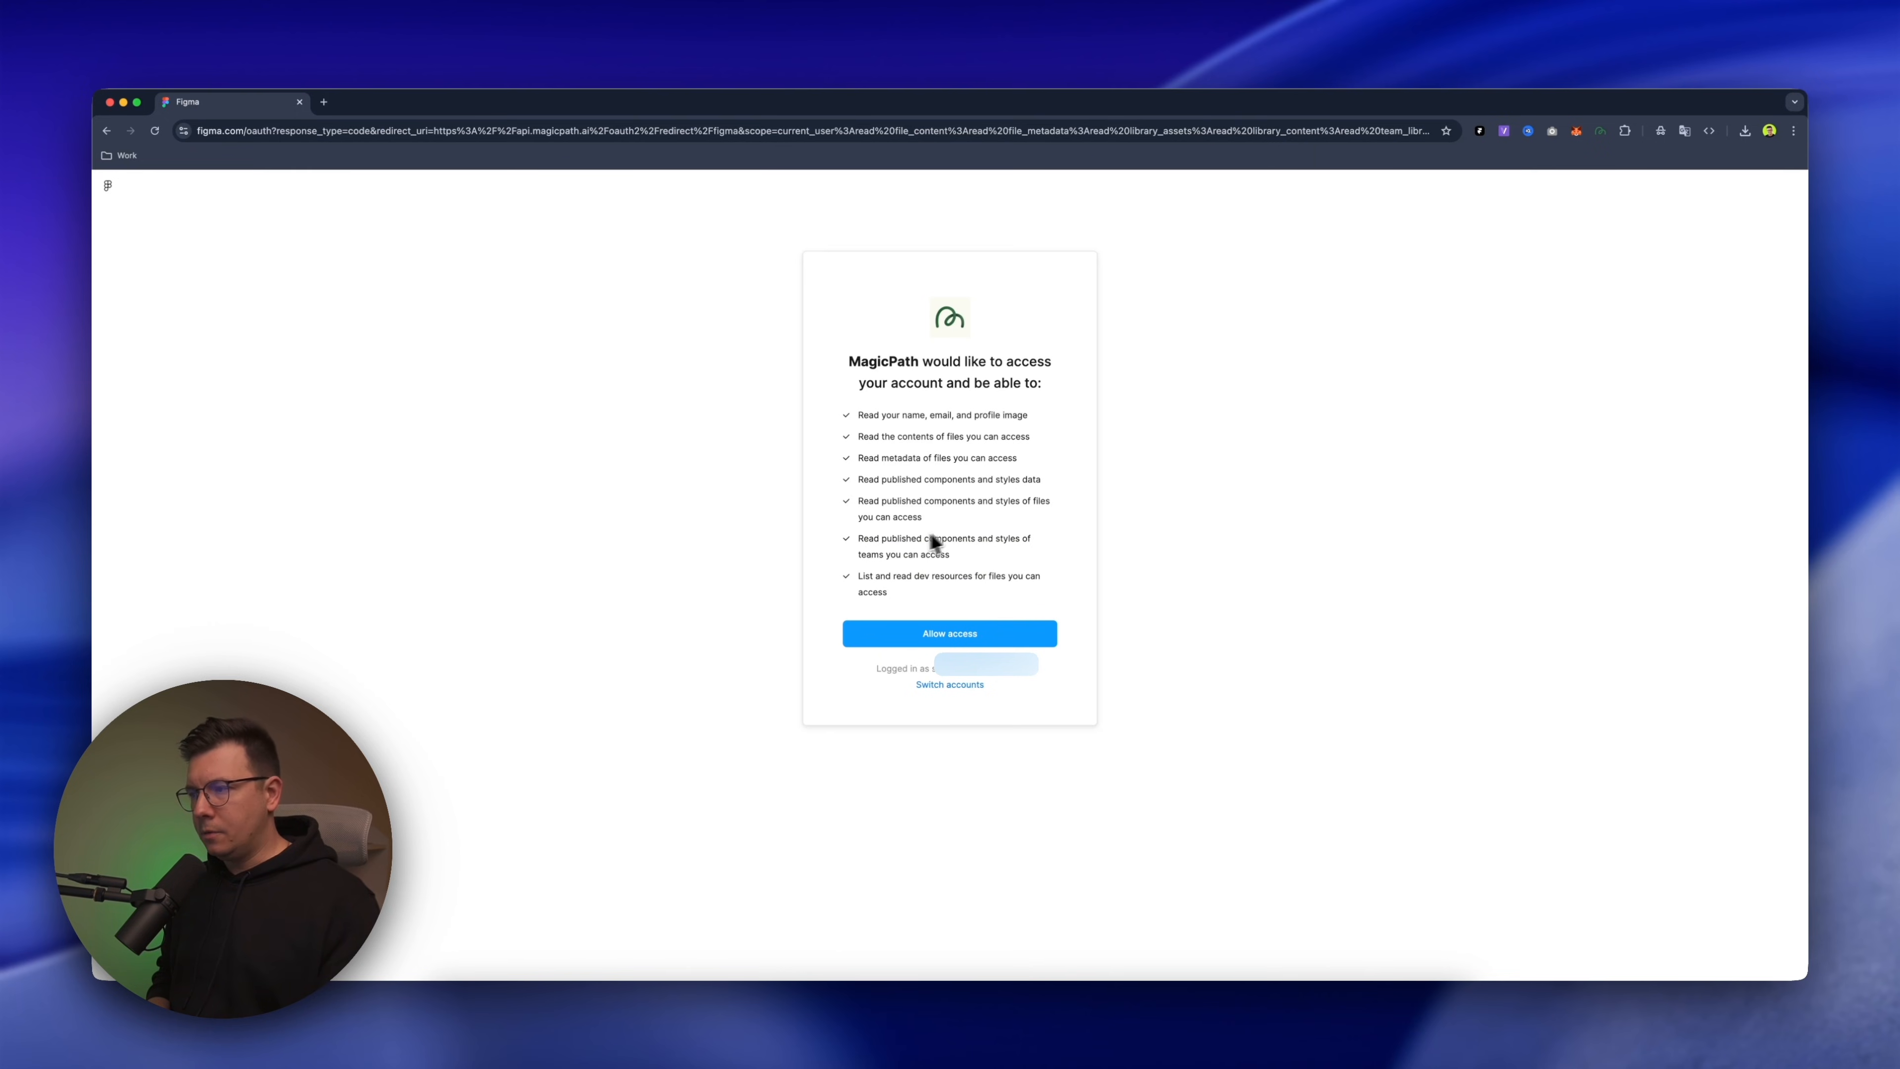
pyautogui.click(946, 635)
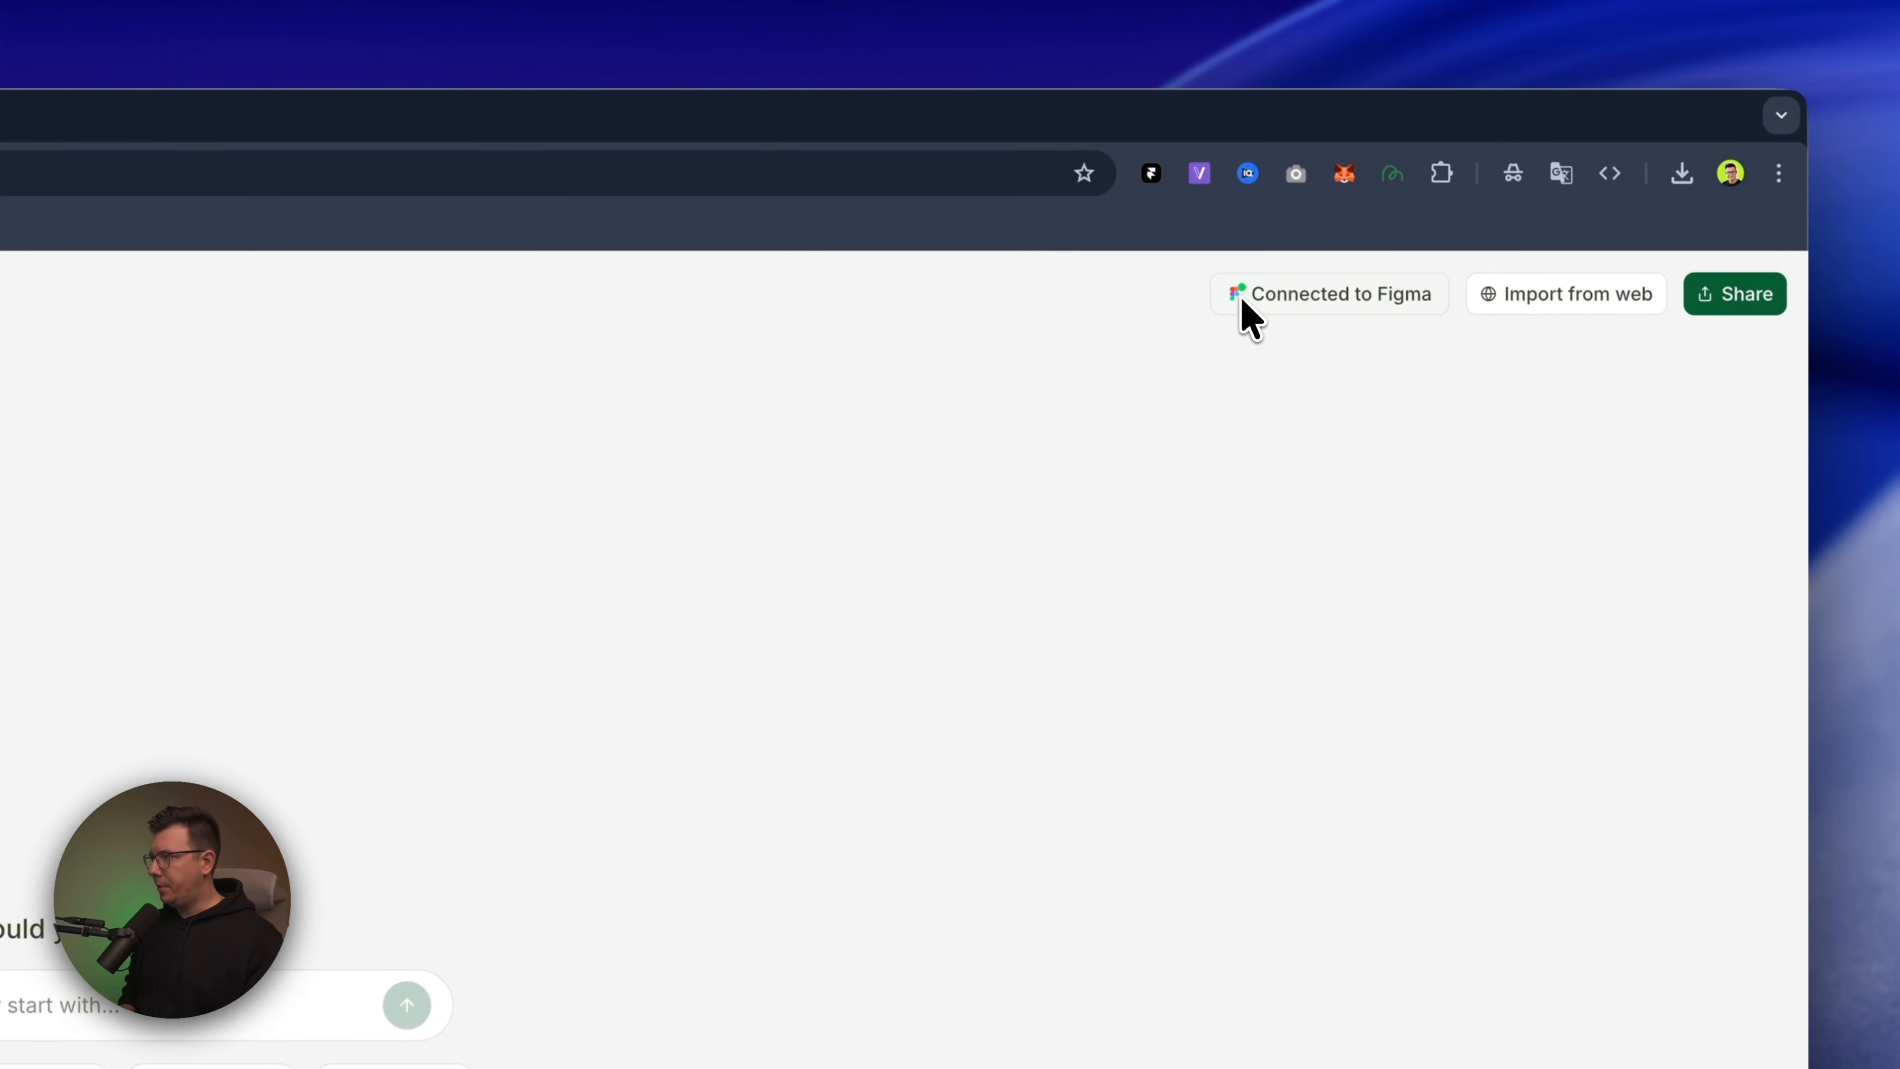
pyautogui.click(1261, 294)
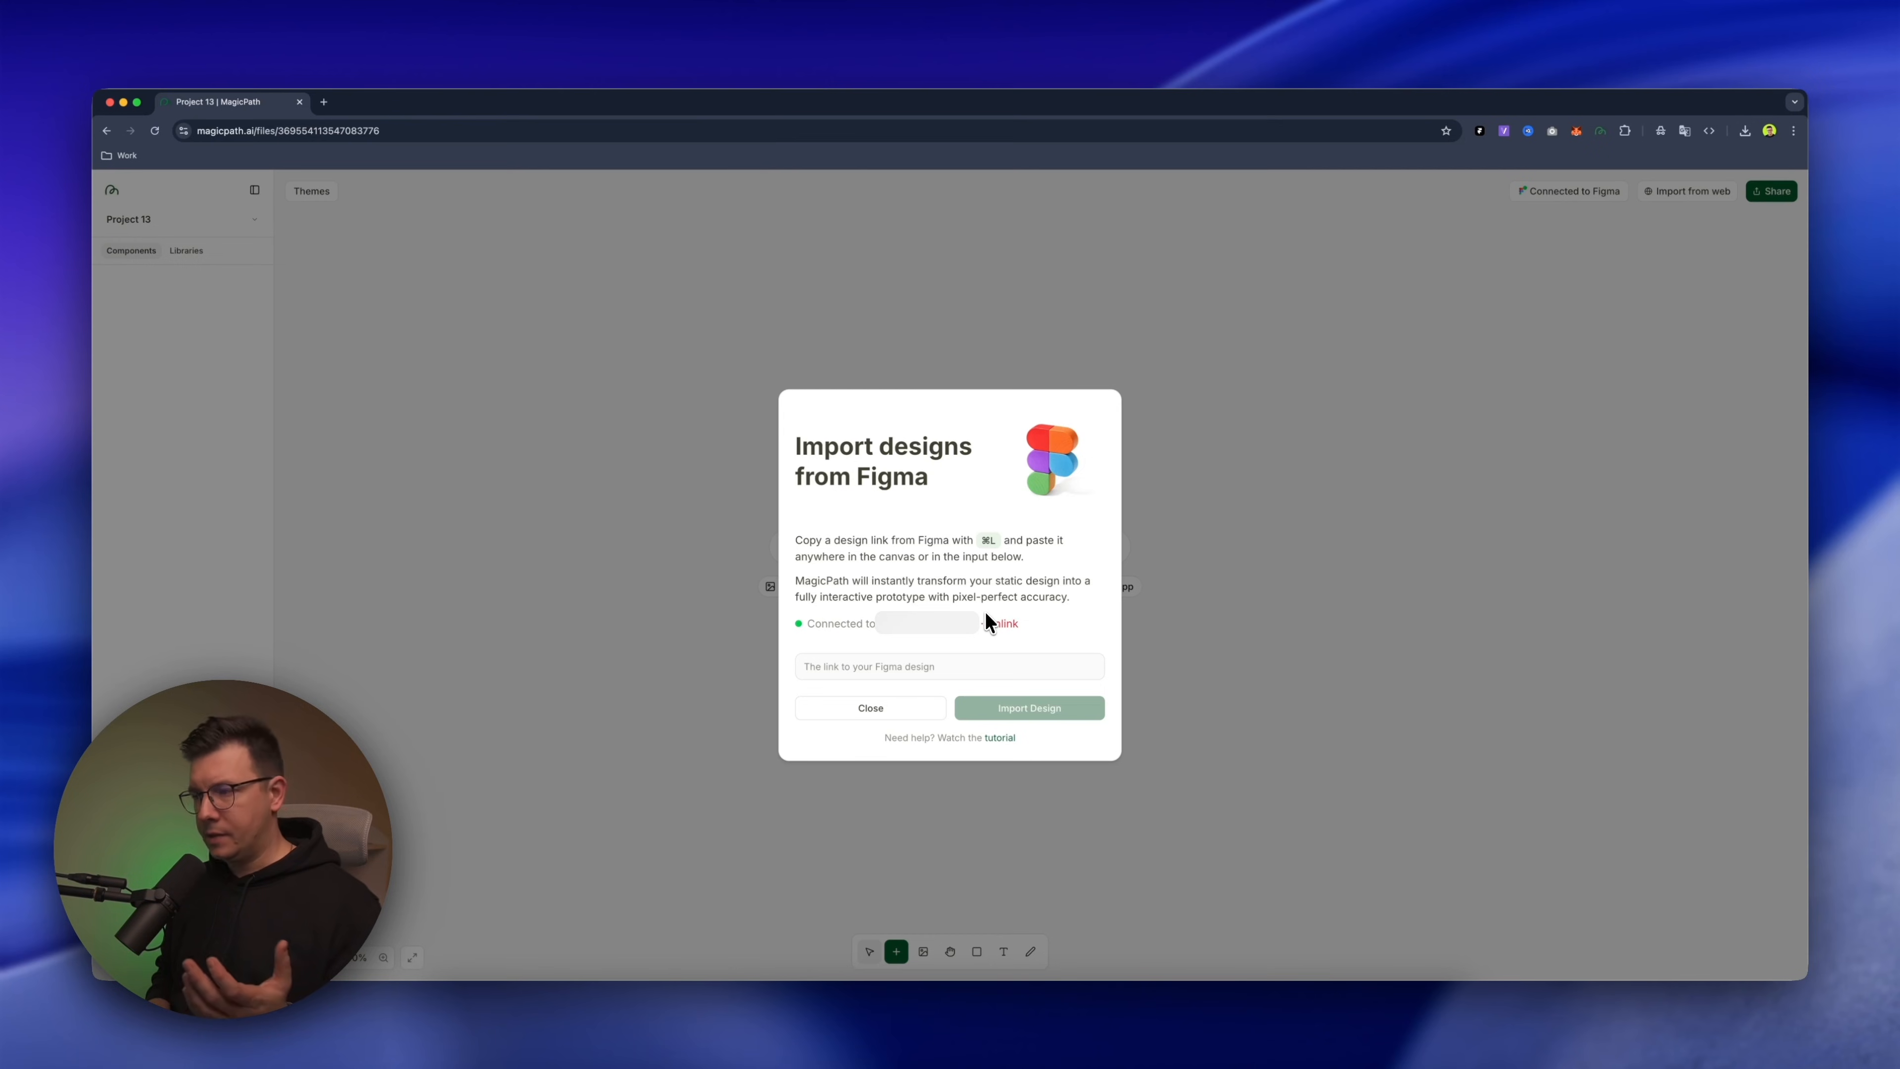
pyautogui.press('Escape')
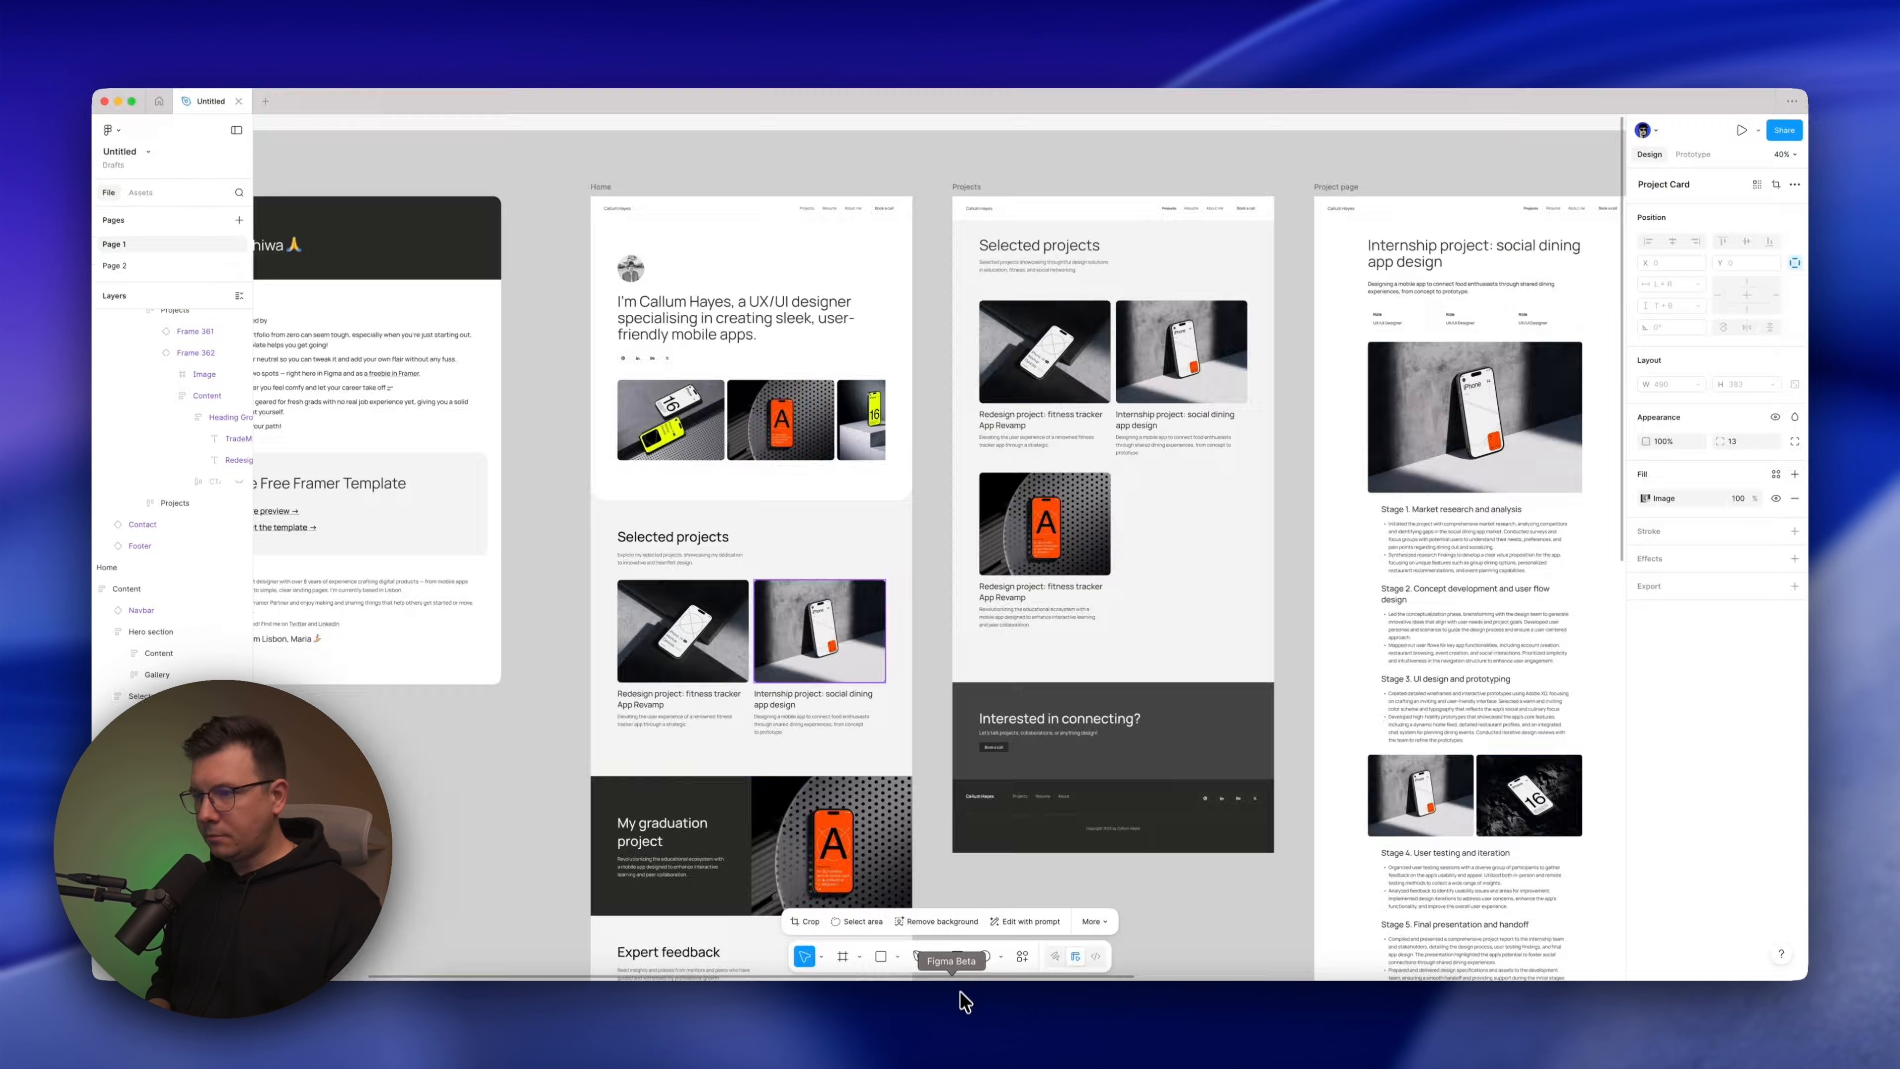
# Switch to Figma and copy a link to the Home frame
pyautogui.click(599, 193)
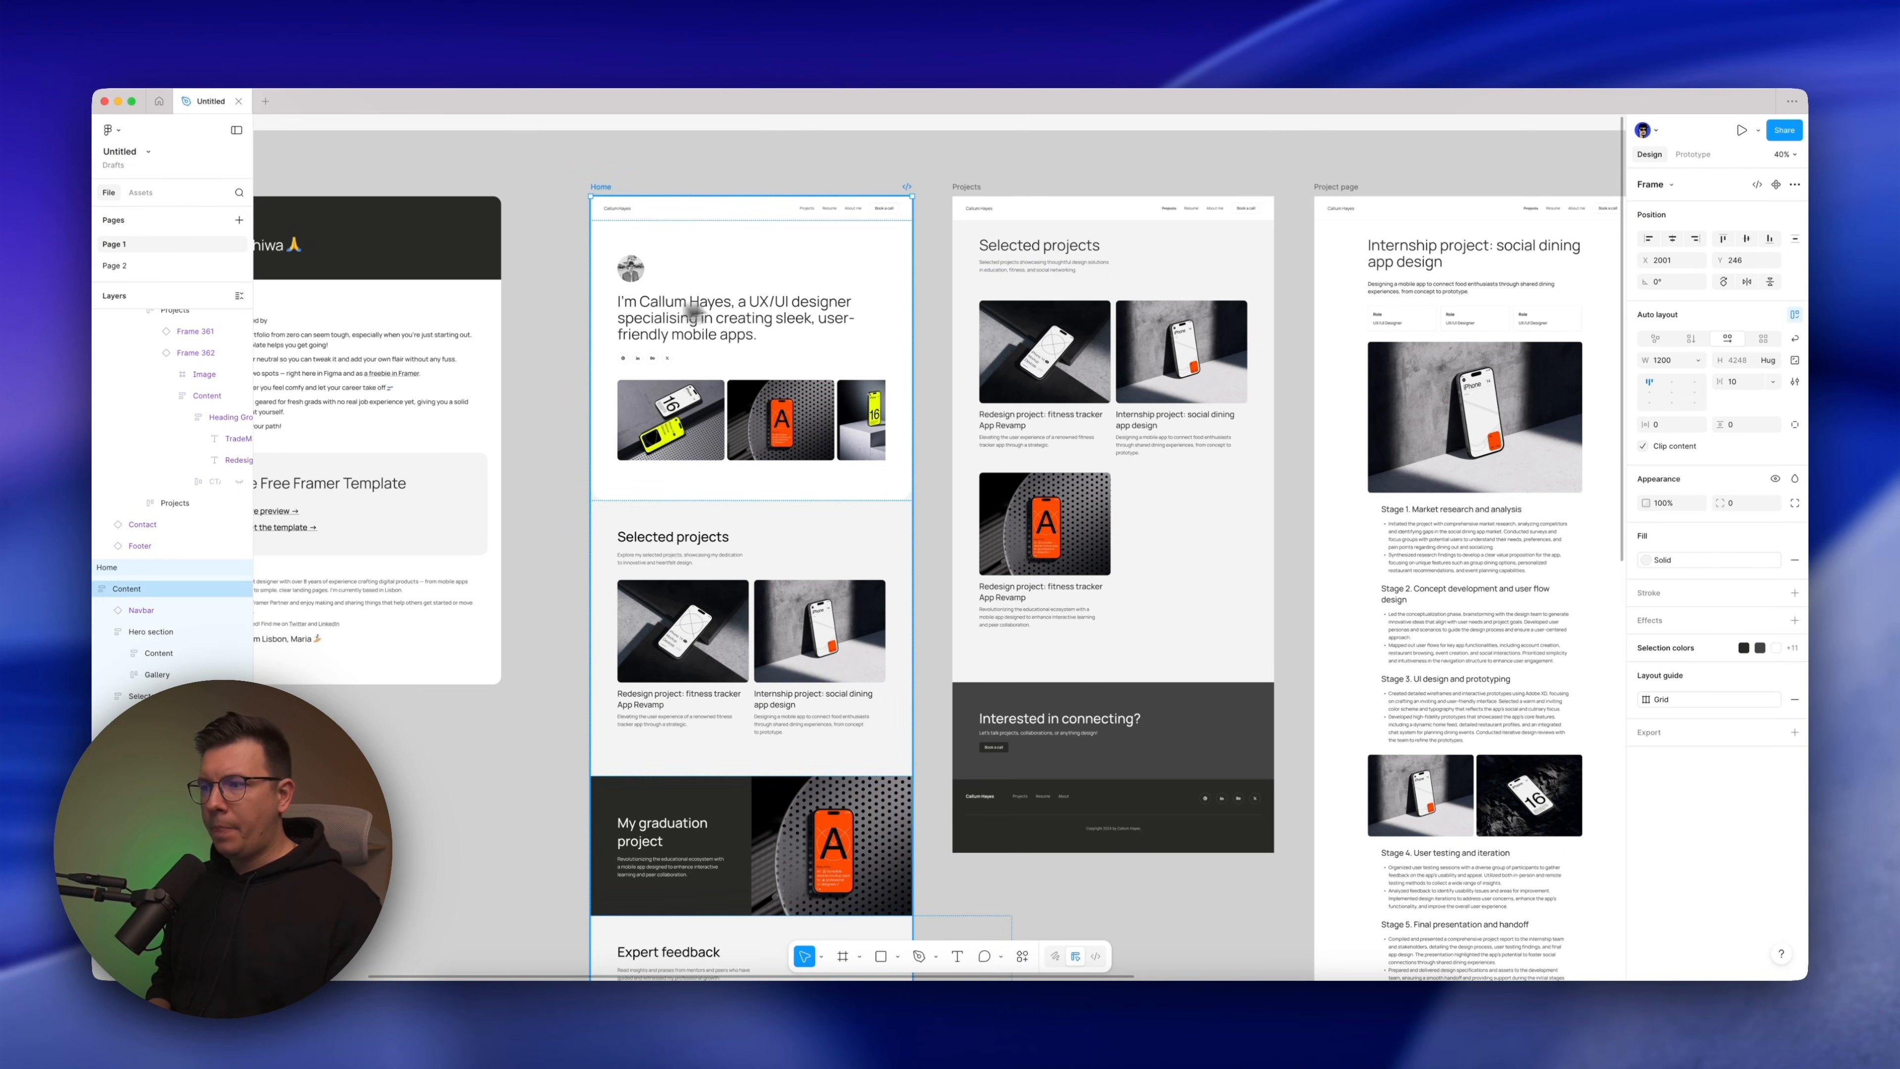
pyautogui.hscroll(-1, 844, 406)
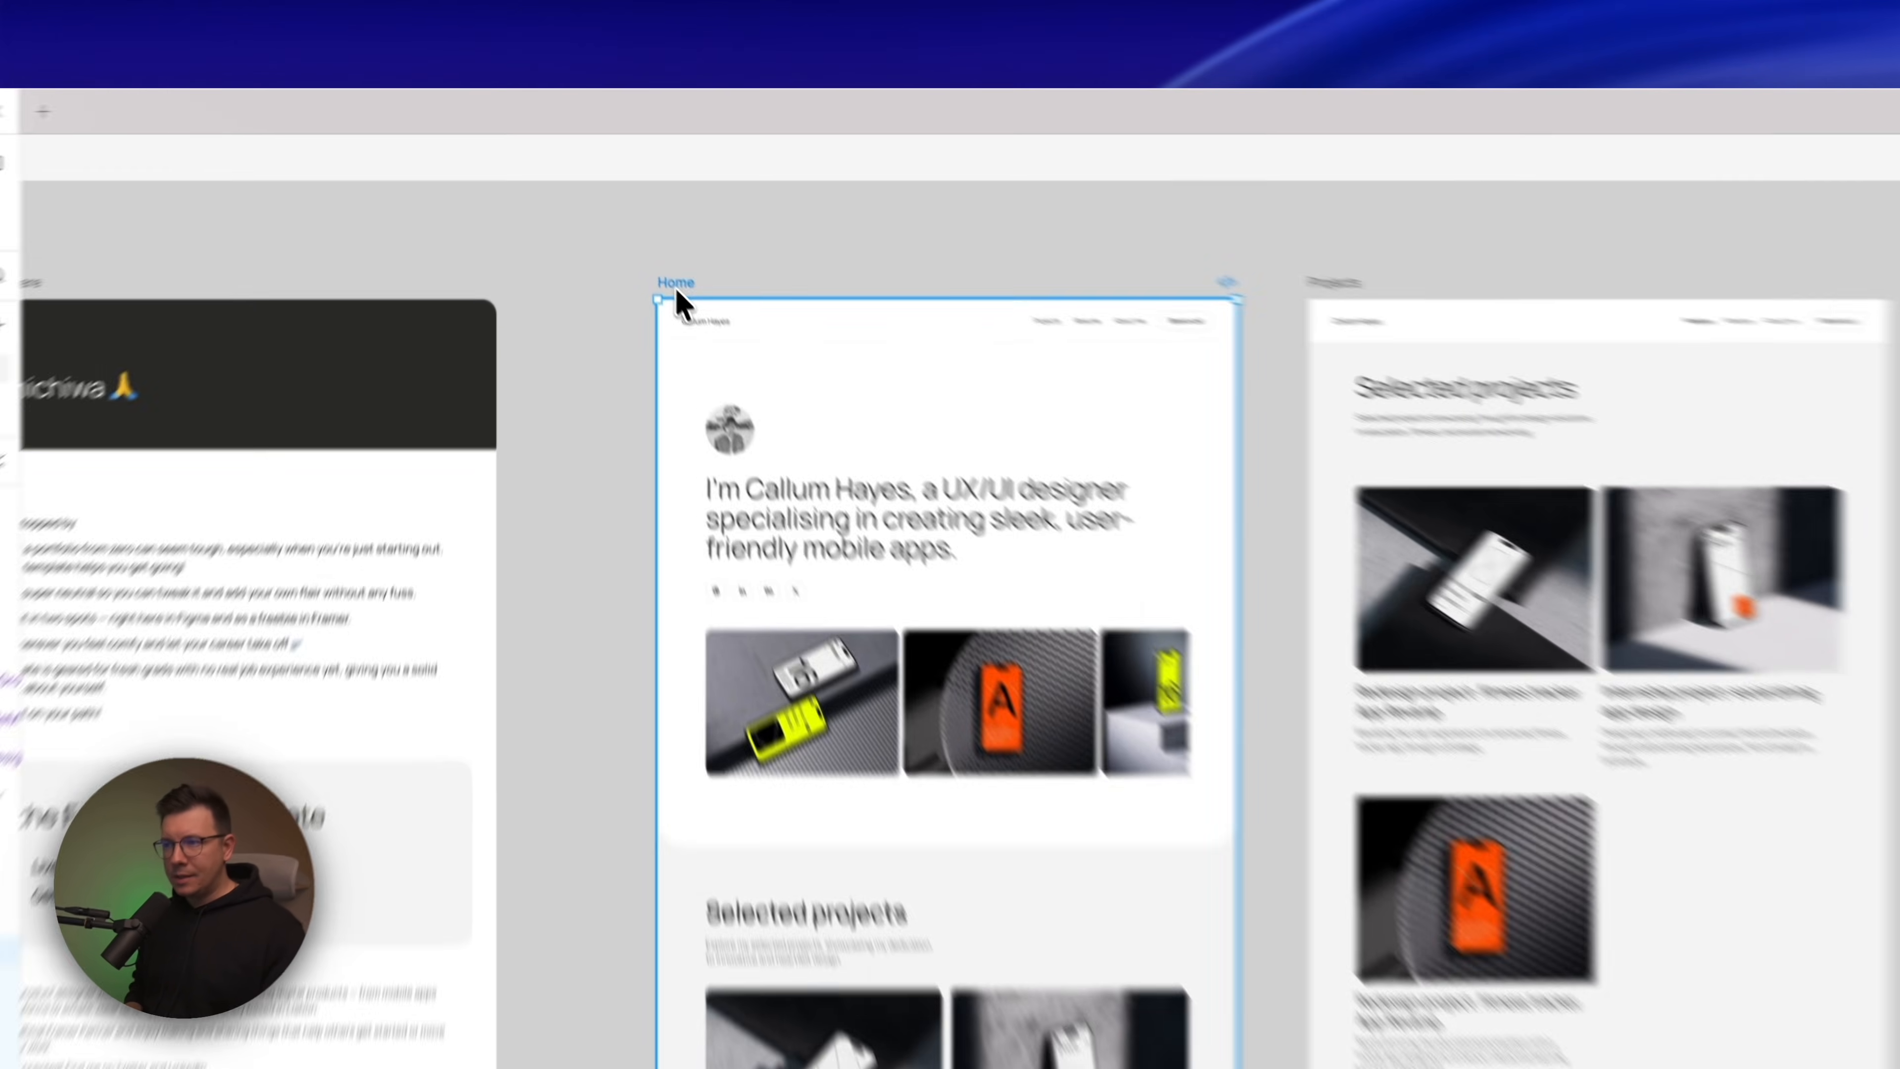
pyautogui.rightClick(617, 198)
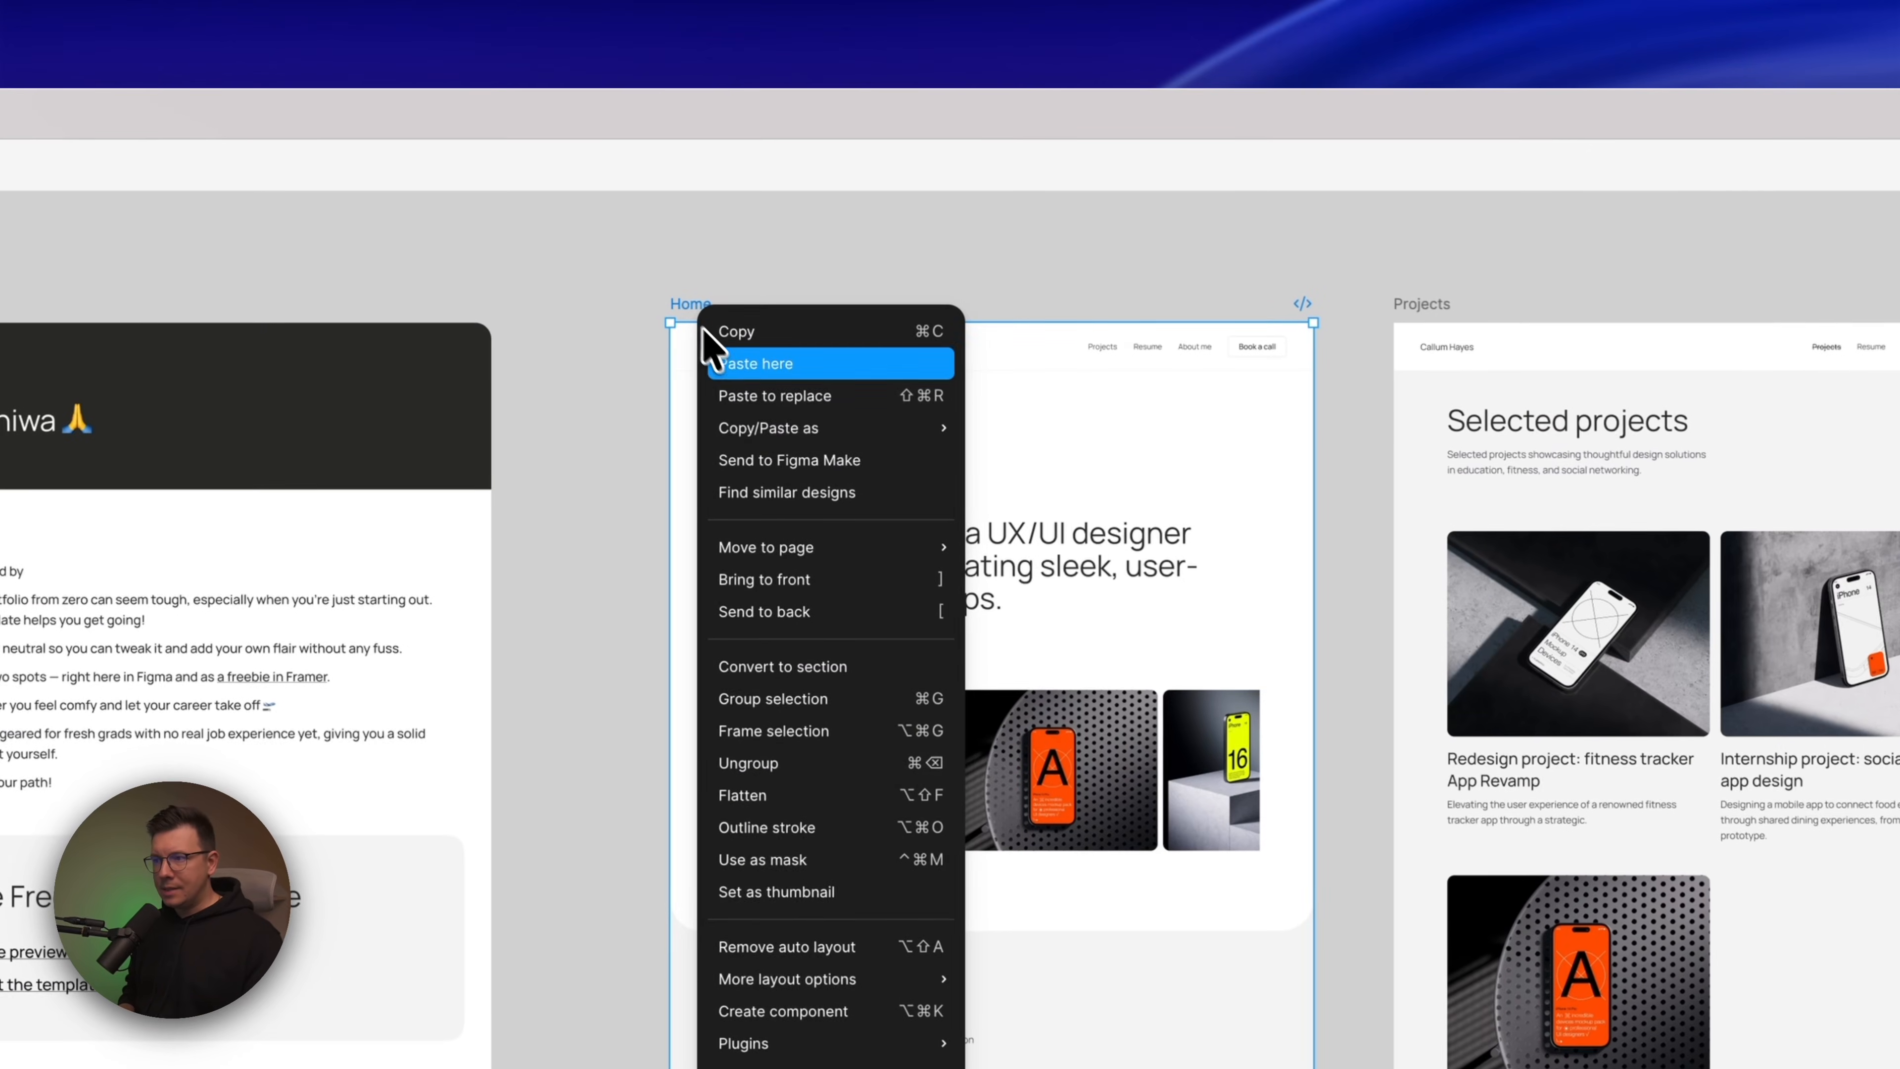
pyautogui.moveTo(658, 256)
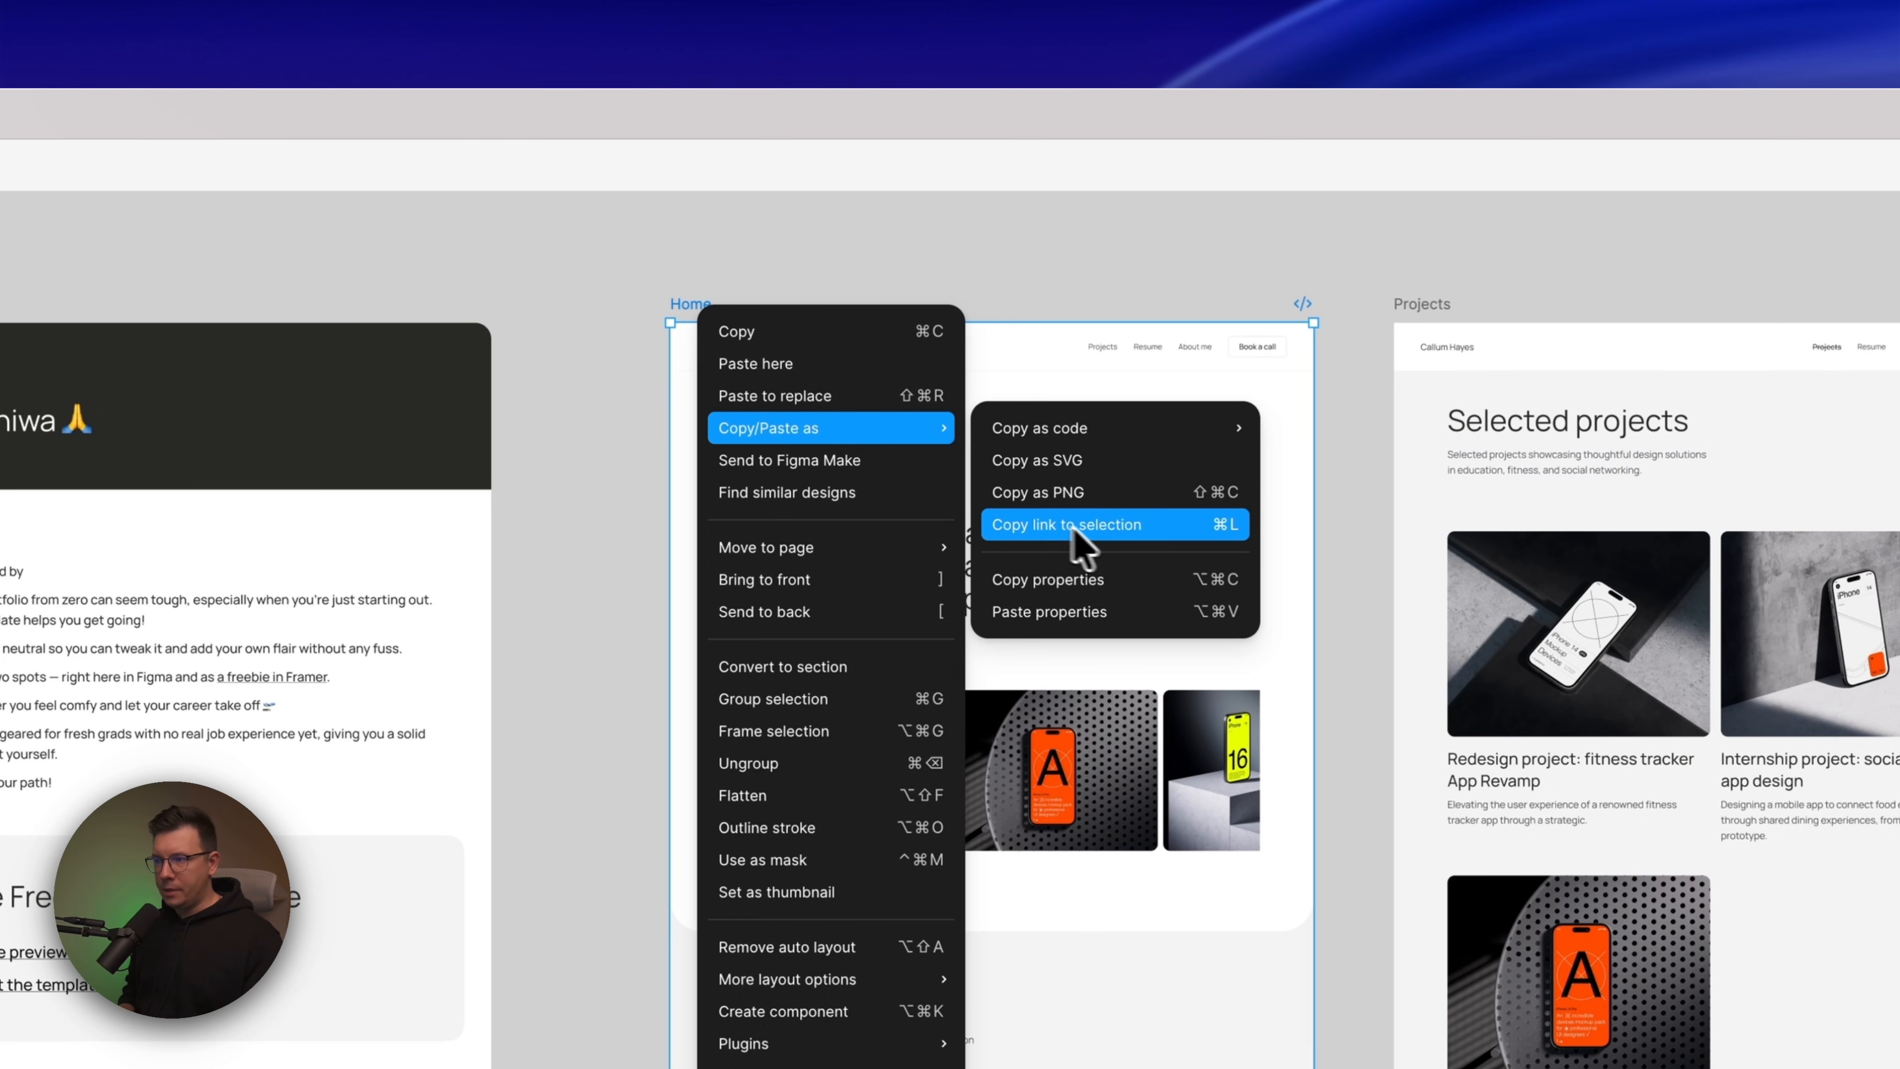
pyautogui.click(1037, 526)
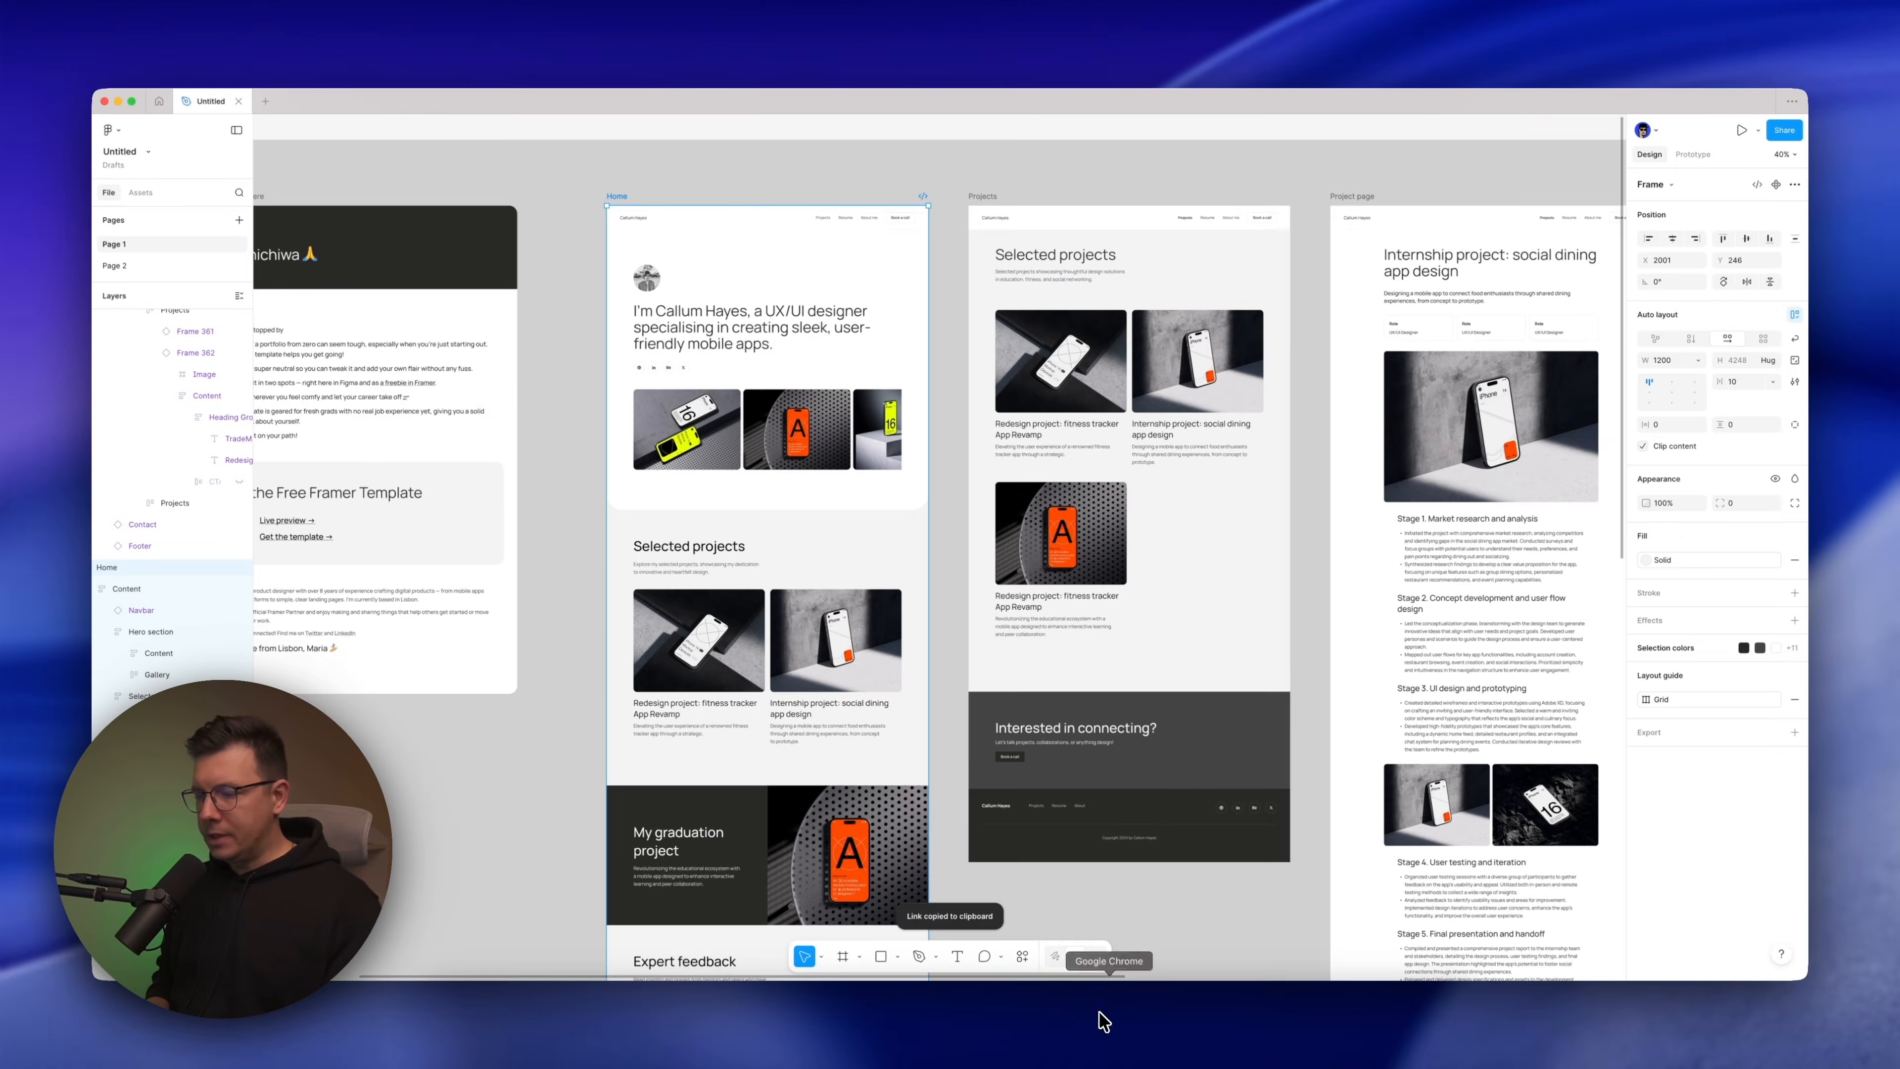
# Switch to MagicPath and import the Home frame by pasting its link onto the empty canvas
pyautogui.click(1104, 1020)
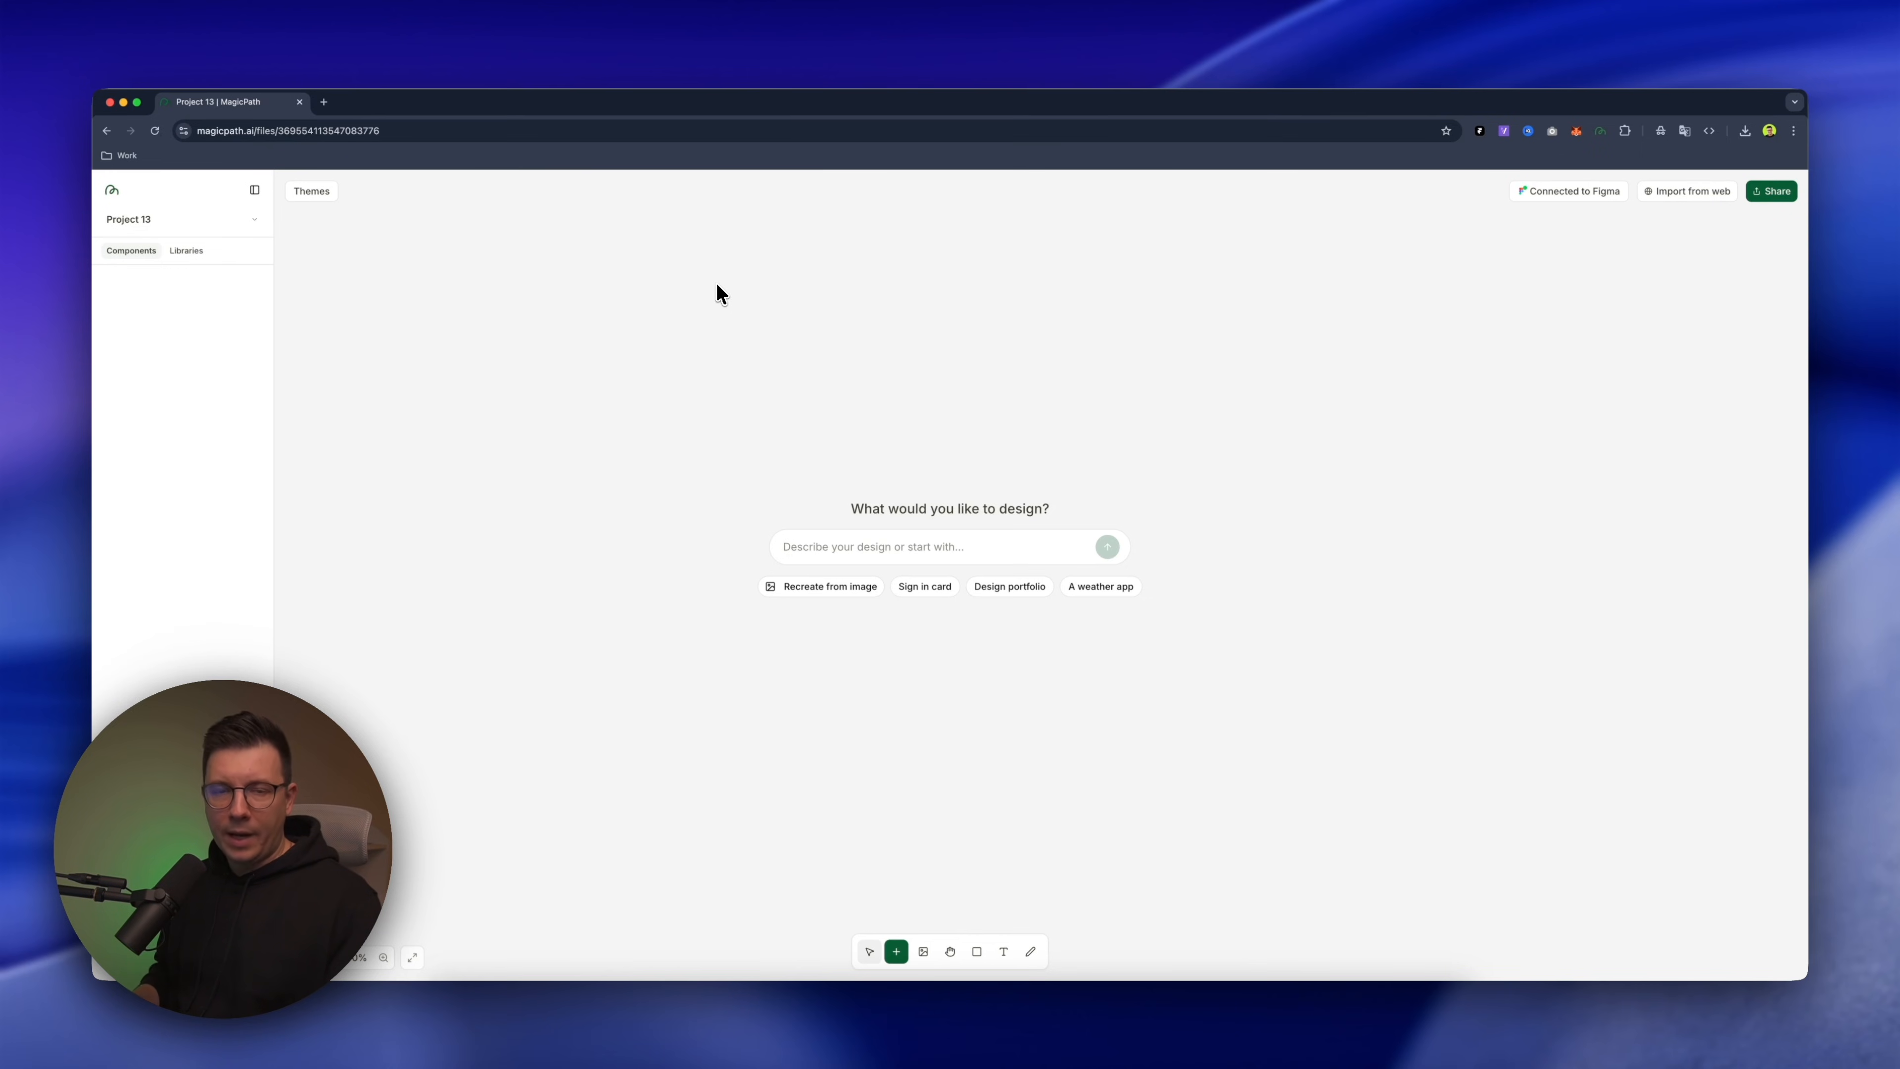
pyautogui.press('super+v')
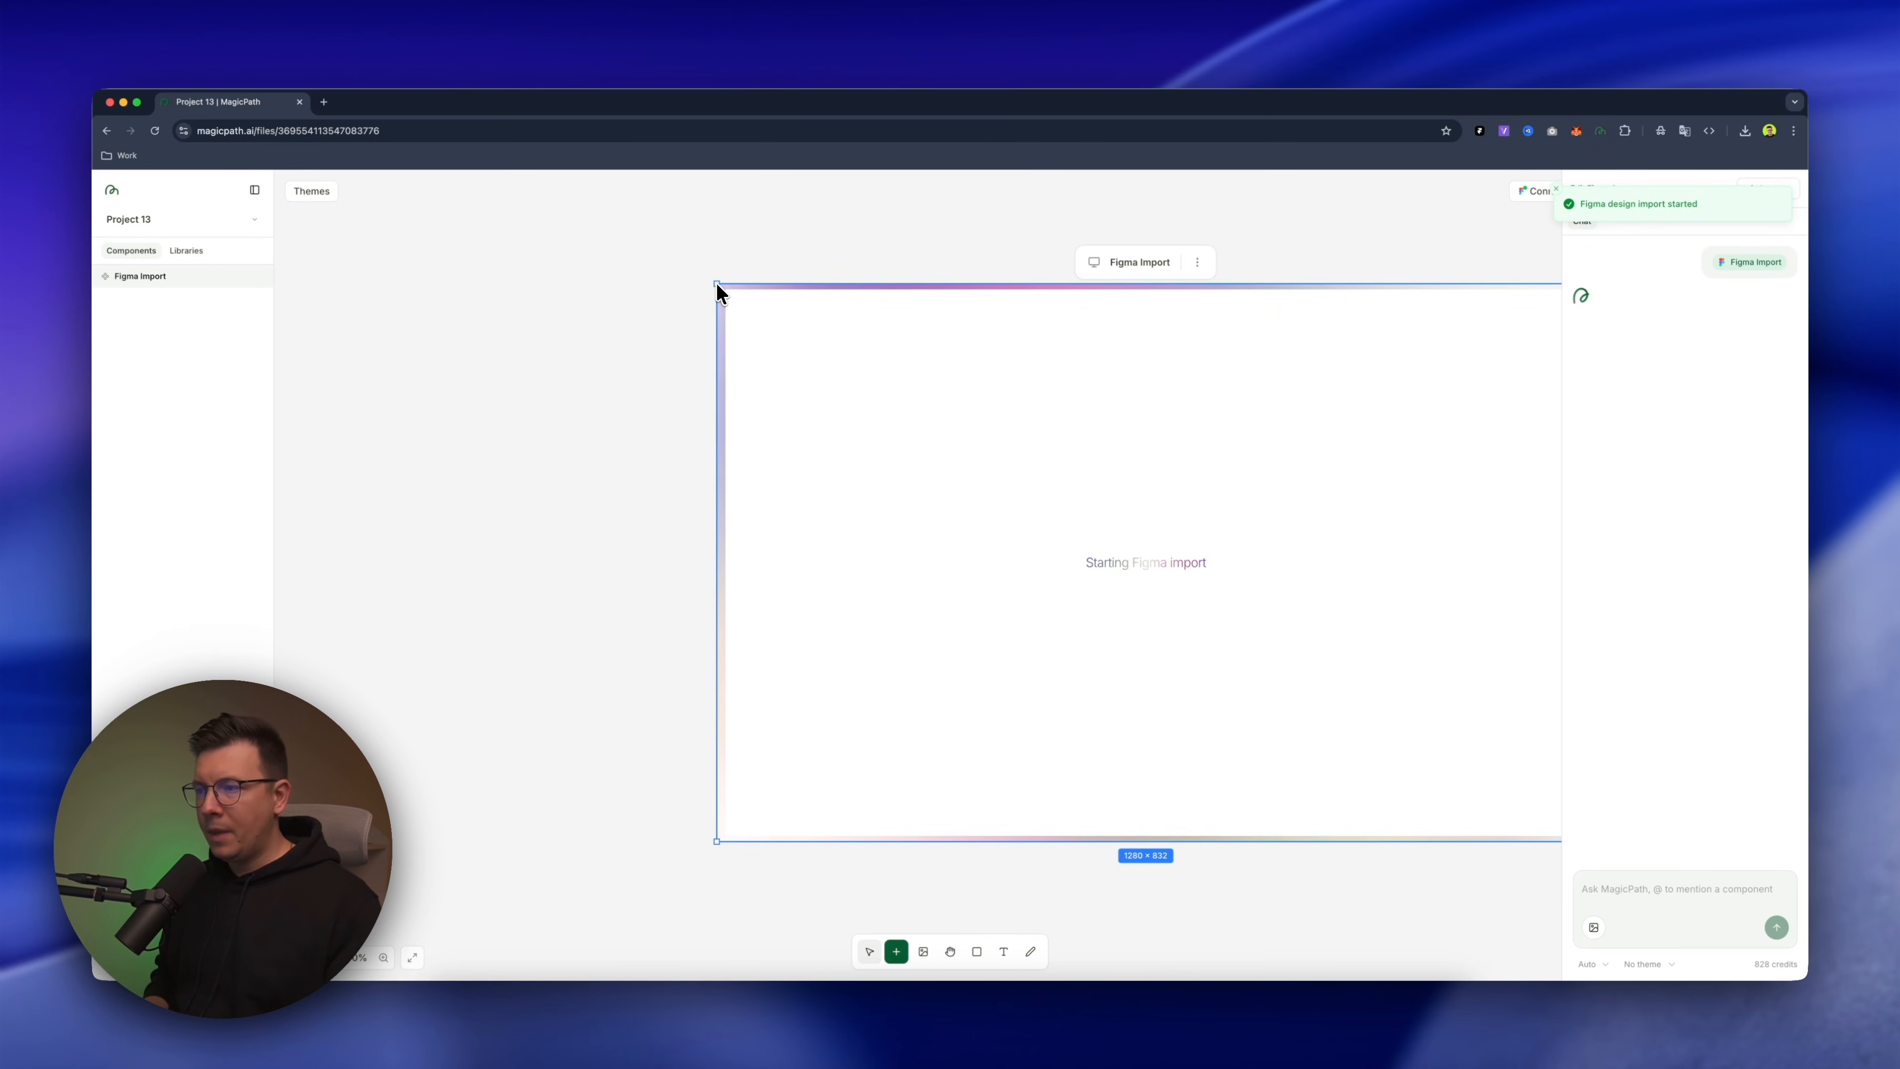
pyautogui.scroll(-5, 828, 249)
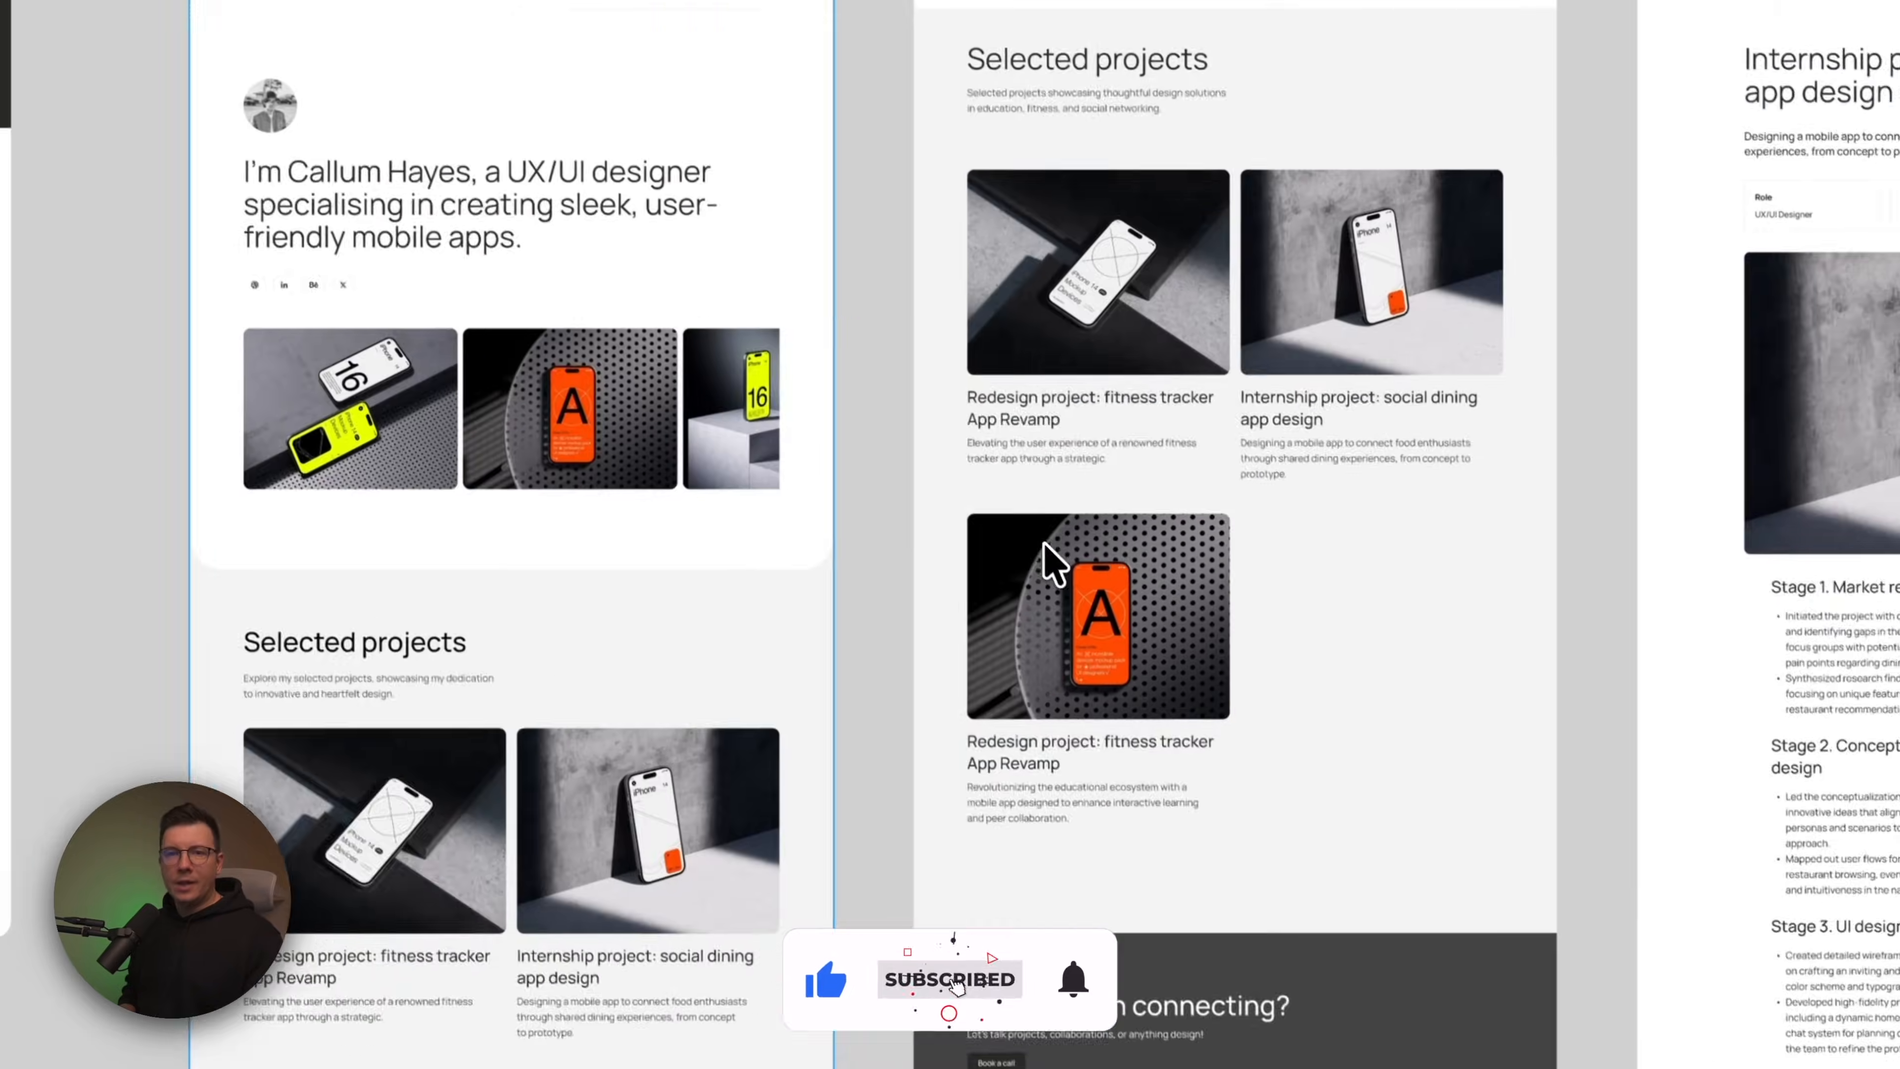
# Switch to Figma and copy a link to the Projects frame
pyautogui.hscroll(5, 1044, 545)
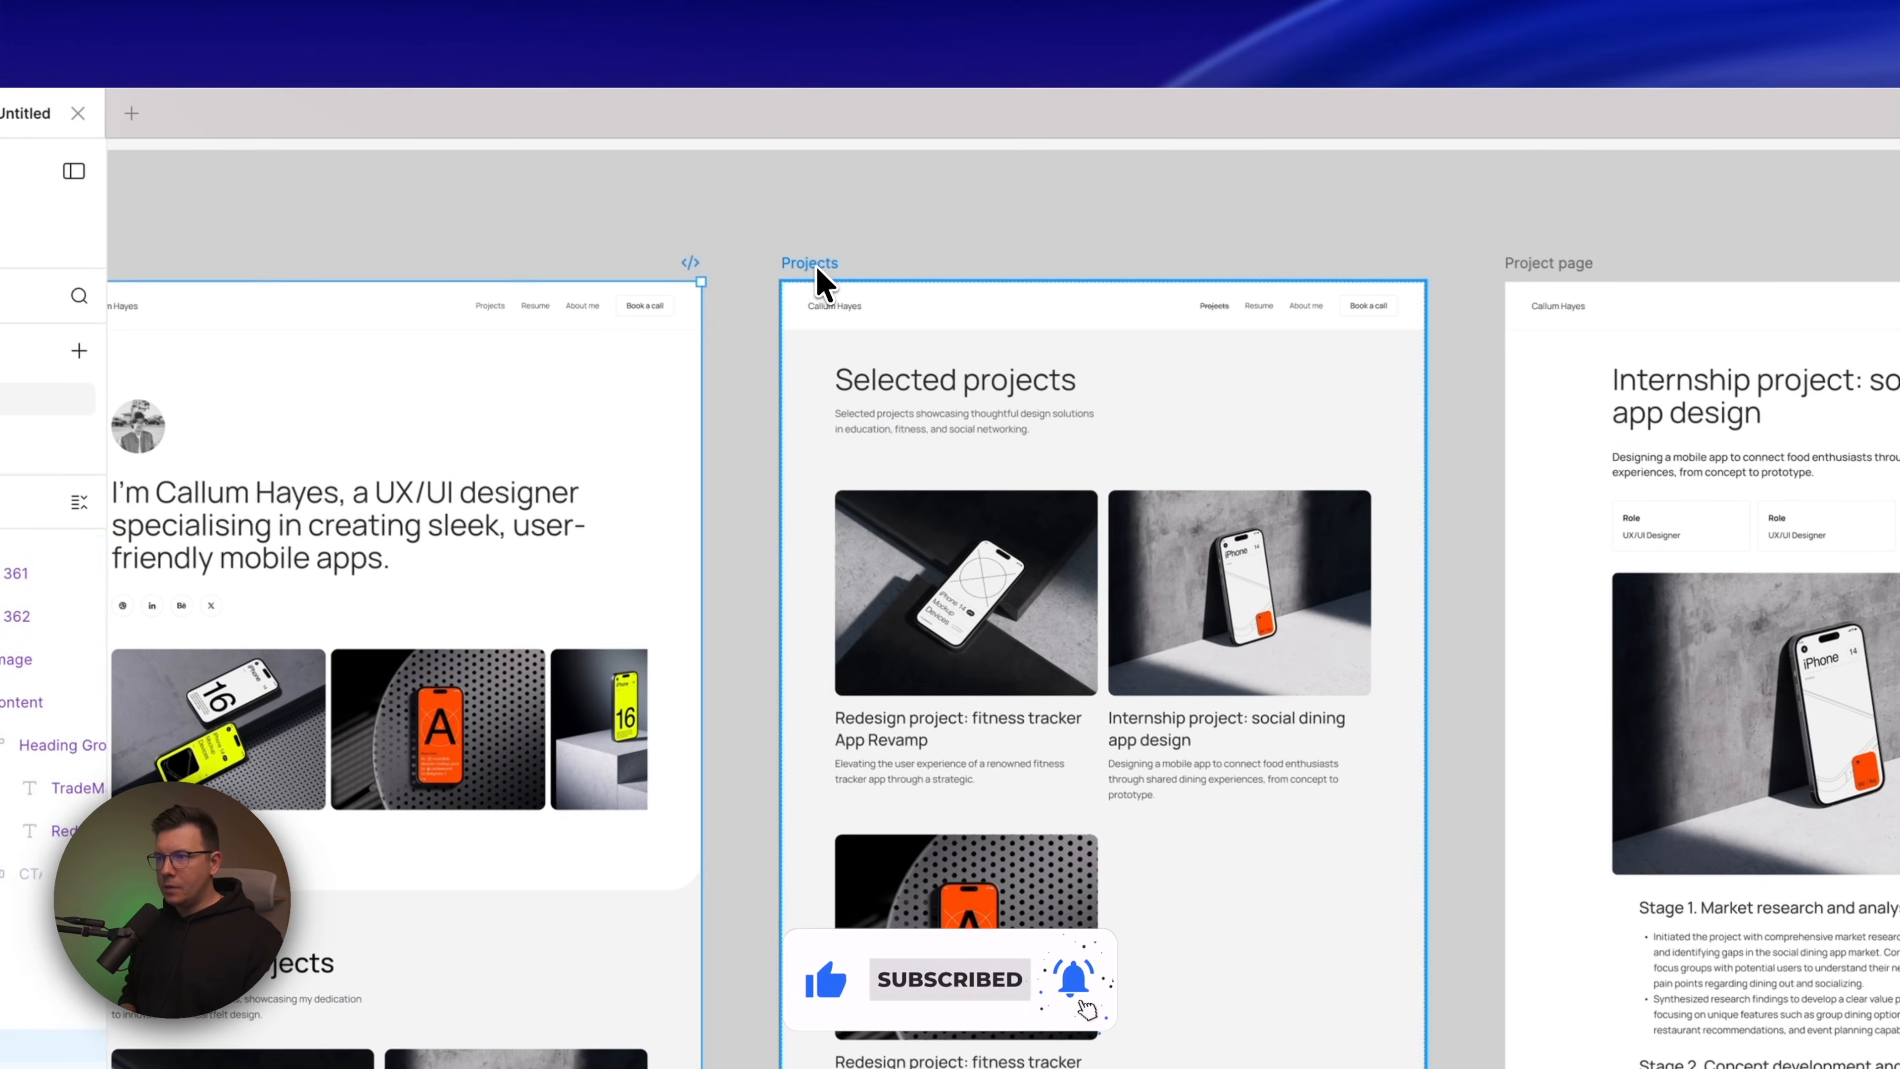
pyautogui.click(816, 268)
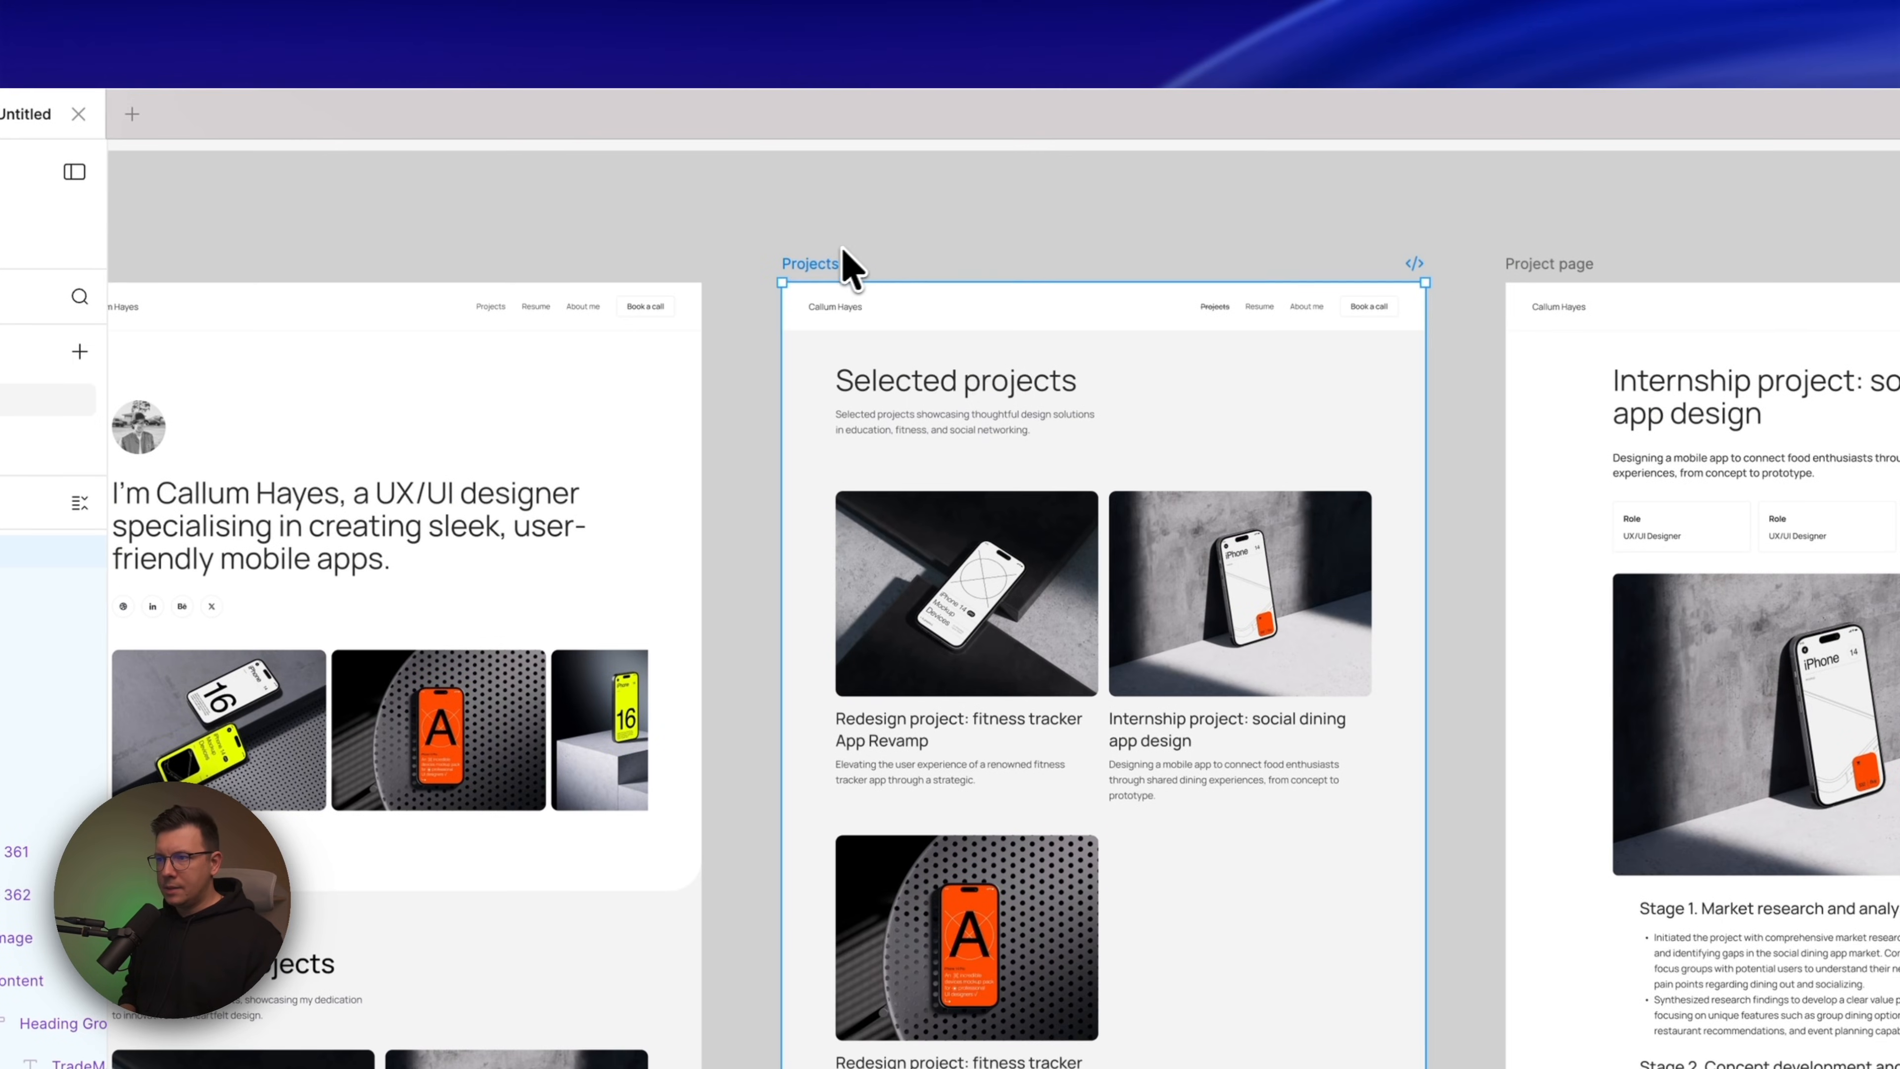
pyautogui.press('super+l')
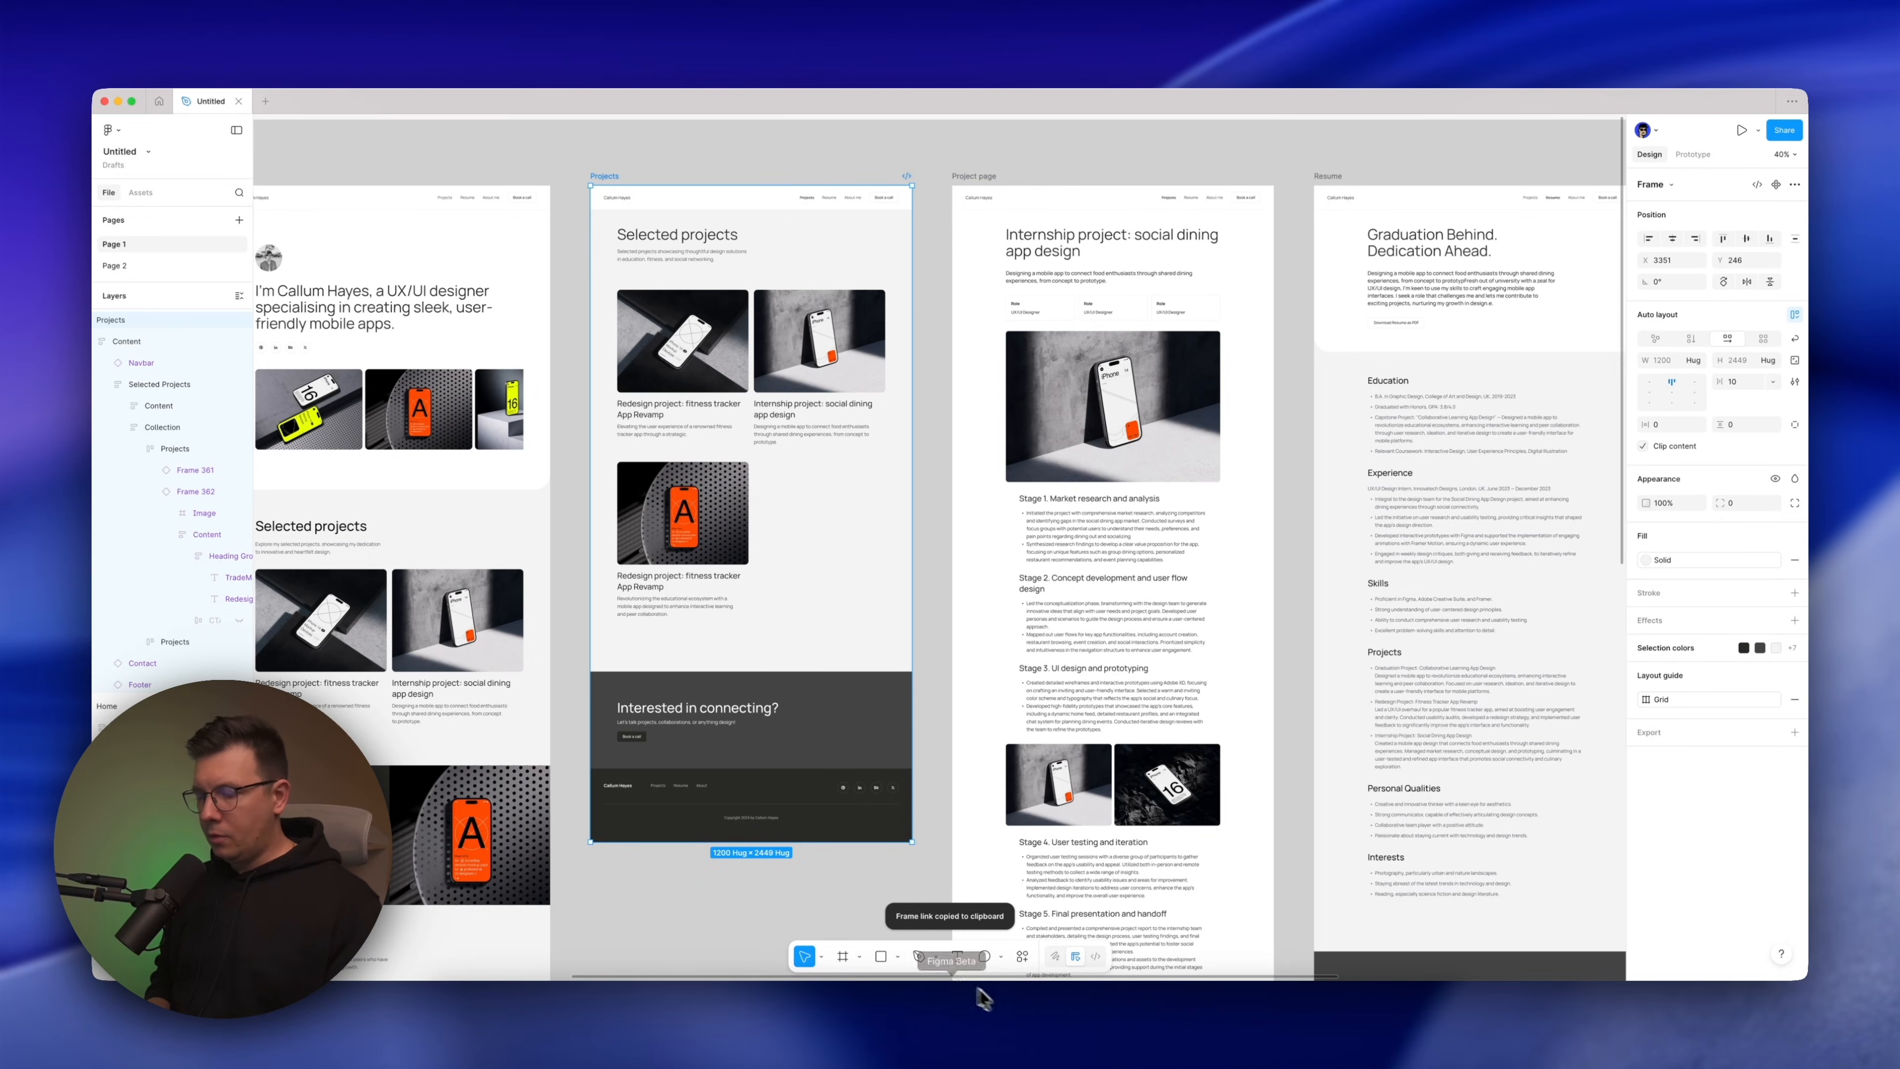
# Switch to MagicPath and paste the Projects frame link onto empty canvas beside the first Figma import
pyautogui.click(1102, 1022)
pyautogui.click(1134, 428)
pyautogui.hscroll(4, 1134, 427)
pyautogui.hscroll(1, 1134, 428)
pyautogui.scroll(-3, 1134, 427)
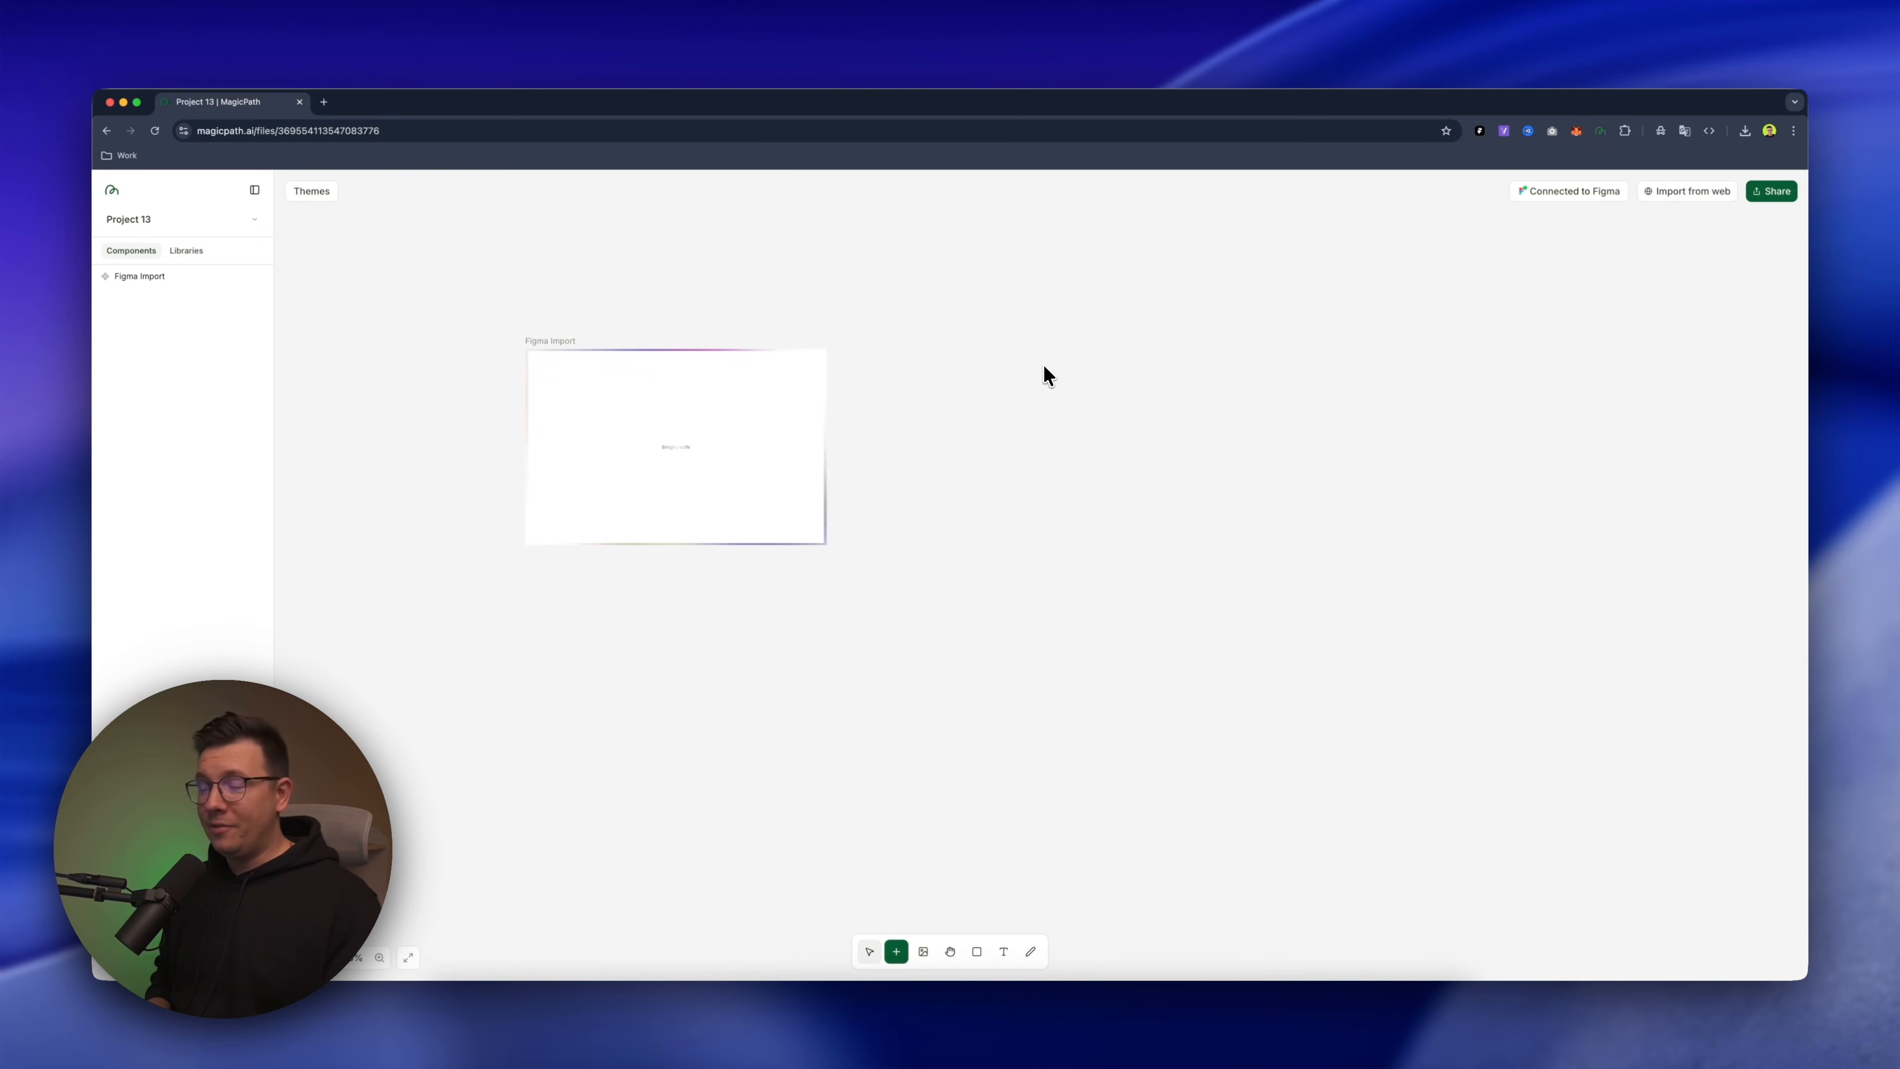
pyautogui.hscroll(1, 1042, 365)
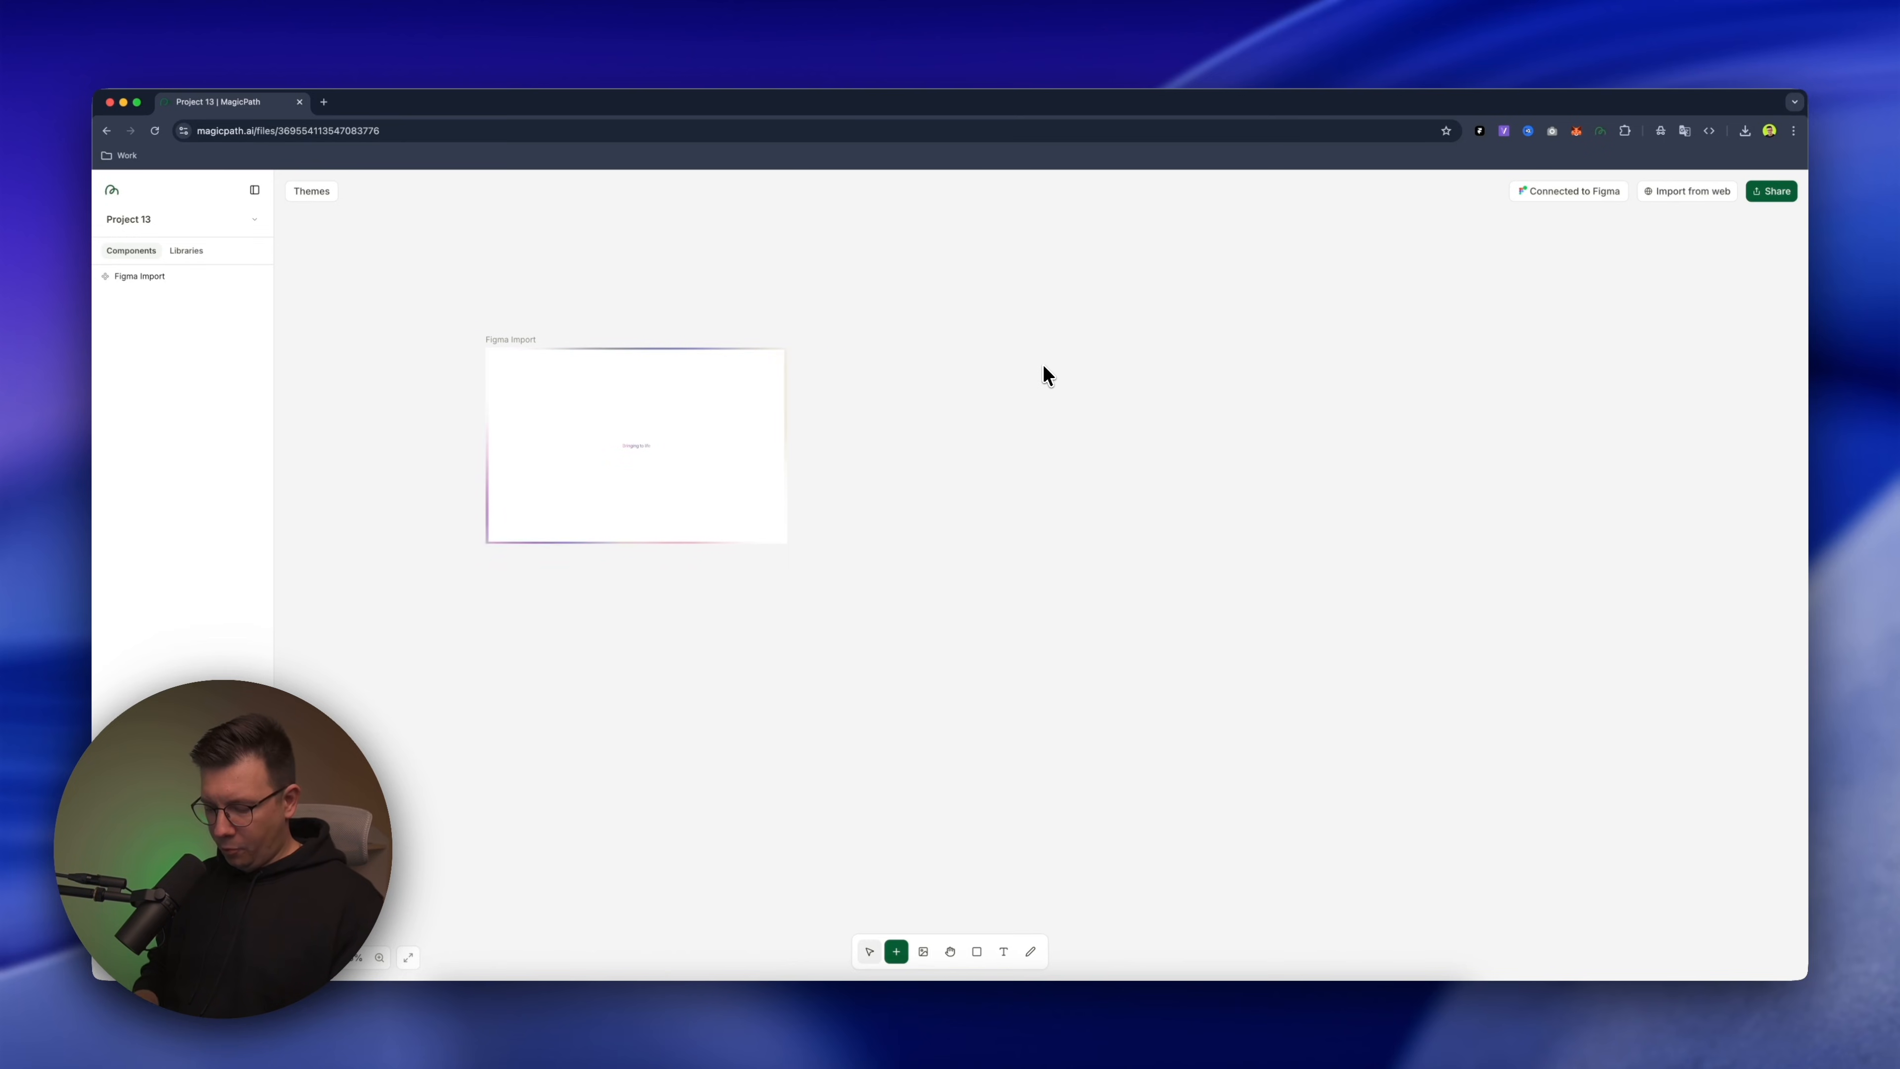
pyautogui.press('super+v')
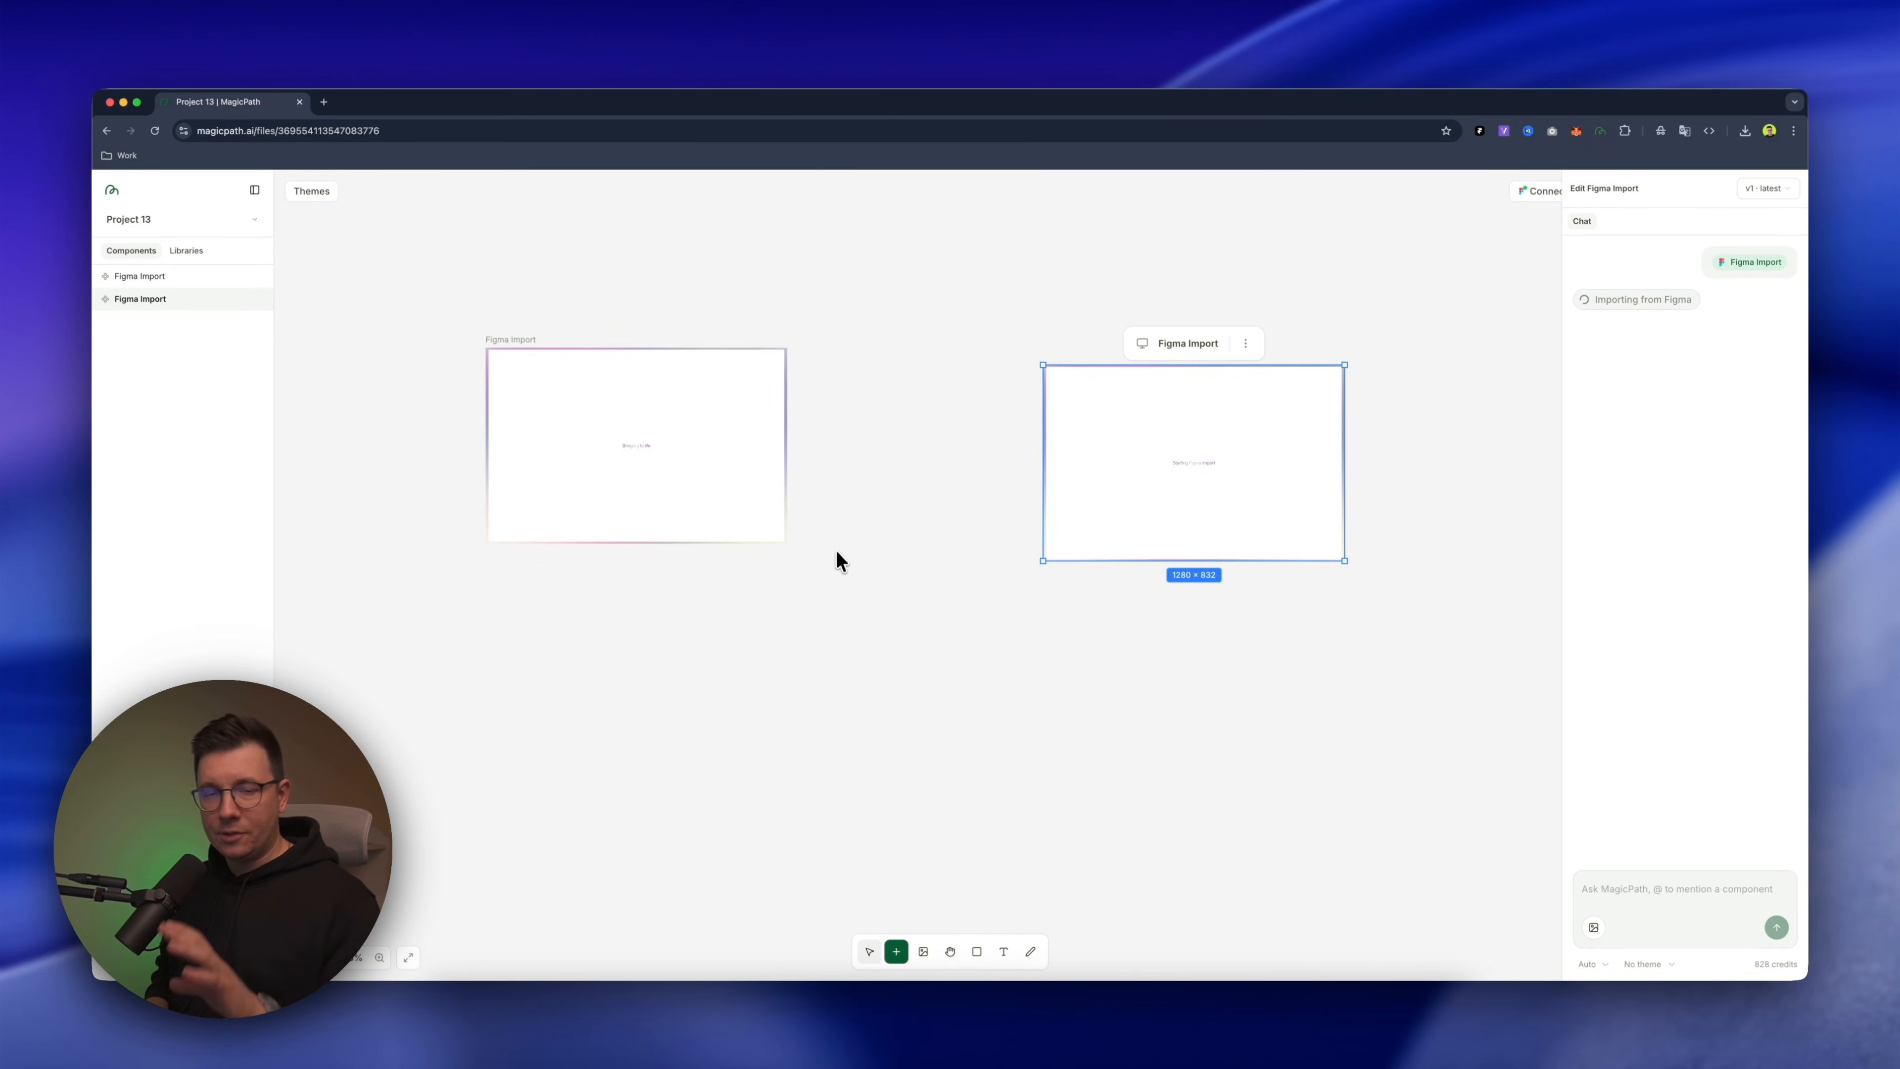
# Switch to Figma and copy a link to the Project page frame
pyautogui.scroll(-3, 845, 592)
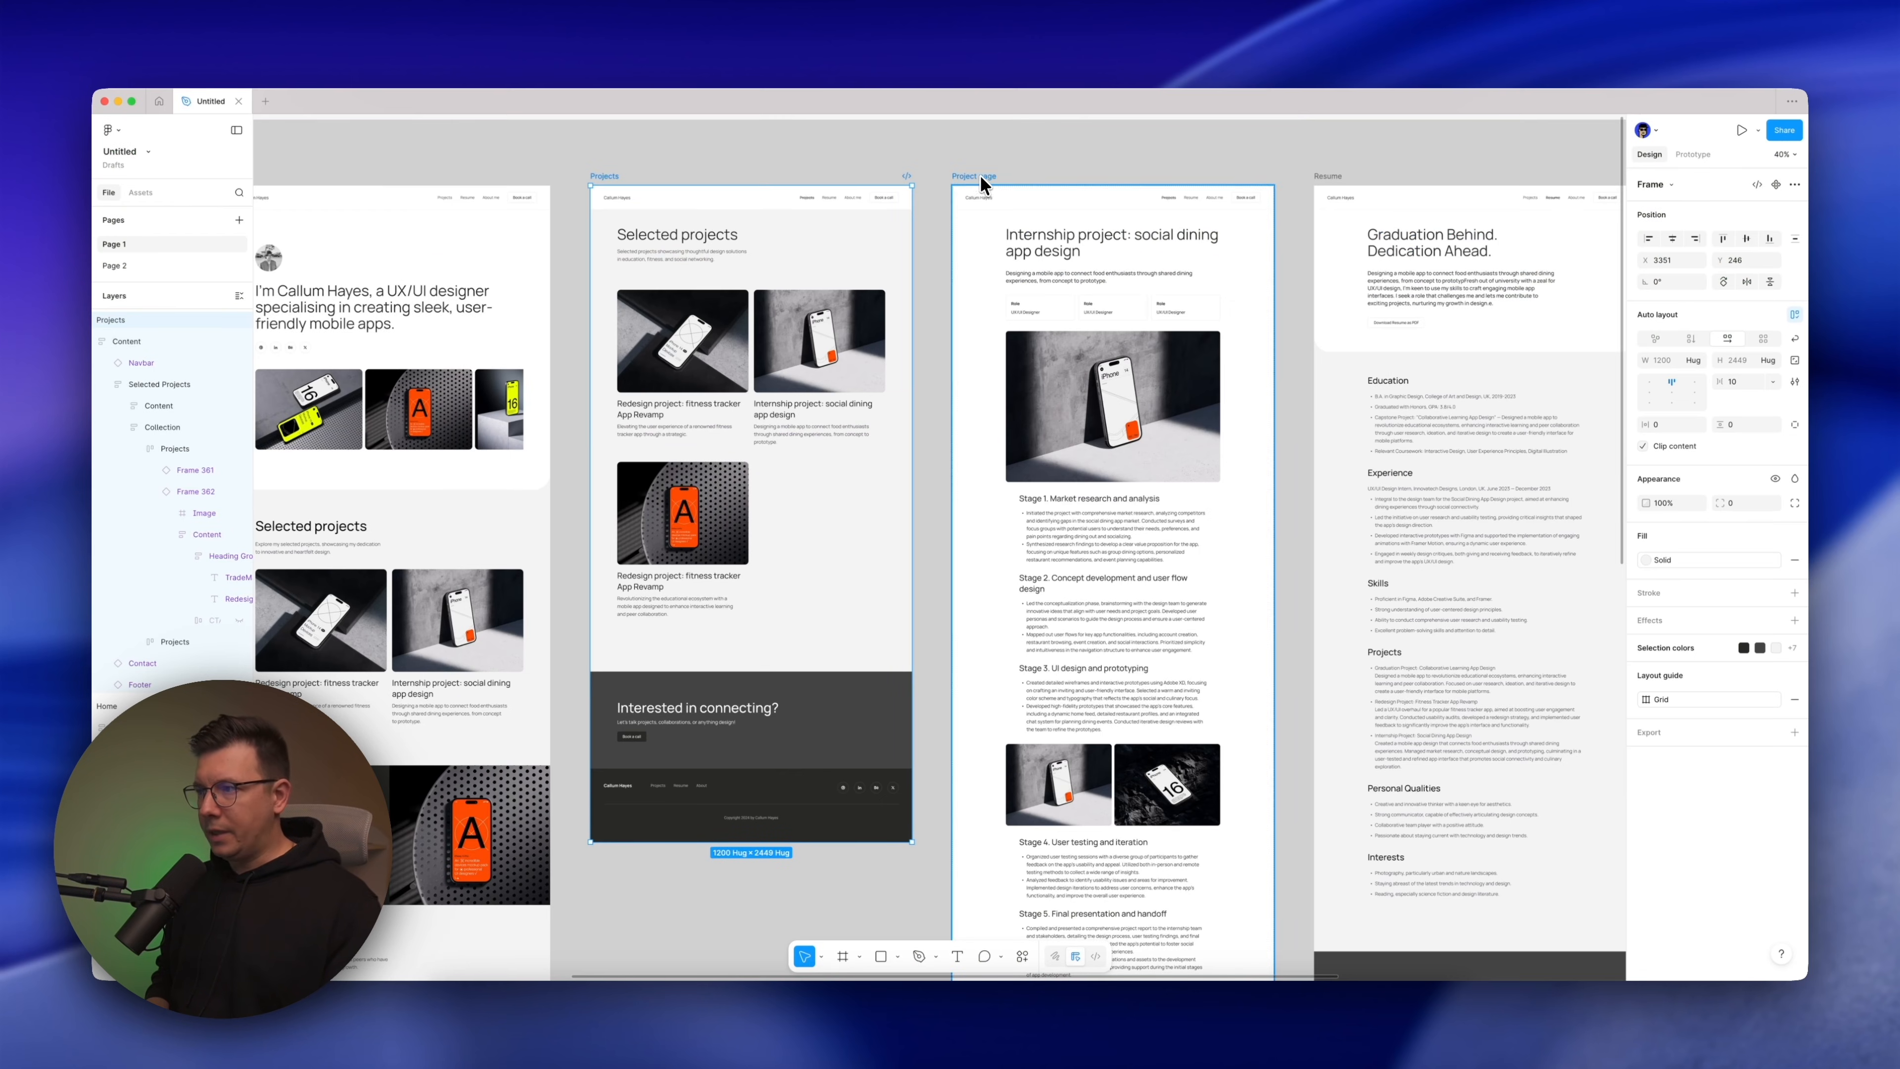
pyautogui.click(981, 177)
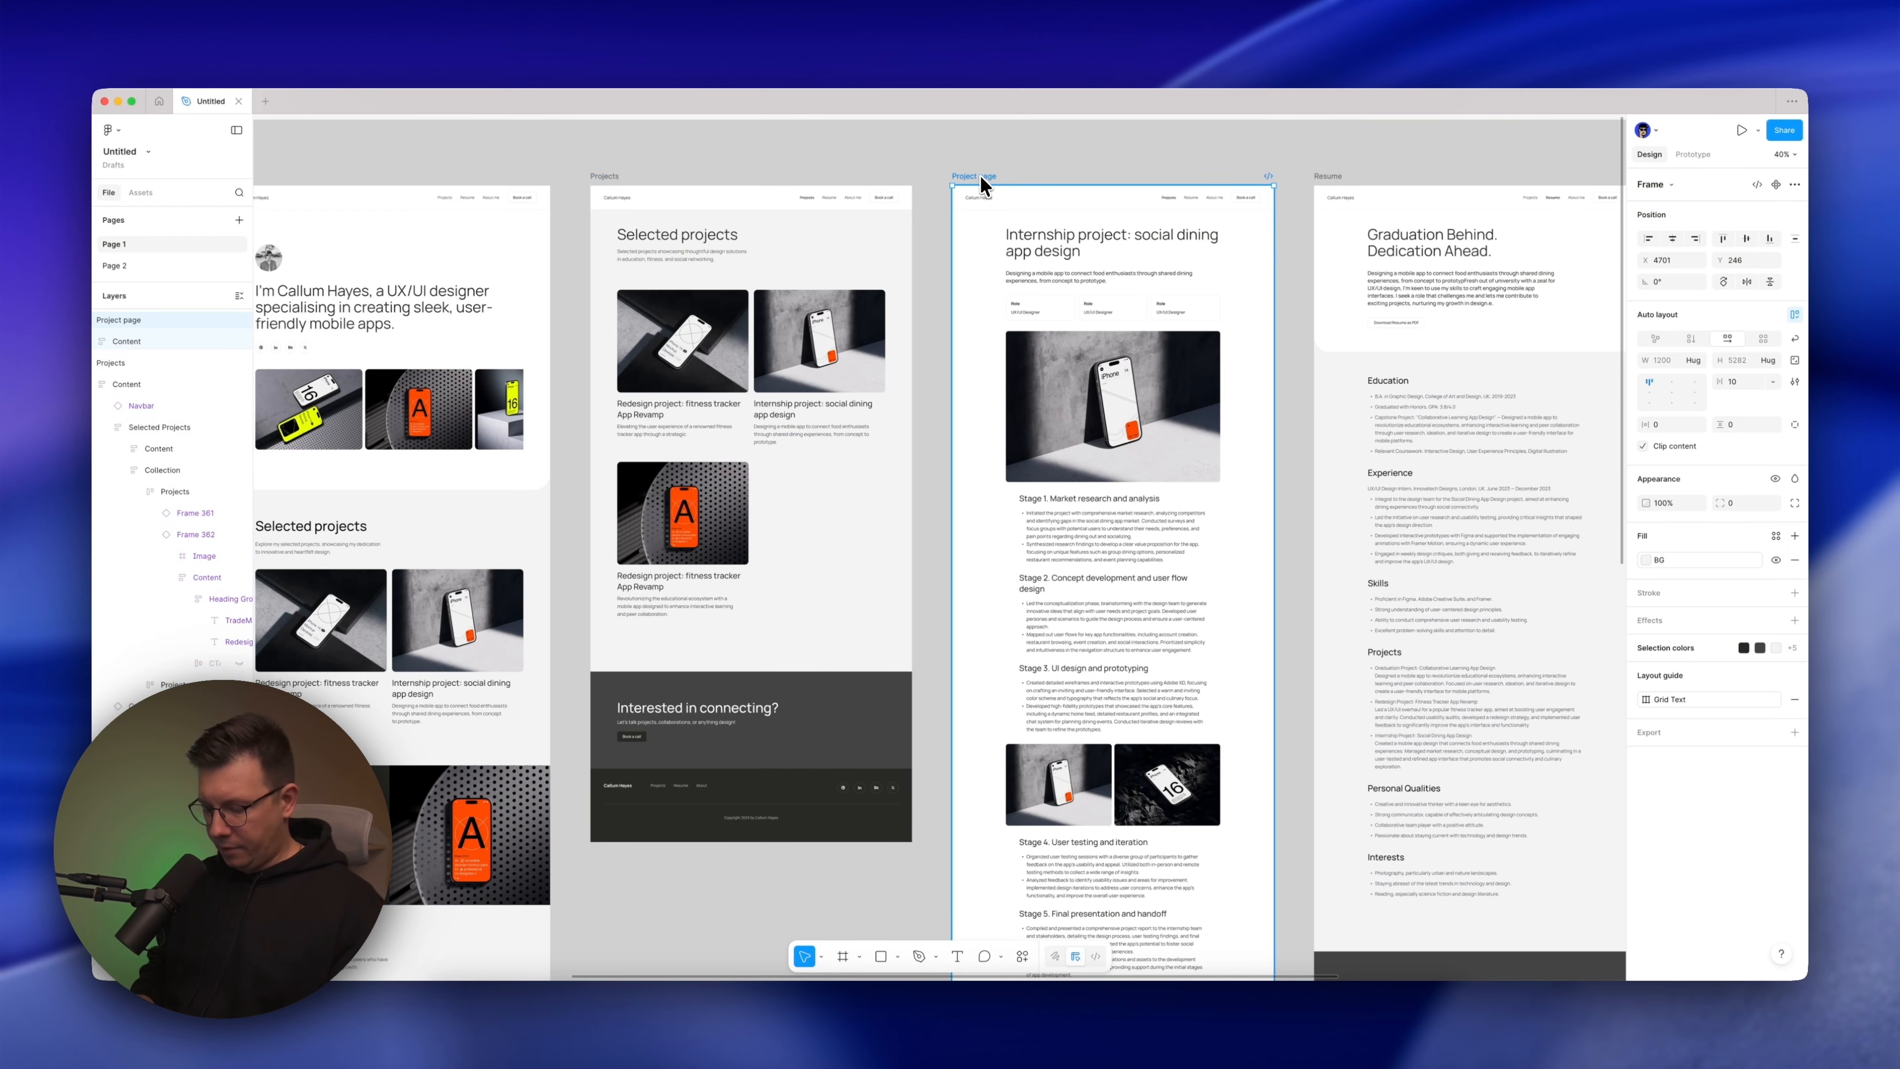
pyautogui.press('super+l')
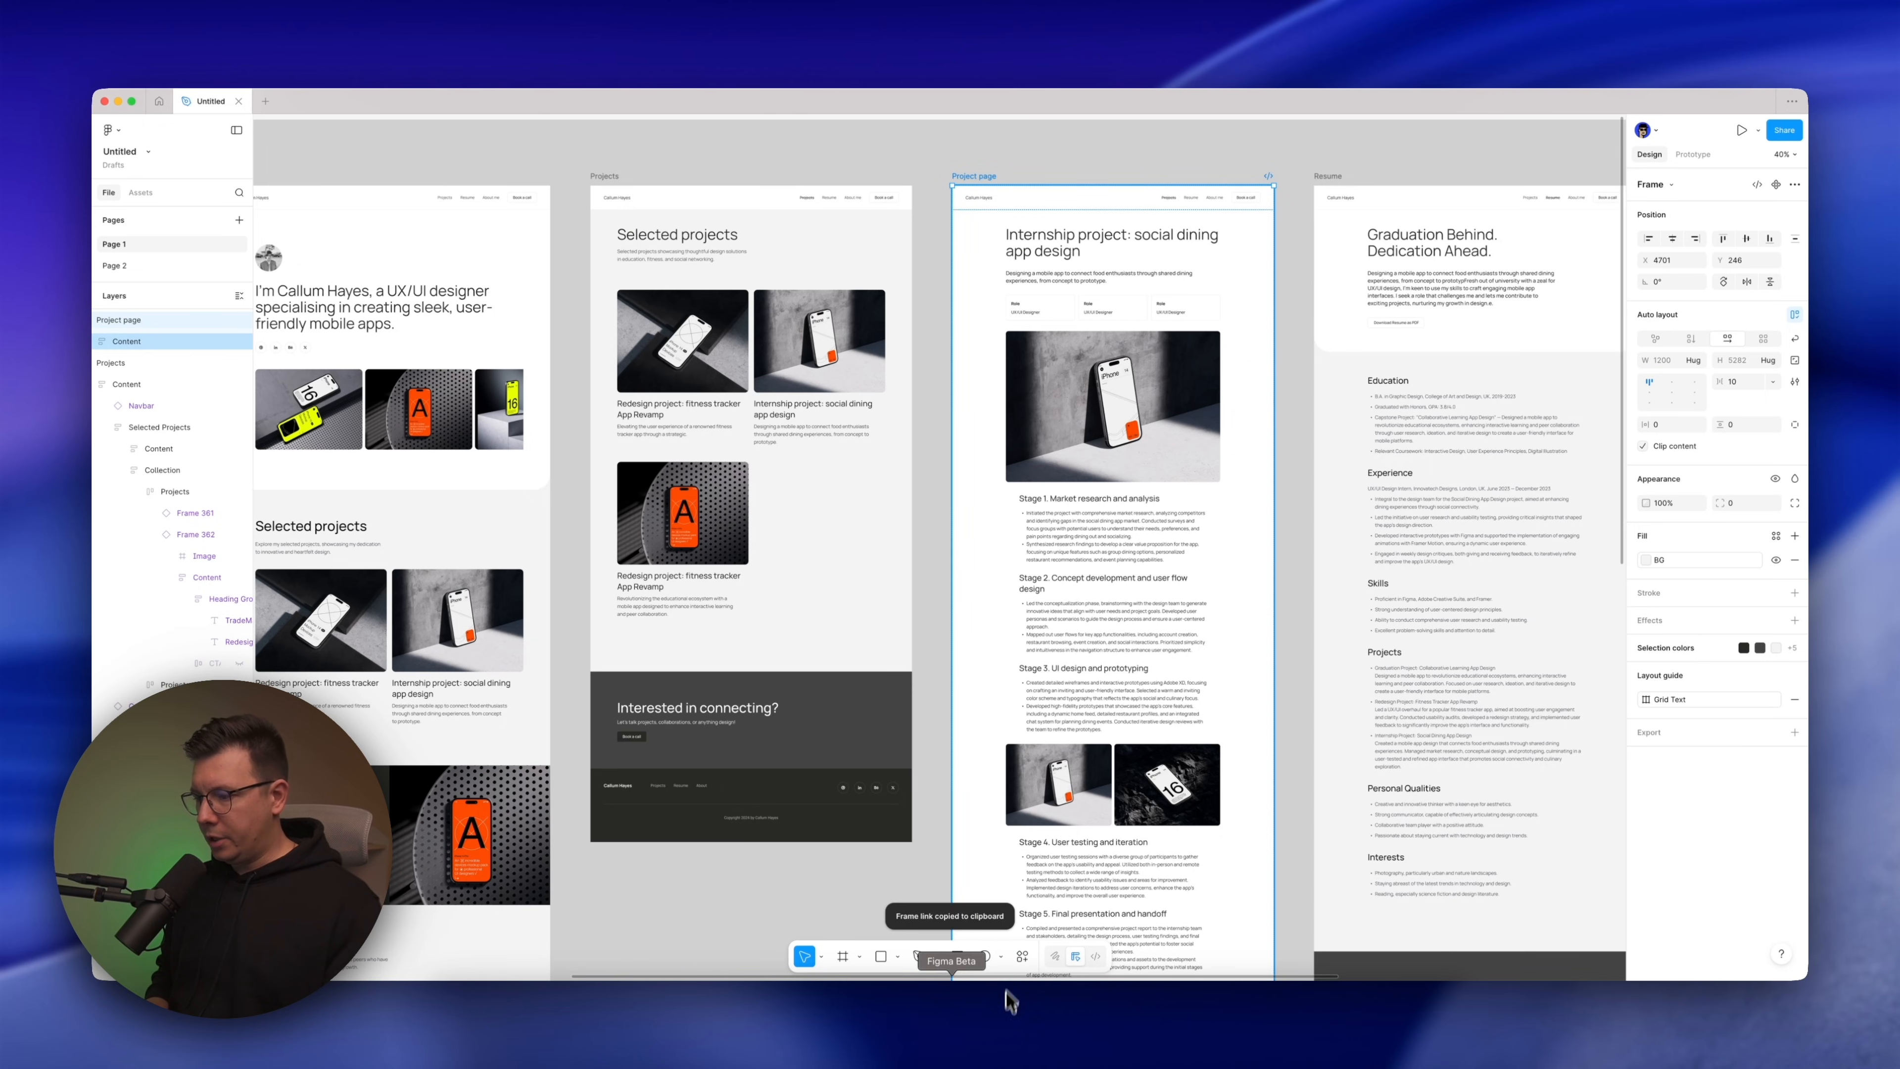
# Switch to MagicPath, hide the components sidebar, and paste the Project page frame link onto empty canvas beside the second Figma import
pyautogui.click(1116, 1016)
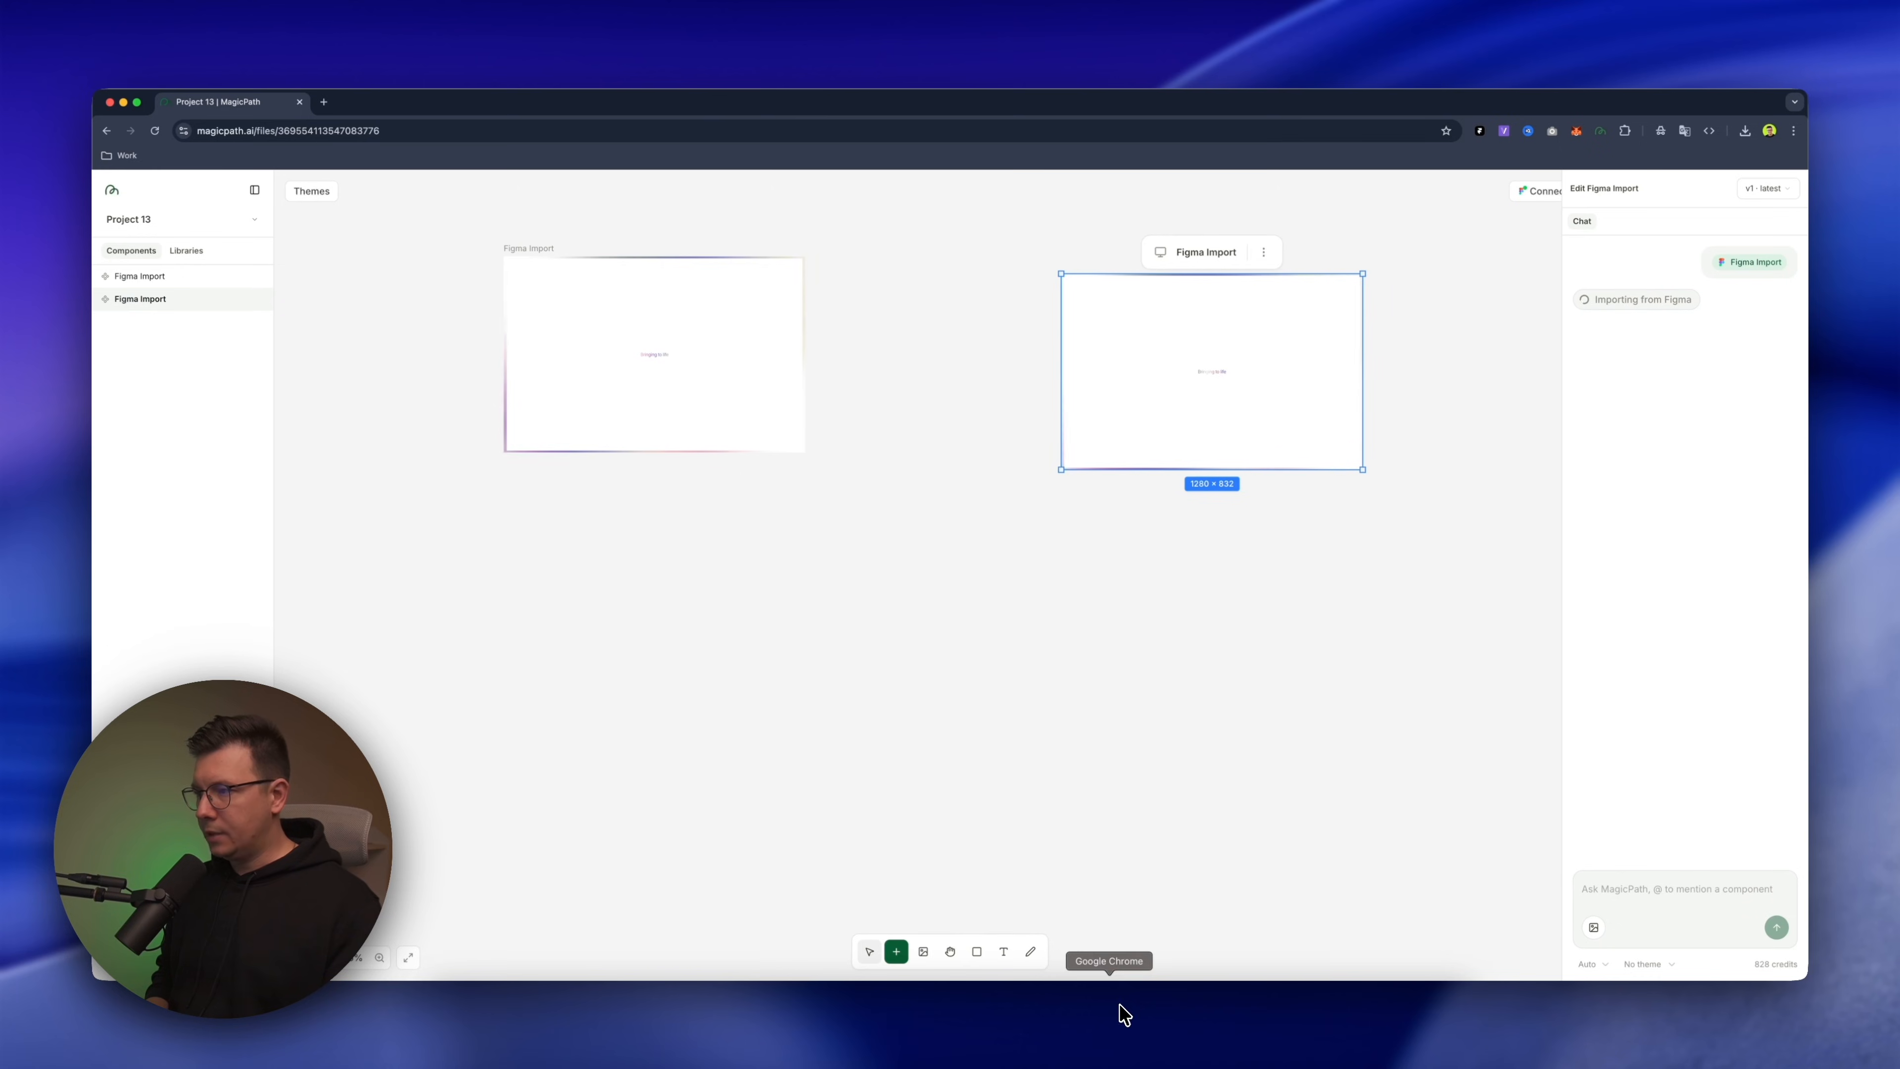
pyautogui.click(1021, 601)
pyautogui.hscroll(6, 1020, 603)
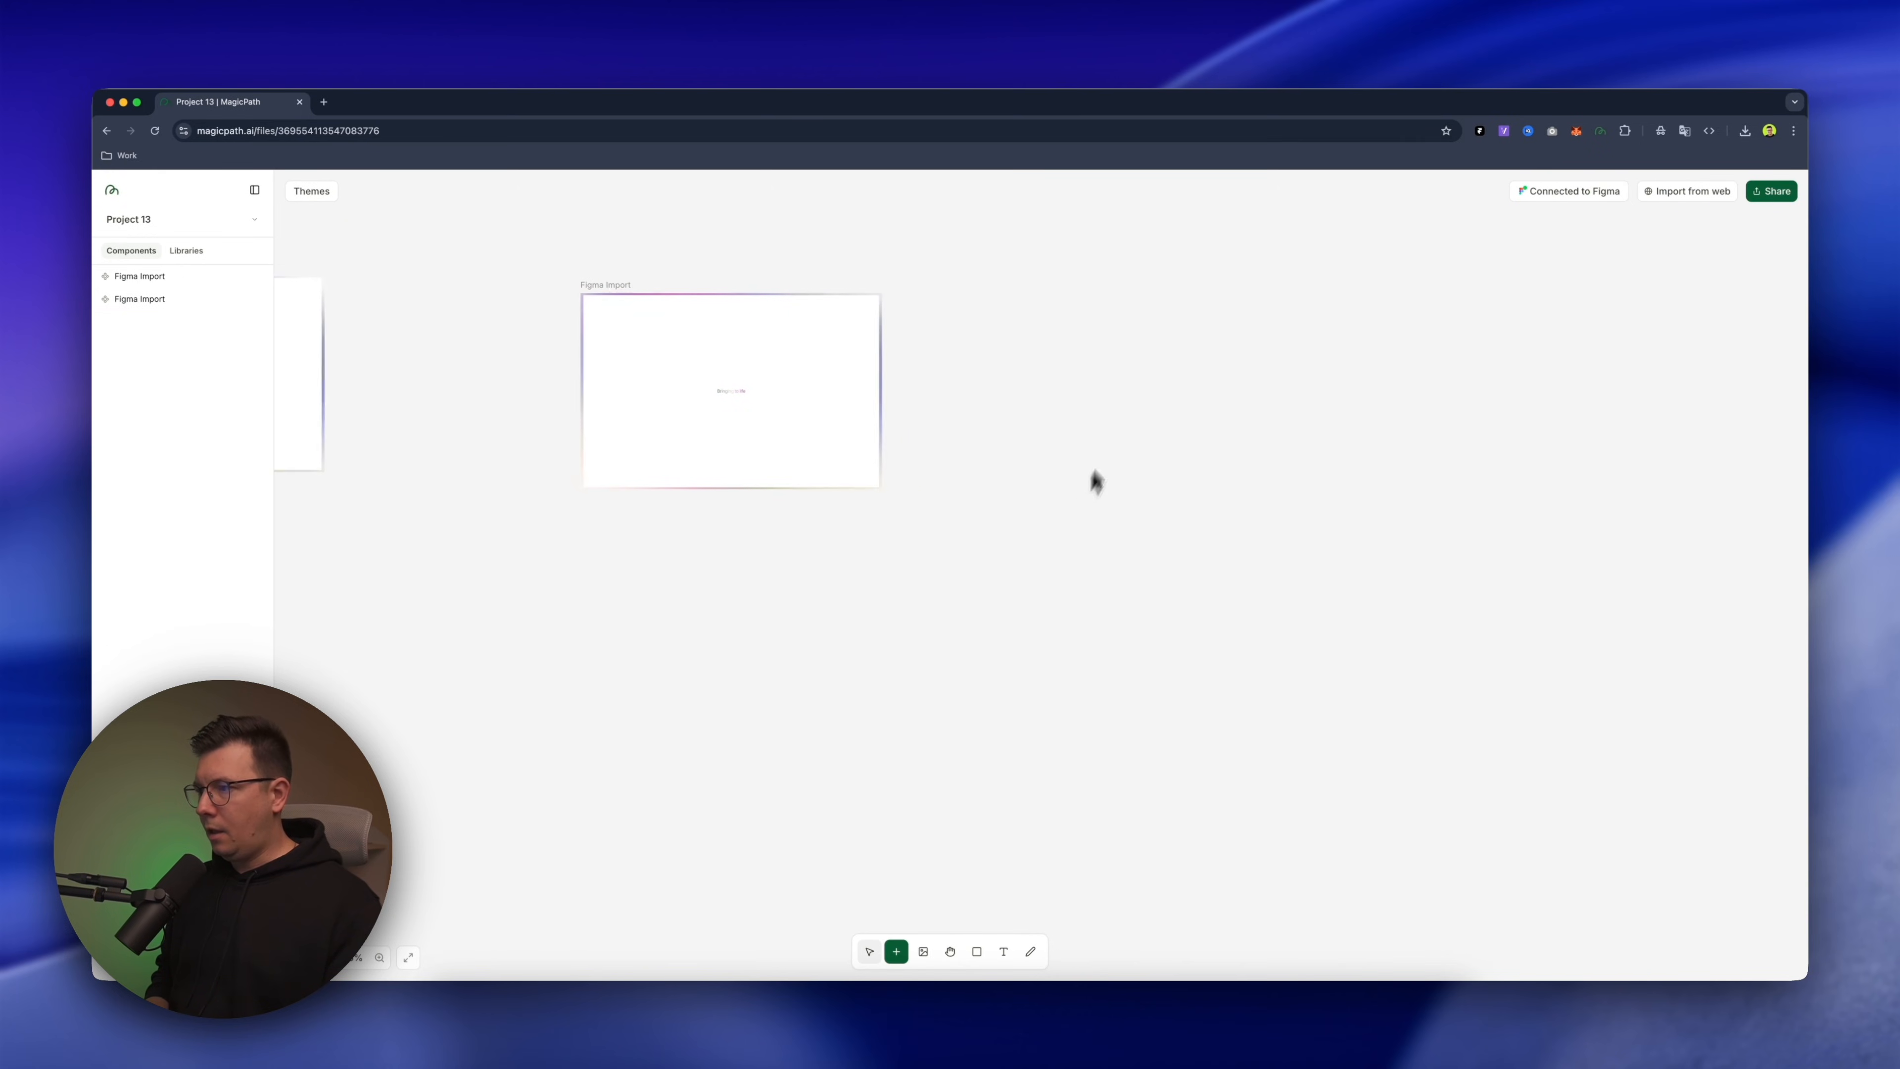
pyautogui.press('super+b')
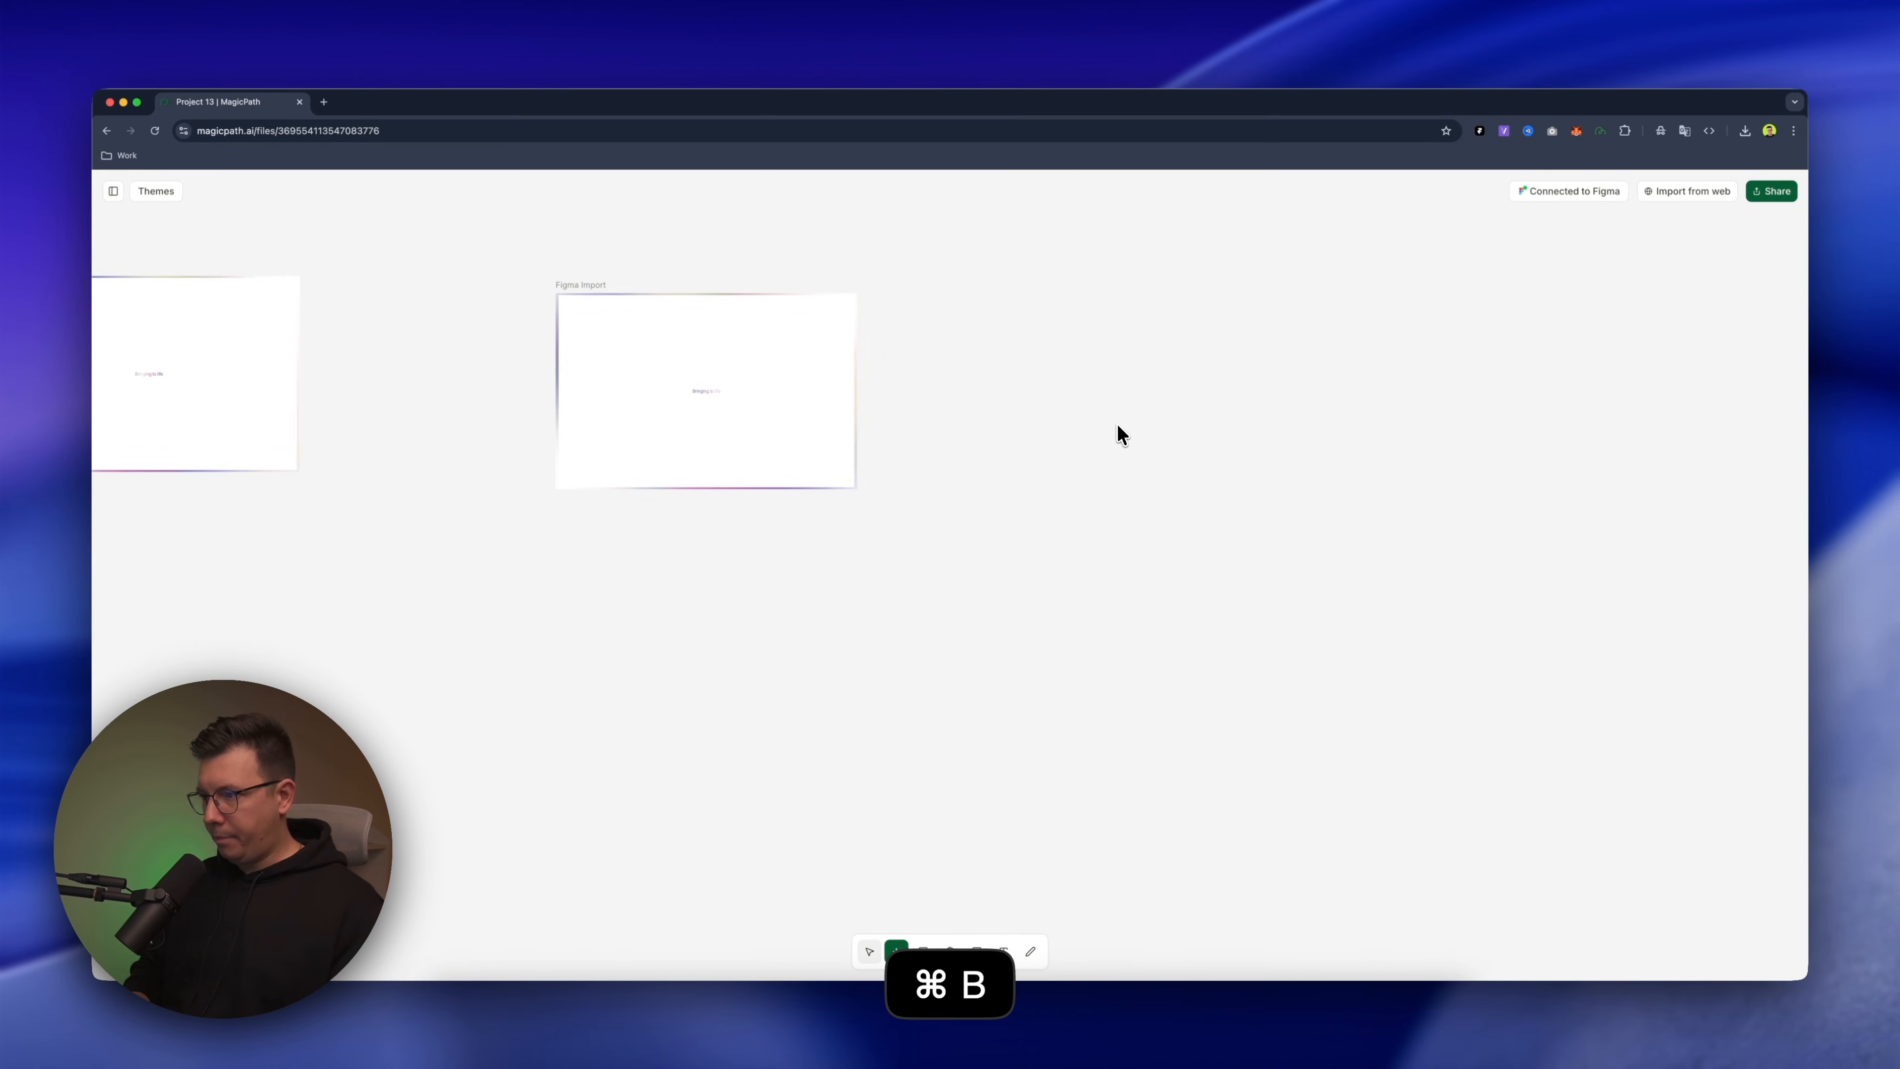
pyautogui.press('super+v')
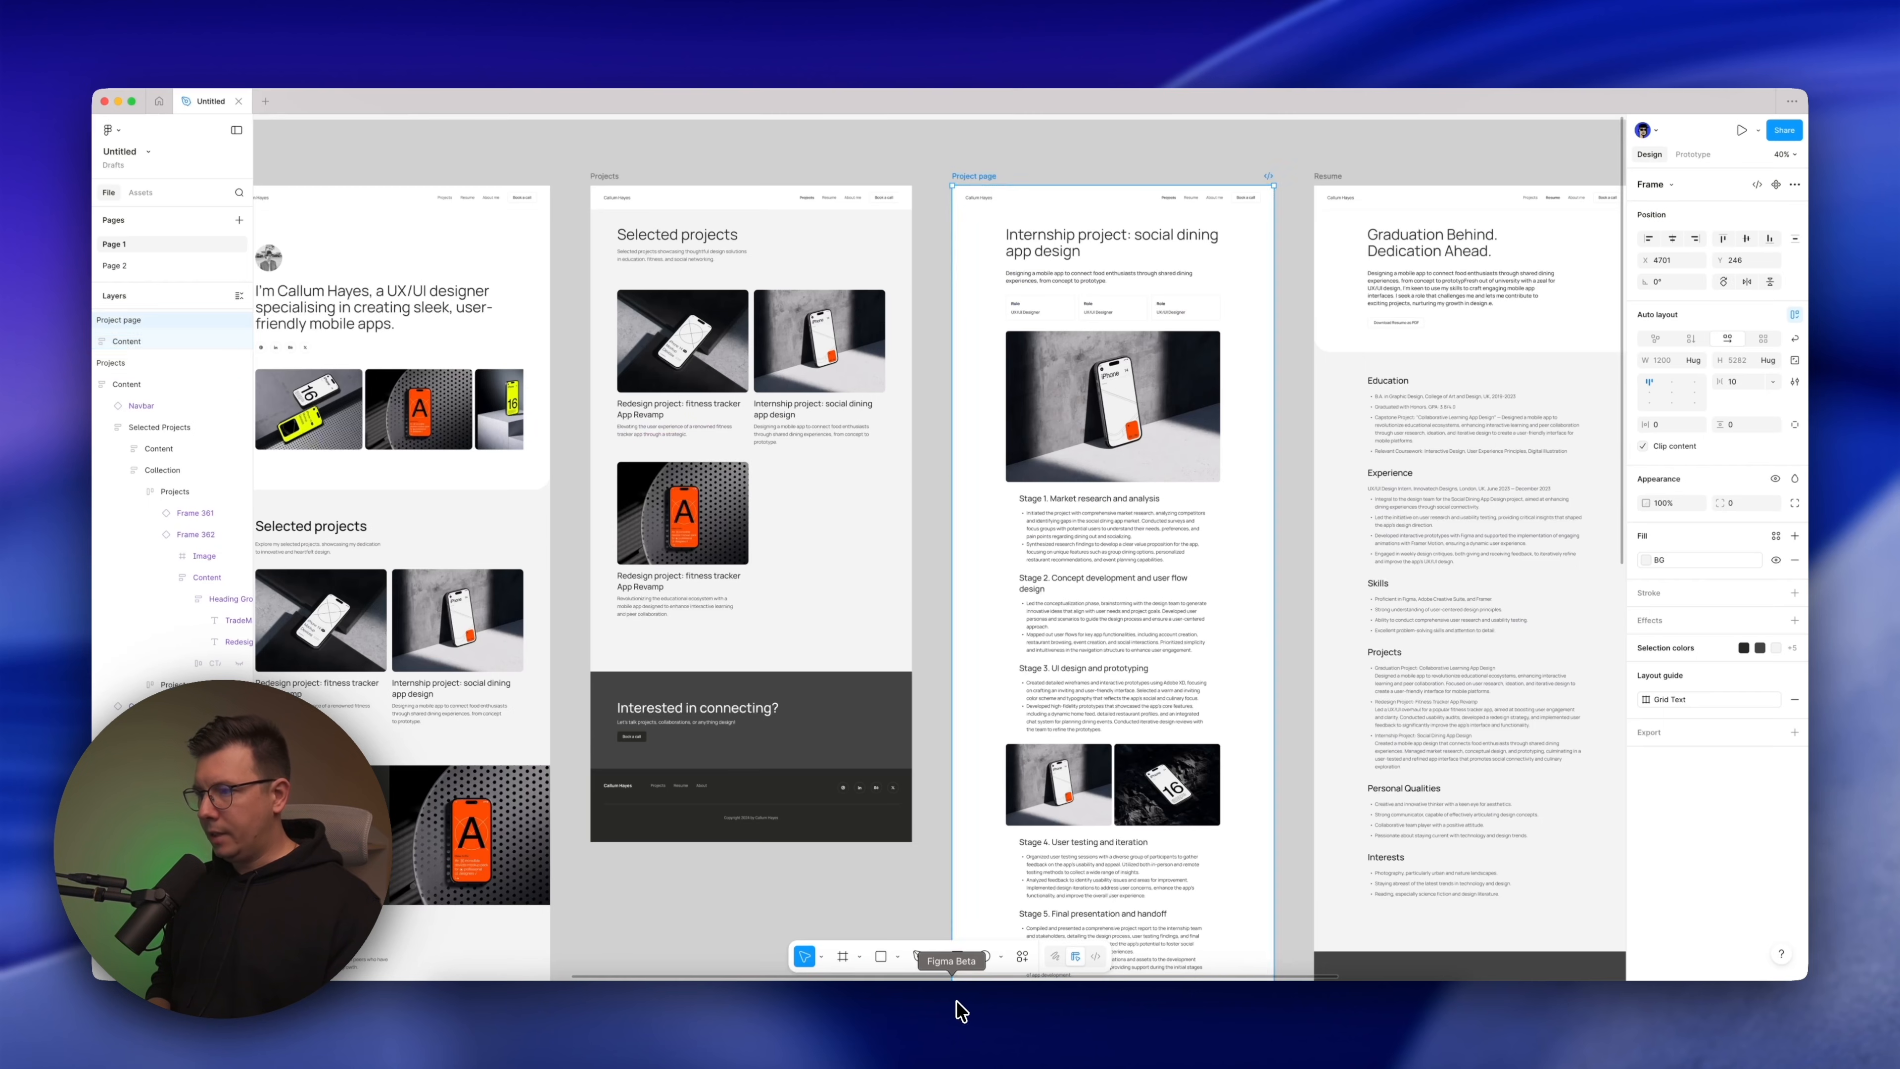
# Copy the Resume frame's link in Figma and paste it onto empty MagicPath canvas beside the Project page import
pyautogui.hscroll(10, 970, 329)
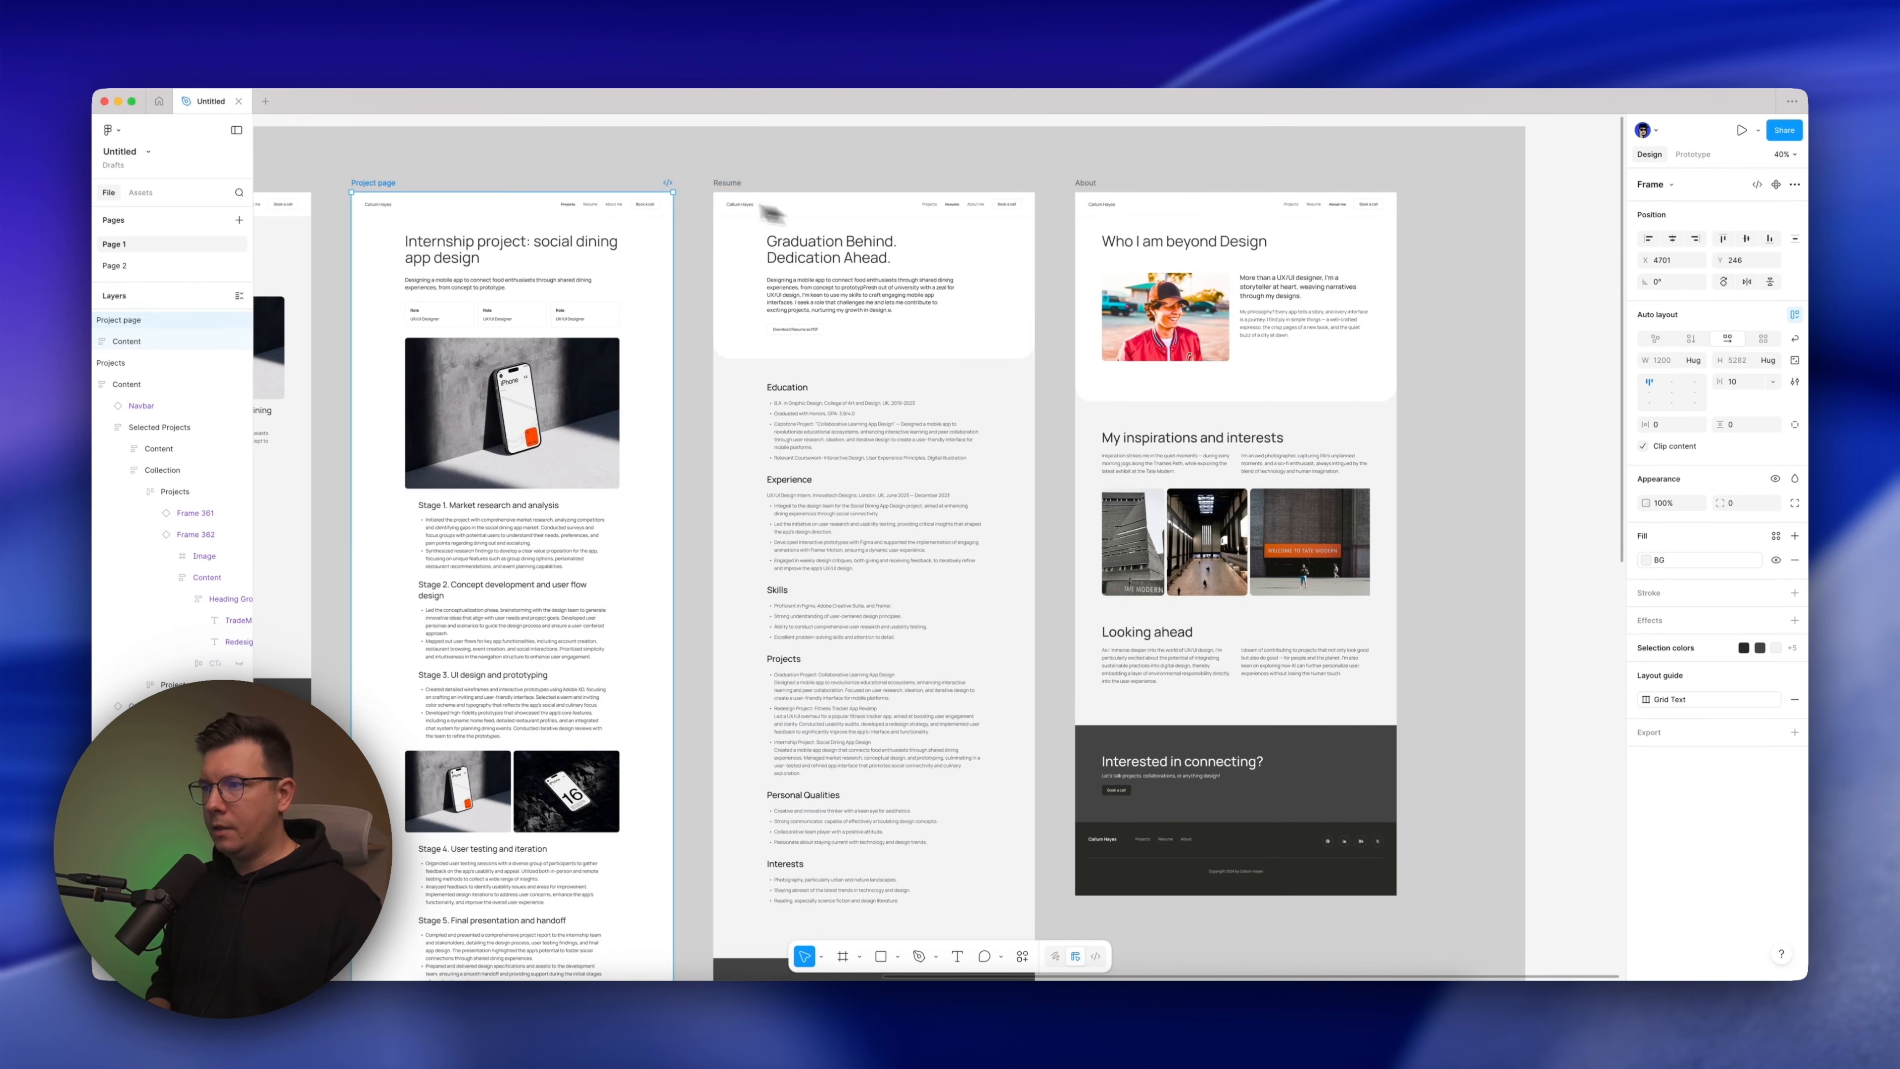
pyautogui.hscroll(-2, 884, 164)
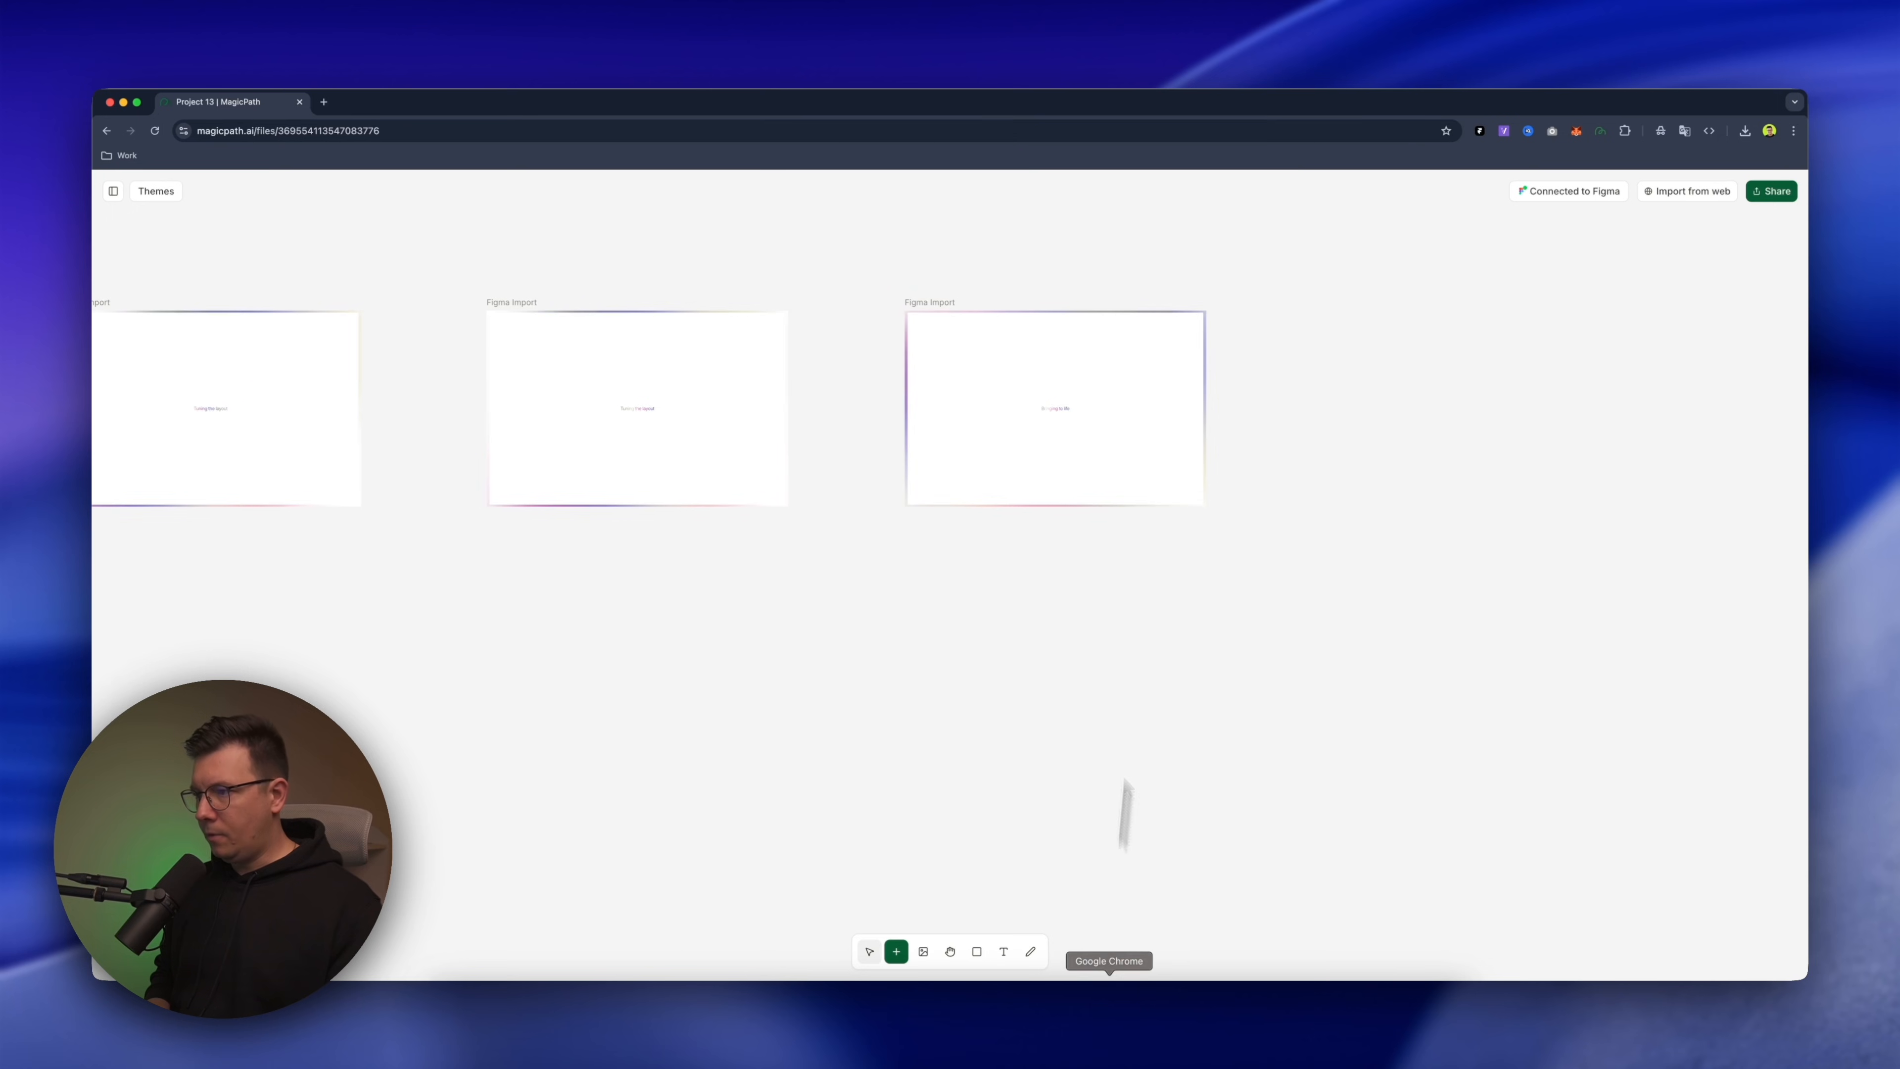
pyautogui.hscroll(3, 1103, 310)
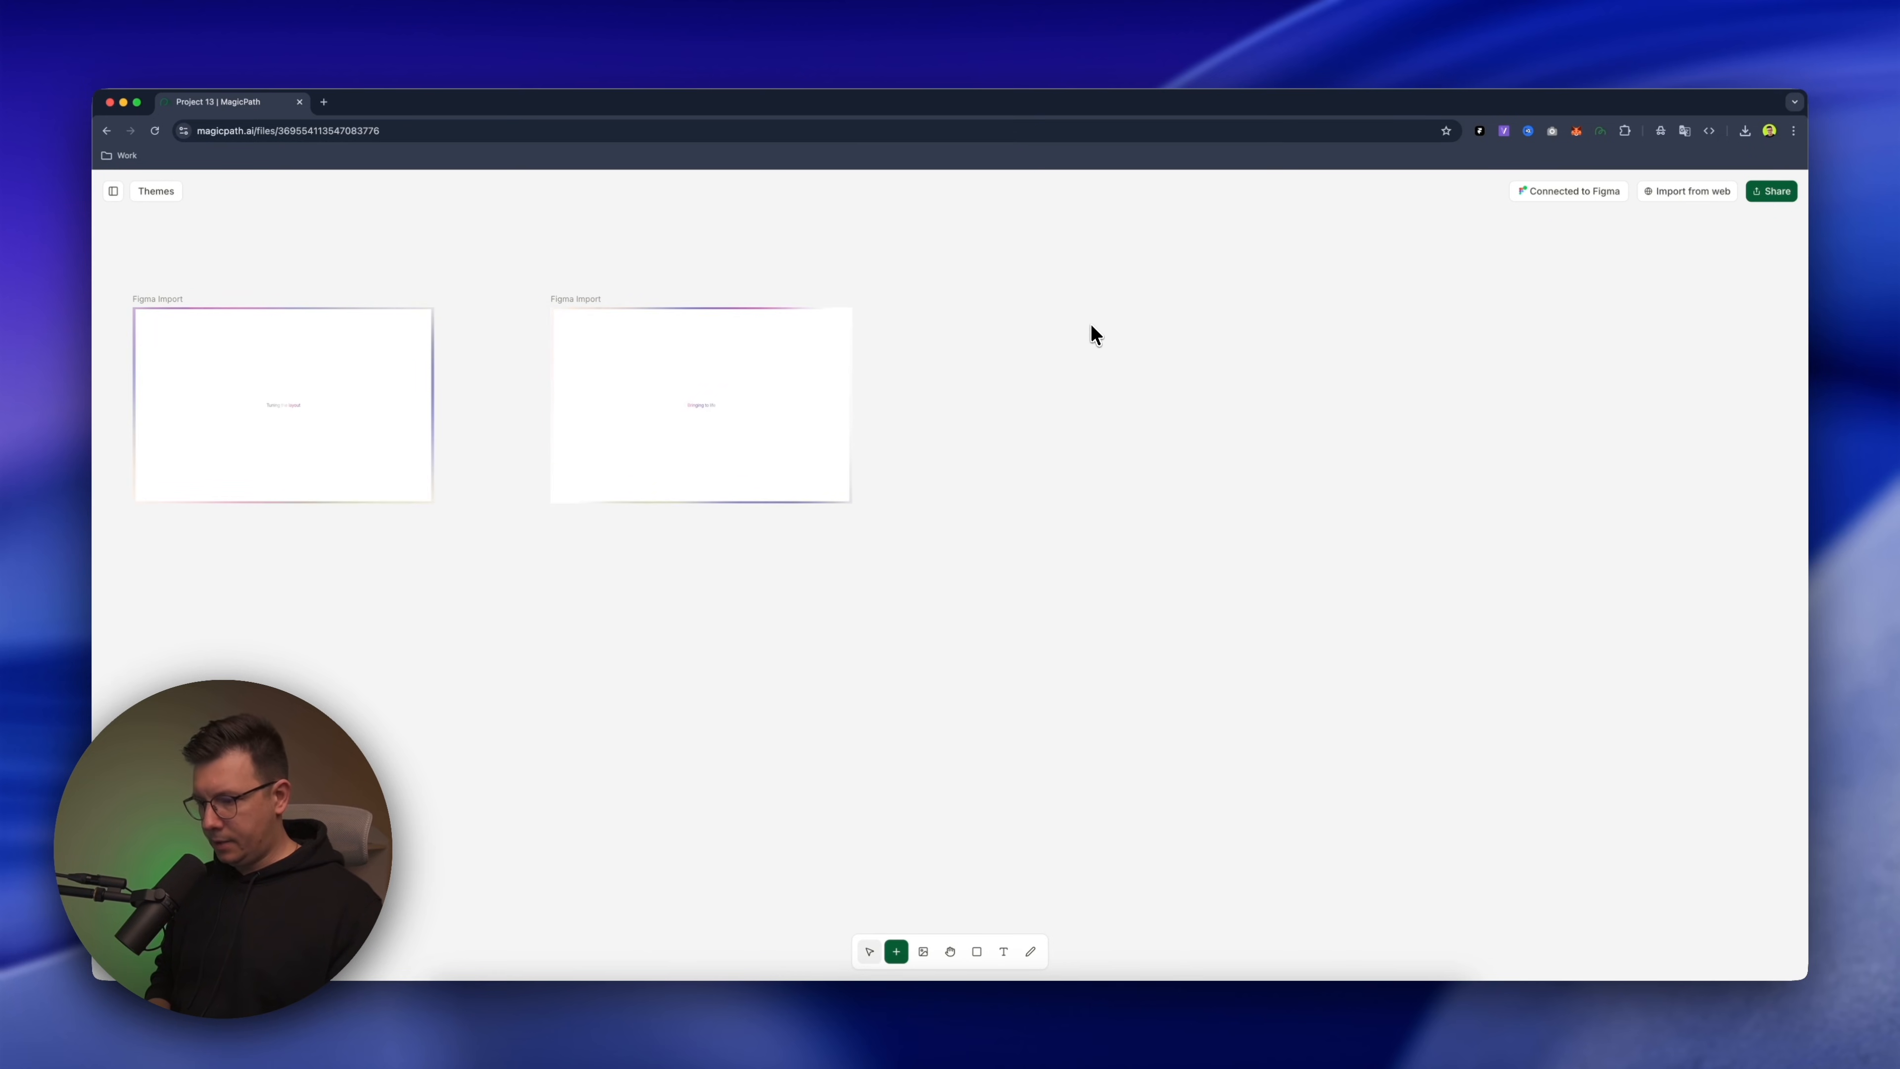
pyautogui.press('super+v')
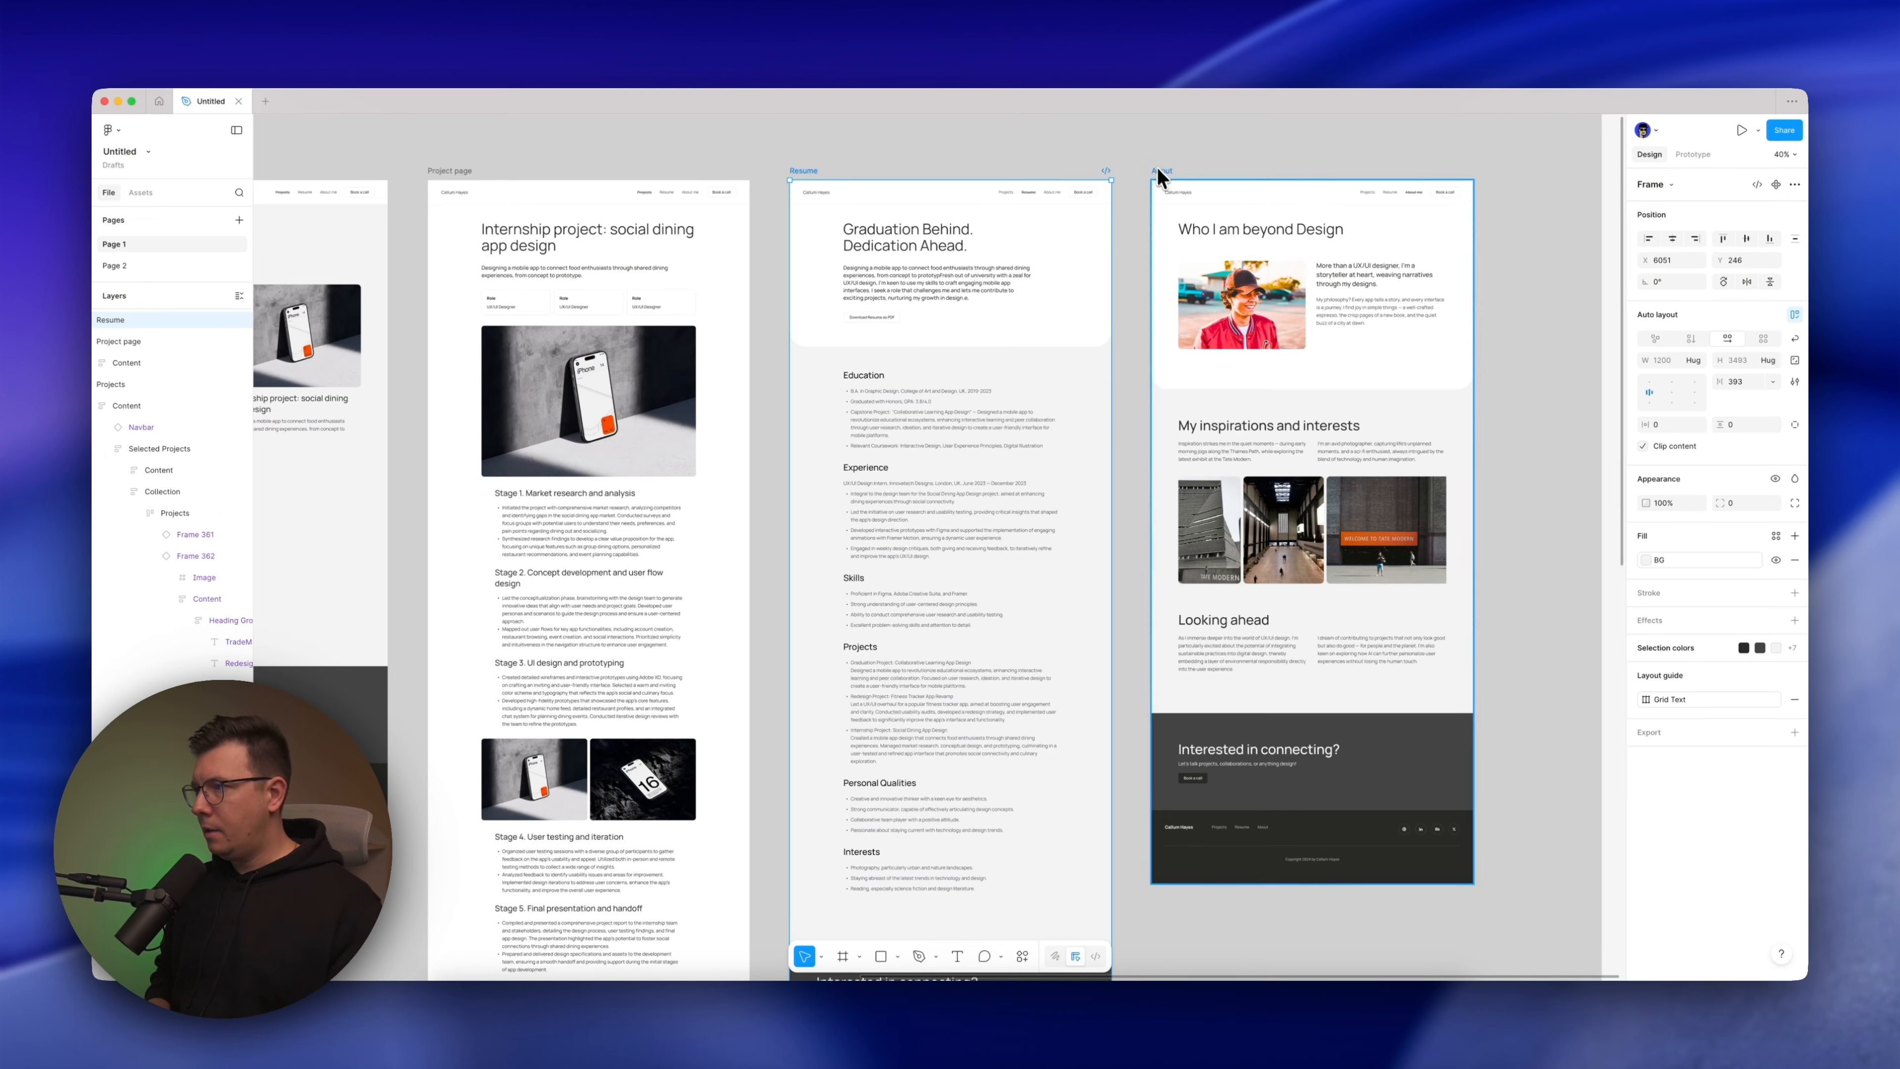
# Copy the About frame's link in Figma and paste it onto the MagicPath canvas to import it
pyautogui.click(1161, 171)
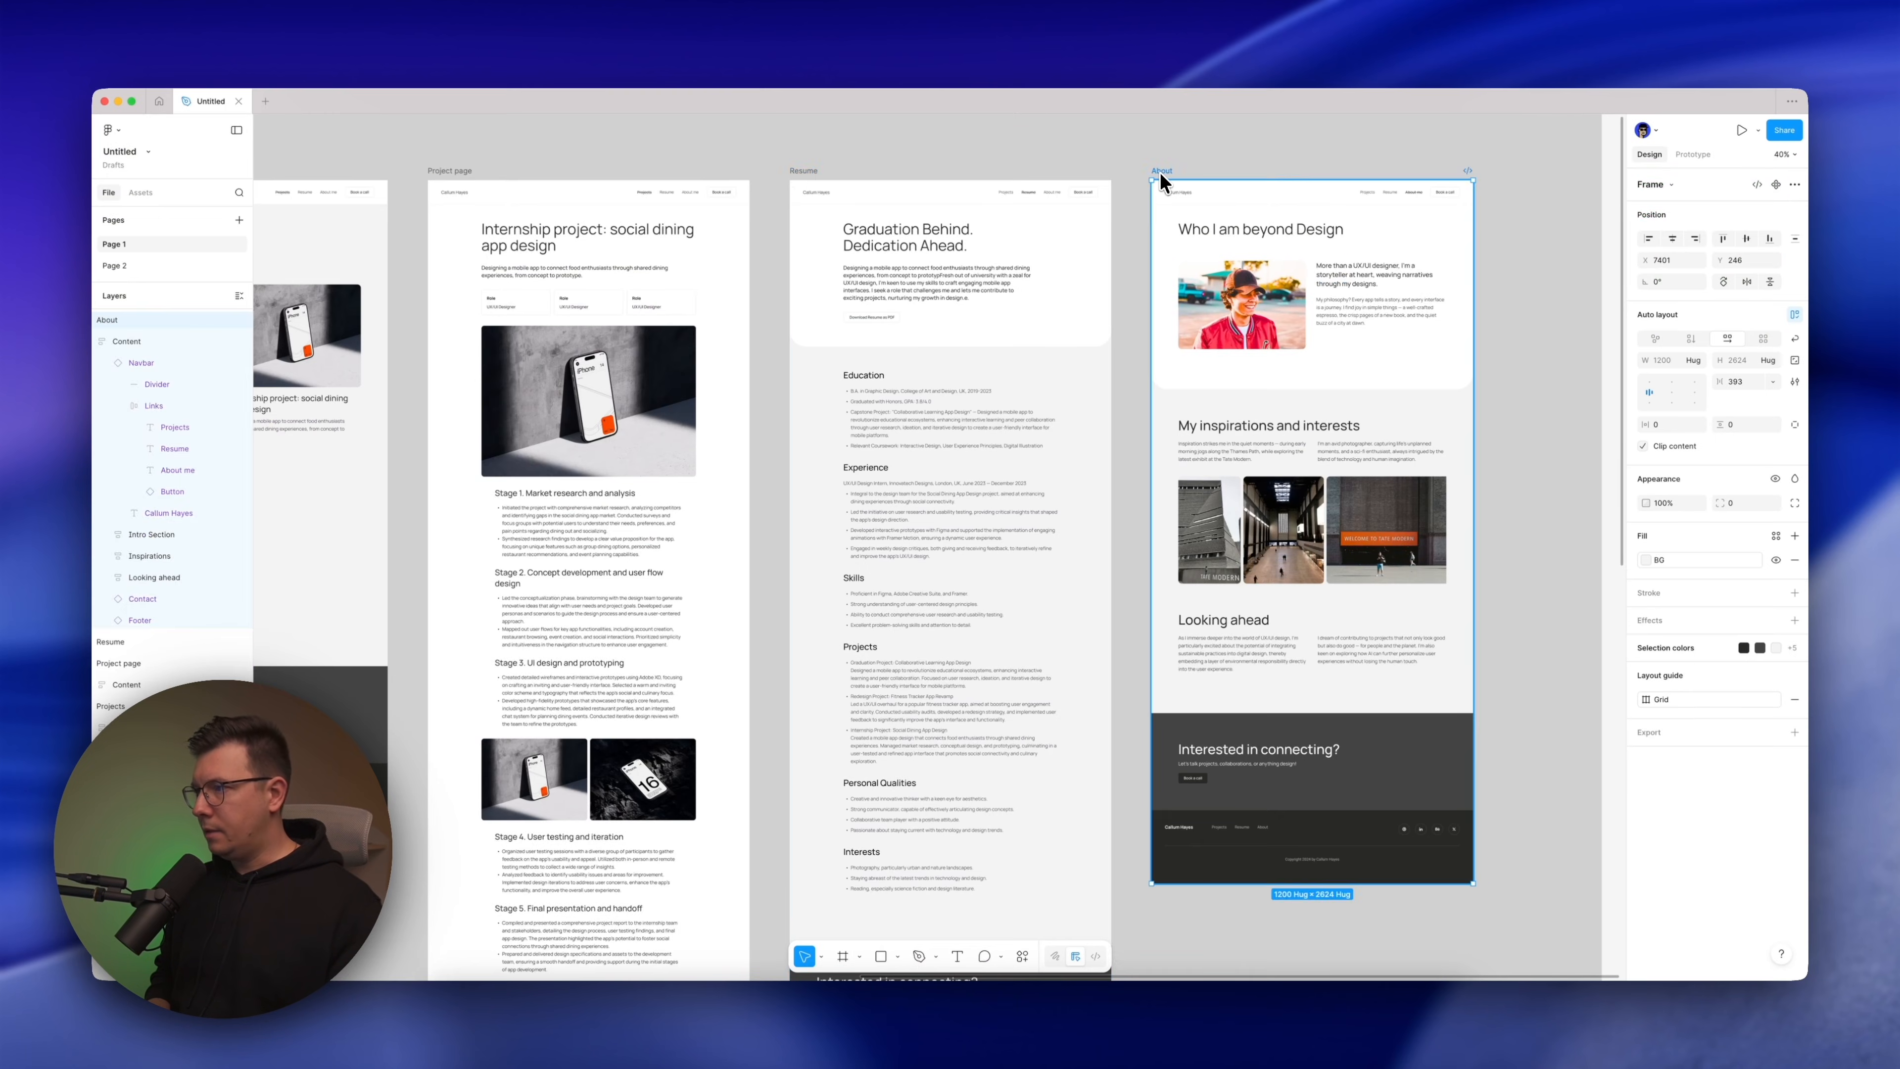
pyautogui.press('super+l')
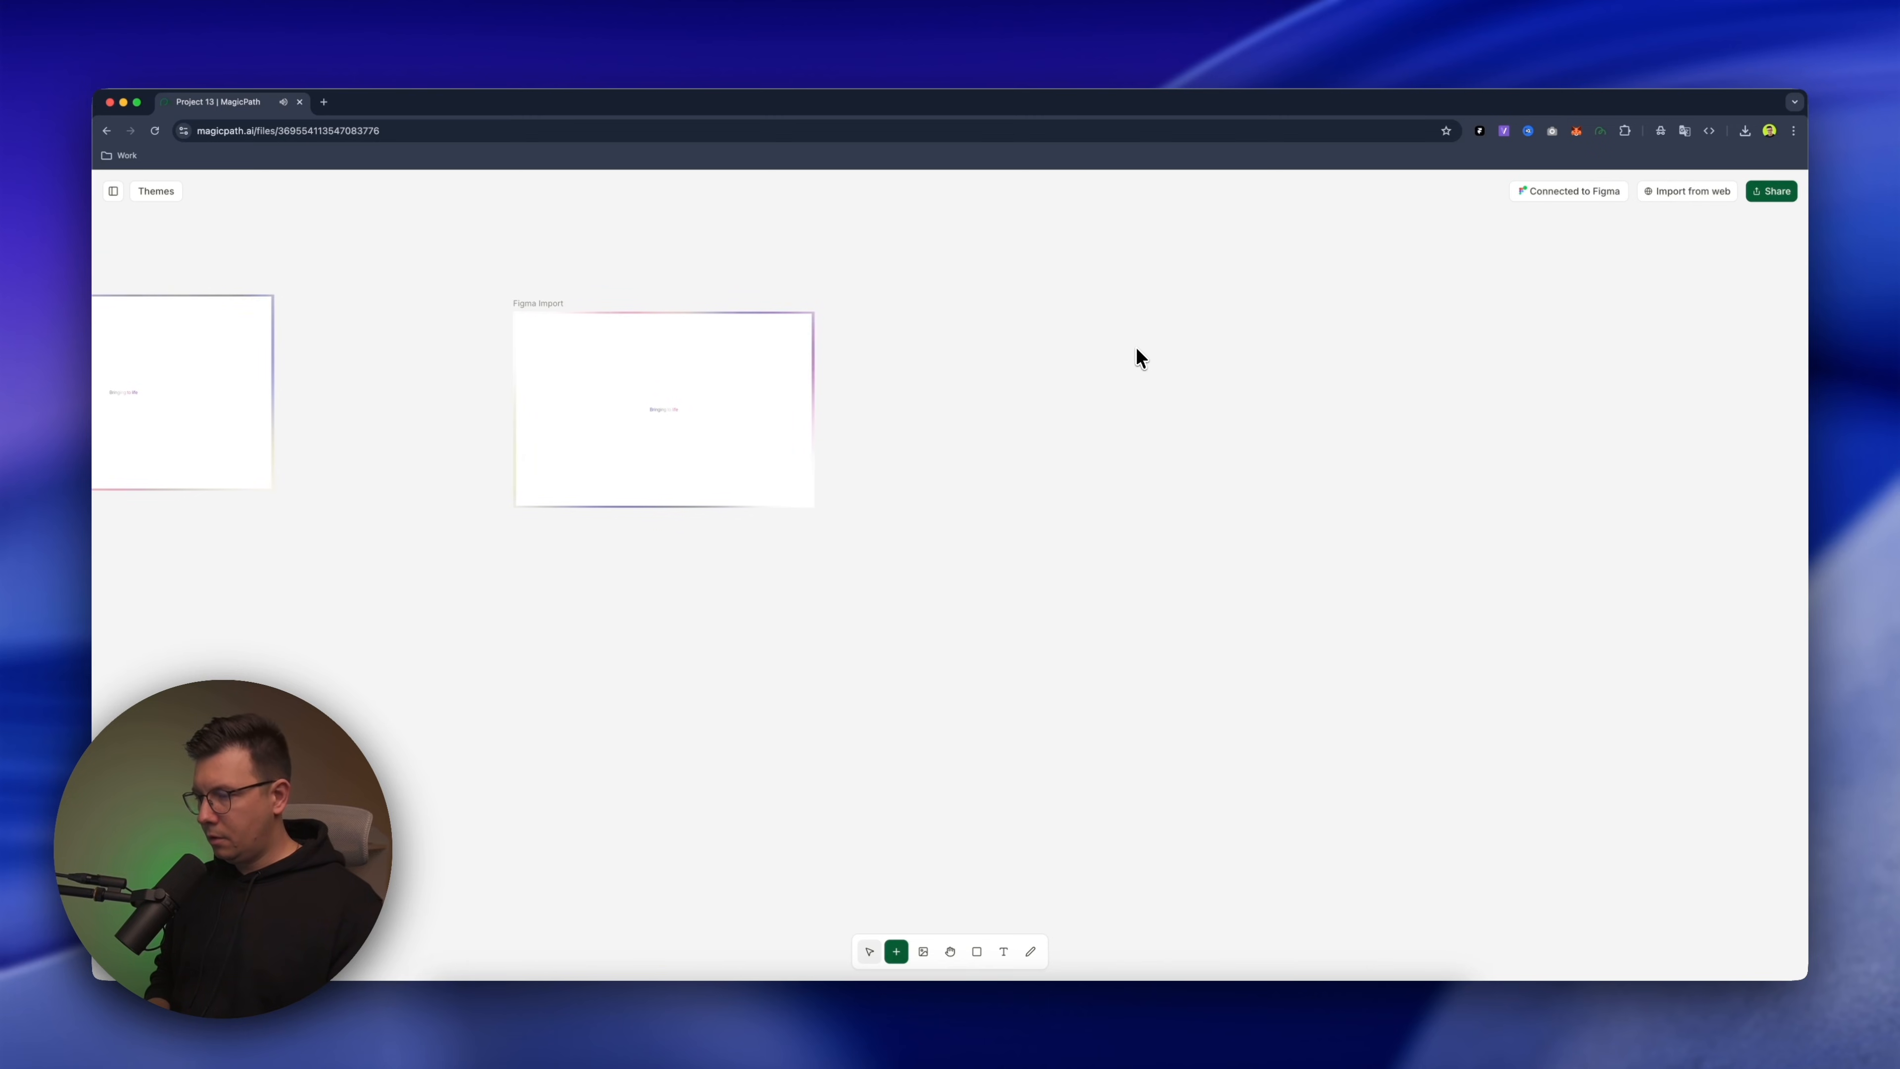
pyautogui.press('super+v')
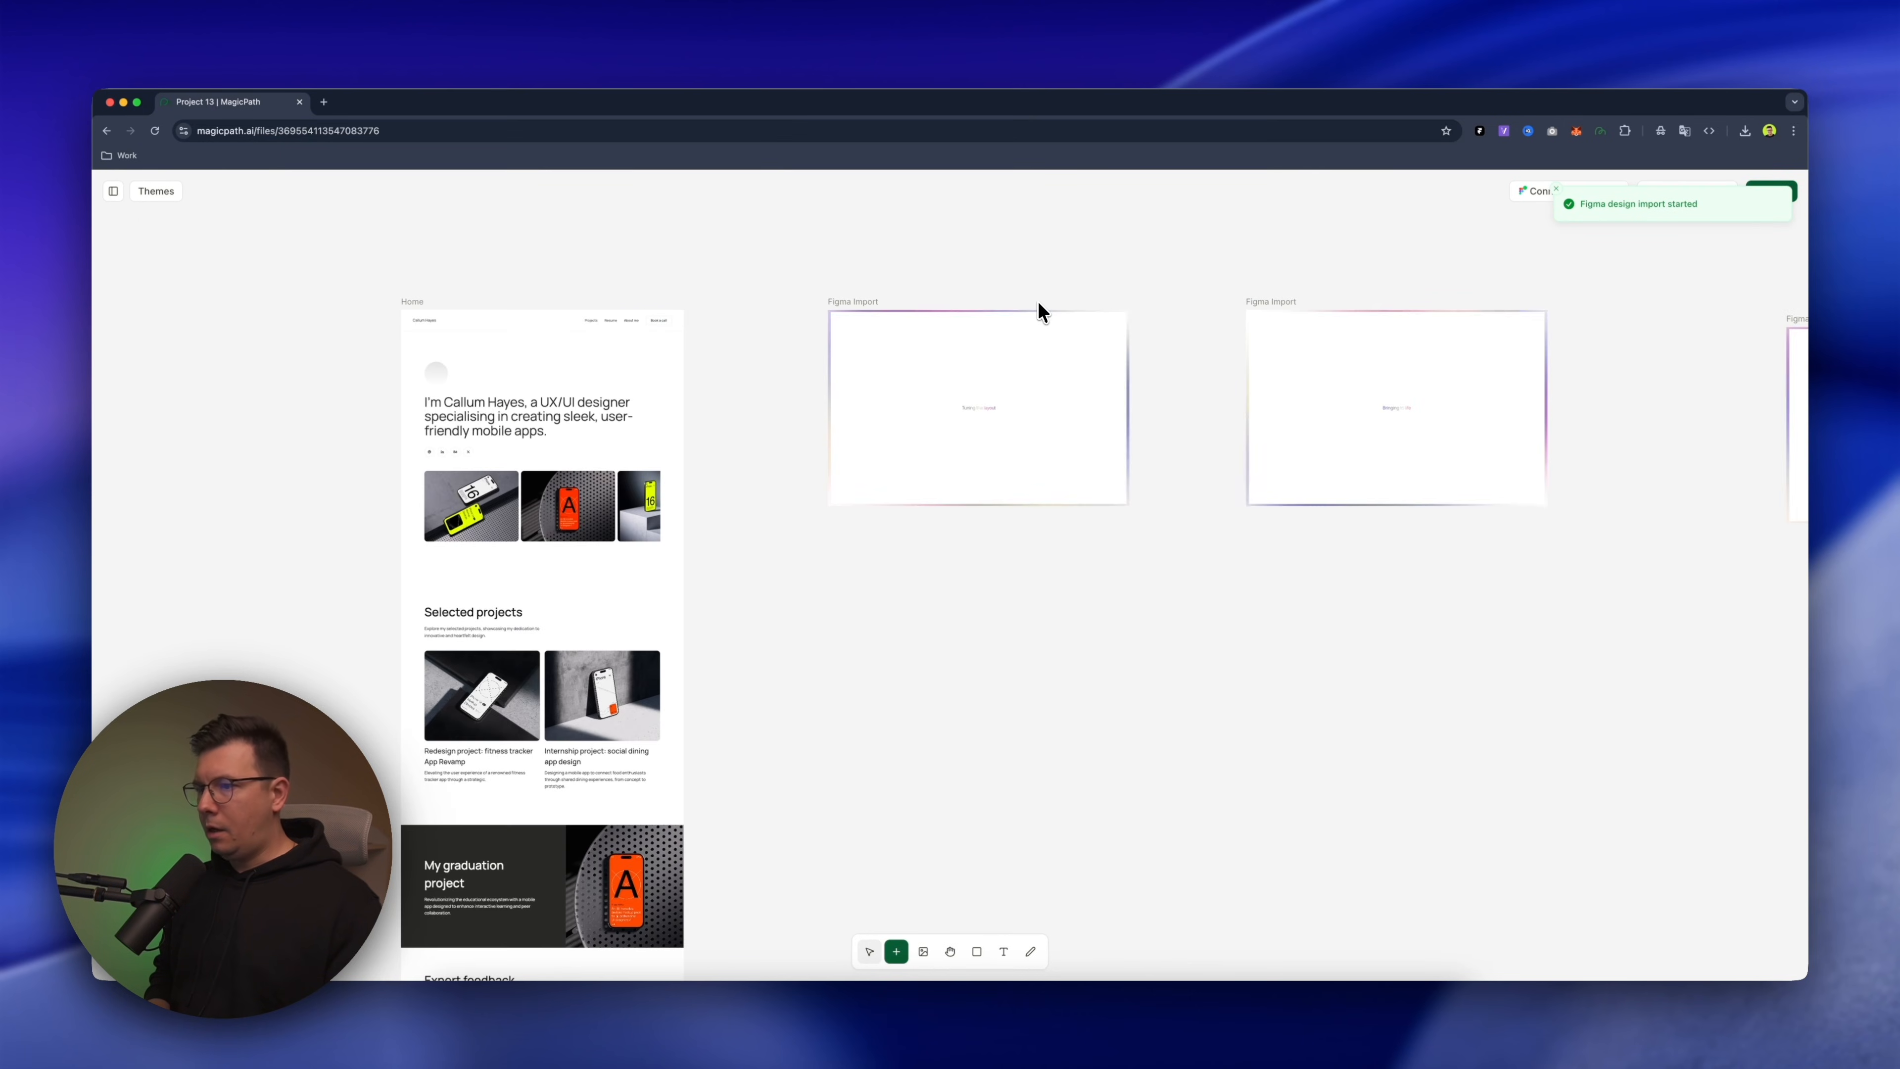
# Bring the imported Home page into view and narrow the MagicPath browser window to expose the Figma file beside it
pyautogui.hscroll(-3, 1038, 302)
pyautogui.scroll(-2, 938, 372)
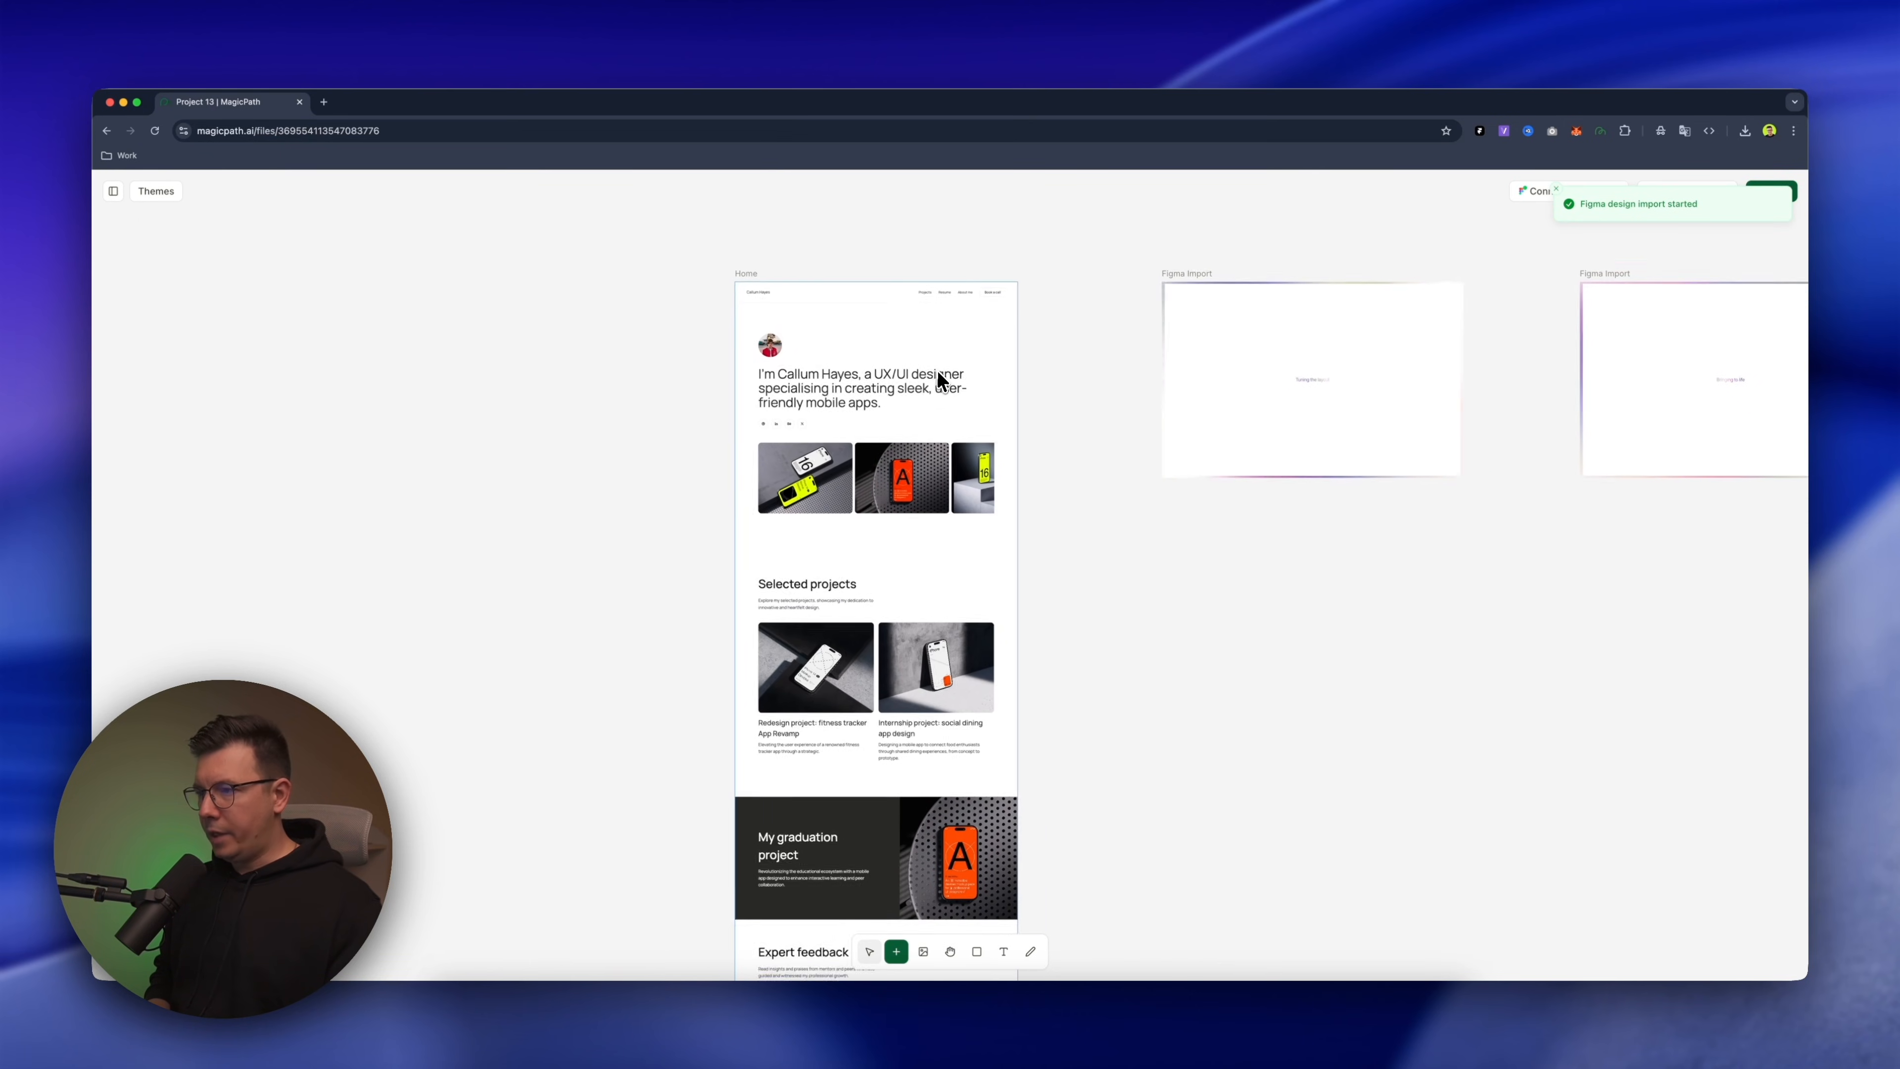
pyautogui.scroll(-3, 941, 380)
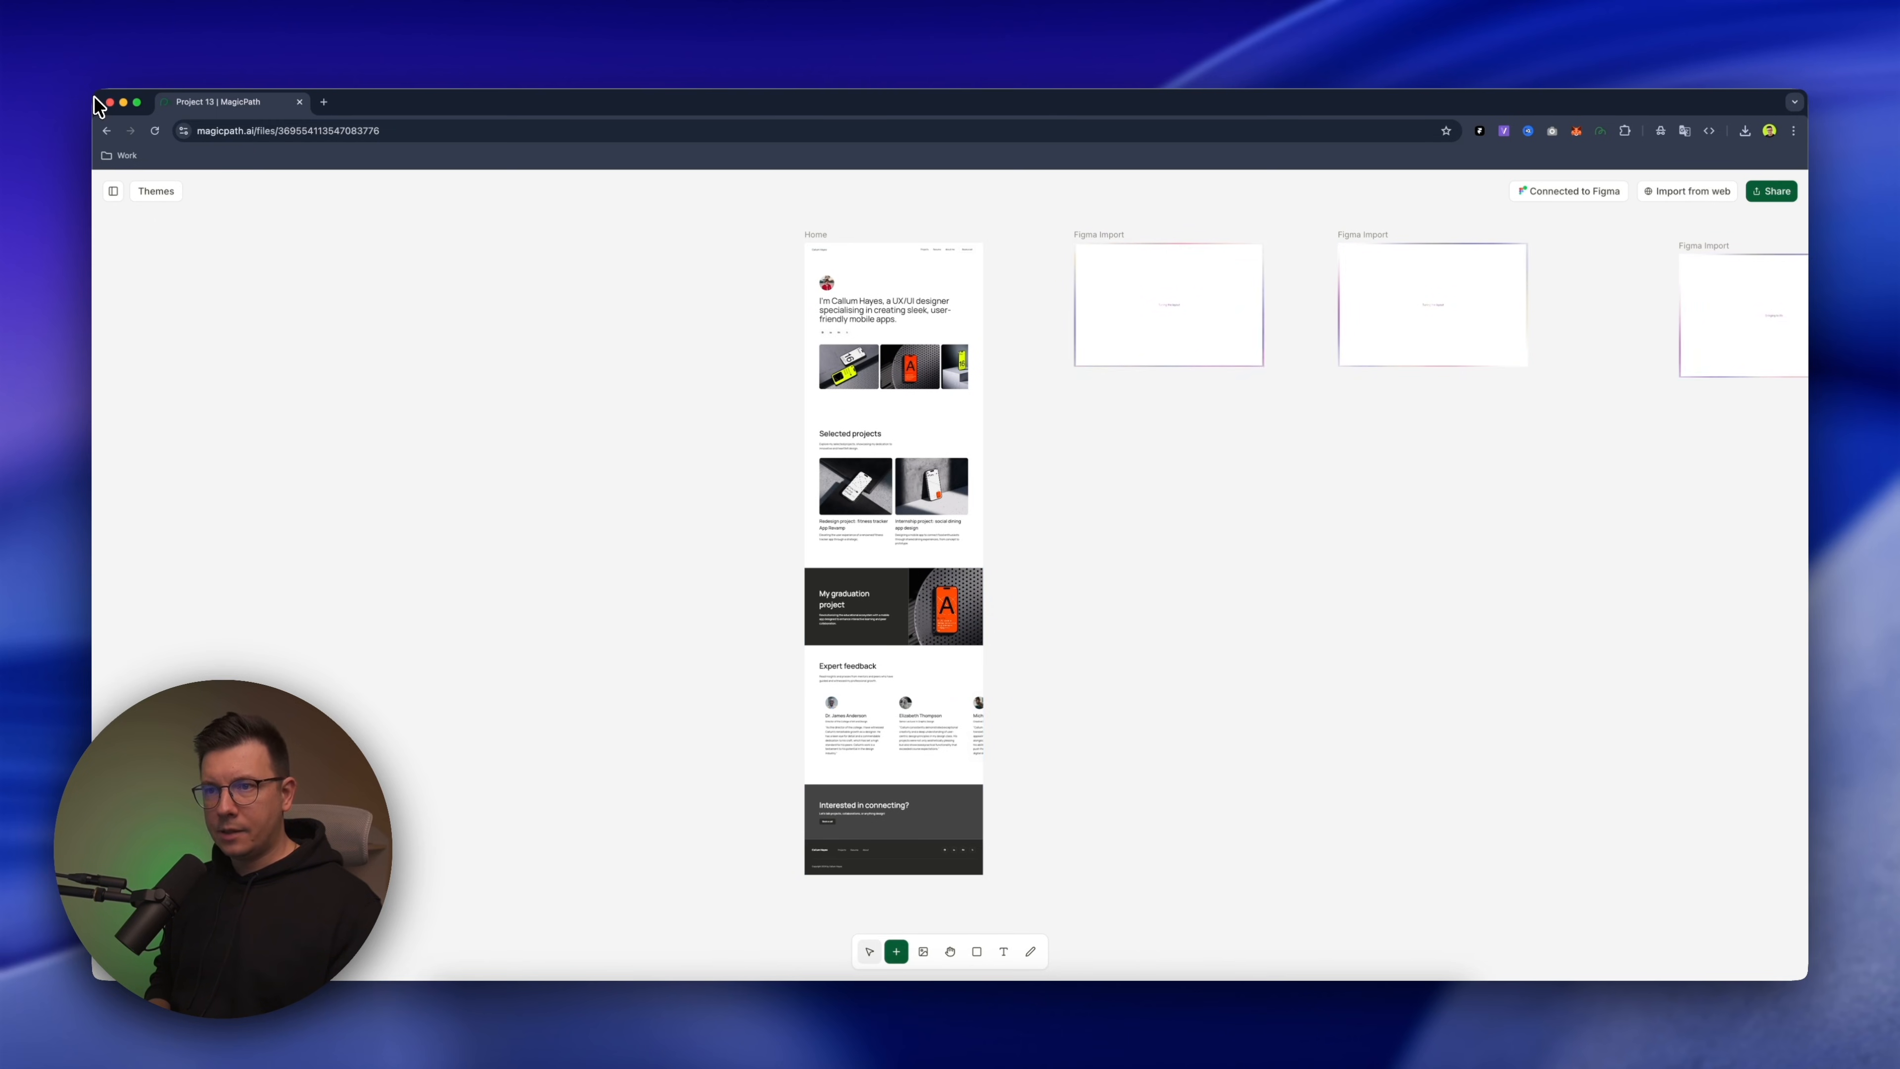
pyautogui.moveTo(96, 105); pyautogui.dragTo(805, 75)
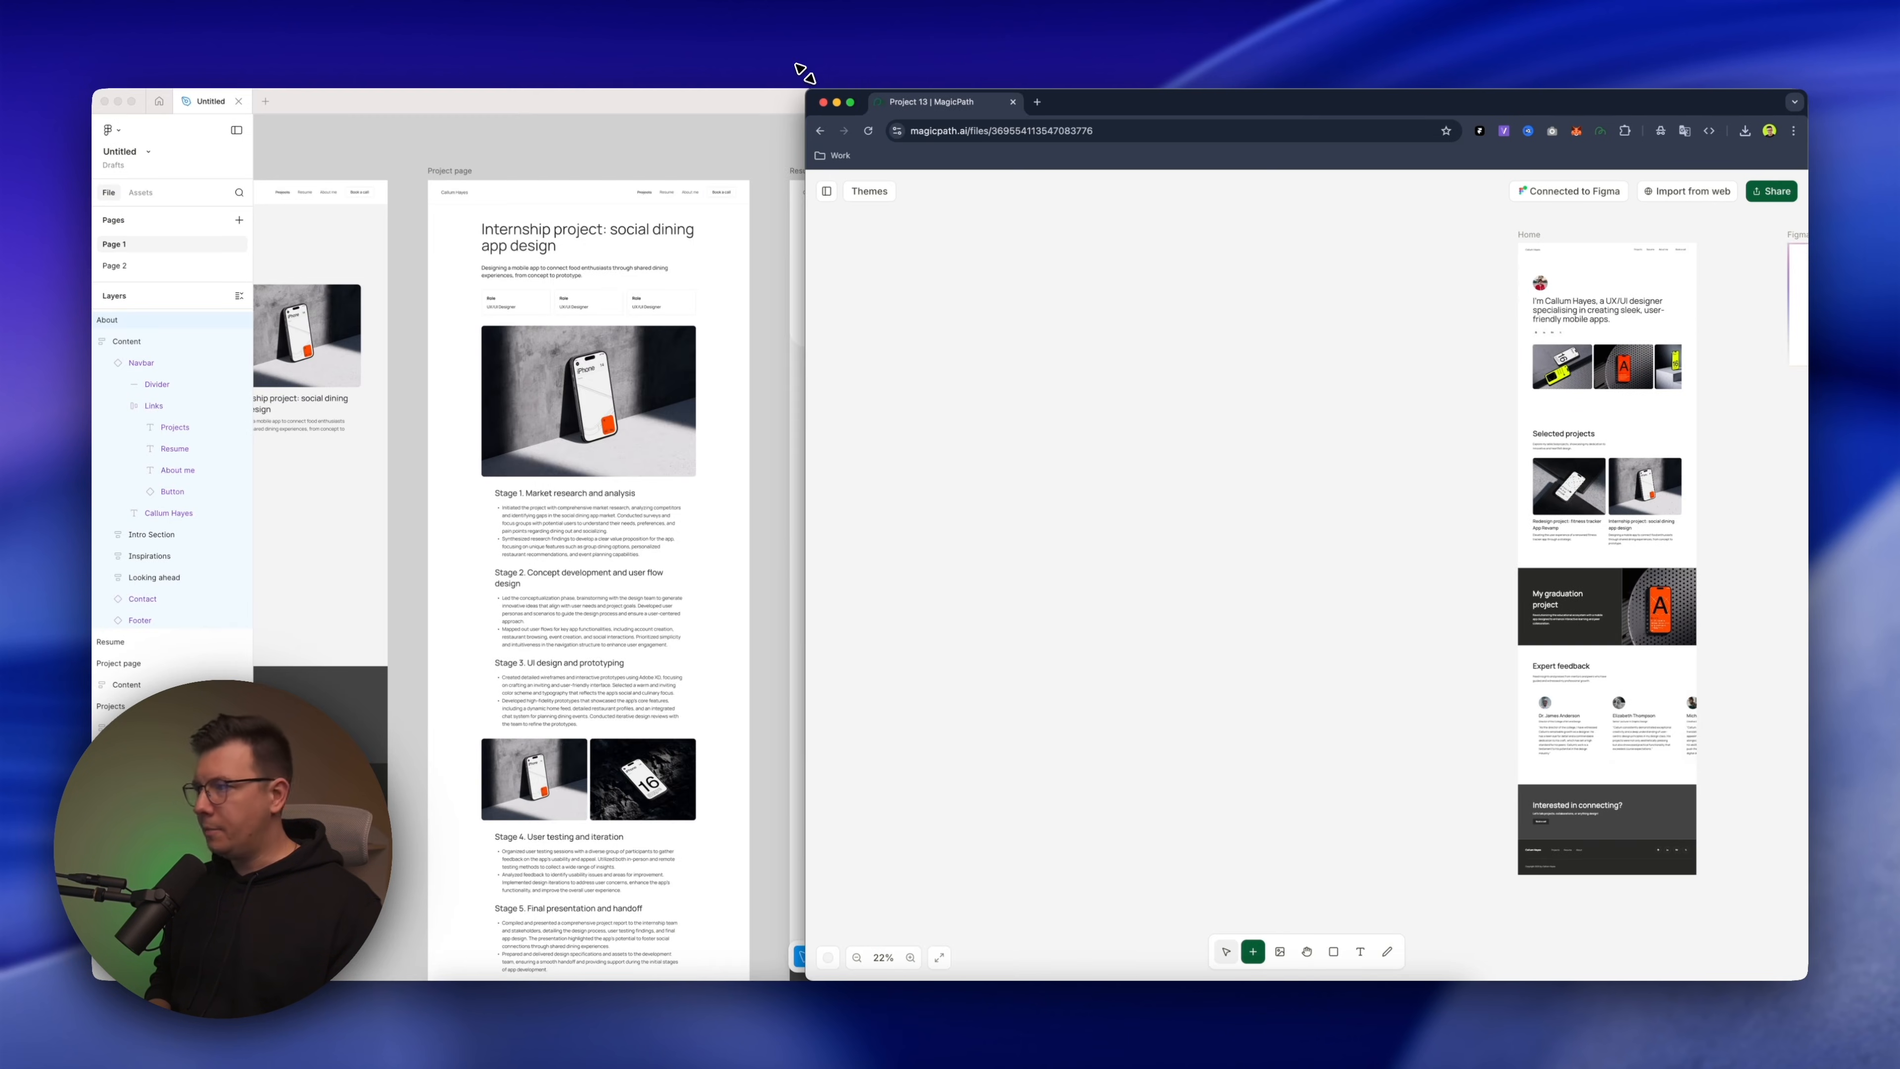
# Compare the imported Home page with its Figma original section by section, from the header down to the footer
pyautogui.hscroll(-10, 656, 495)
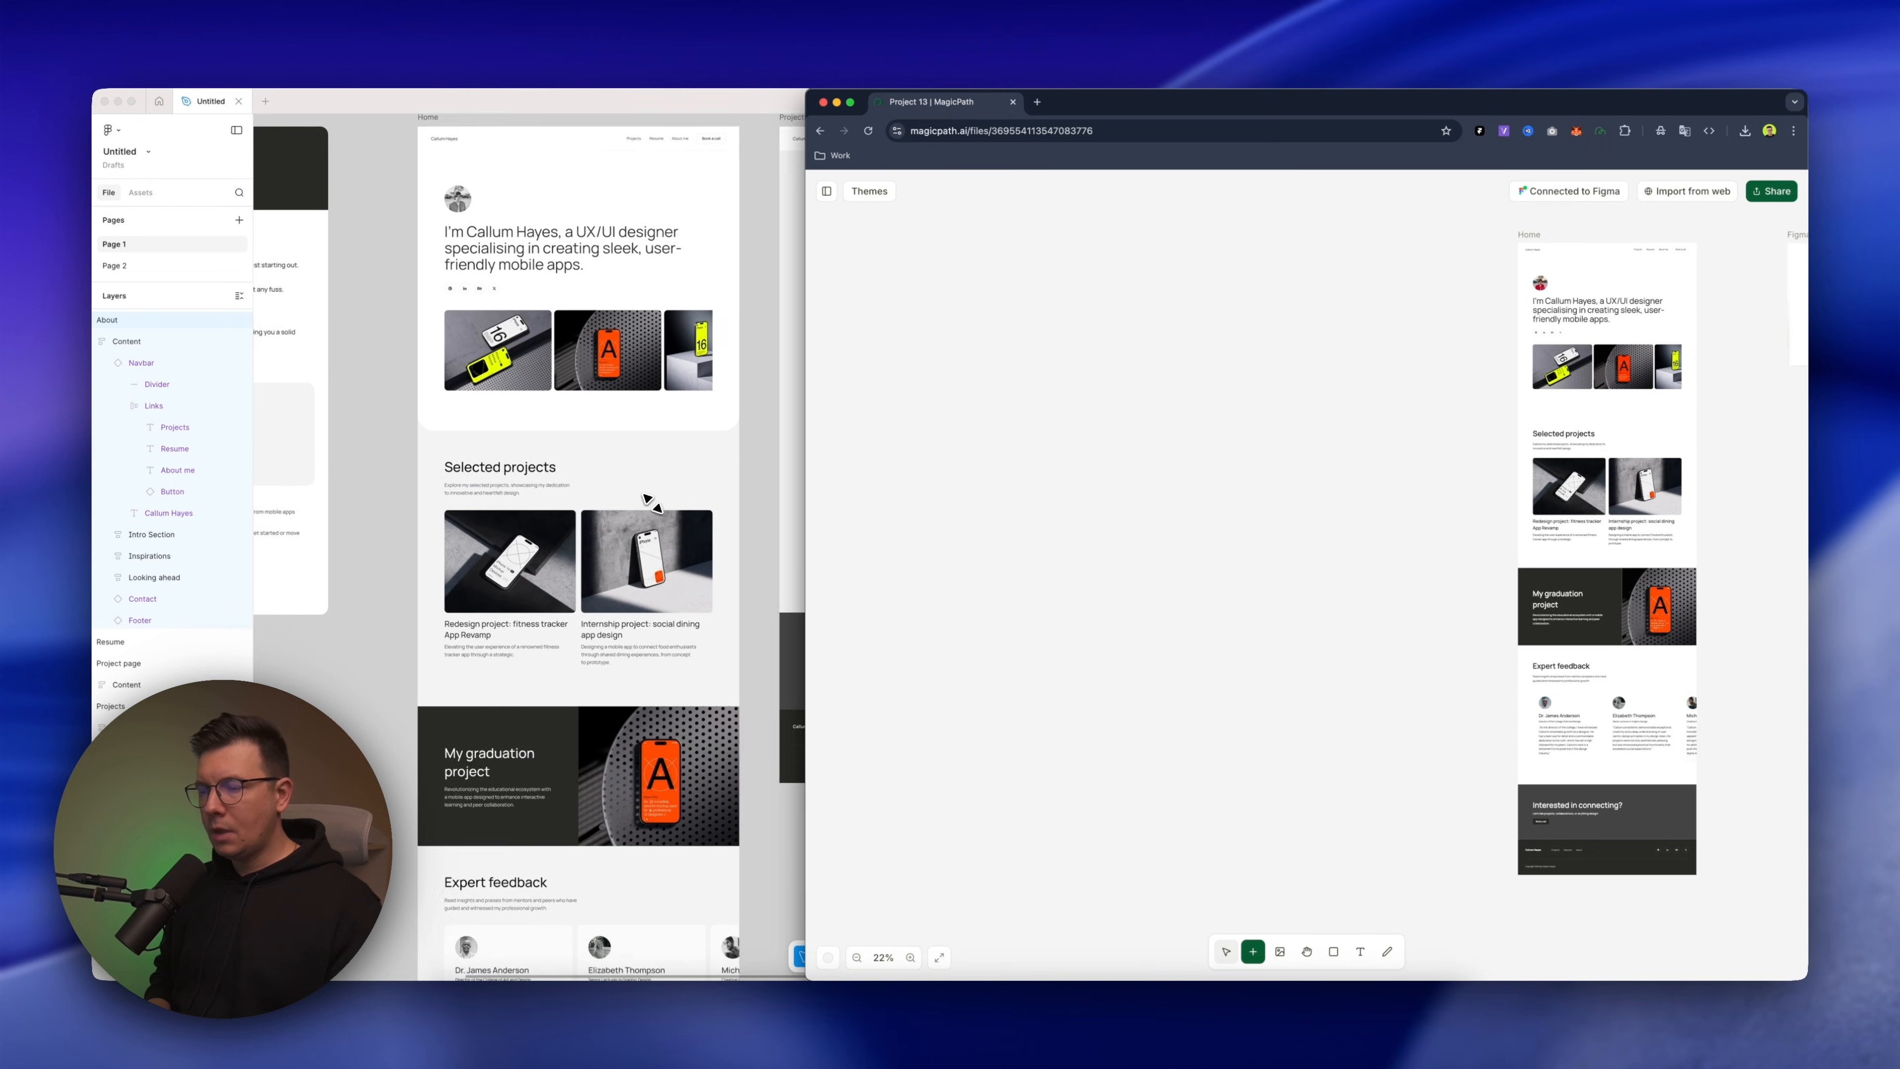
pyautogui.hscroll(10, 1444, 404)
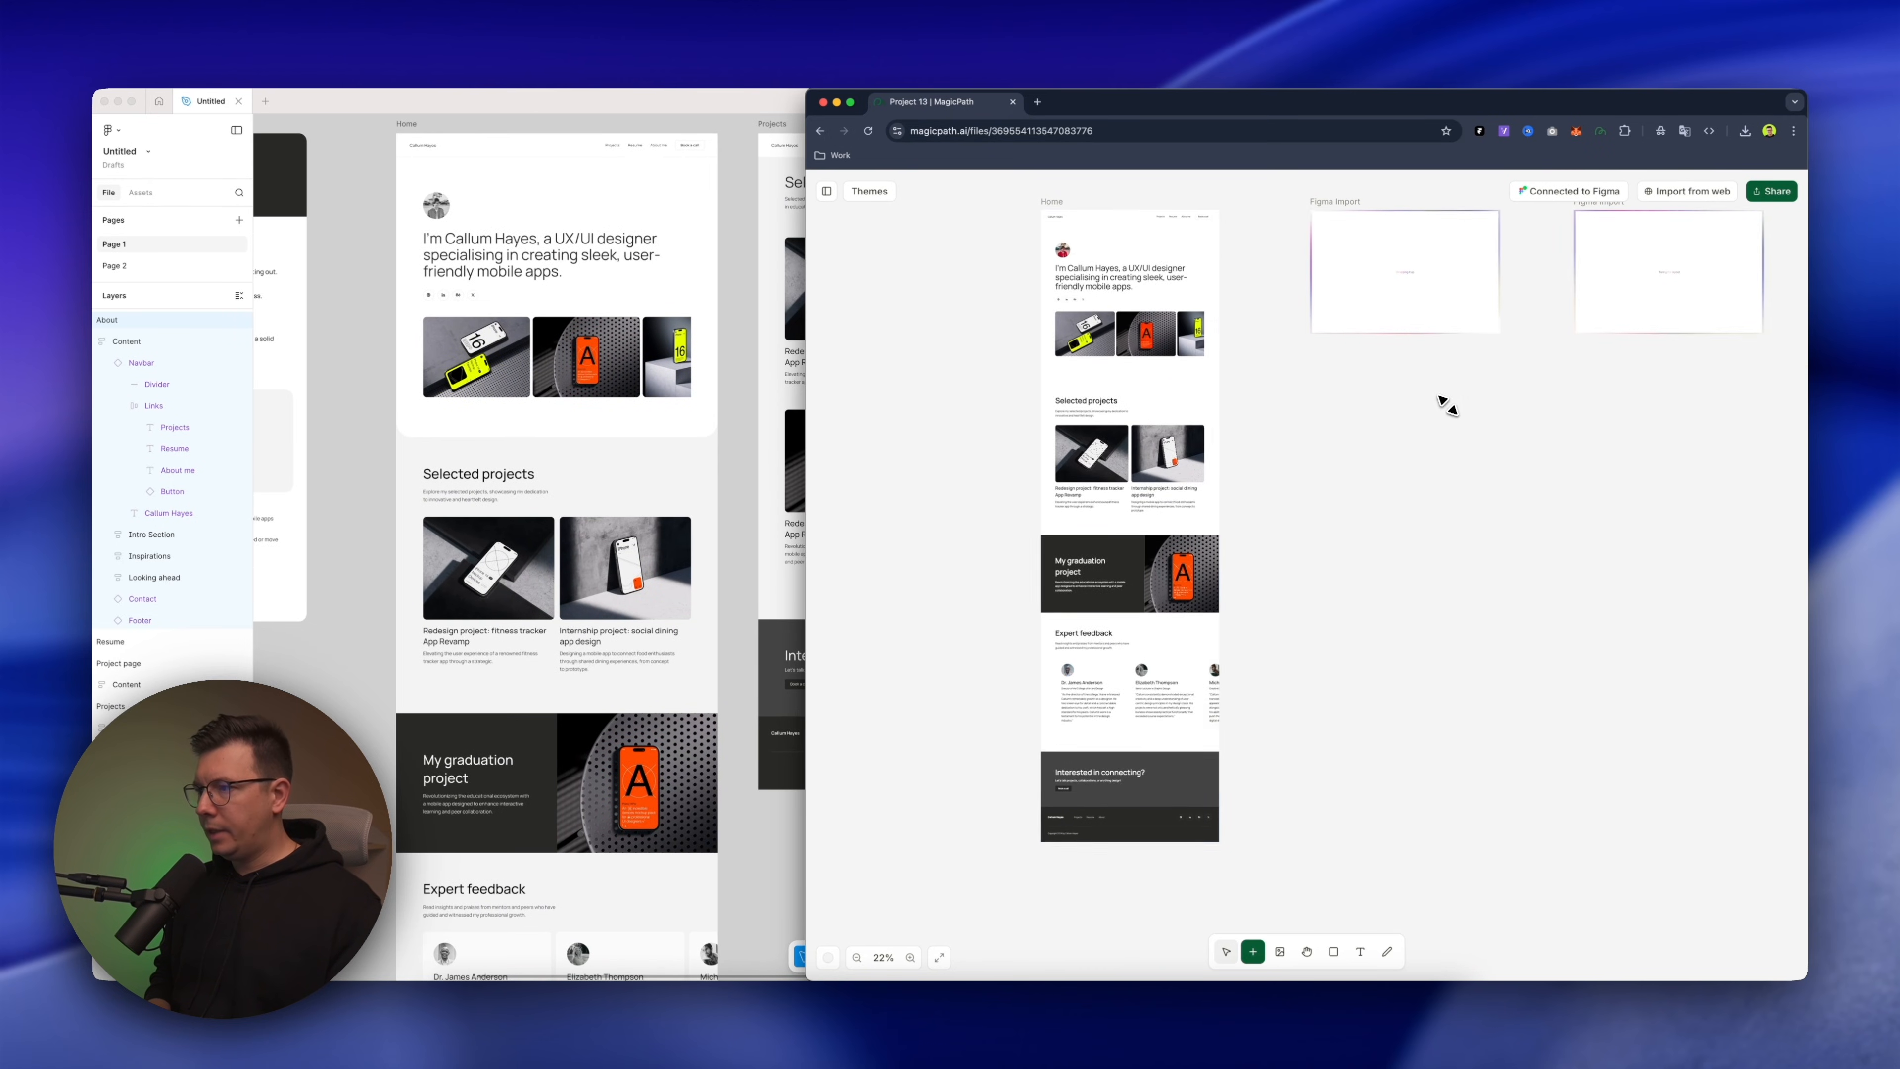
pyautogui.scroll(5, 1092, 262)
pyautogui.scroll(2, 434, 390)
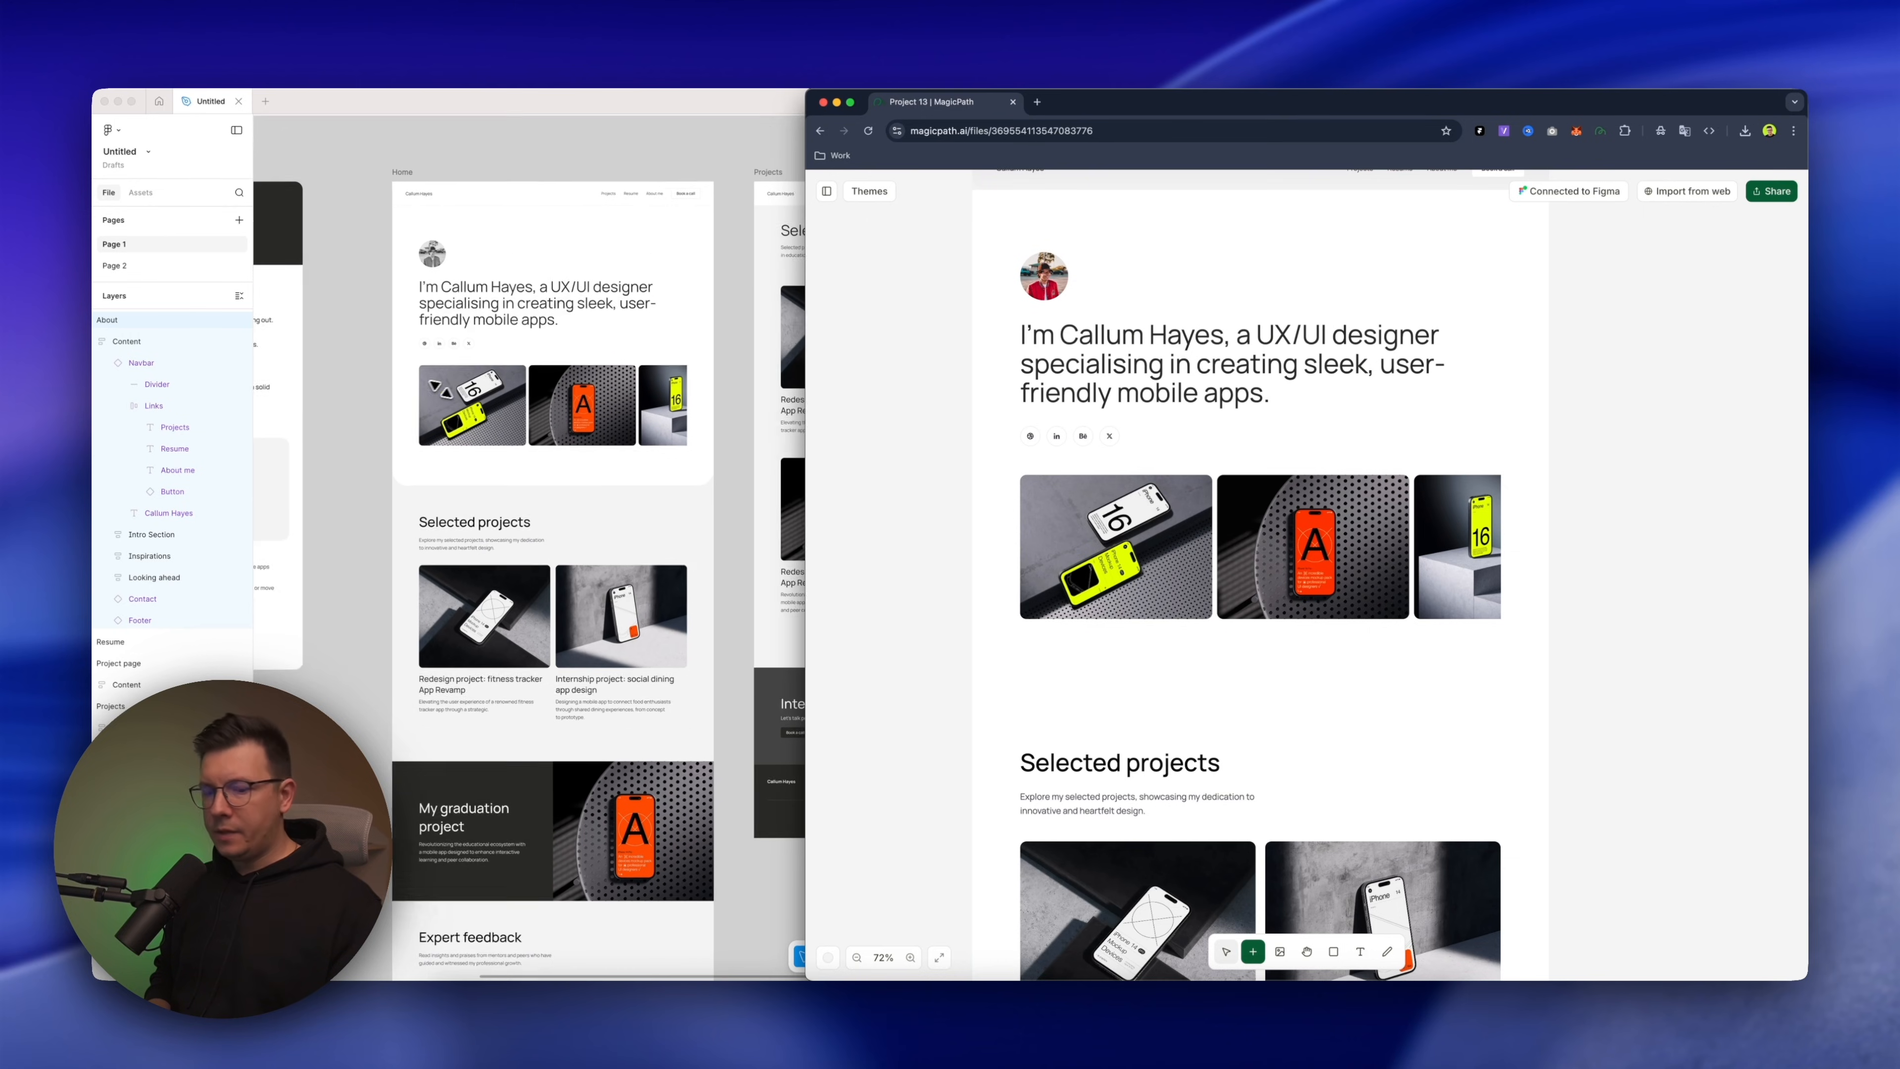
pyautogui.scroll(2, 1264, 329)
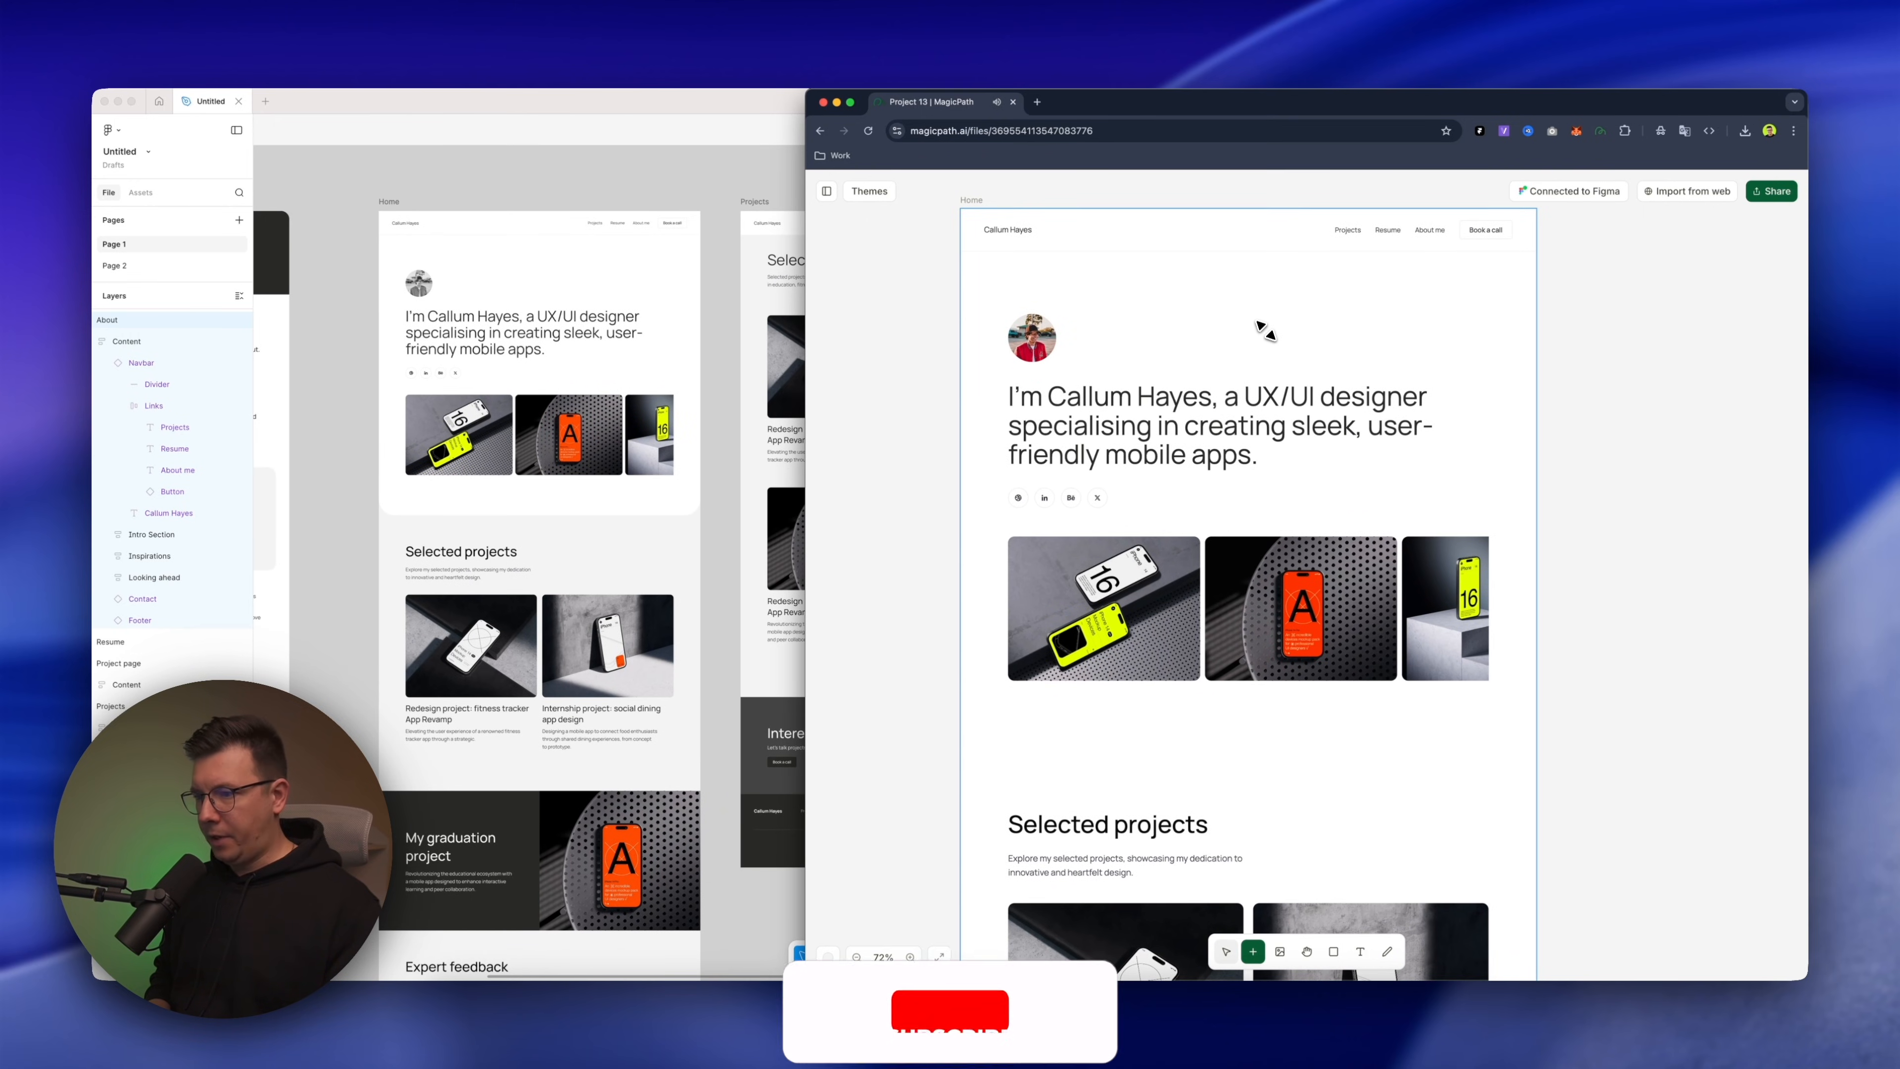
pyautogui.scroll(-3, 1265, 329)
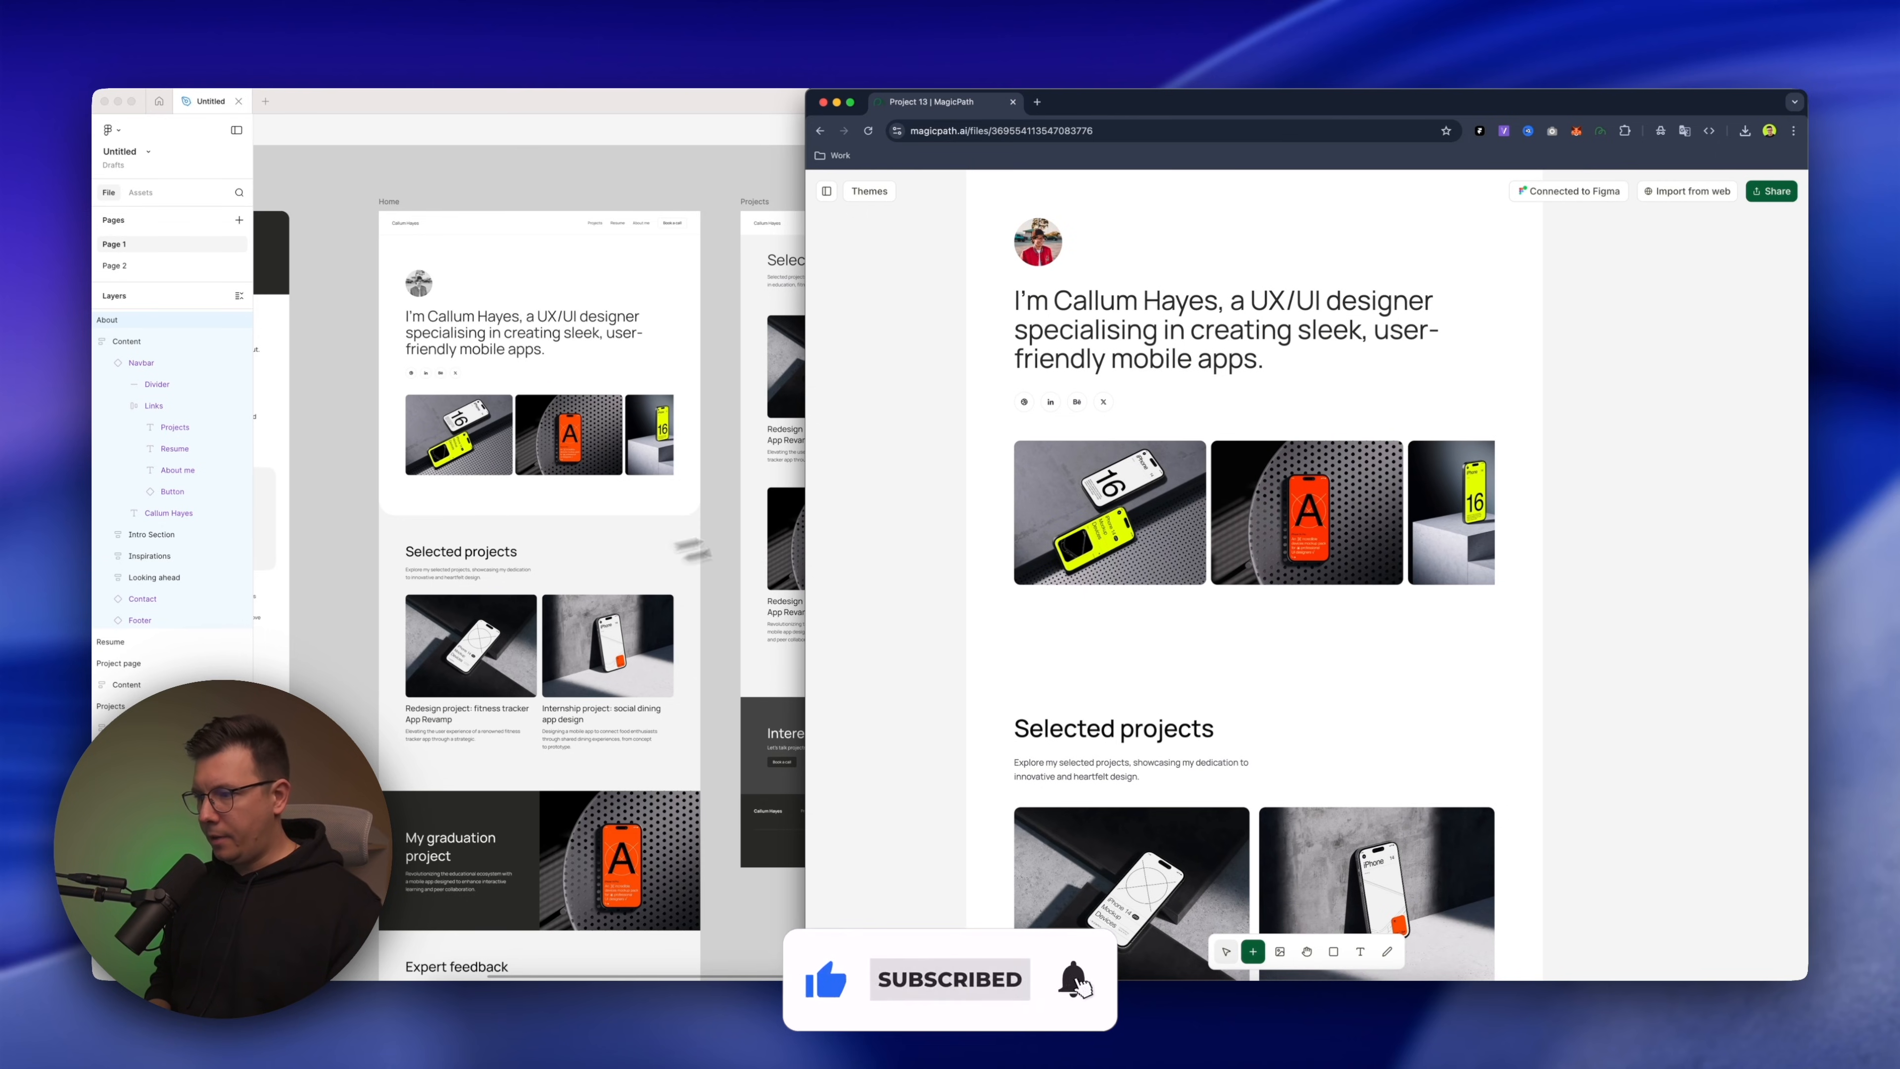
pyautogui.scroll(-10, 1002, 664)
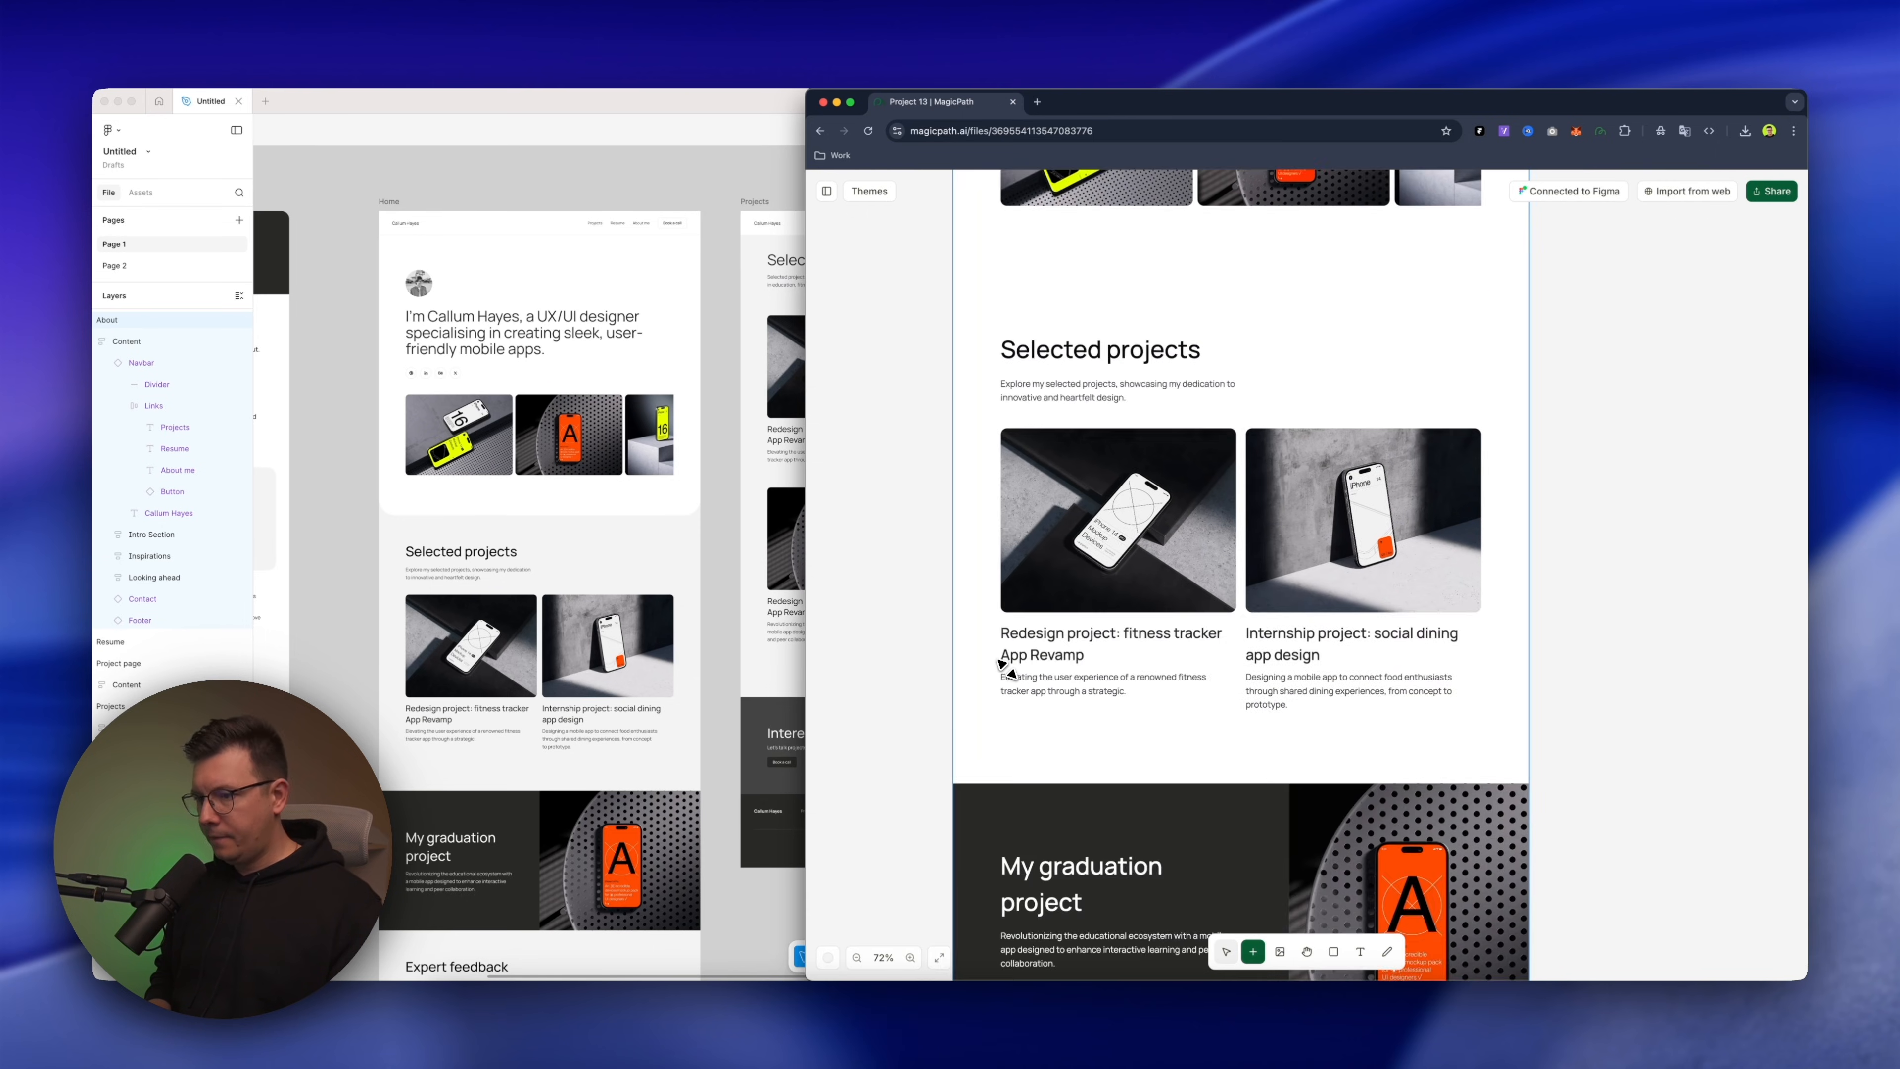
pyautogui.scroll(-5, 1000, 707)
pyautogui.scroll(-8, 985, 827)
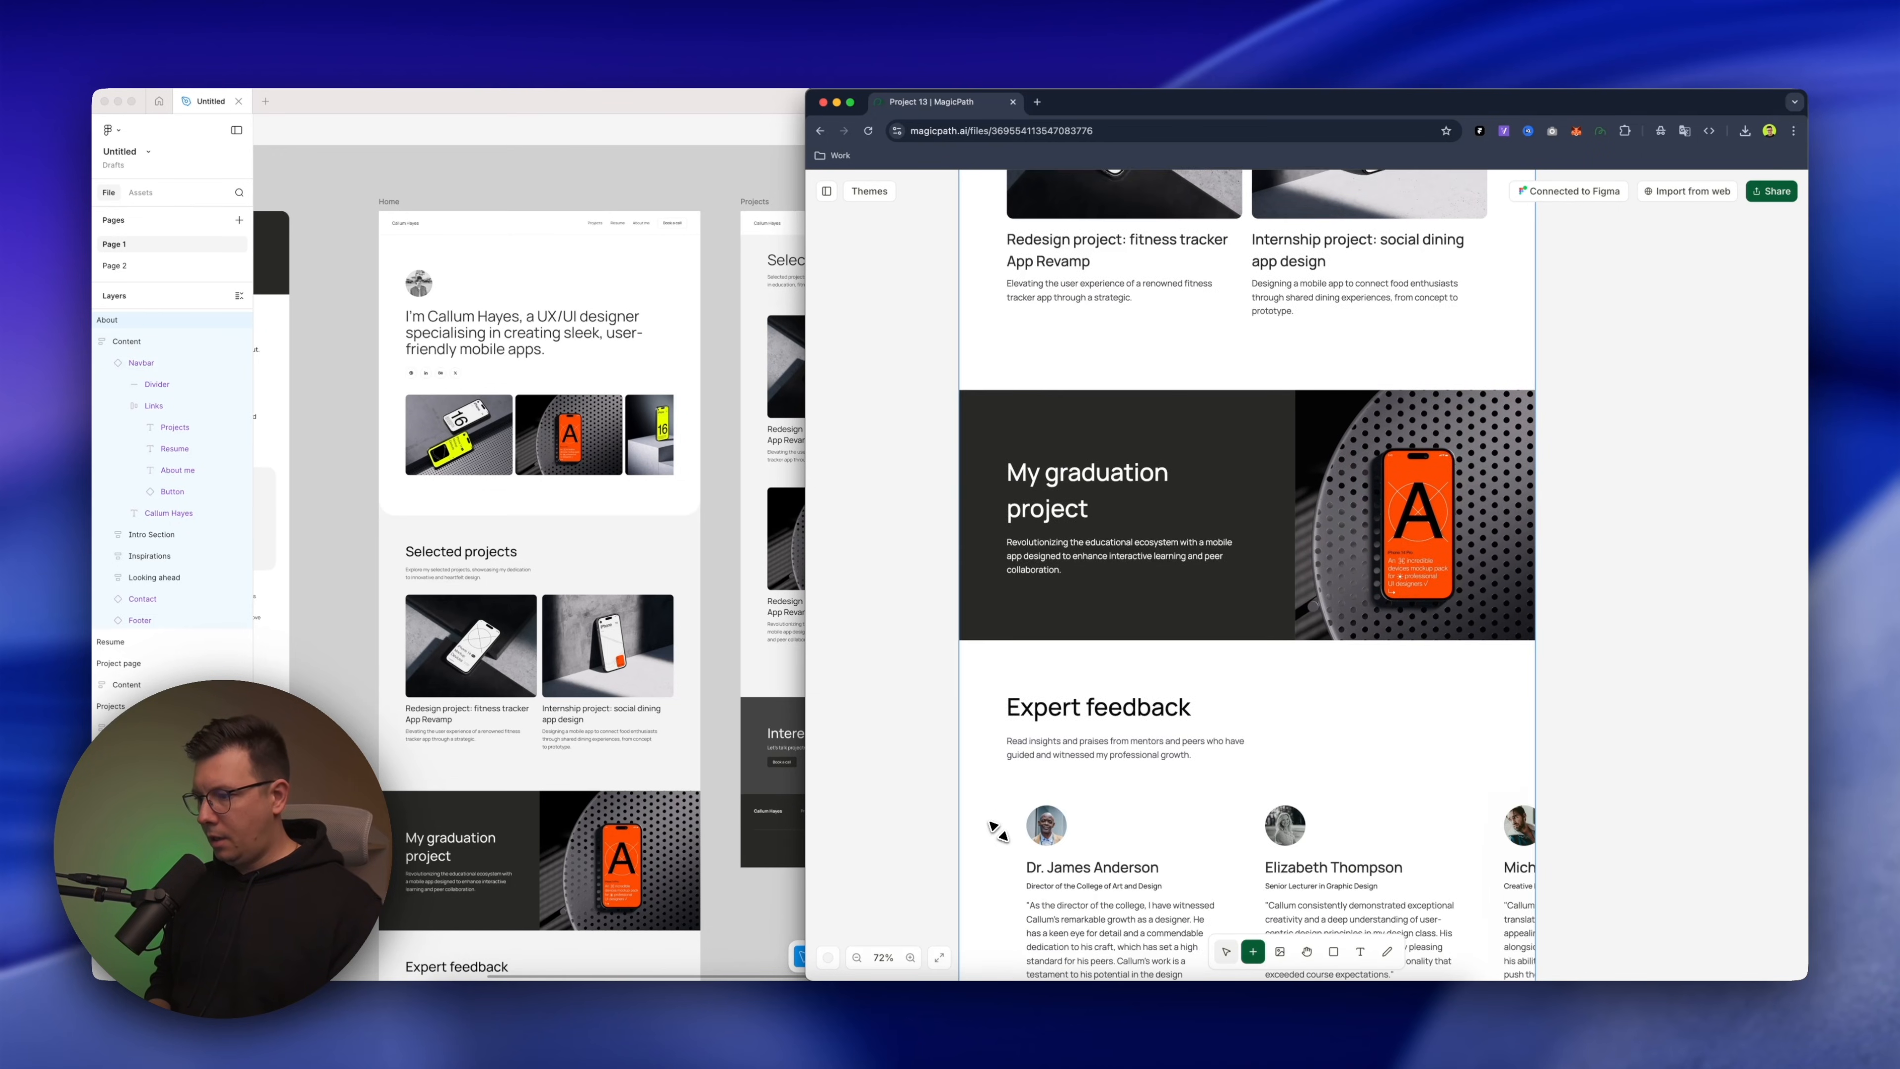
pyautogui.scroll(-6, 602, 745)
pyautogui.scroll(-5, 602, 745)
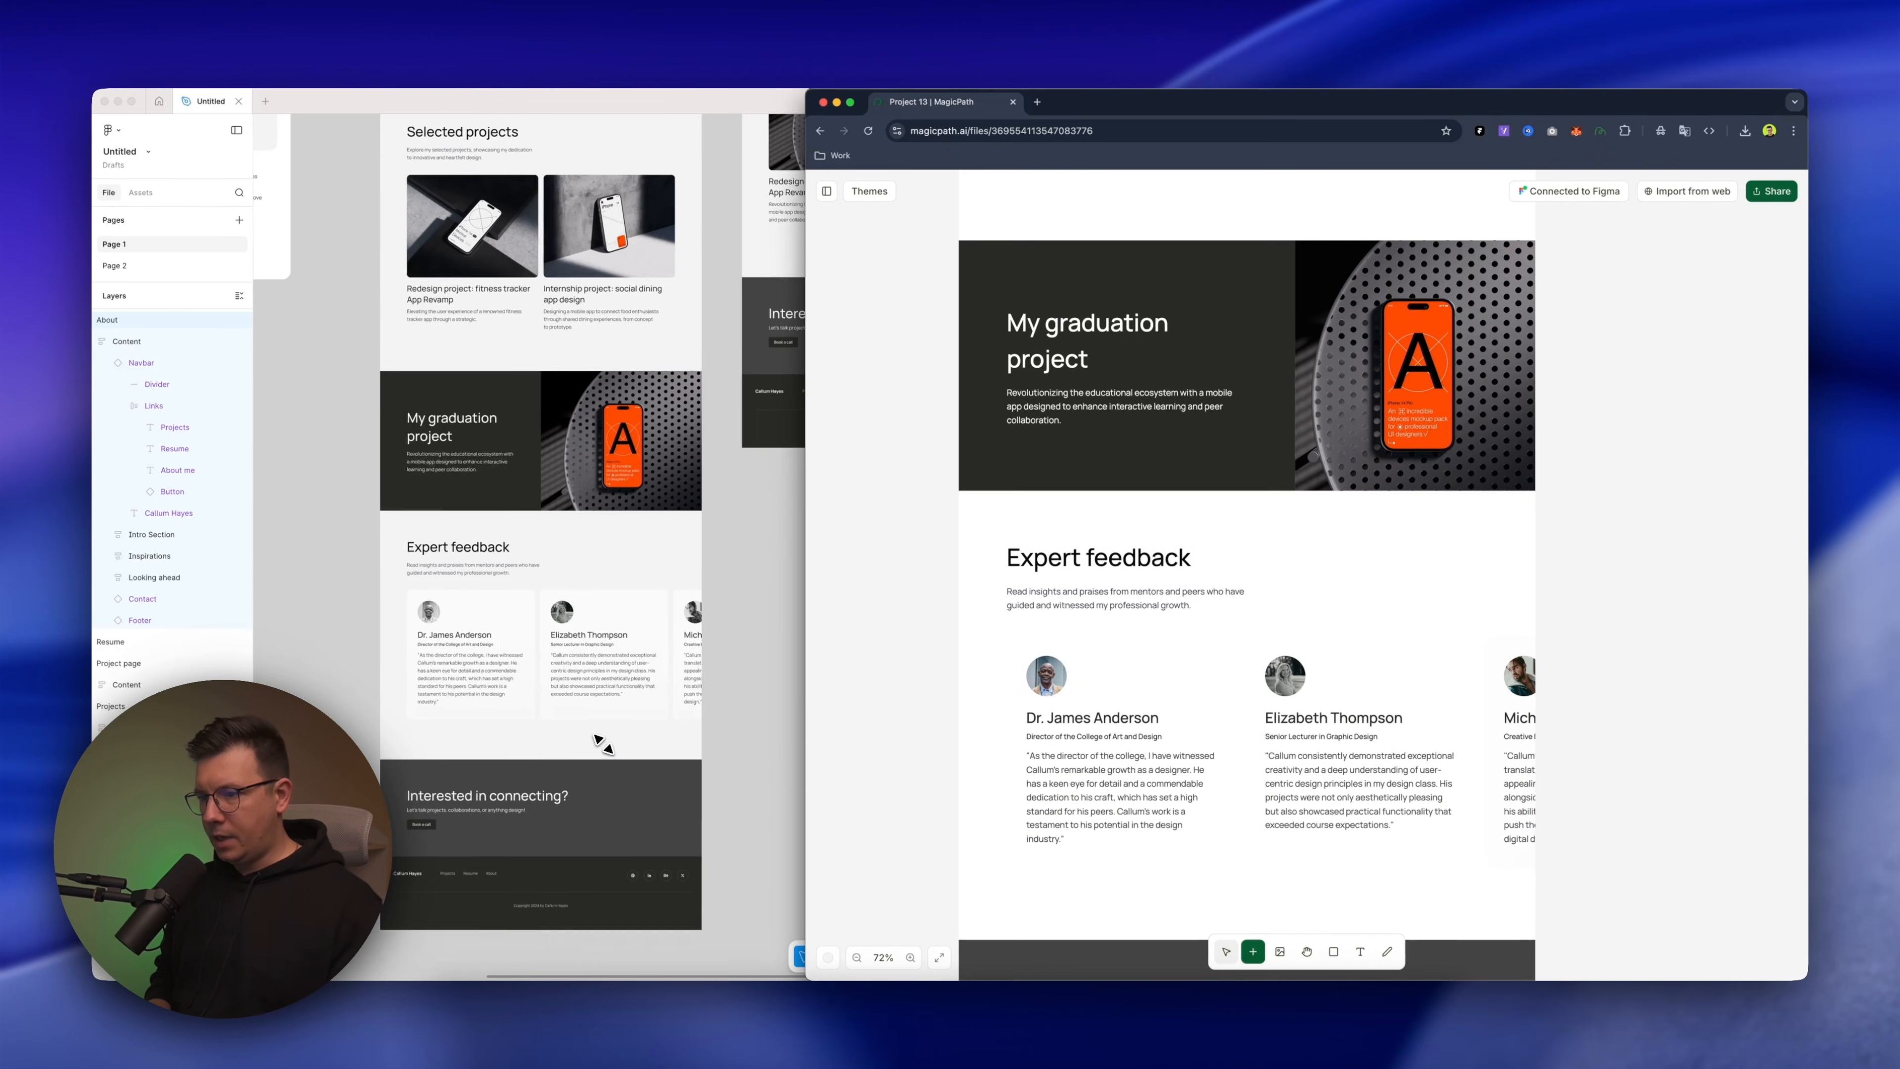
pyautogui.scroll(-2, 926, 678)
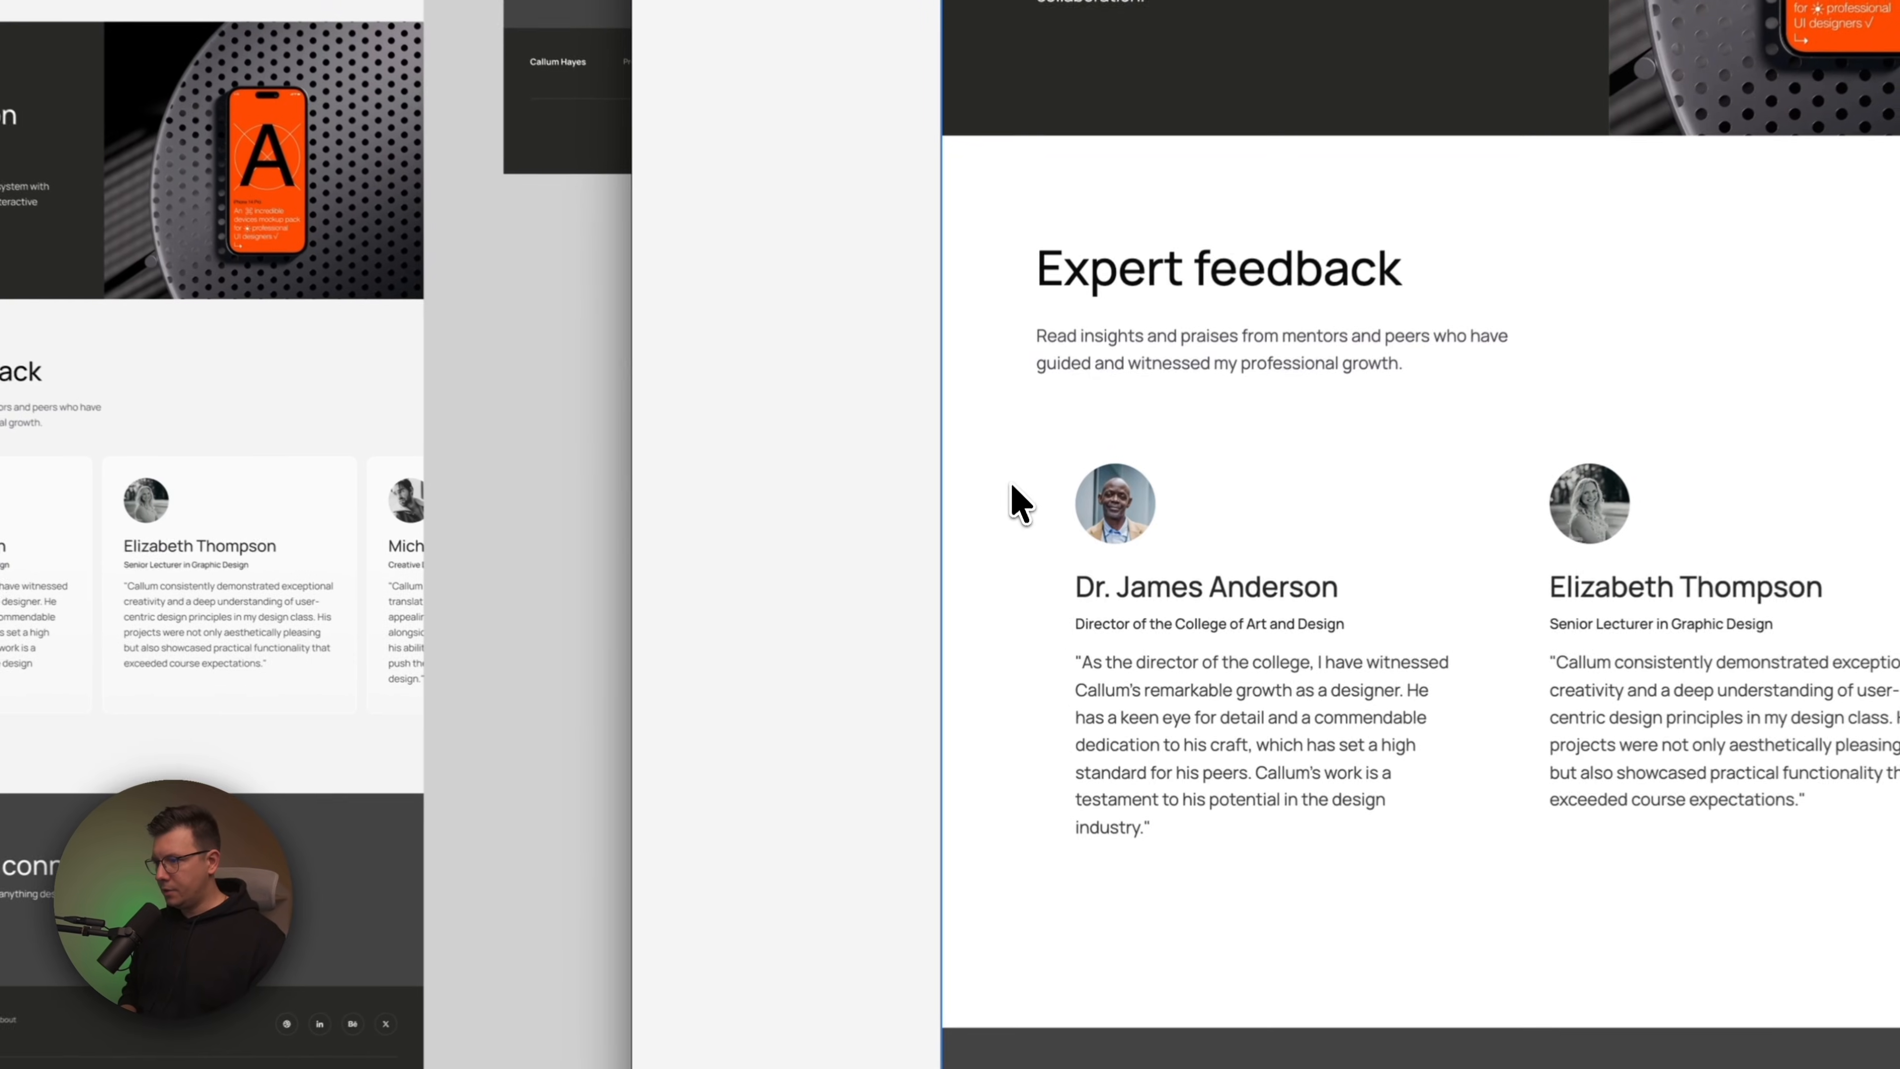
pyautogui.scroll(-10, 1006, 598)
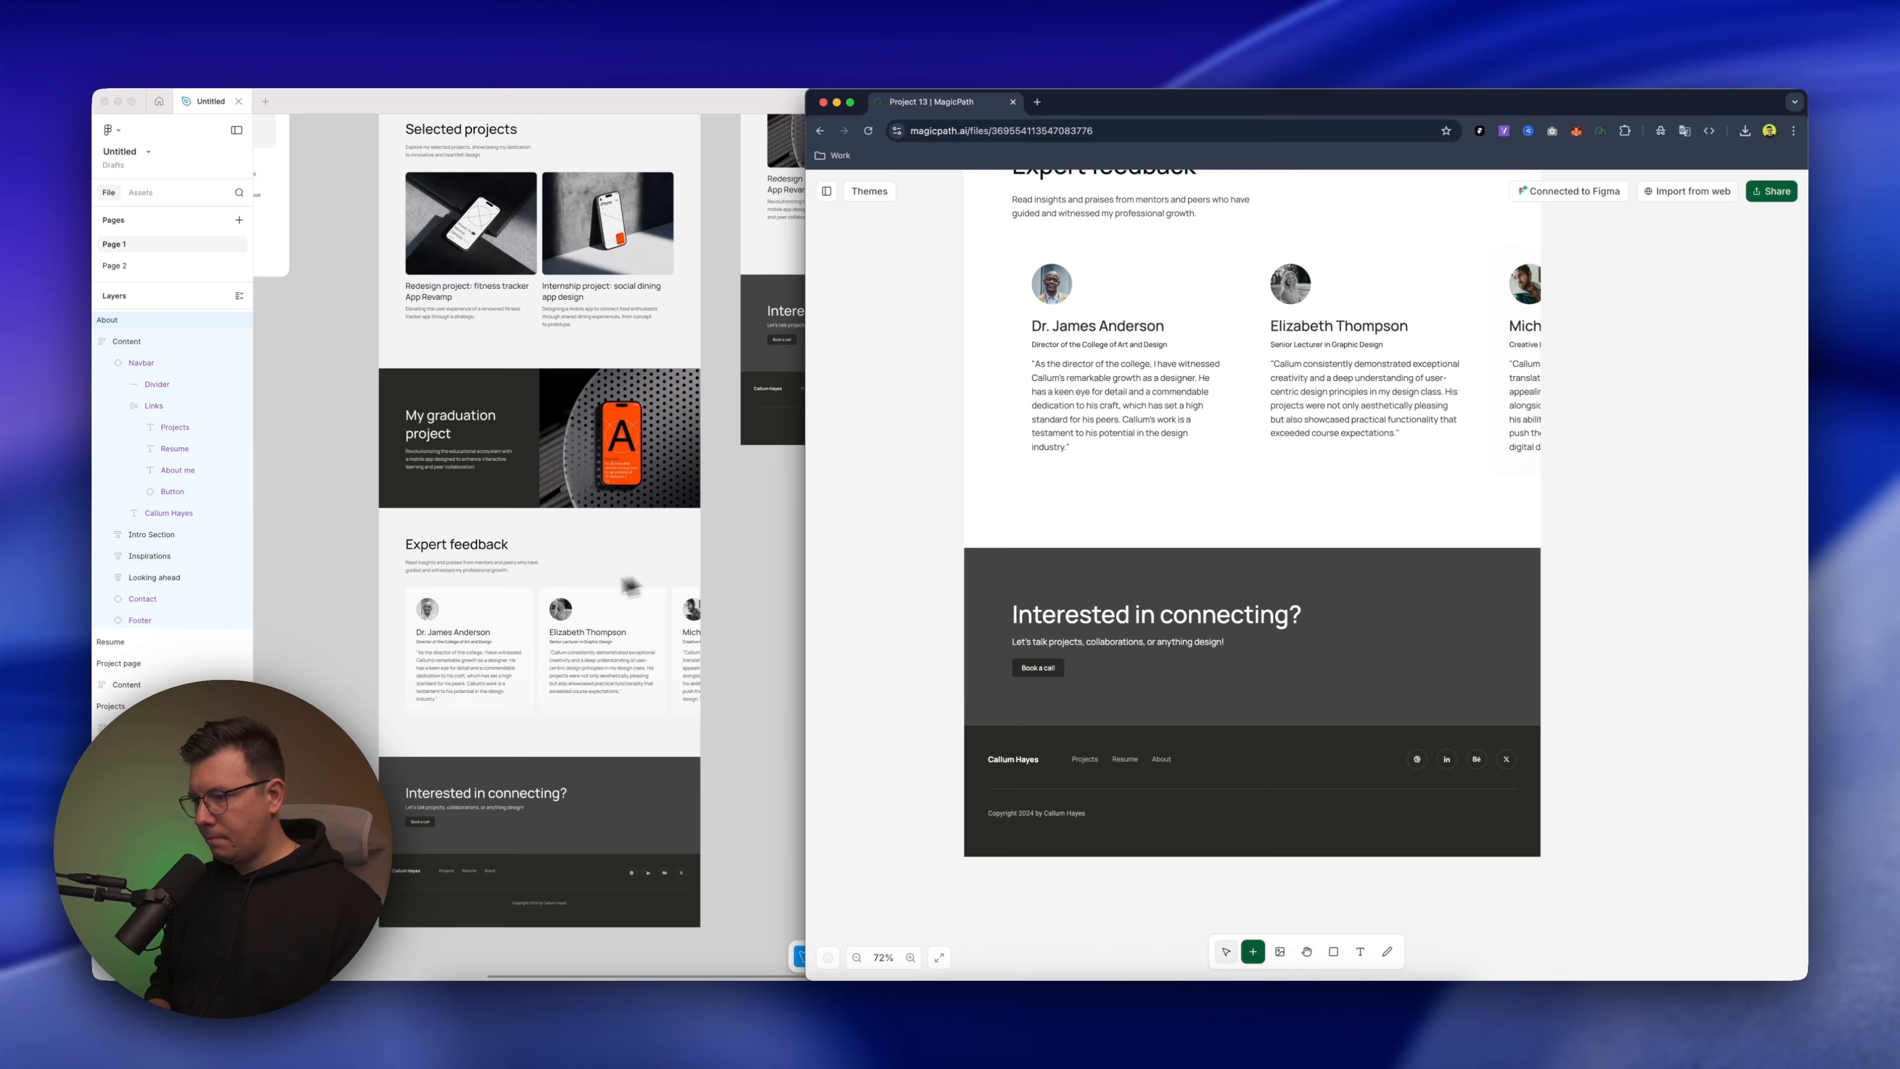
# Recheck the Home page in Figma and MagicPath from the footer back up to the introduction, including the Expert feedback section
pyautogui.scroll(1, 58, 489)
pyautogui.scroll(10, 520, 604)
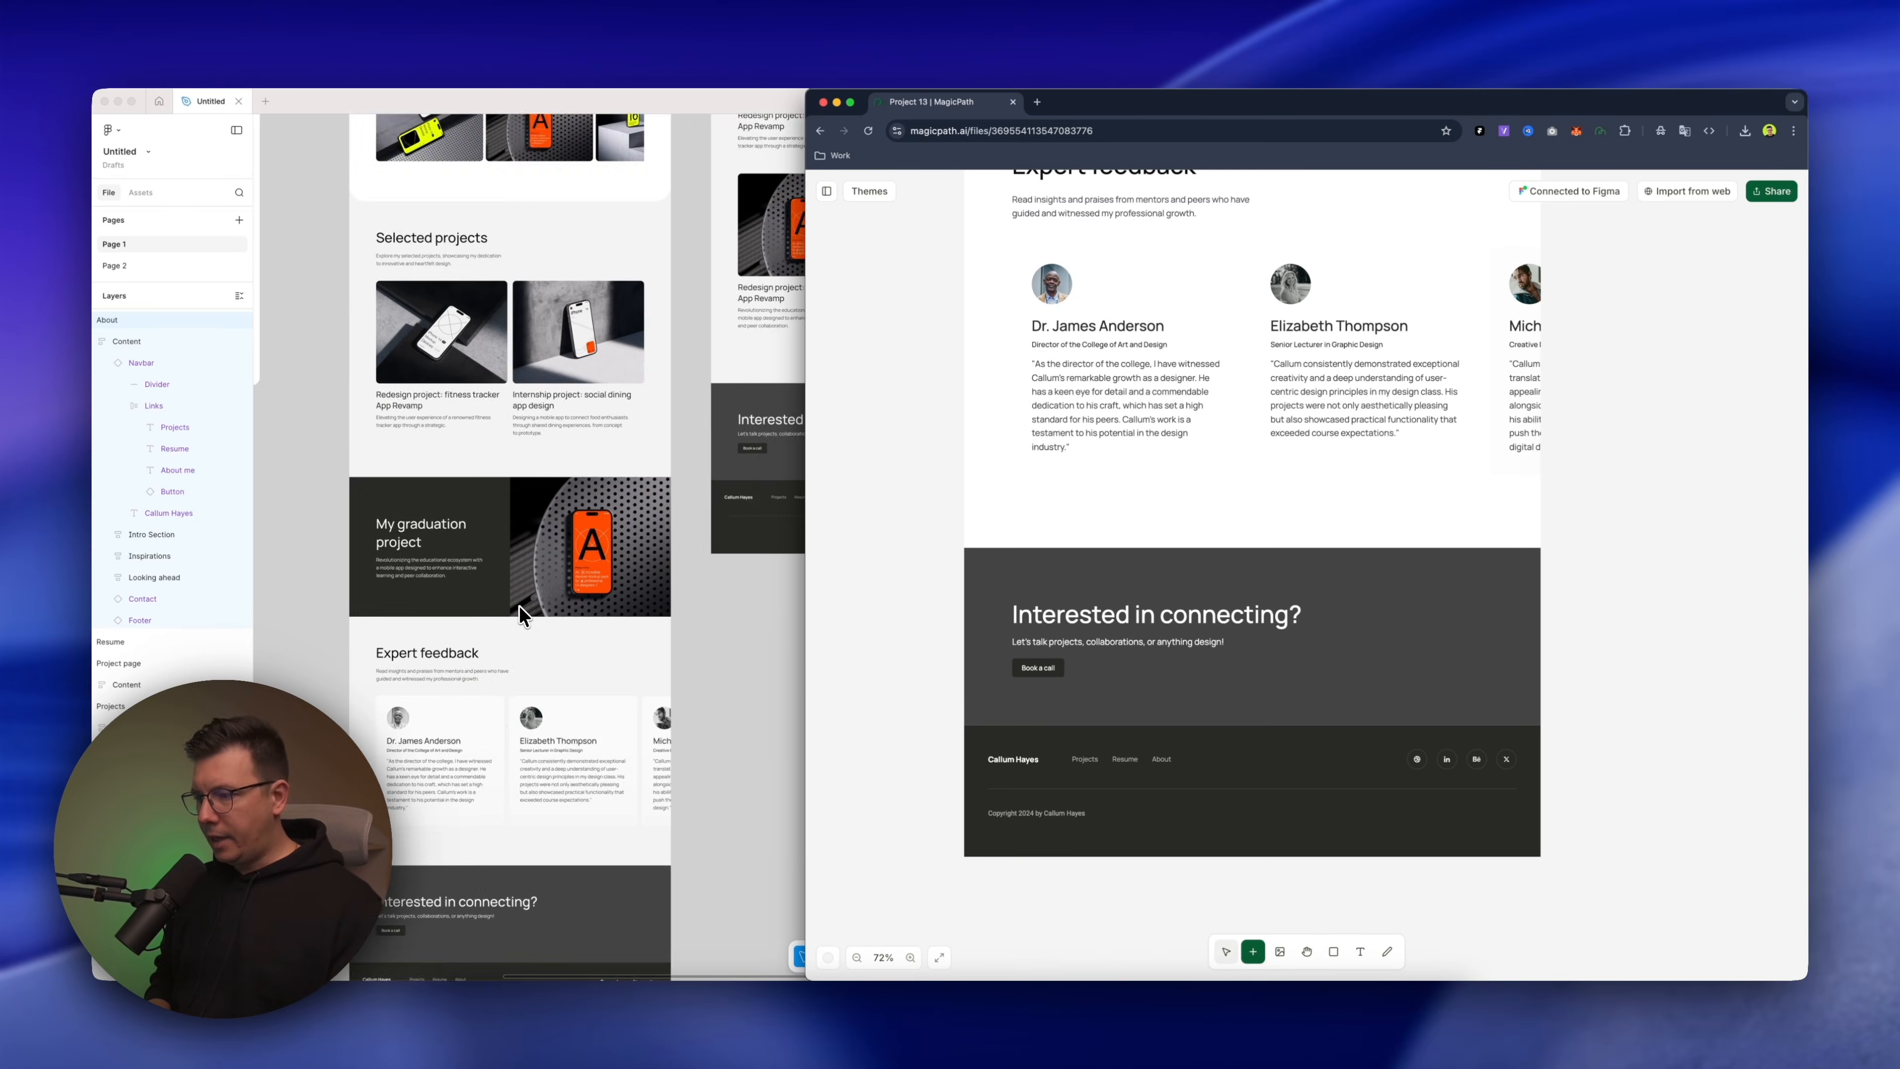
pyautogui.scroll(3, 520, 606)
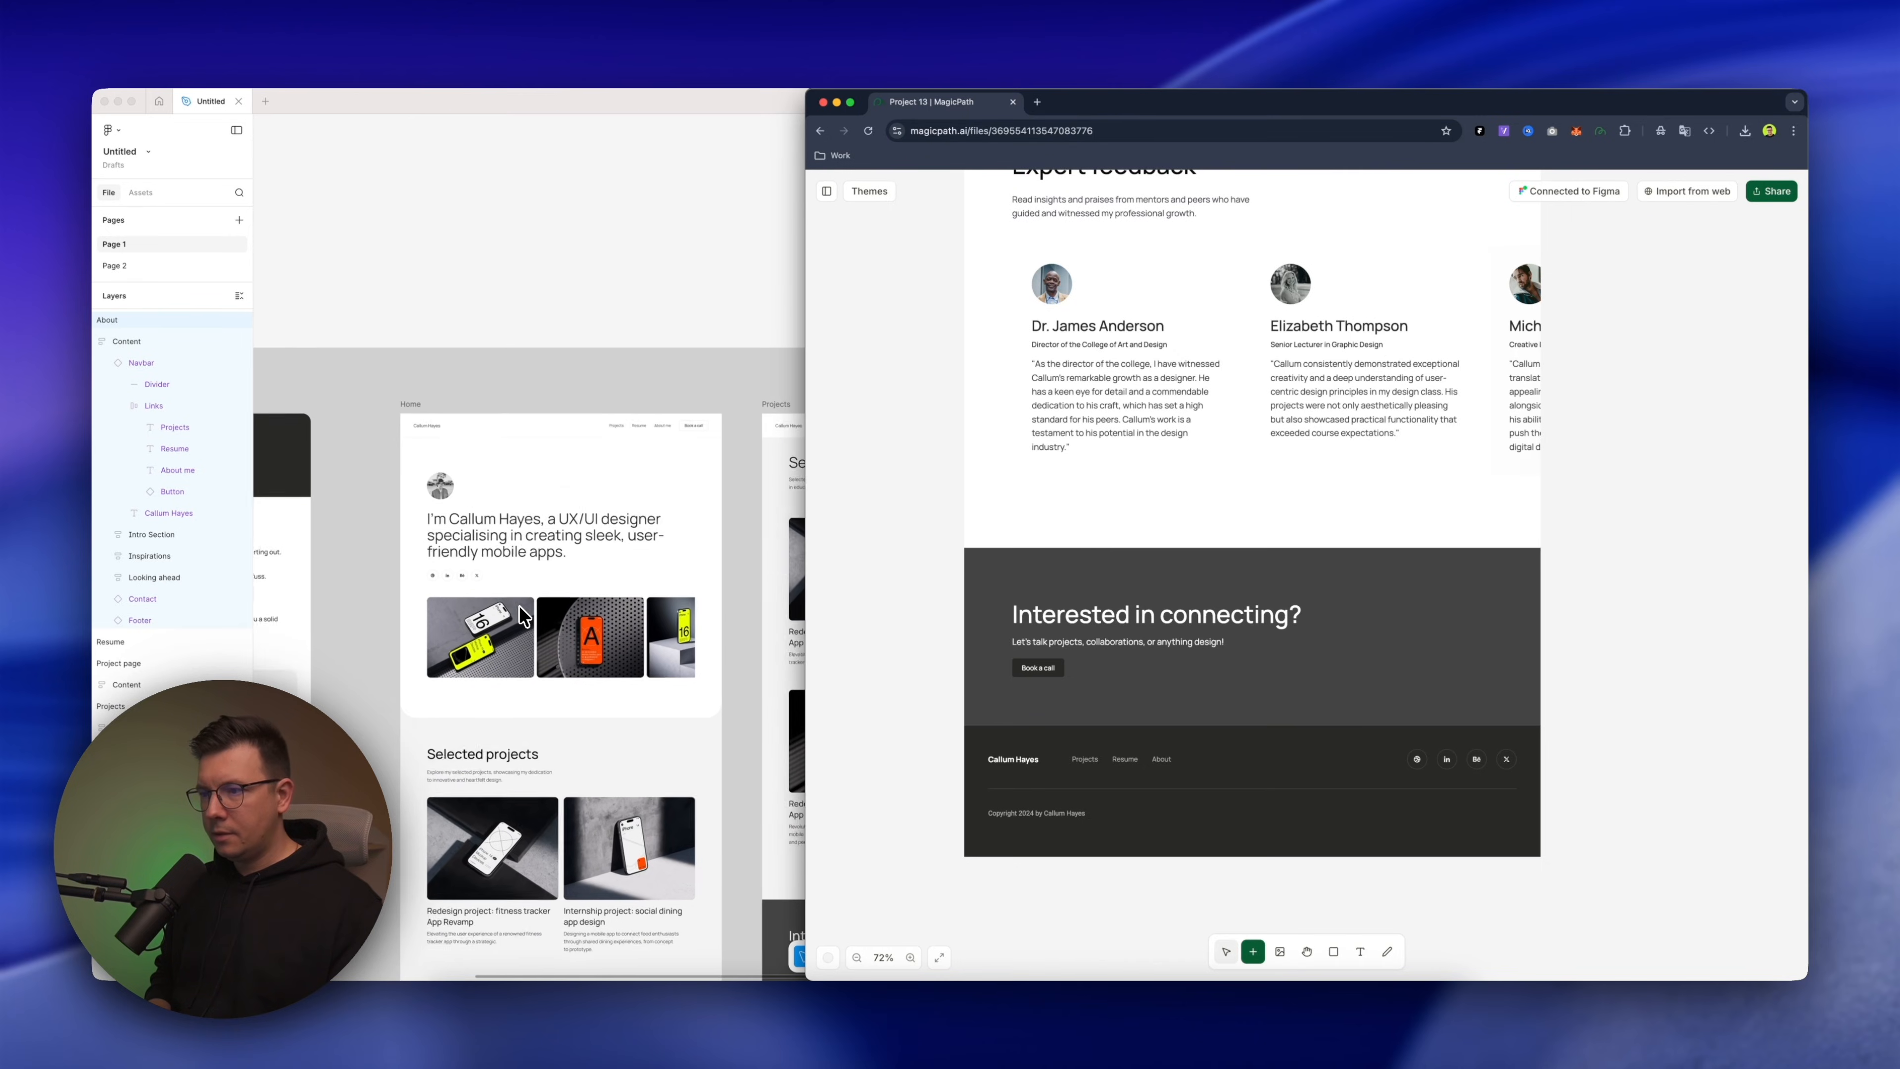
pyautogui.scroll(1, 985, 352)
pyautogui.scroll(-1, 985, 352)
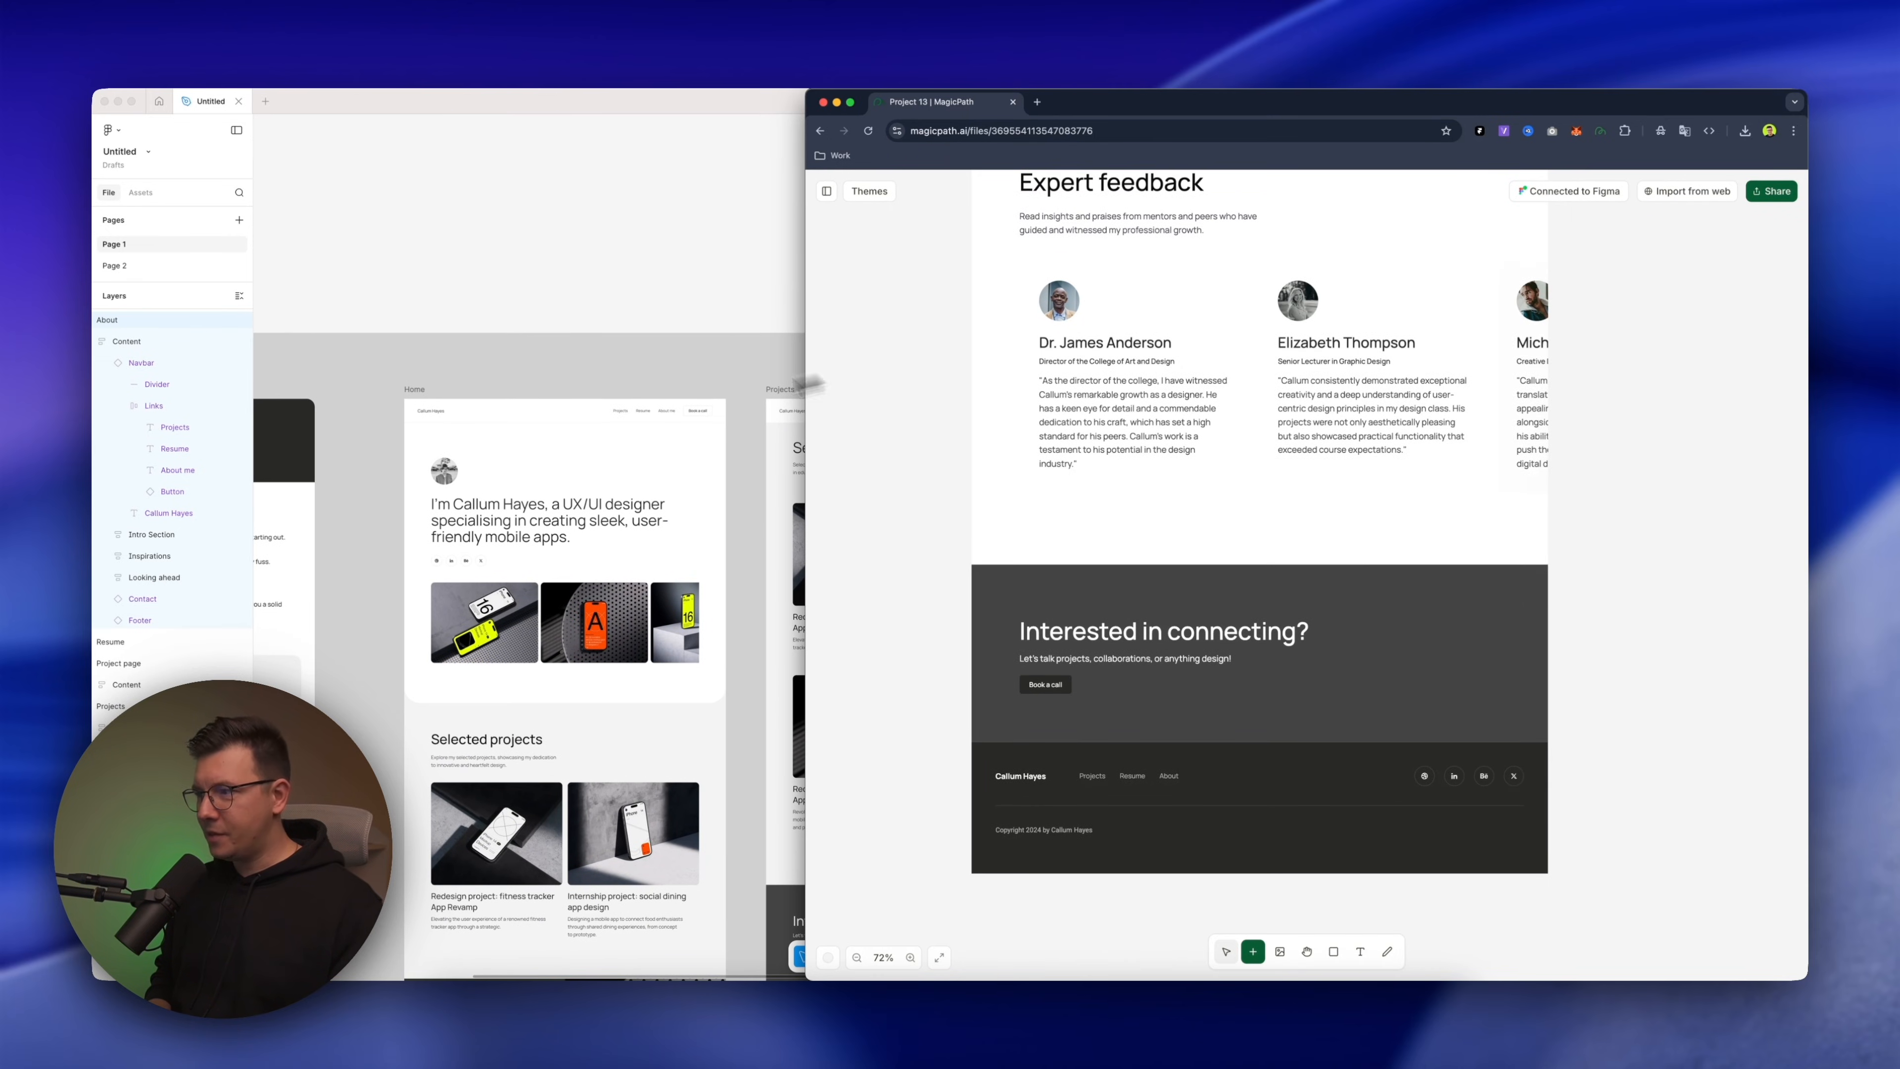
pyautogui.scroll(-3, 972, 410)
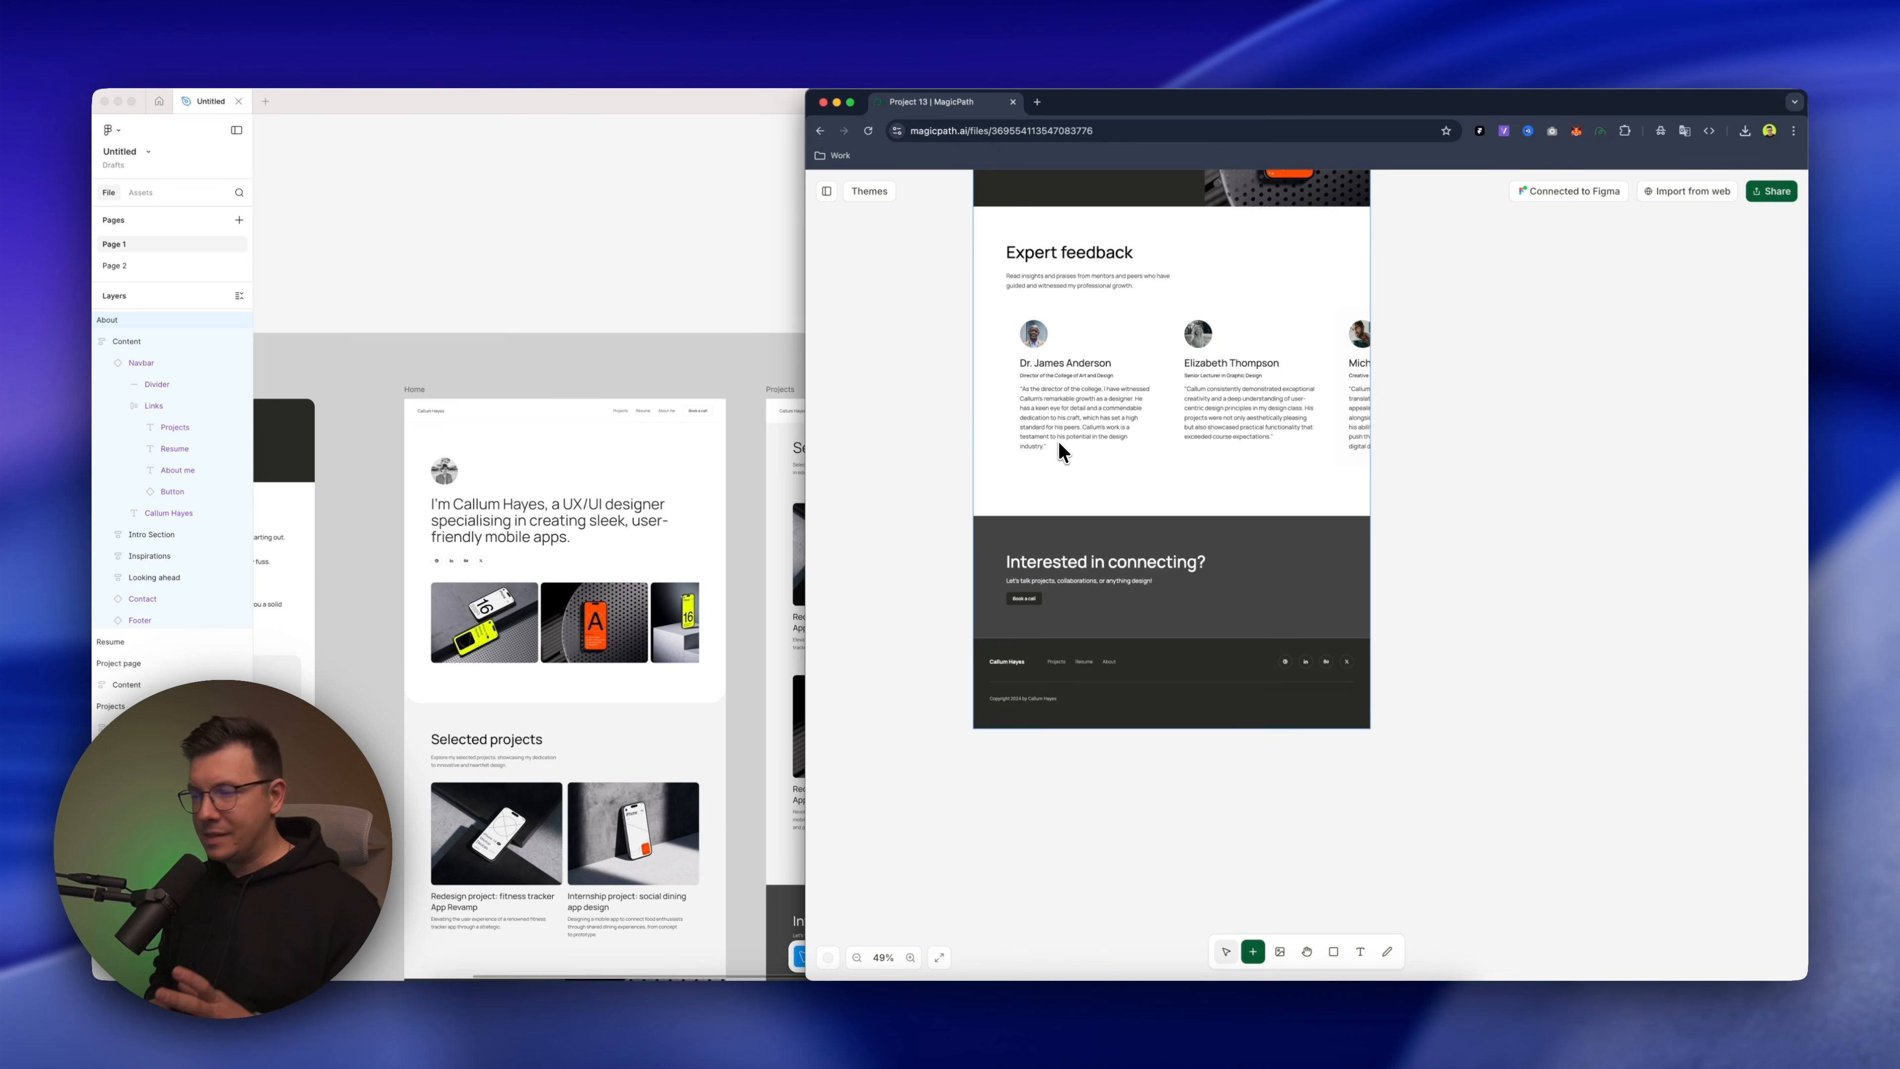
pyautogui.scroll(2, 1089, 499)
pyautogui.scroll(4, 1114, 454)
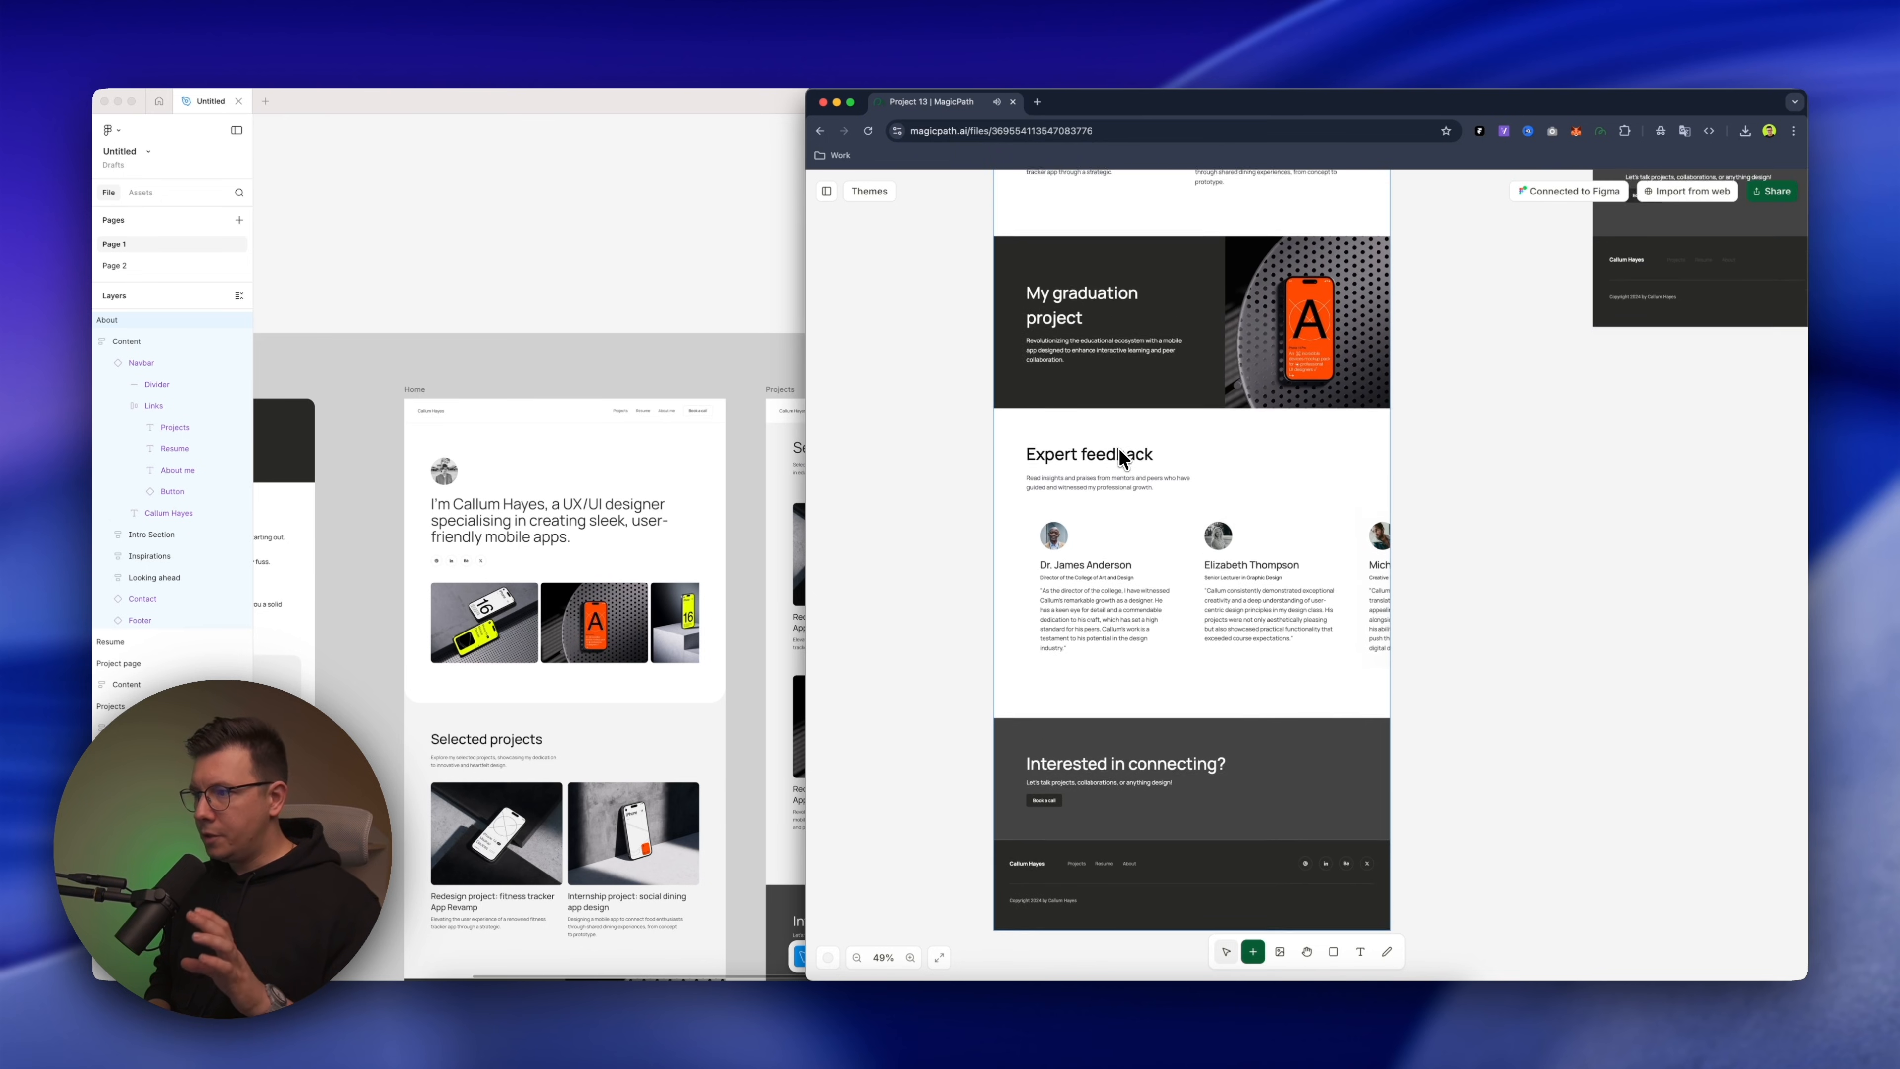
pyautogui.scroll(10, 1119, 454)
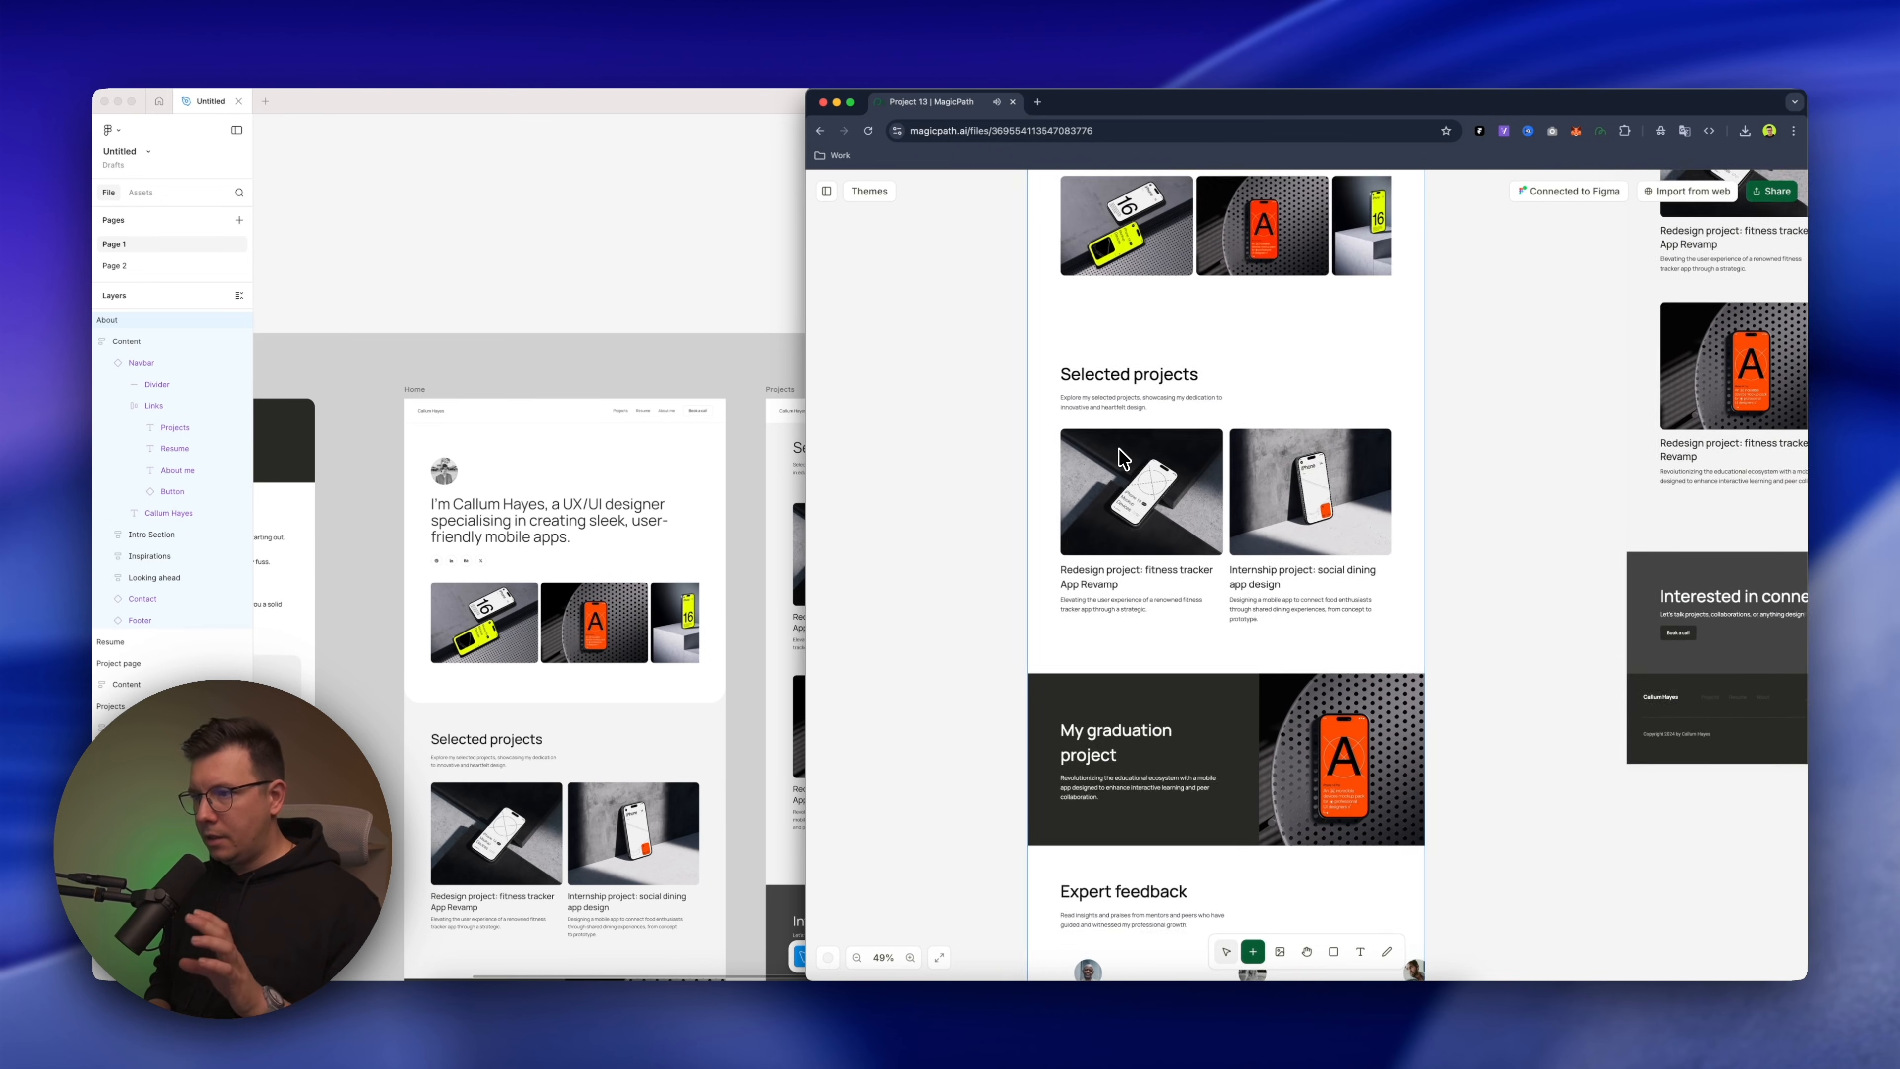
pyautogui.scroll(3, 1122, 456)
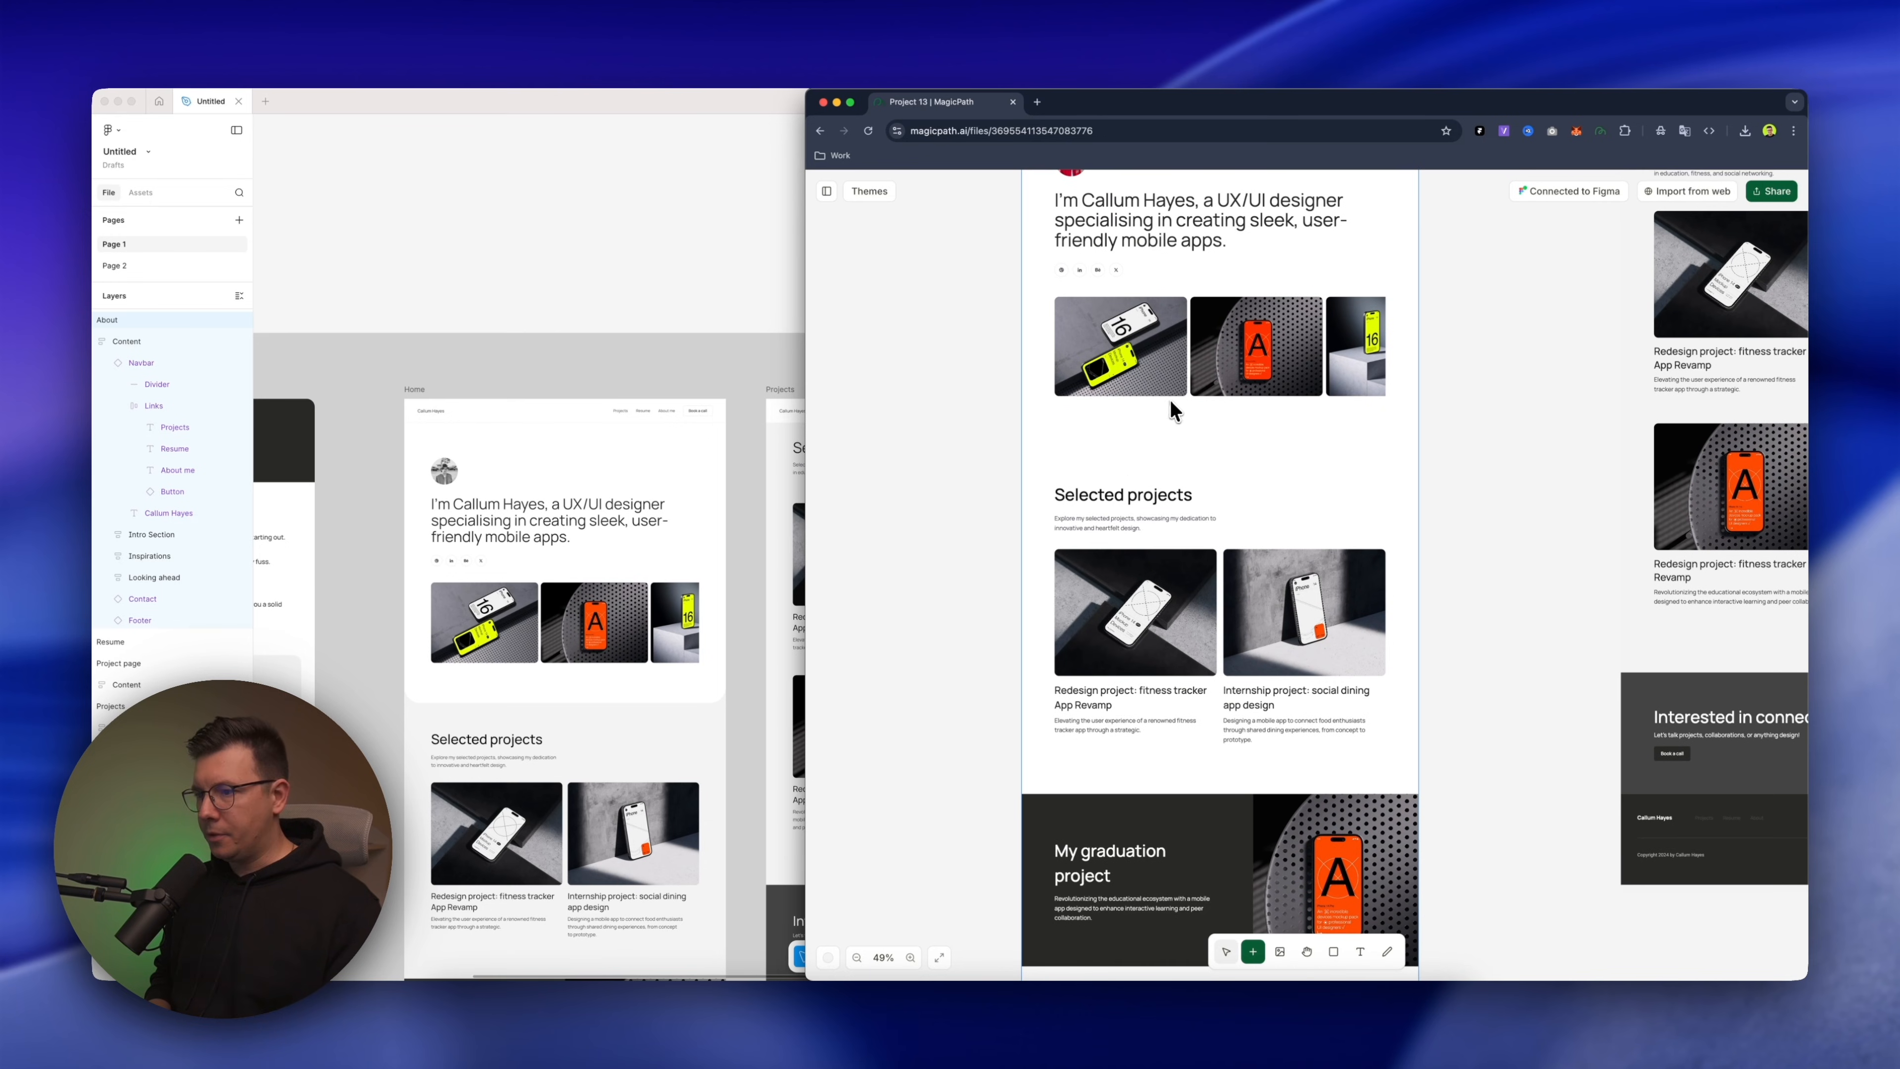
# Show the Projects page in both Figma and MagicPath and compare the two versions
pyautogui.hscroll(5, 683, 528)
pyautogui.scroll(-2, 683, 528)
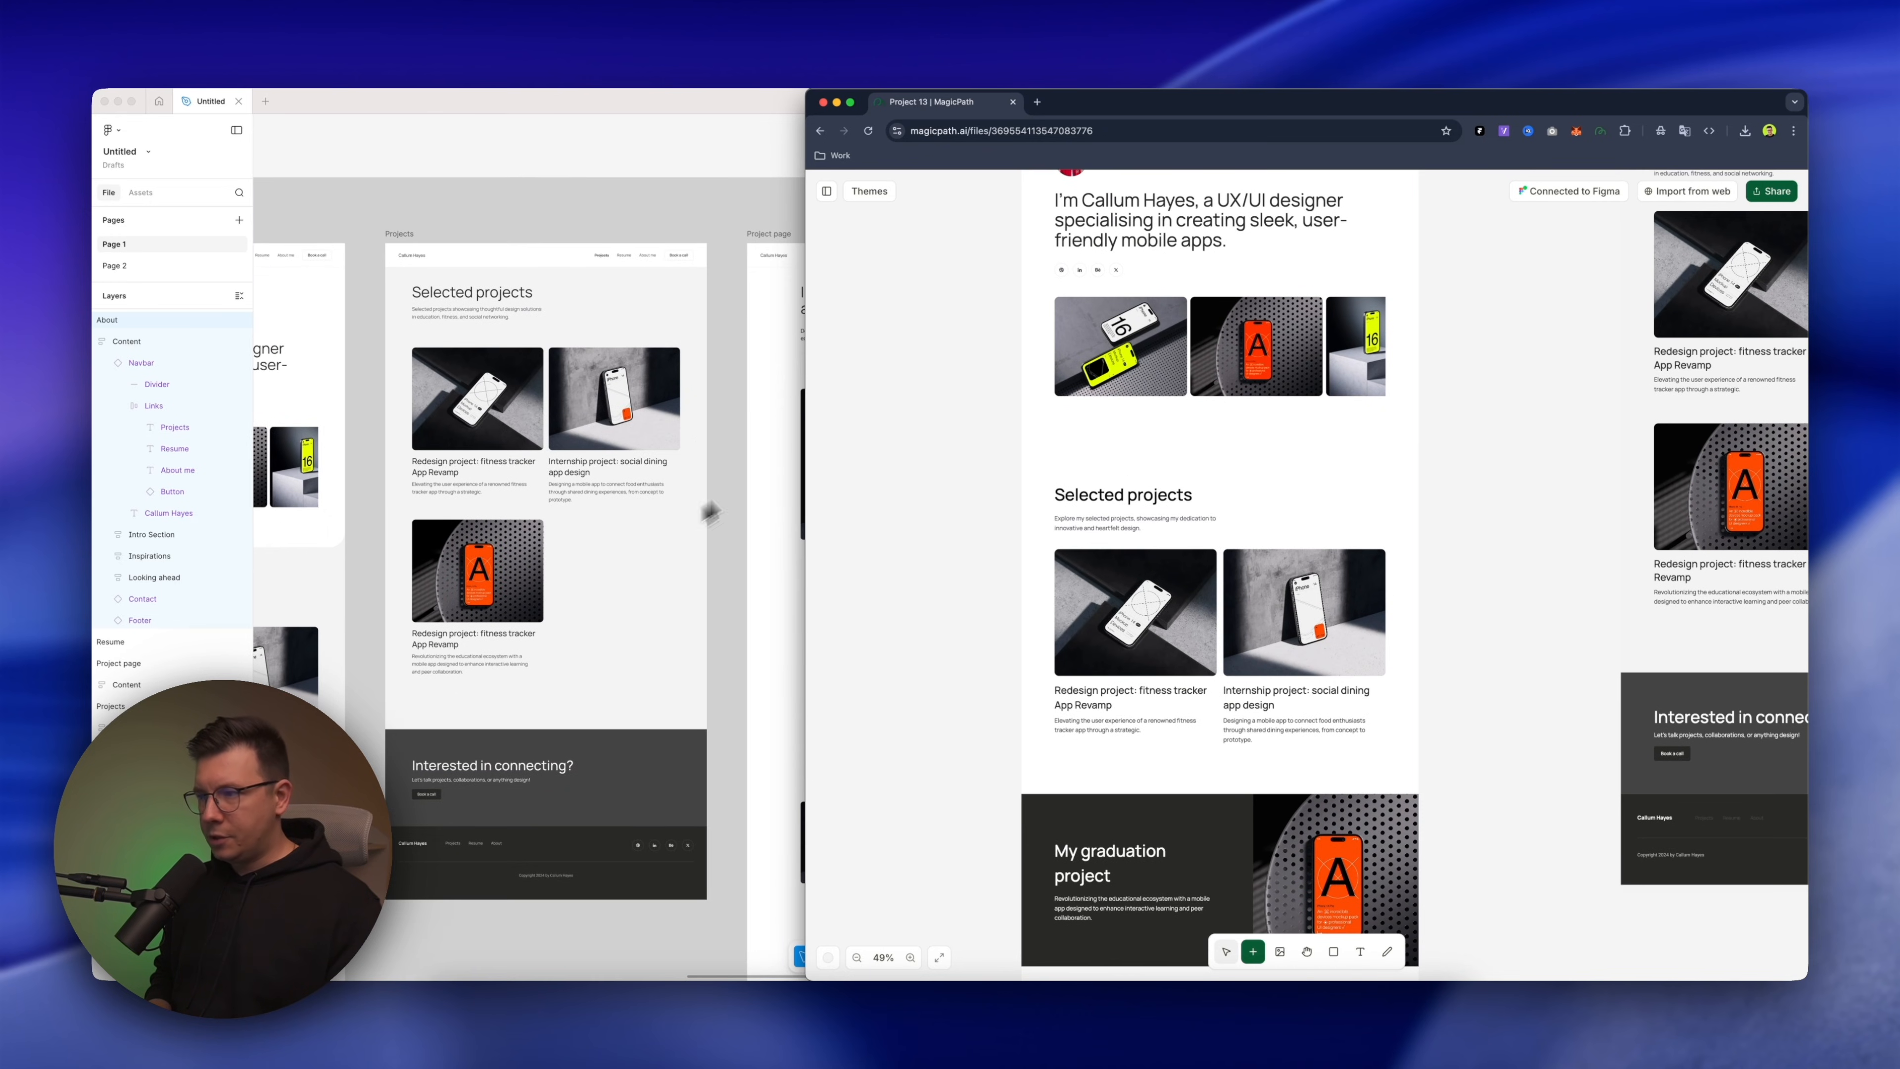
pyautogui.hscroll(10, 1452, 363)
pyautogui.scroll(3, 1452, 364)
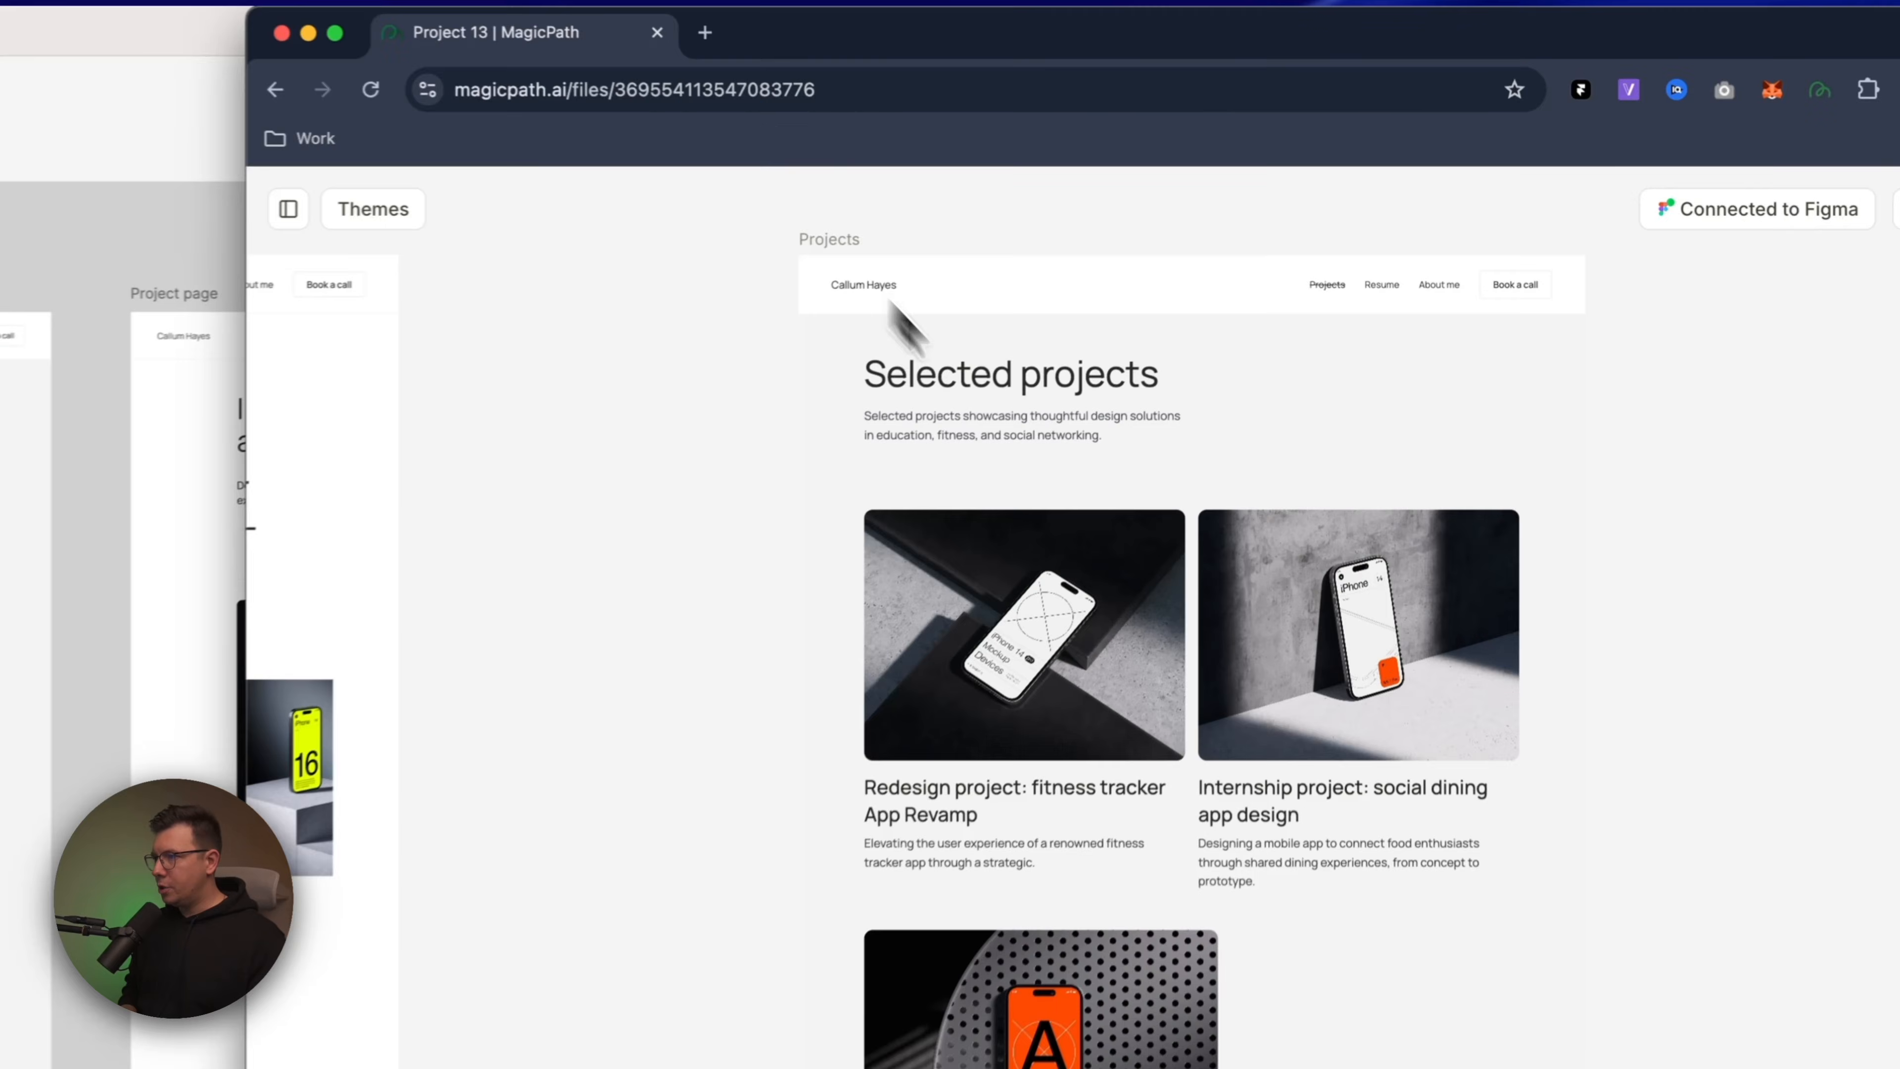
# Examine the imported Projects page in MagicPath from the heading and project cards down to the footer against the Figma design
pyautogui.click(1137, 249)
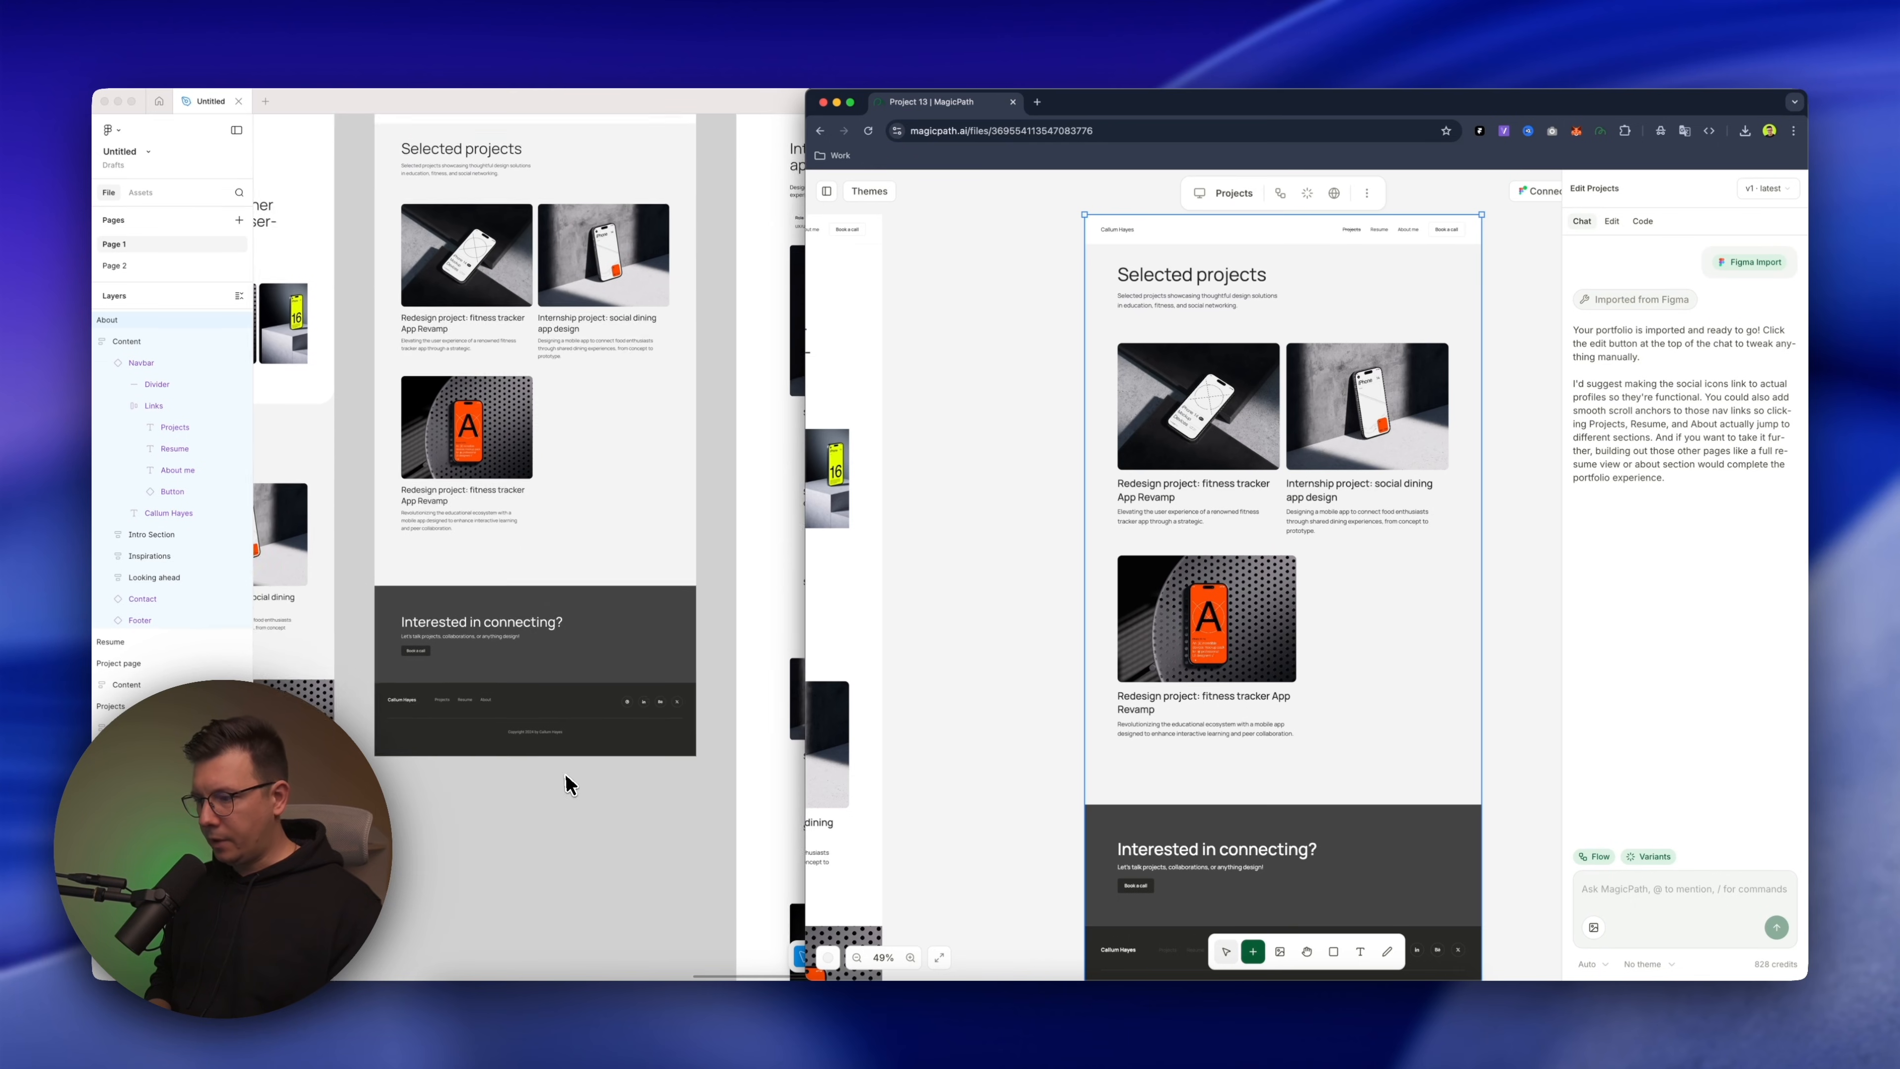
pyautogui.scroll(-1, 568, 784)
pyautogui.click(1009, 784)
pyautogui.scroll(-3, 1017, 785)
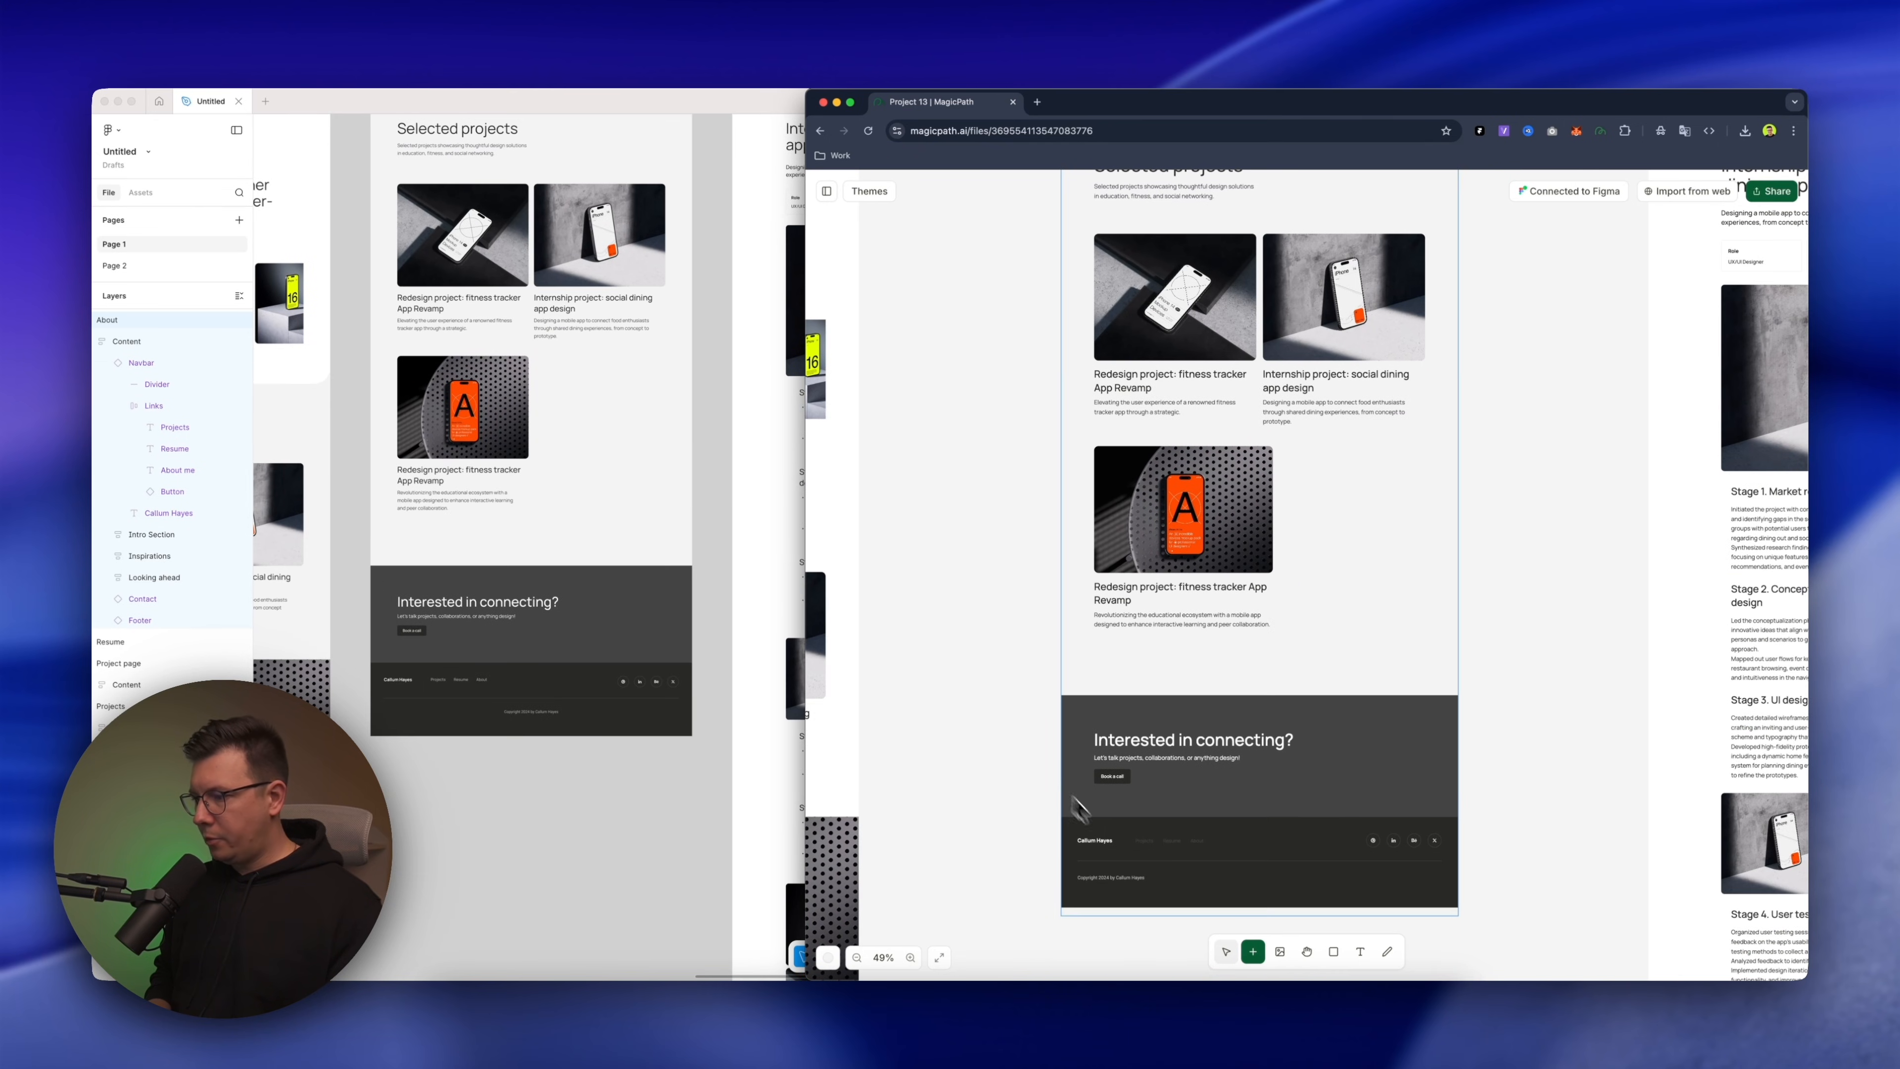
pyautogui.click(1131, 881)
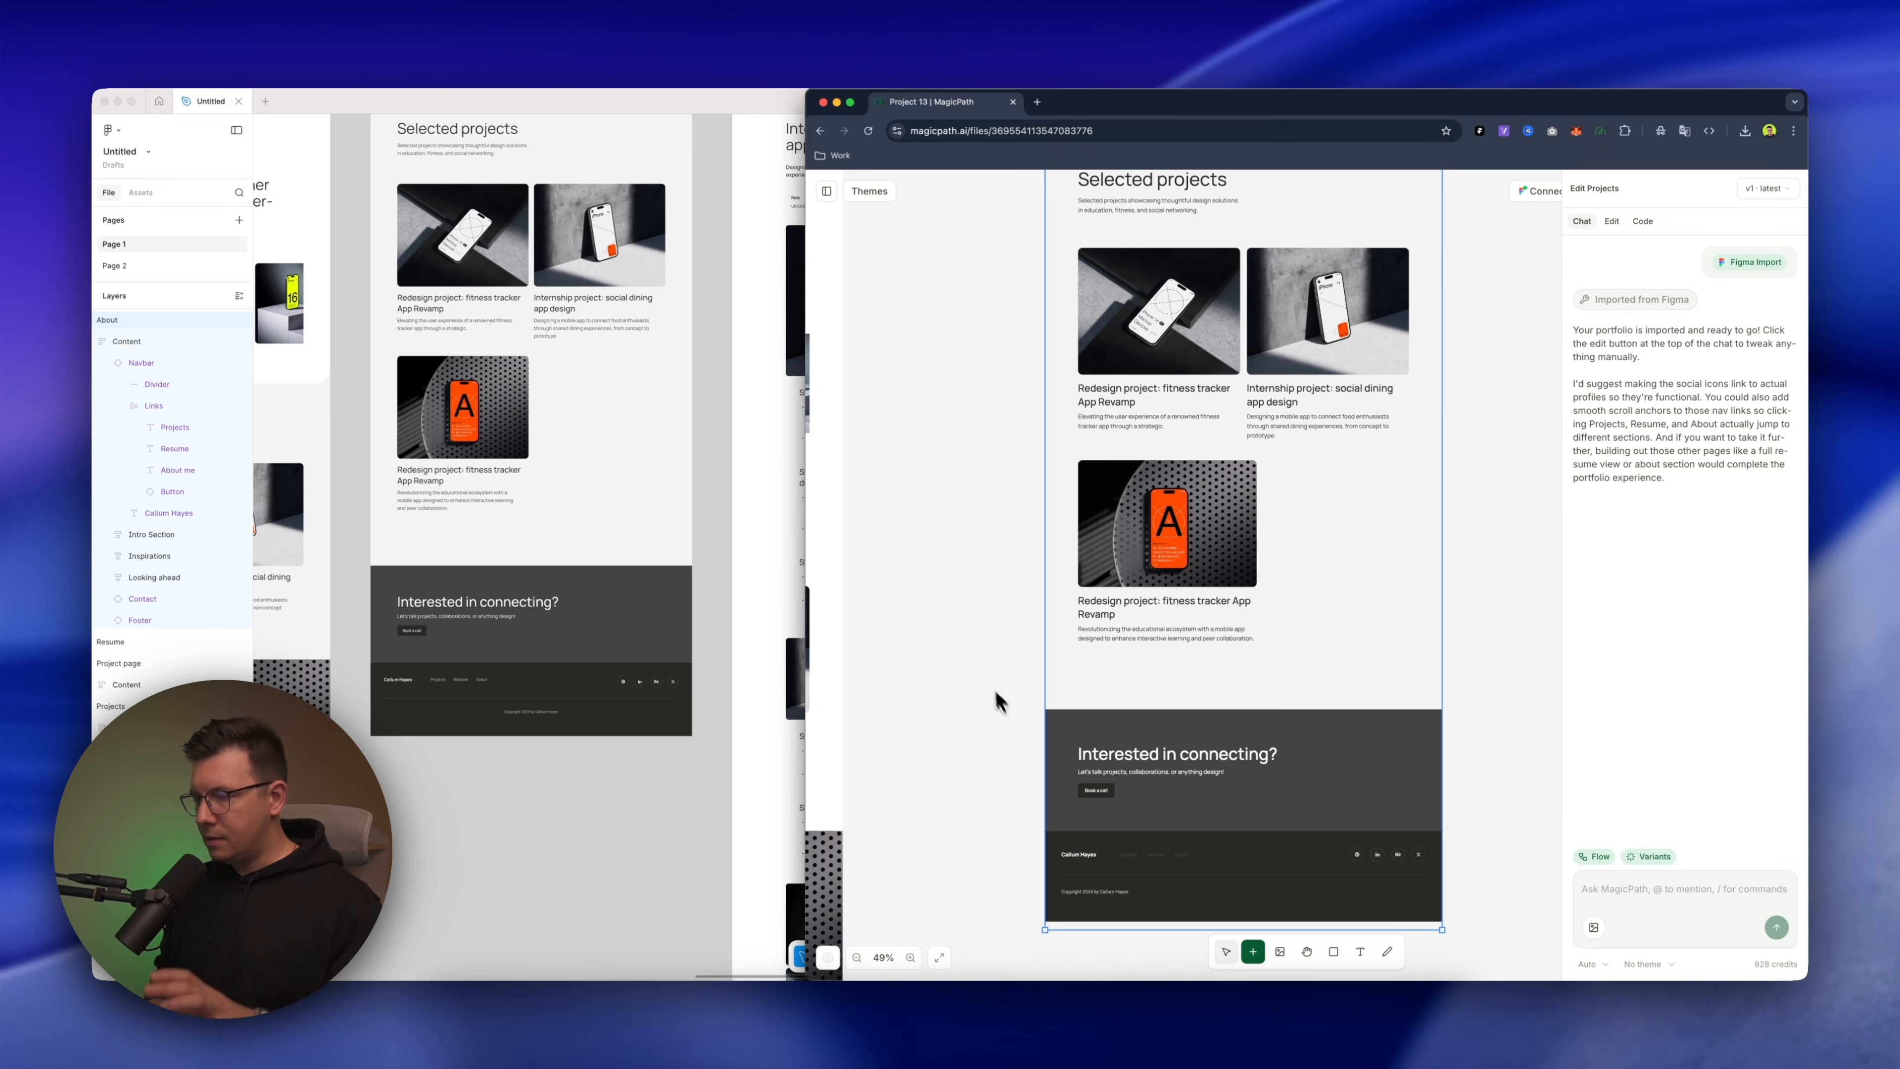
pyautogui.scroll(2, 995, 692)
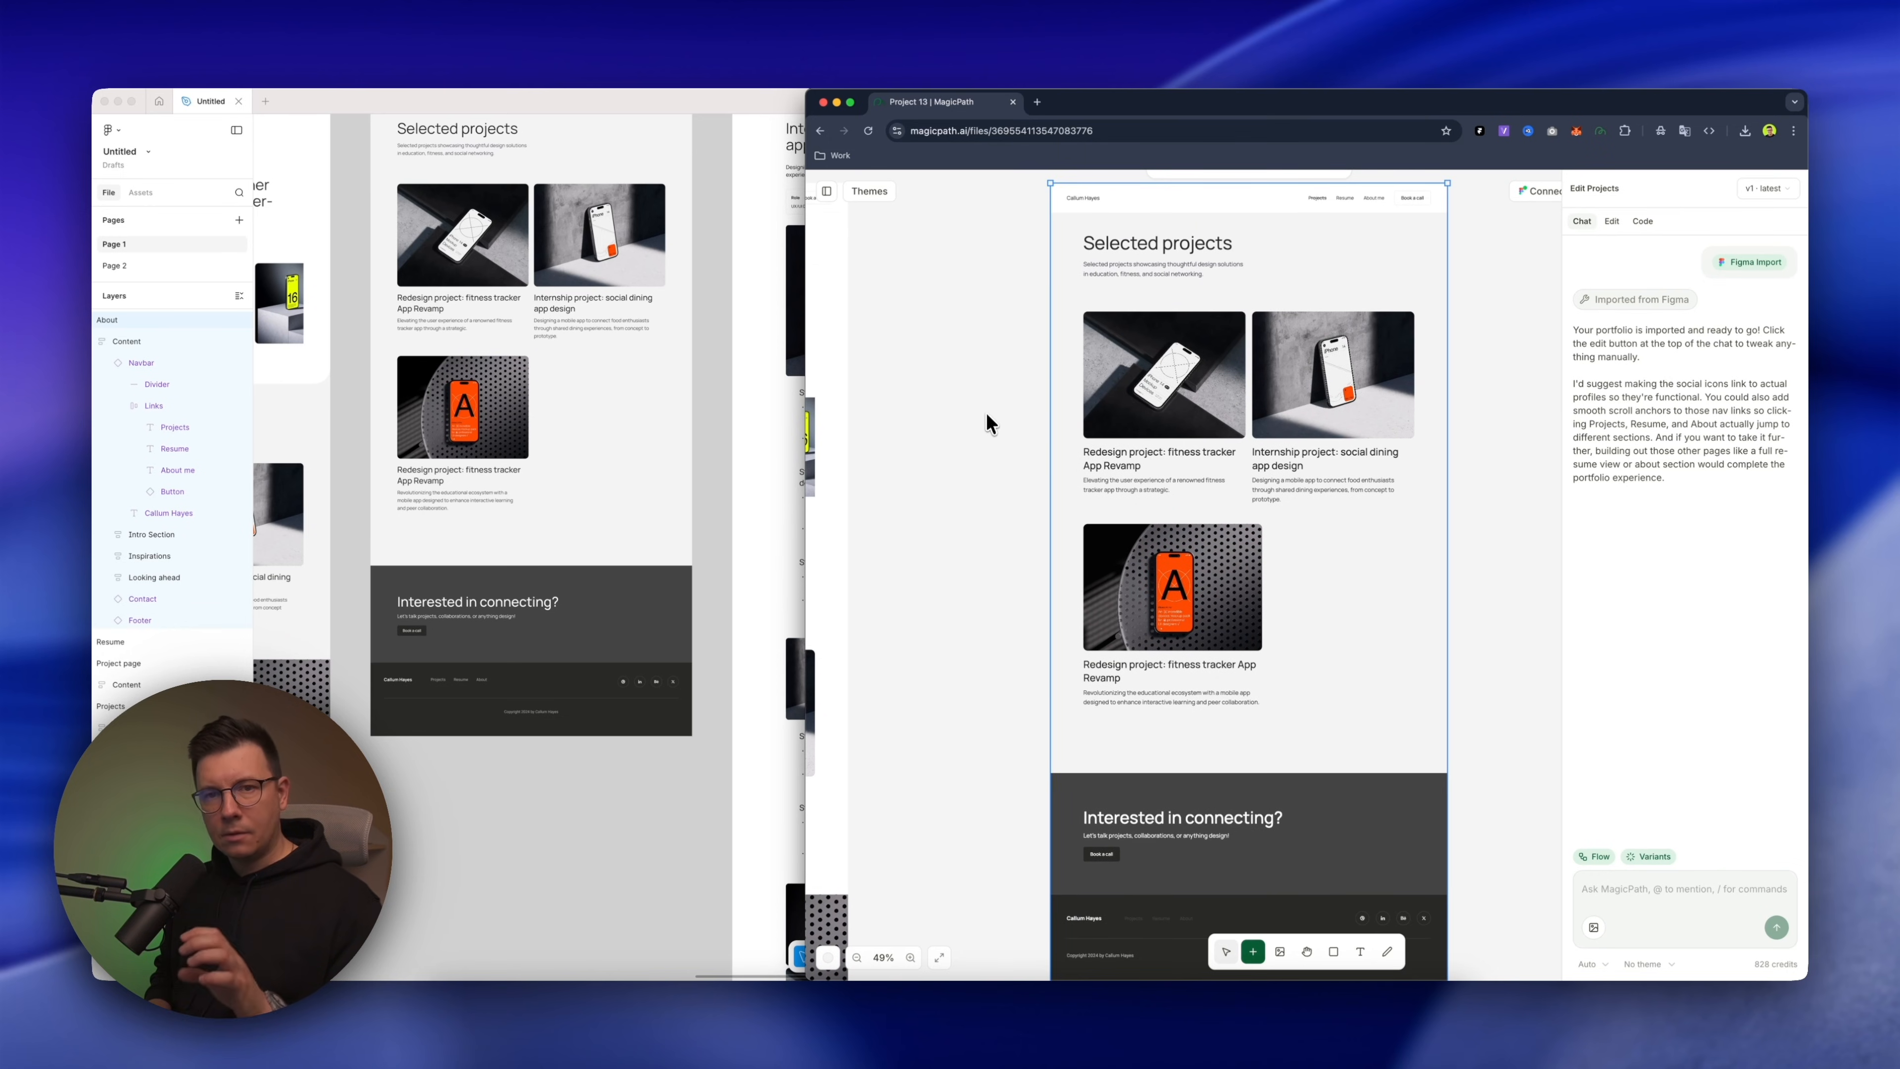
pyautogui.scroll(-2, 987, 411)
pyautogui.hscroll(2, 977, 374)
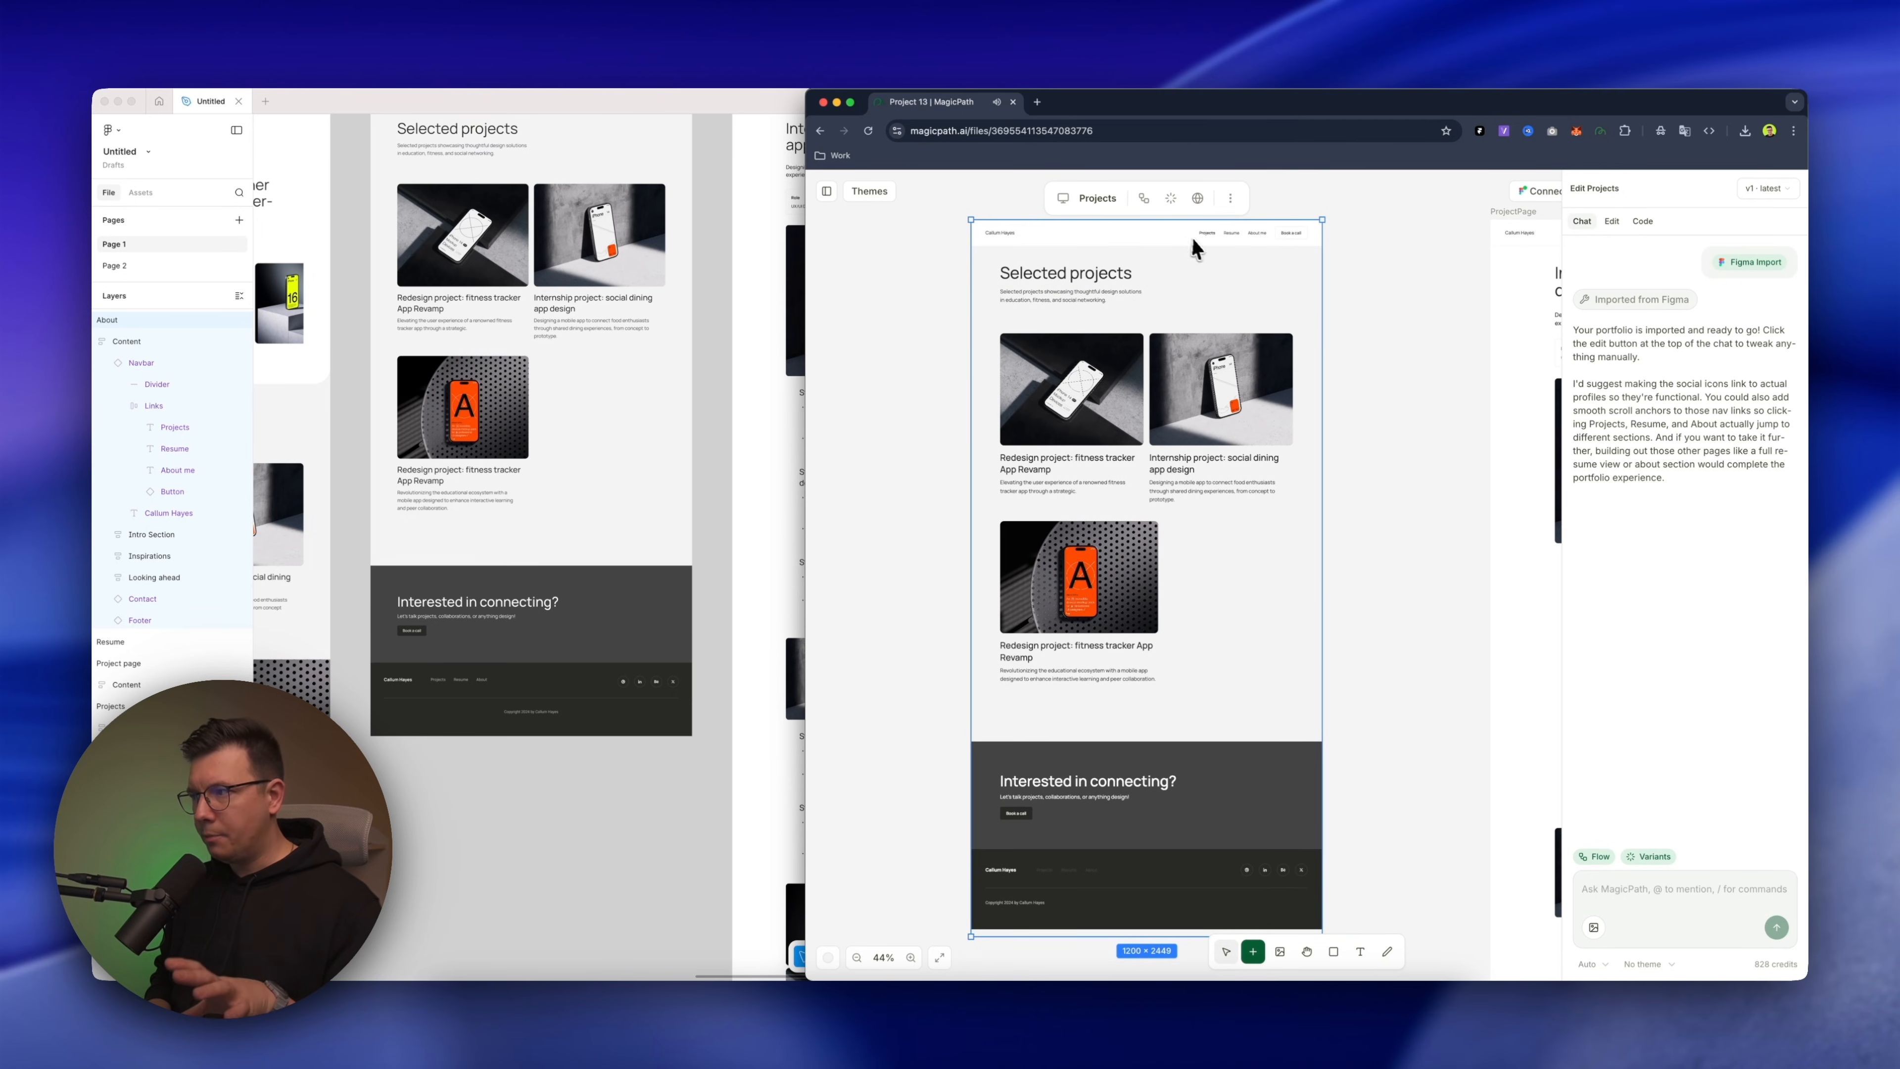
pyautogui.click(1390, 477)
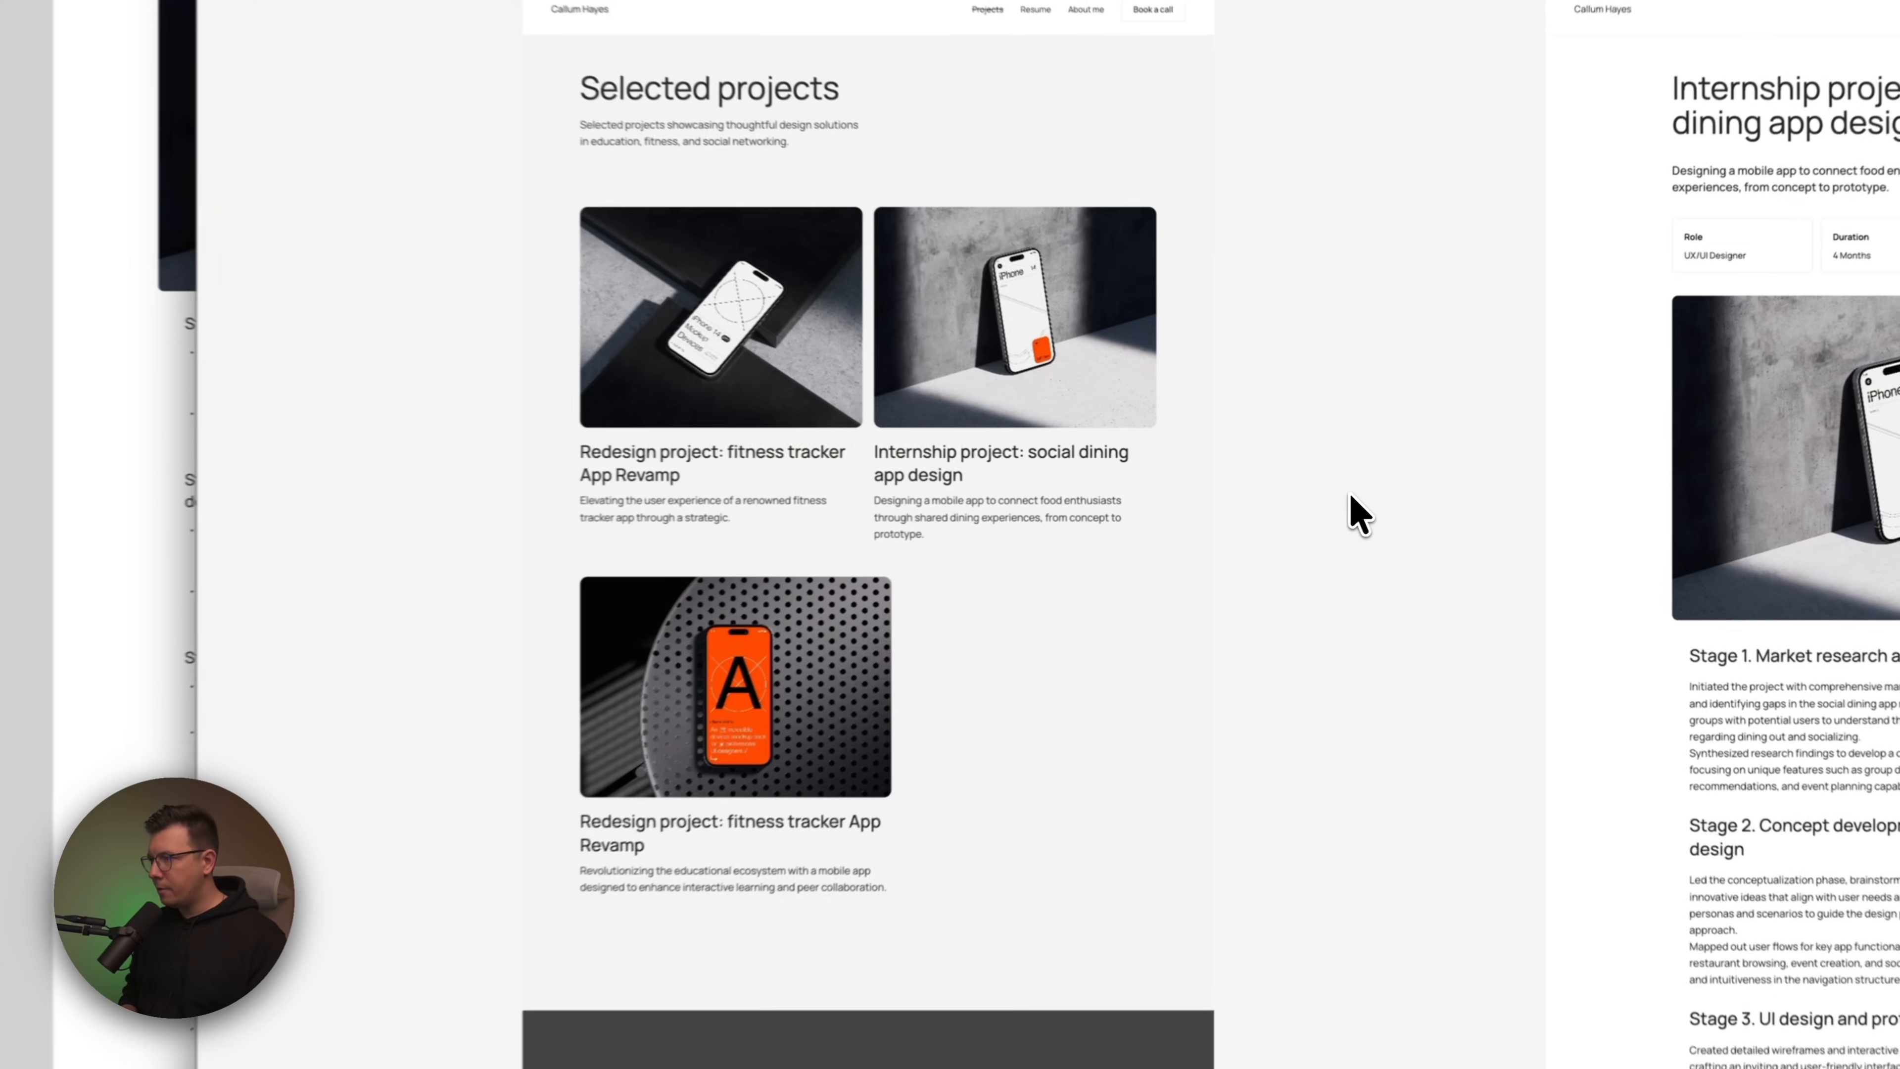
# Compare the imported ProjectPage with its Figma original from the header down through the project stages to the footer
pyautogui.hscroll(10, 1391, 477)
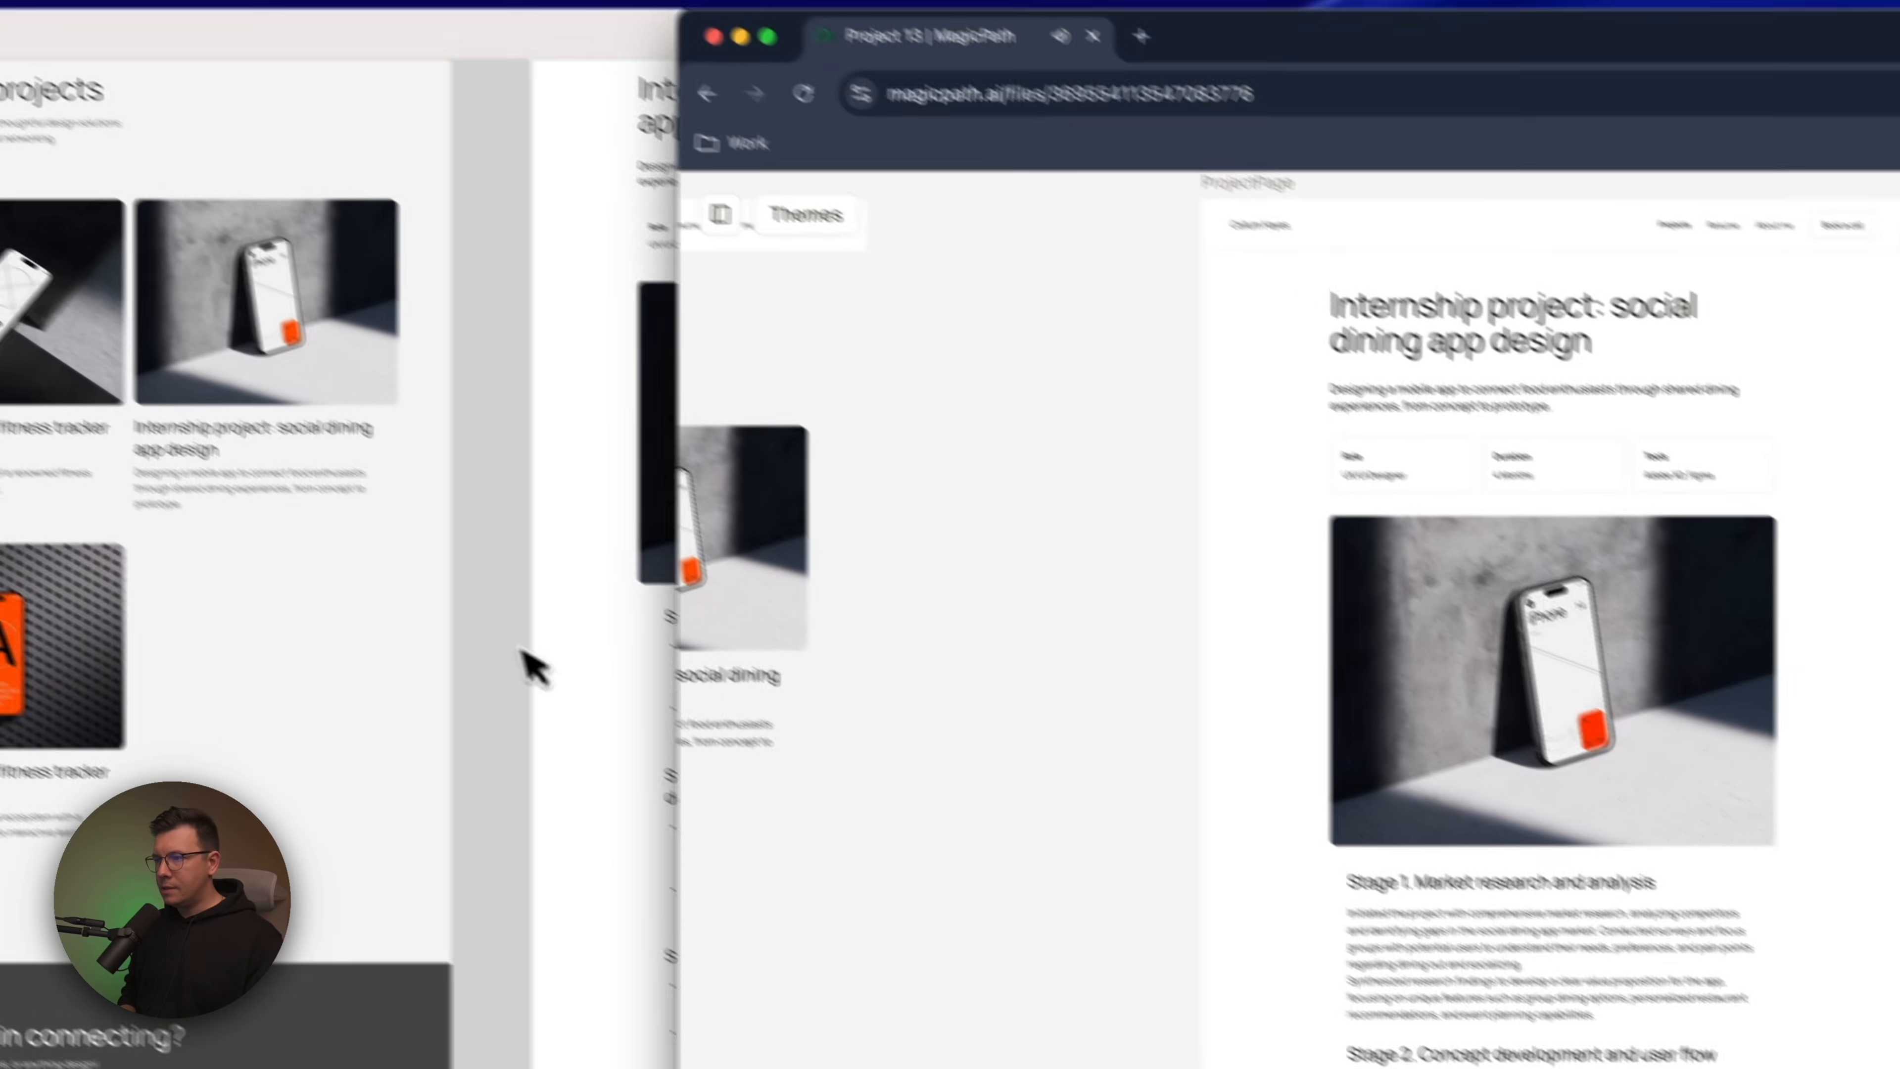
pyautogui.hscroll(10, 522, 651)
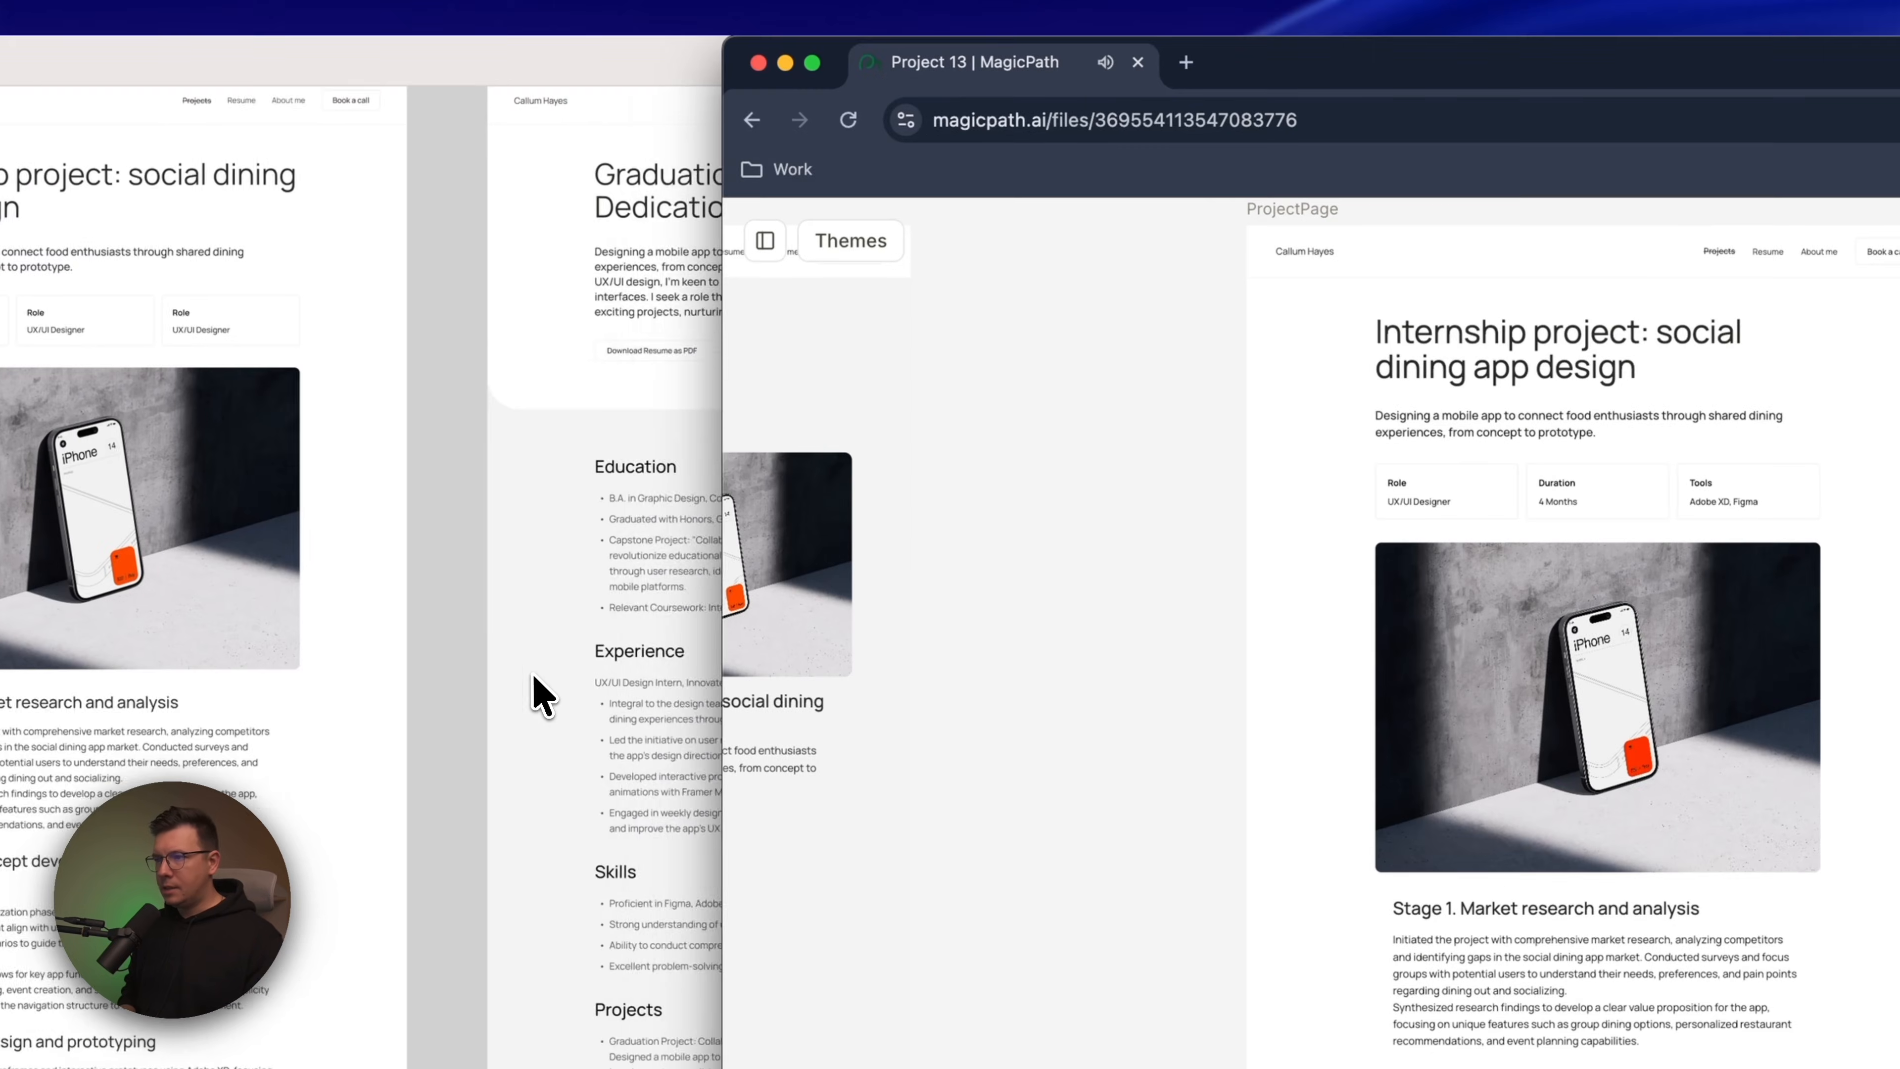
pyautogui.scroll(2, 521, 651)
pyautogui.scroll(1, 1511, 367)
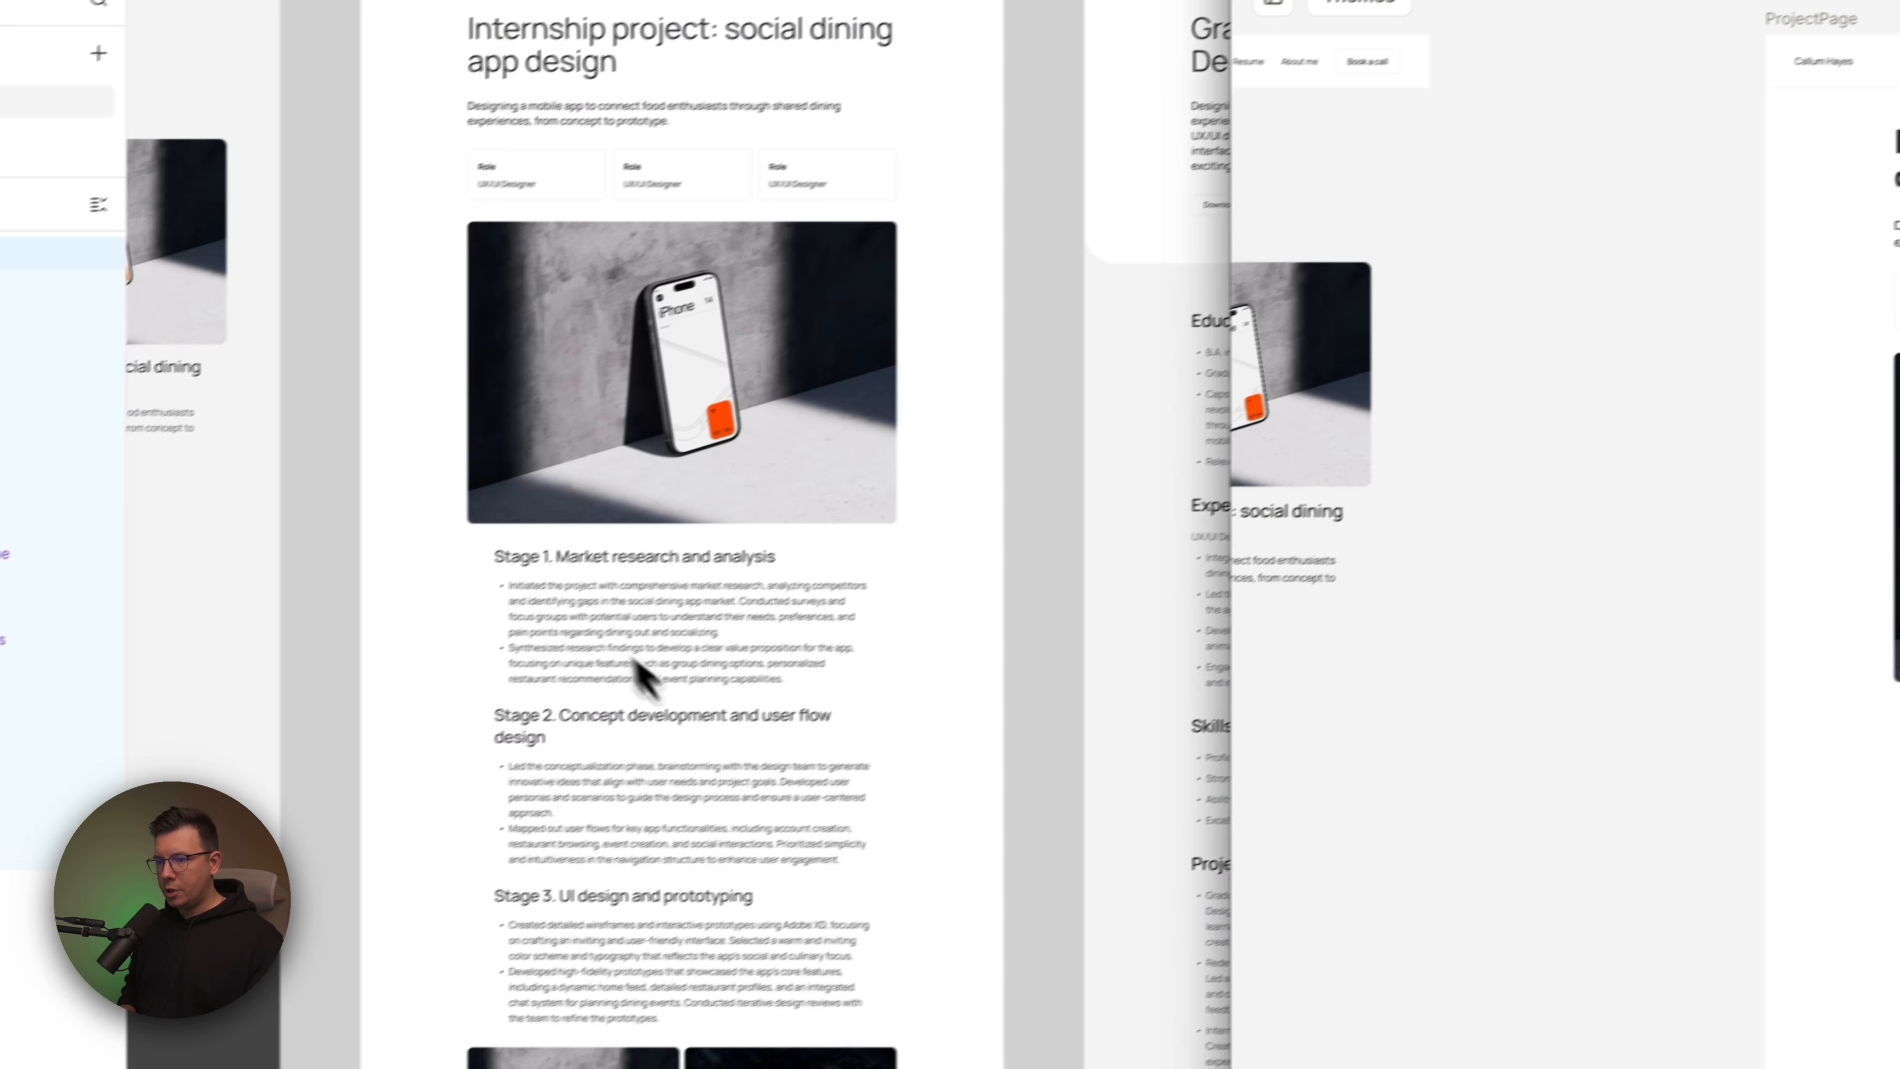
pyautogui.scroll(-6, 638, 663)
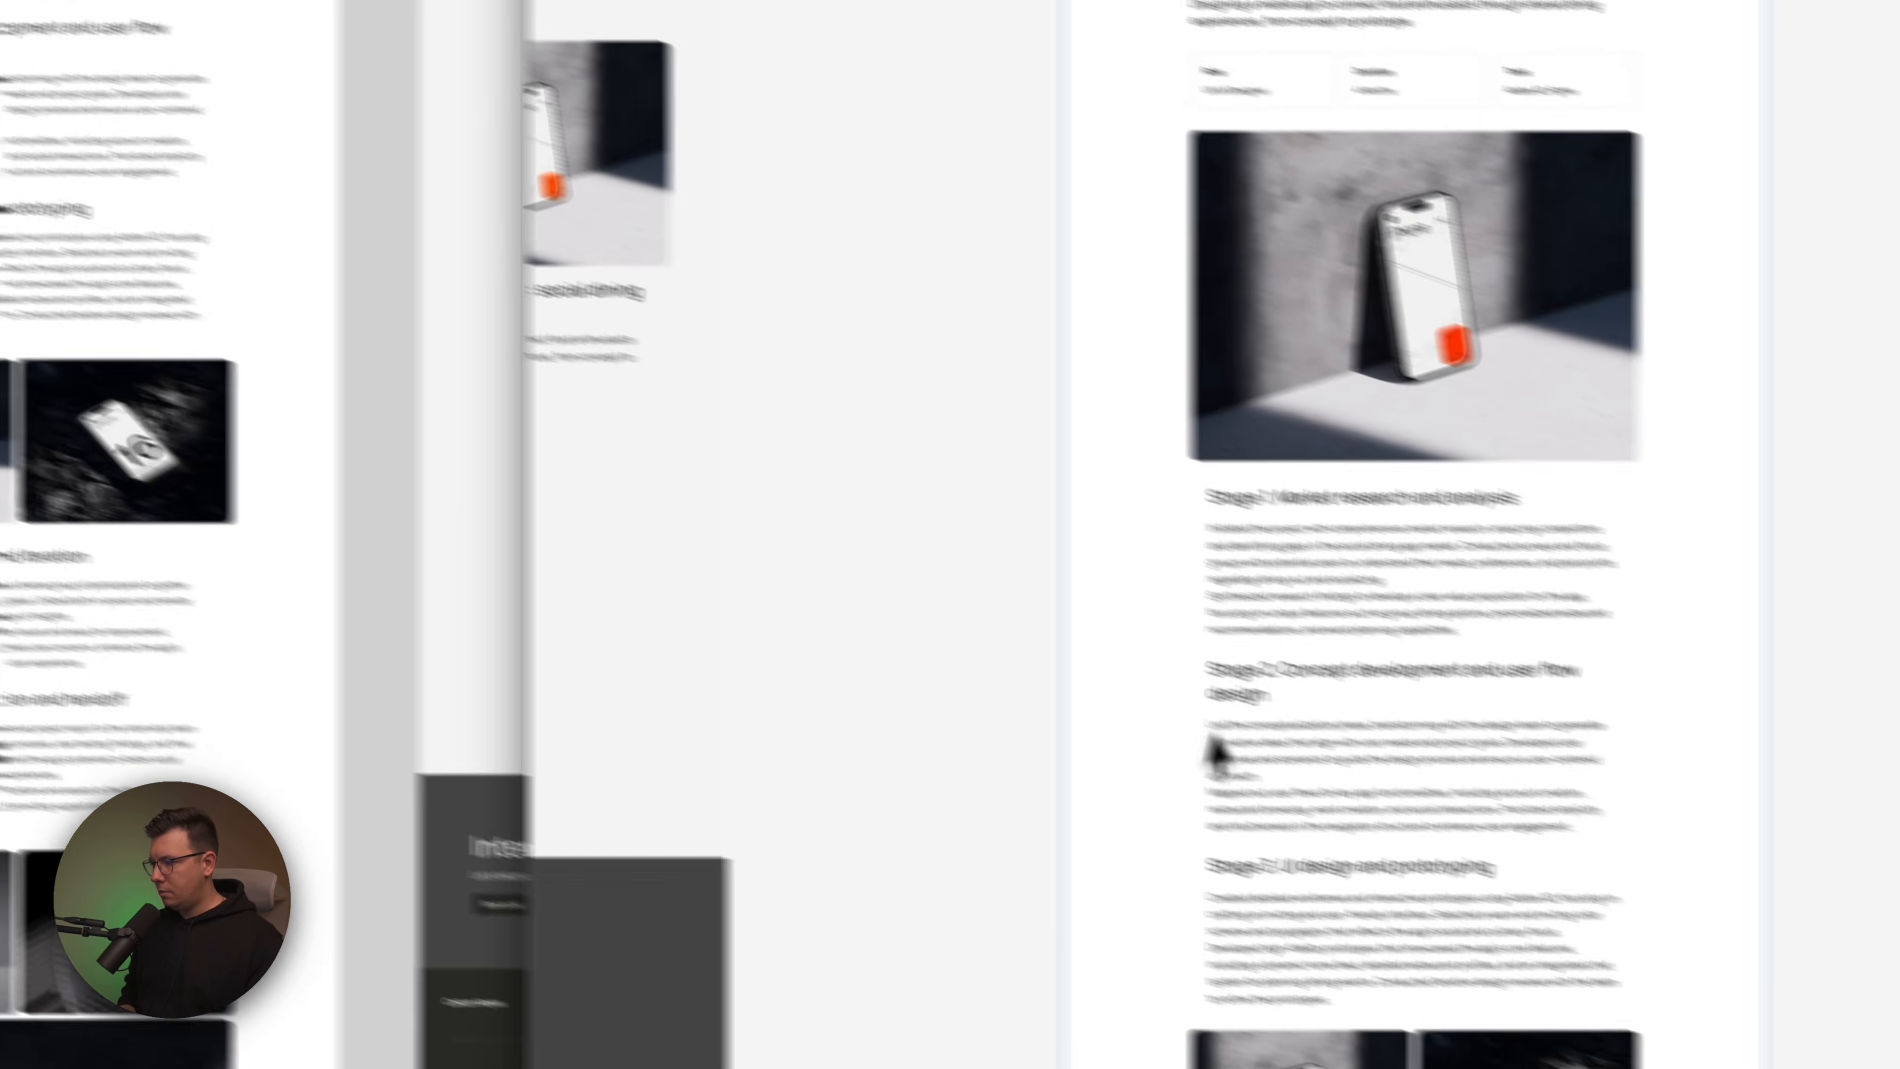
pyautogui.scroll(-12, 1157, 767)
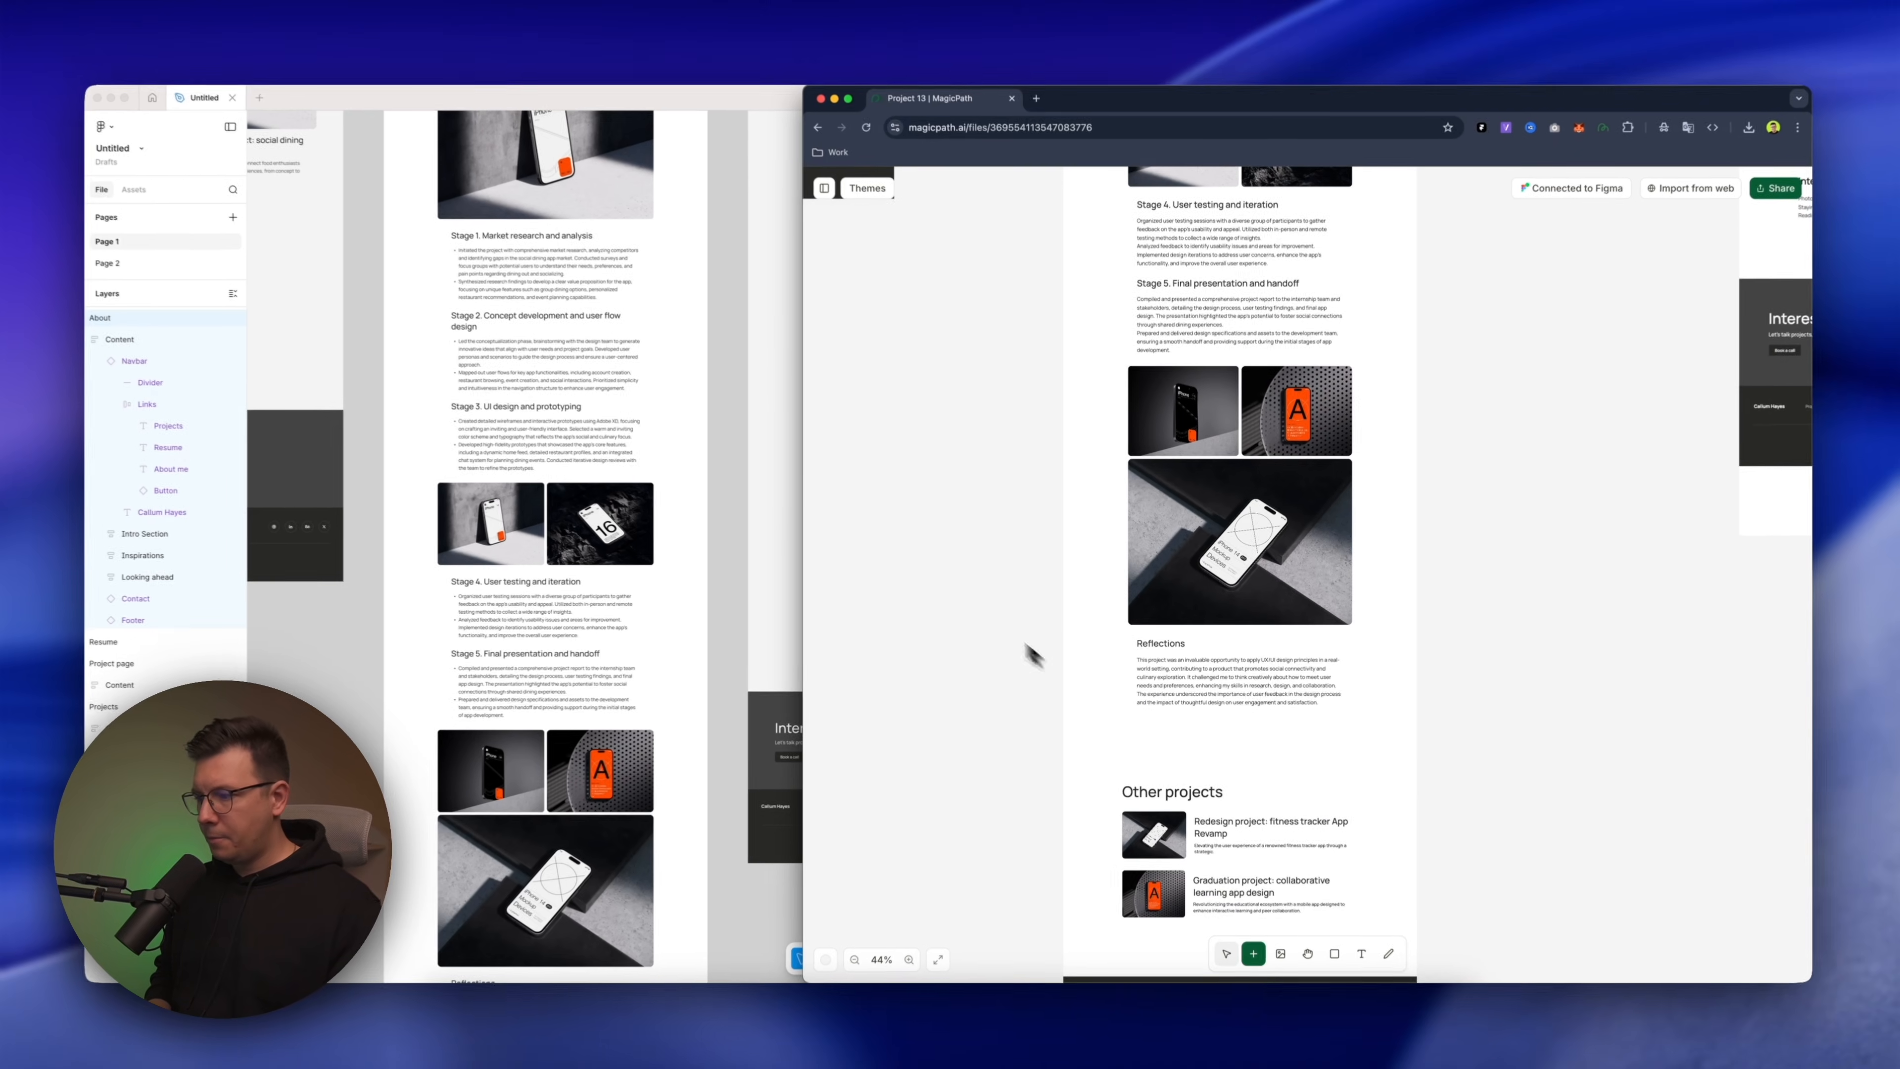
pyautogui.scroll(-5, 972, 748)
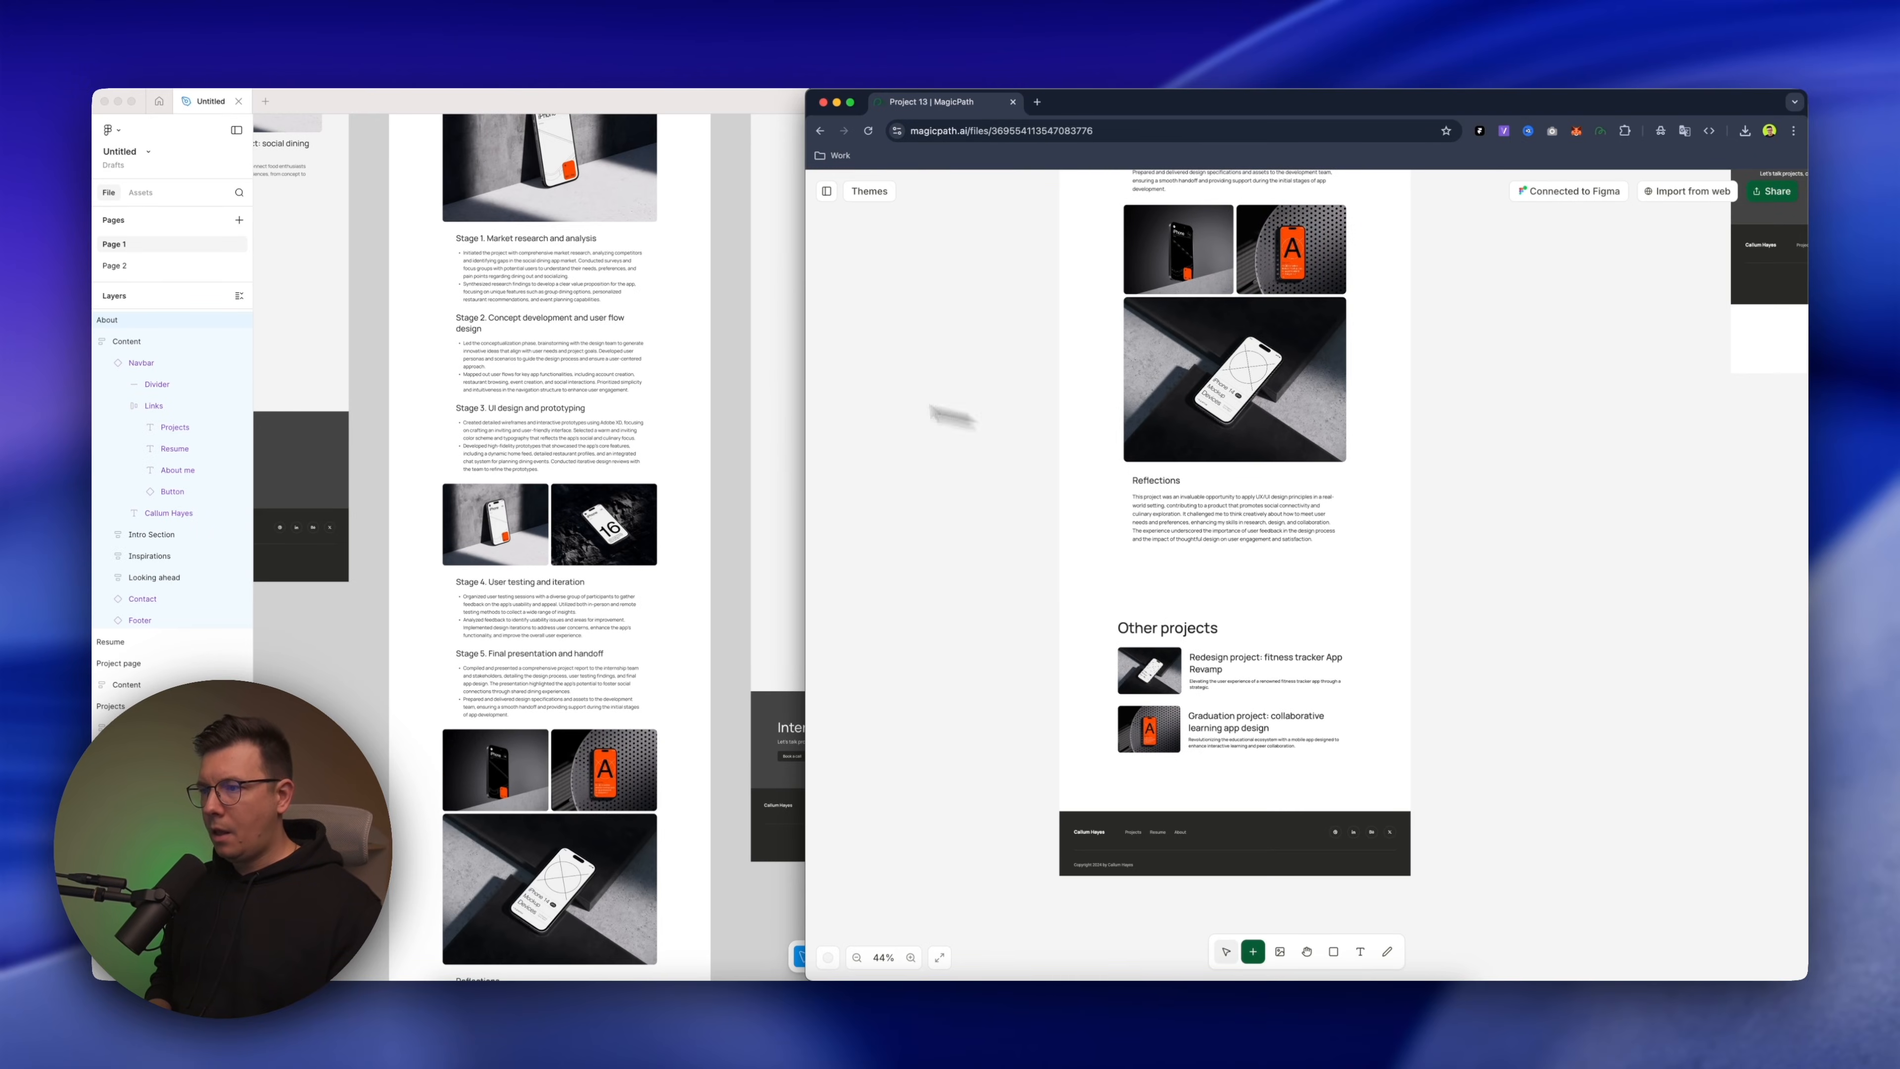
# Bring up the Resume page in both Figma and MagicPath and compare their header and content sections
pyautogui.scroll(10, 626, 339)
pyautogui.hscroll(5, 625, 338)
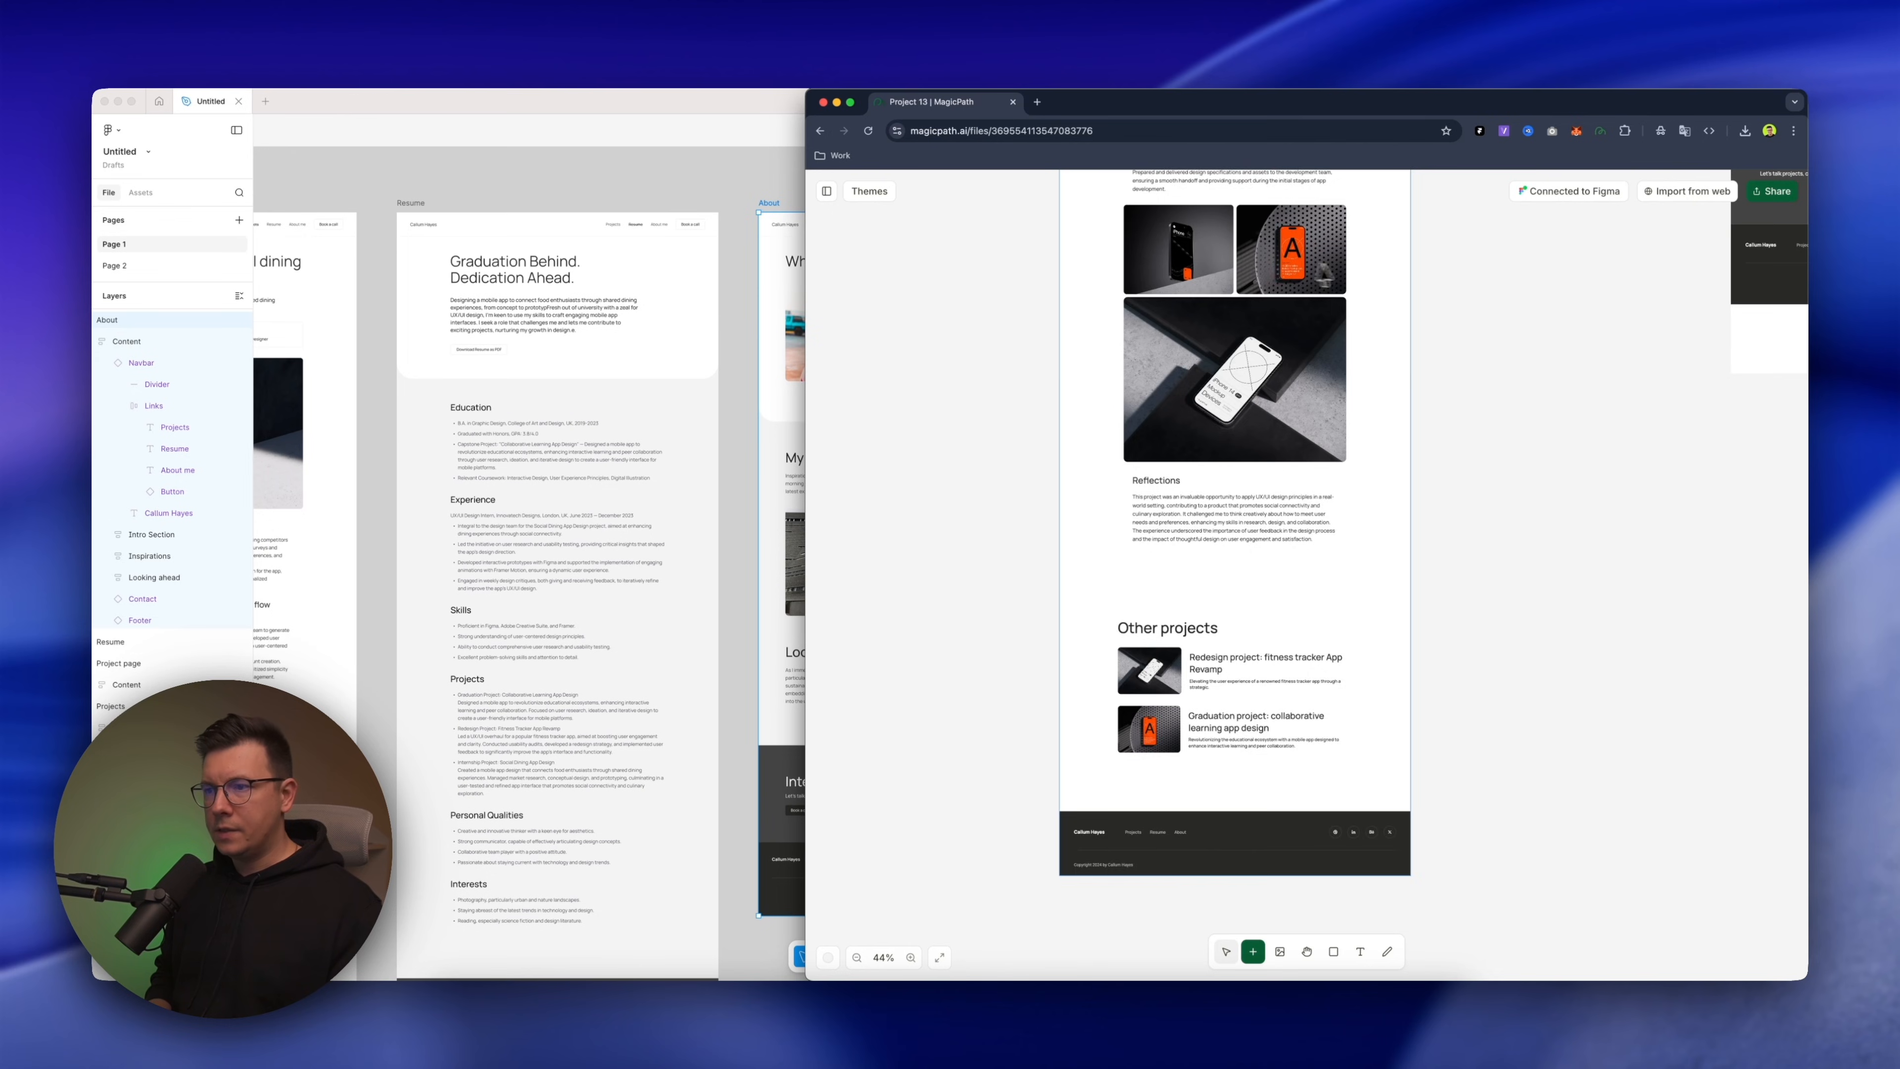
pyautogui.hscroll(10, 1352, 266)
pyautogui.scroll(15, 1352, 264)
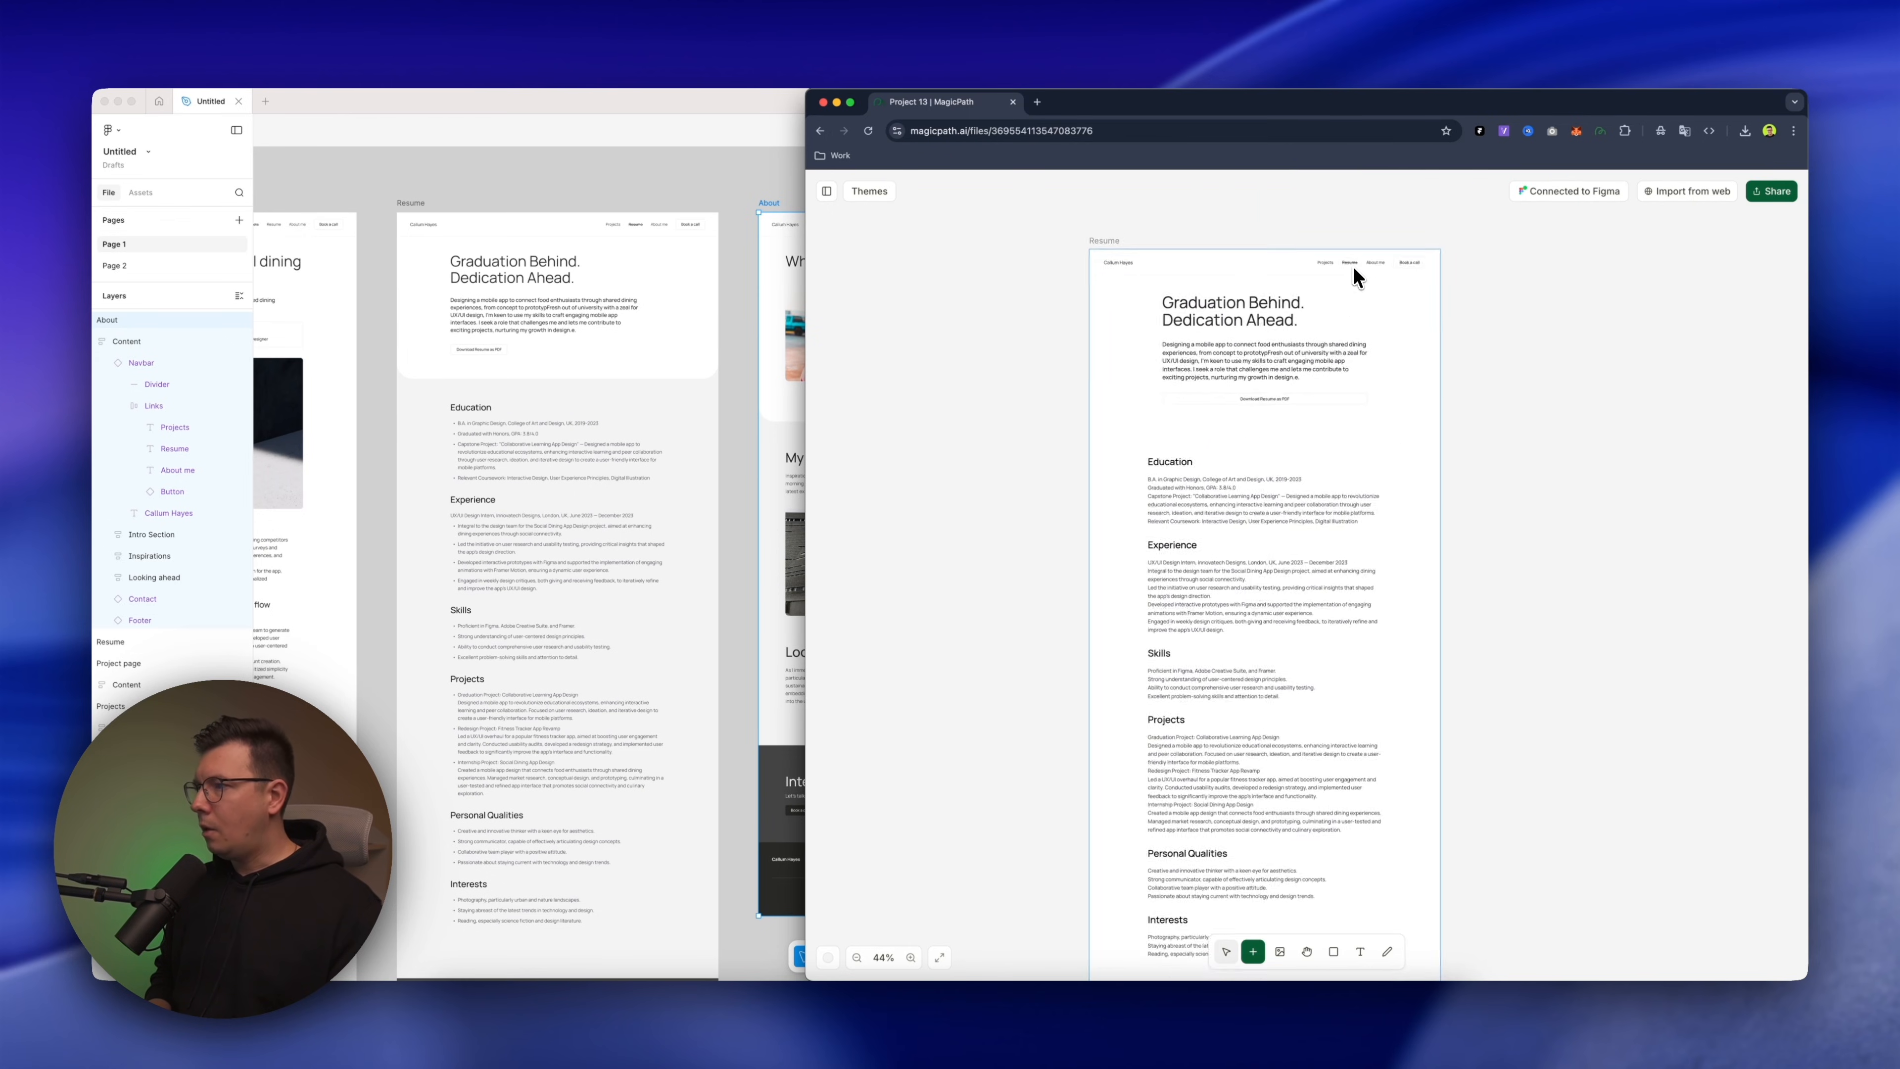
pyautogui.scroll(3, 1353, 267)
pyautogui.hscroll(2, 1353, 267)
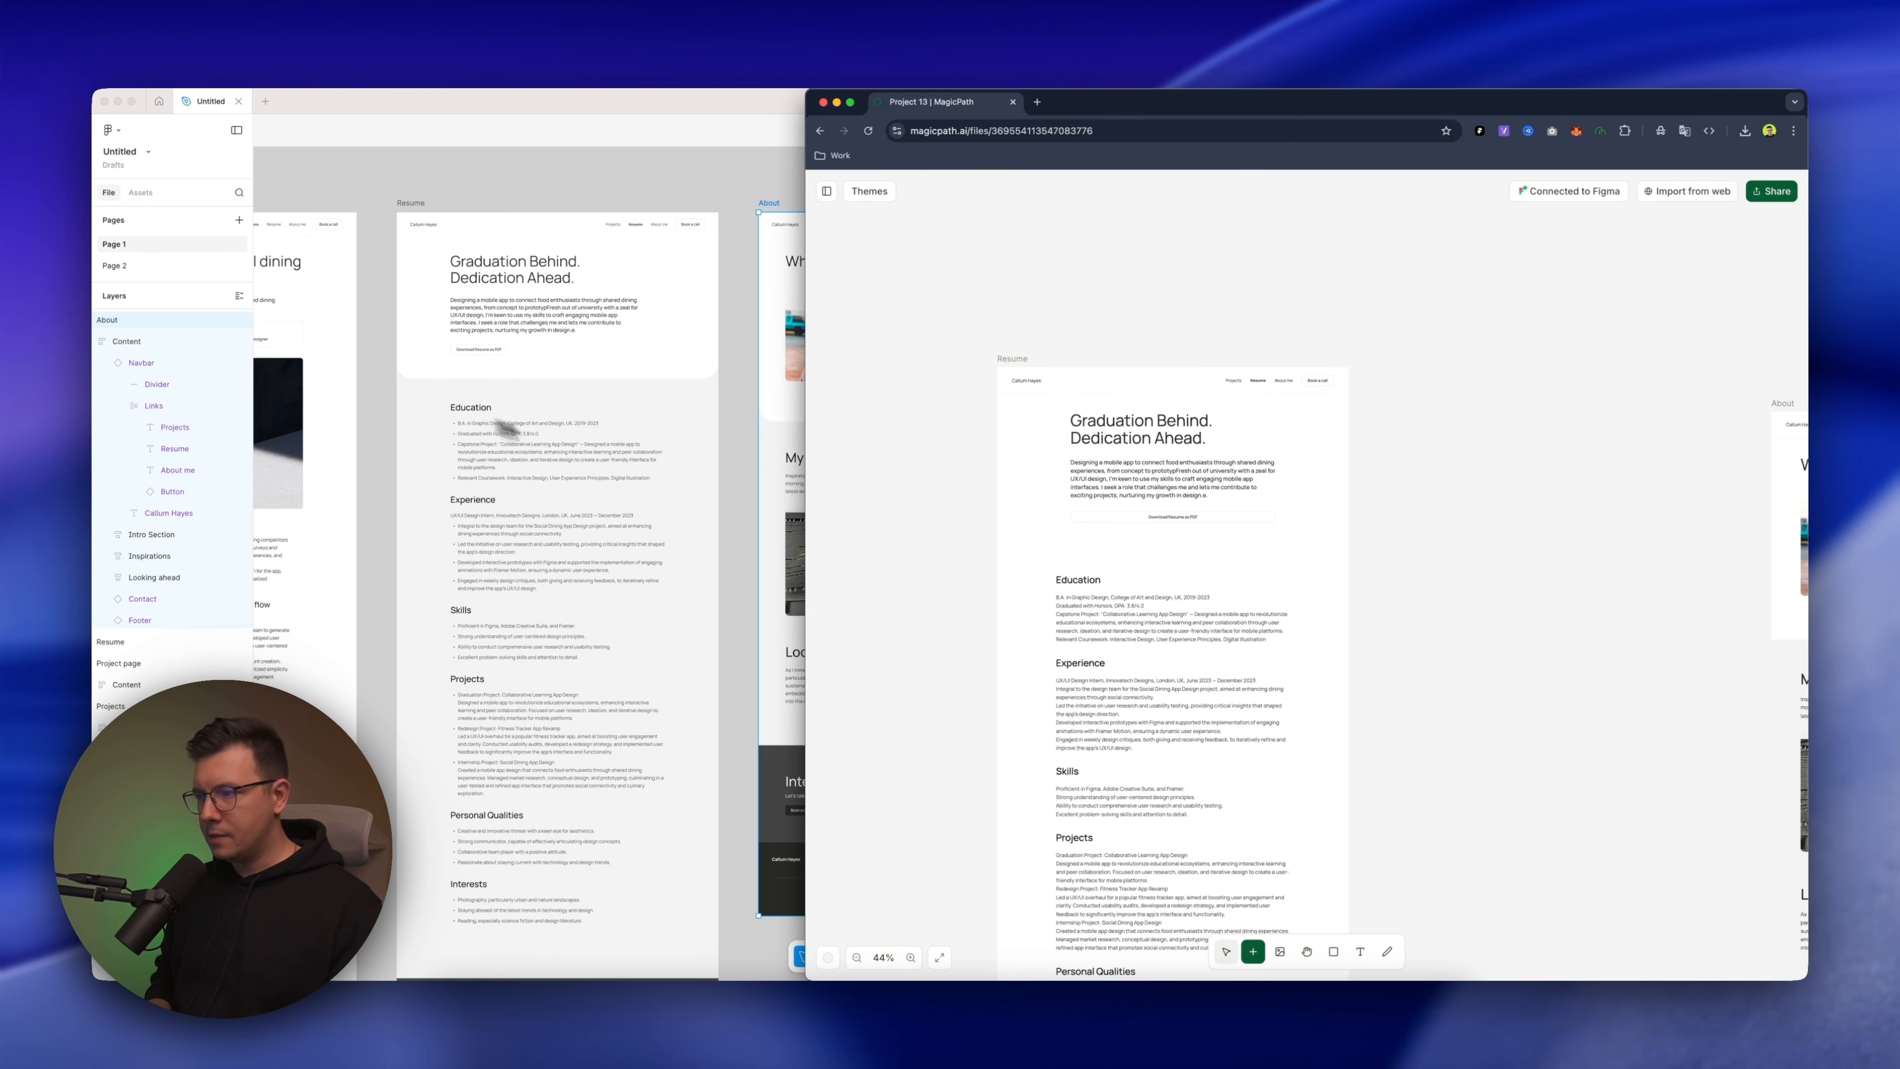
# Compare the About page in Figma and MagicPath, including the inspirations and Looking ahead sections
pyautogui.hscroll(10, 1090, 530)
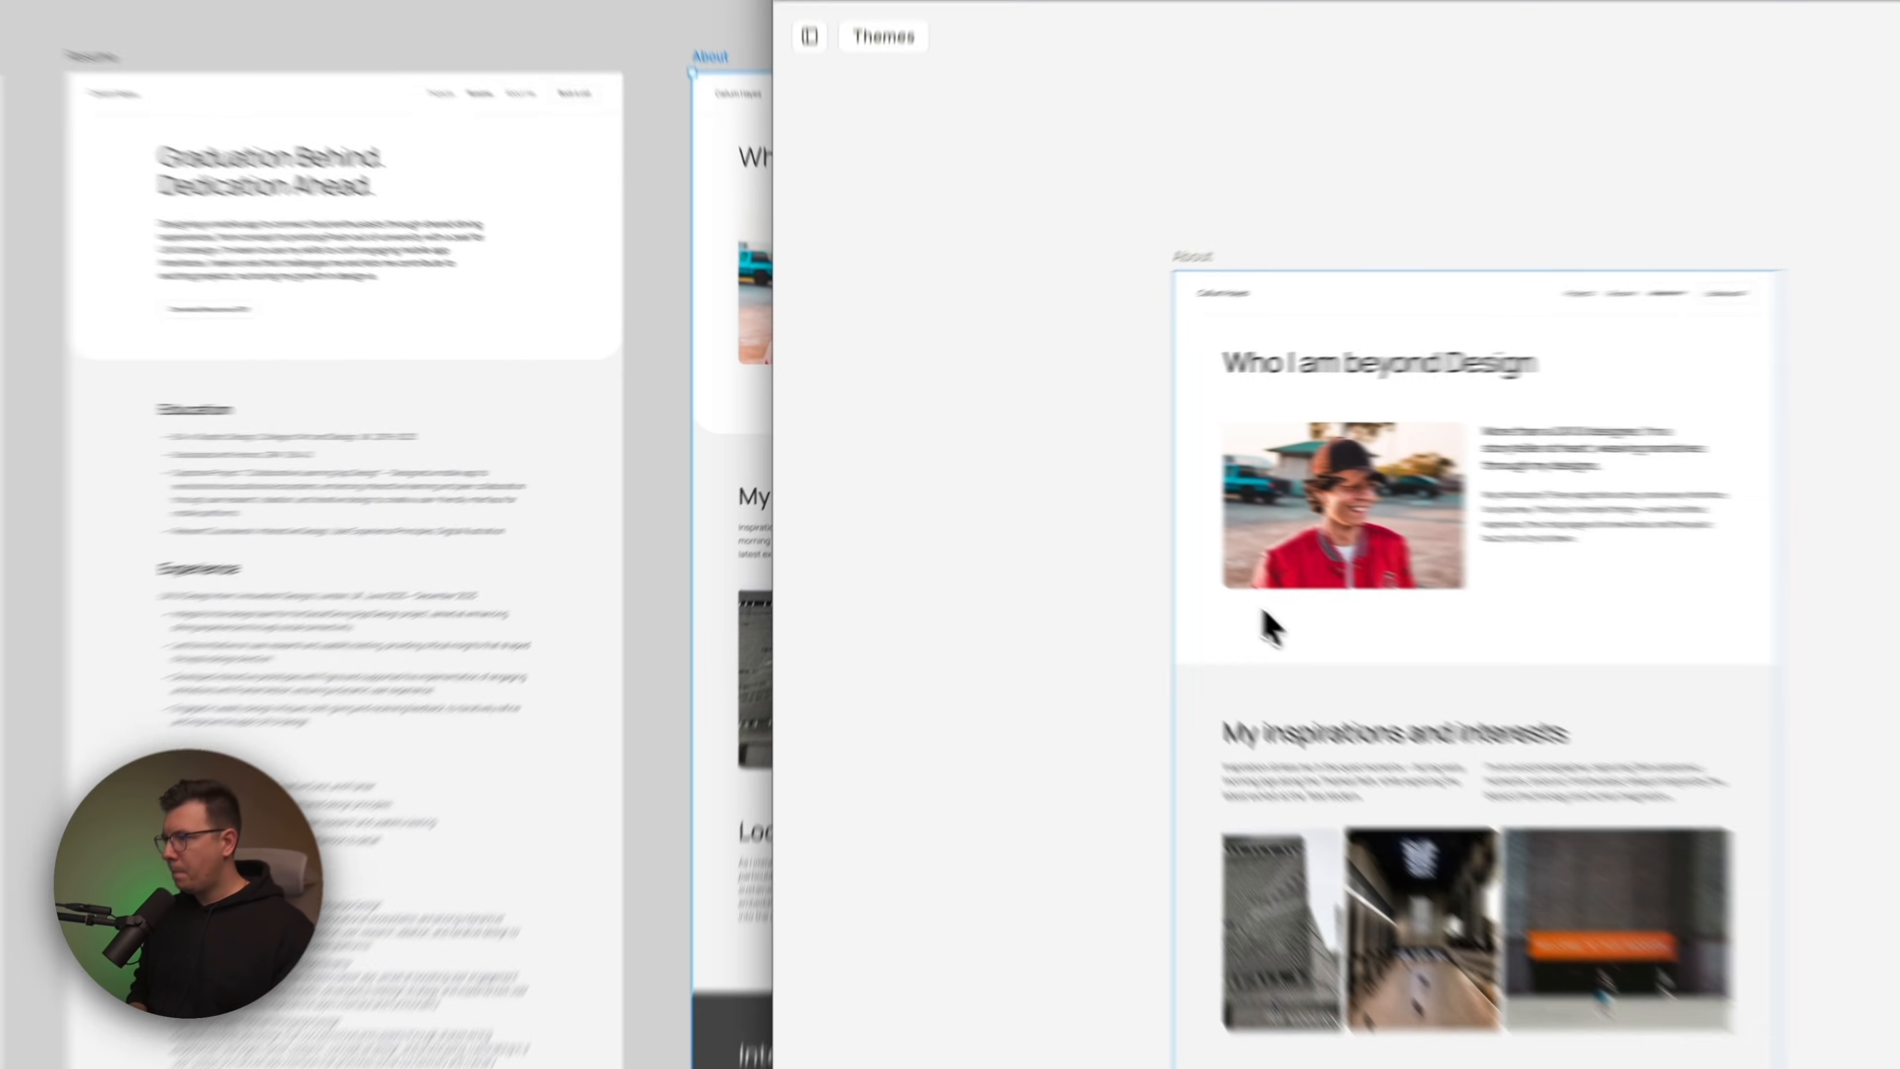
pyautogui.hscroll(10, 543, 480)
pyautogui.scroll(-2, 540, 483)
pyautogui.hscroll(-2, 539, 484)
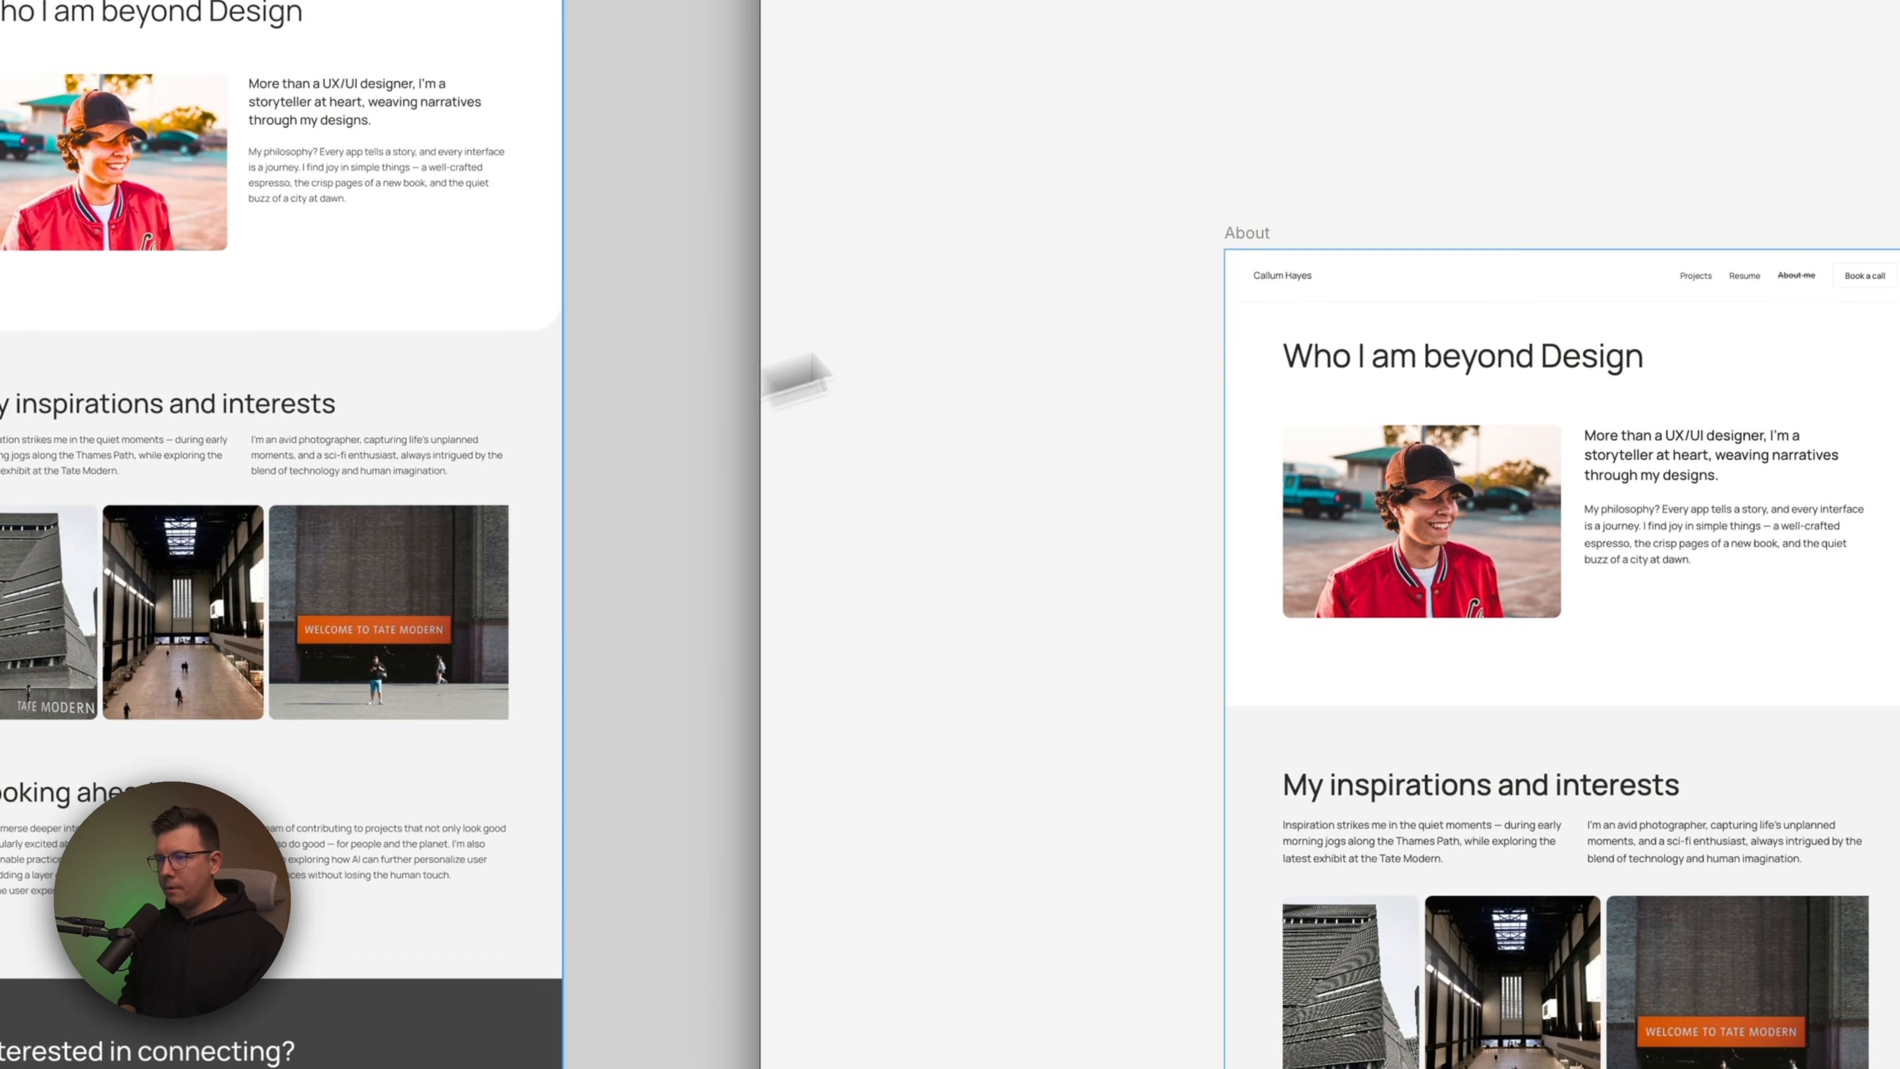
pyautogui.scroll(-8, 1124, 862)
pyautogui.scroll(6, 1124, 862)
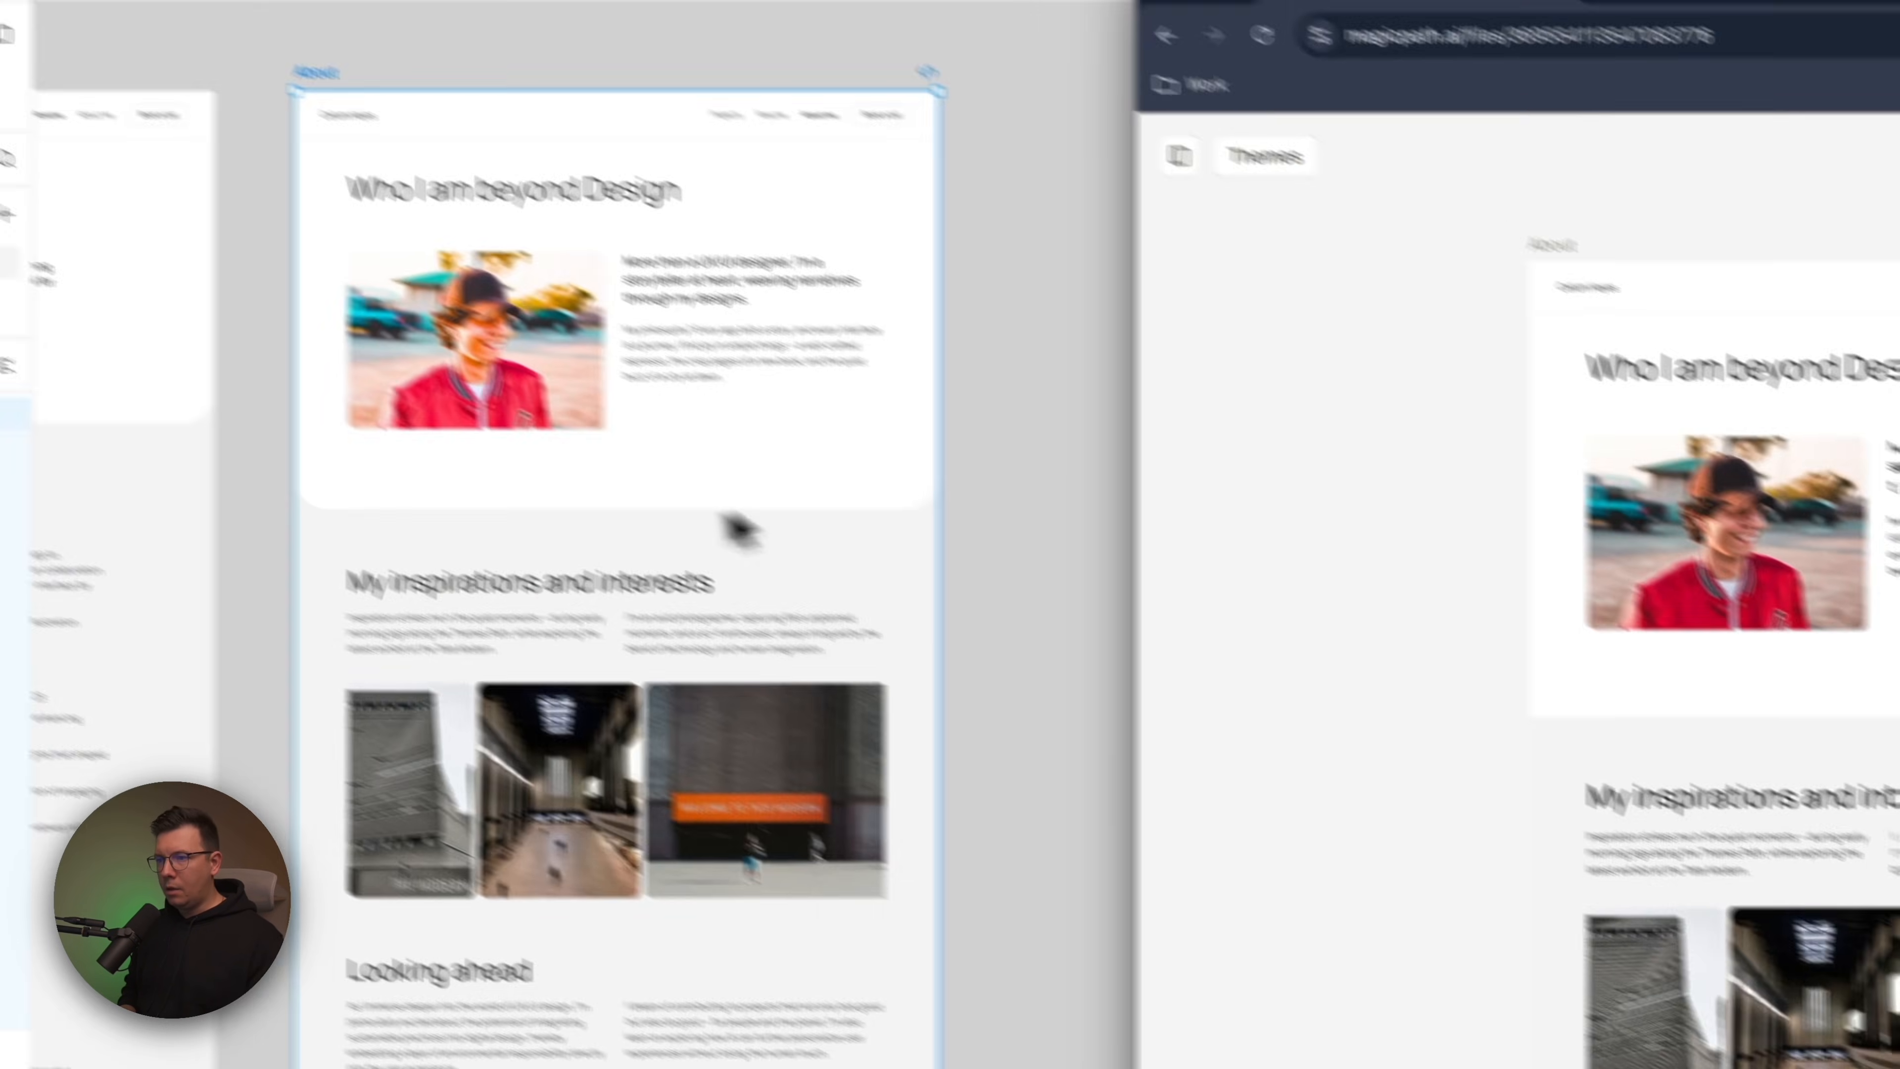
# Select the Intro Section frame of the About page in Figma and show its individual corner radii
pyautogui.click(467, 298)
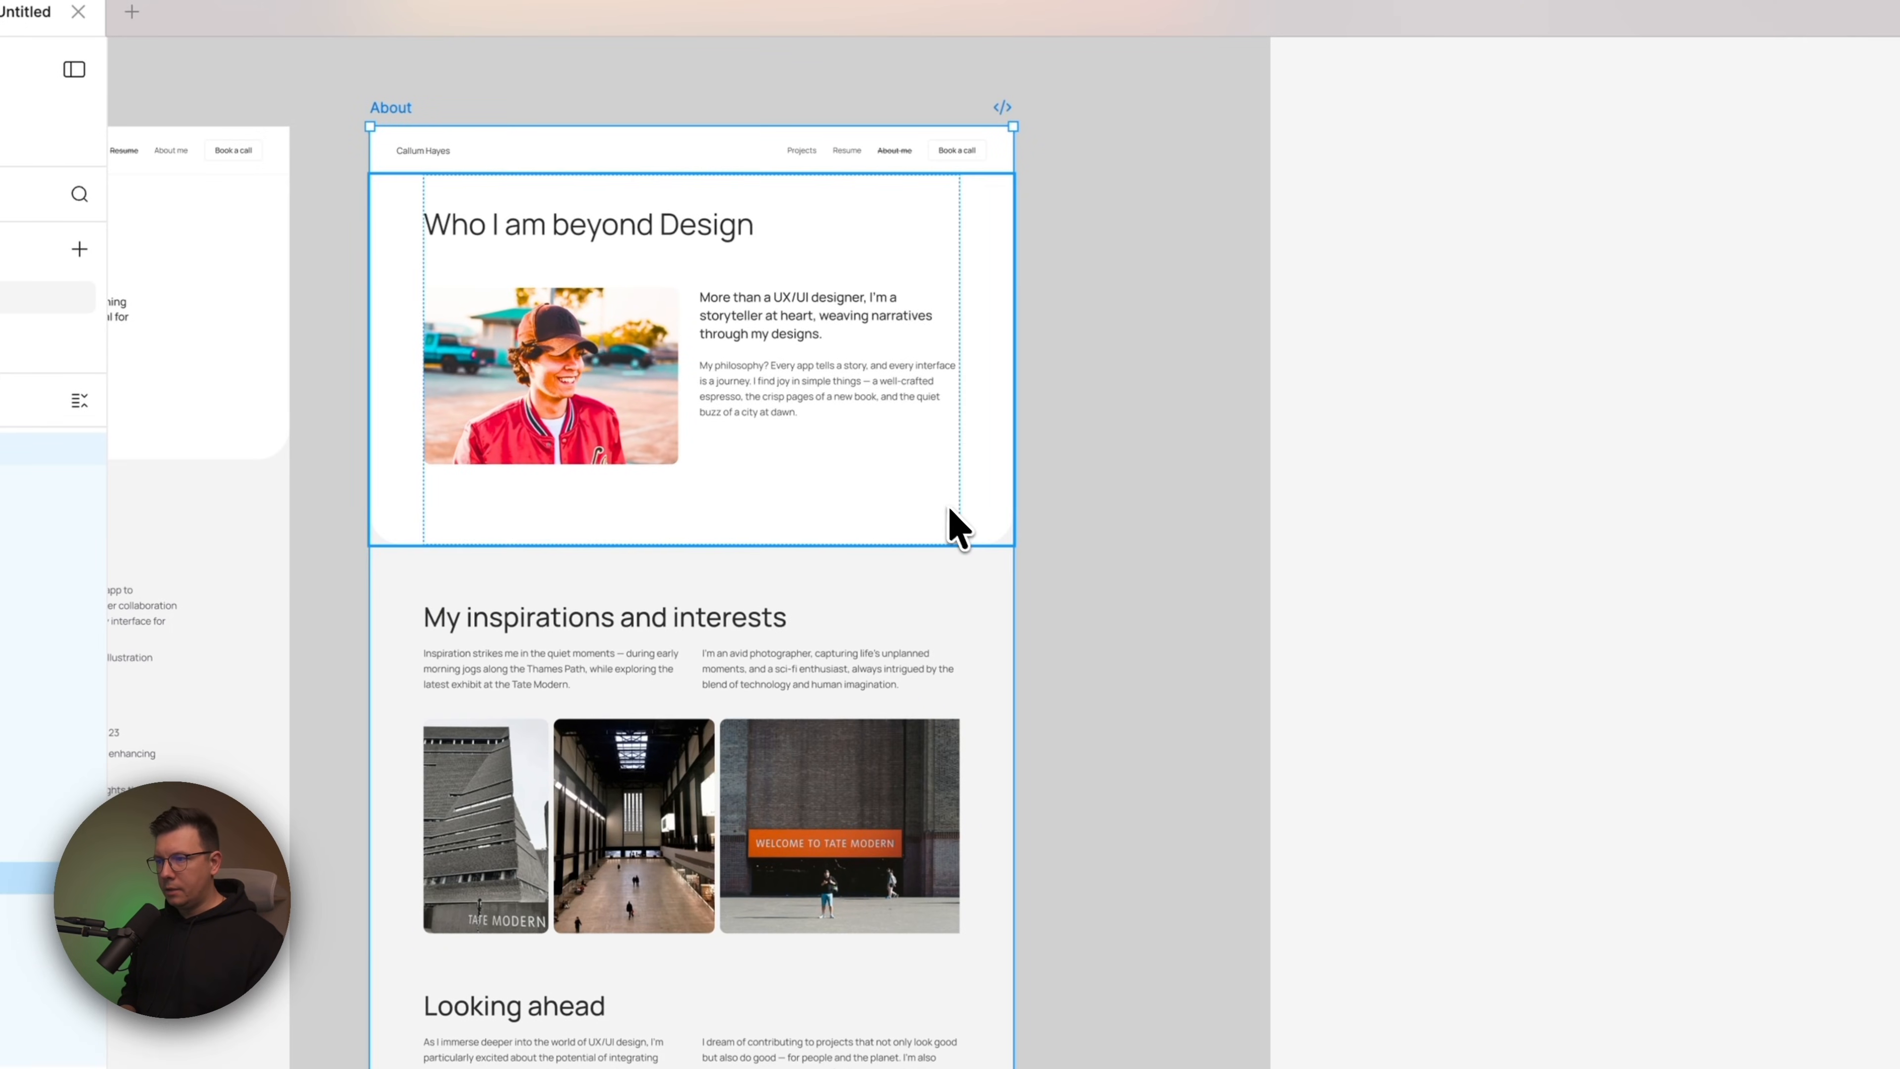
pyautogui.click(954, 512)
pyautogui.click(987, 524)
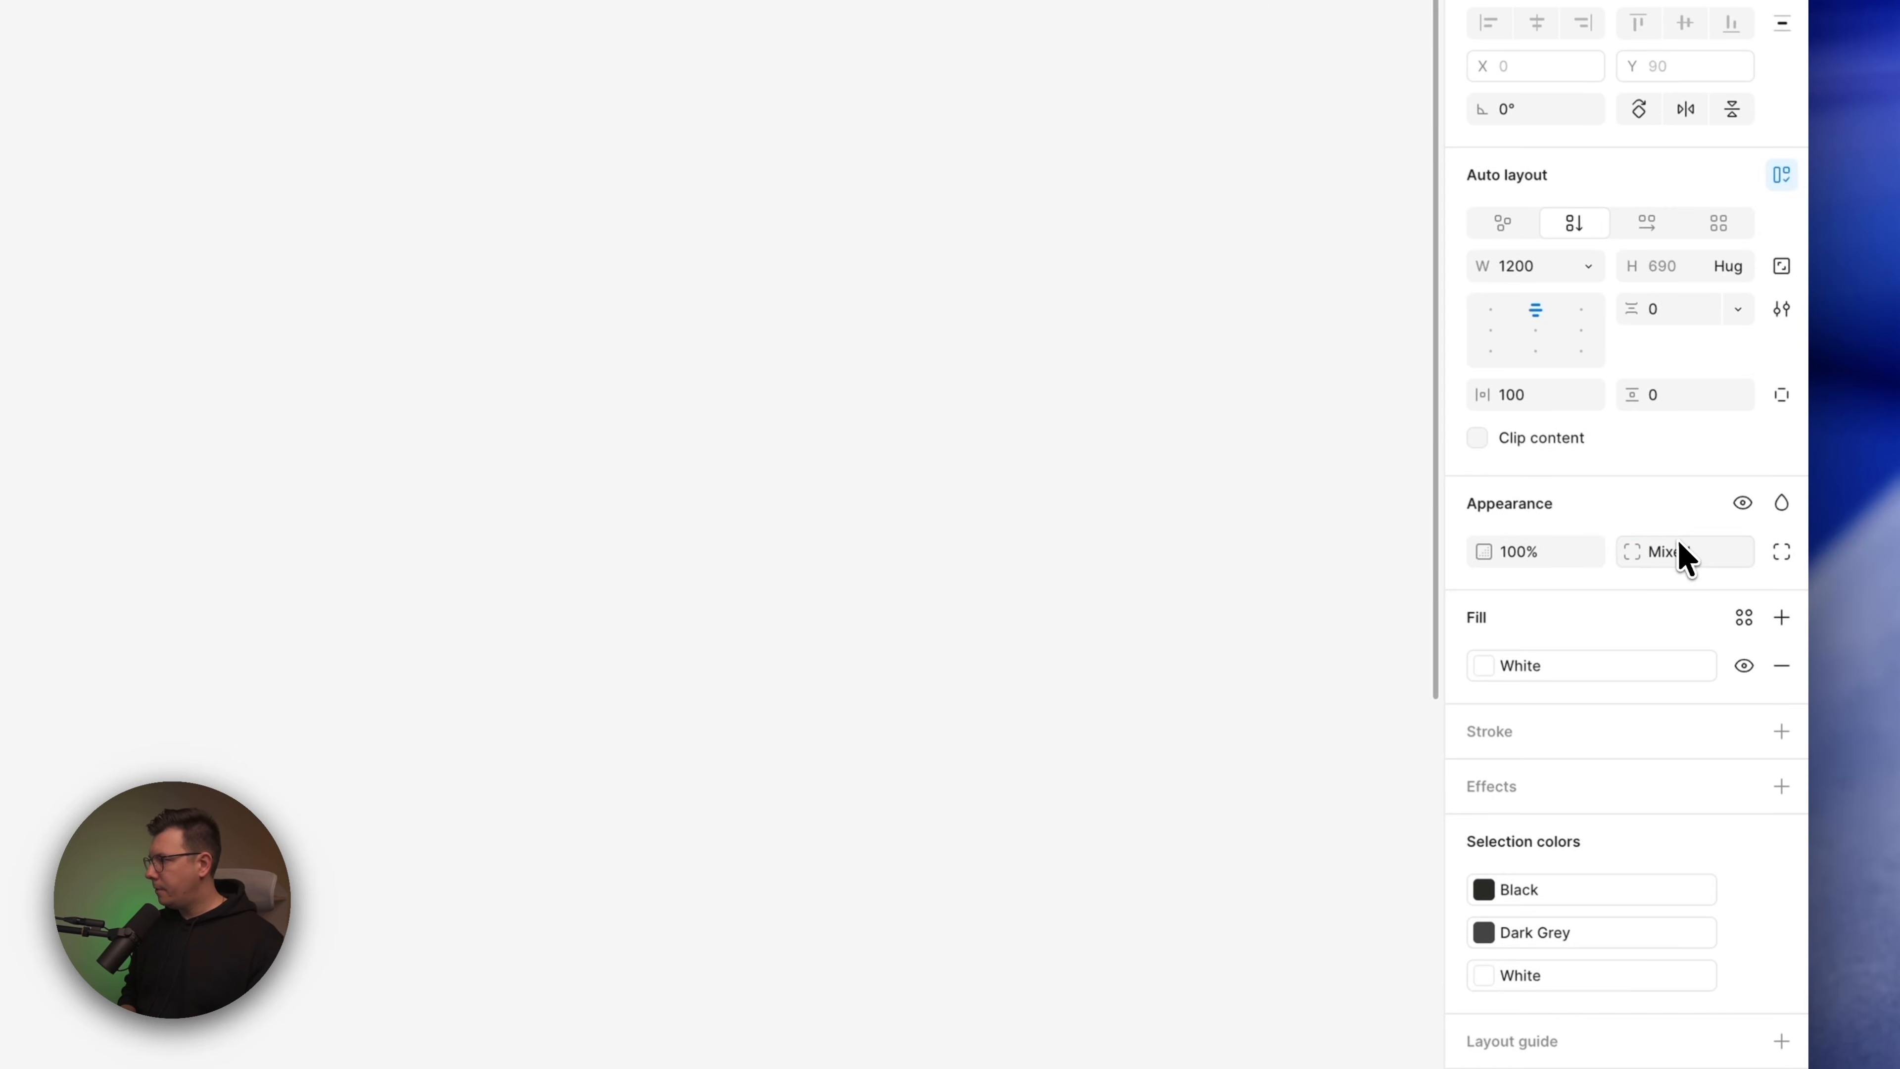
pyautogui.click(1781, 551)
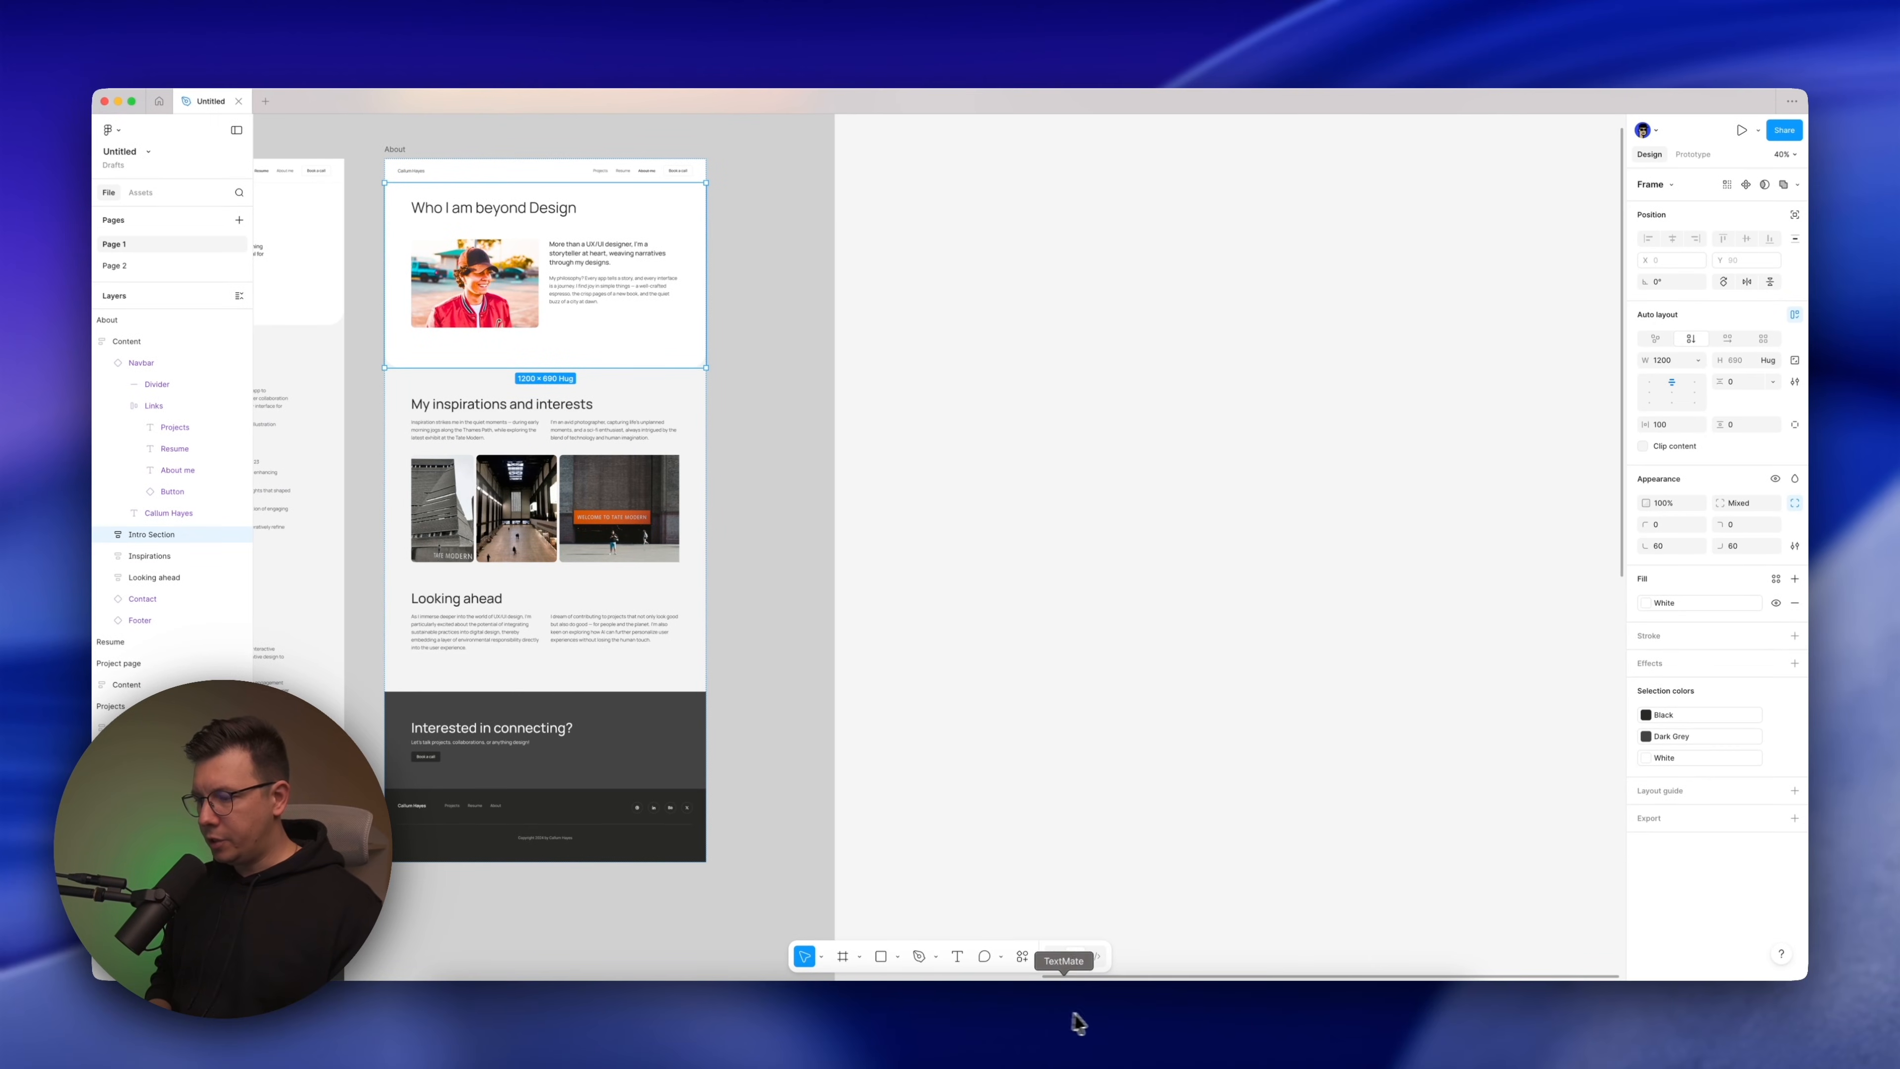
# In MagicPath, round both bottom corners of the About page's white intro section to match Figma's 60 radius and save the edit
pyautogui.click(1097, 1022)
pyautogui.click(1251, 457)
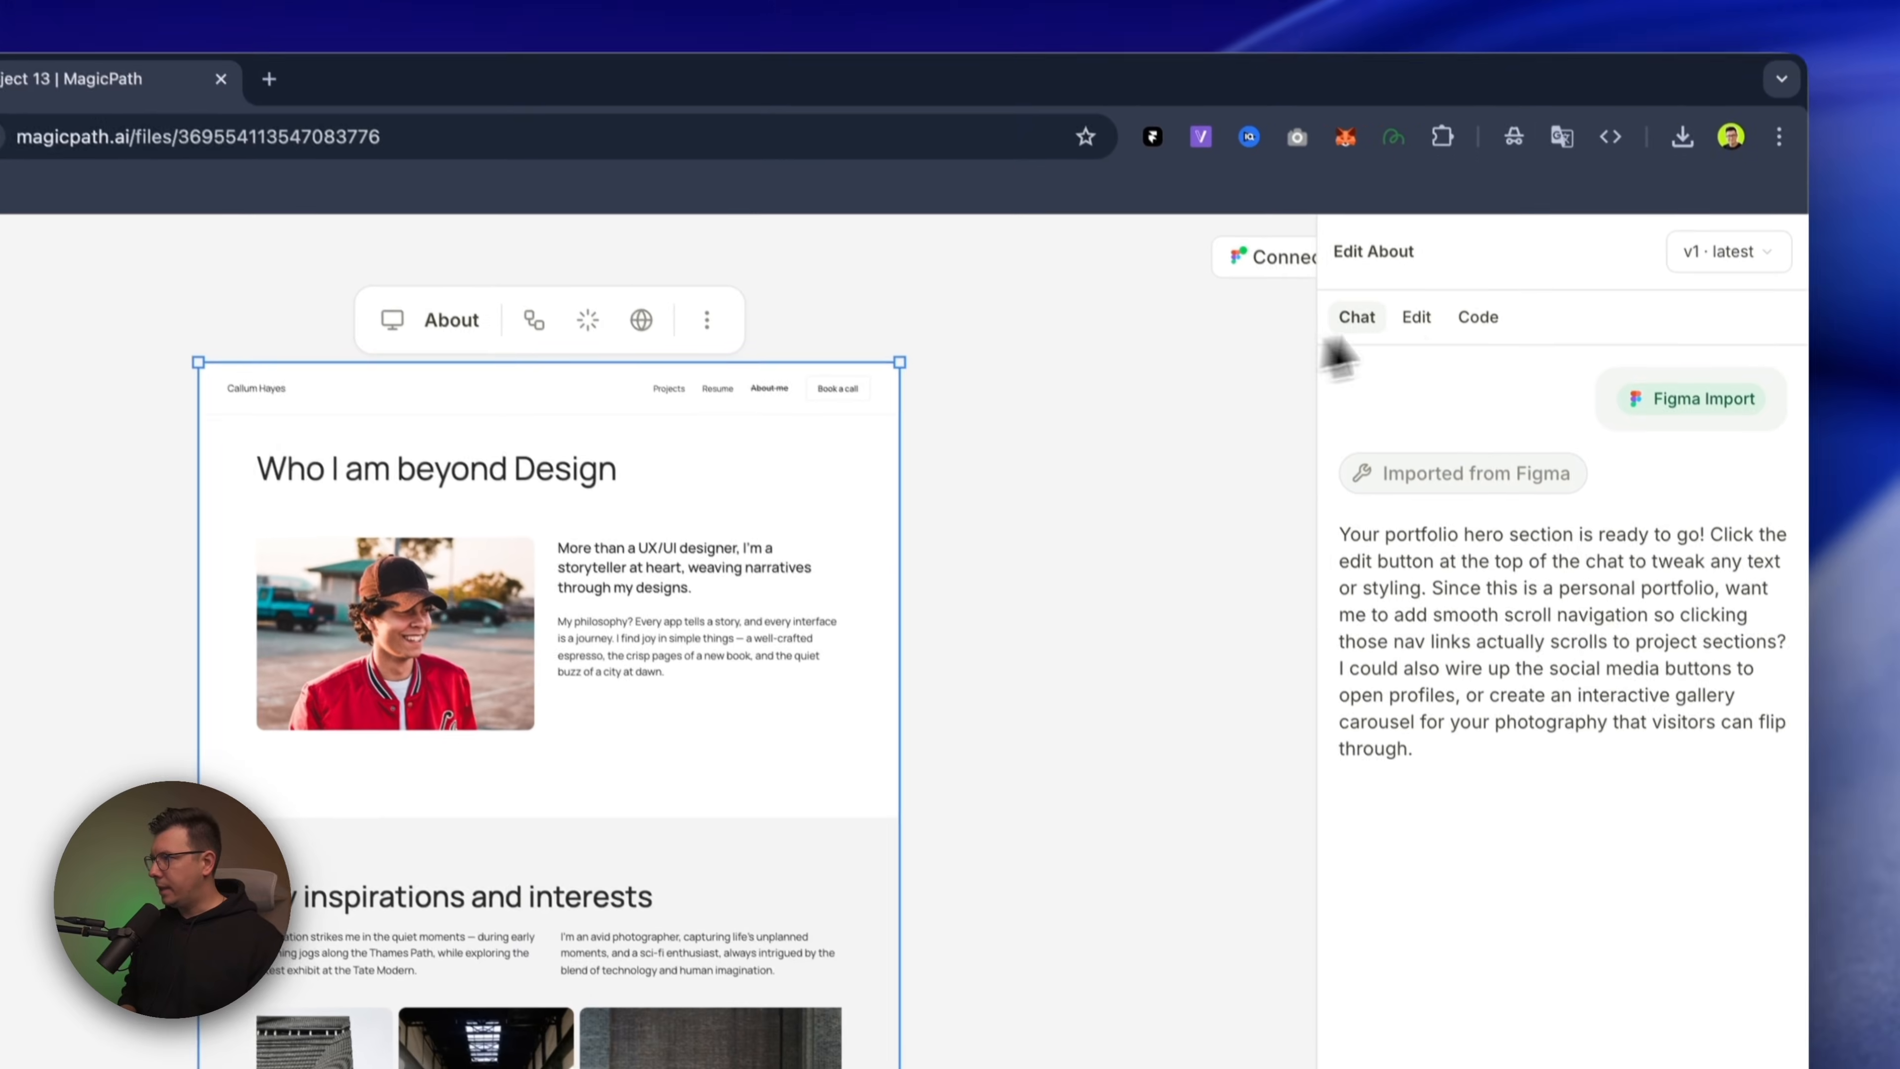
pyautogui.click(1611, 221)
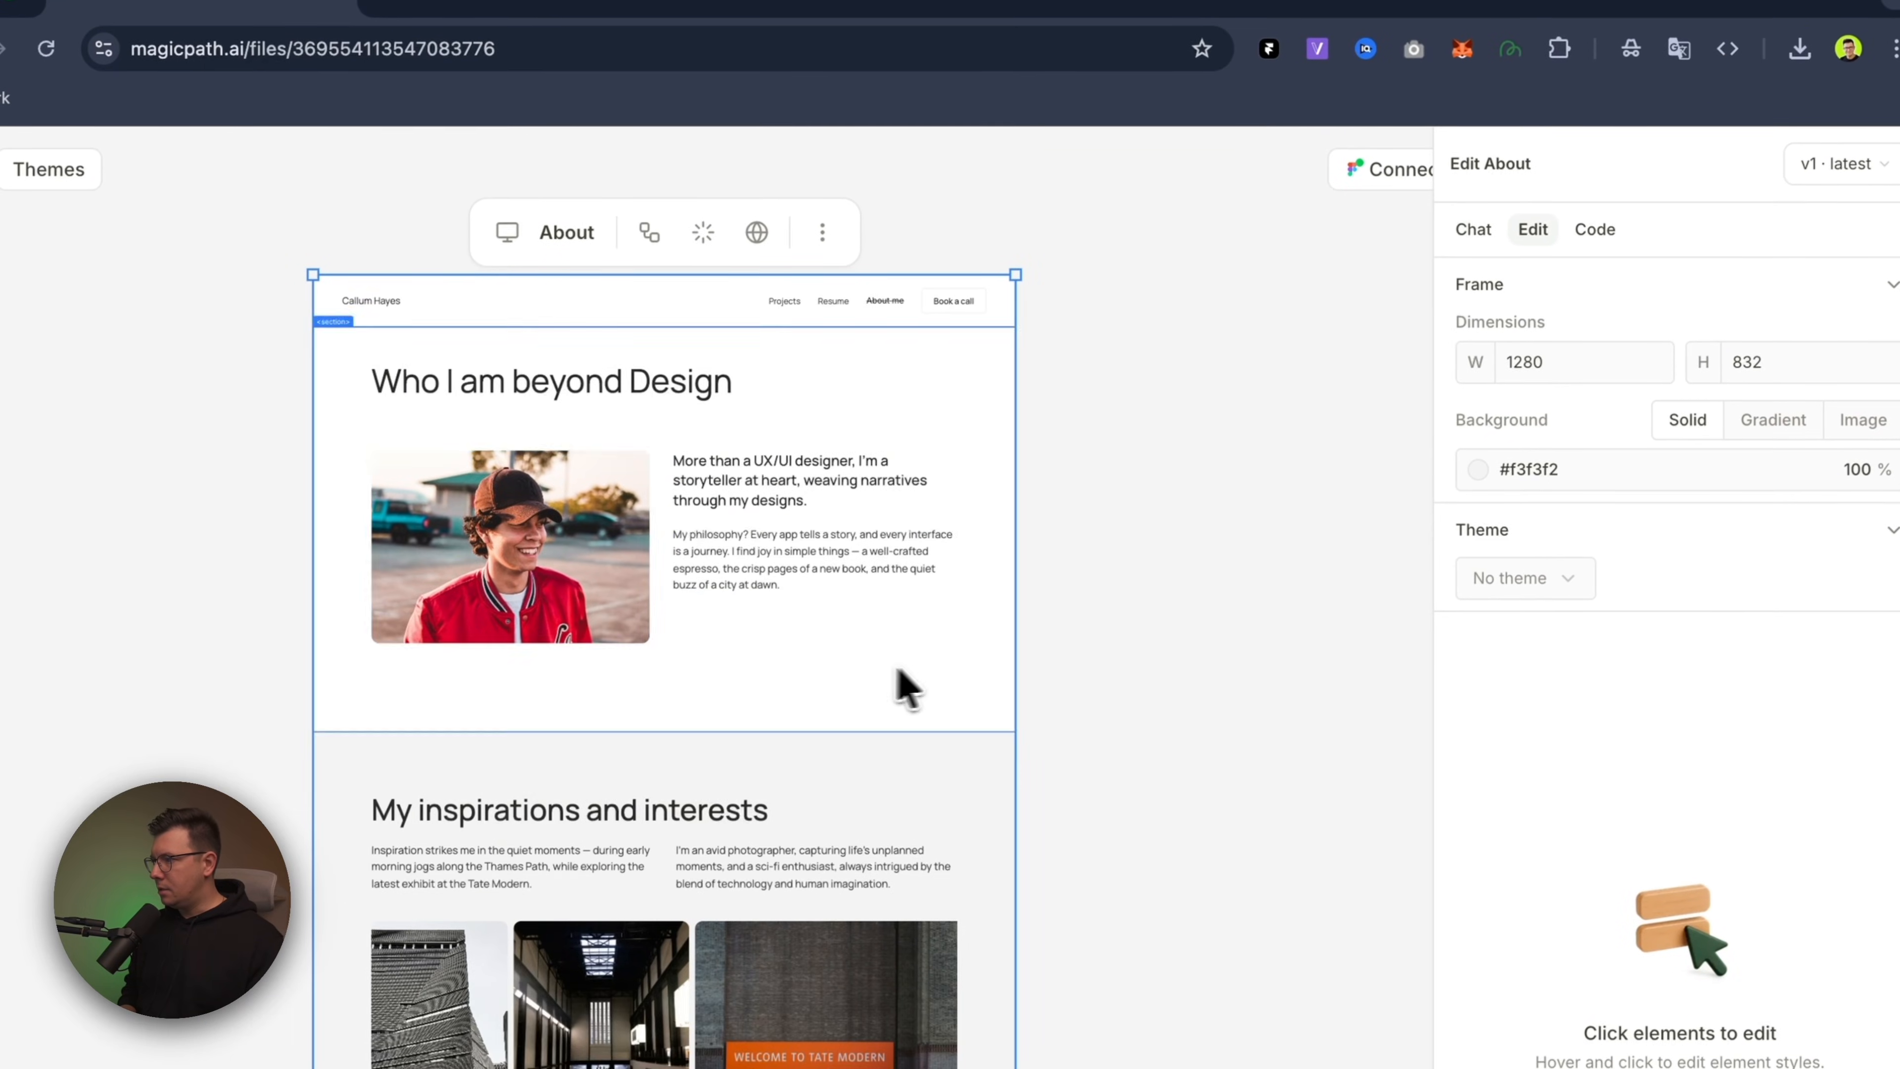
pyautogui.click(971, 707)
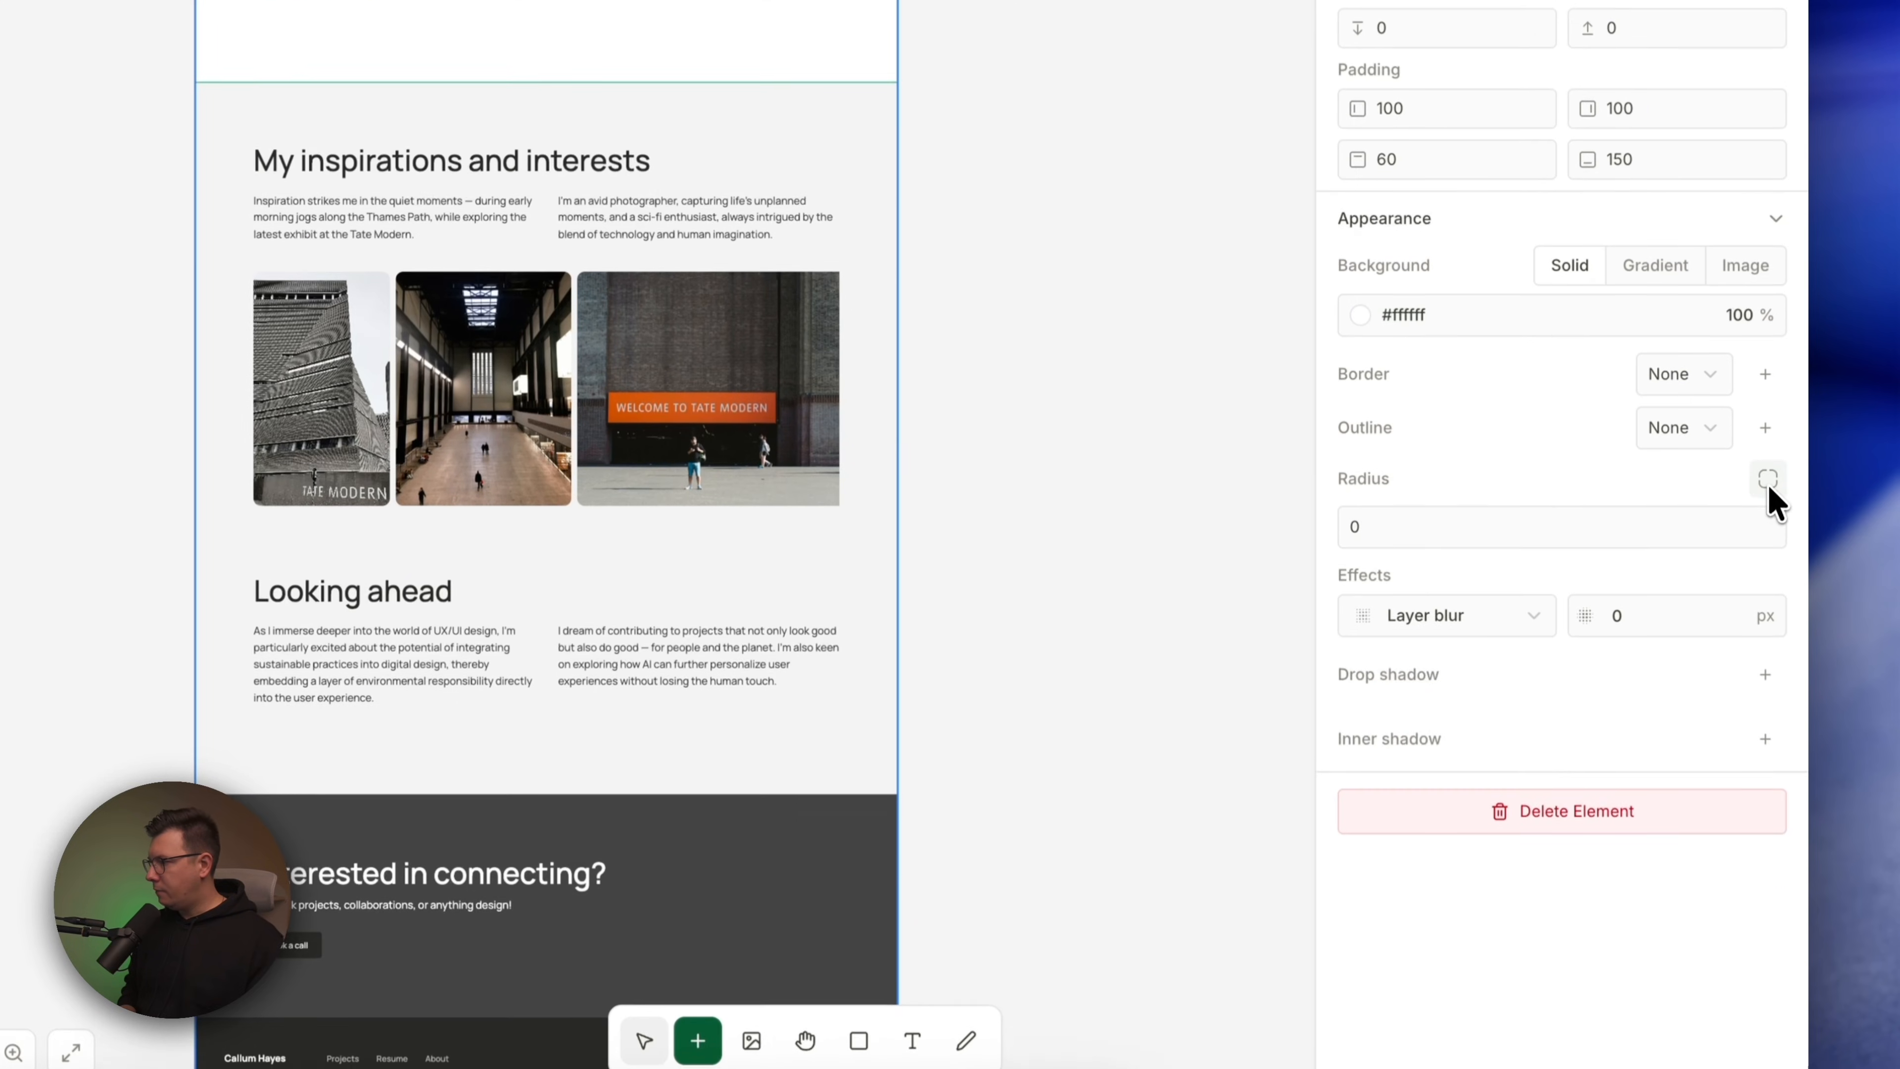
pyautogui.click(1768, 749)
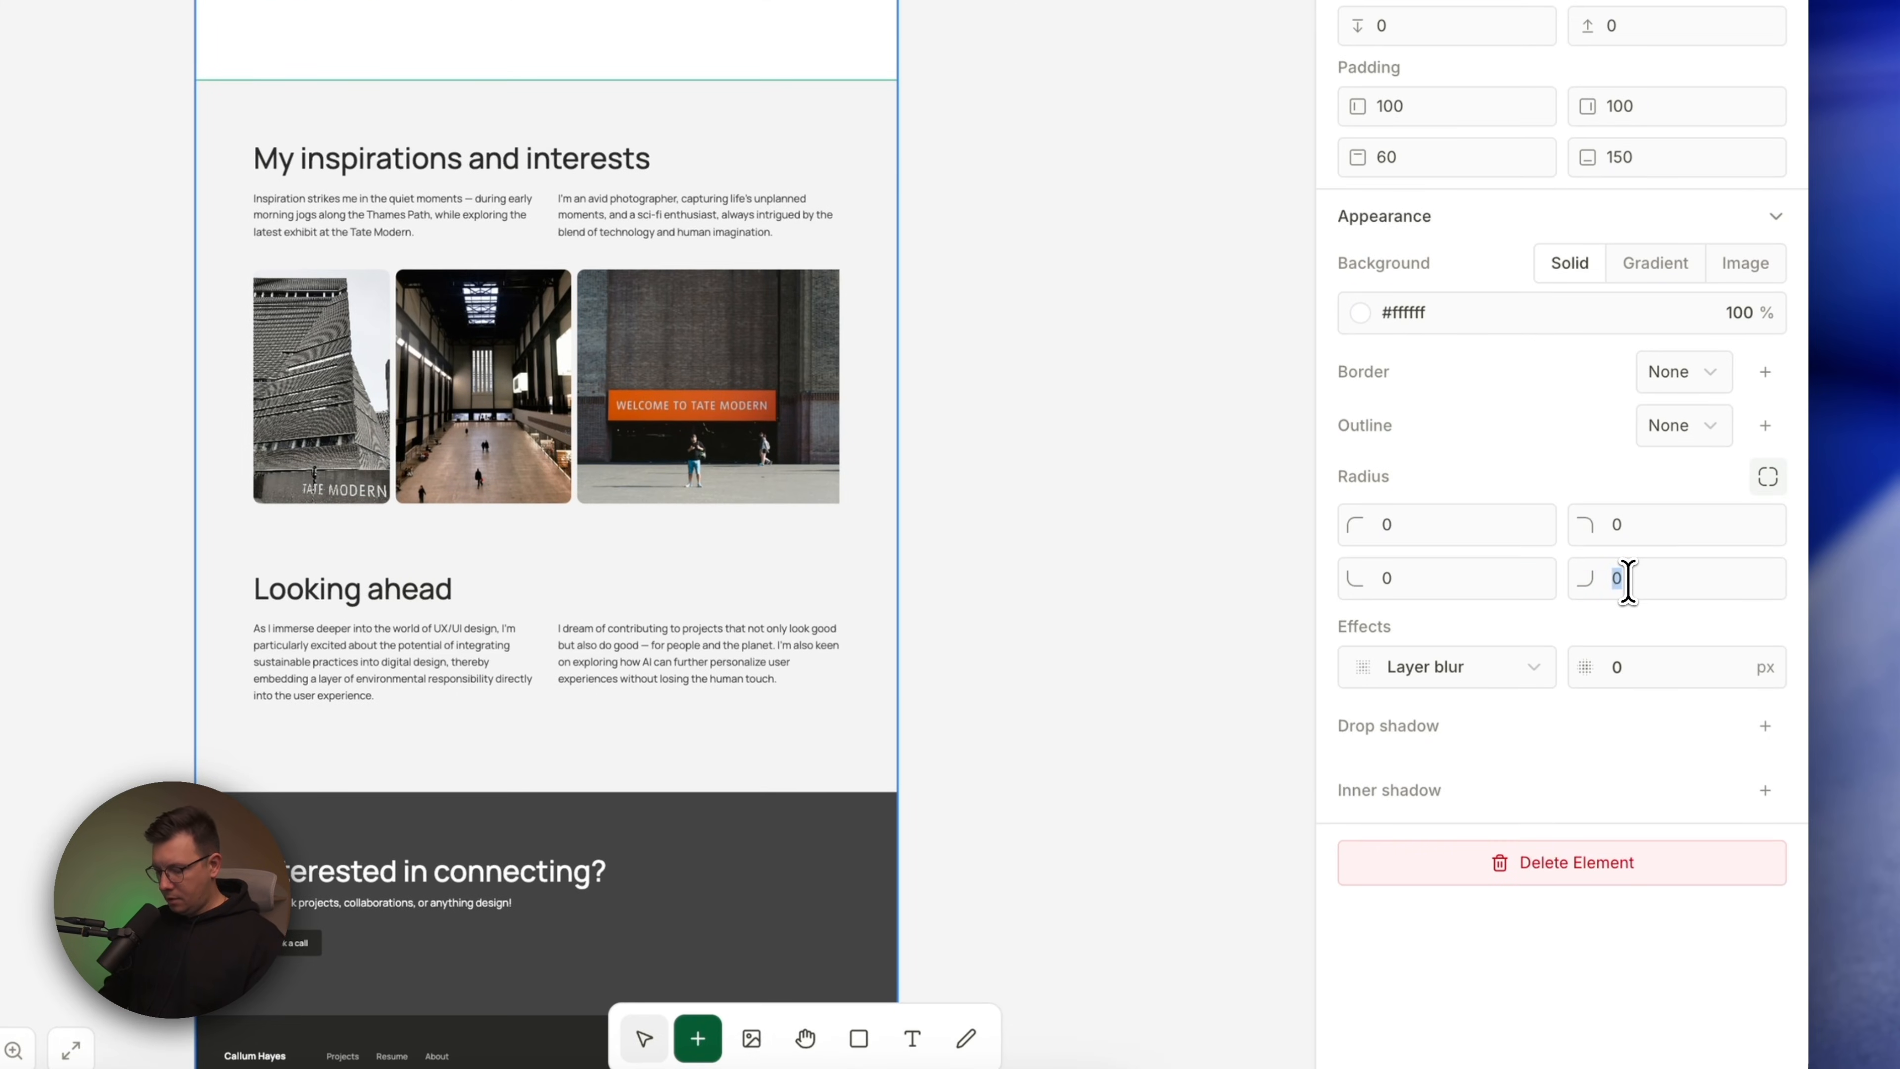
pyautogui.click(1398, 578)
pyautogui.scroll(1, 1398, 580)
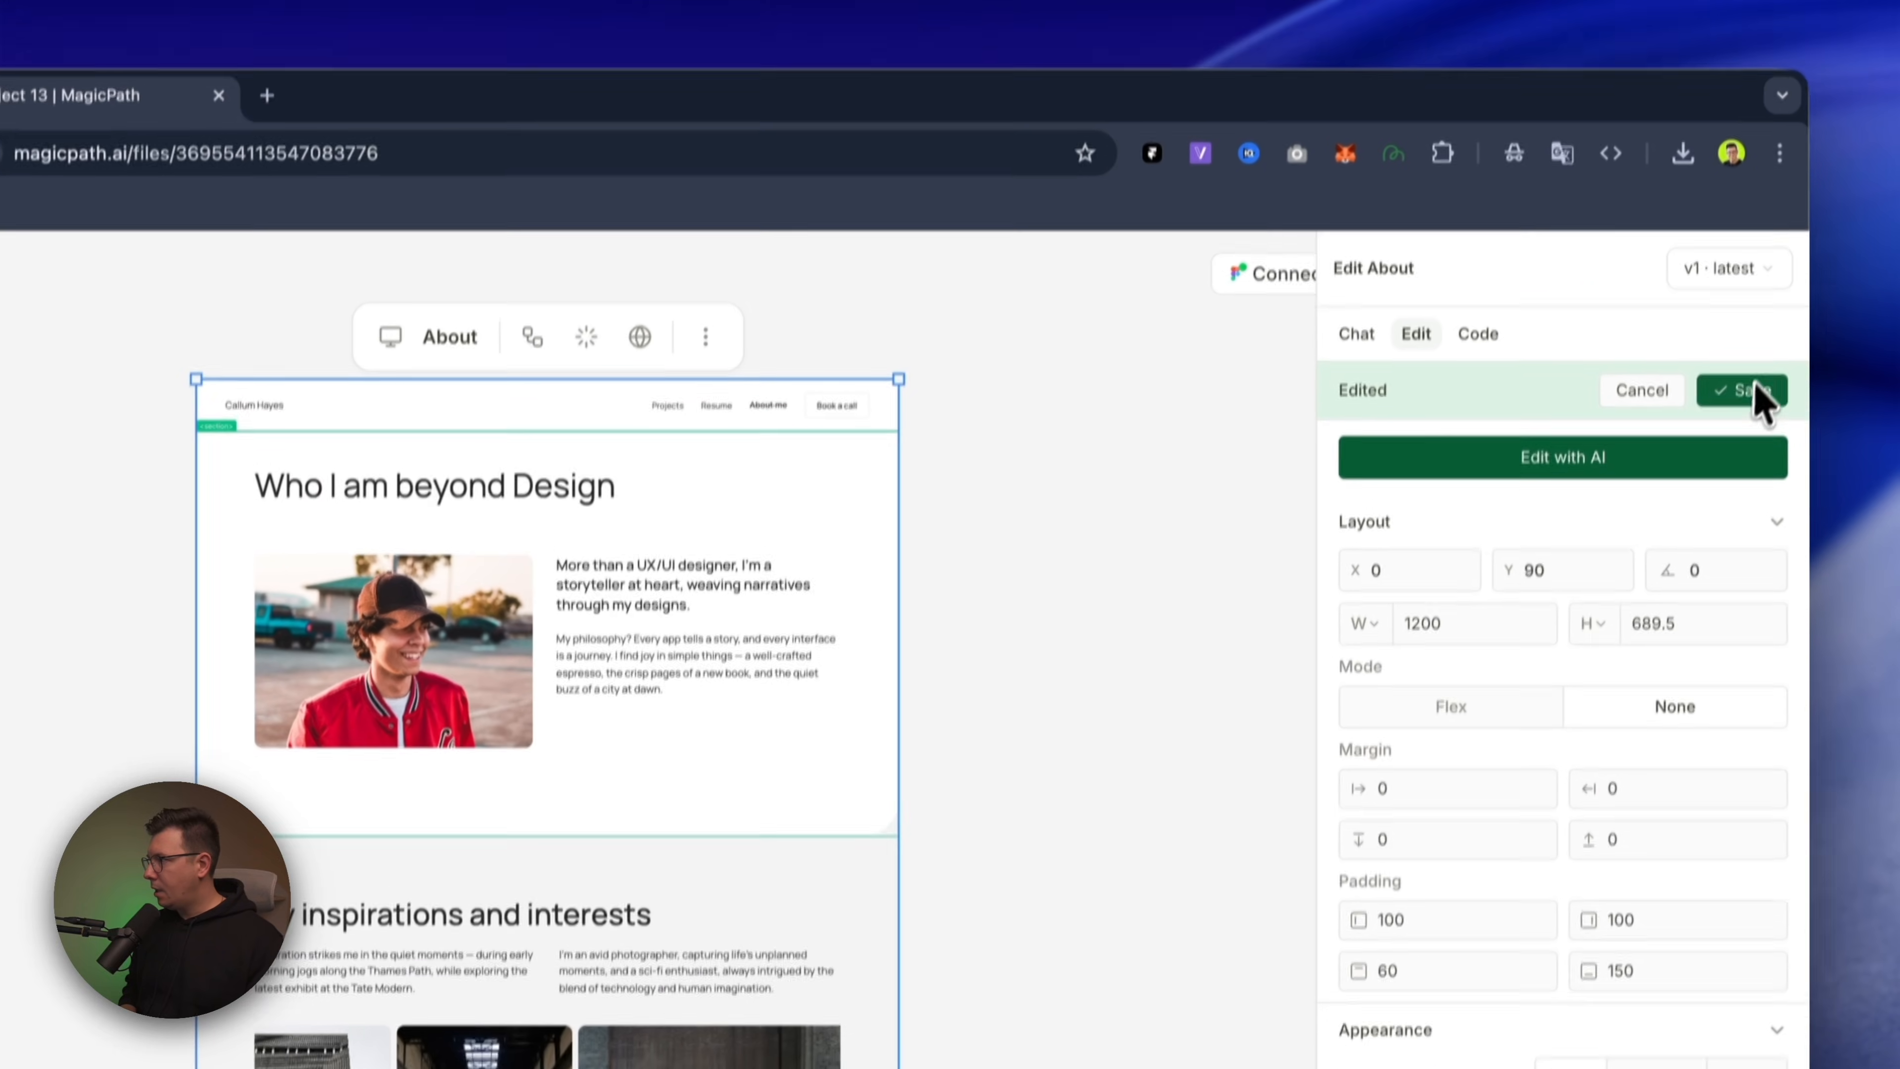
pyautogui.click(1754, 390)
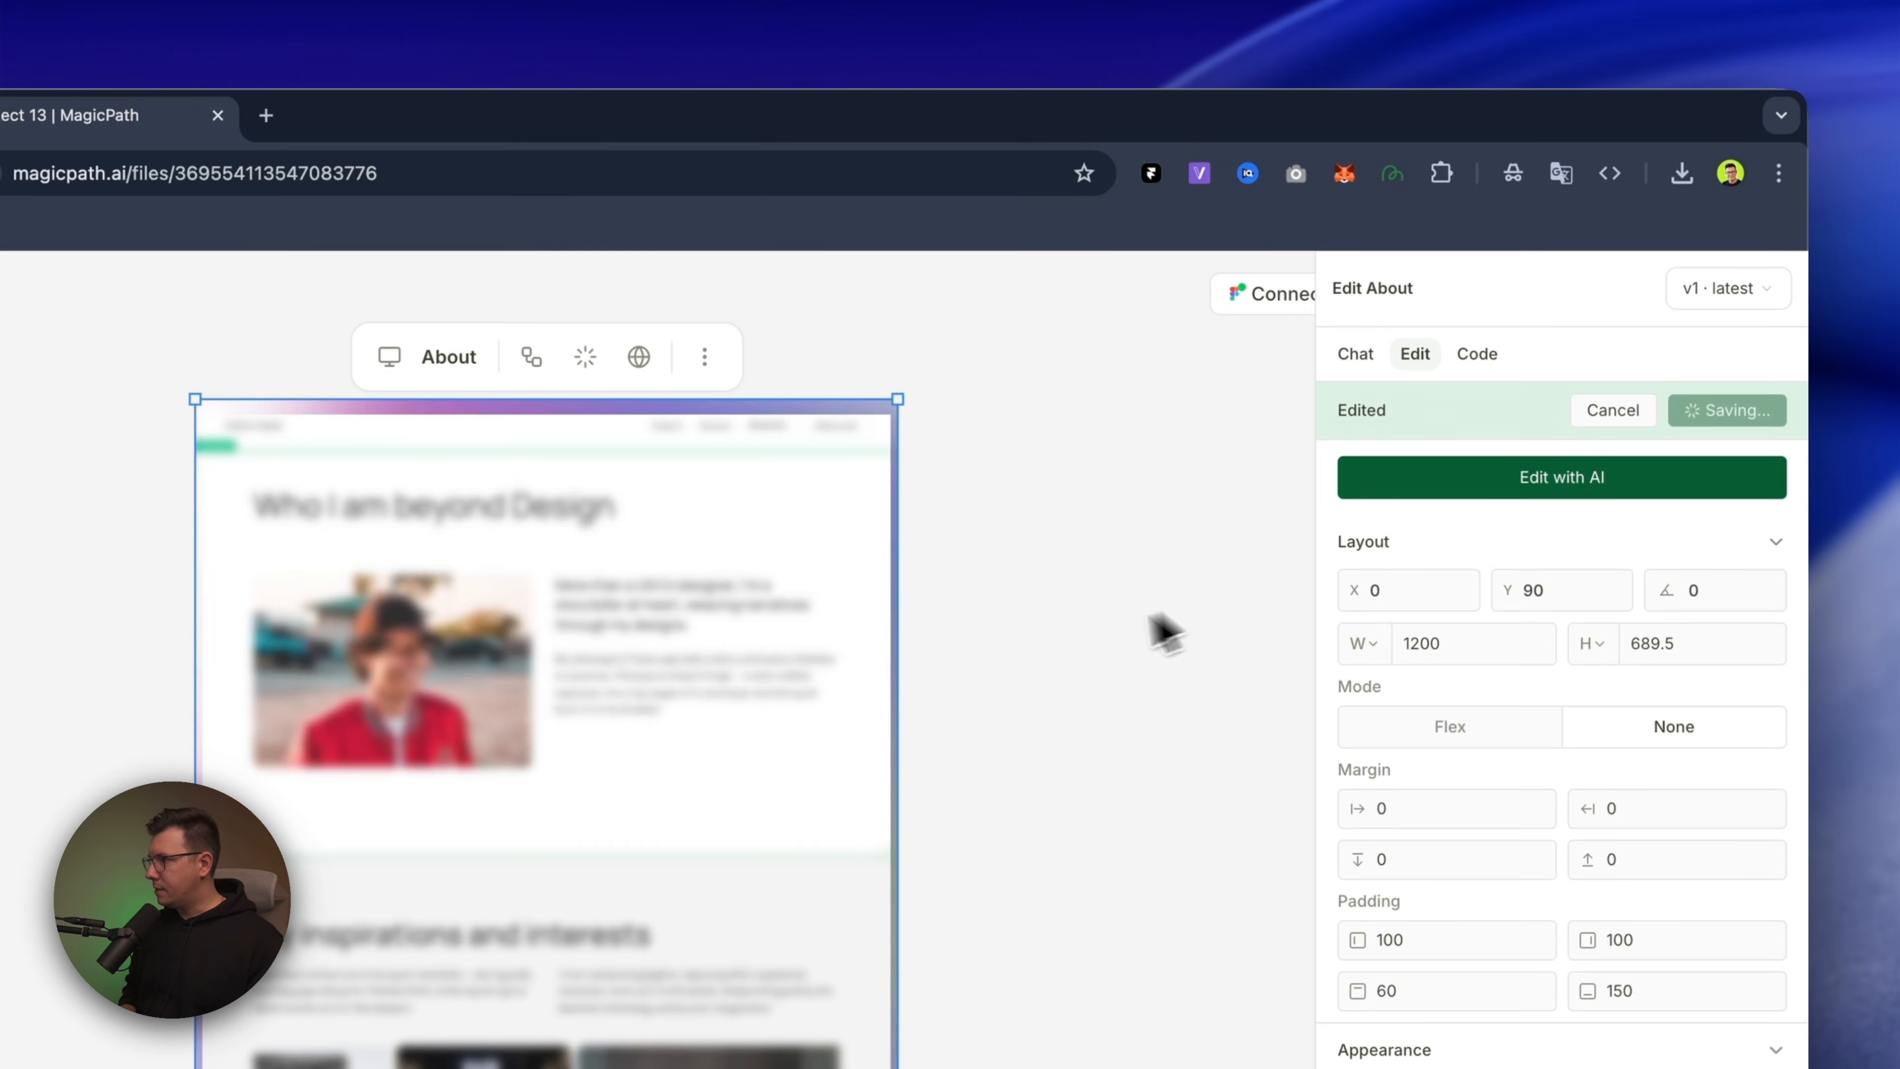
# Enlarge the MagicPath browser window and preview the Home page, looking through it down to the Expert feedback section
pyautogui.hscroll(-17, 223, 607)
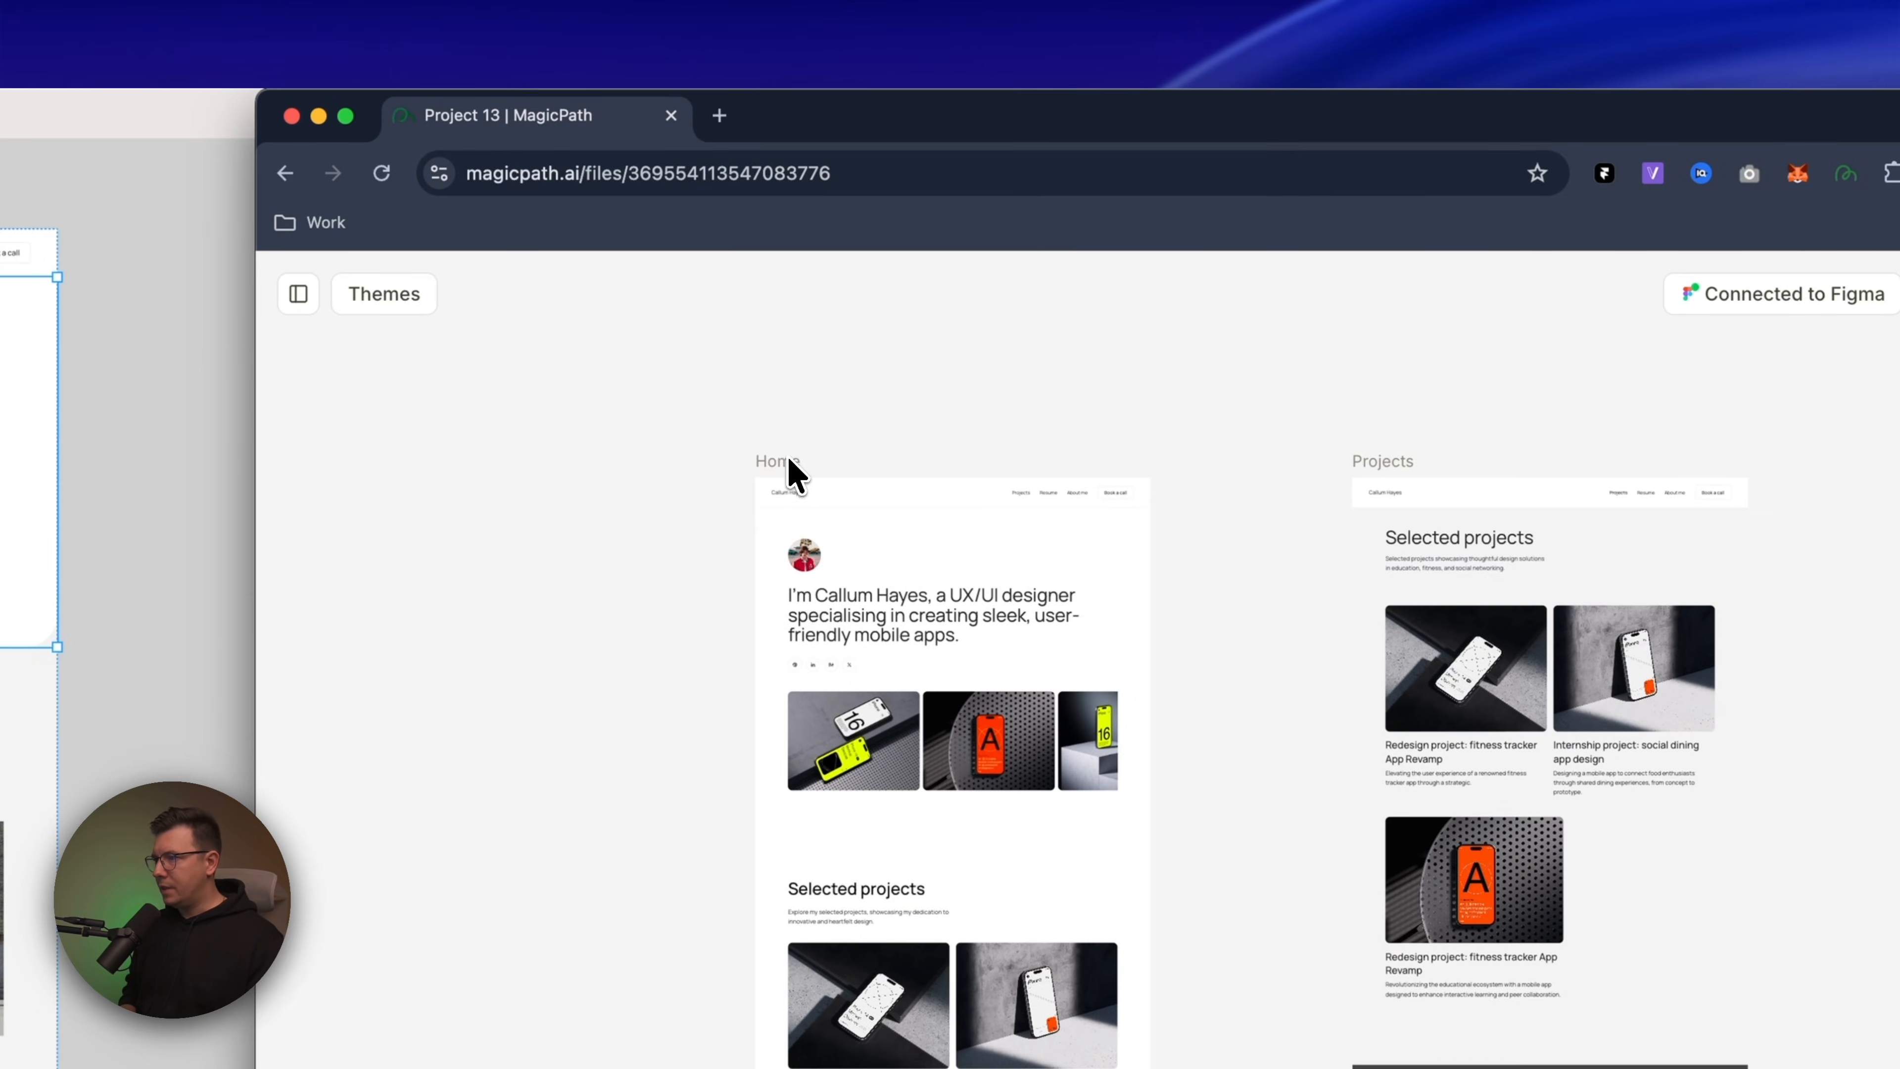
pyautogui.doubleClick(832, 113)
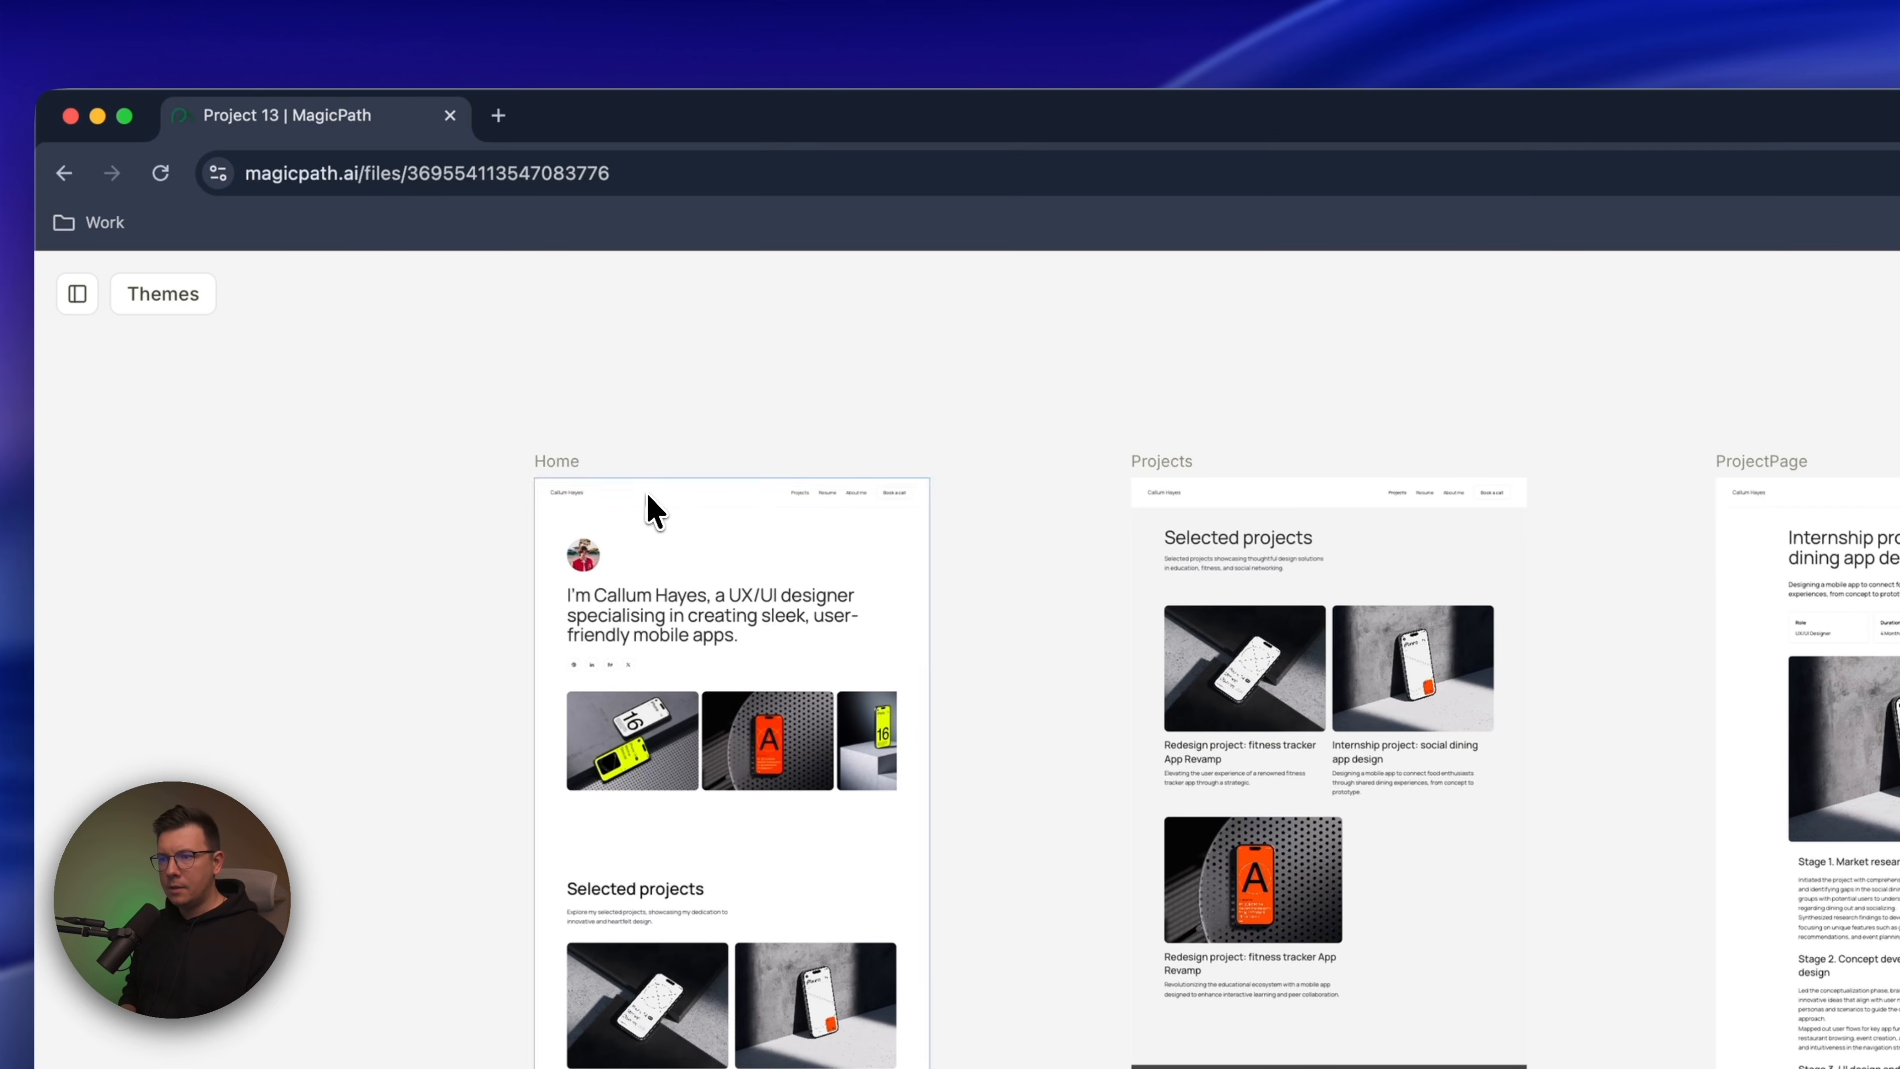
pyautogui.click(655, 512)
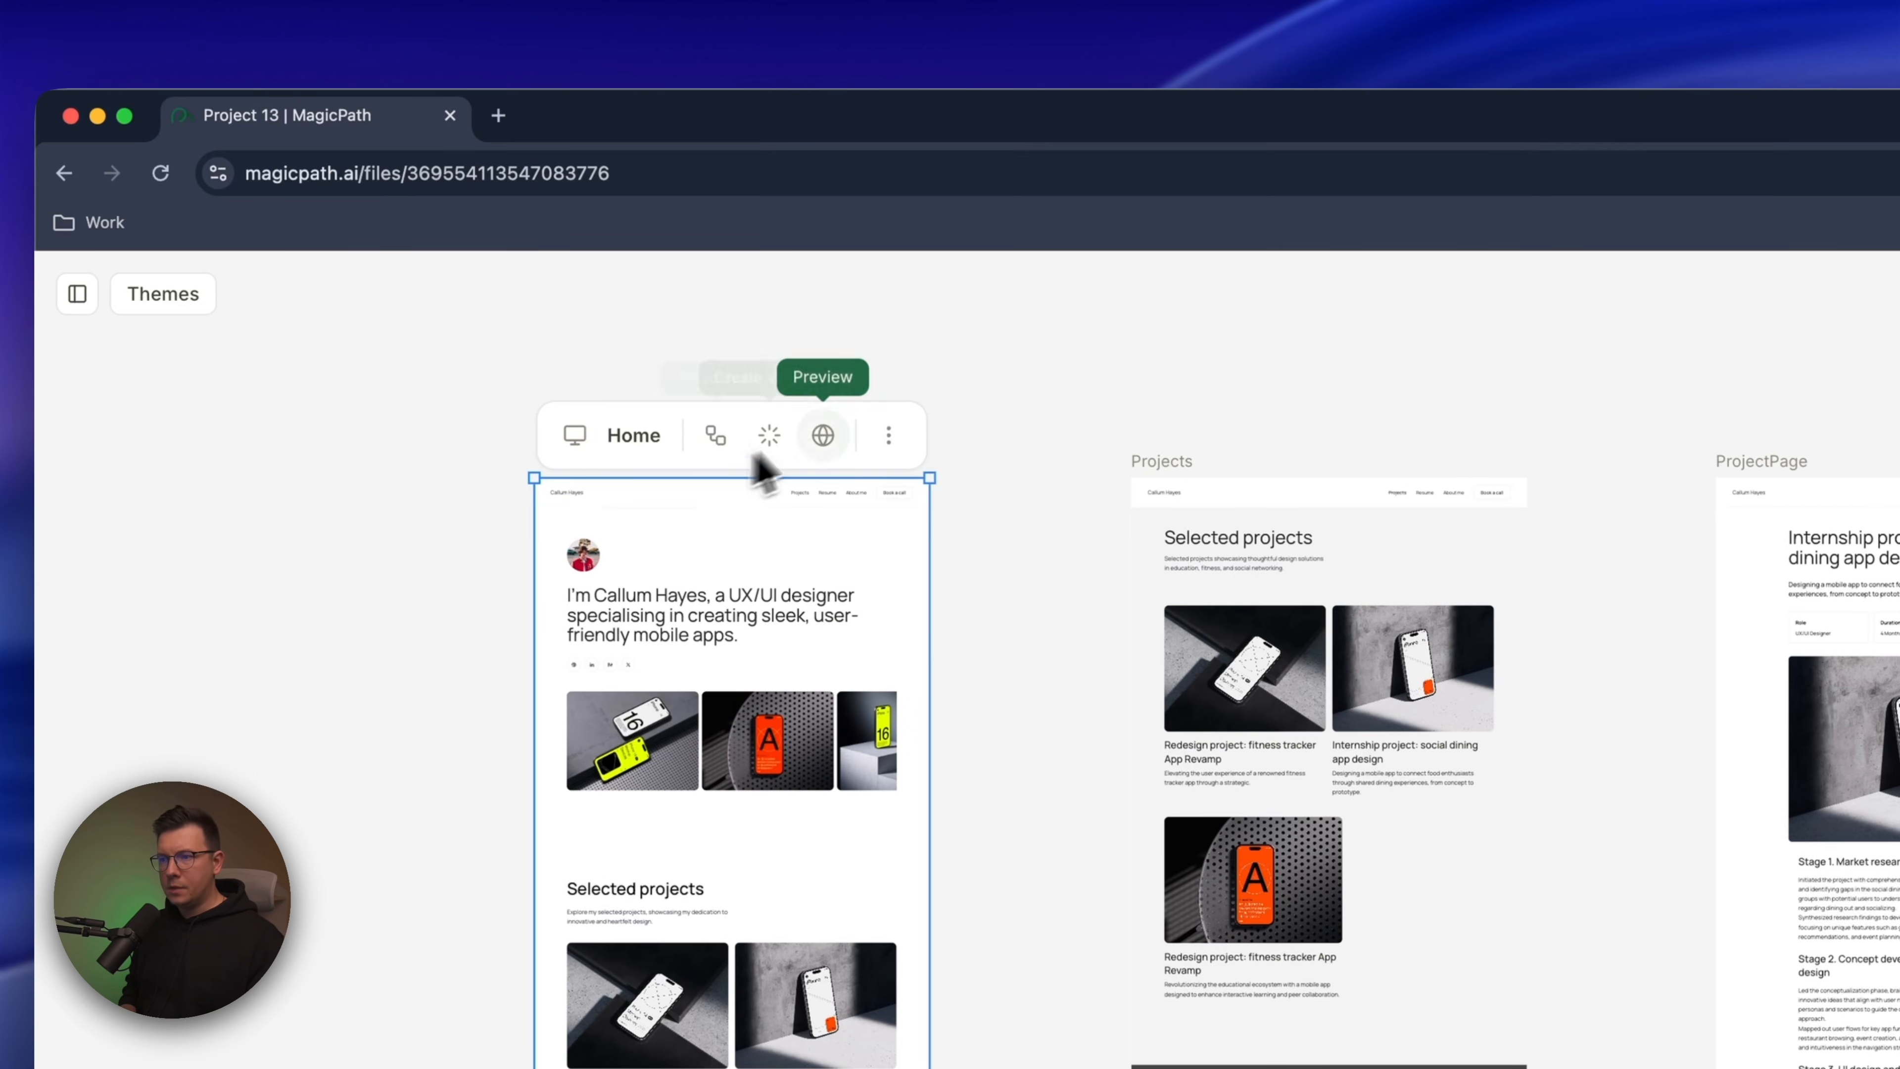
pyautogui.click(823, 435)
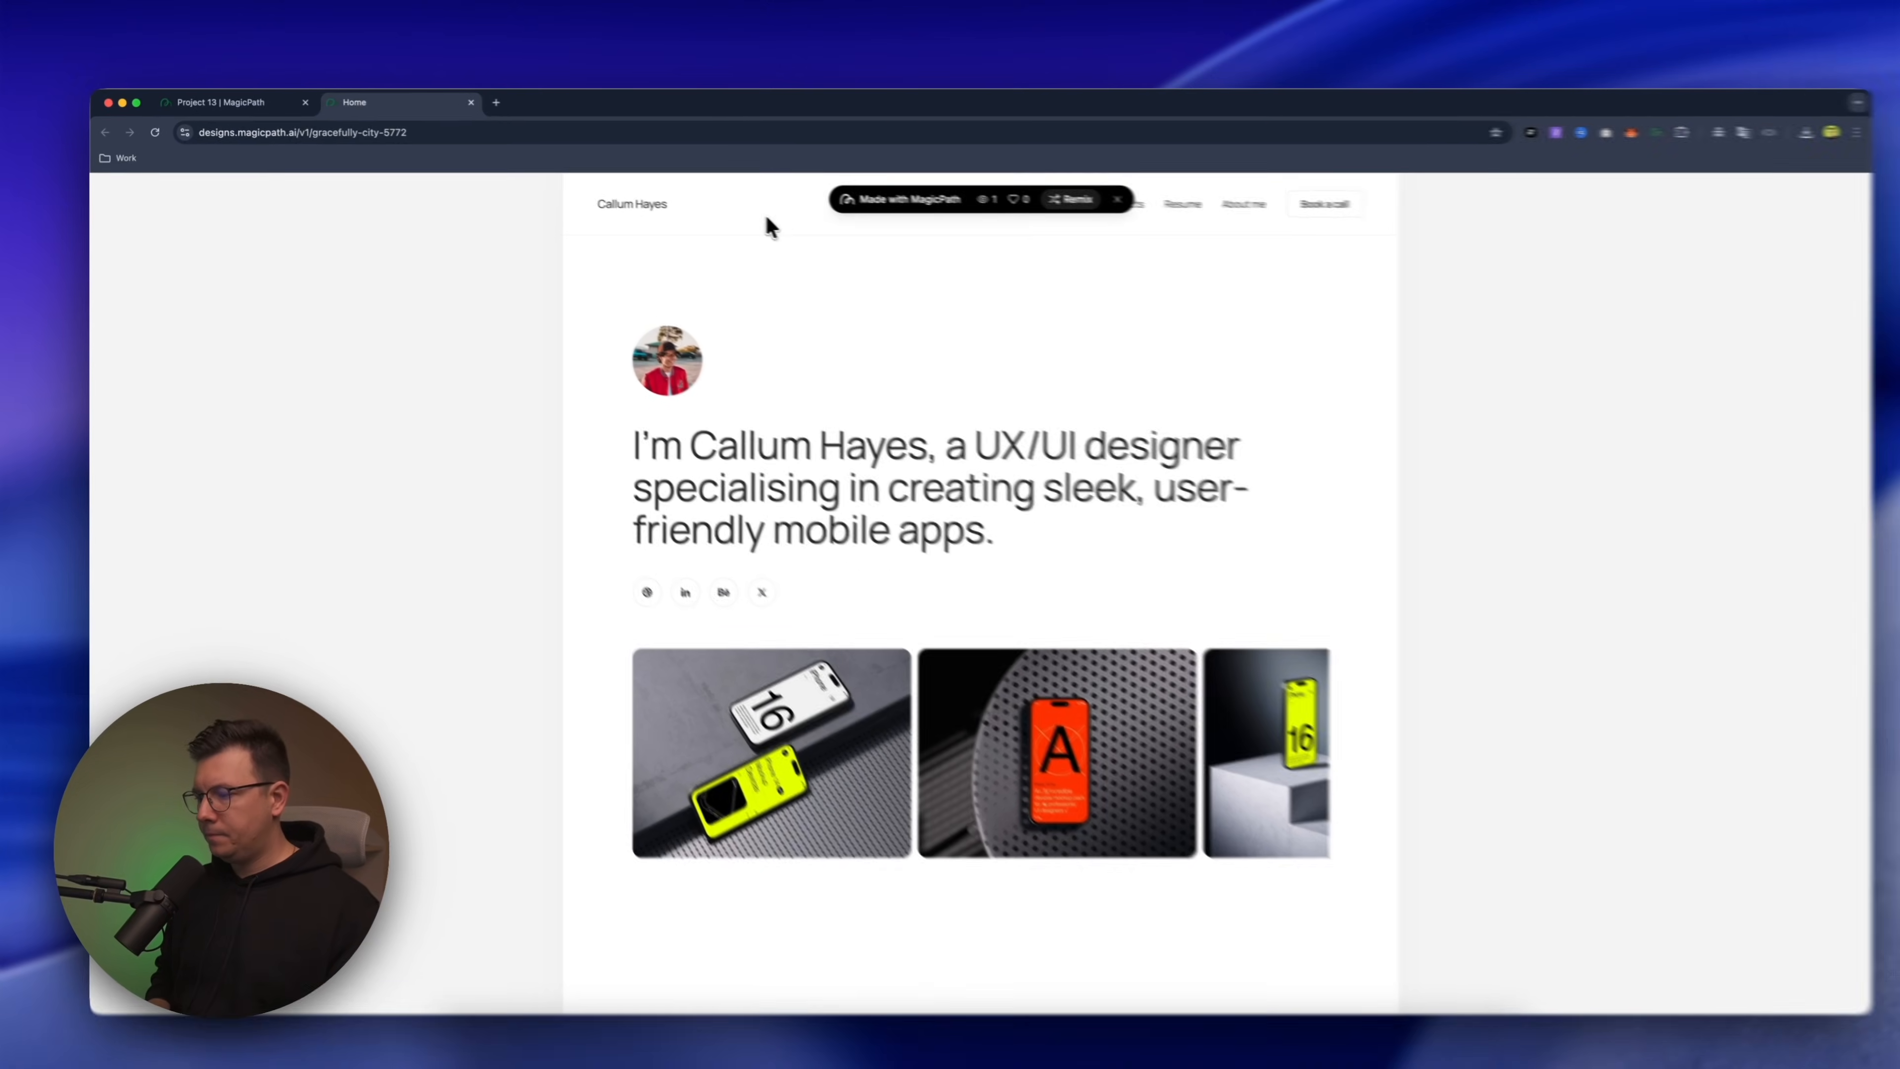
pyautogui.scroll(-5, 926, 442)
pyautogui.scroll(-15, 928, 446)
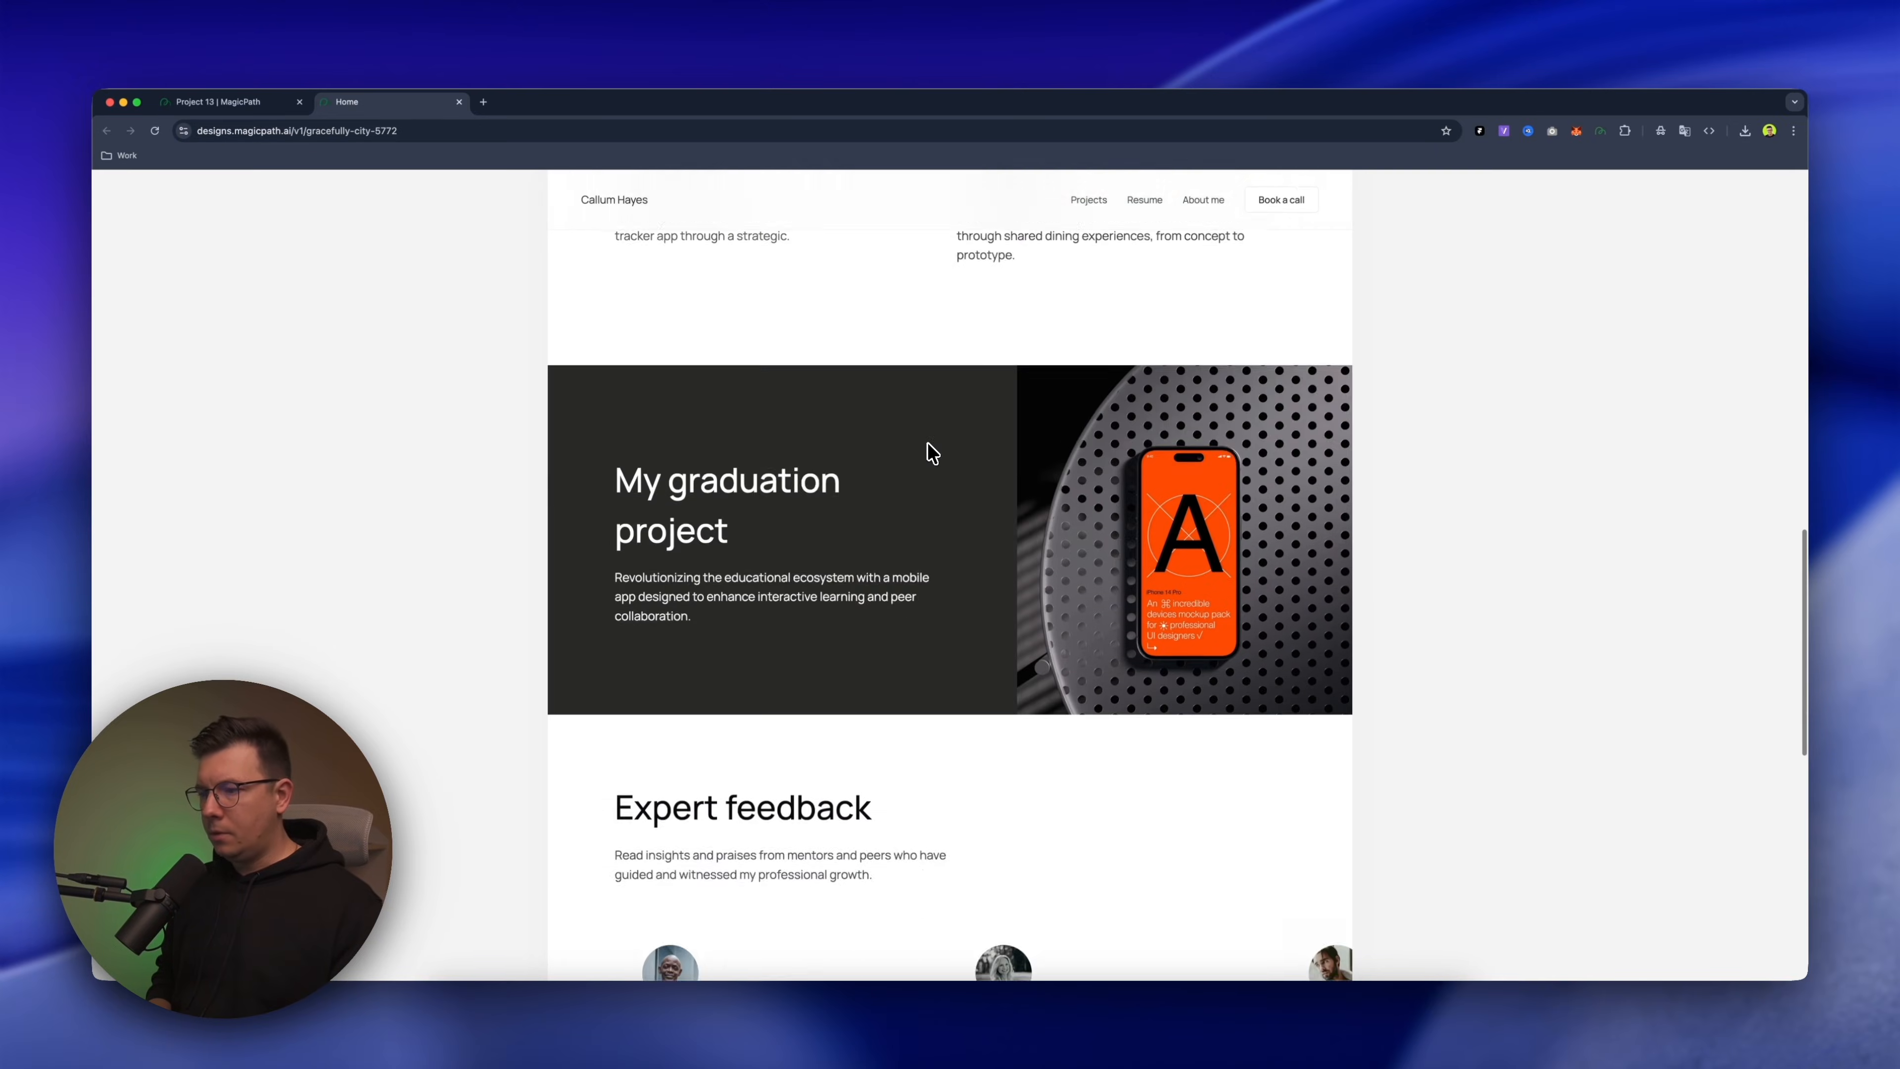
pyautogui.scroll(20, 927, 443)
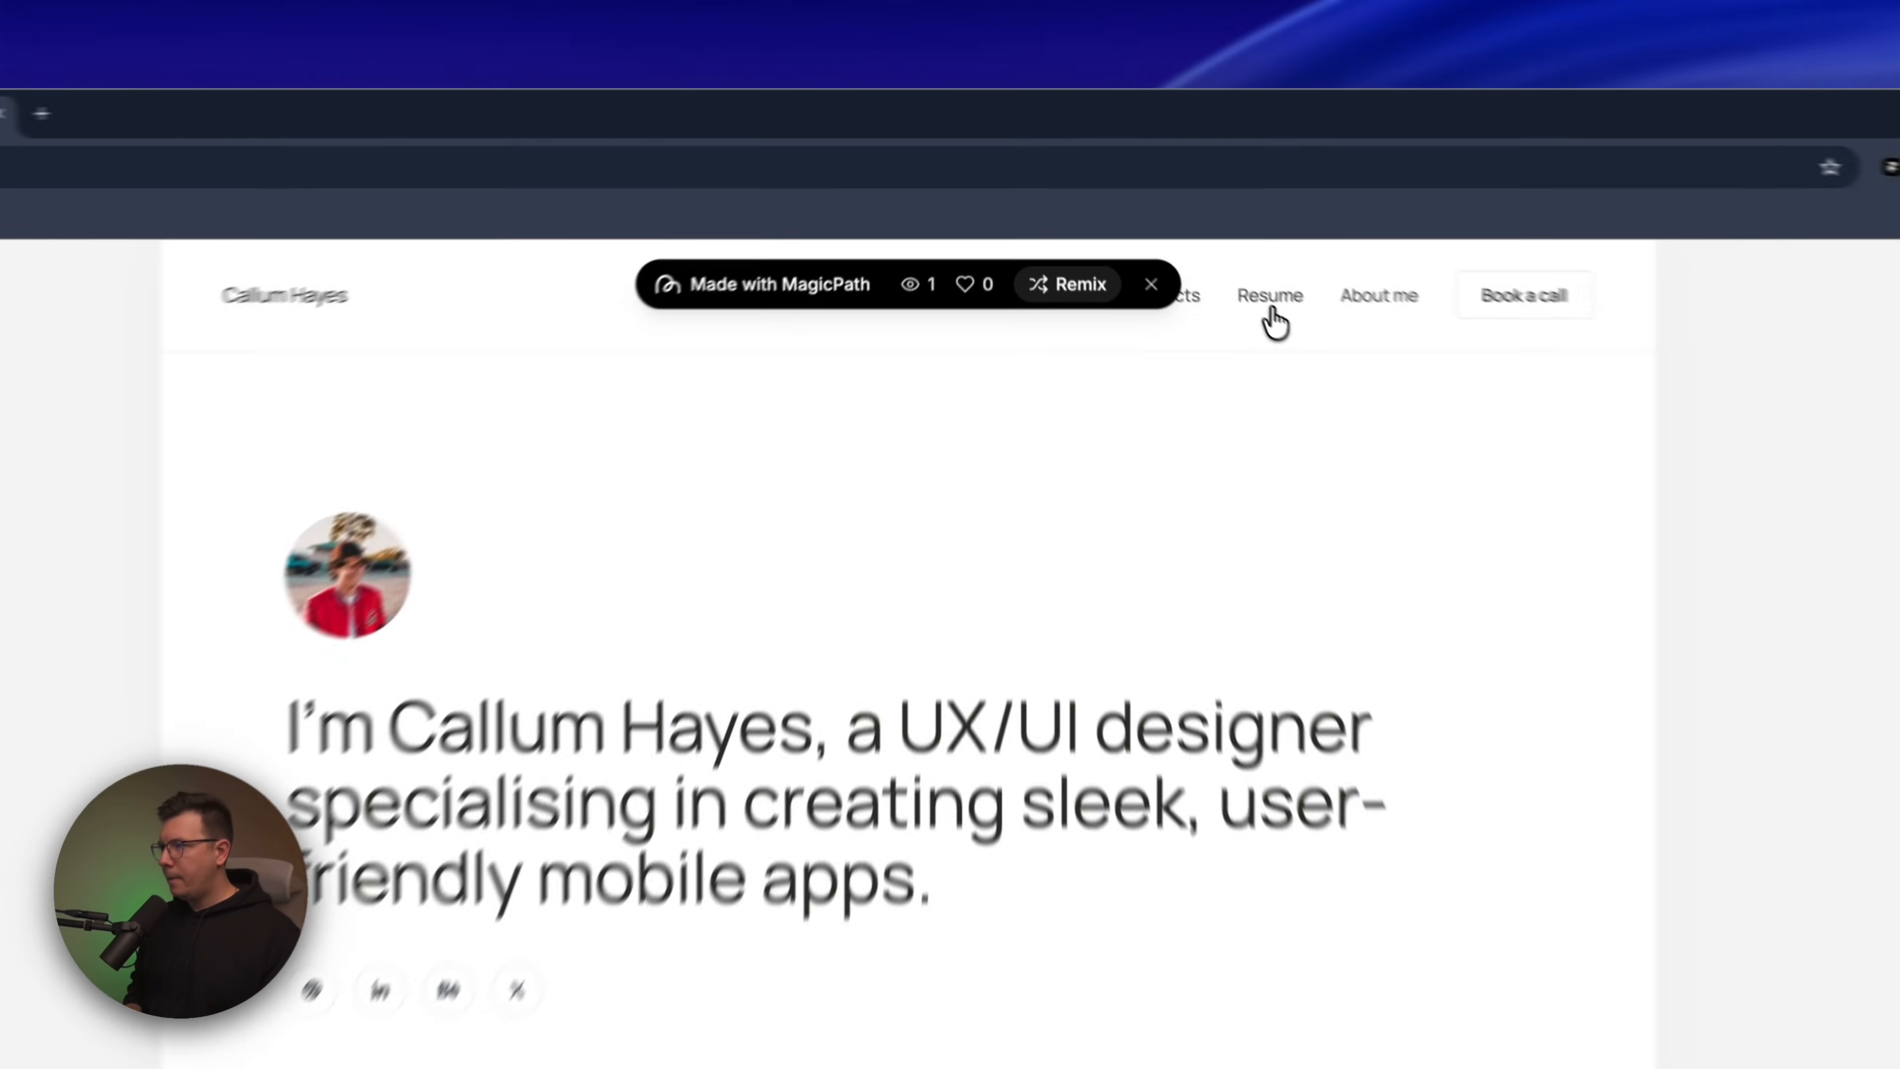
# Test the Projects navigation link in the Home page preview repeatedly, returning to the page's start between tries
pyautogui.click(1200, 320)
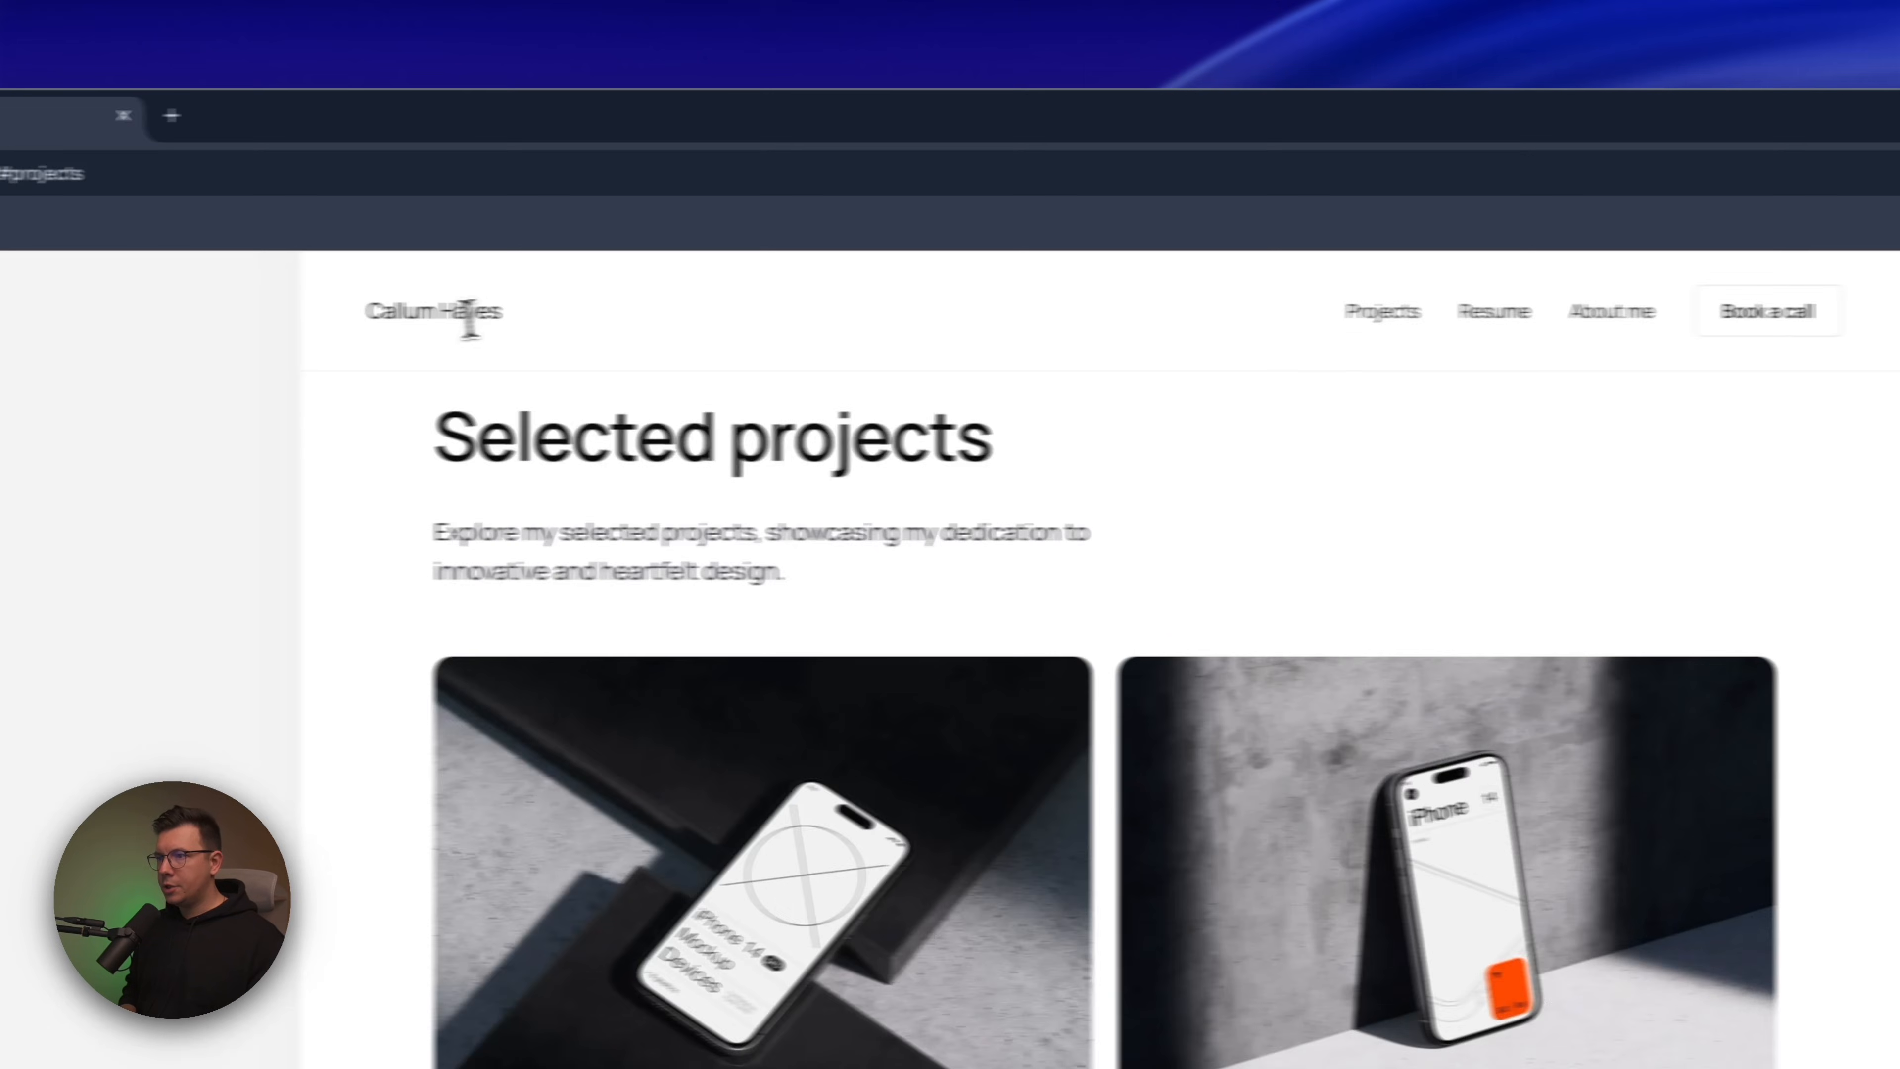
pyautogui.scroll(7, 1440, 535)
pyautogui.scroll(5, 1077, 419)
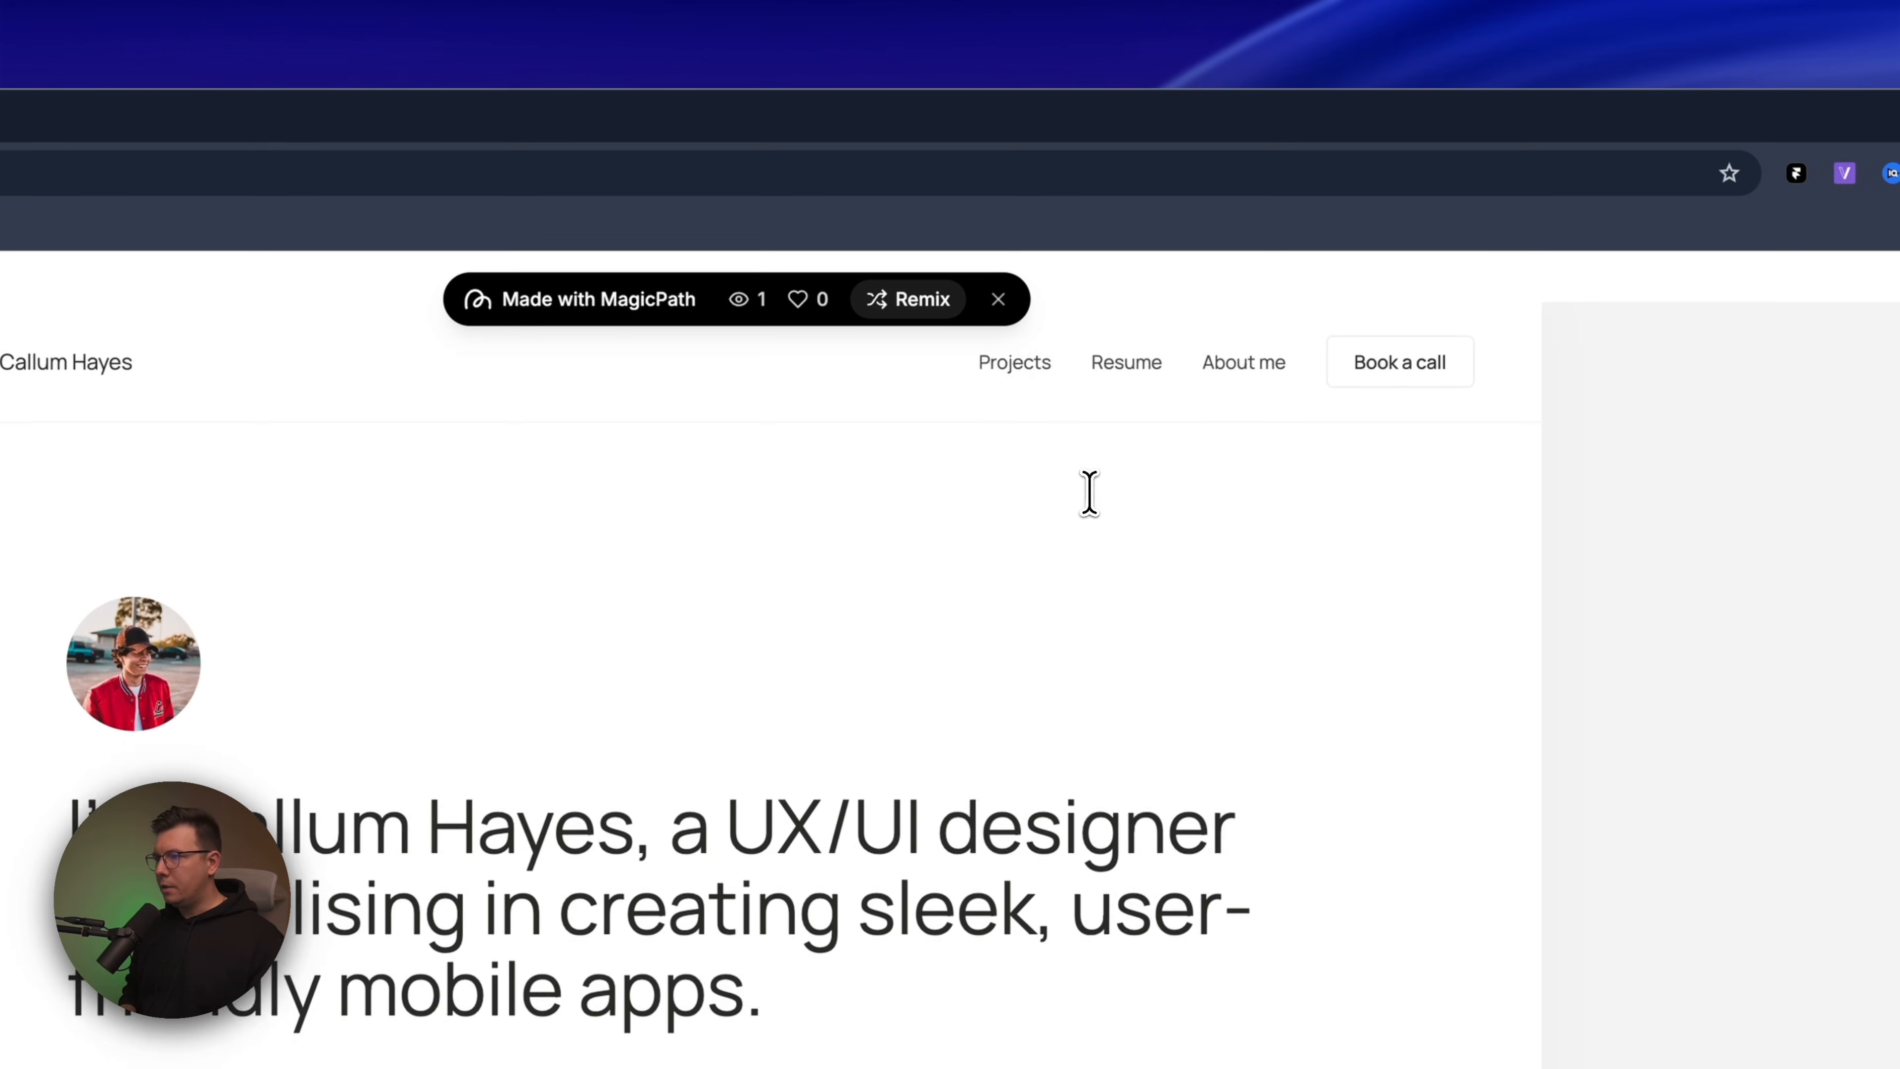
pyautogui.click(1044, 322)
pyautogui.scroll(5, 1032, 374)
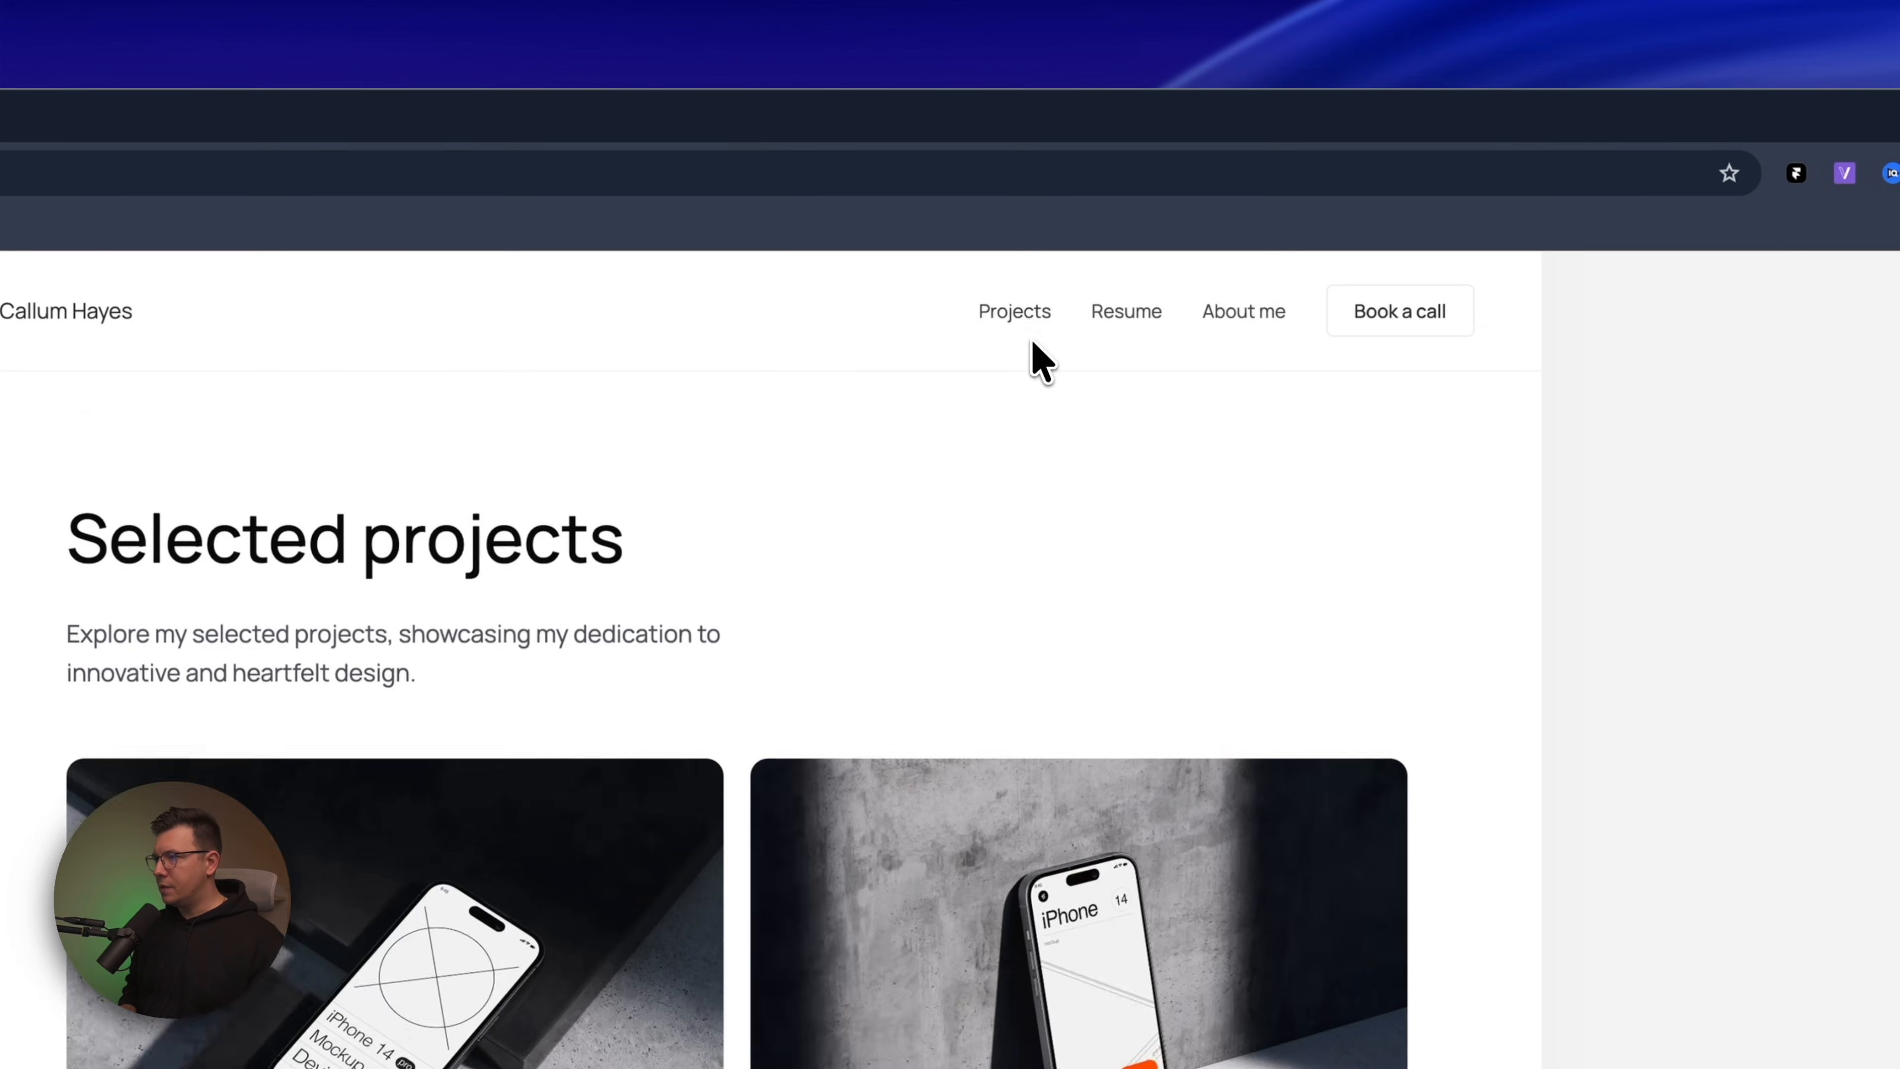
pyautogui.click(1002, 301)
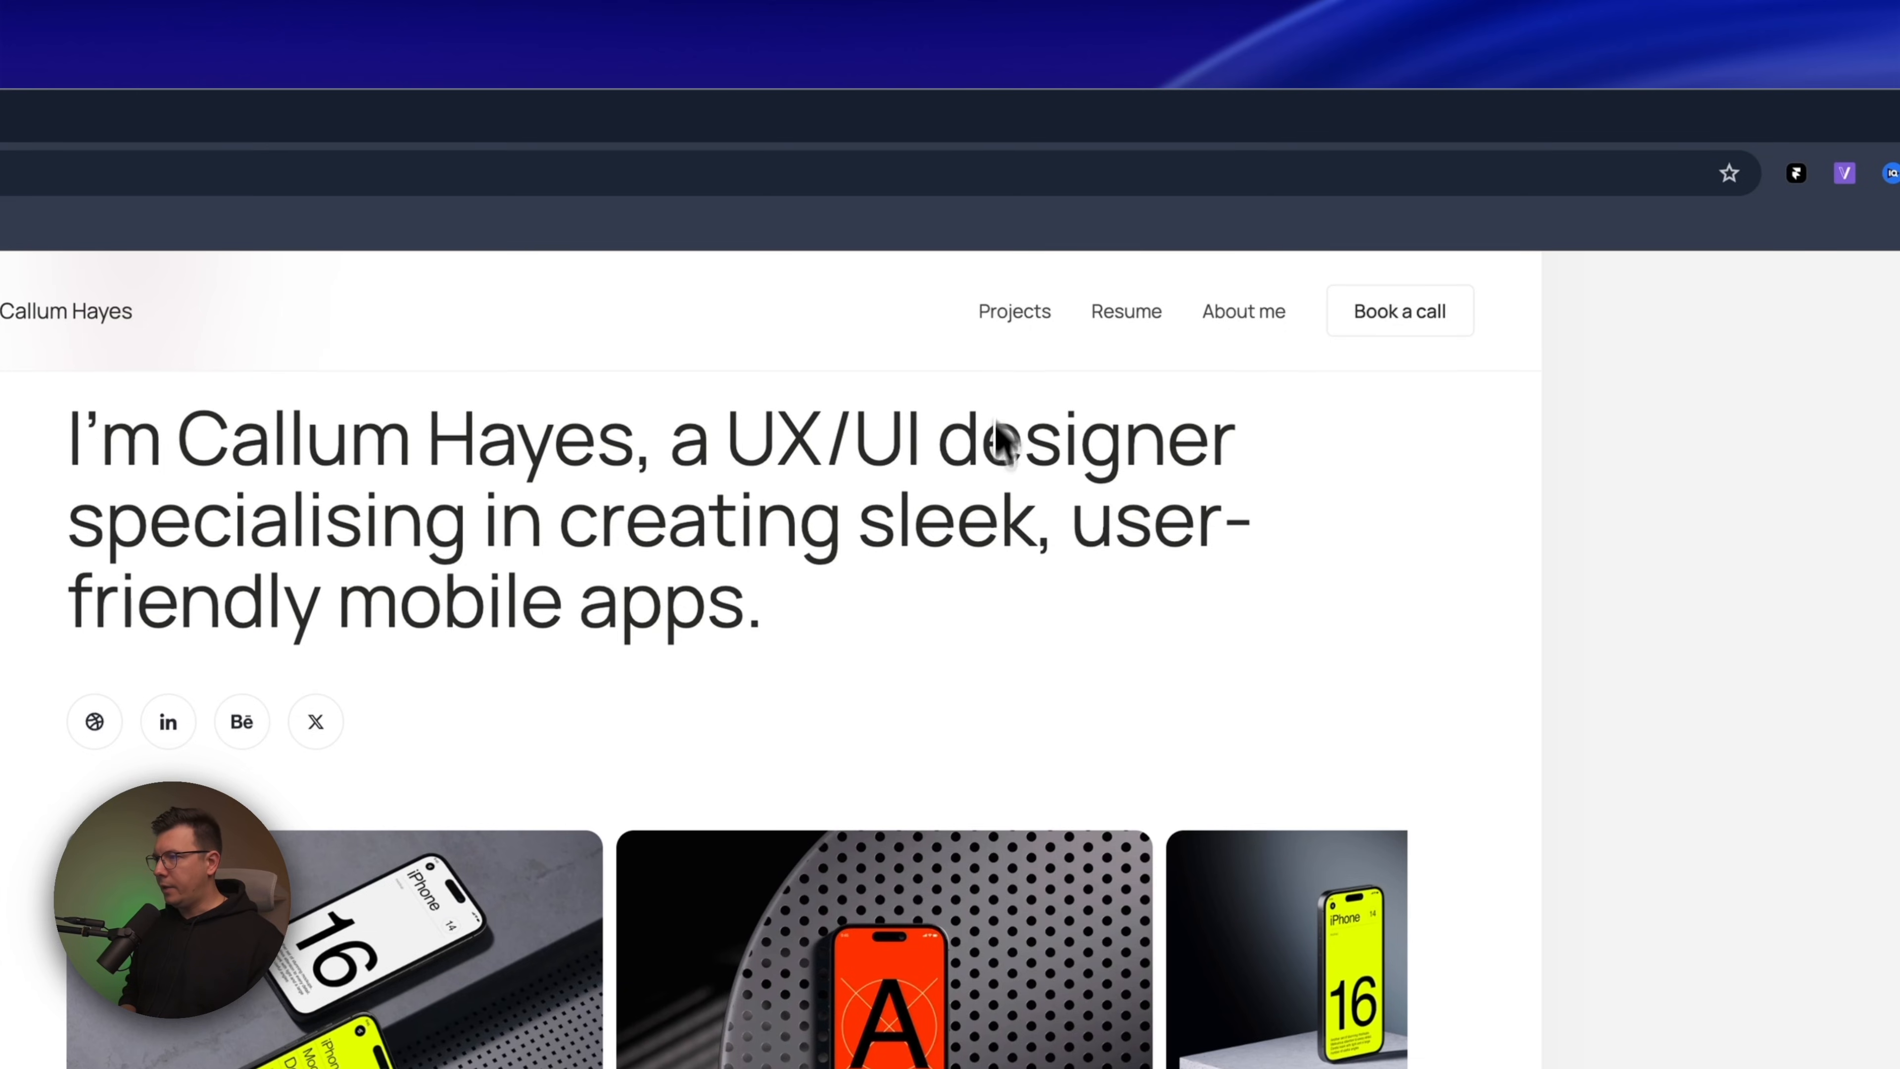
# Test the About me navigation link in the Home page preview, scrolling through the page around each try
pyautogui.scroll(-2, 993, 465)
pyautogui.scroll(3, 1006, 457)
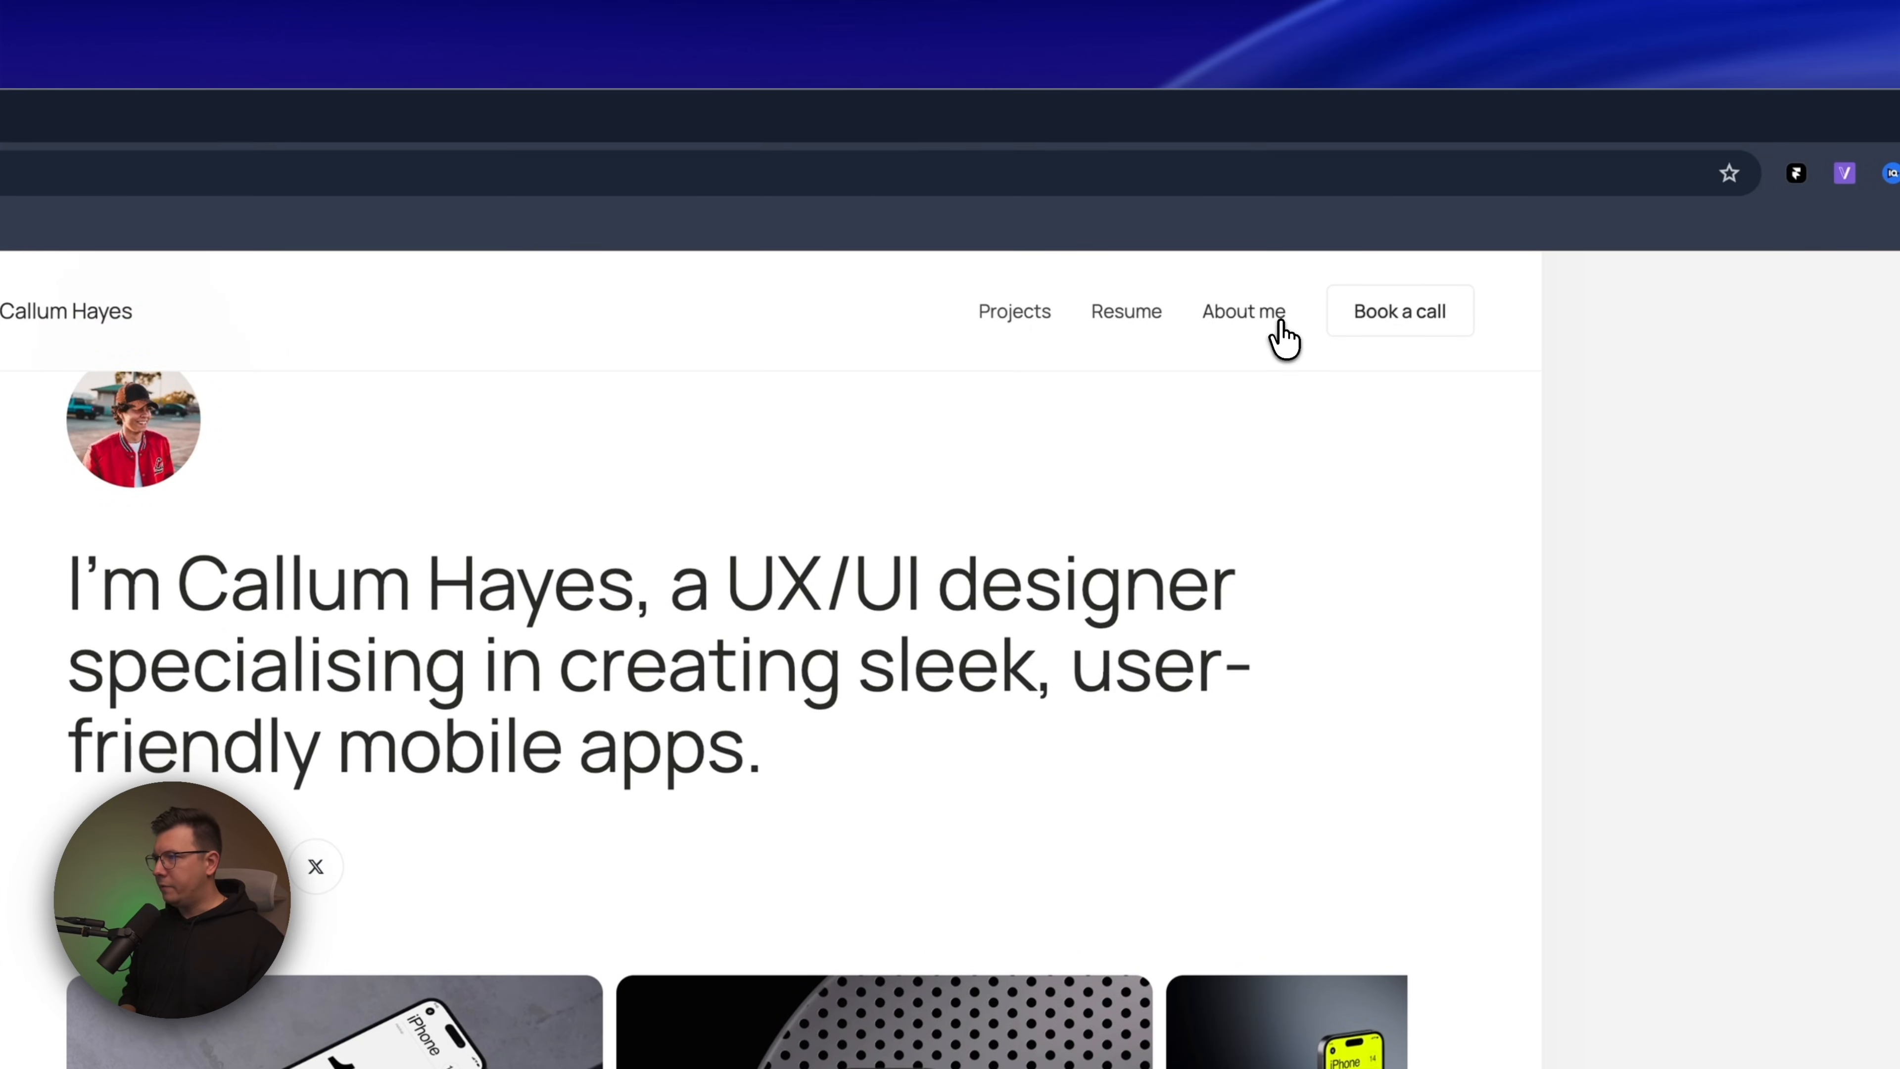
pyautogui.scroll(-10, 595, 765)
pyautogui.scroll(-10, 591, 763)
pyautogui.scroll(15, 576, 756)
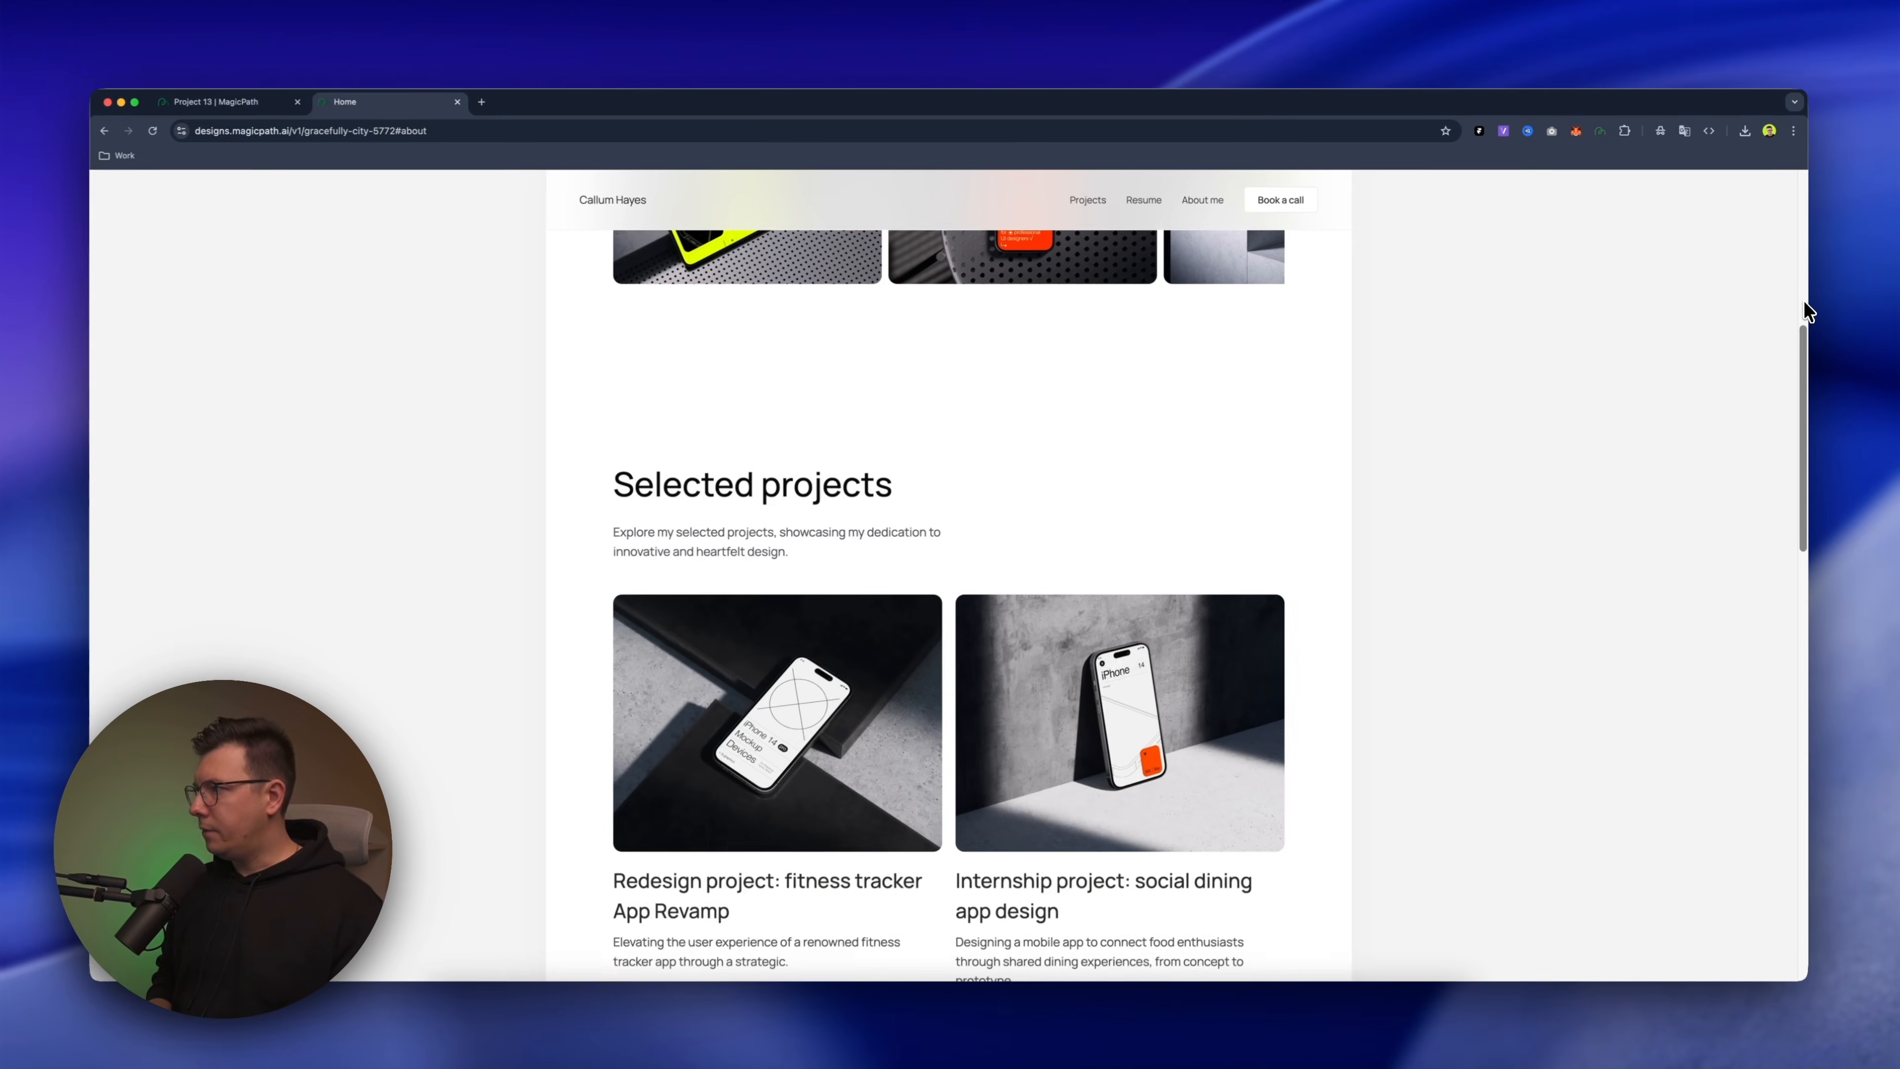
# Check the Home preview's layout in a narrowed browser window at several widths, and restore the window to full width
pyautogui.moveTo(1810, 219); pyautogui.dragTo(407, 237)
pyautogui.scroll(10, 367, 274)
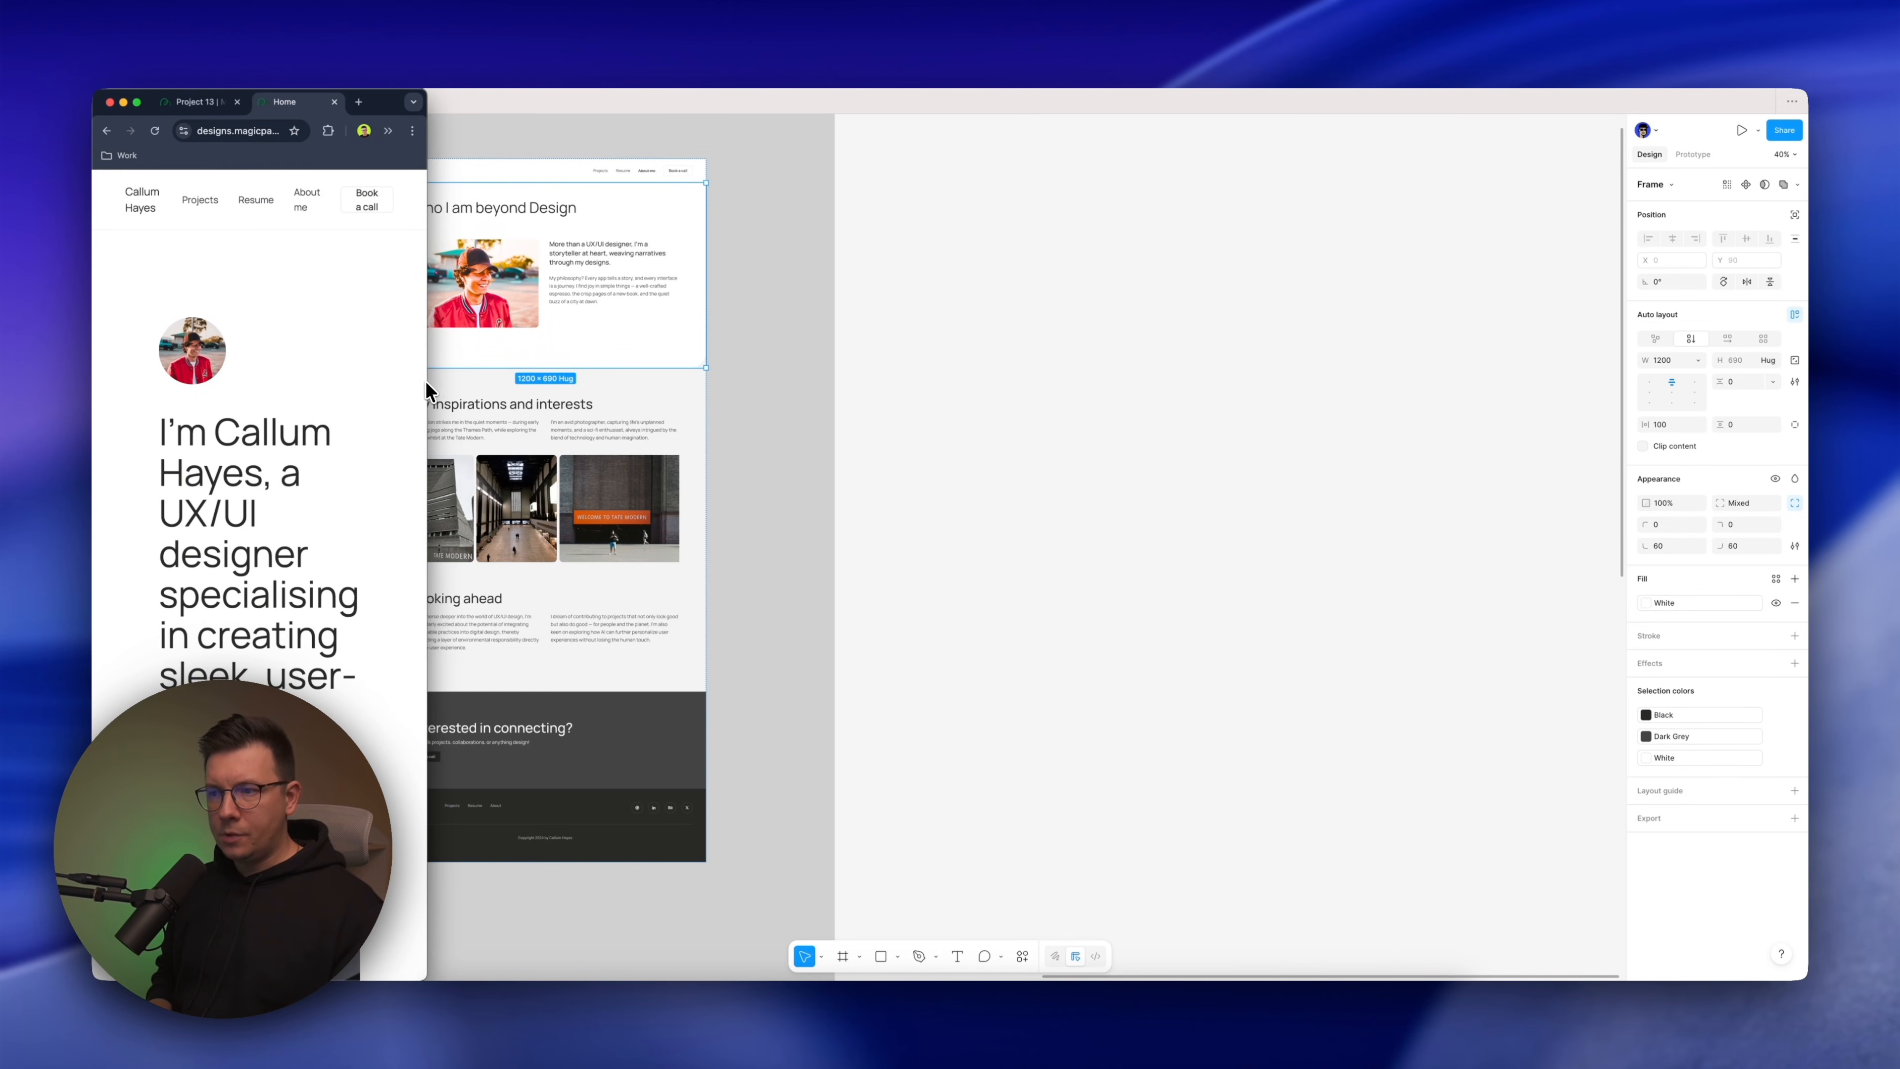
pyautogui.scroll(-8, 579, 515)
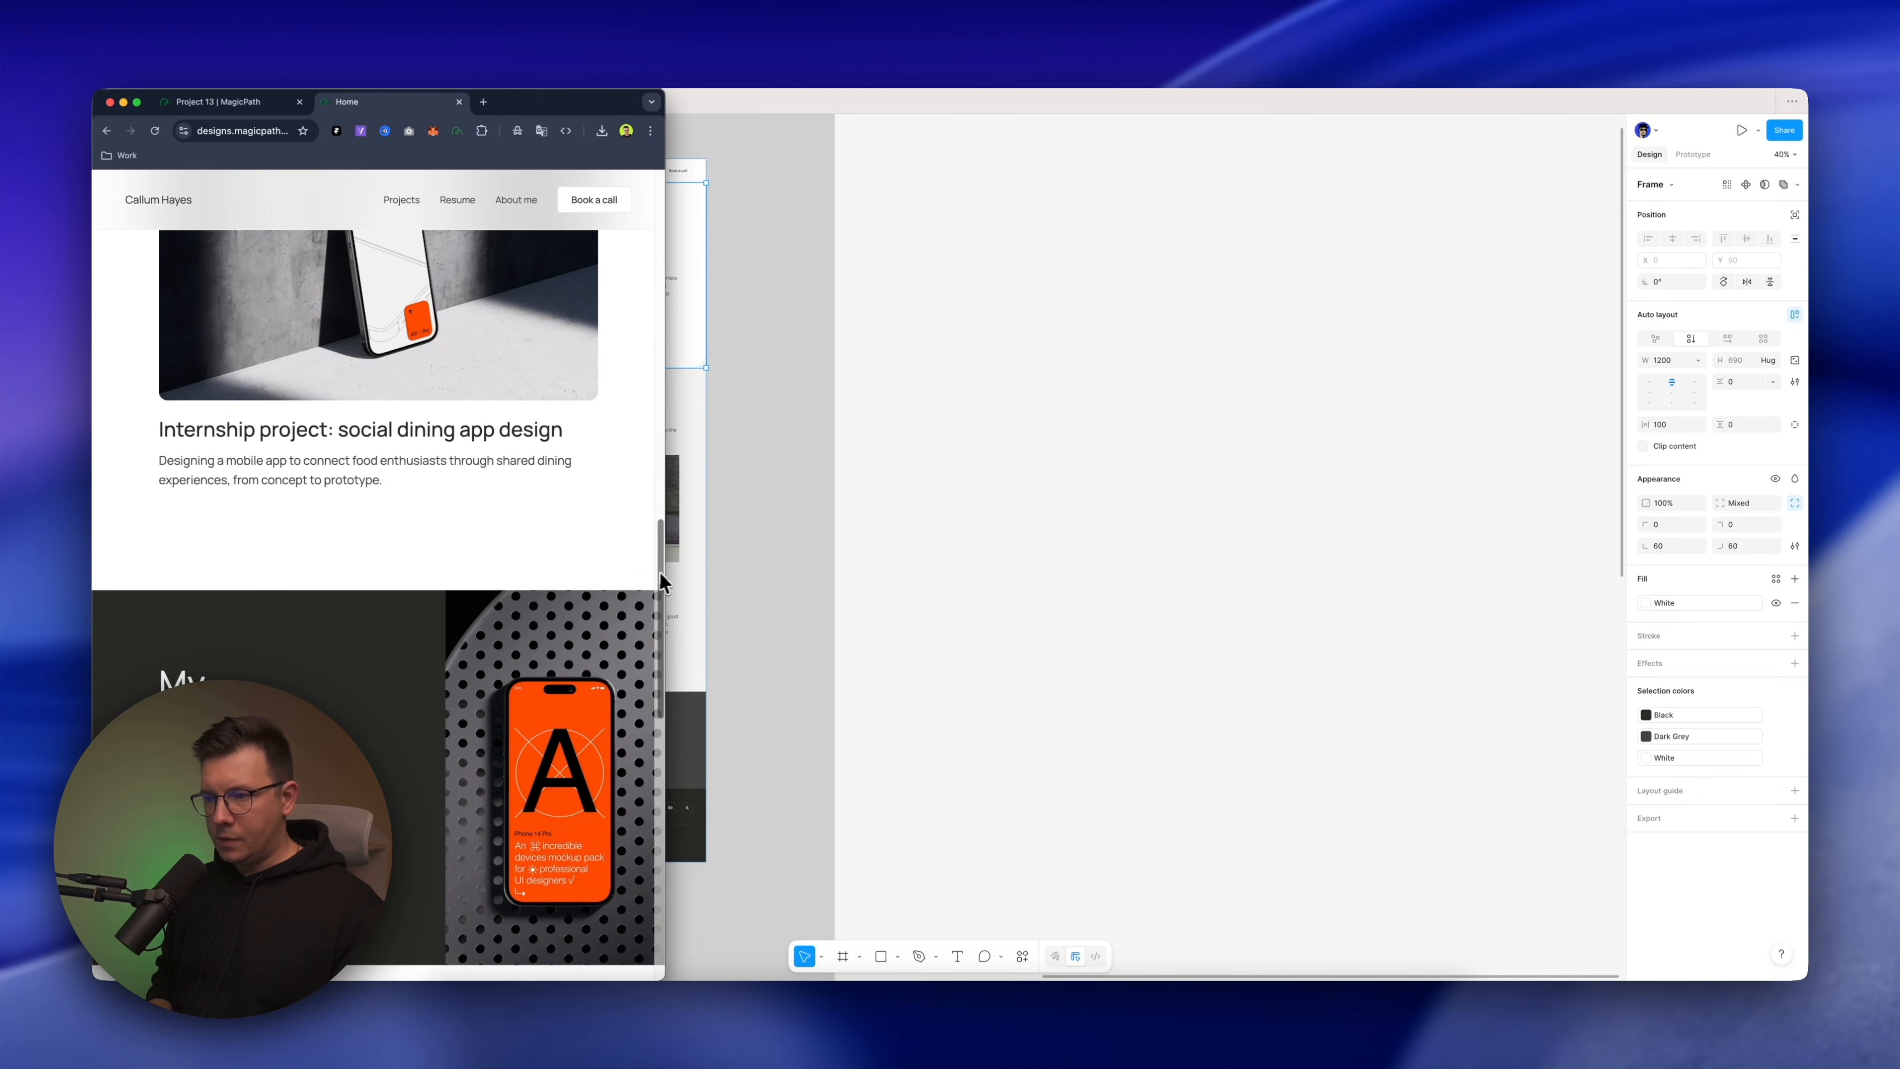
pyautogui.moveTo(664, 556); pyautogui.dragTo(364, 547)
pyautogui.scroll(-4, 301, 630)
pyautogui.hscroll(2, 300, 634)
pyautogui.hscroll(-2, 275, 583)
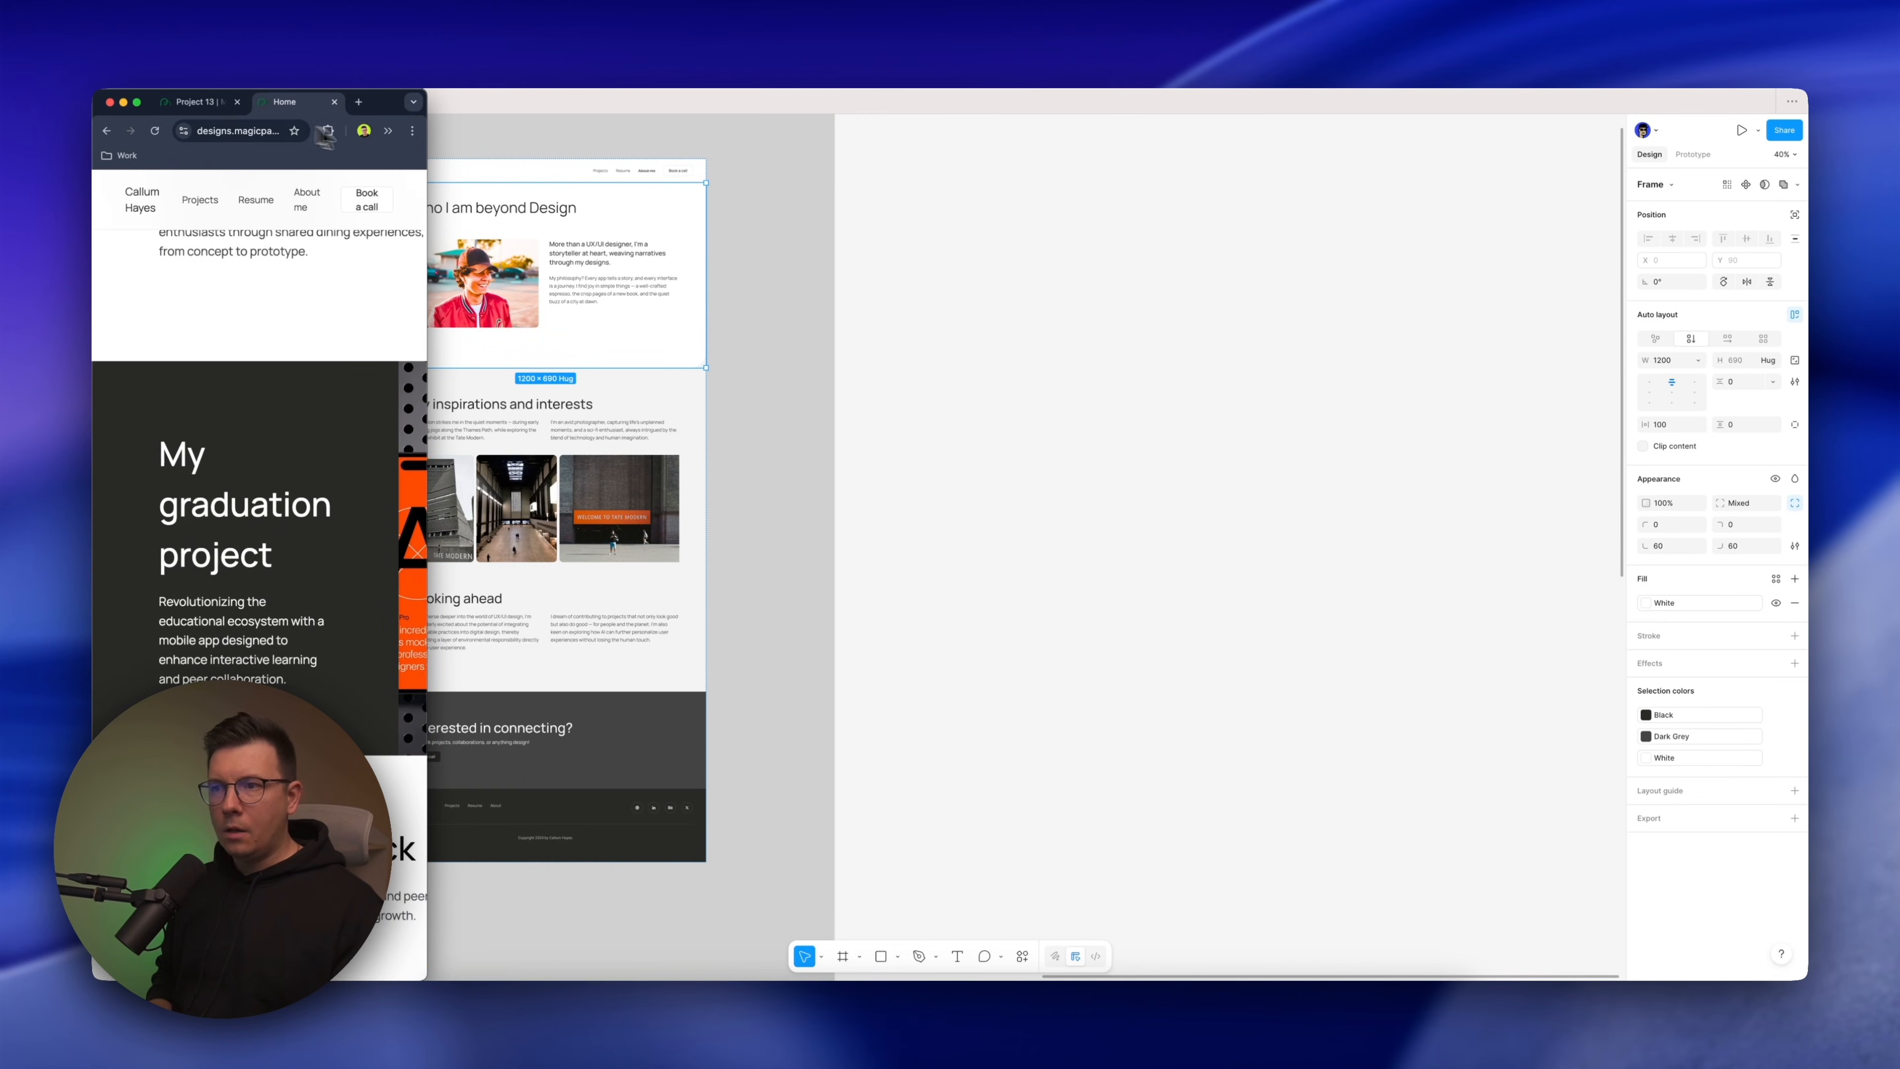
pyautogui.doubleClick(382, 110)
pyautogui.scroll(10, 882, 394)
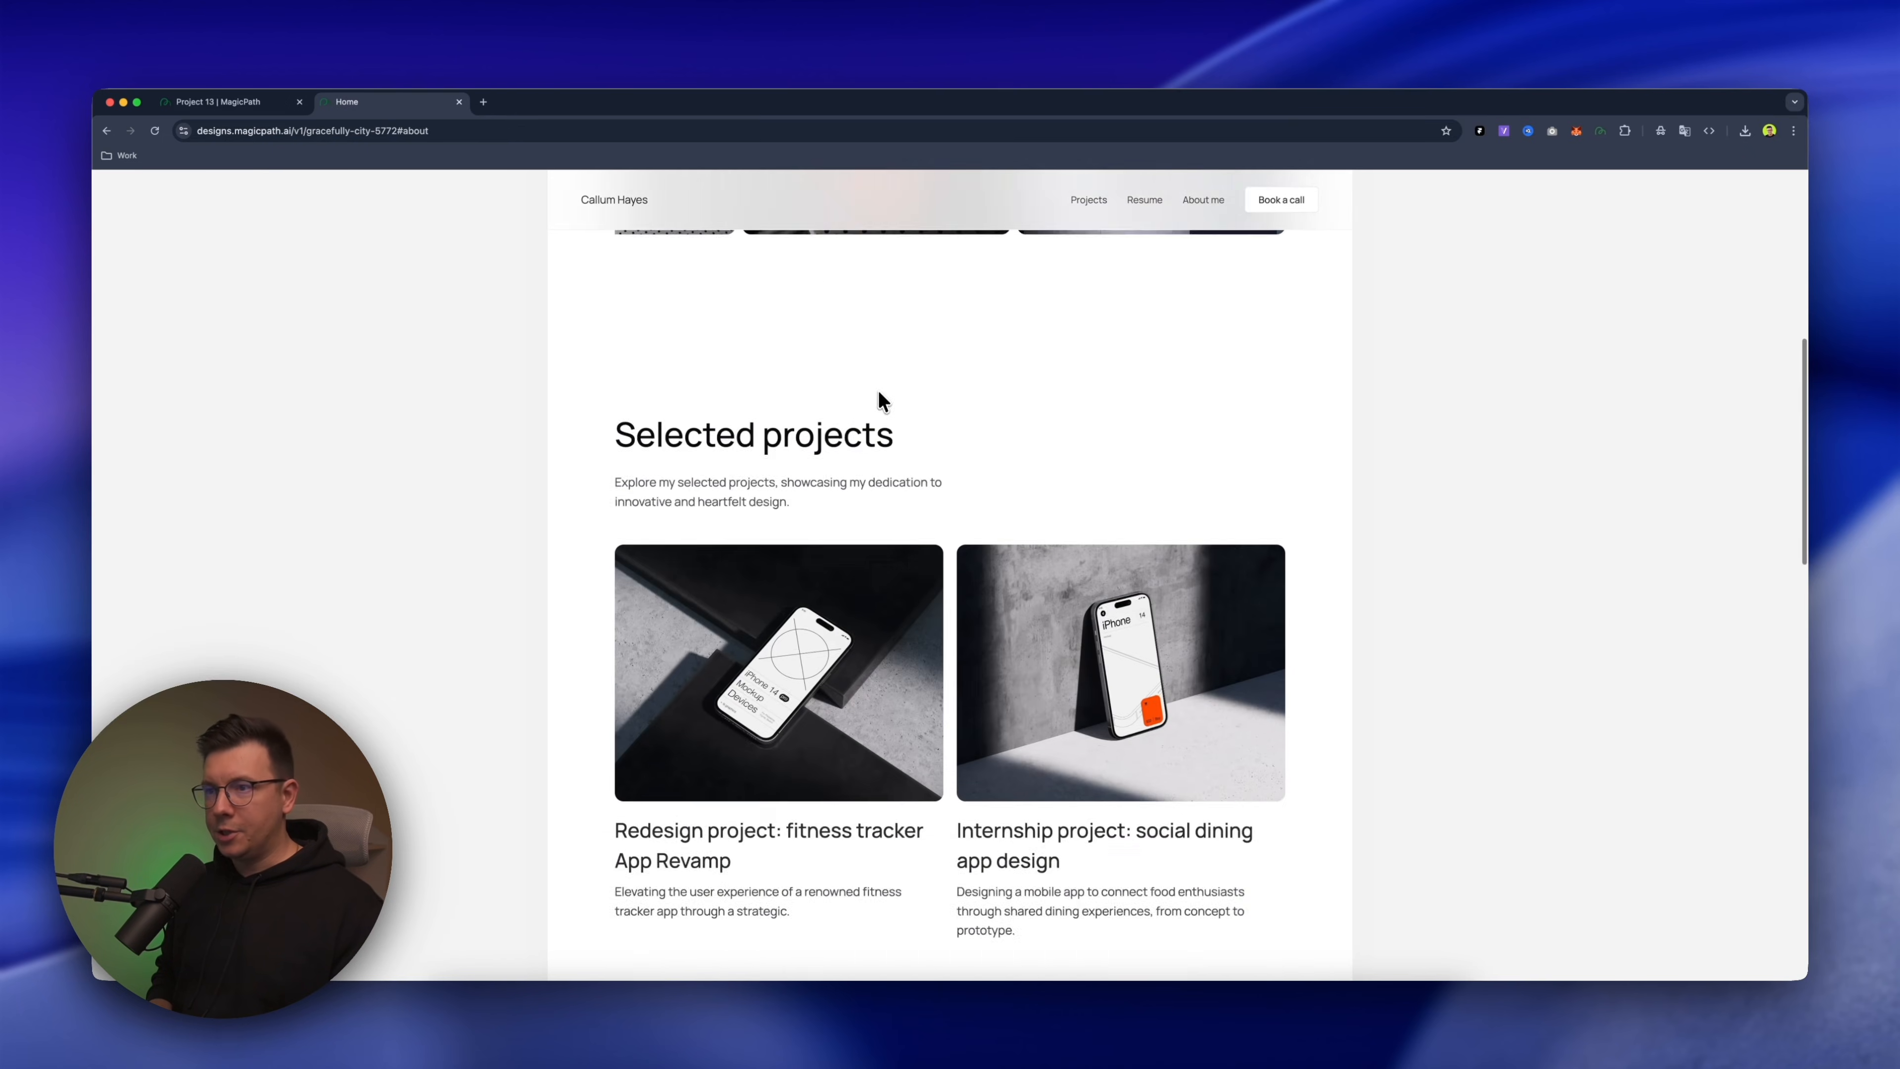
# Return to the MagicPath project canvas and select the Home page for editing
pyautogui.click(254, 104)
pyautogui.hscroll(-1, 598, 279)
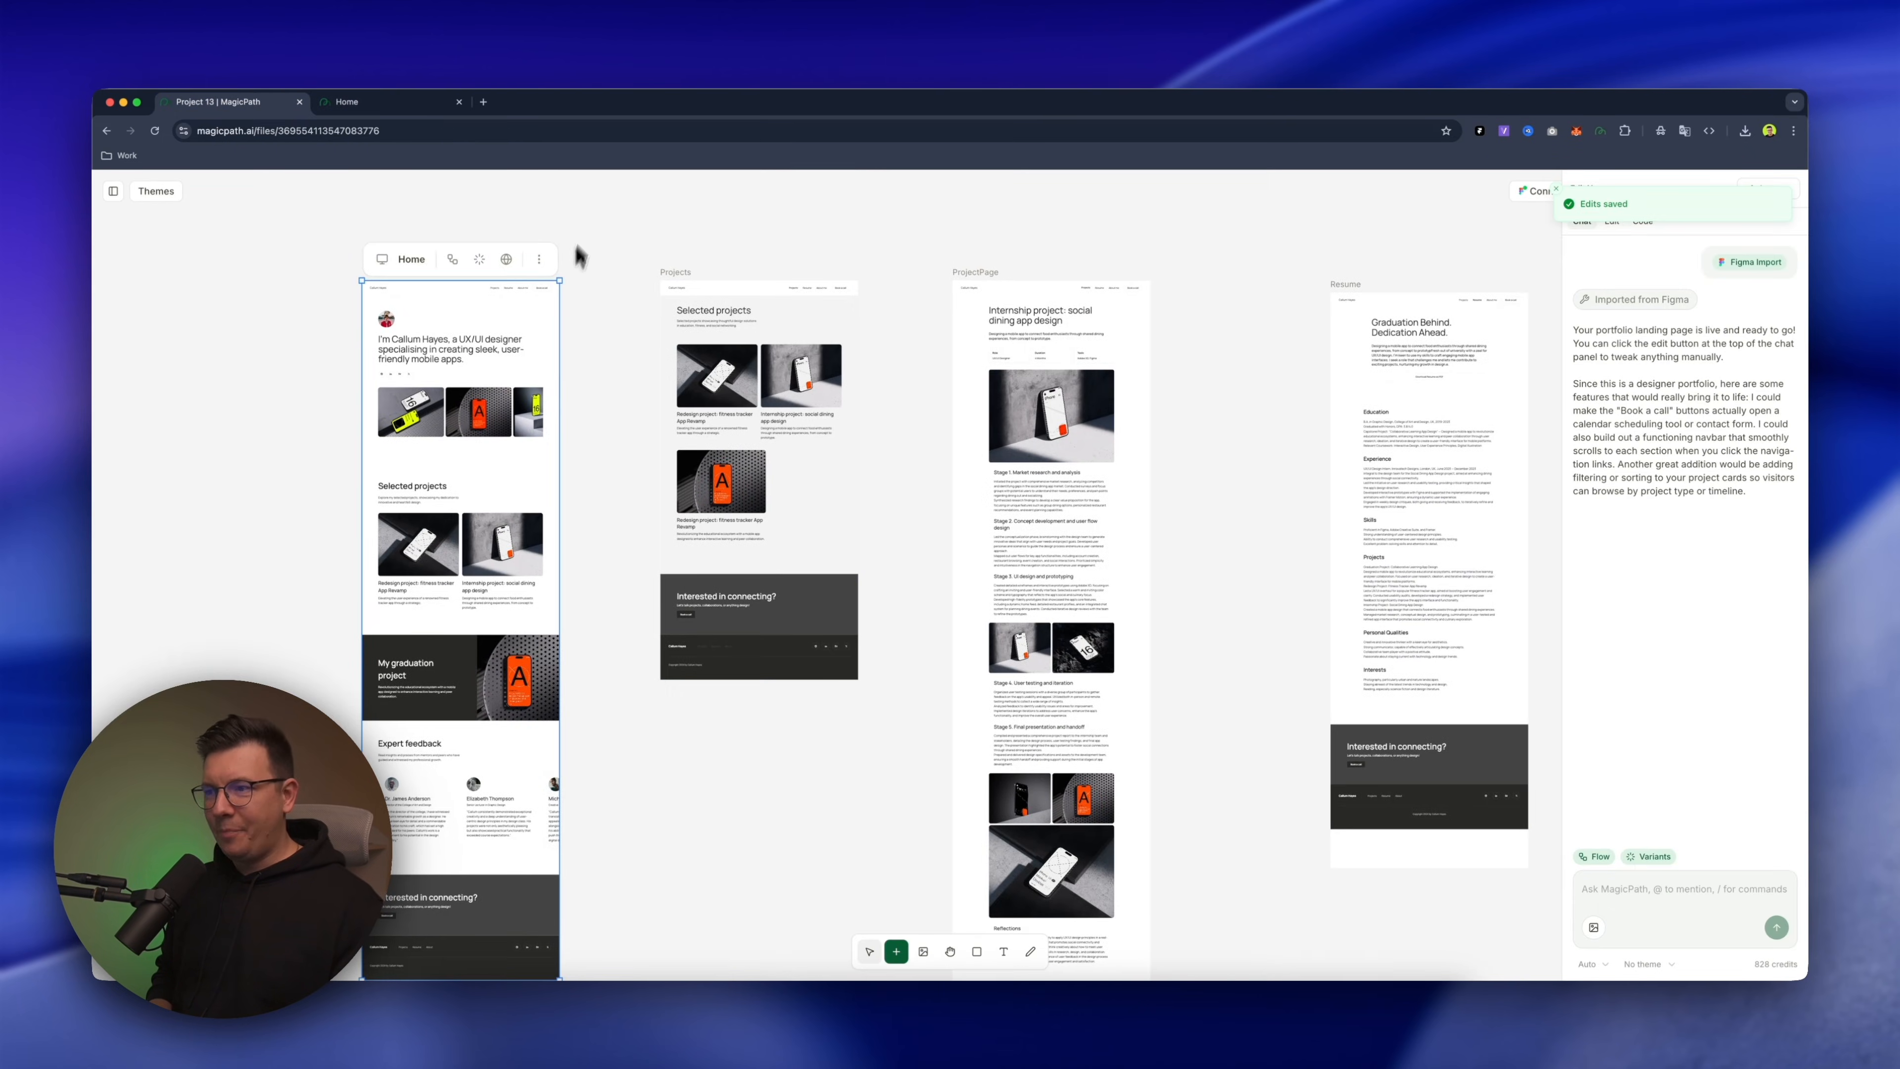
pyautogui.click(589, 205)
pyautogui.hscroll(-2, 589, 205)
pyautogui.click(537, 289)
pyautogui.scroll(5, 584, 565)
pyautogui.scroll(1, 832, 394)
# Send the AI chat the prompt "make it resposive" for the selected Home page
pyautogui.click(1603, 893)
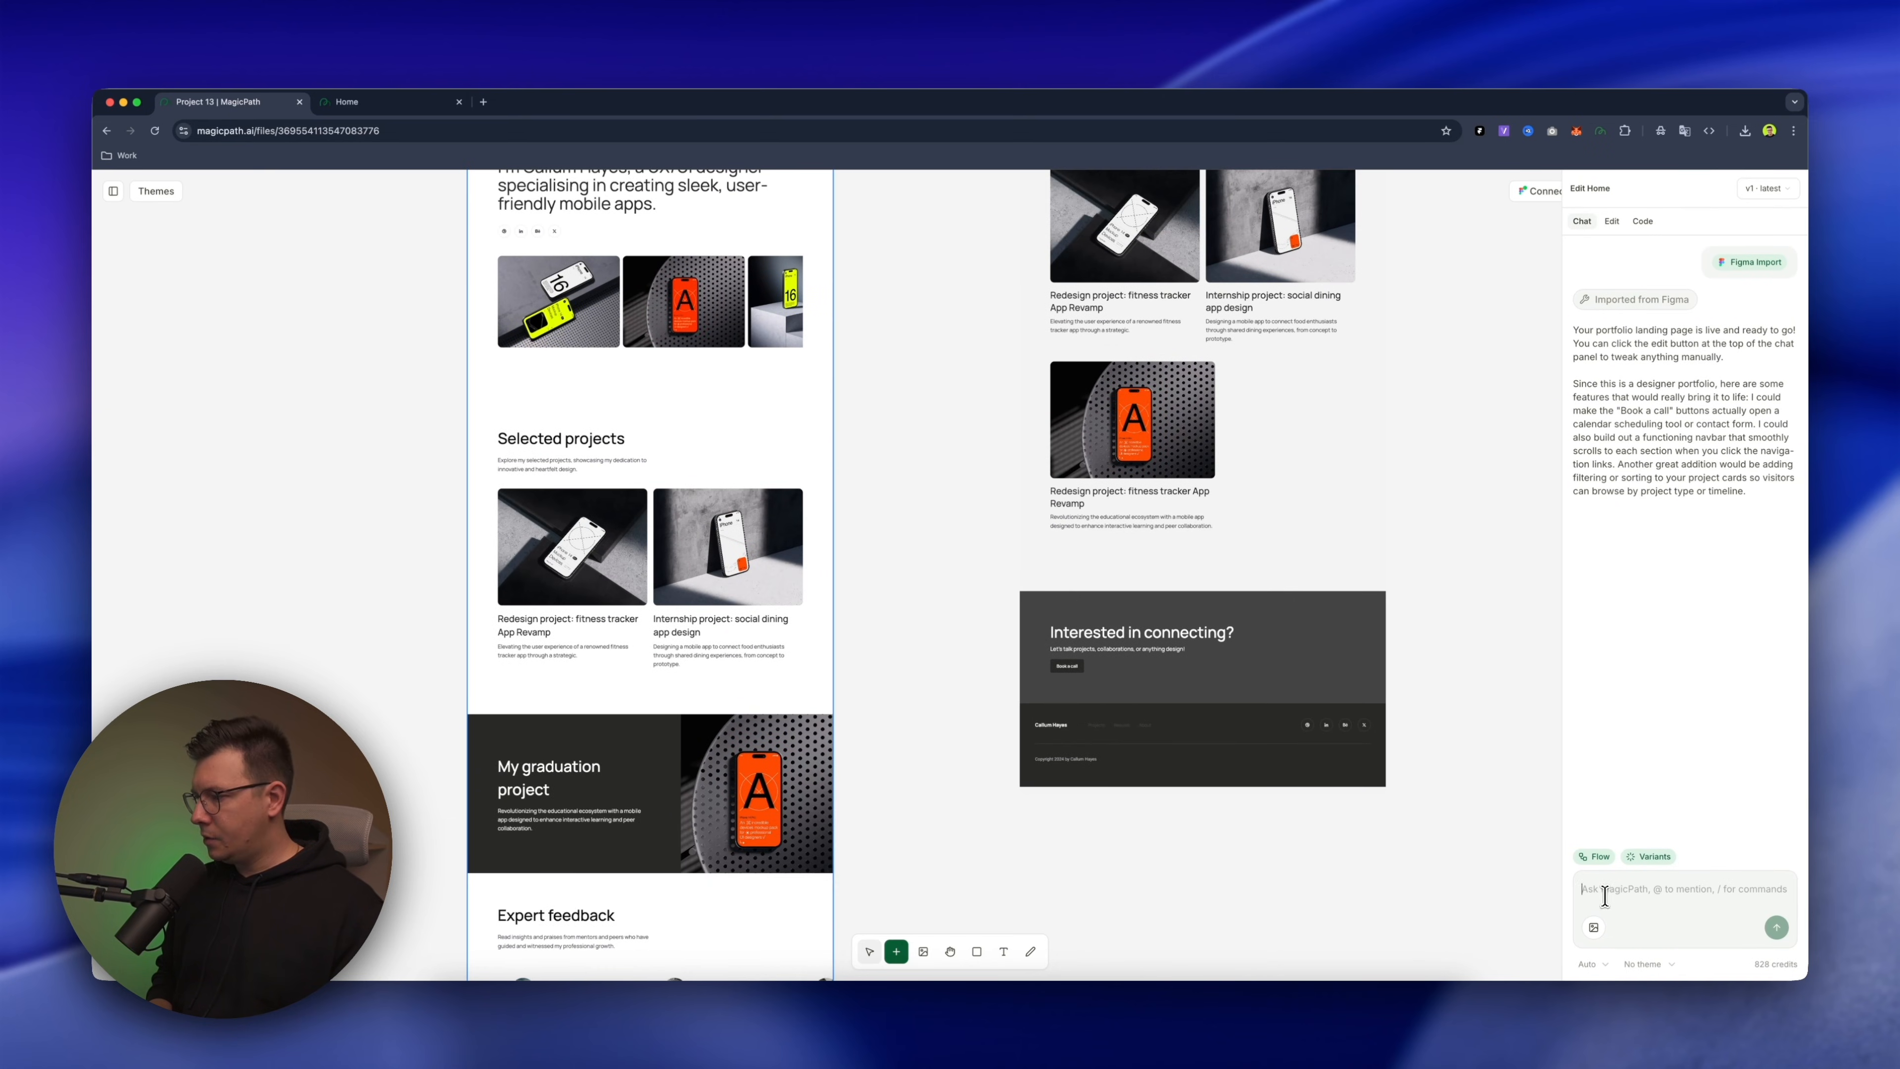
pyautogui.scroll(-5, 707, 518)
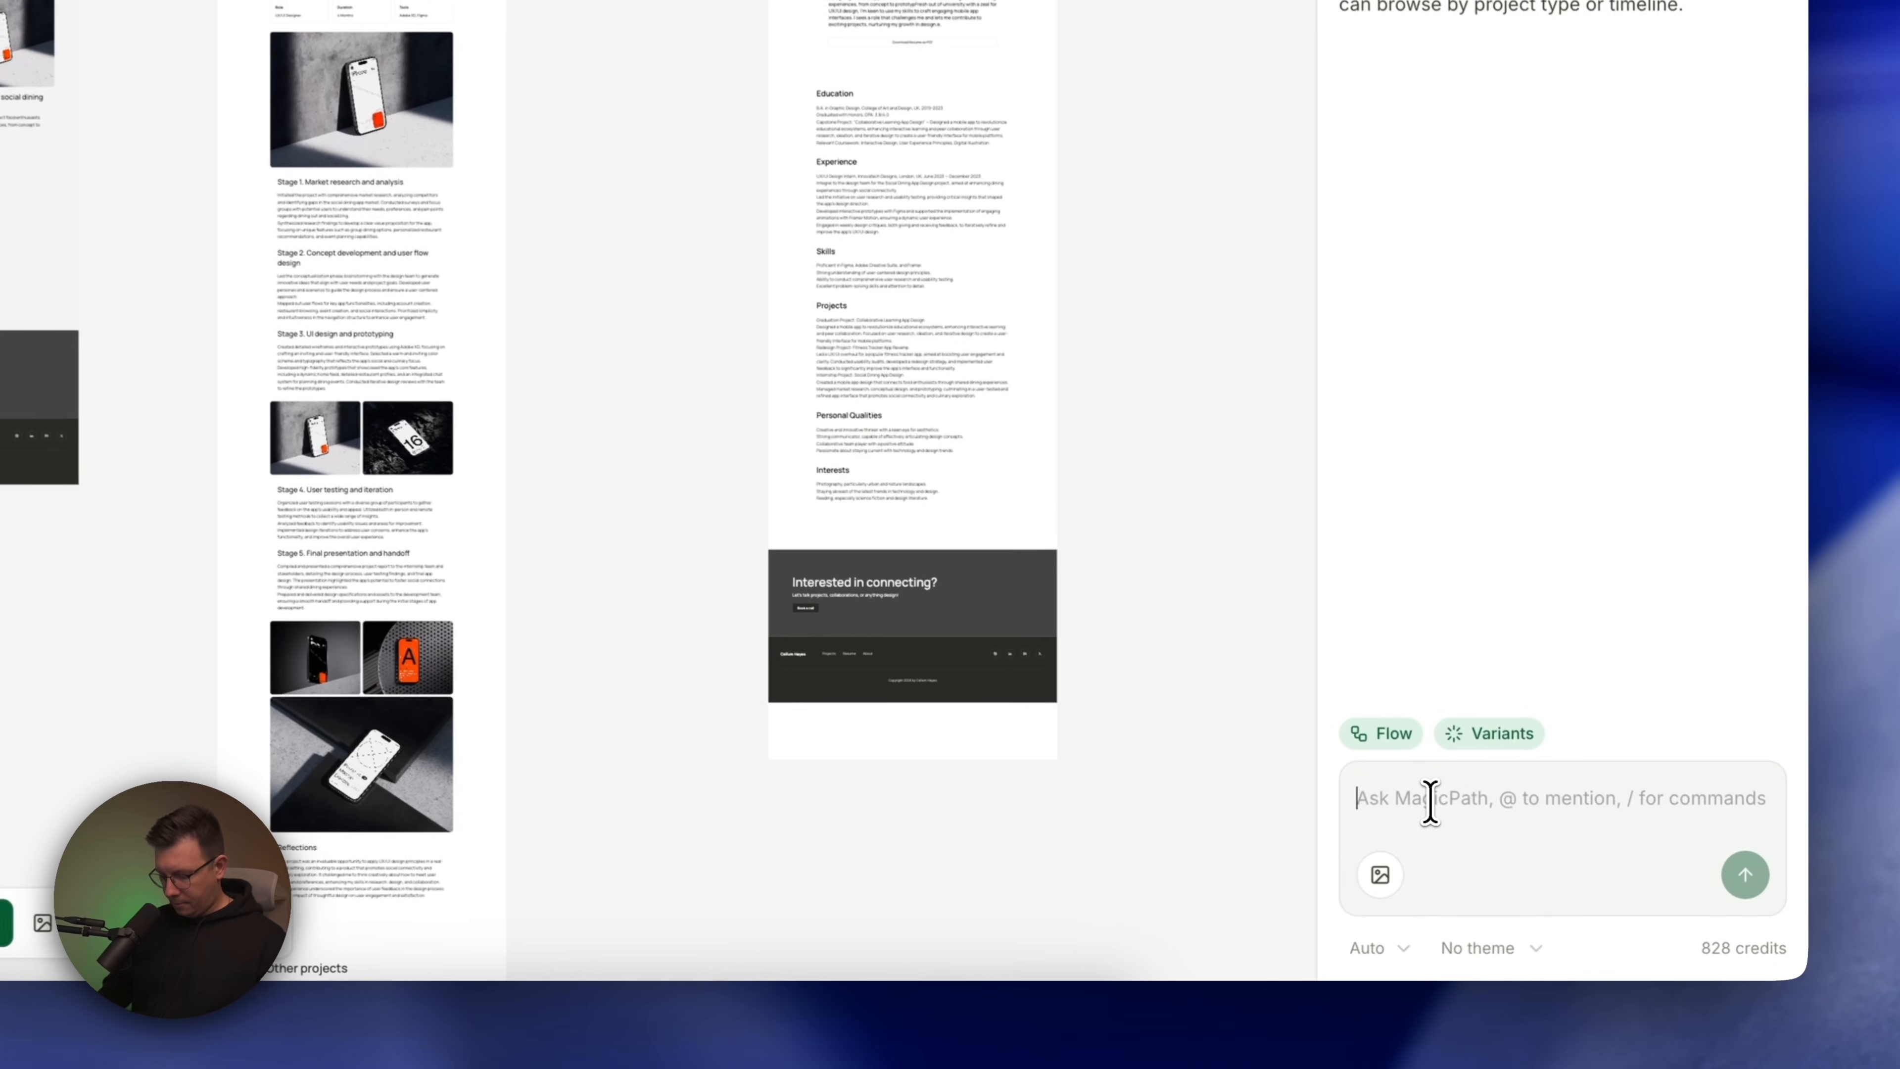
pyautogui.write('mo')
pyautogui.press('BackSpace')
pyautogui.write('ake')
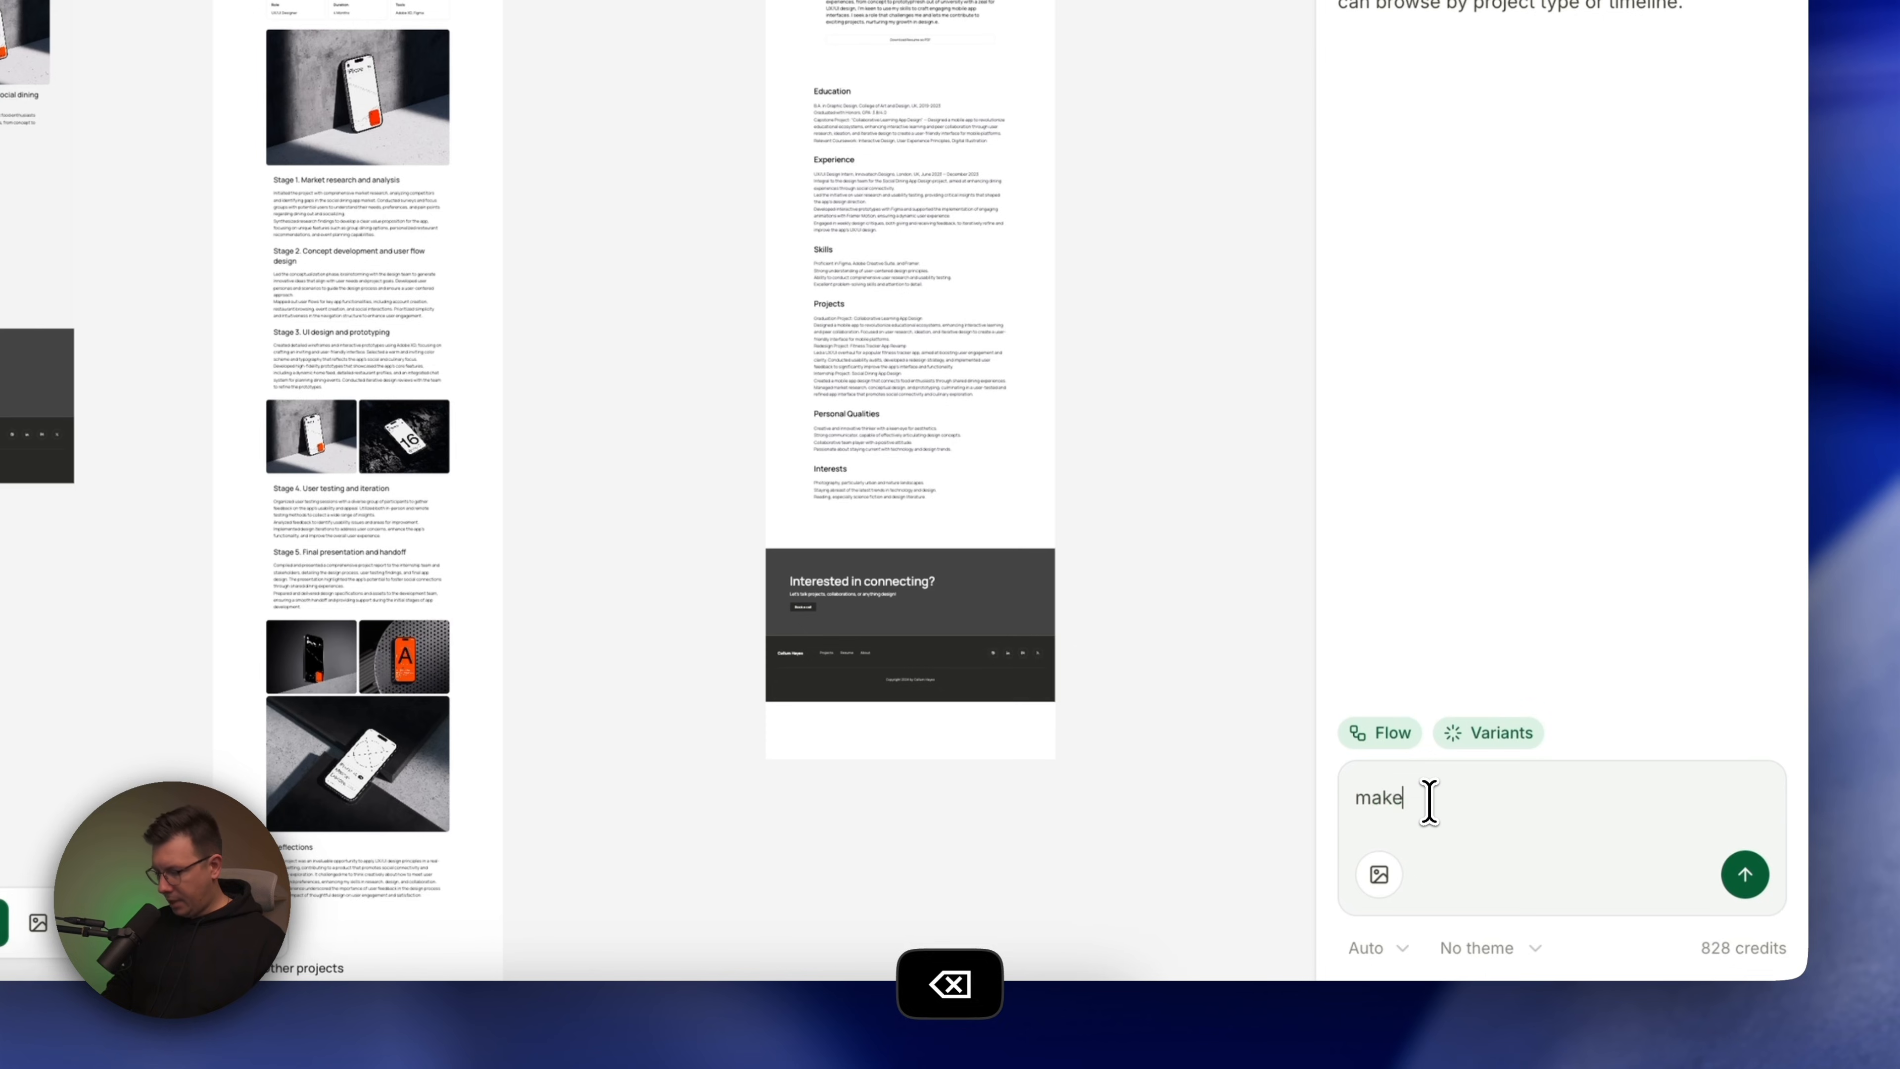
pyautogui.write(' it respov')
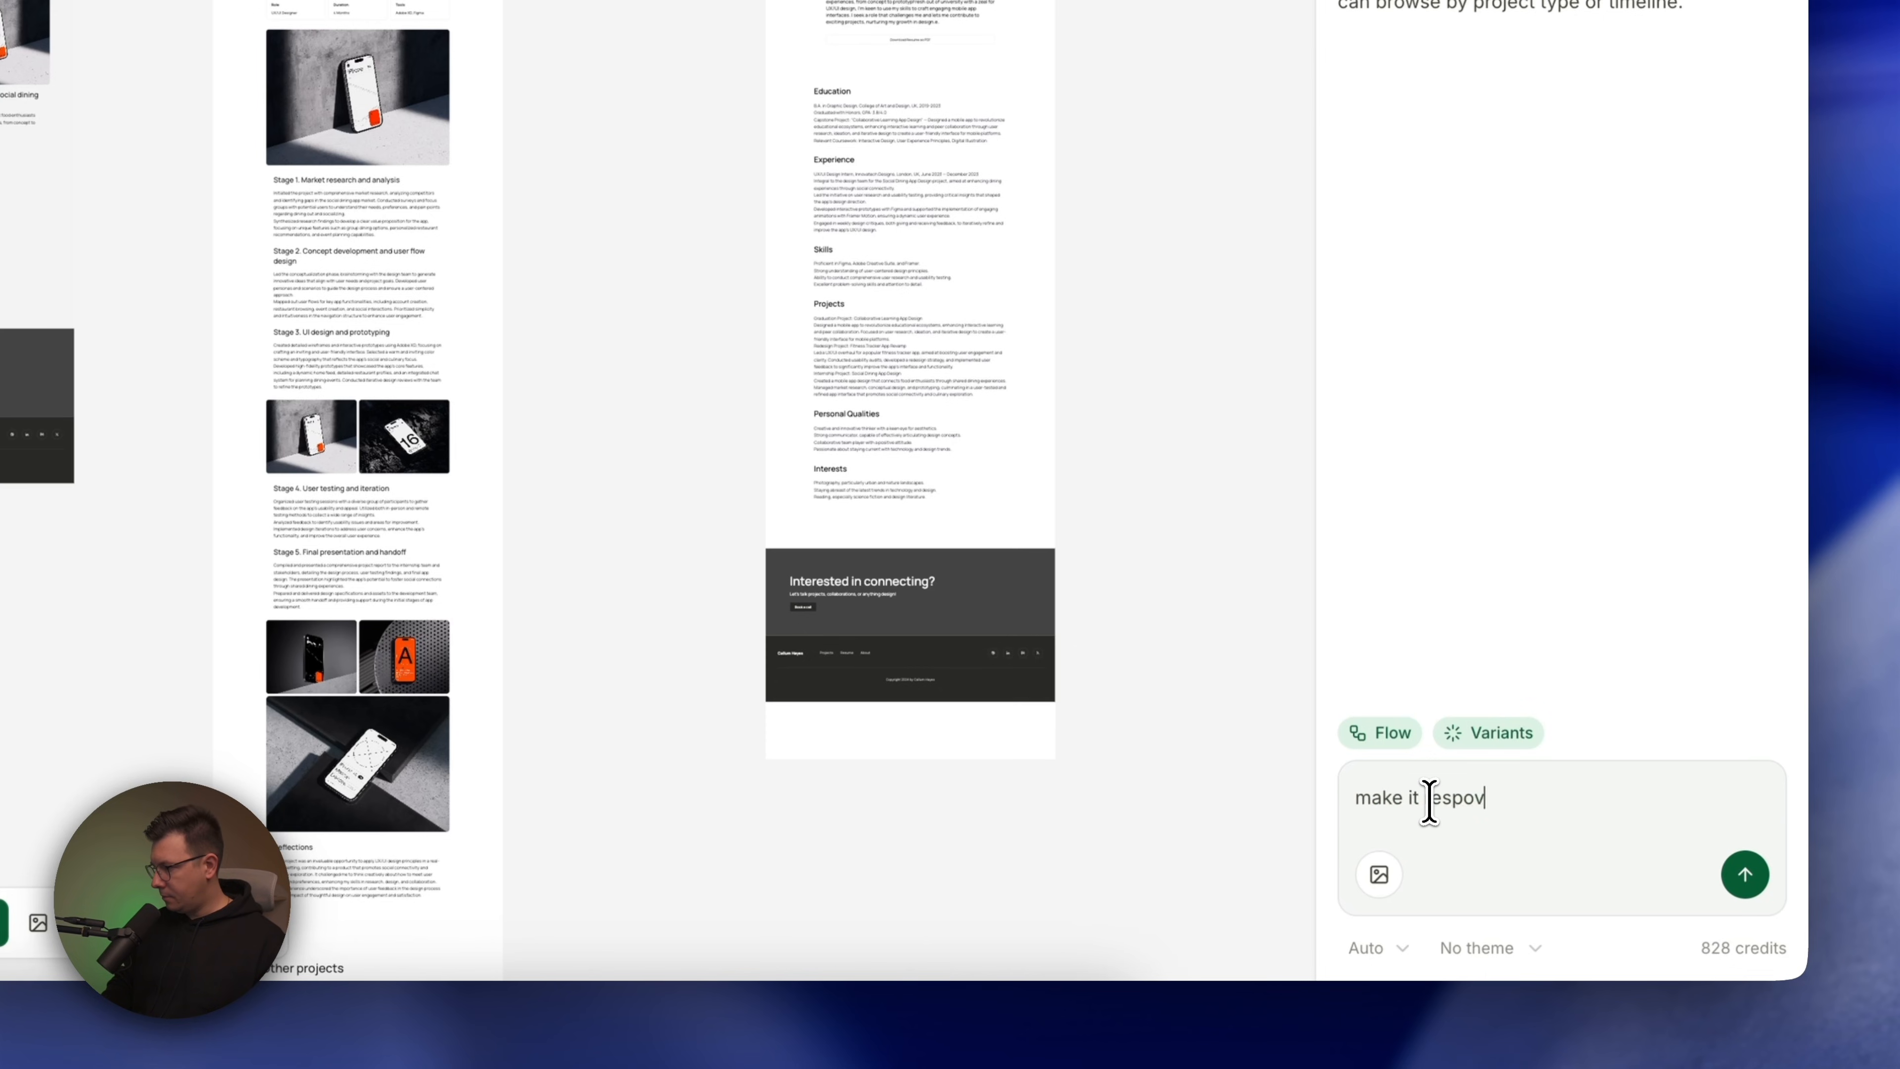
pyautogui.press('BackSpace')
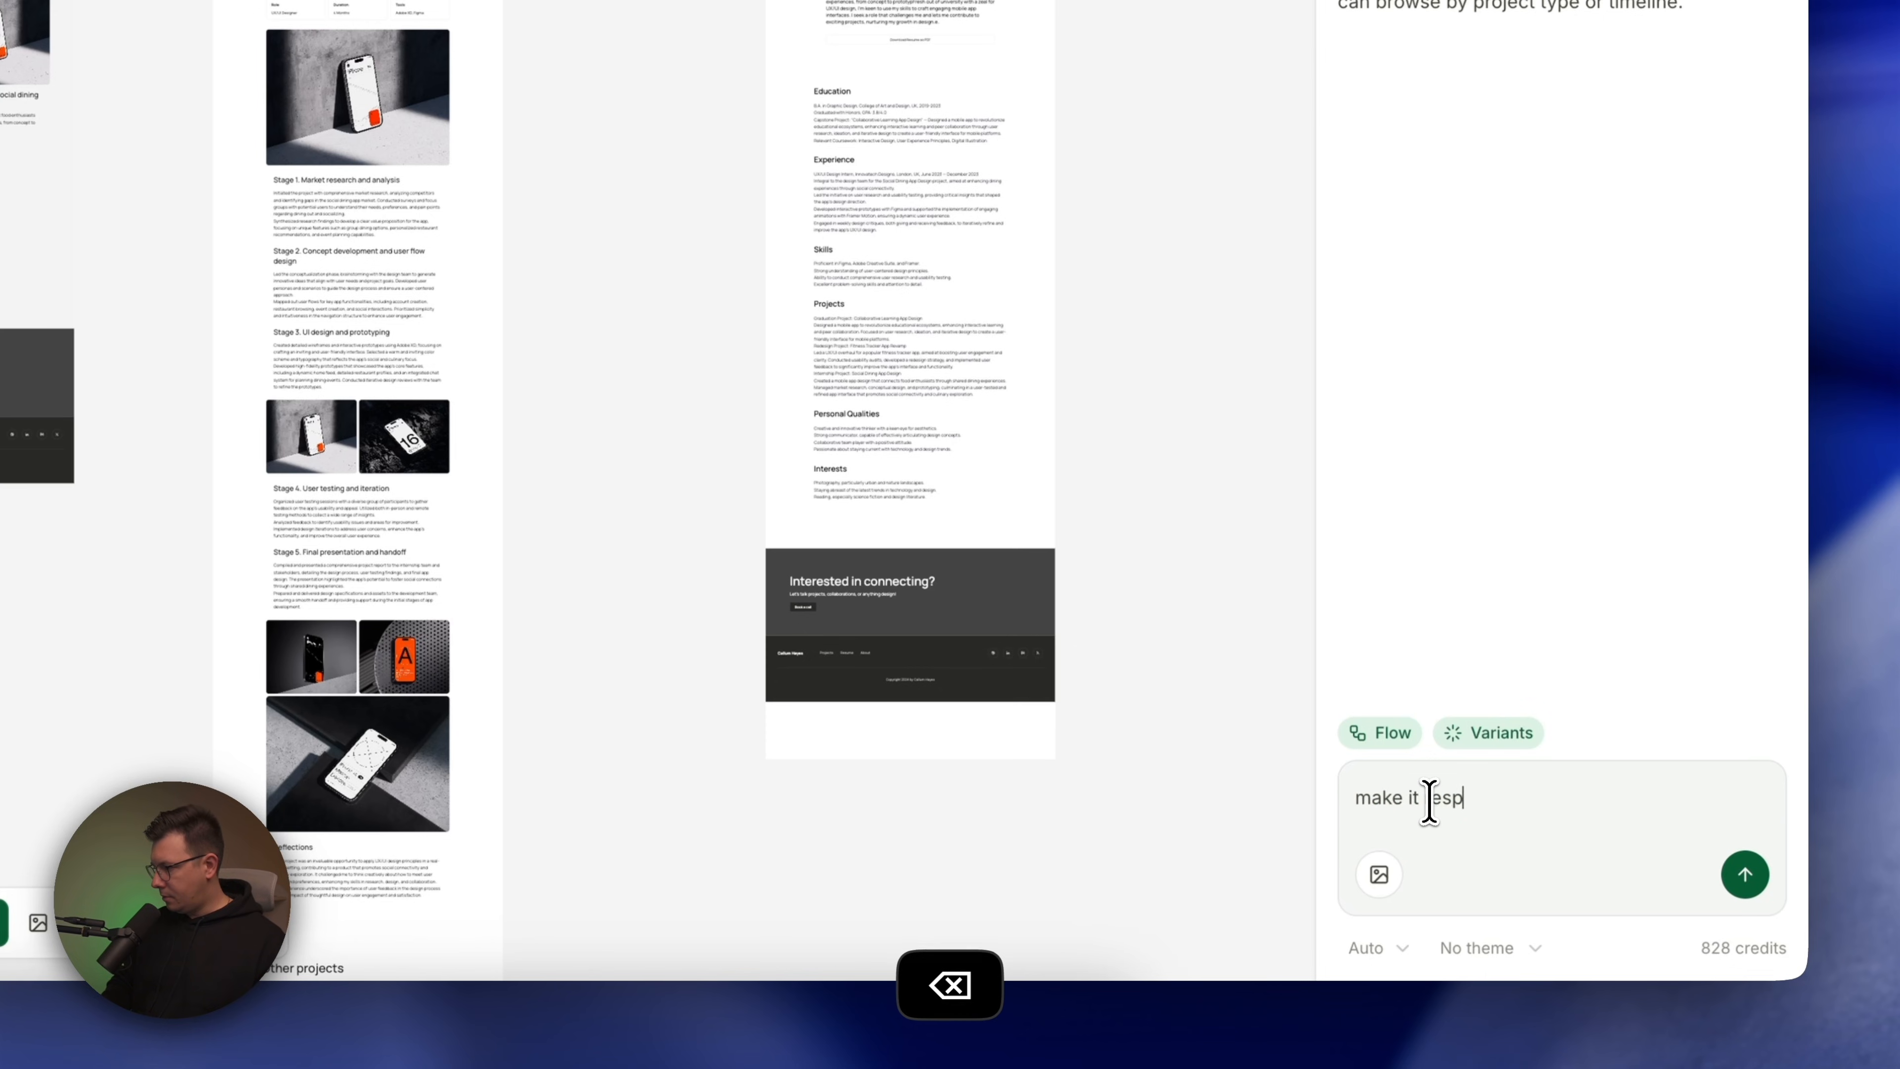
pyautogui.write('sive')
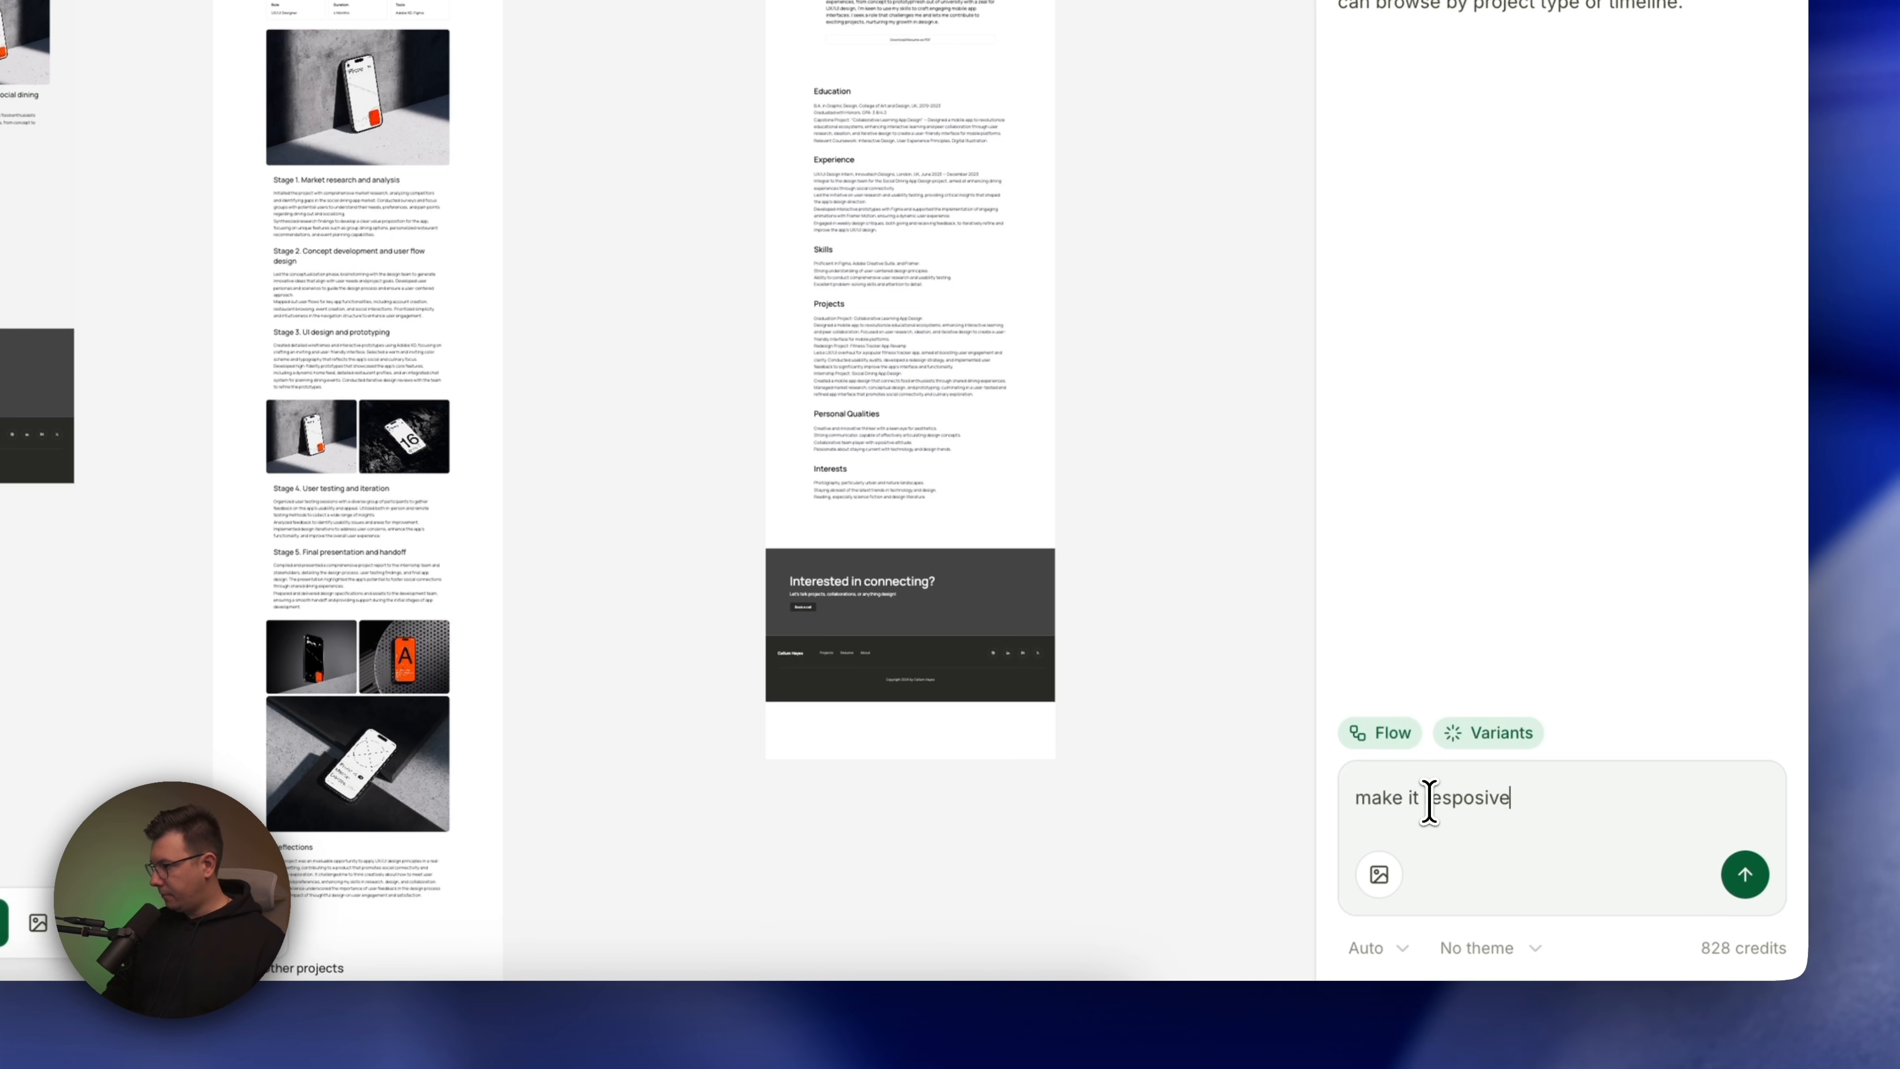
pyautogui.press('Return')
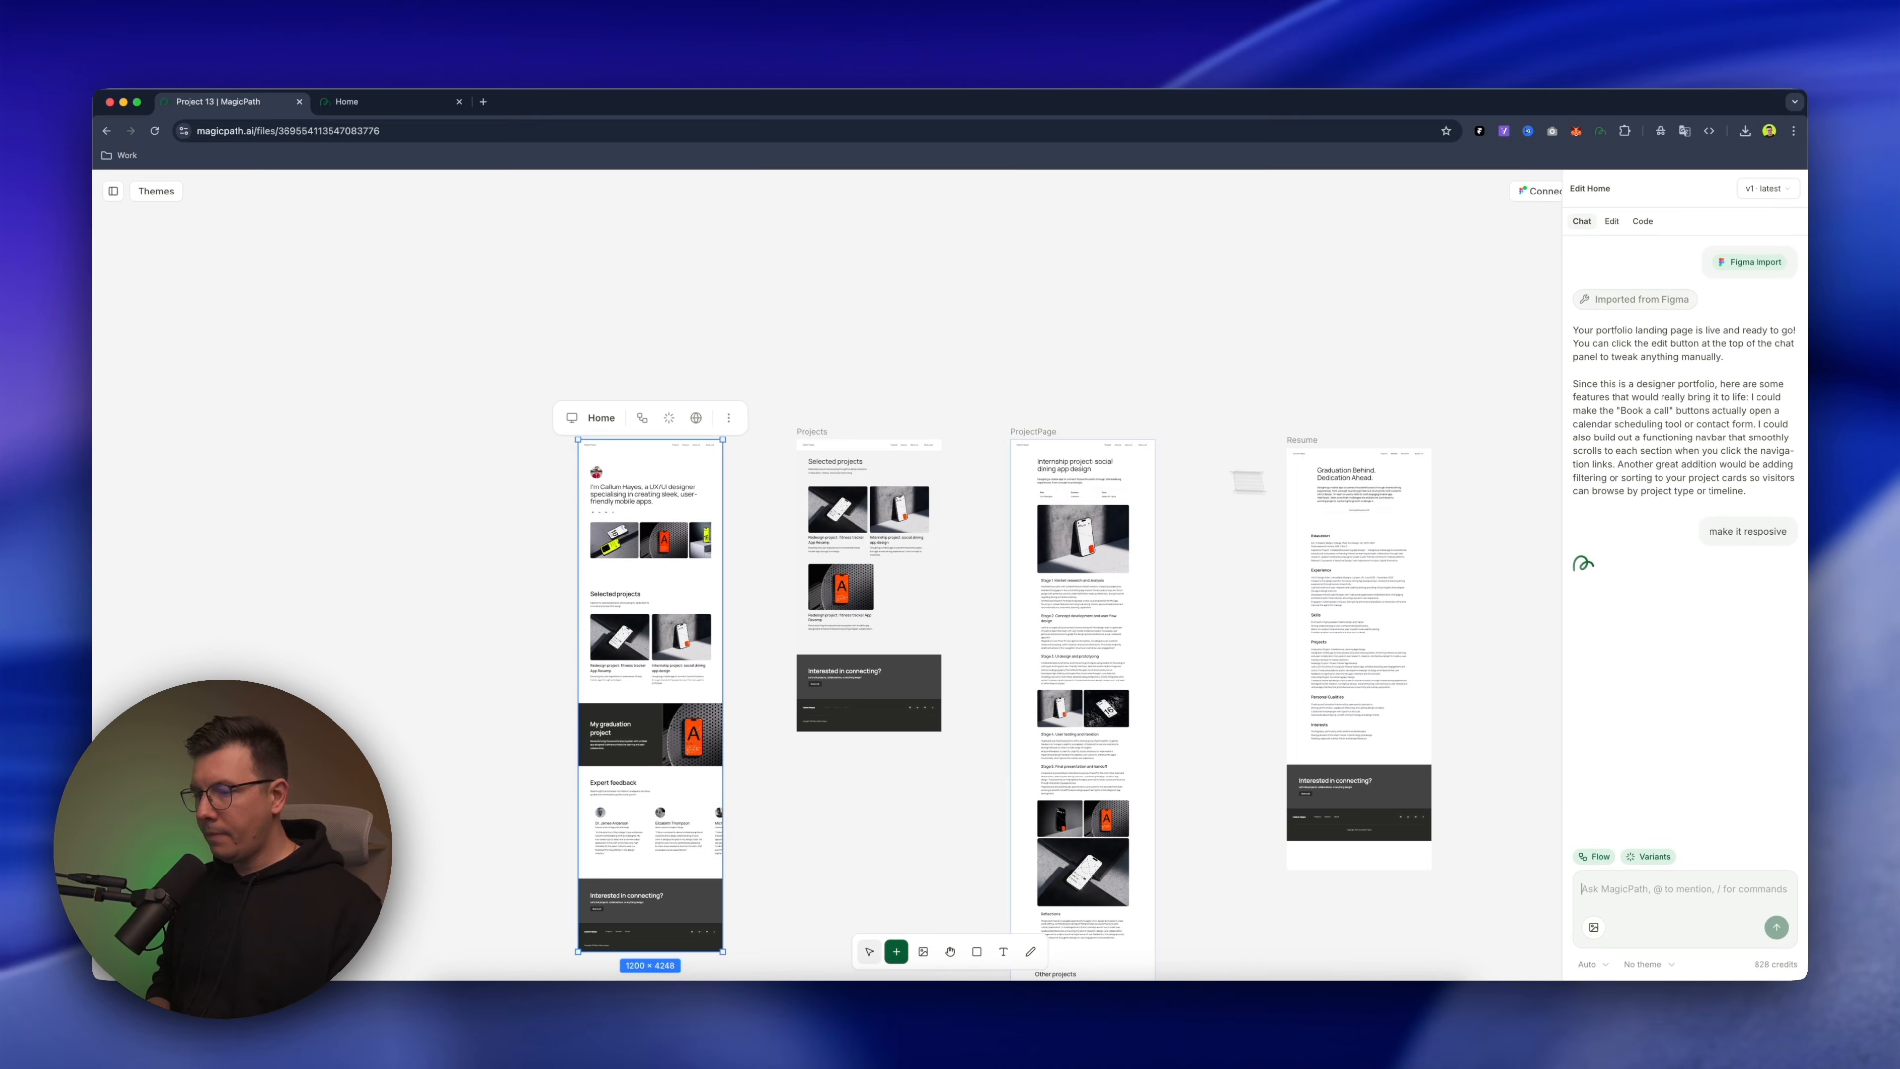
# Open the About page's web preview and look through its sections, including the photo row under My inspirations and interests
pyautogui.hscroll(10, 1123, 415)
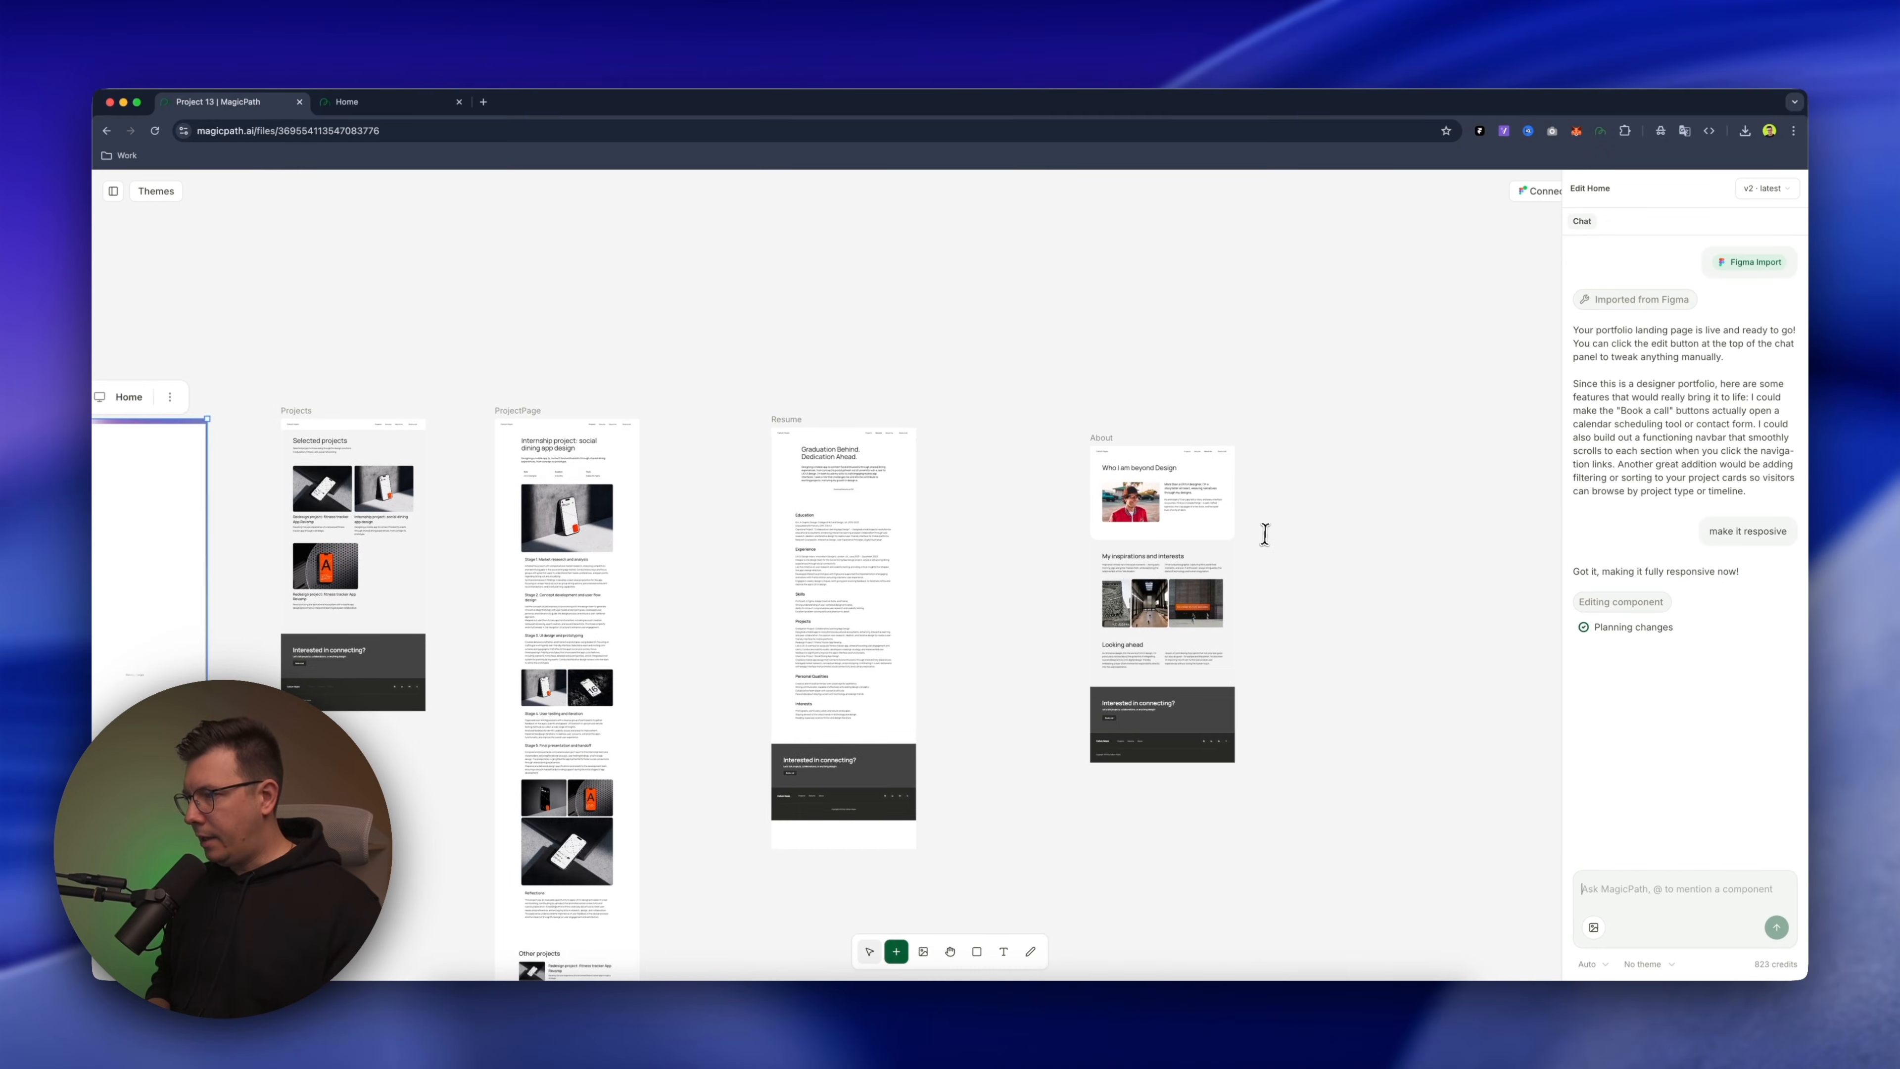
pyautogui.scroll(3, 1264, 534)
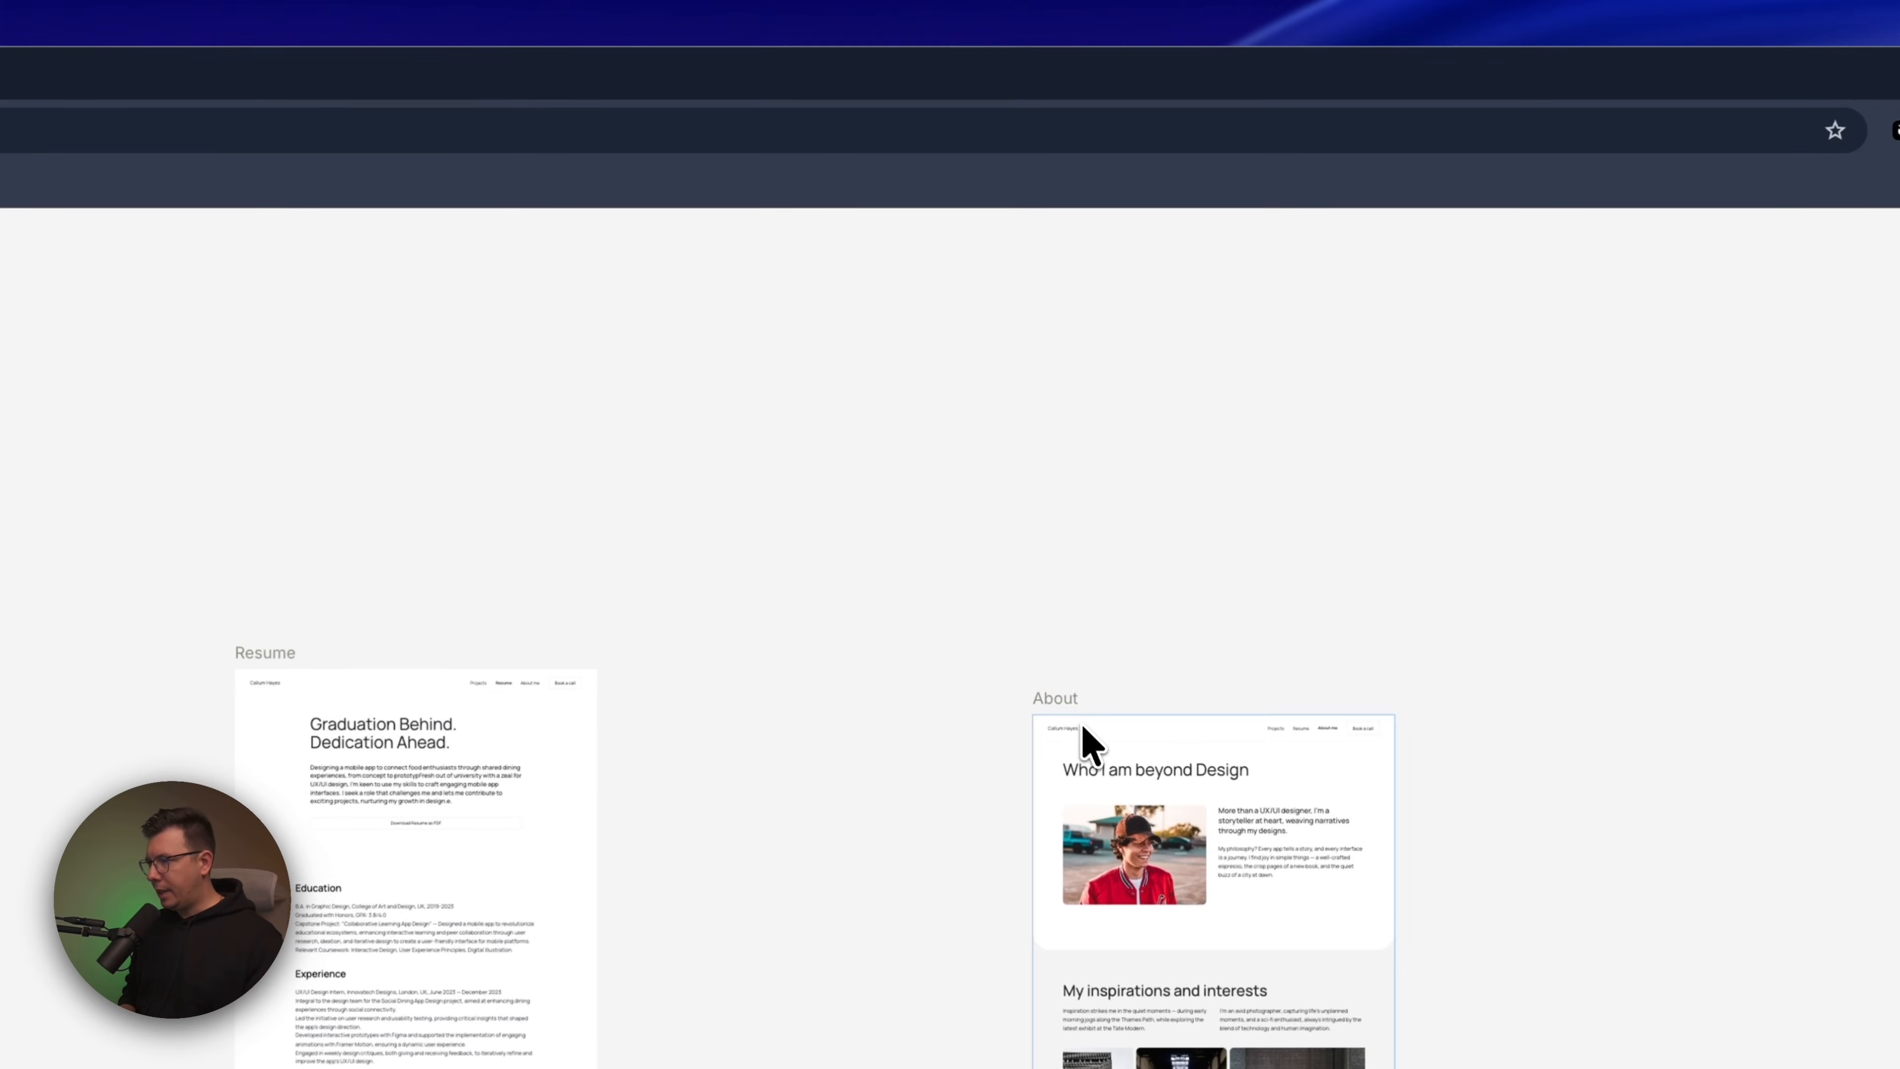
pyautogui.click(1070, 432)
pyautogui.click(1307, 672)
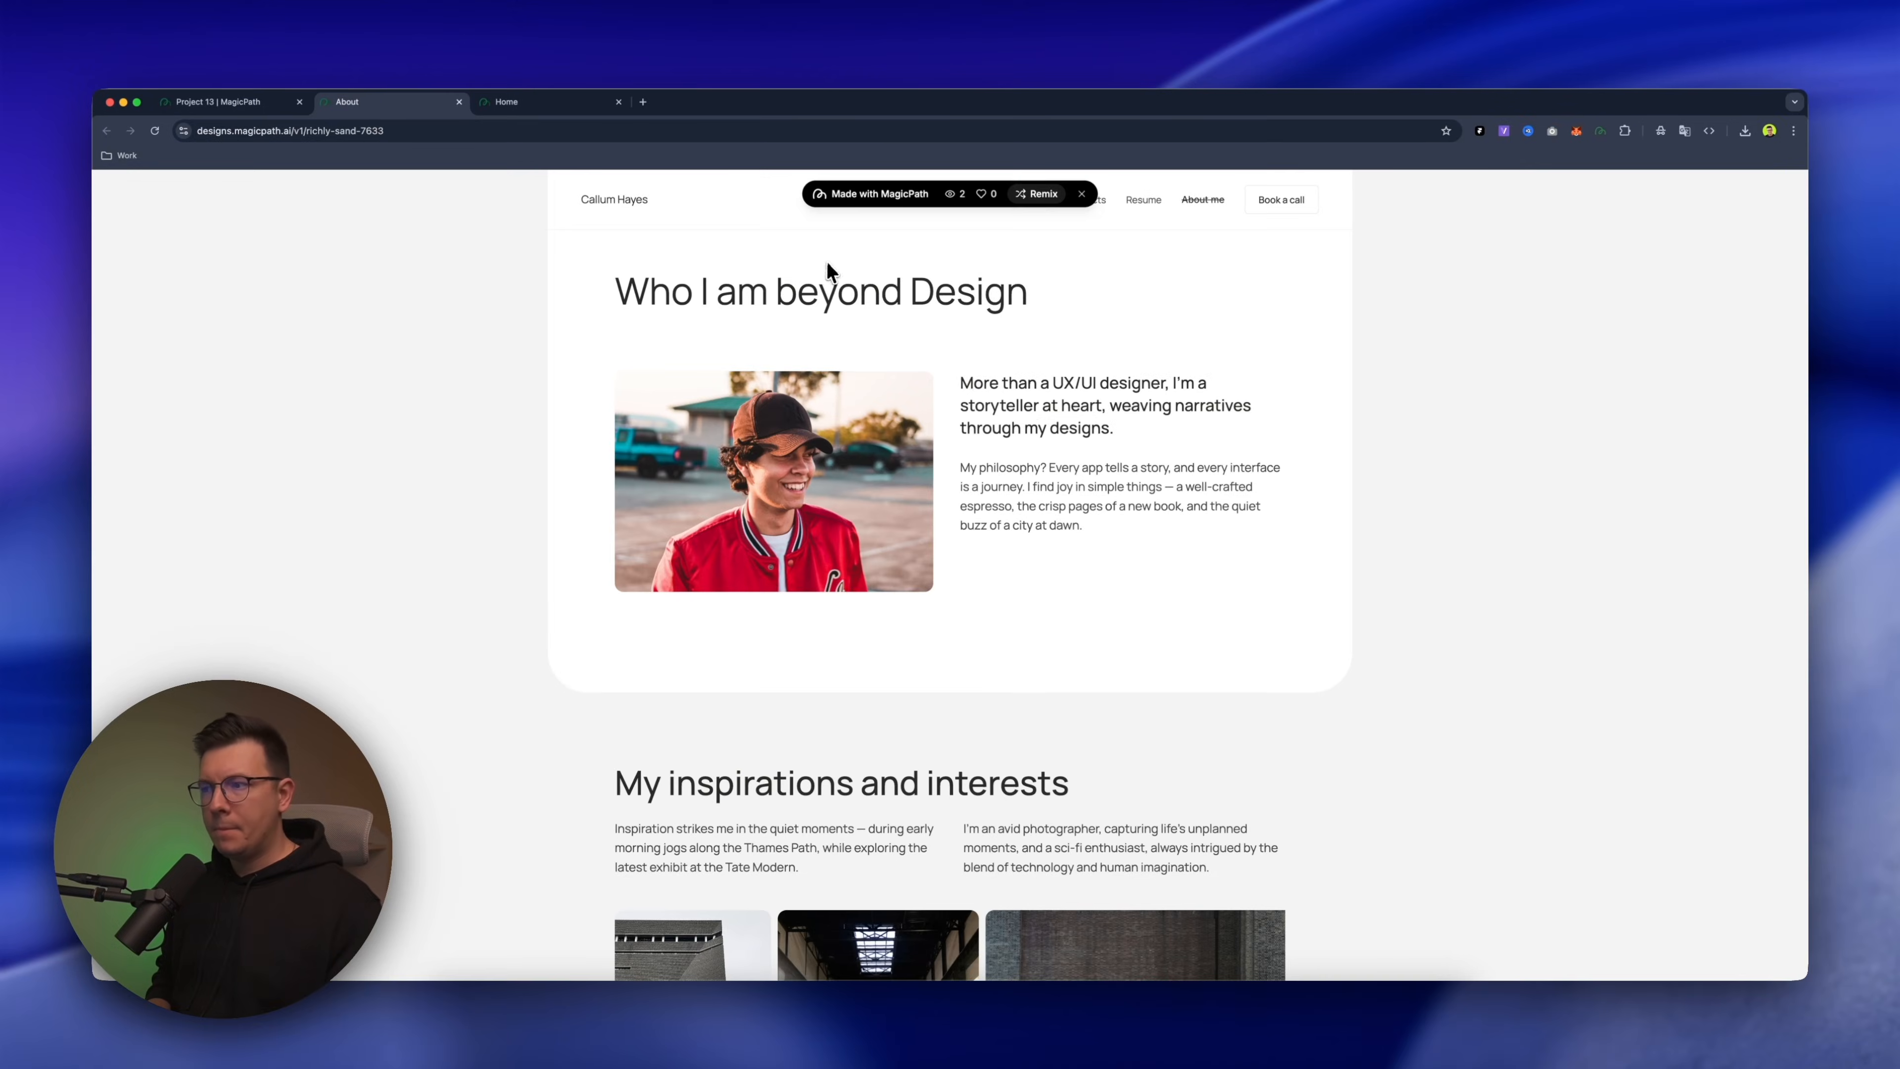
pyautogui.scroll(-12, 1024, 545)
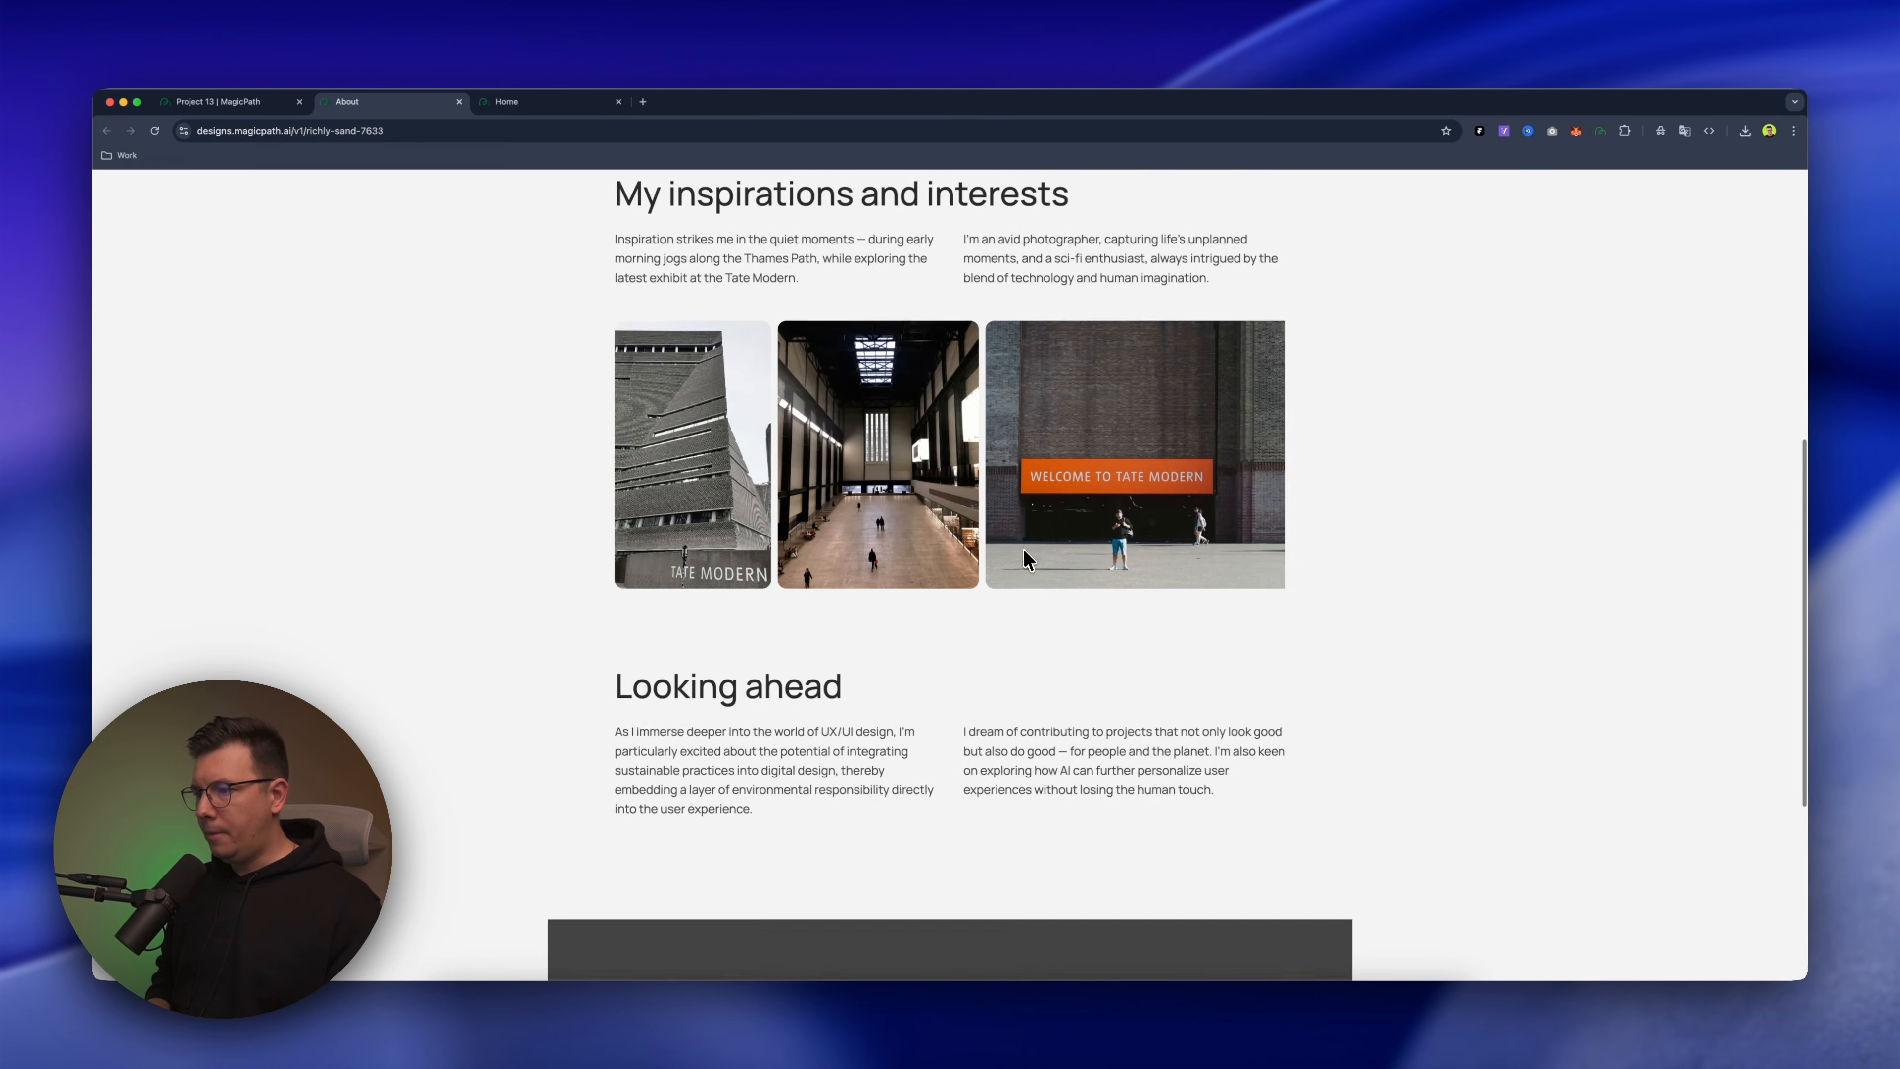
pyautogui.scroll(5, 1024, 550)
pyautogui.scroll(-2, 1022, 548)
pyautogui.hscroll(3, 1078, 462)
pyautogui.hscroll(-3, 1086, 448)
pyautogui.scroll(15, 1036, 556)
# Return to the project canvas, deselect the About page and bring all imported pages into view
pyautogui.click(268, 105)
pyautogui.scroll(-5, 1072, 407)
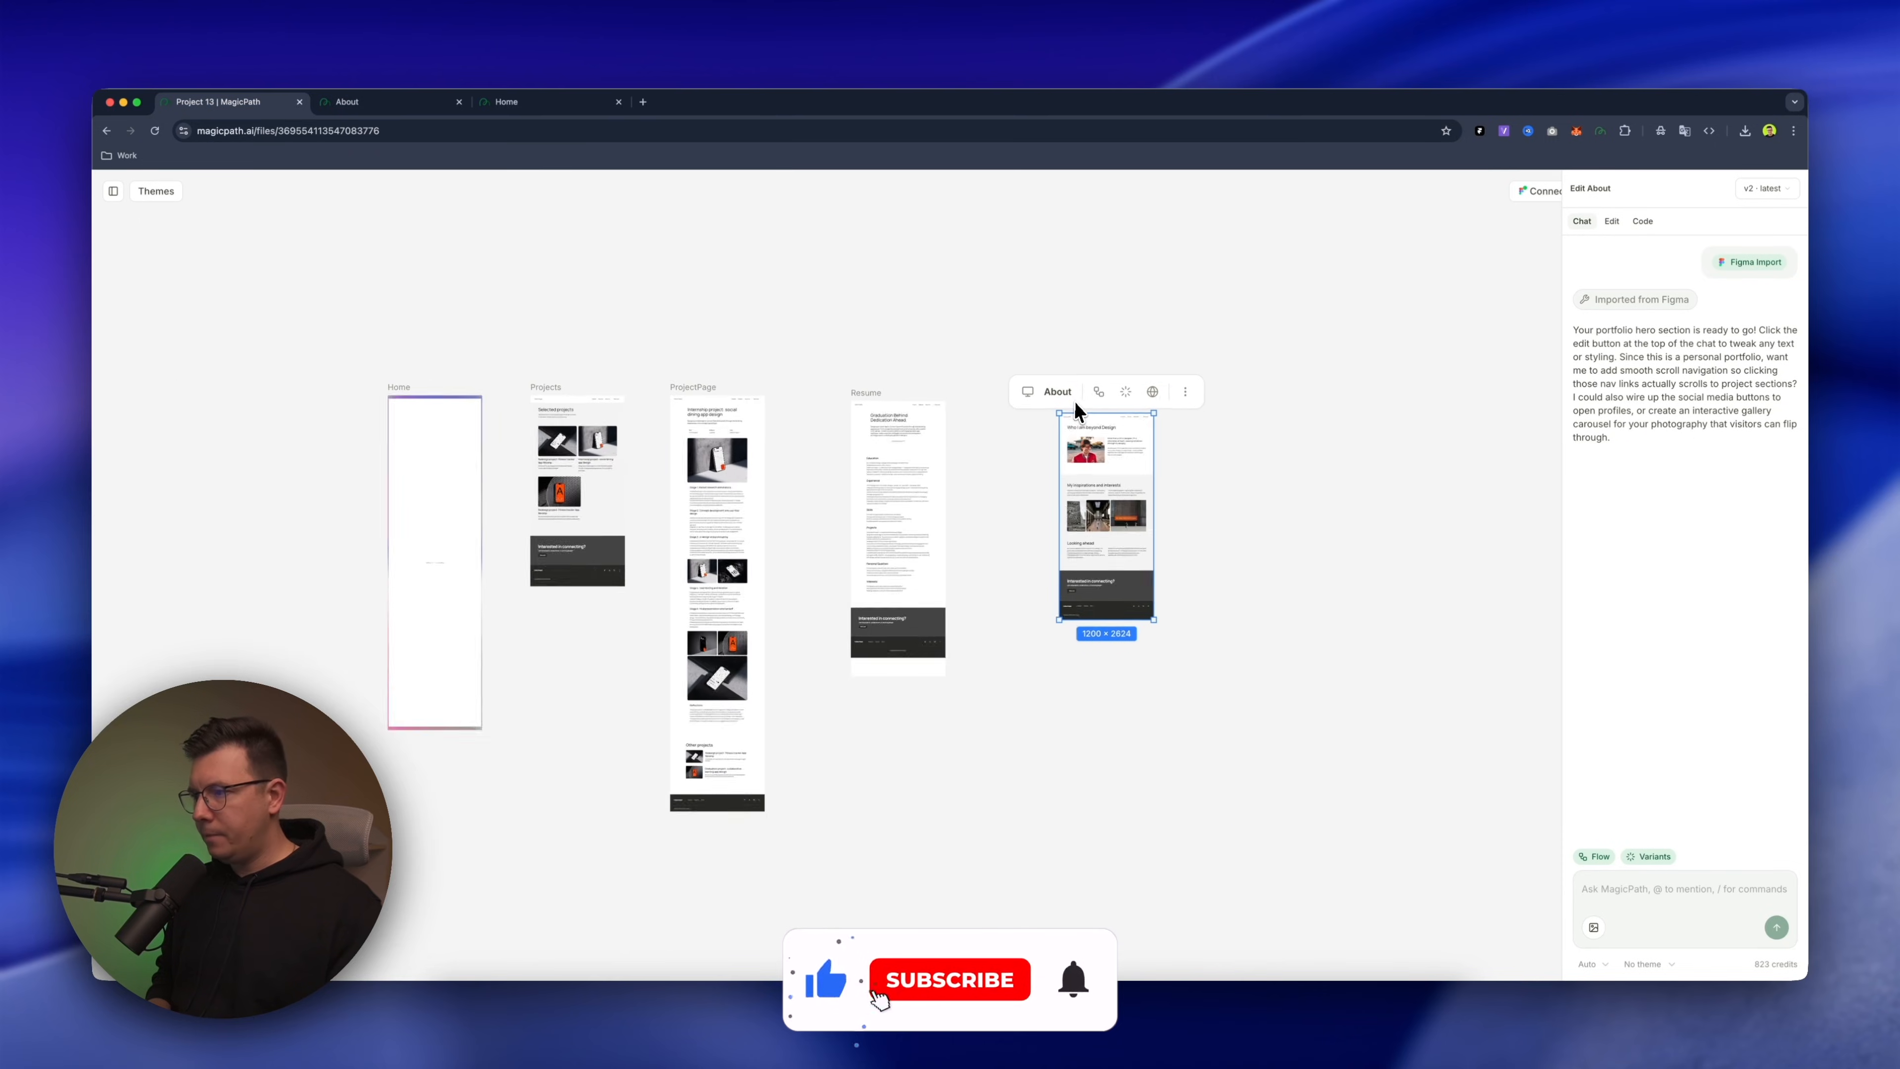
pyautogui.scroll(-3, 1044, 531)
pyautogui.click(969, 608)
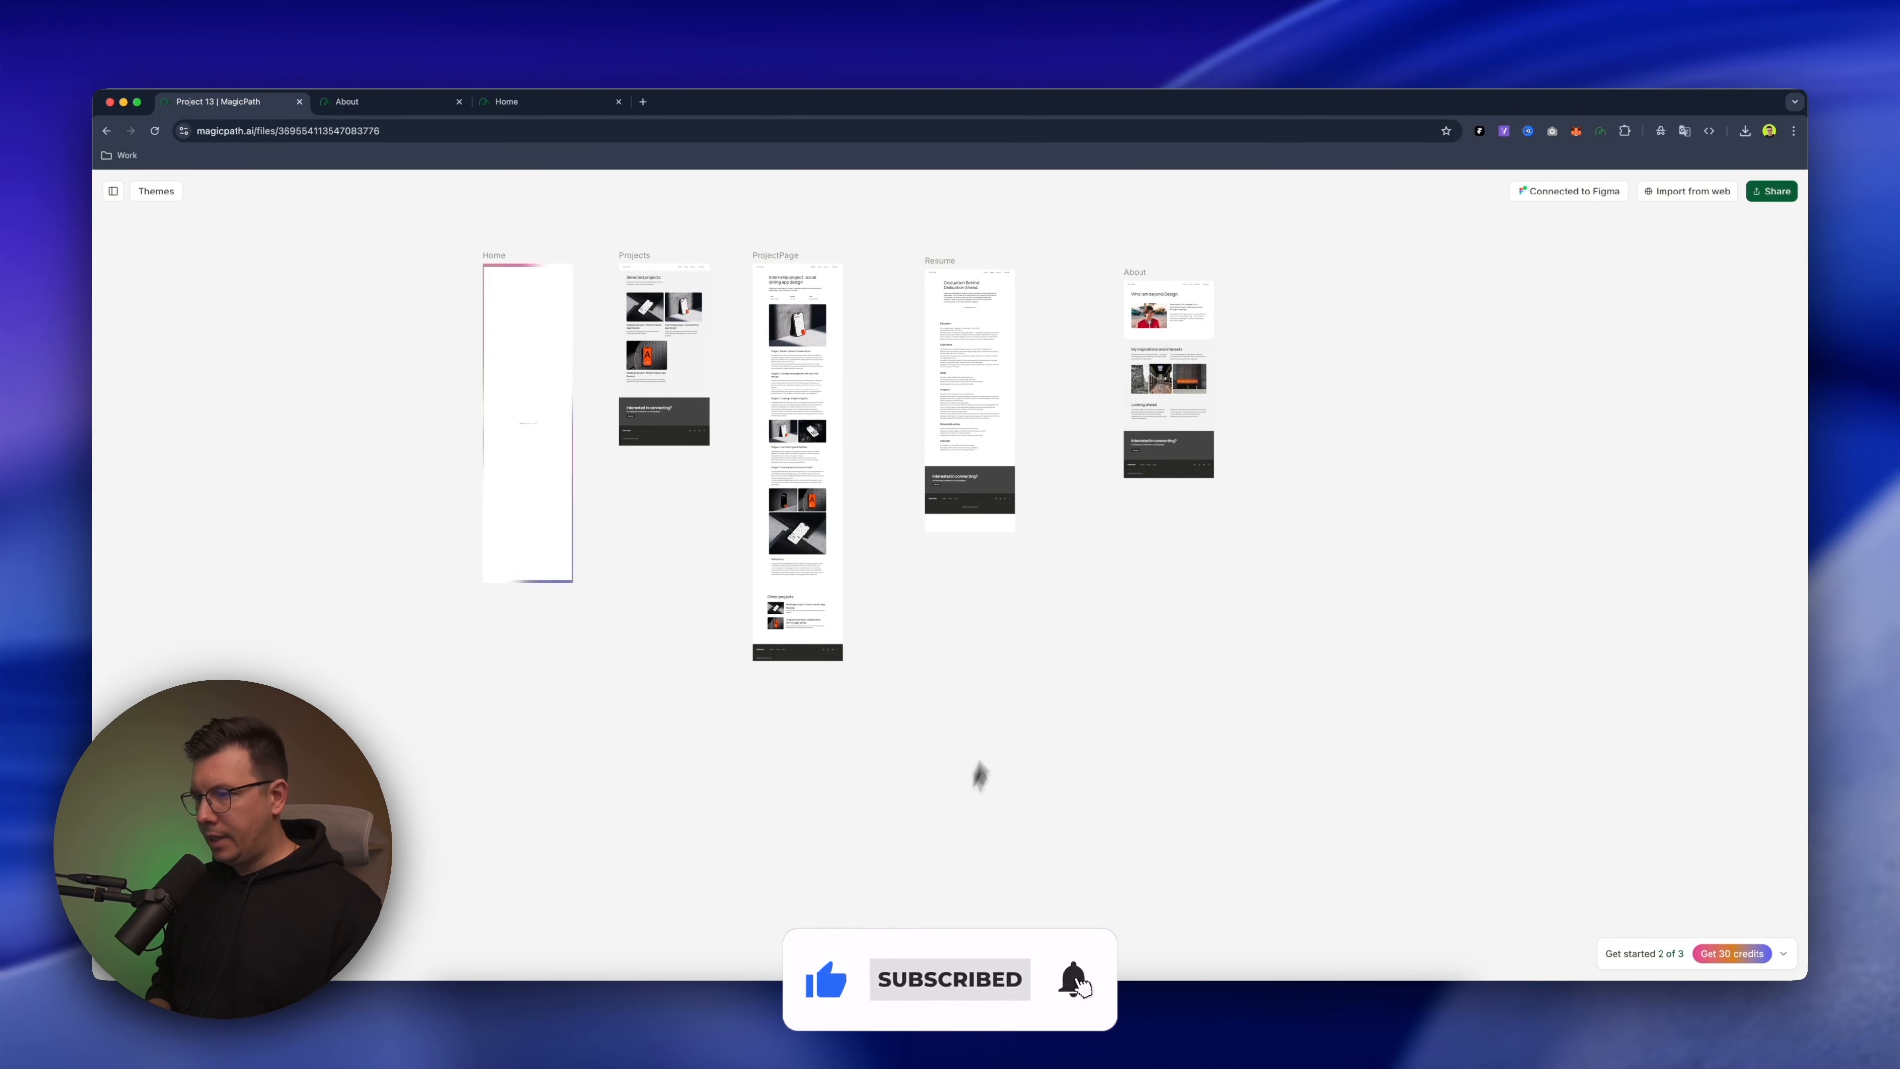
pyautogui.hscroll(-2, 1022, 692)
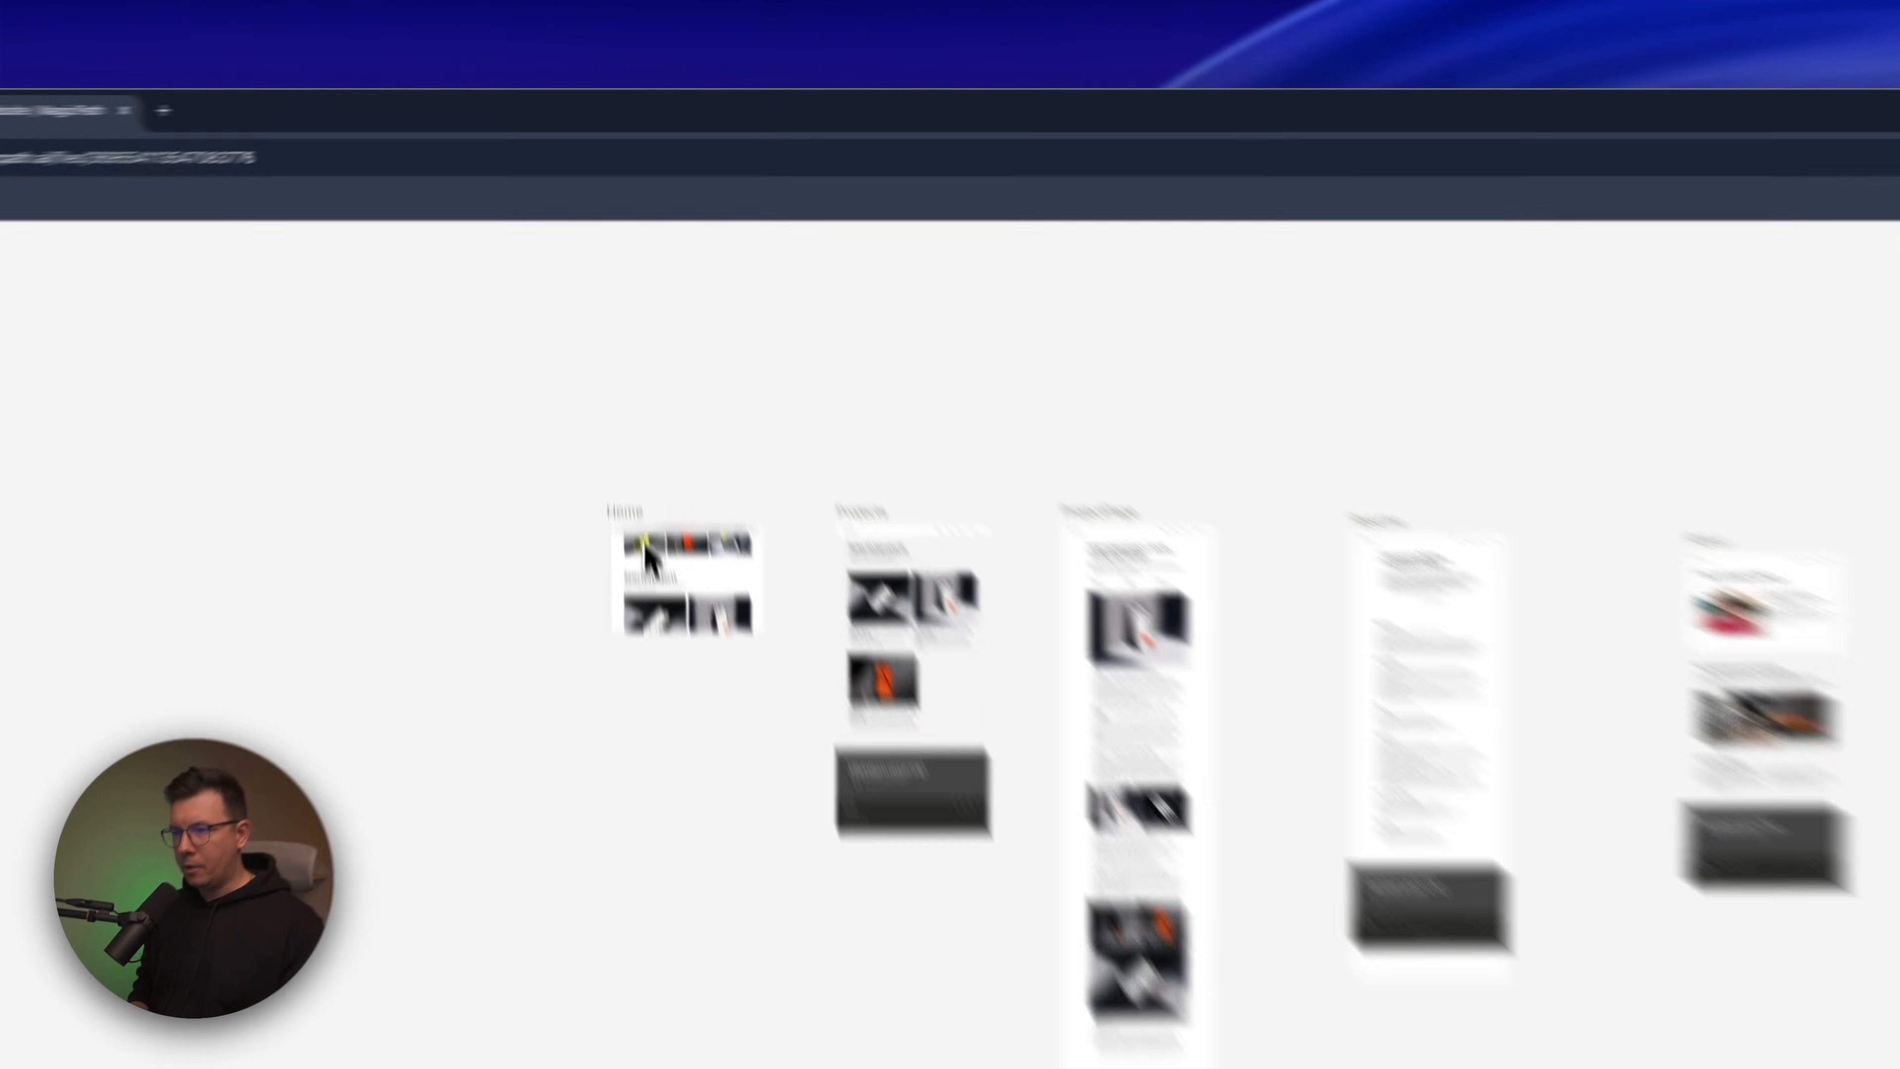
# Preview the updated Home page on the web and narrow the browser window to phone width to check its responsiveness
pyautogui.click(652, 558)
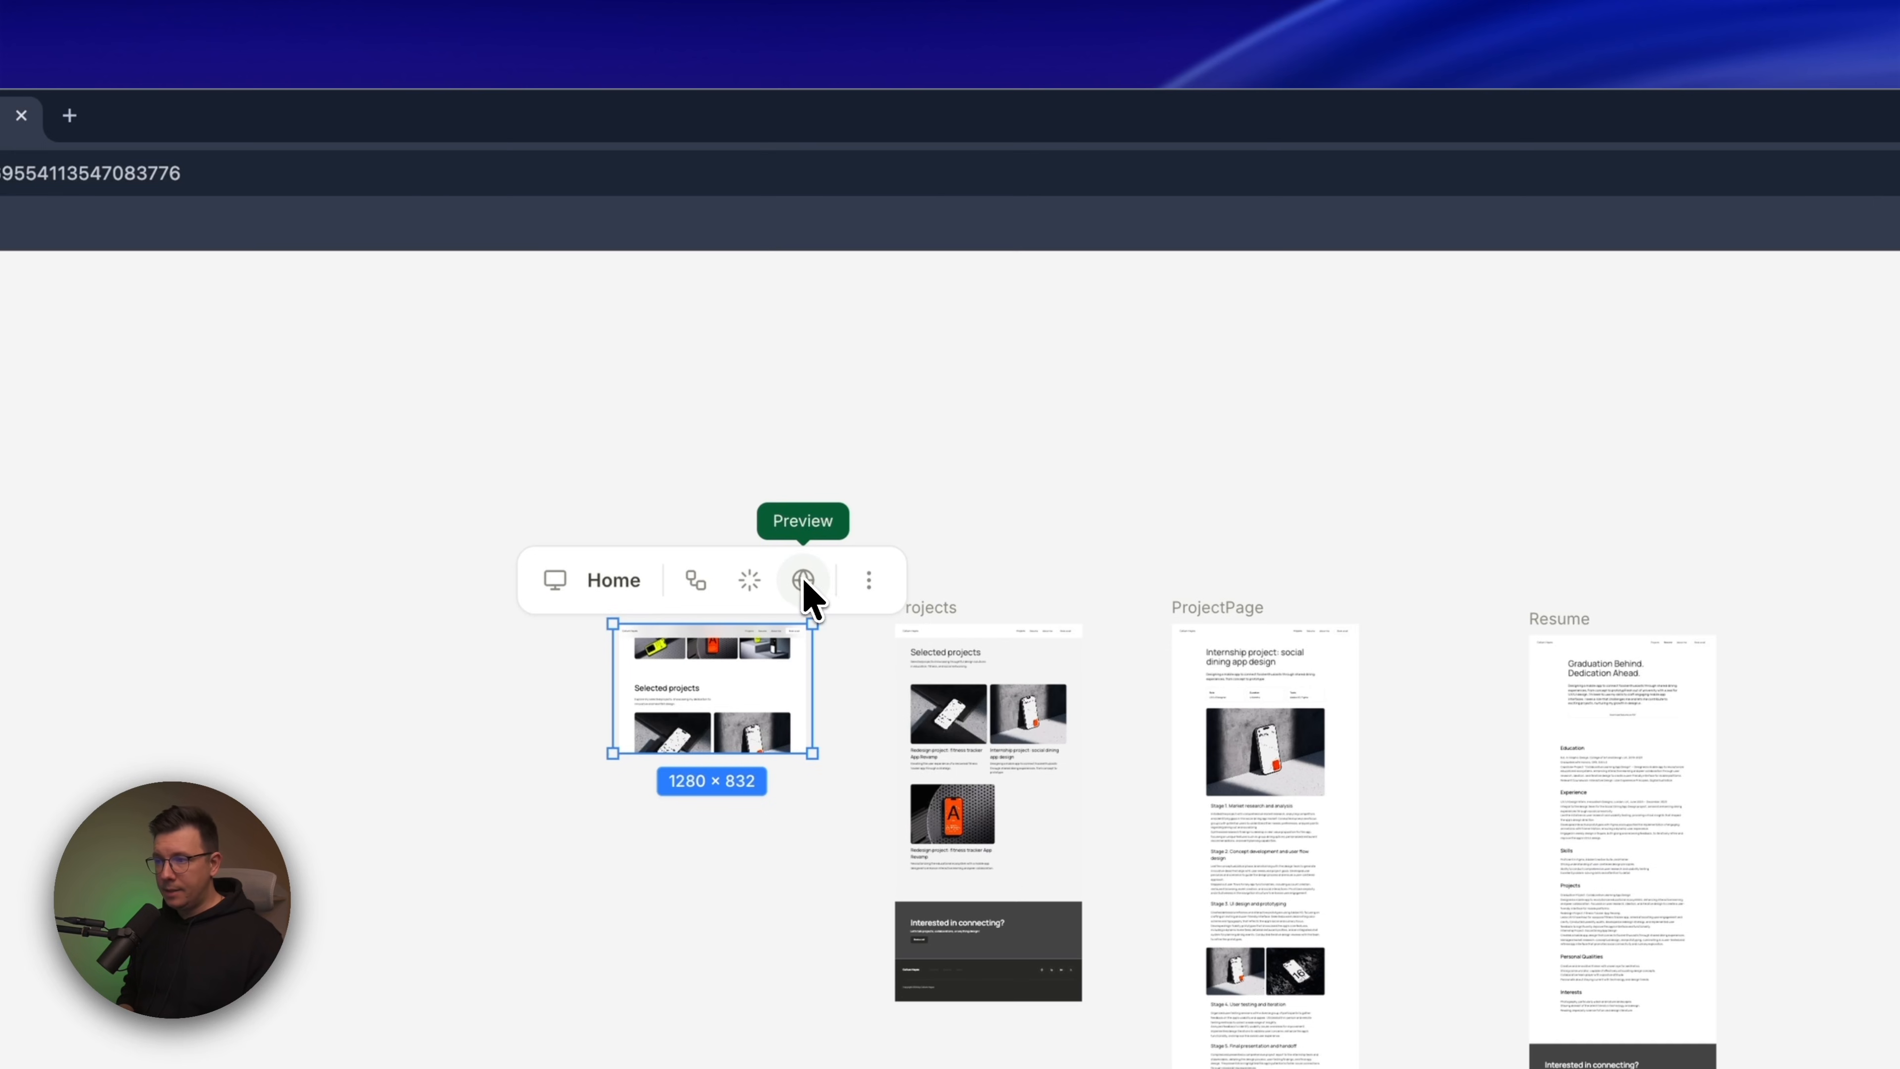
pyautogui.click(804, 581)
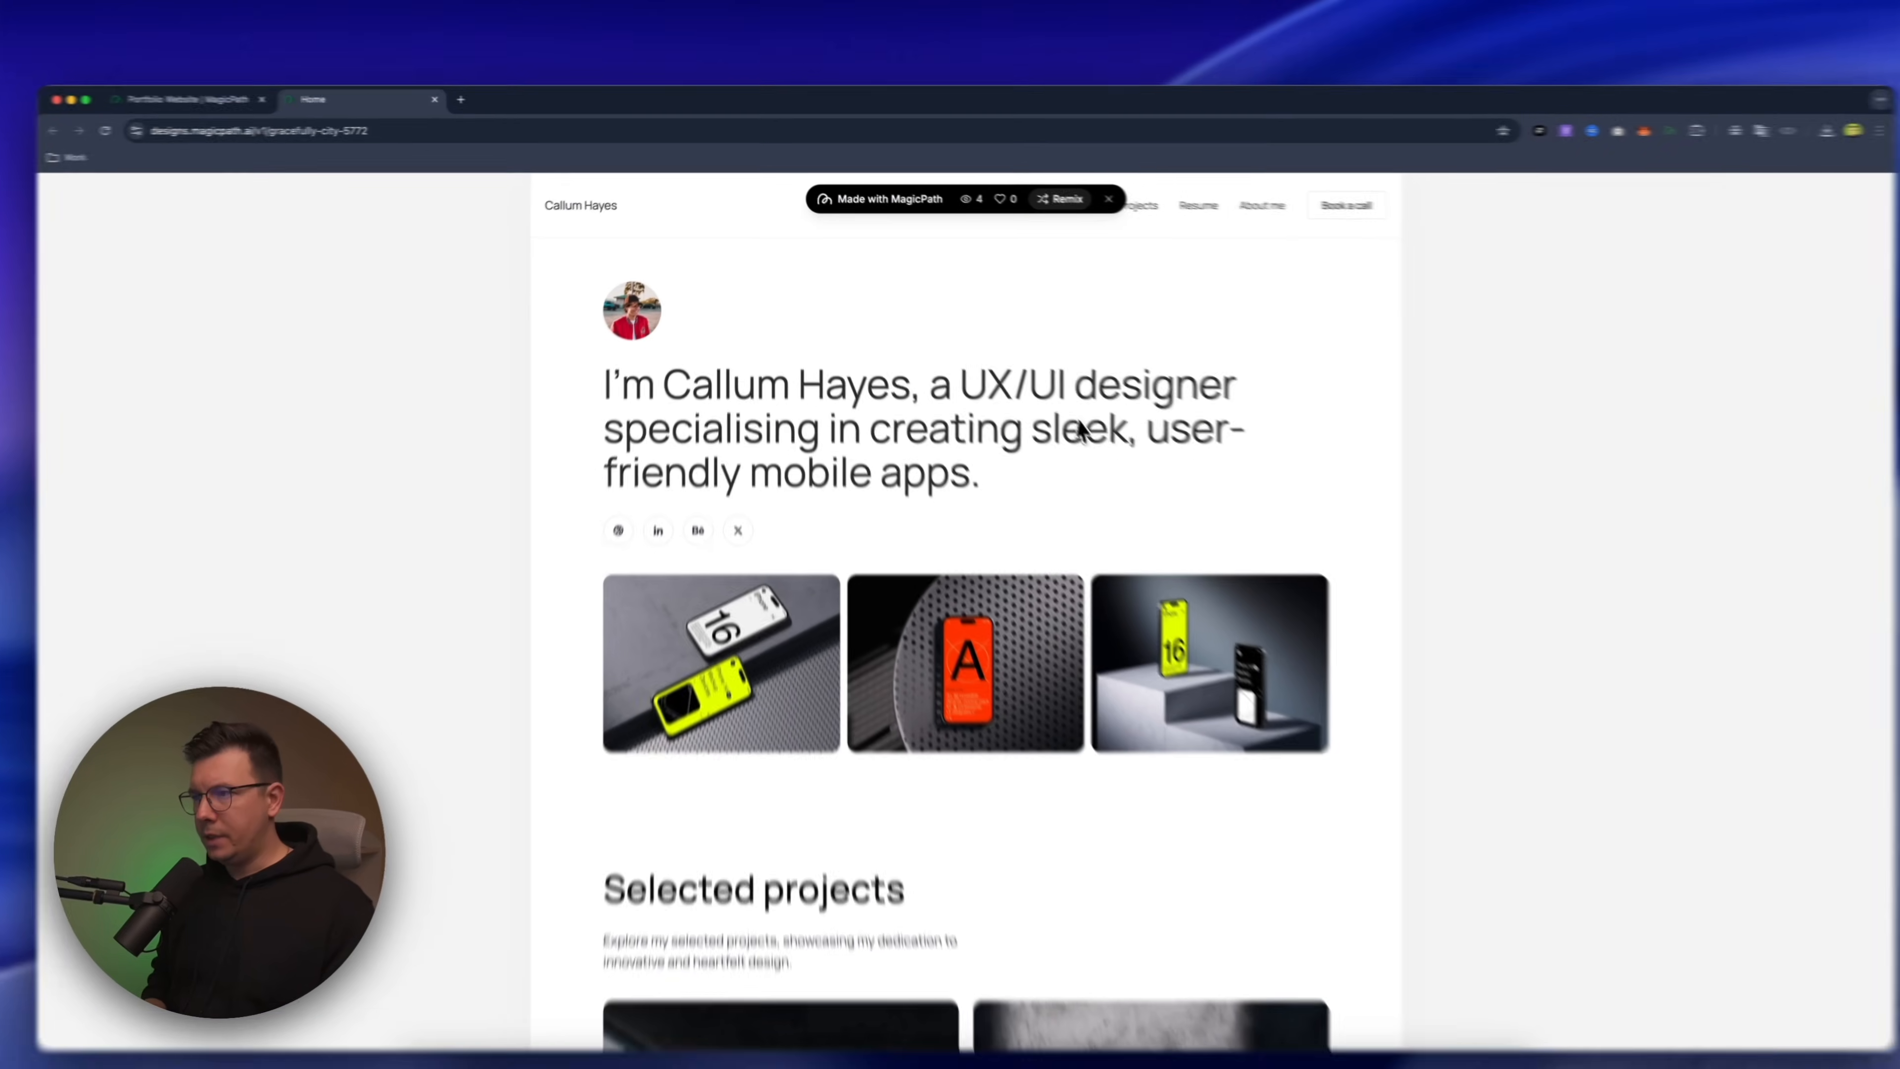
pyautogui.moveTo(1892, 323); pyautogui.dragTo(764, 296)
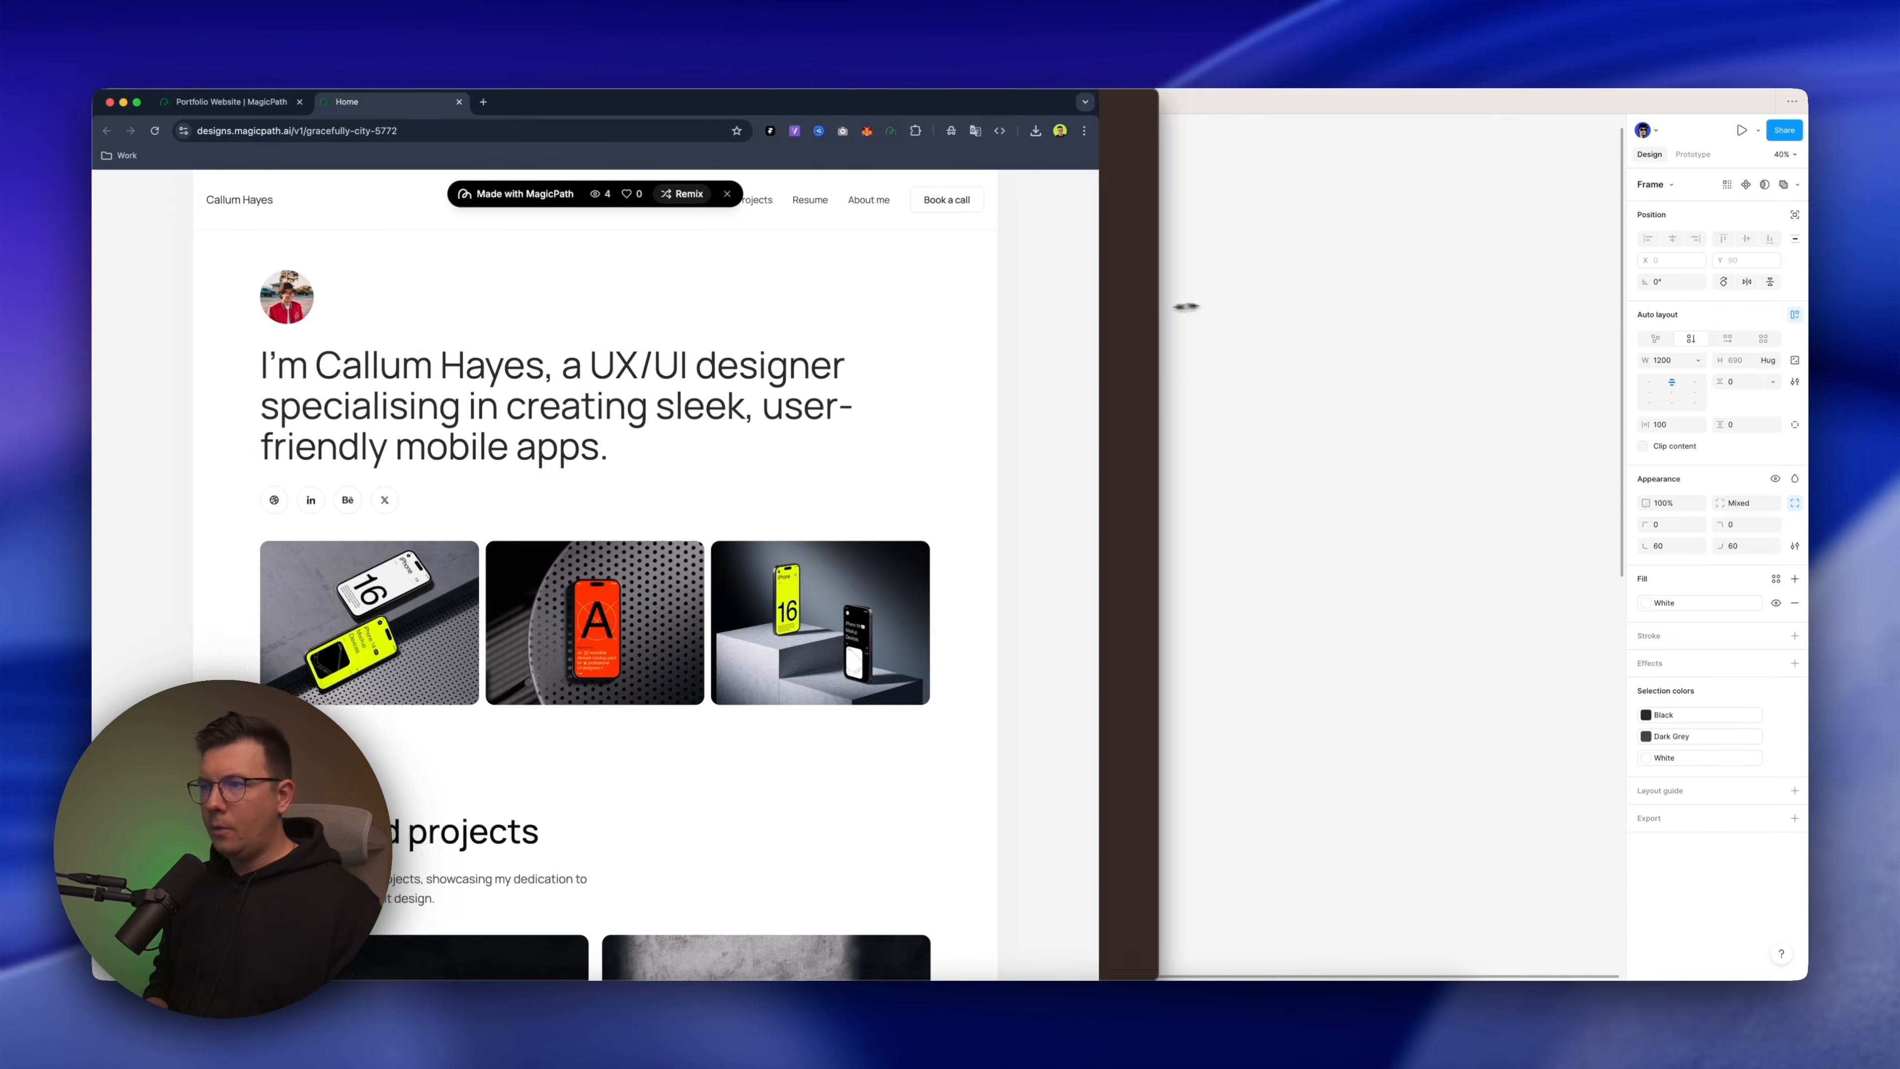
pyautogui.click(561, 194)
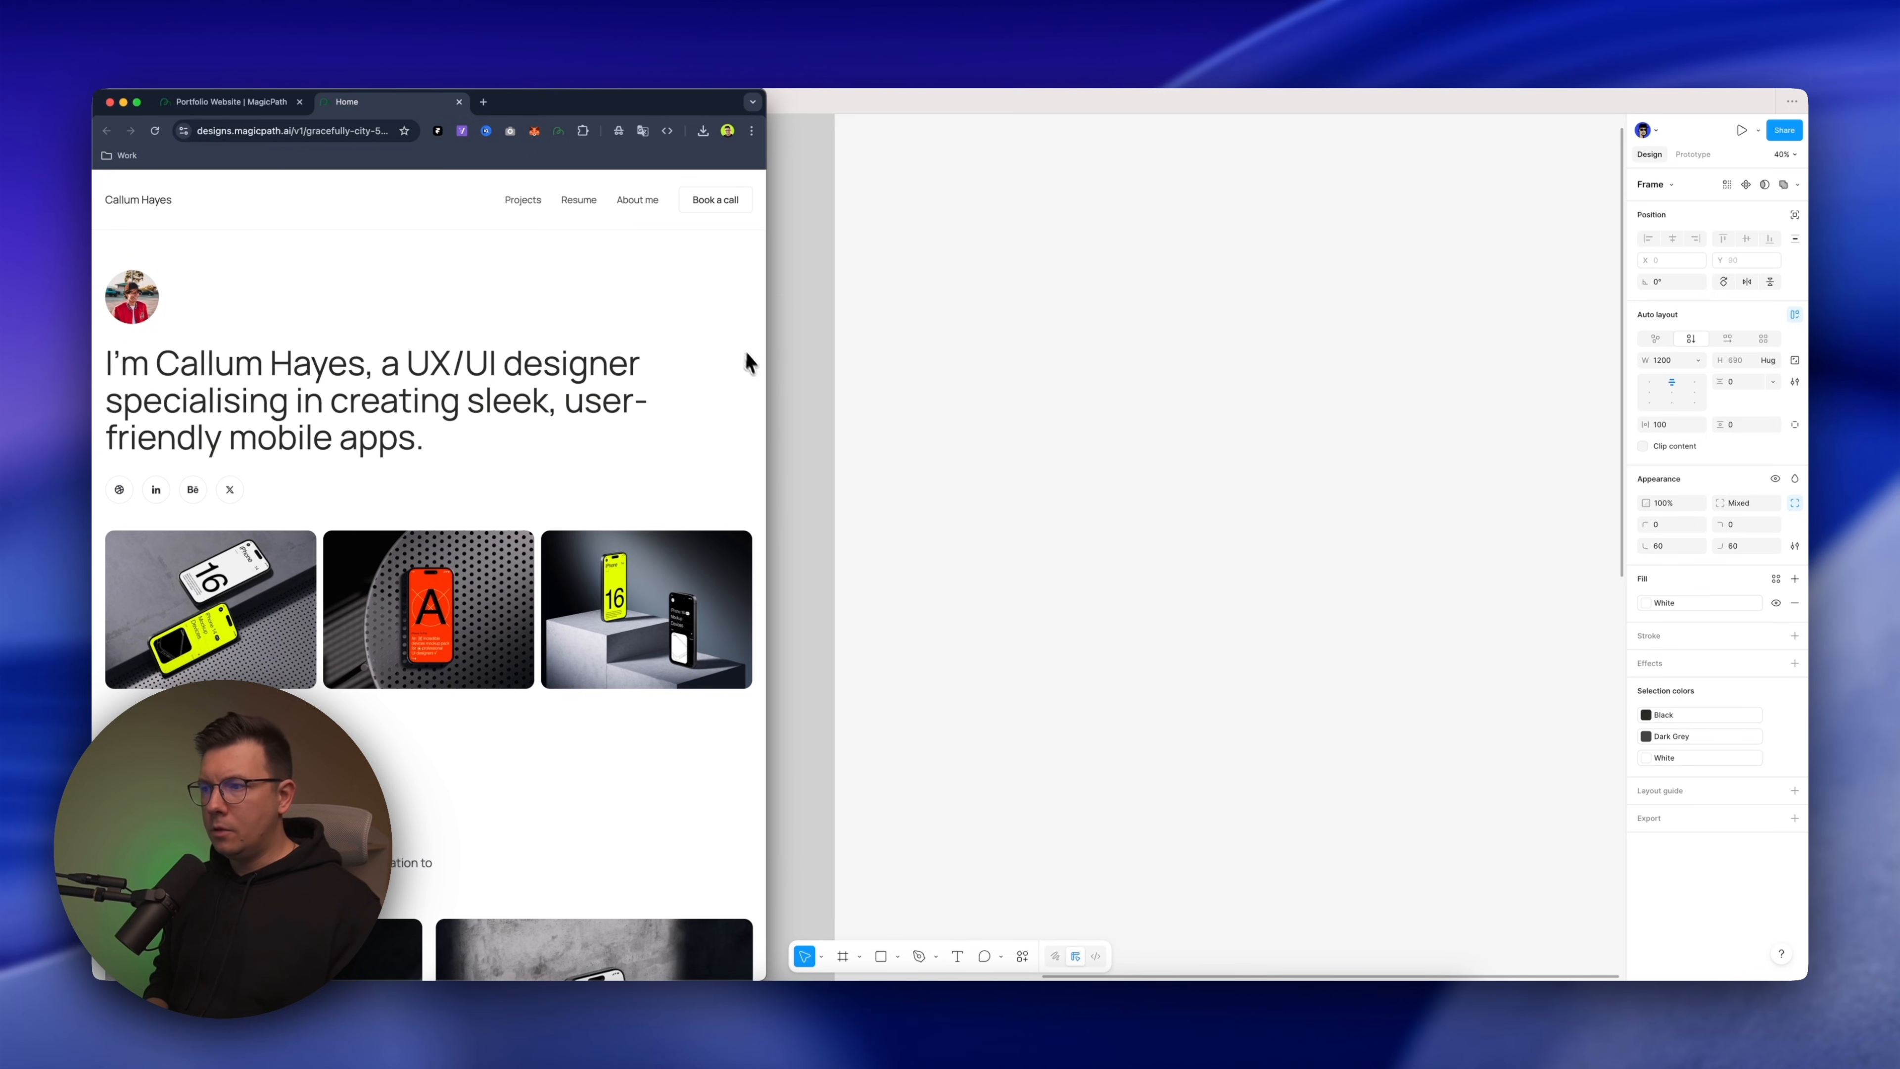
pyautogui.moveTo(766, 393); pyautogui.dragTo(438, 352)
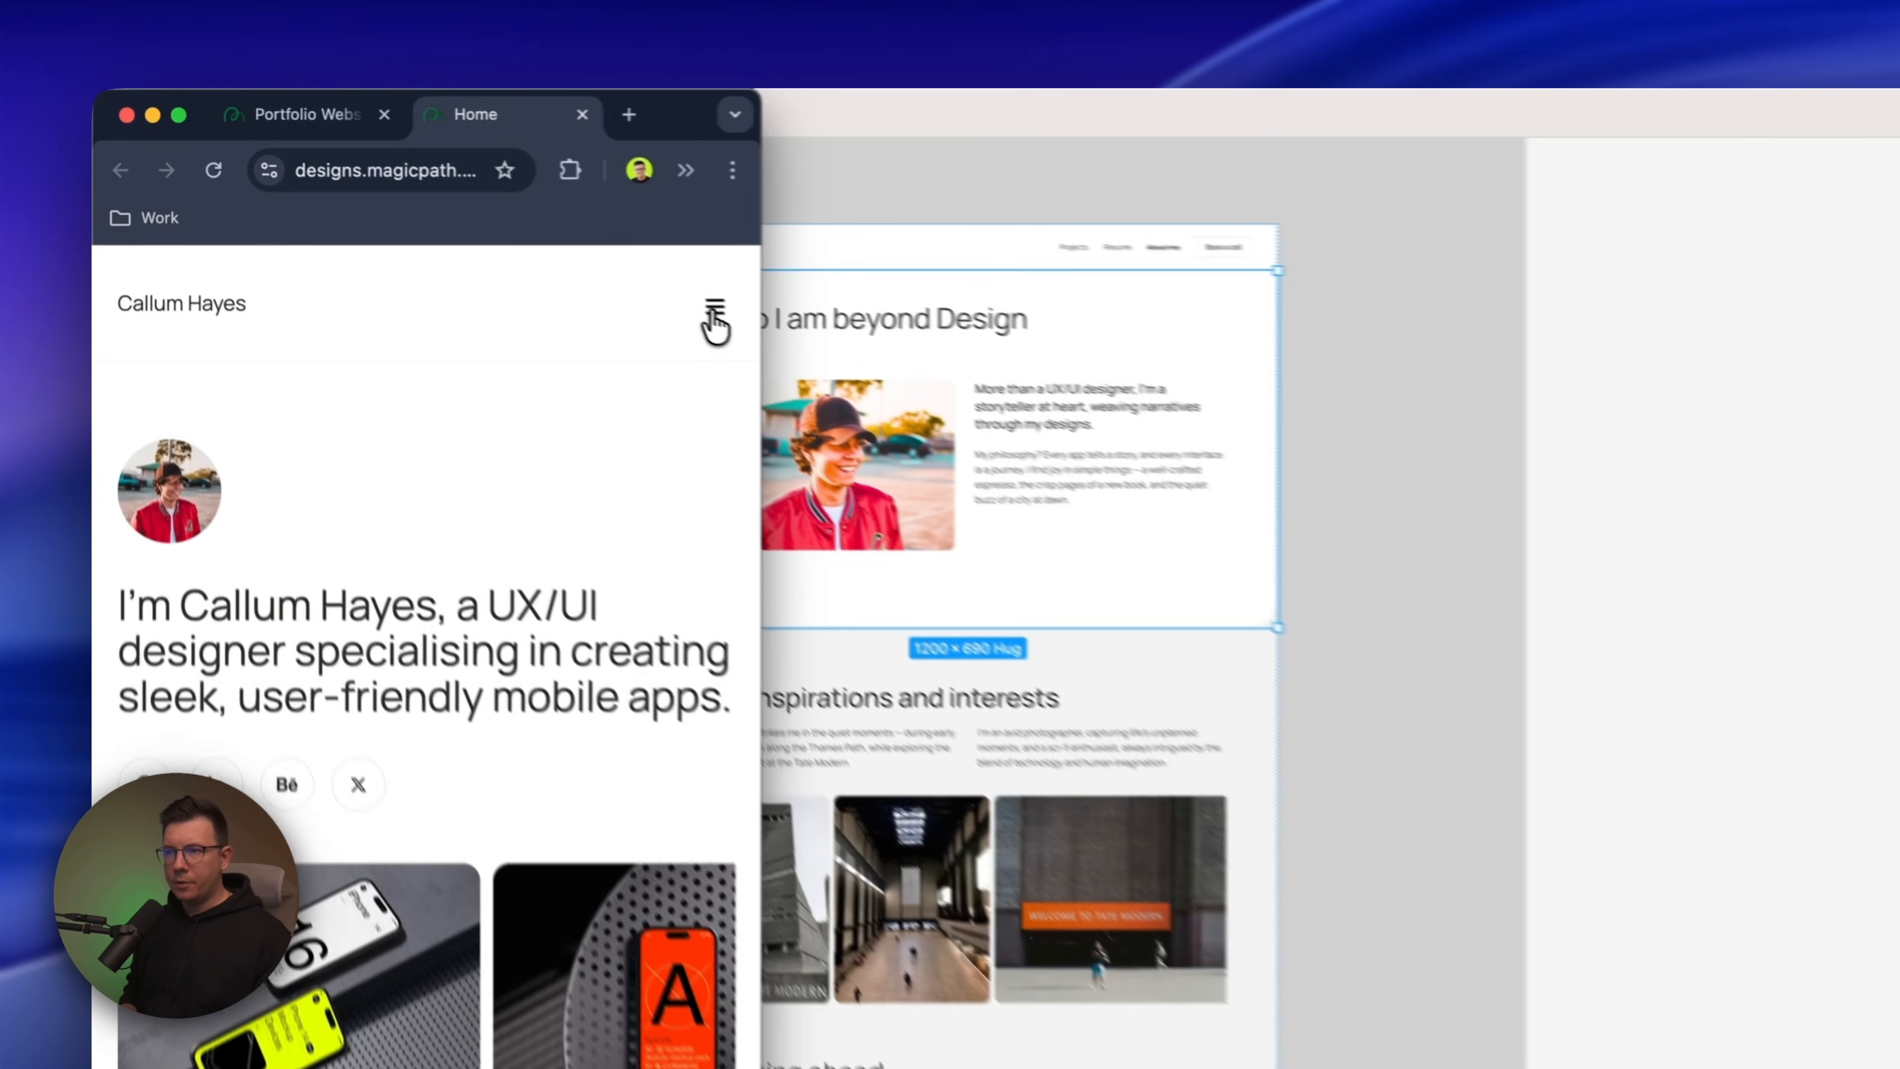
# Test opening and closing the mobile navigation menu in the Home preview, and restore the browser window to full width
pyautogui.click(413, 204)
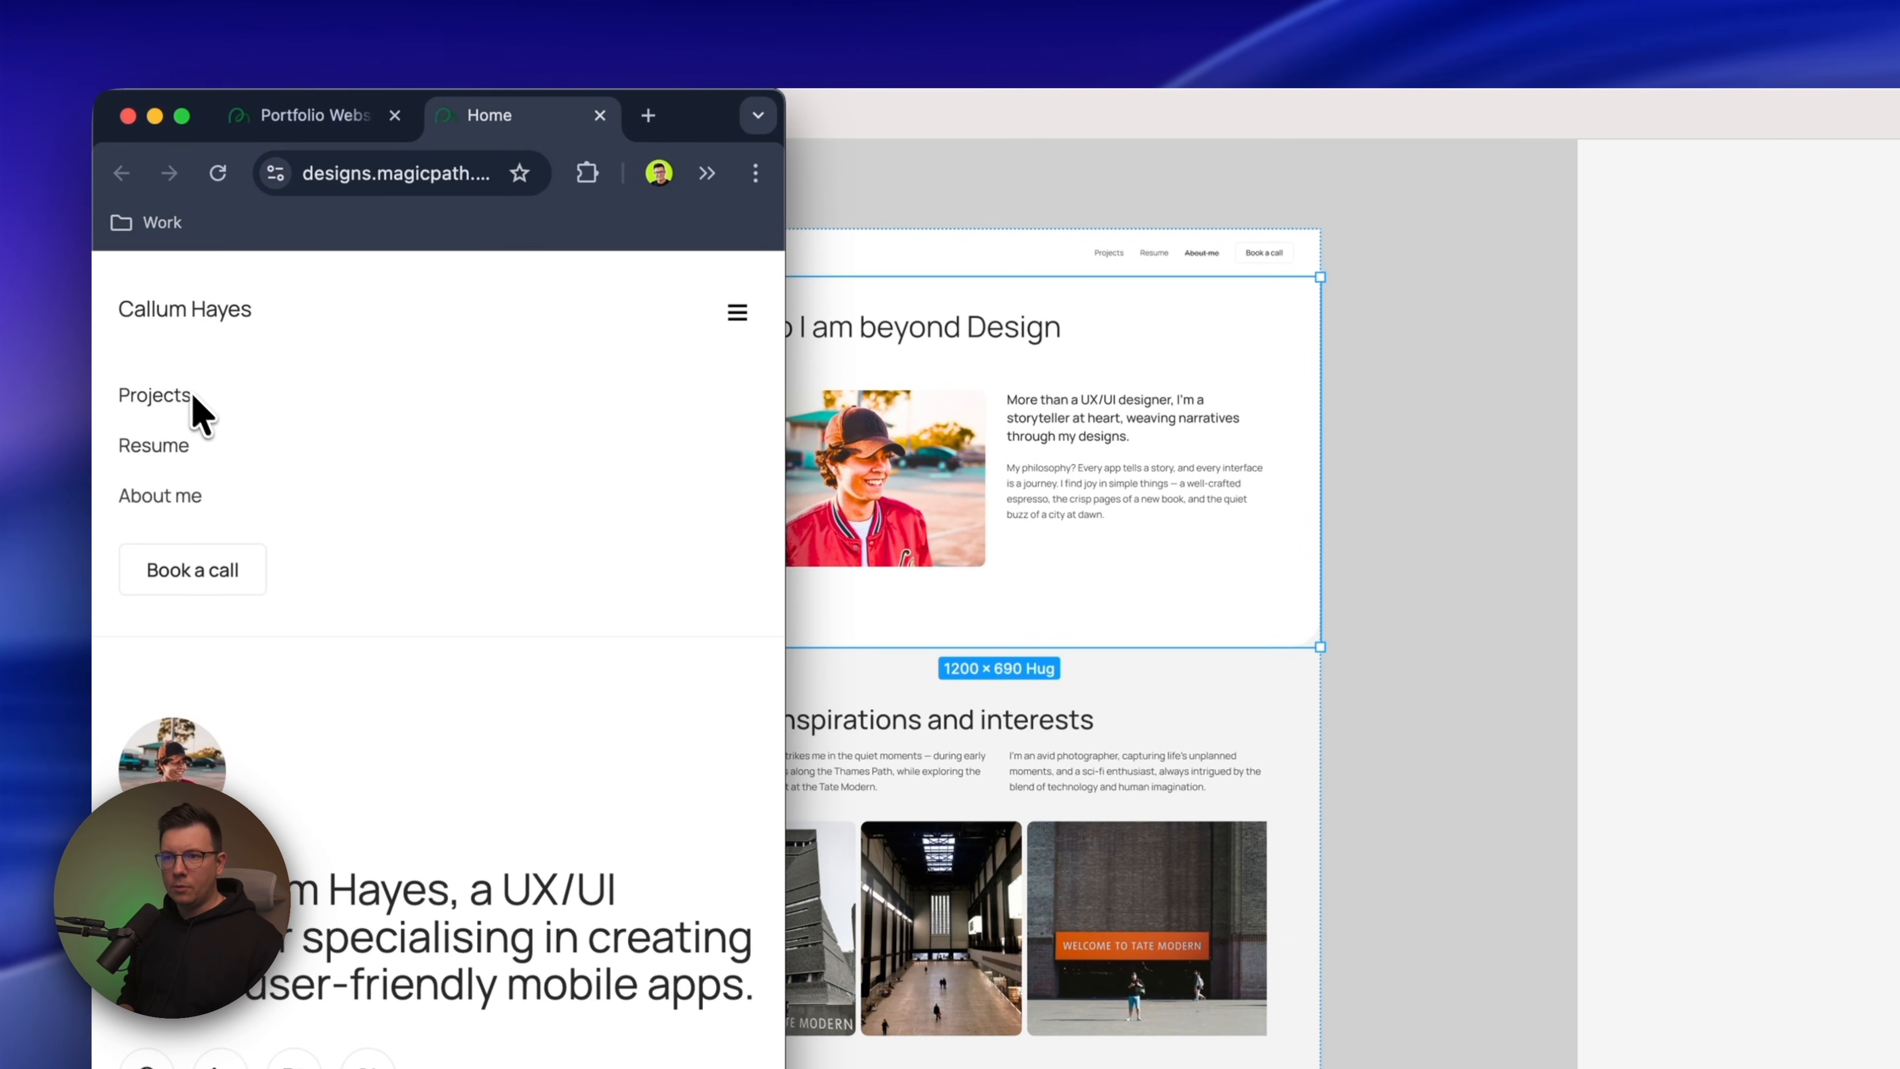
pyautogui.click(735, 312)
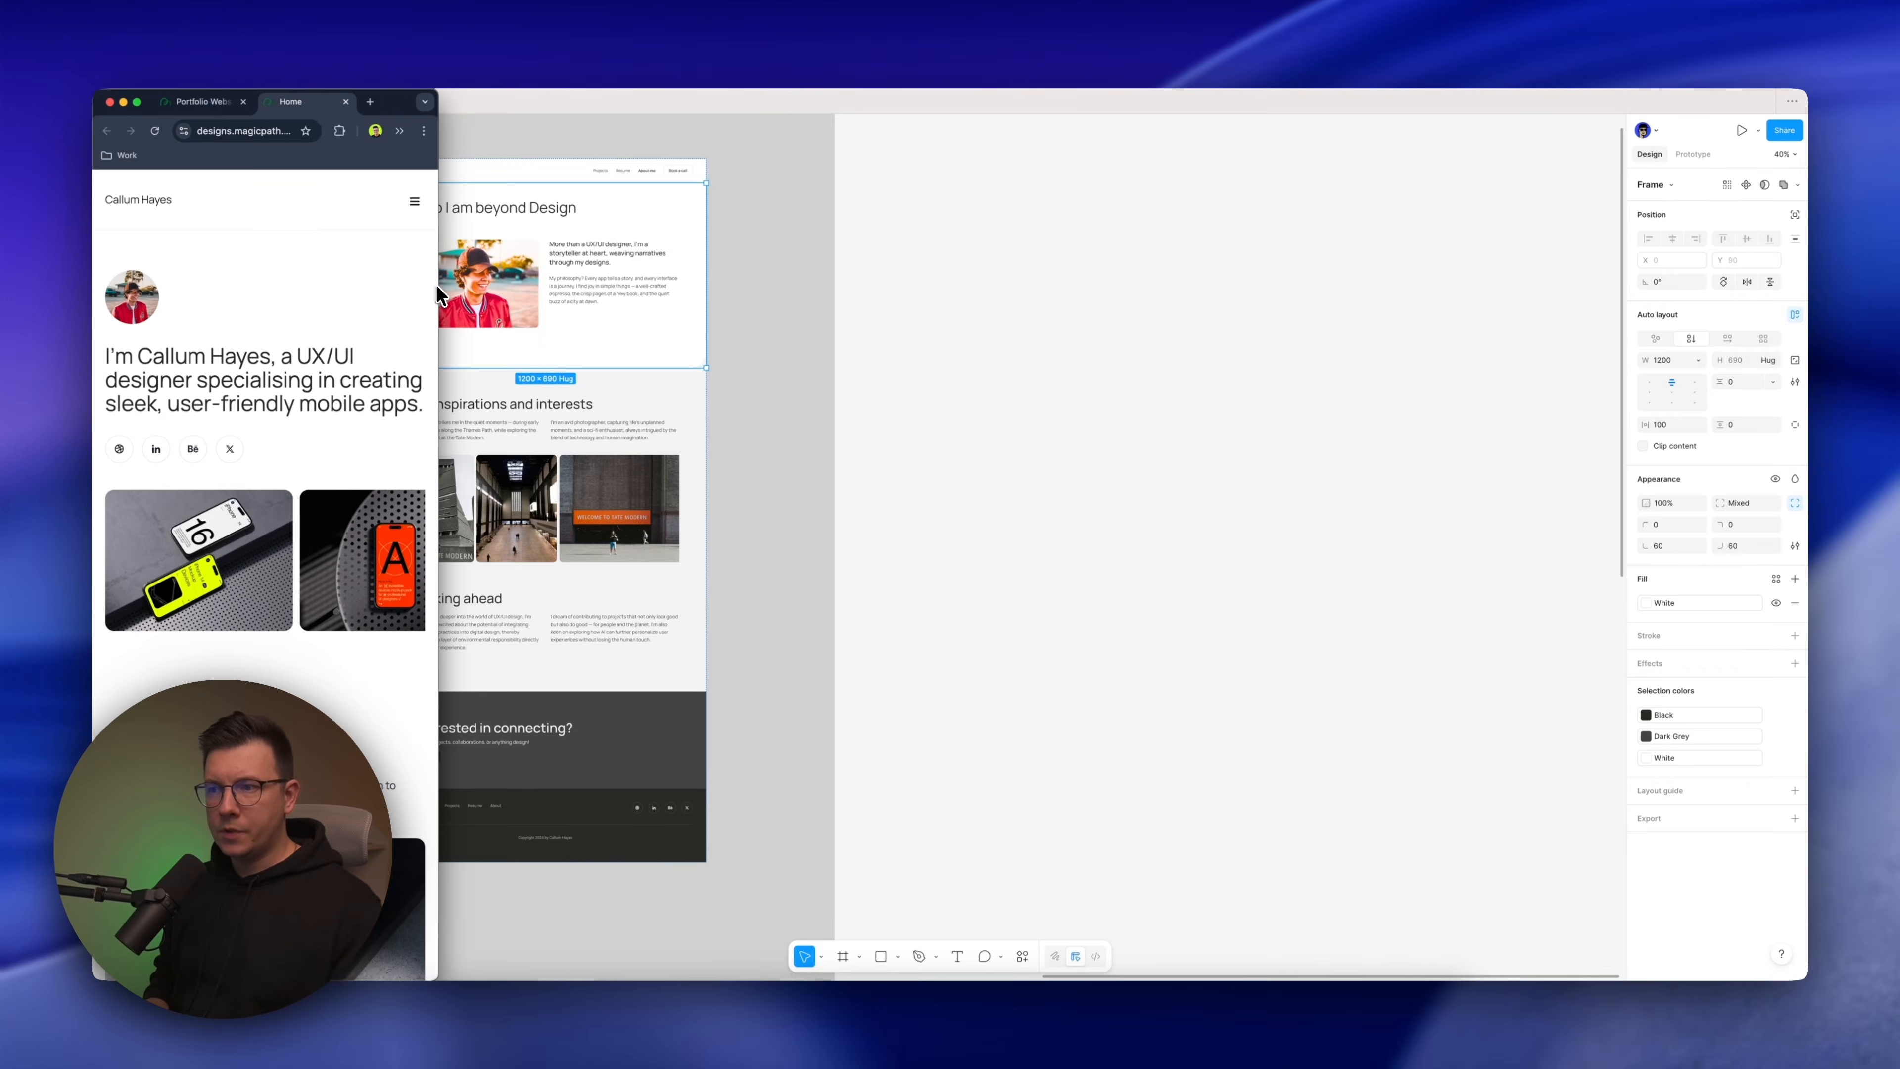
pyautogui.moveTo(785, 507); pyautogui.dragTo(1010, 334)
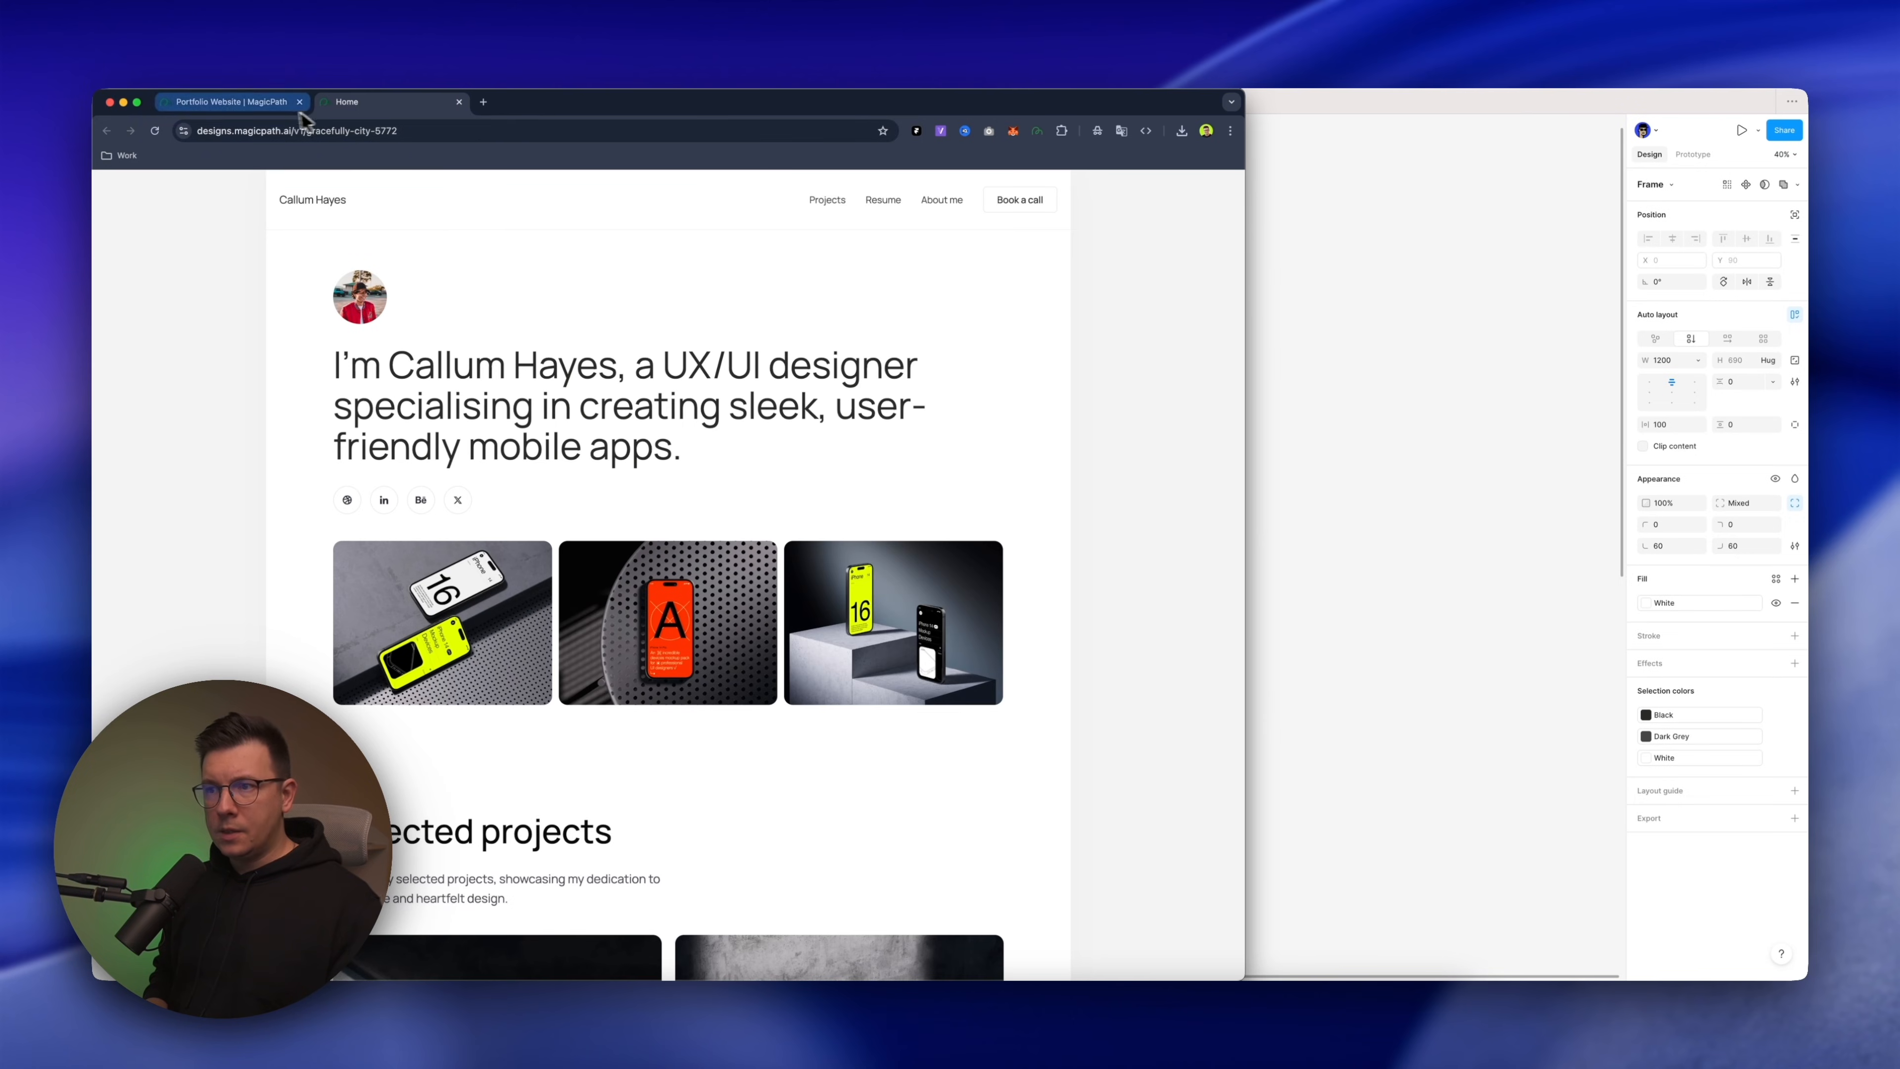
pyautogui.doubleClick(840, 109)
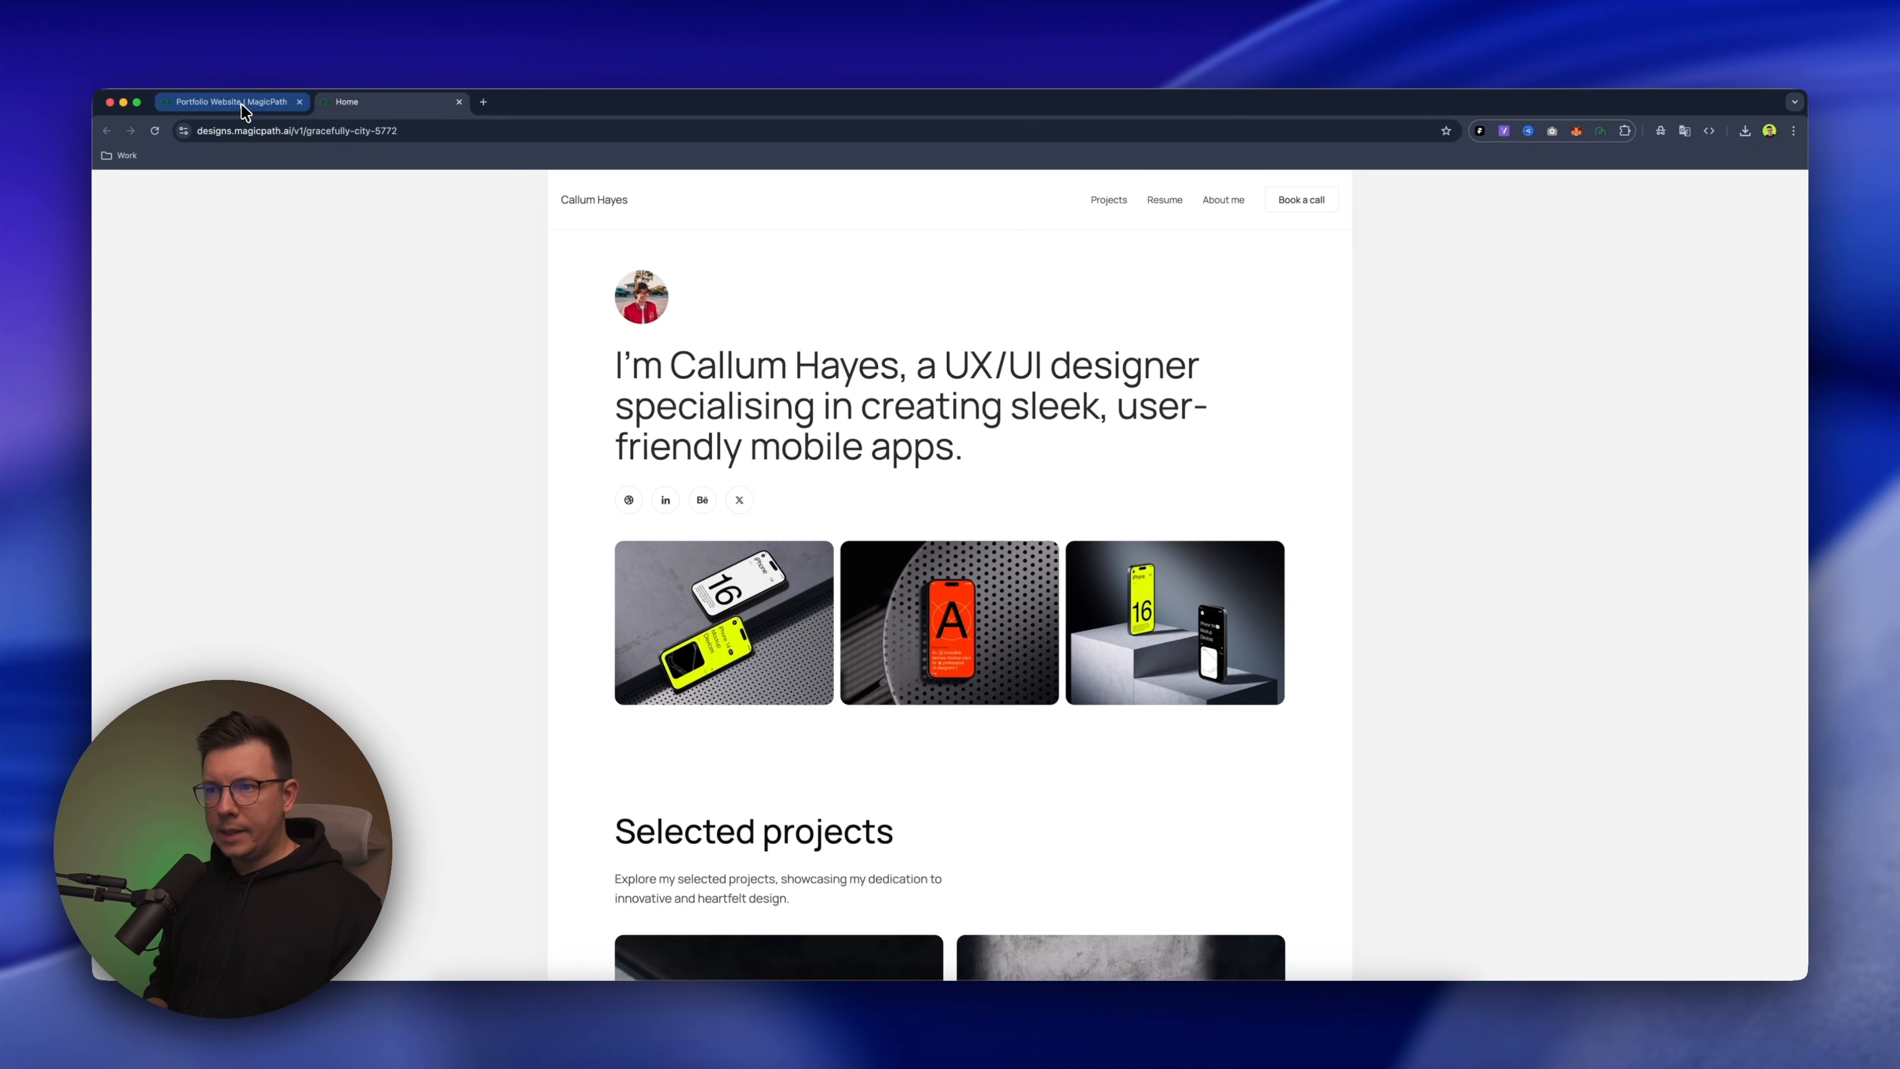
# Return to the project canvas, scroll the Home frame's content to its start and select the frame
pyautogui.click(247, 102)
pyautogui.scroll(5, 644, 388)
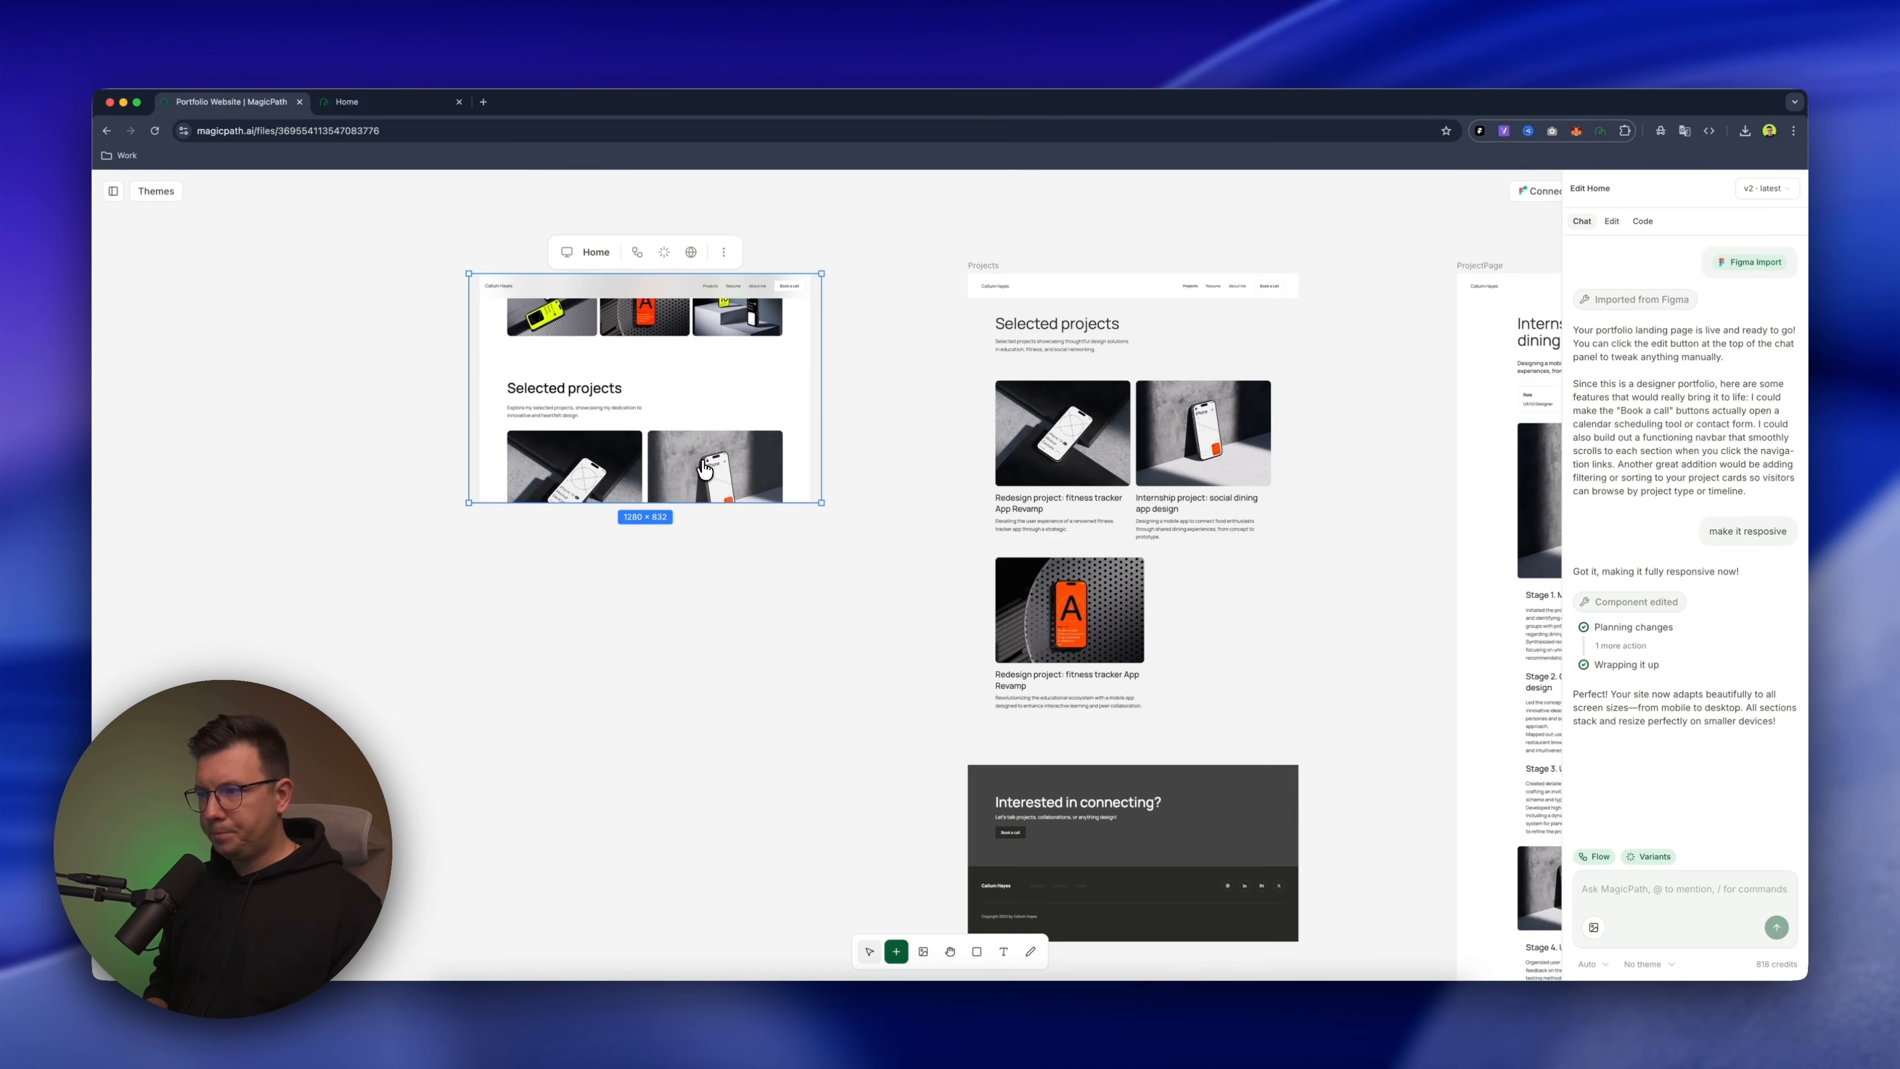
pyautogui.scroll(3, 700, 397)
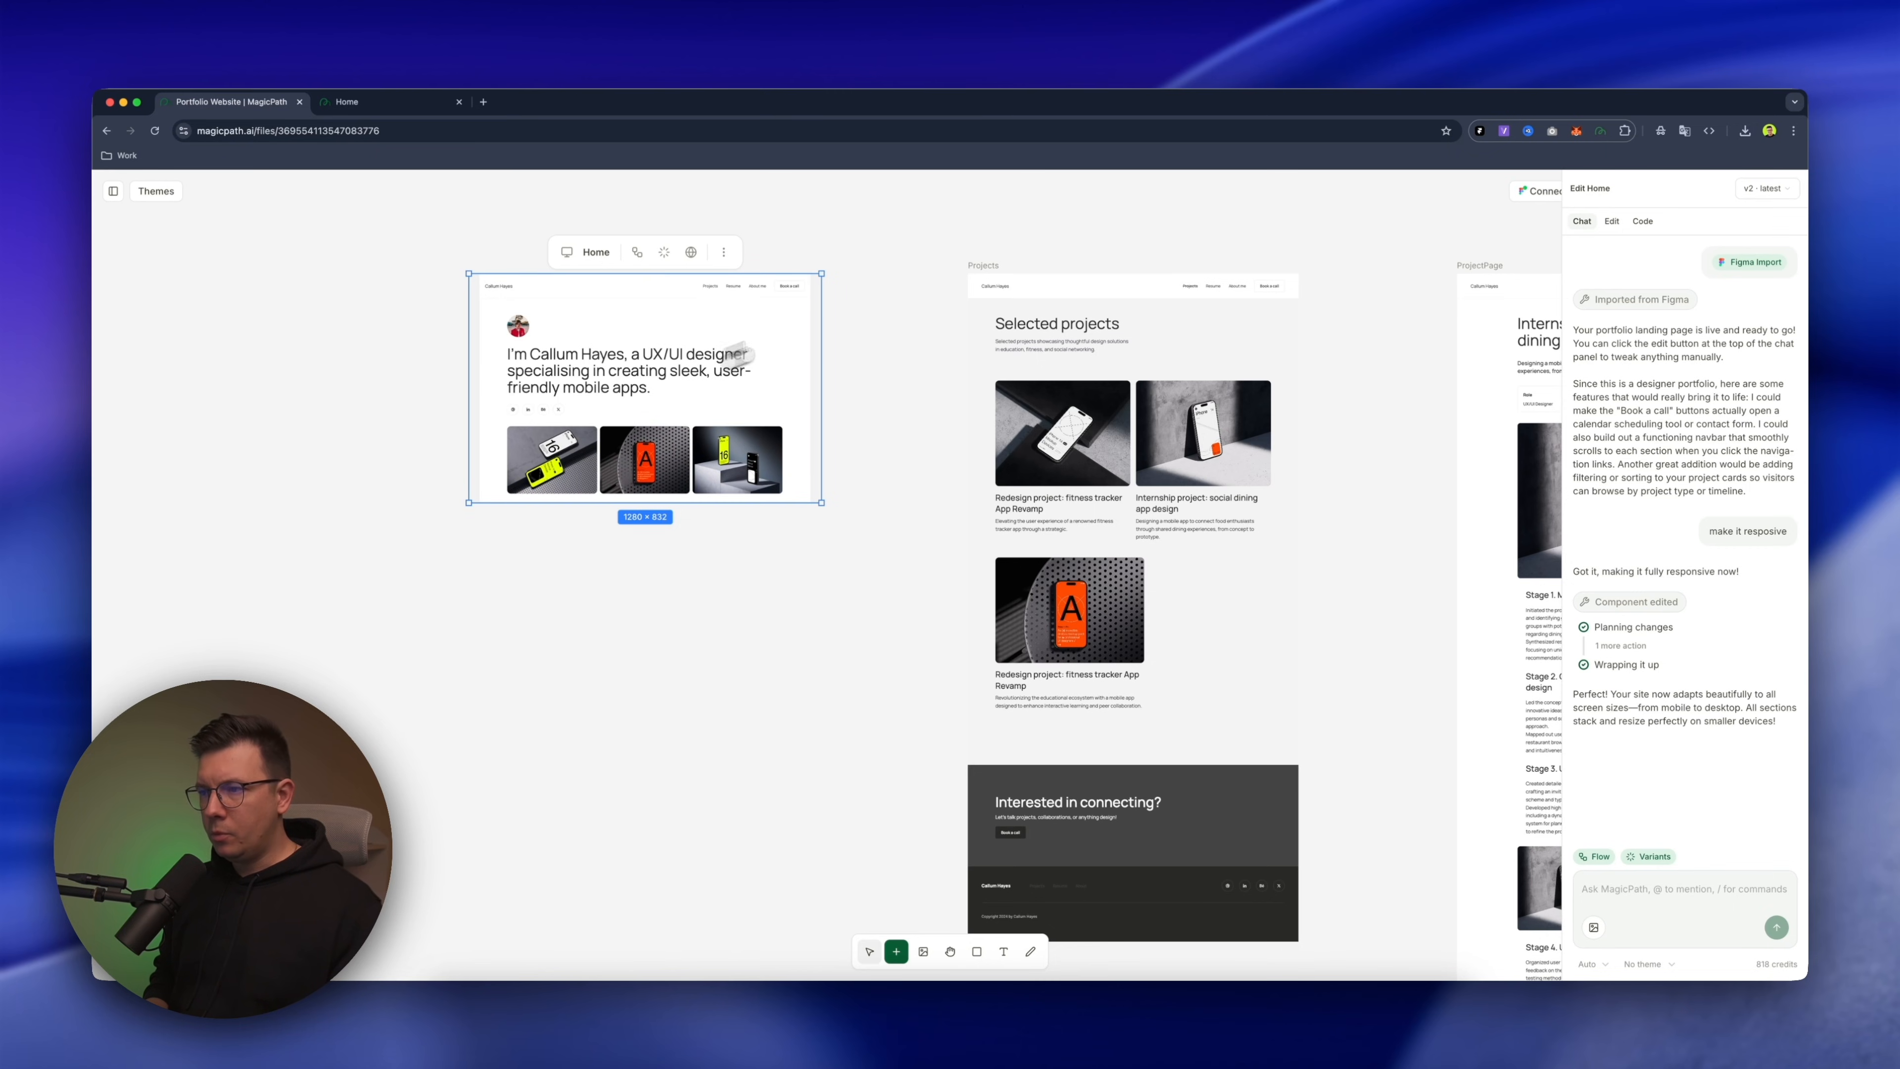
pyautogui.click(943, 264)
pyautogui.scroll(5, 942, 264)
pyautogui.moveTo(779, 273); pyautogui.dragTo(907, 287)
pyautogui.click(439, 372)
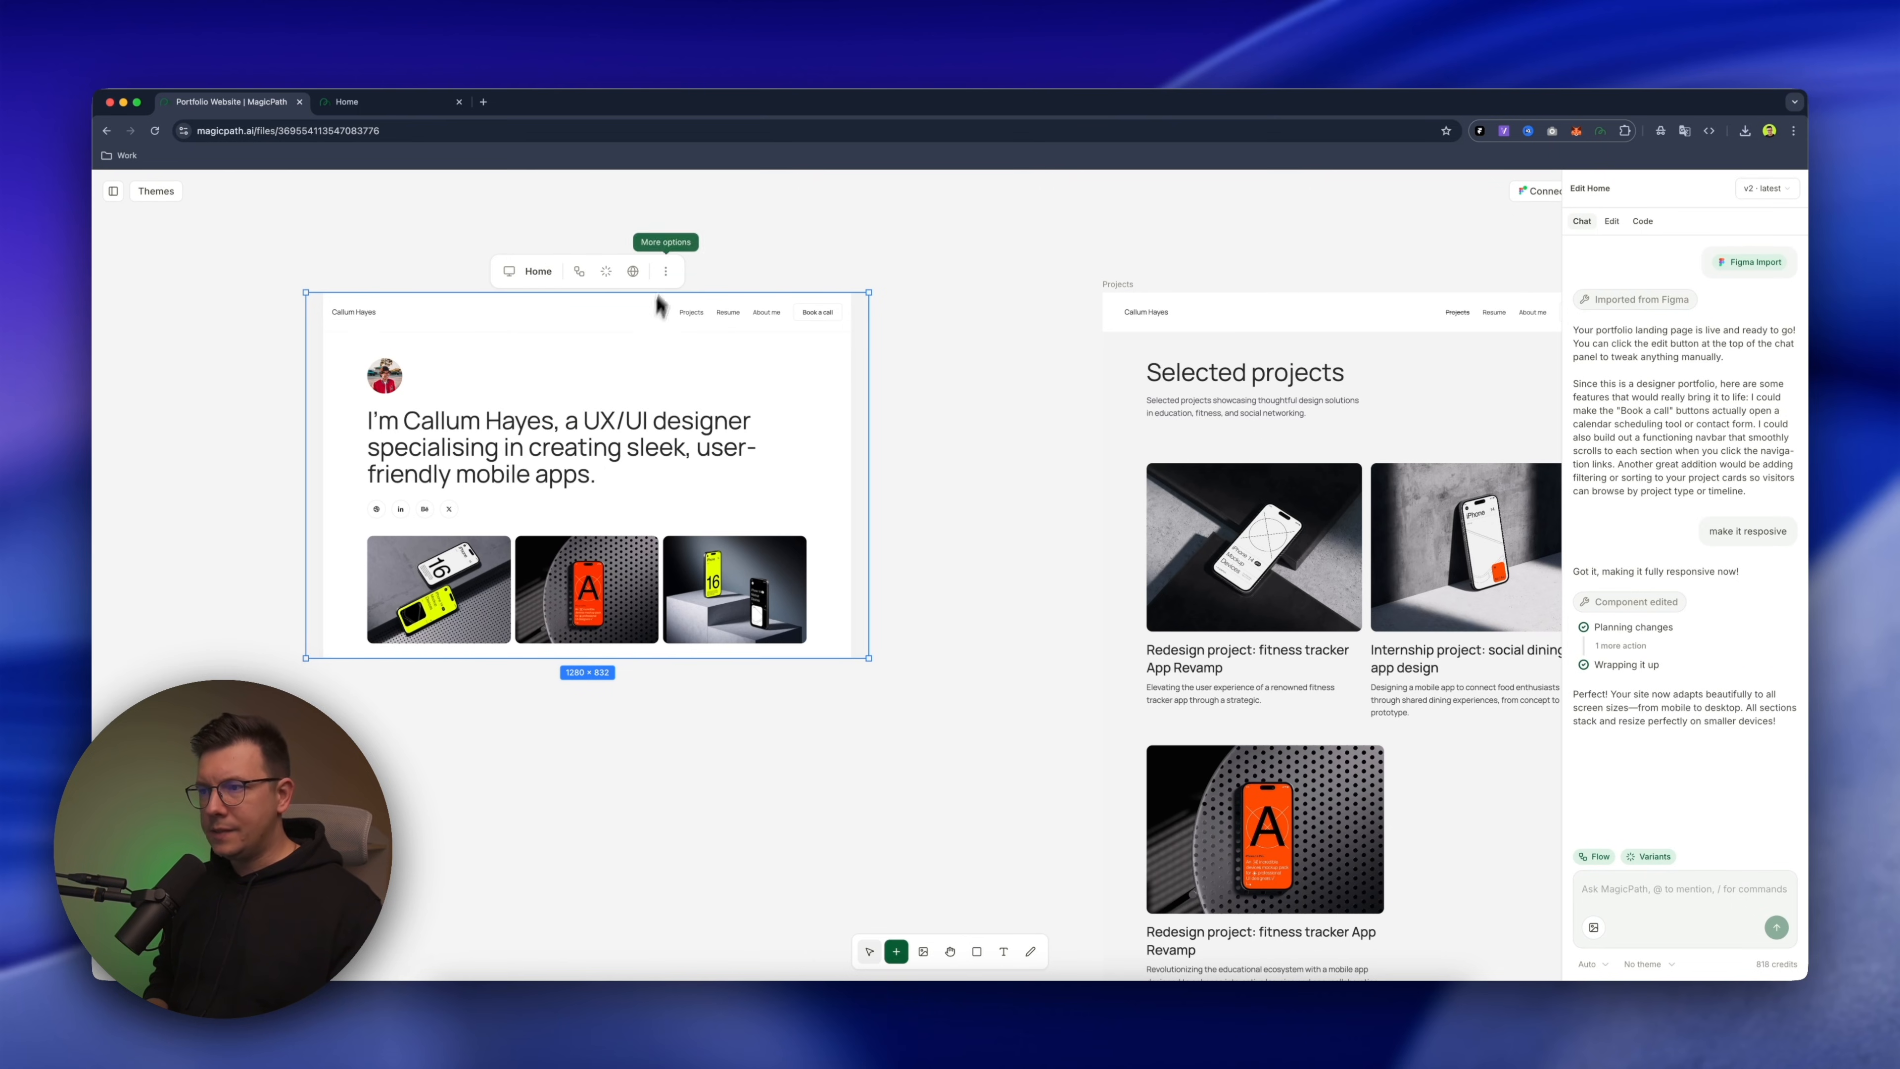
# Duplicate the Home page and place the copy directly below the original on the canvas
pyautogui.click(666, 280)
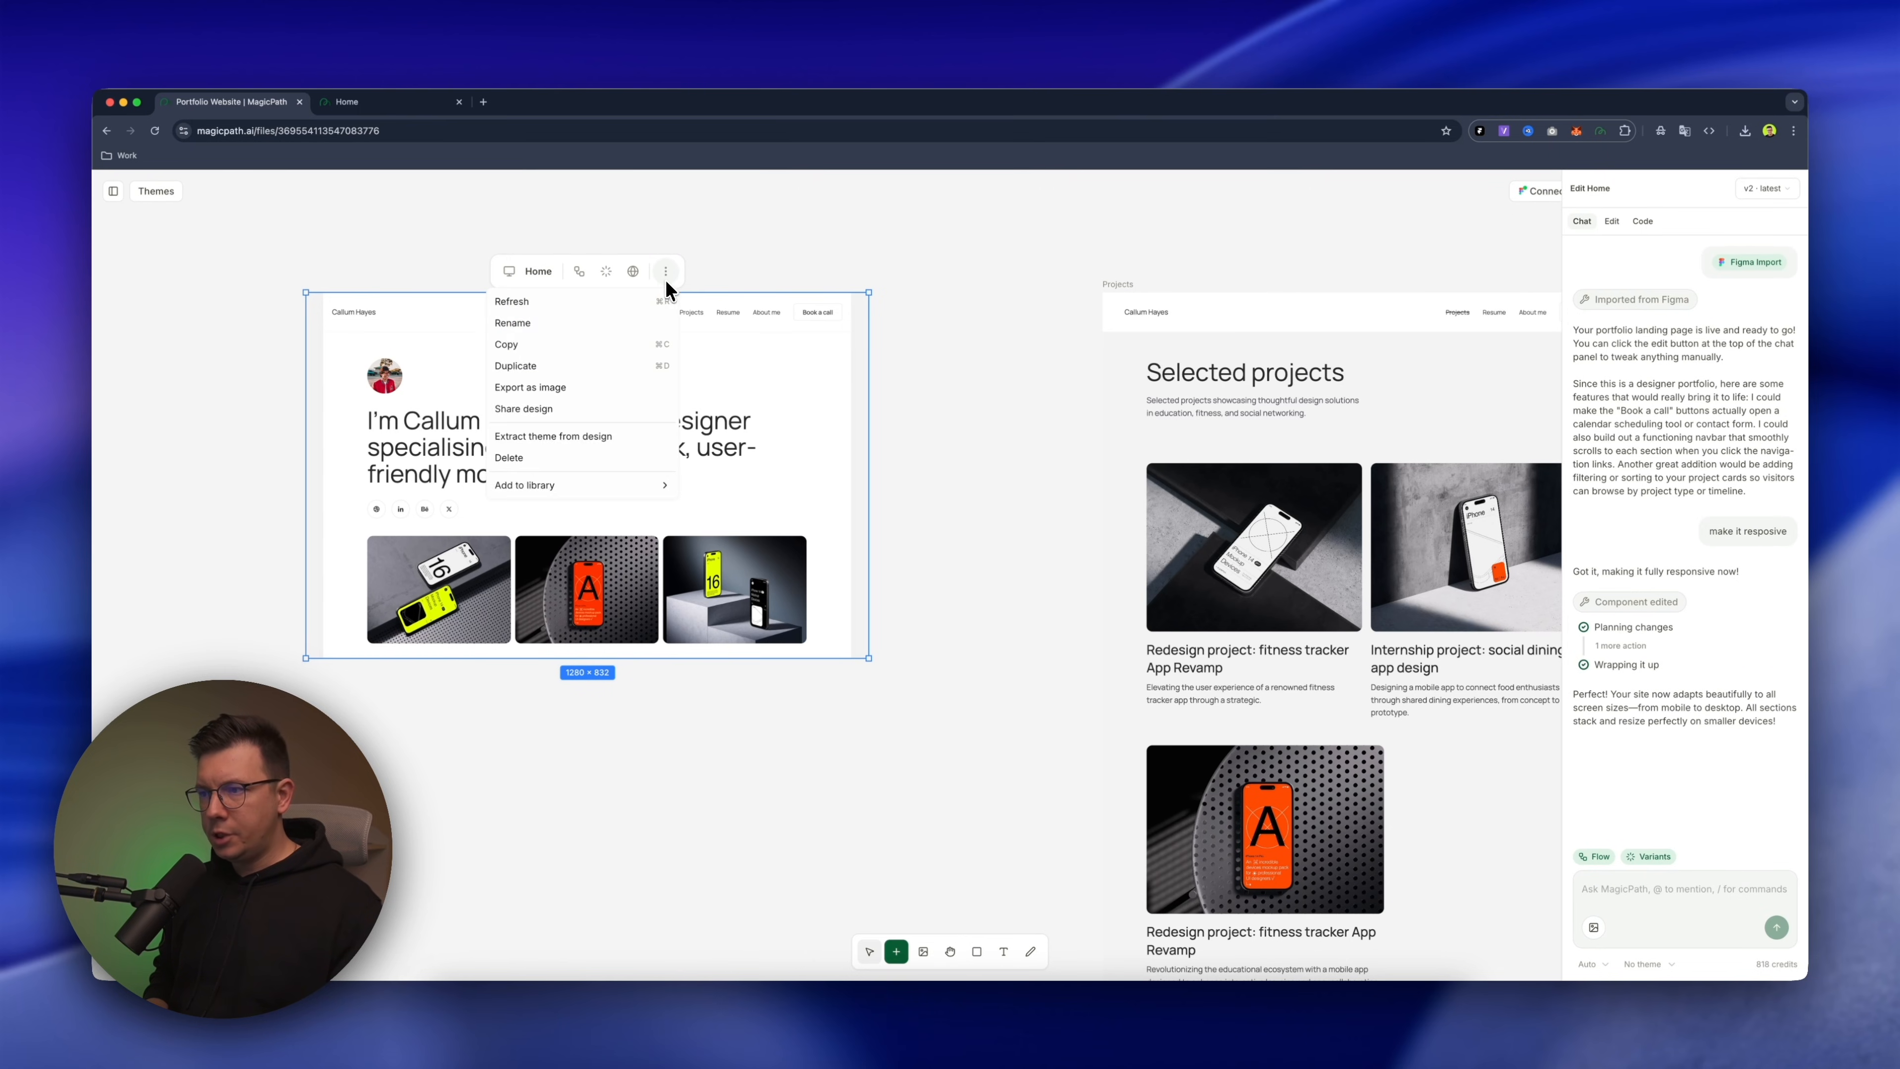
pyautogui.click(551, 367)
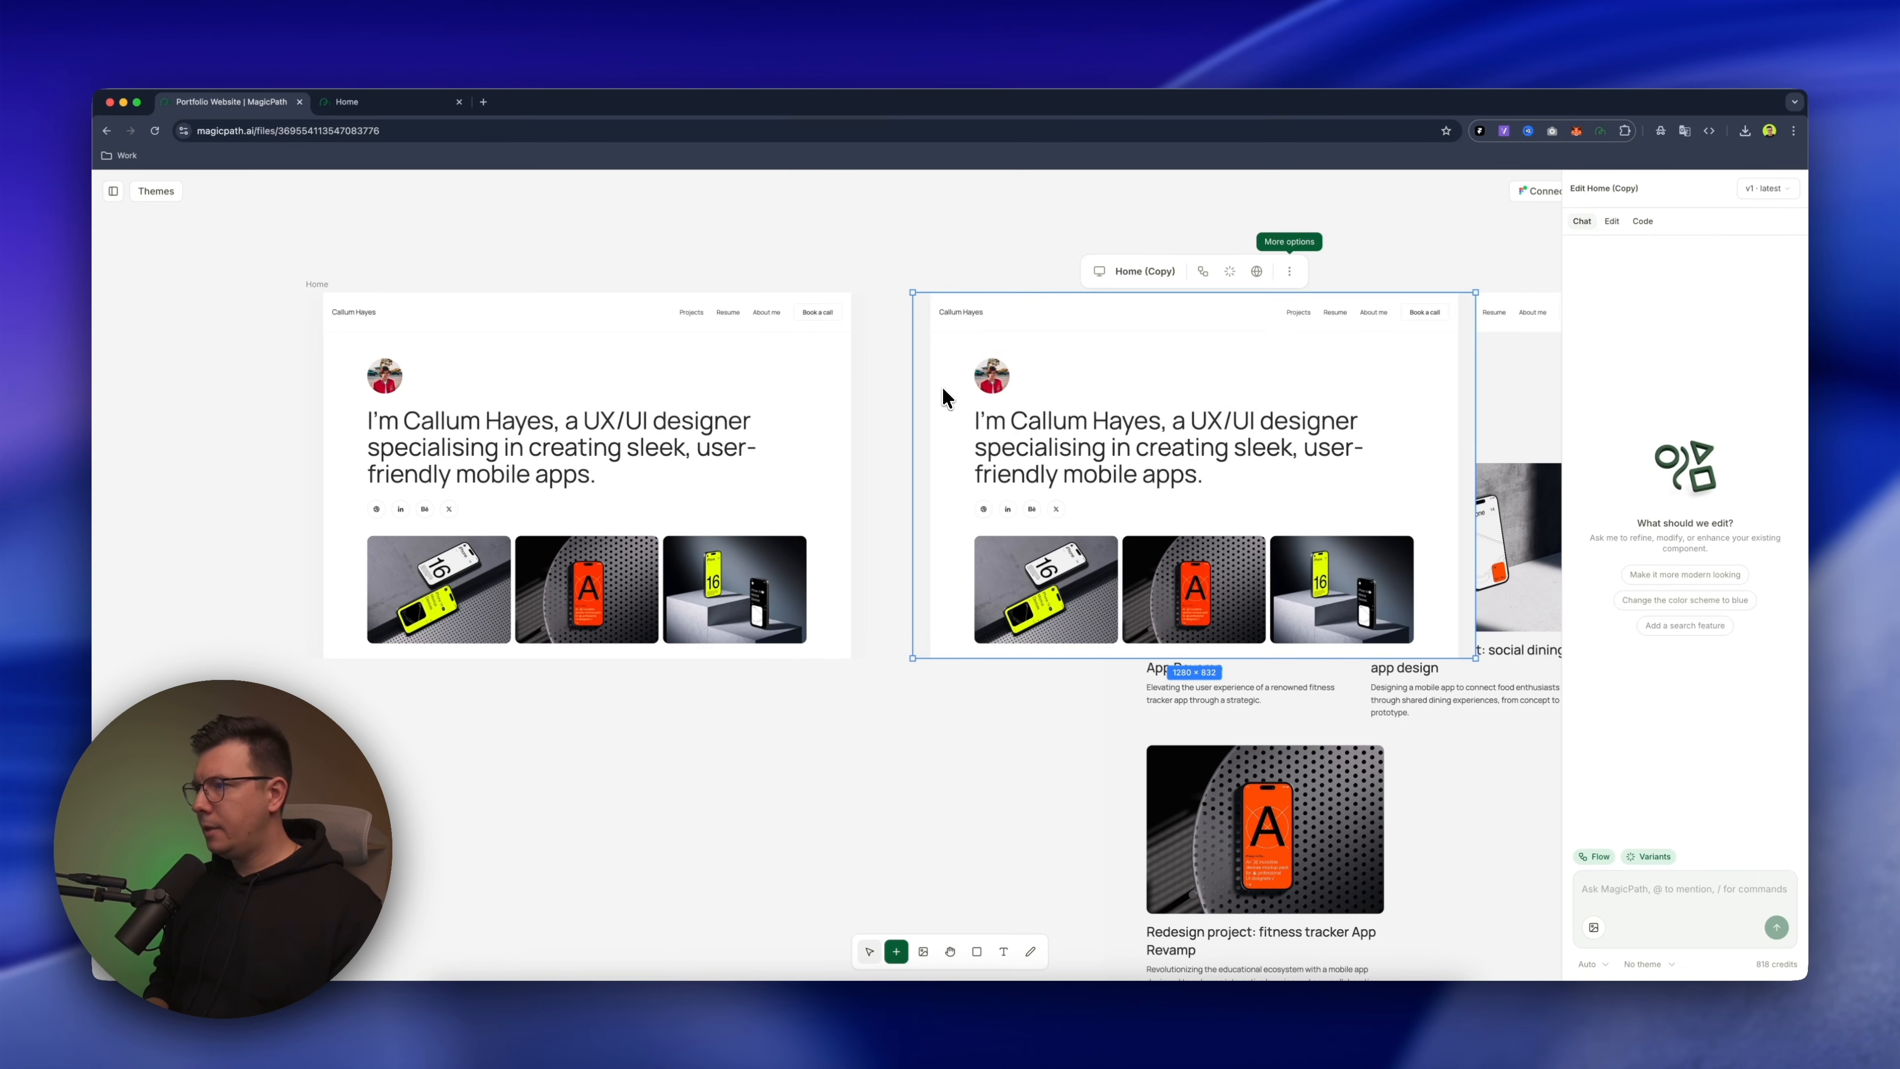
pyautogui.moveTo(1116, 288); pyautogui.dragTo(501, 781)
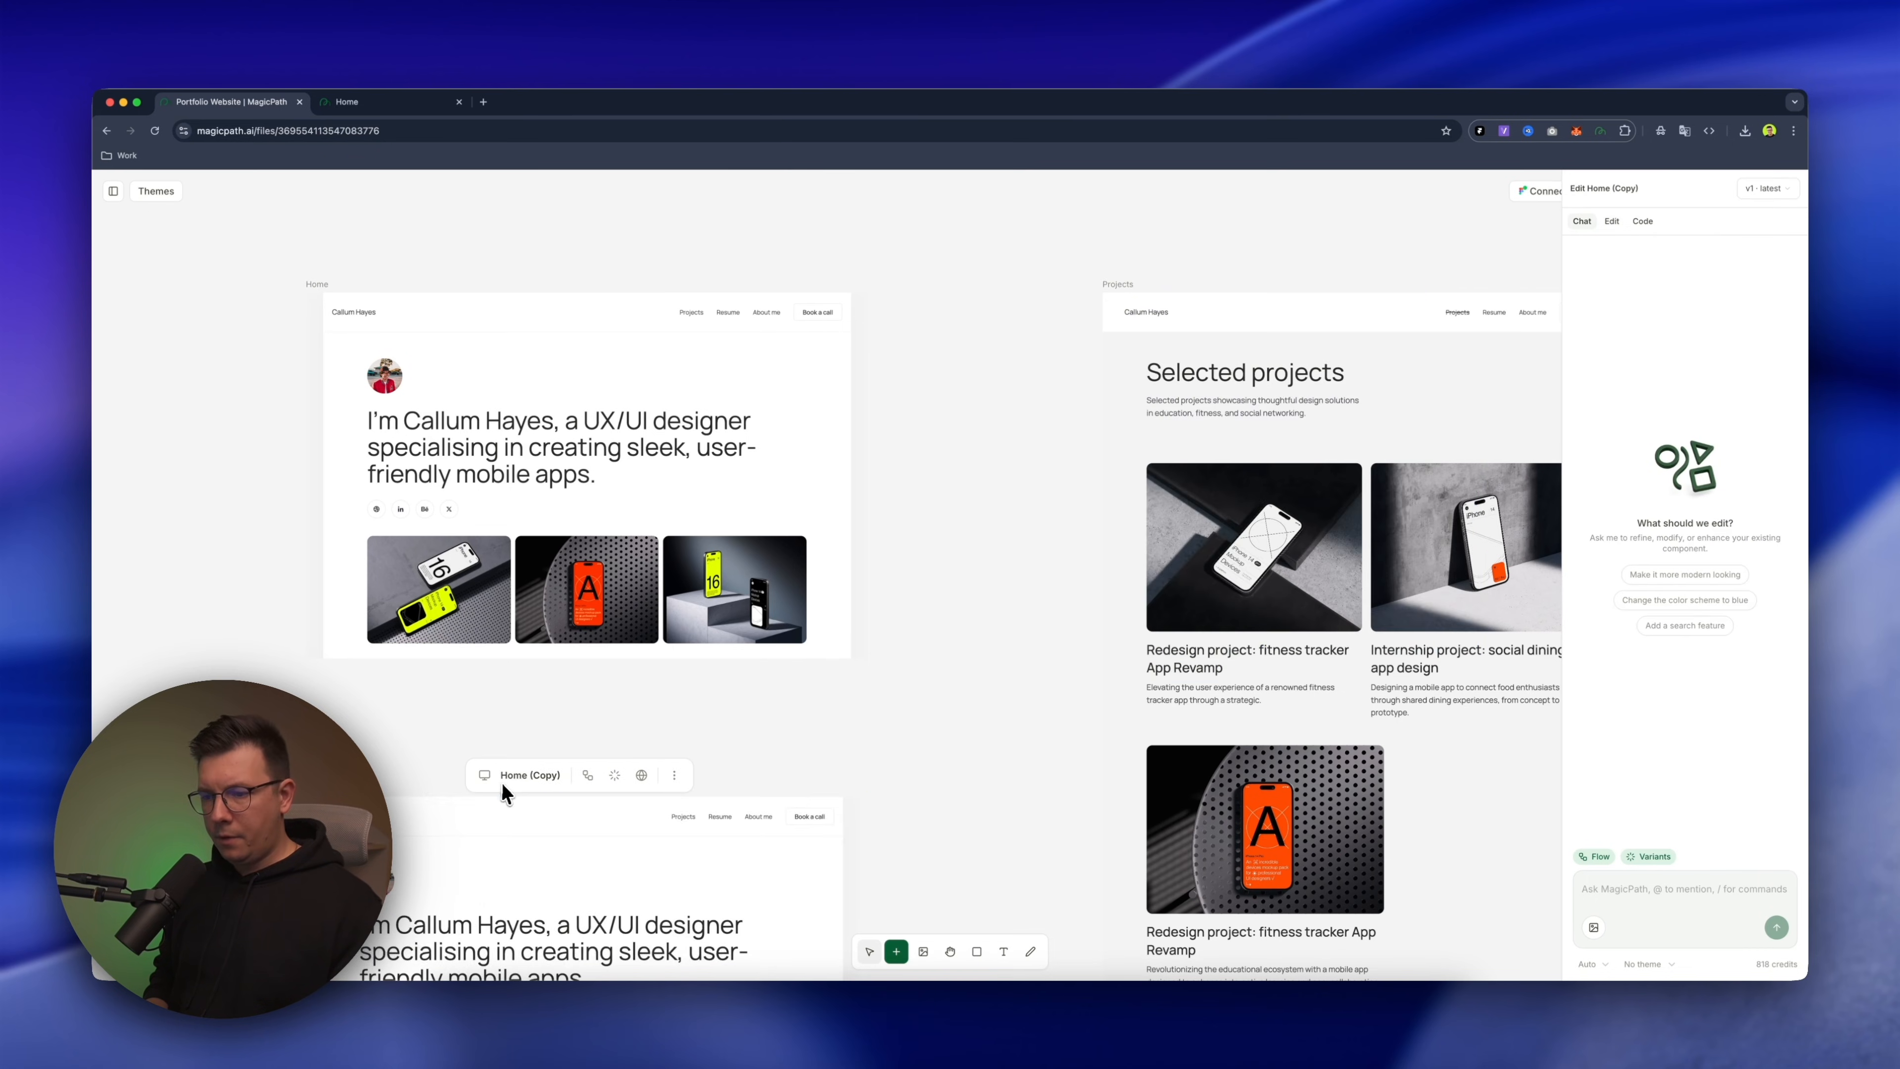
# Write a prompt for the Home copy: "when I click on Projects in the top nav bar, I need to open", mentioning the Projects component
pyautogui.scroll(-5, 967, 704)
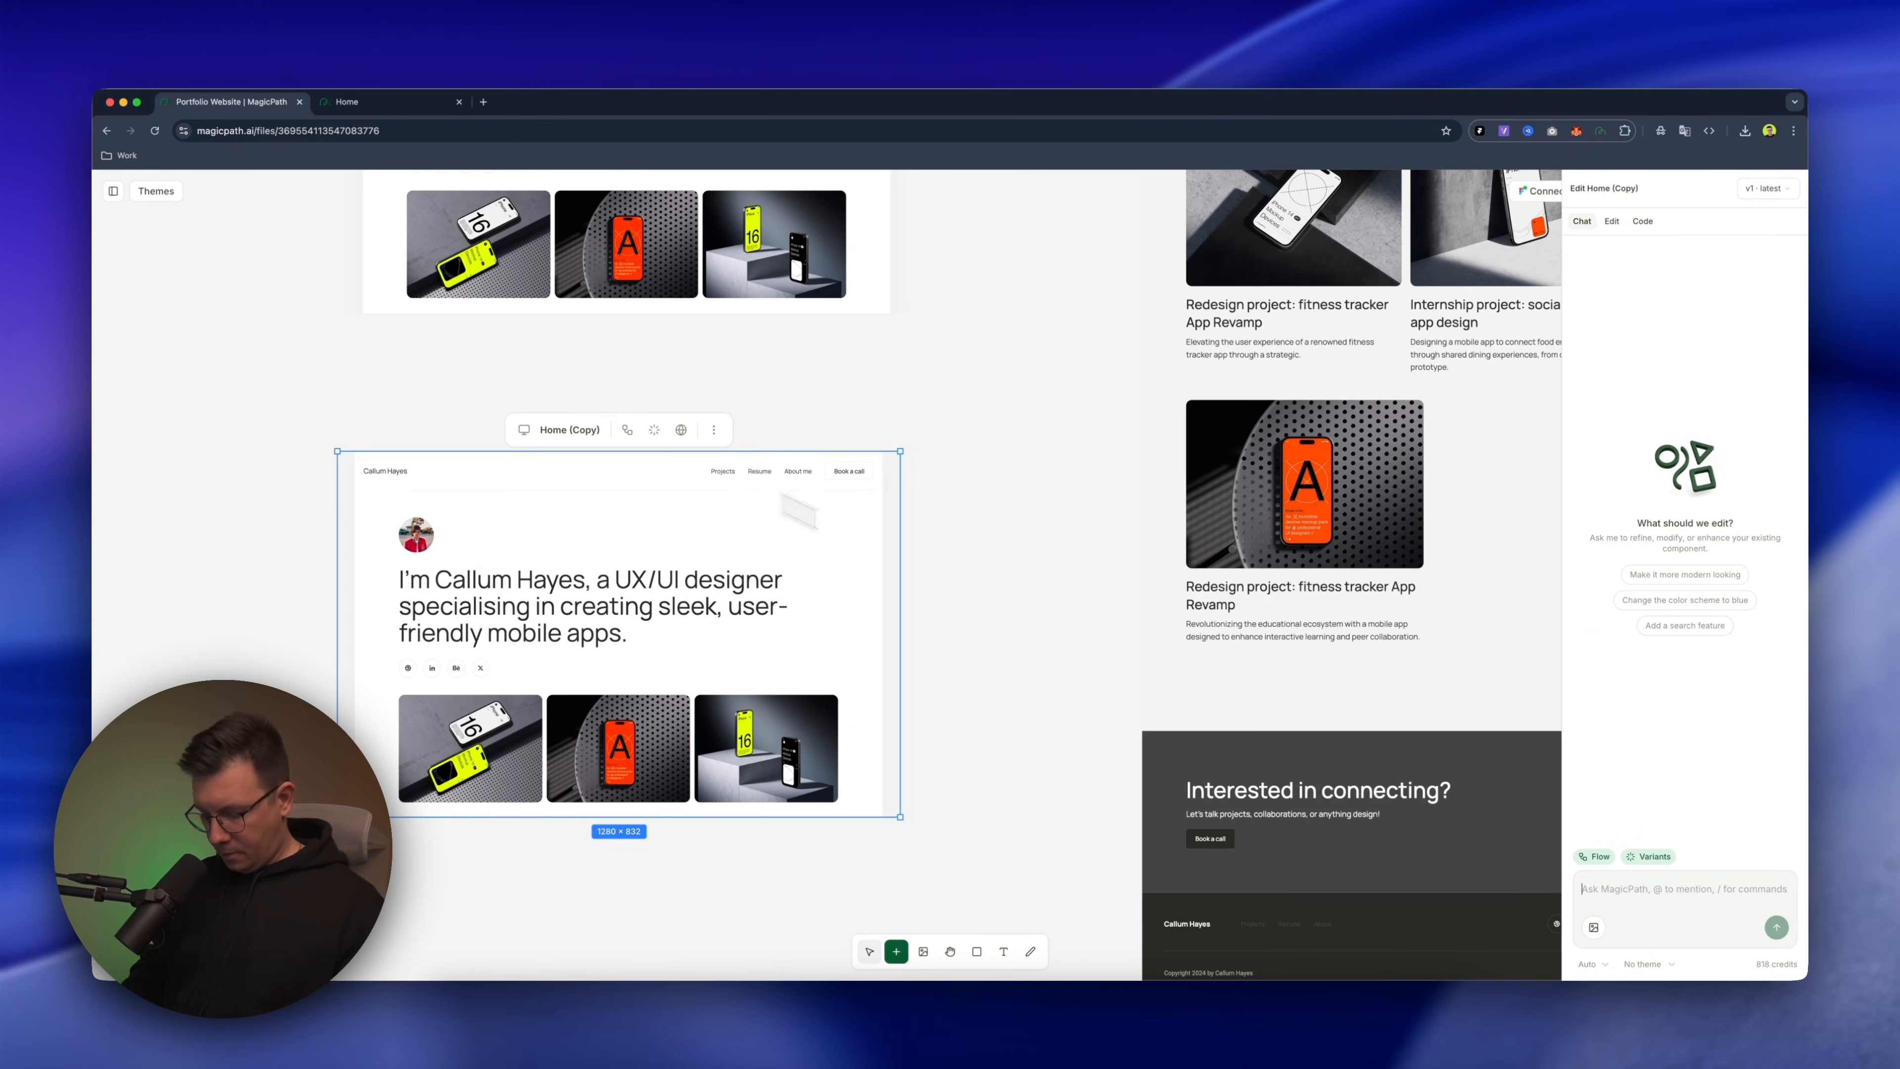
pyautogui.write('hen I ')
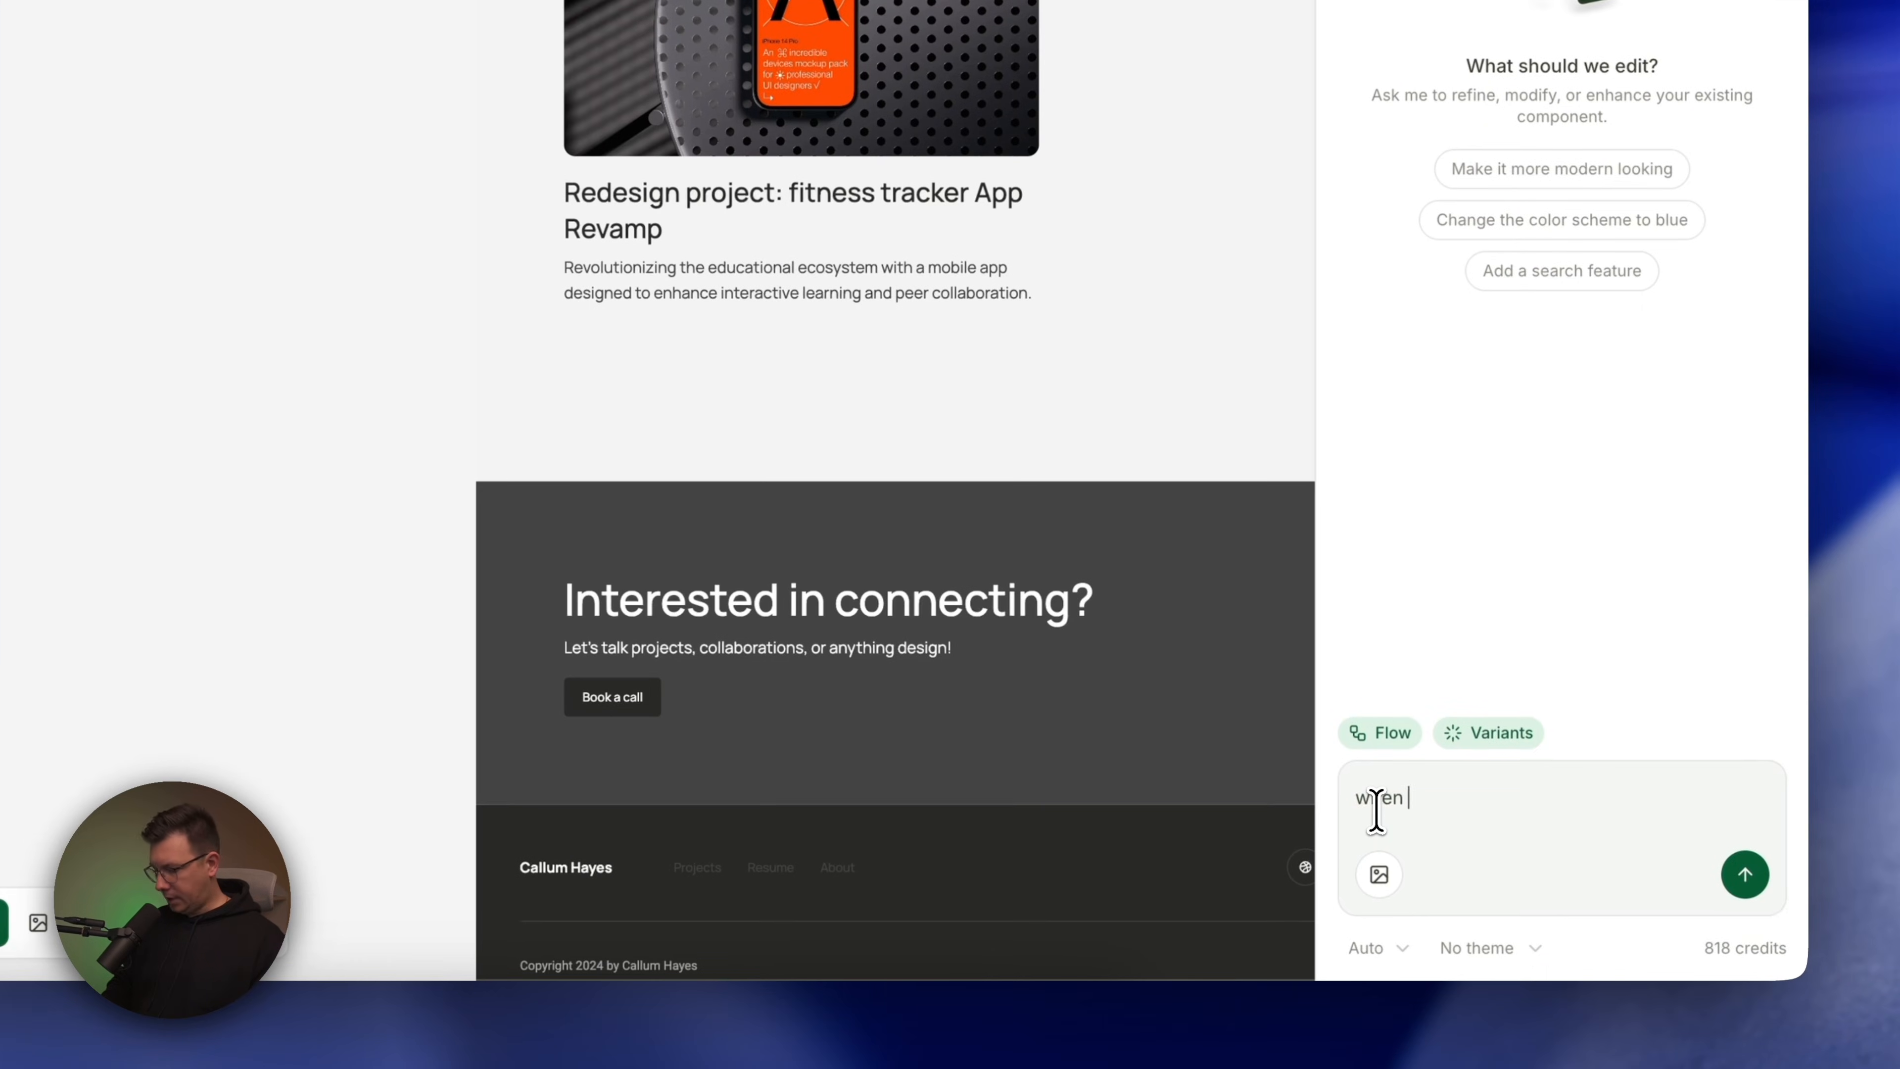
pyautogui.write('click on Projects in the top nav')
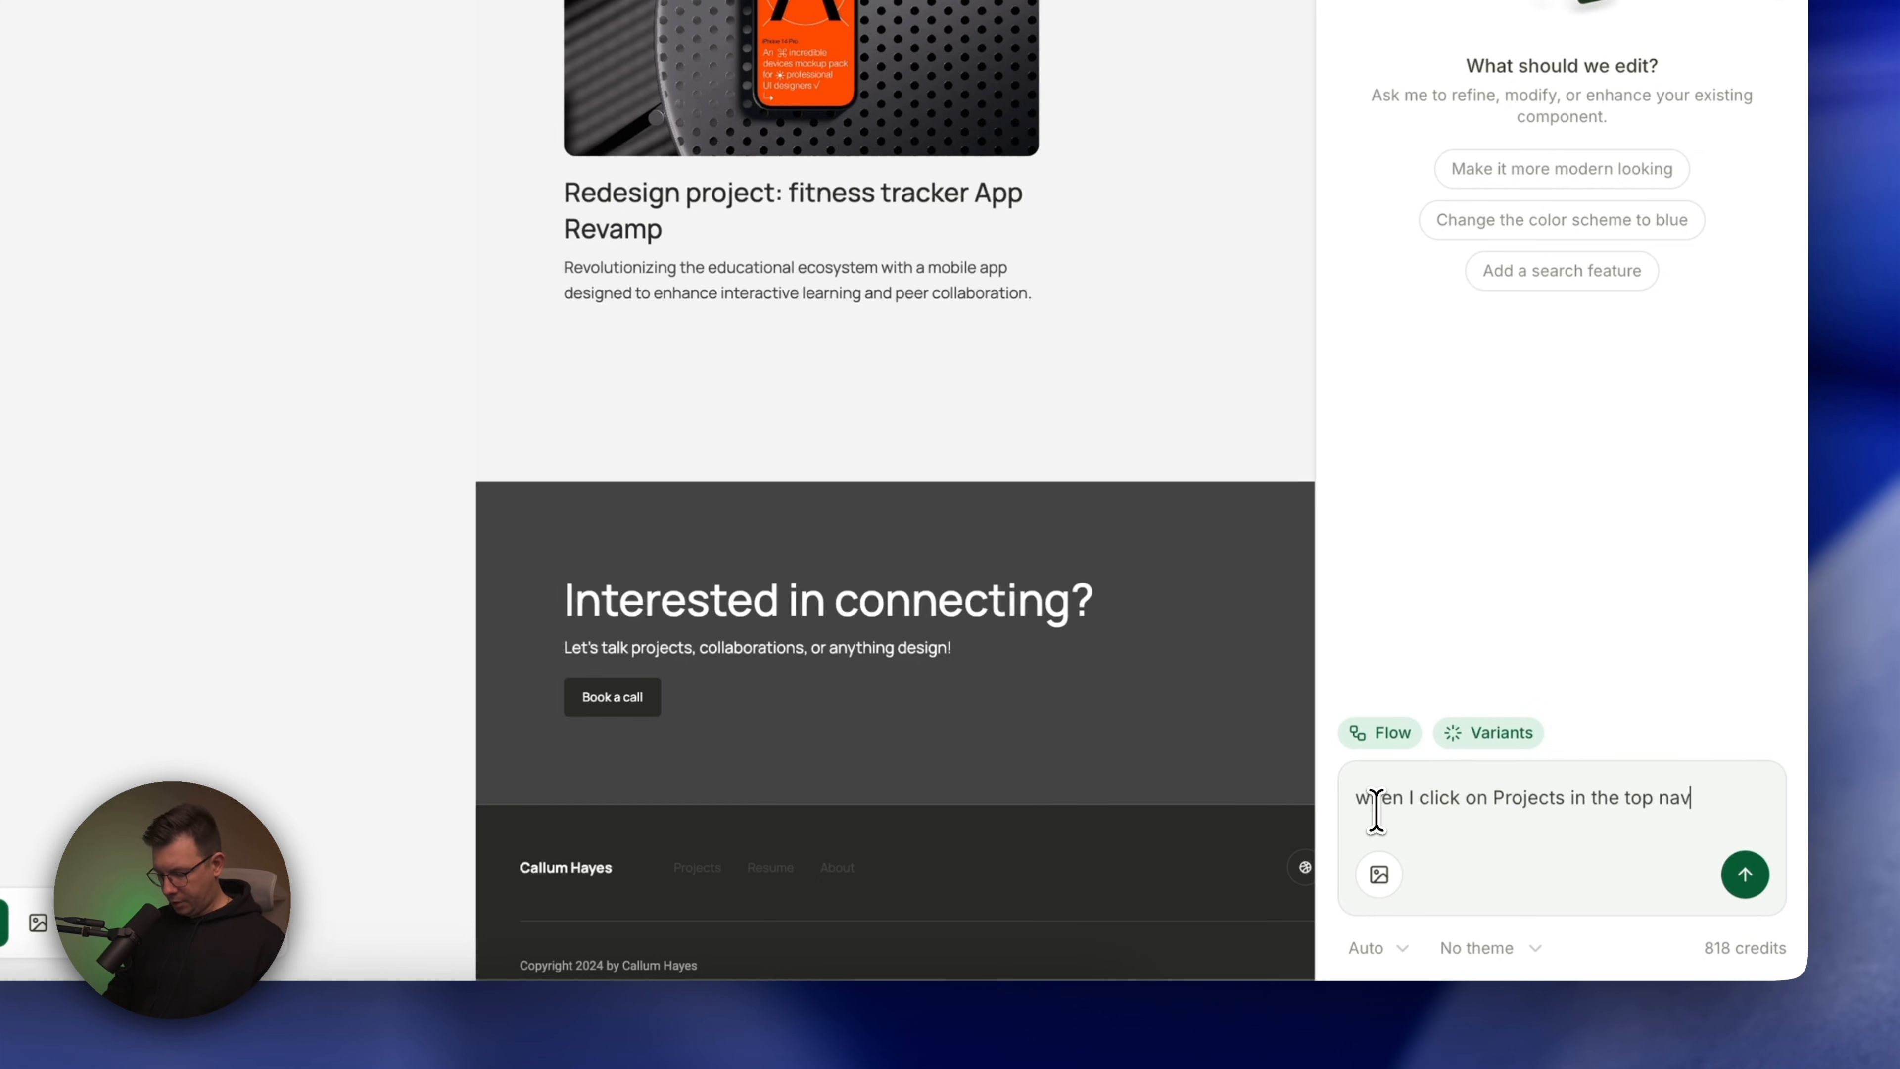
pyautogui.write('bar, iI need to')
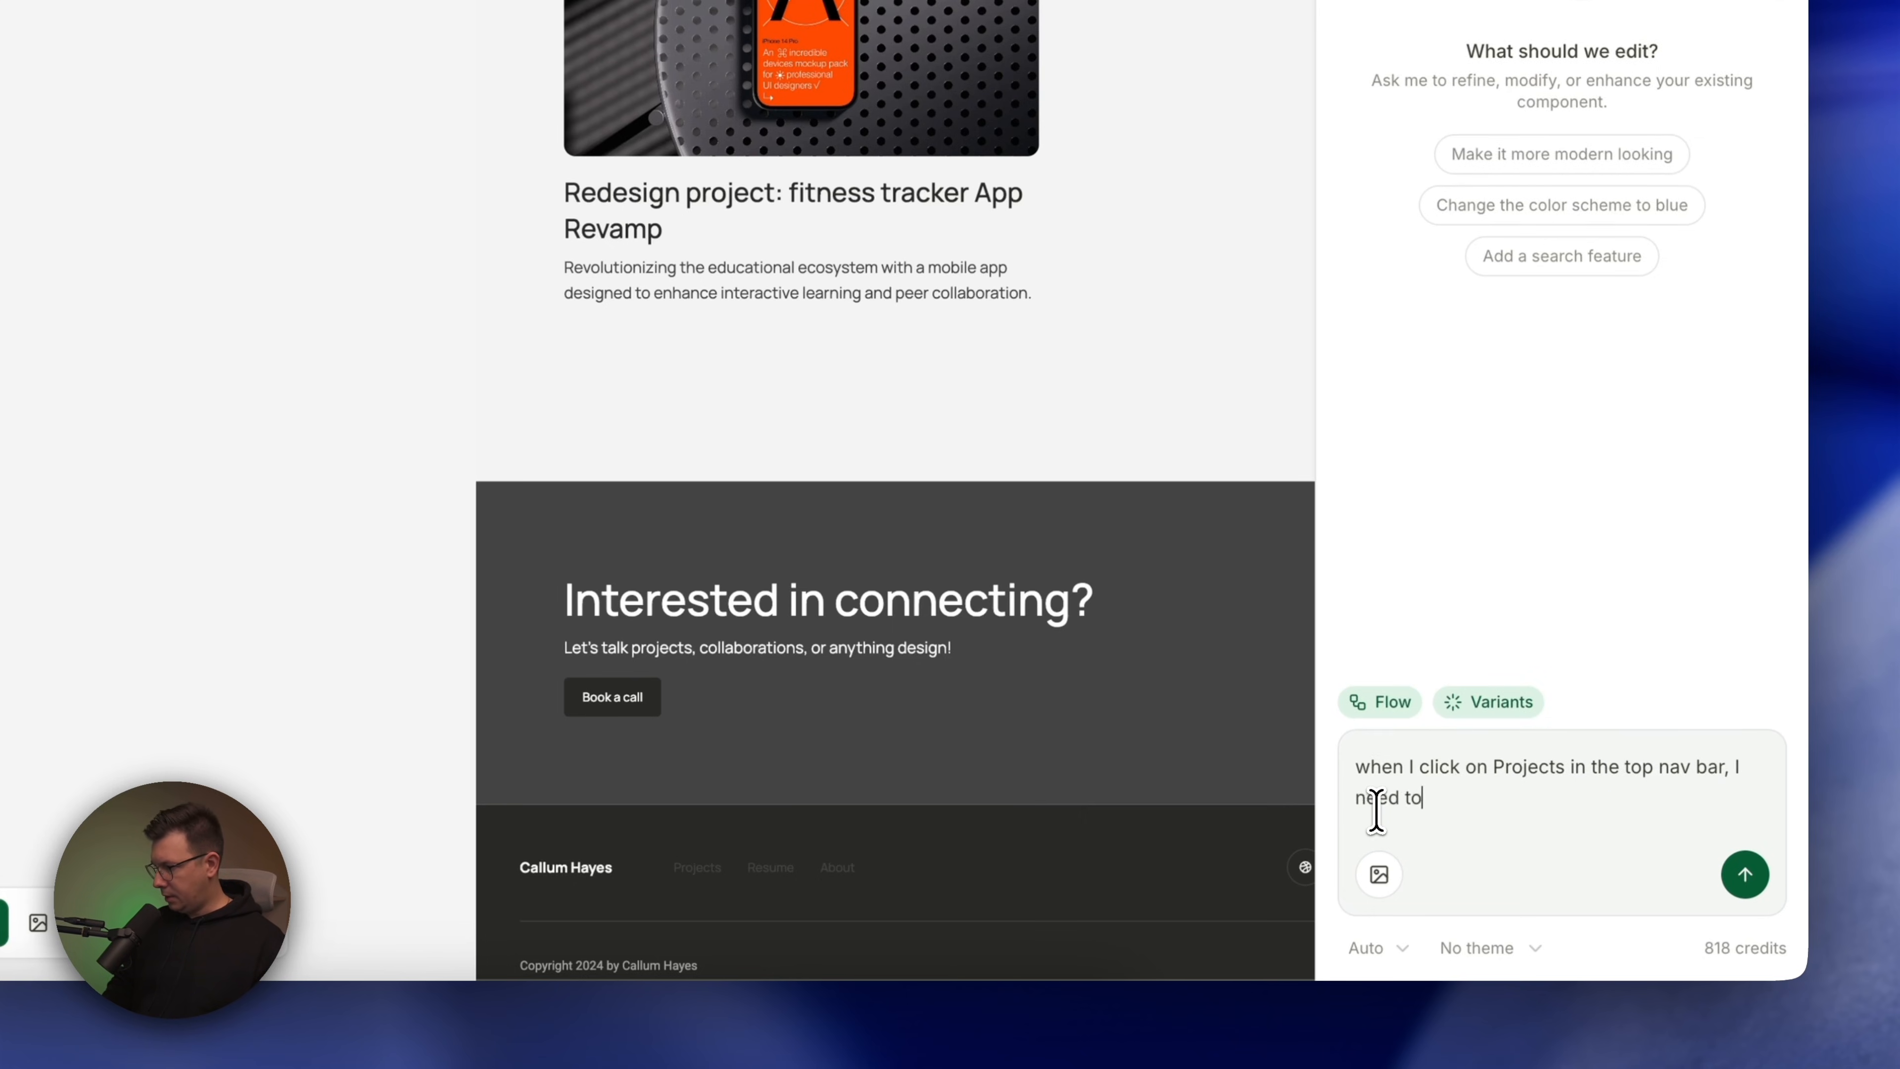
pyautogui.write('open @')
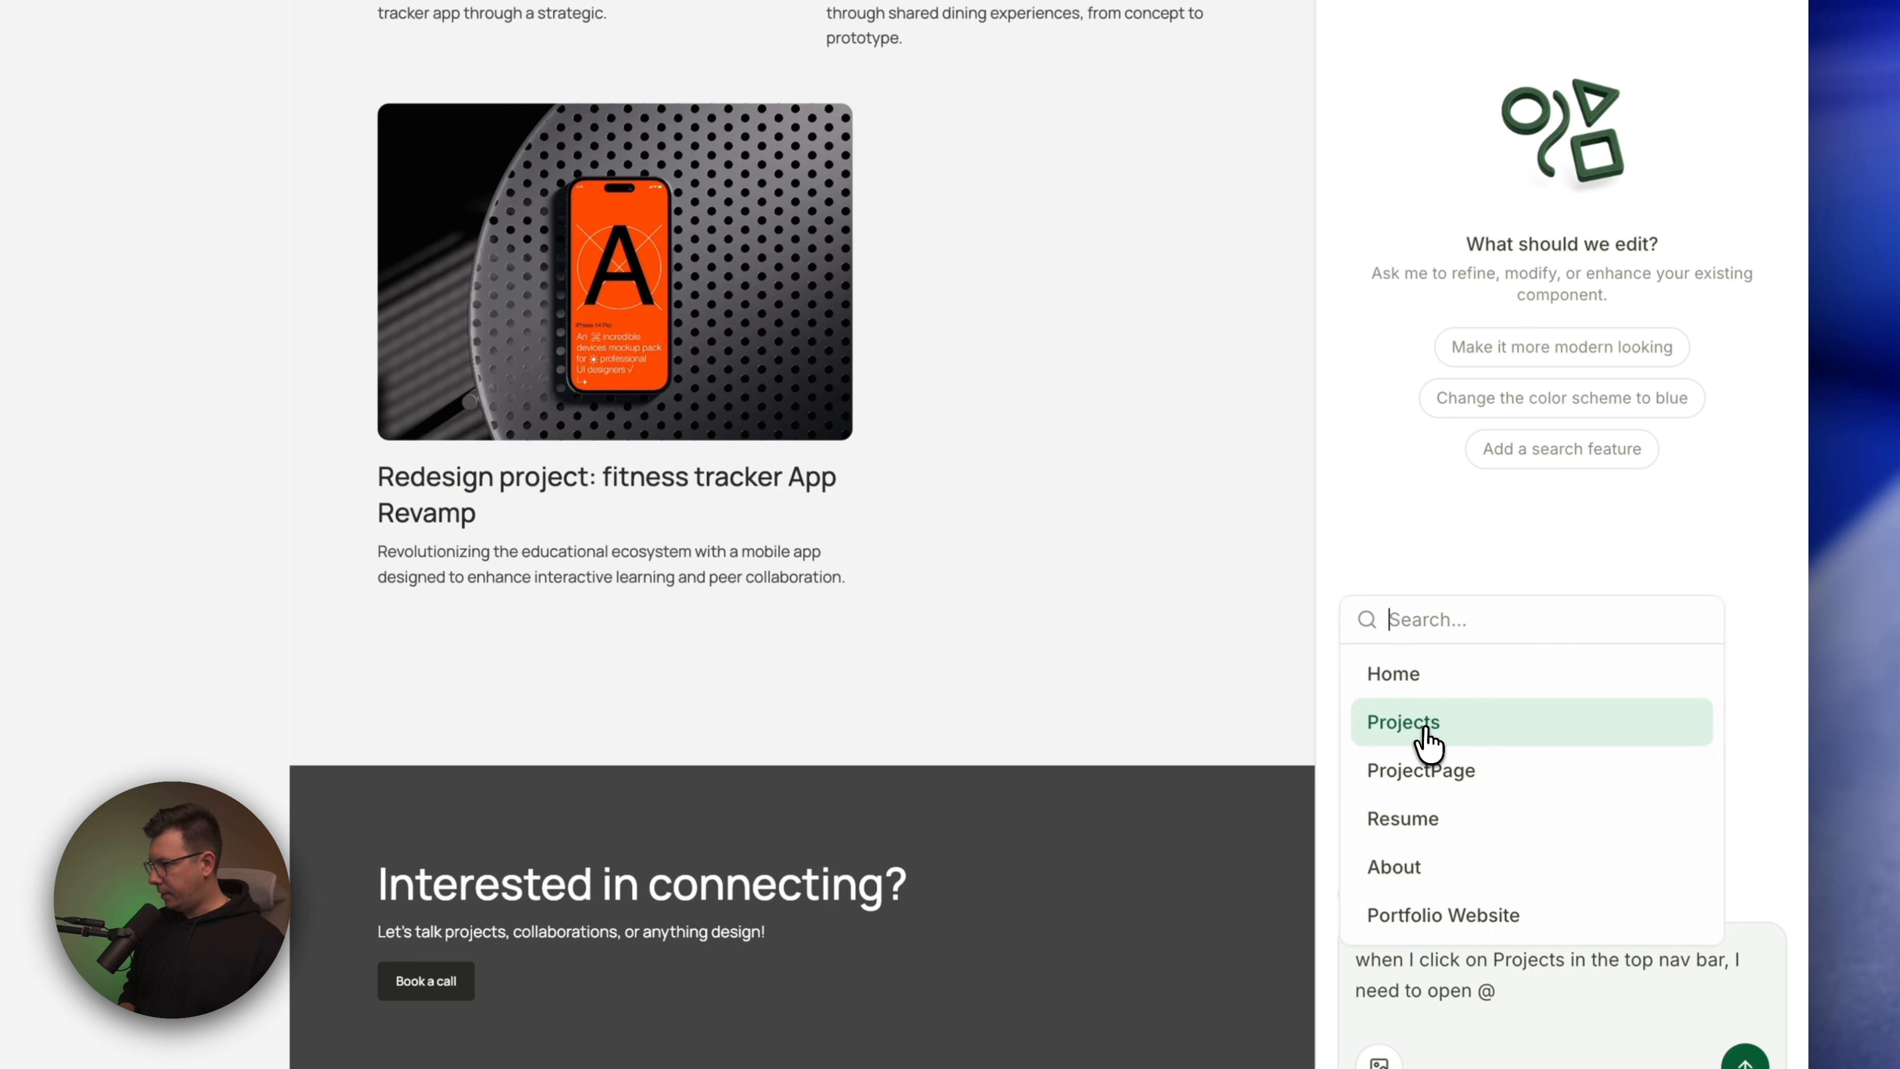
pyautogui.click(1425, 731)
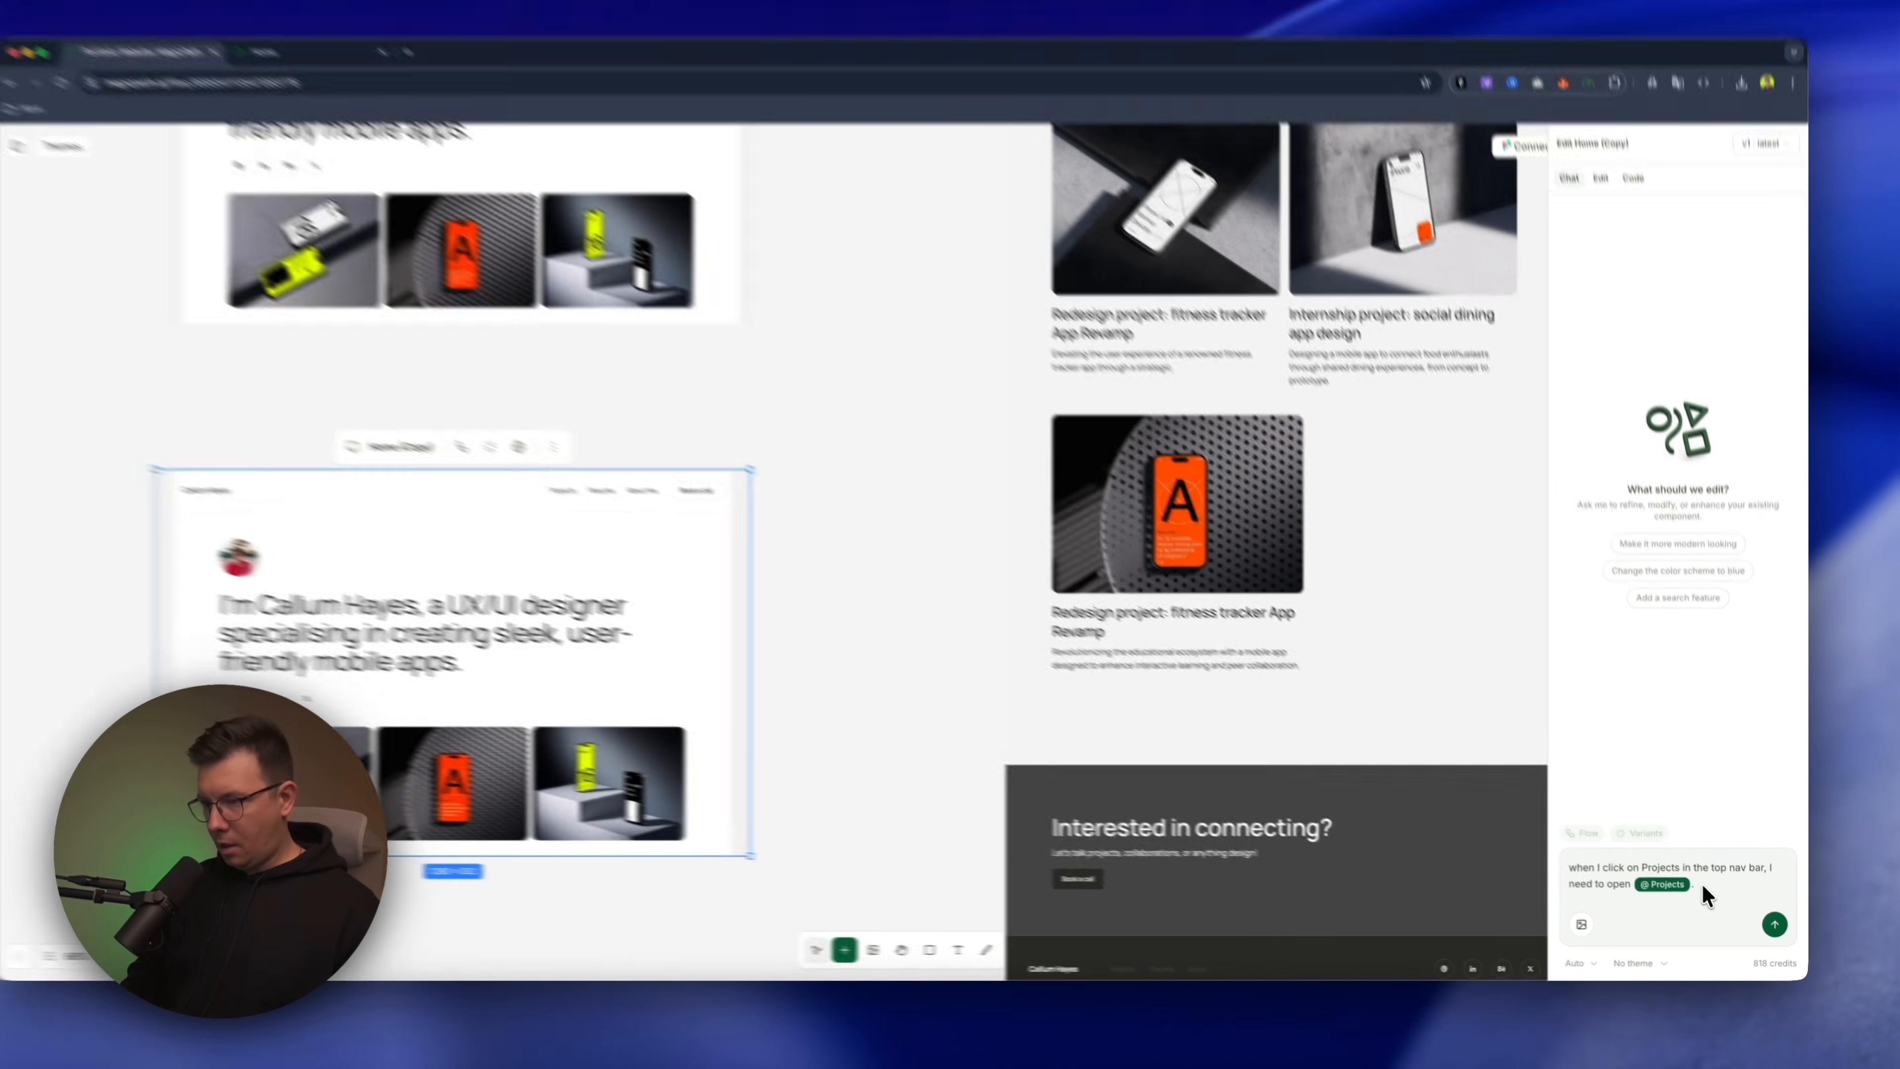
# Extend the prompt with "For About me open", mention the About component and send it to the AI
pyautogui.write('. I')
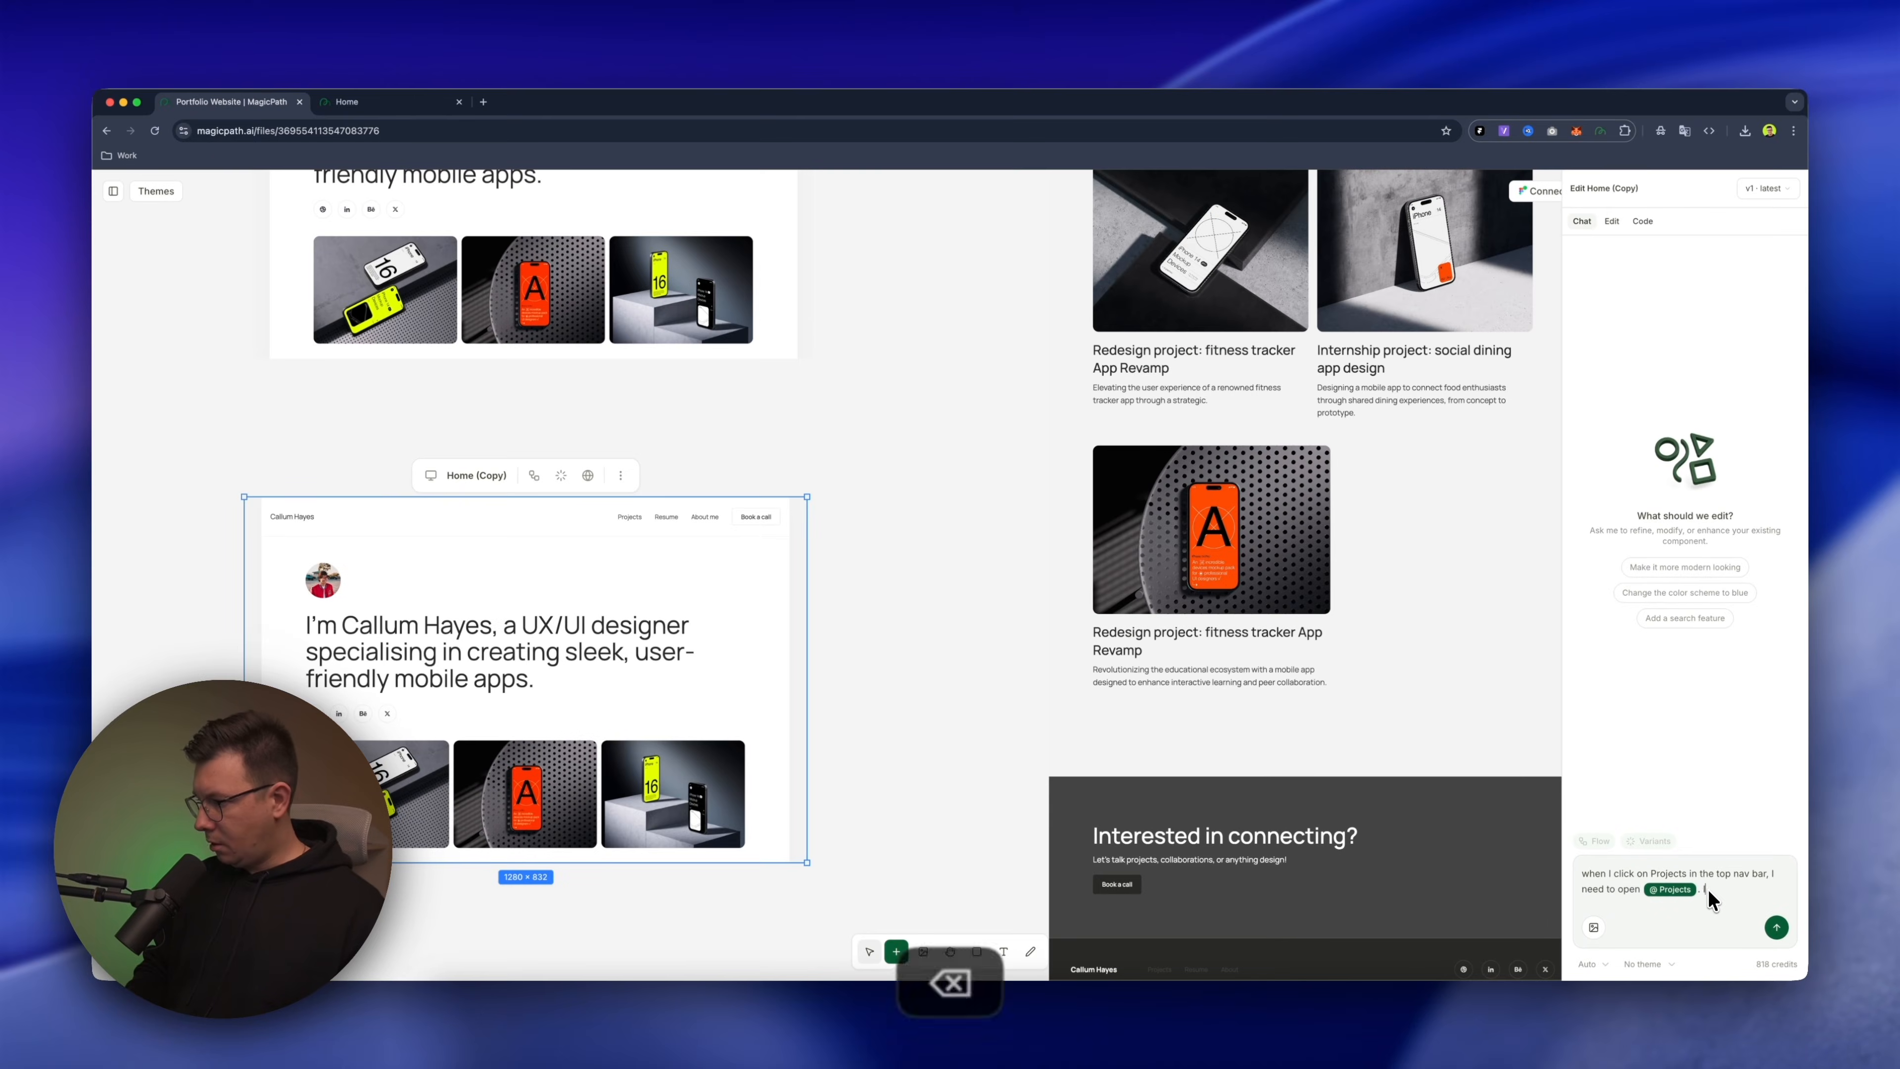
pyautogui.press('BackSpace')
pyautogui.write('For About me open')
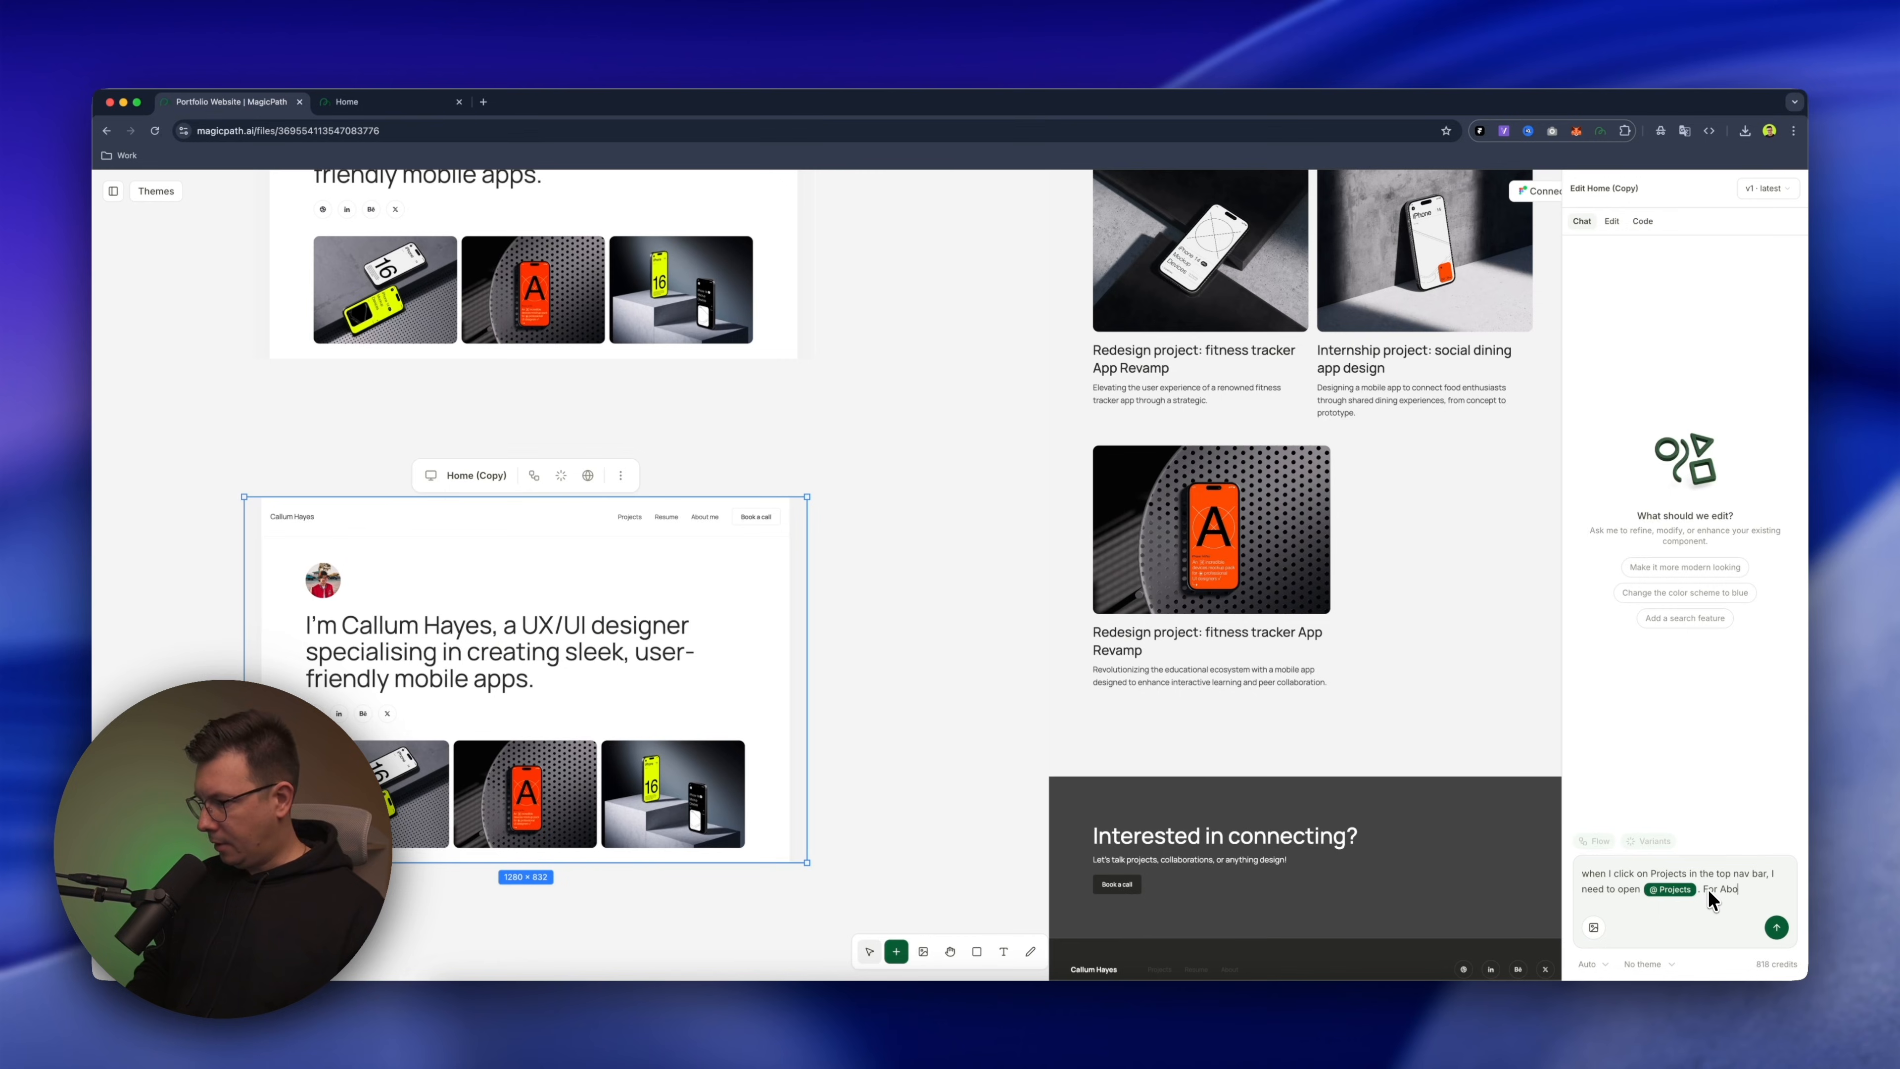
pyautogui.write(' @')
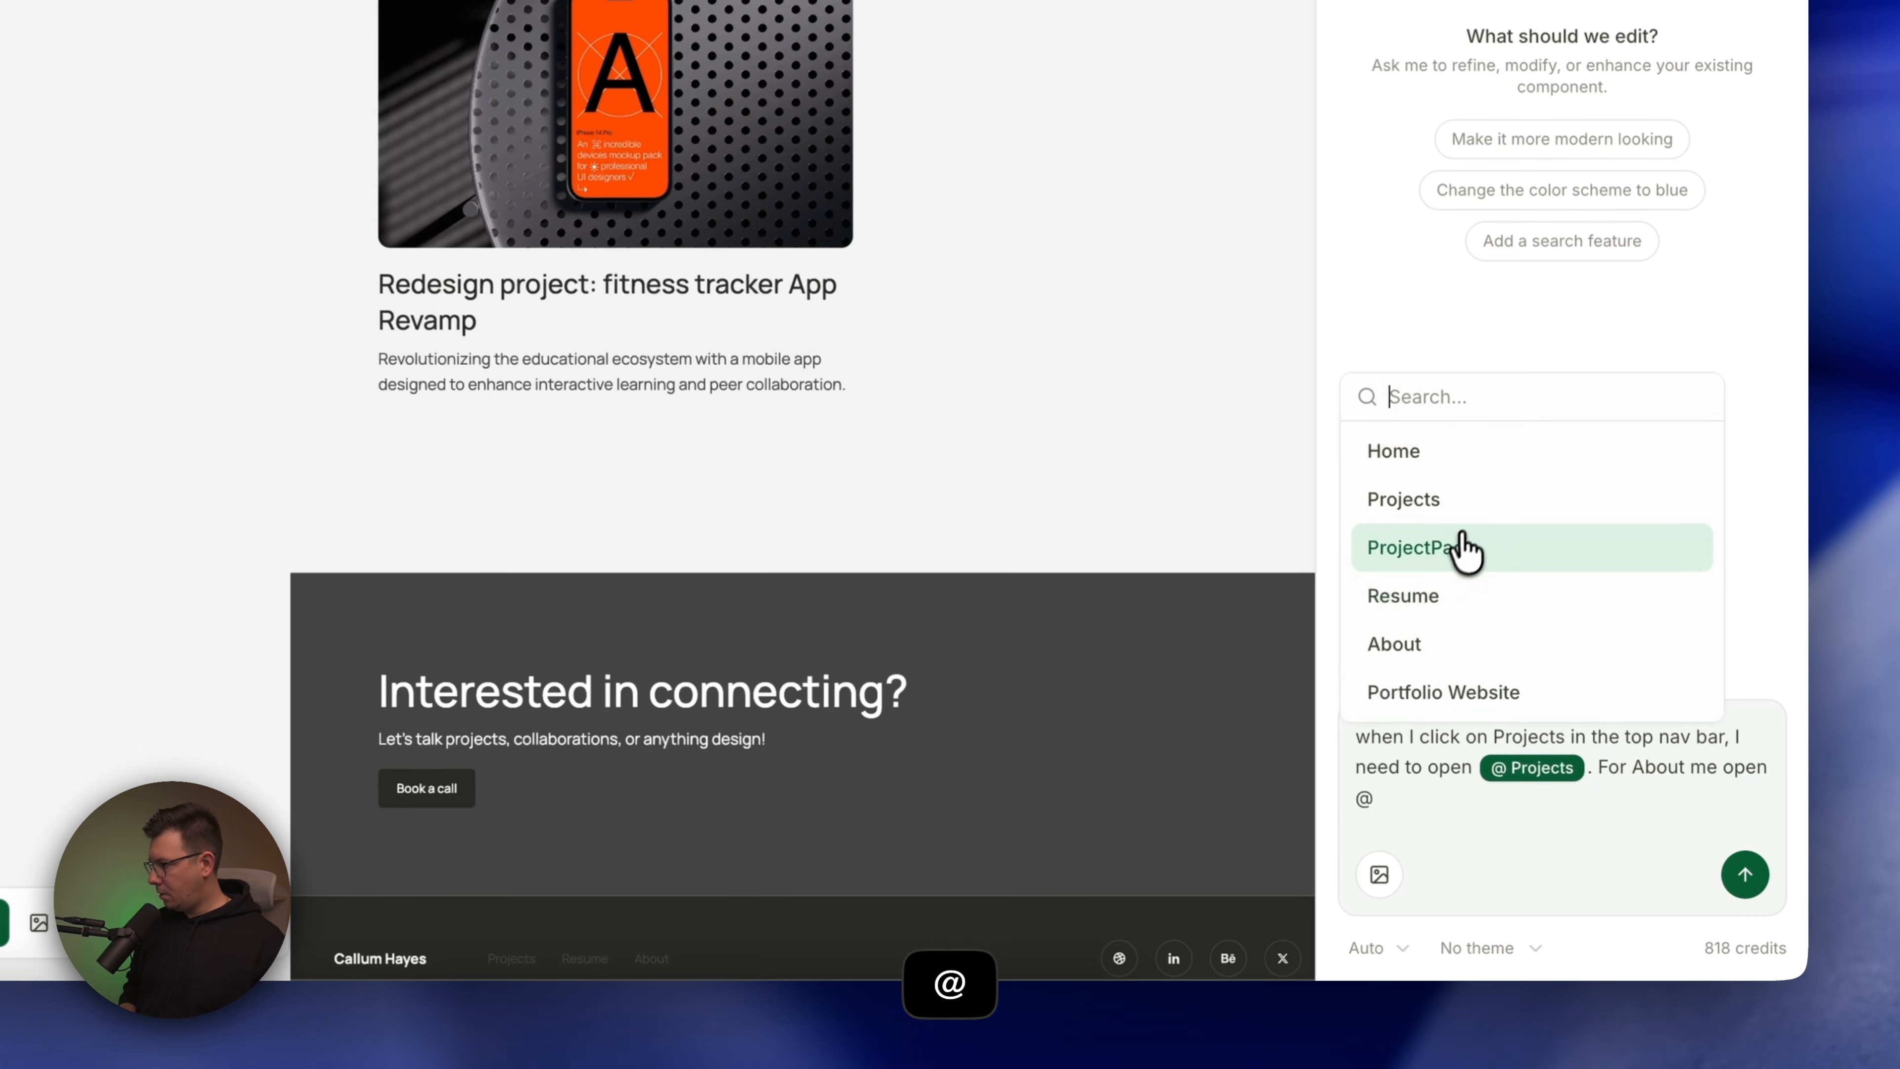
pyautogui.click(1423, 651)
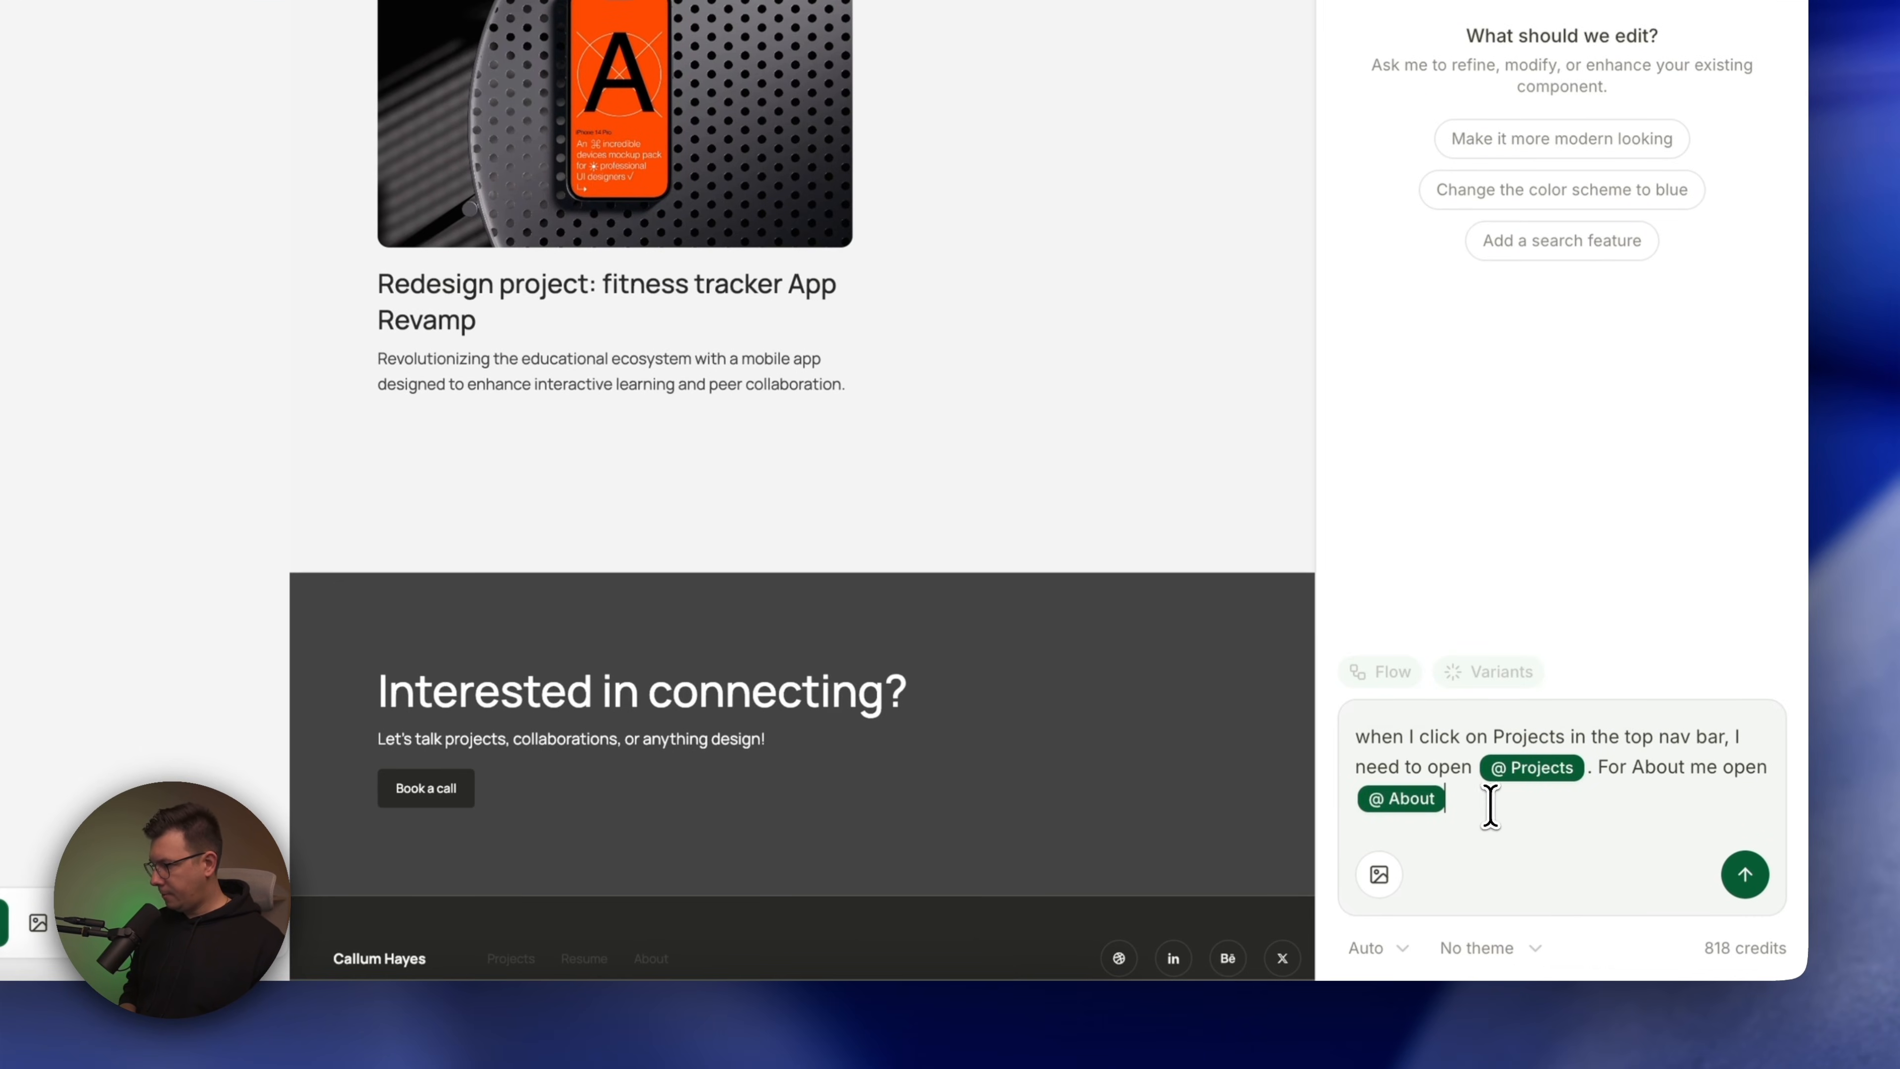
pyautogui.click(1745, 877)
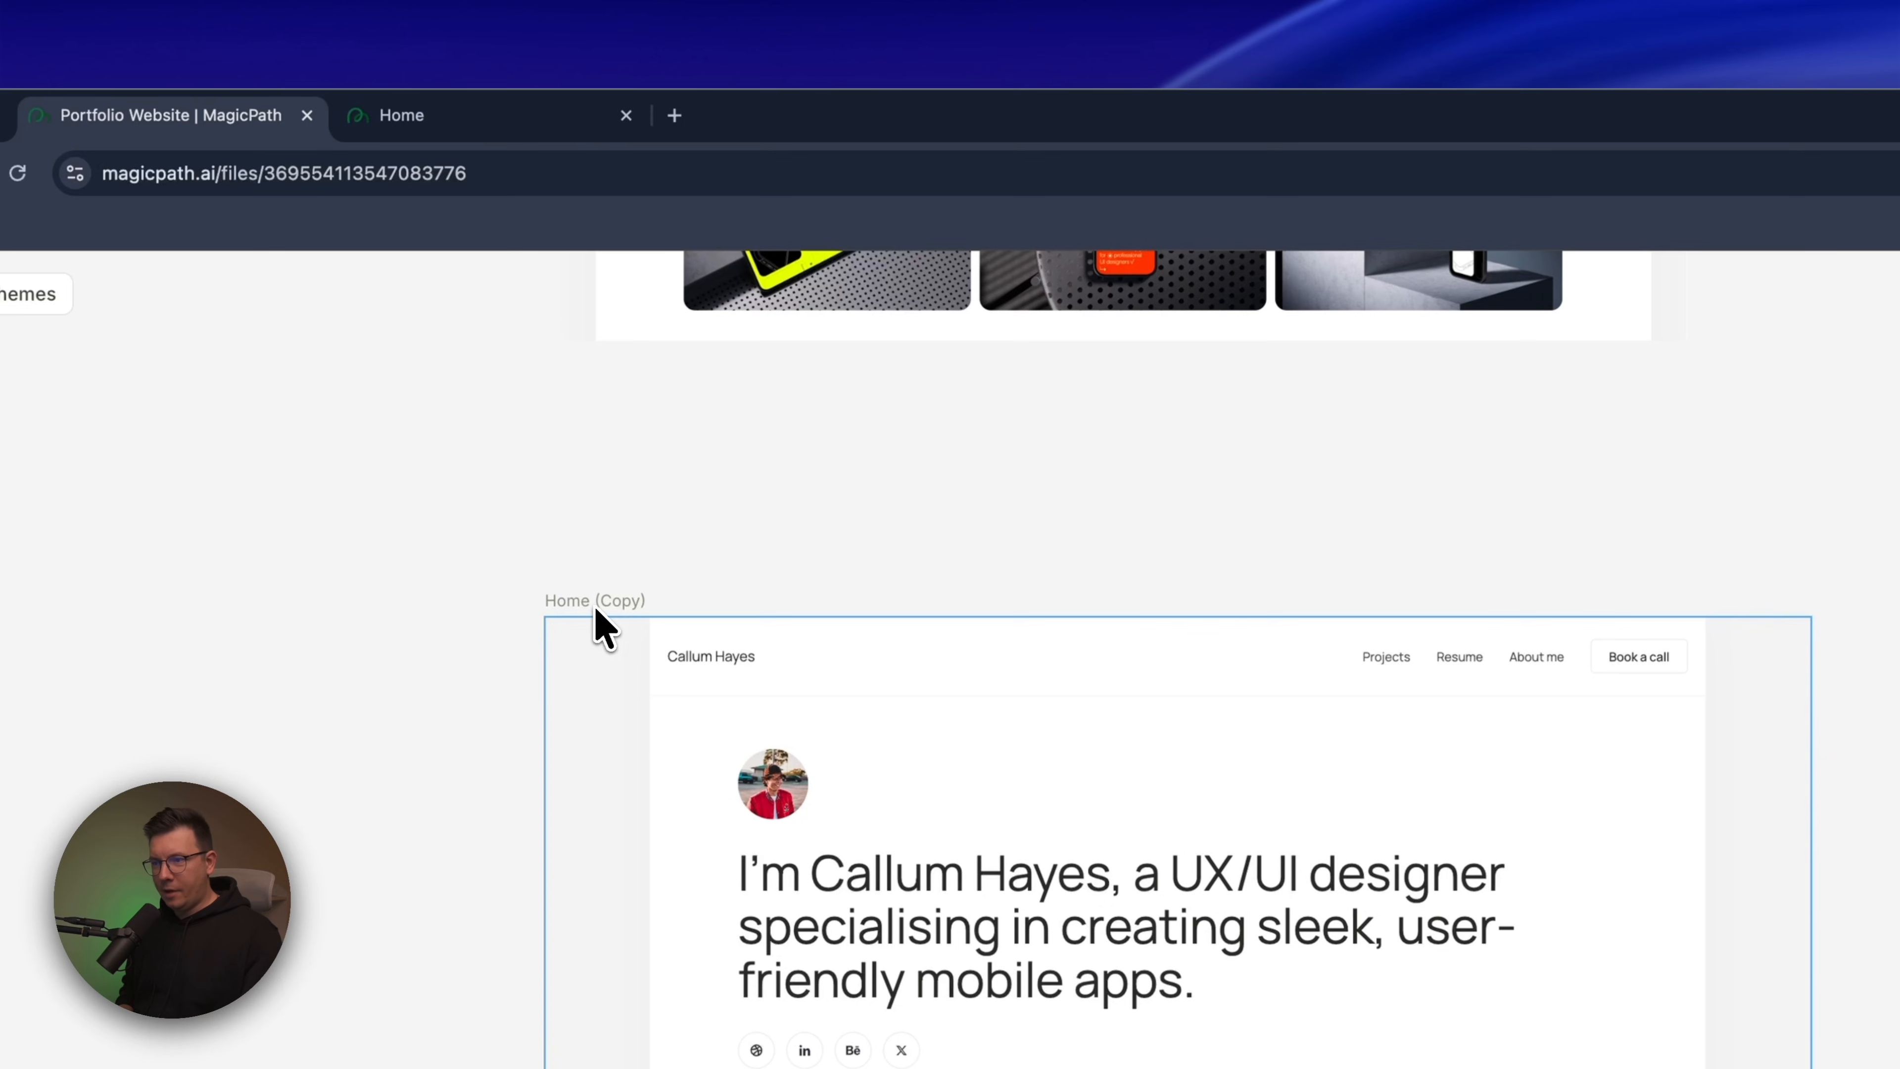
# Preview the updated Home copy on the web, dismiss the MagicPath banner and look through the page from start to end
pyautogui.click(623, 645)
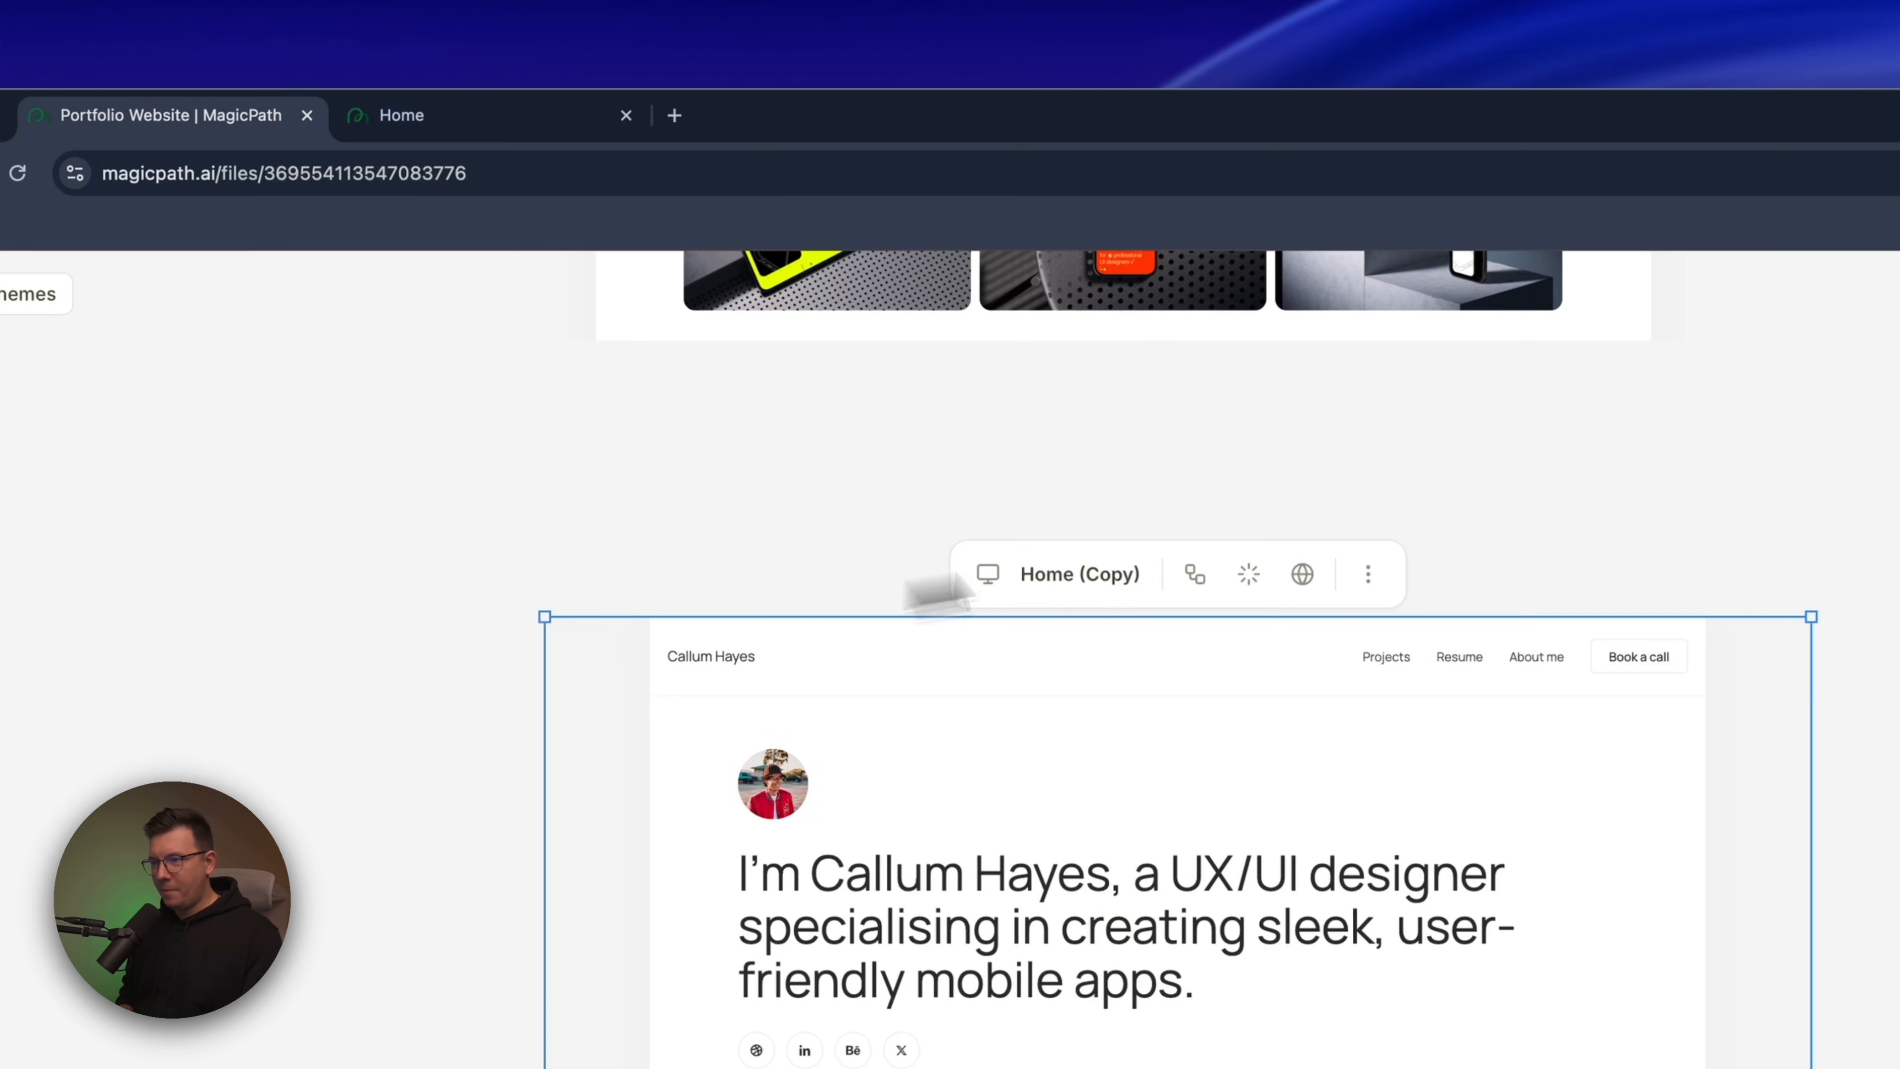
pyautogui.click(1303, 574)
pyautogui.click(944, 115)
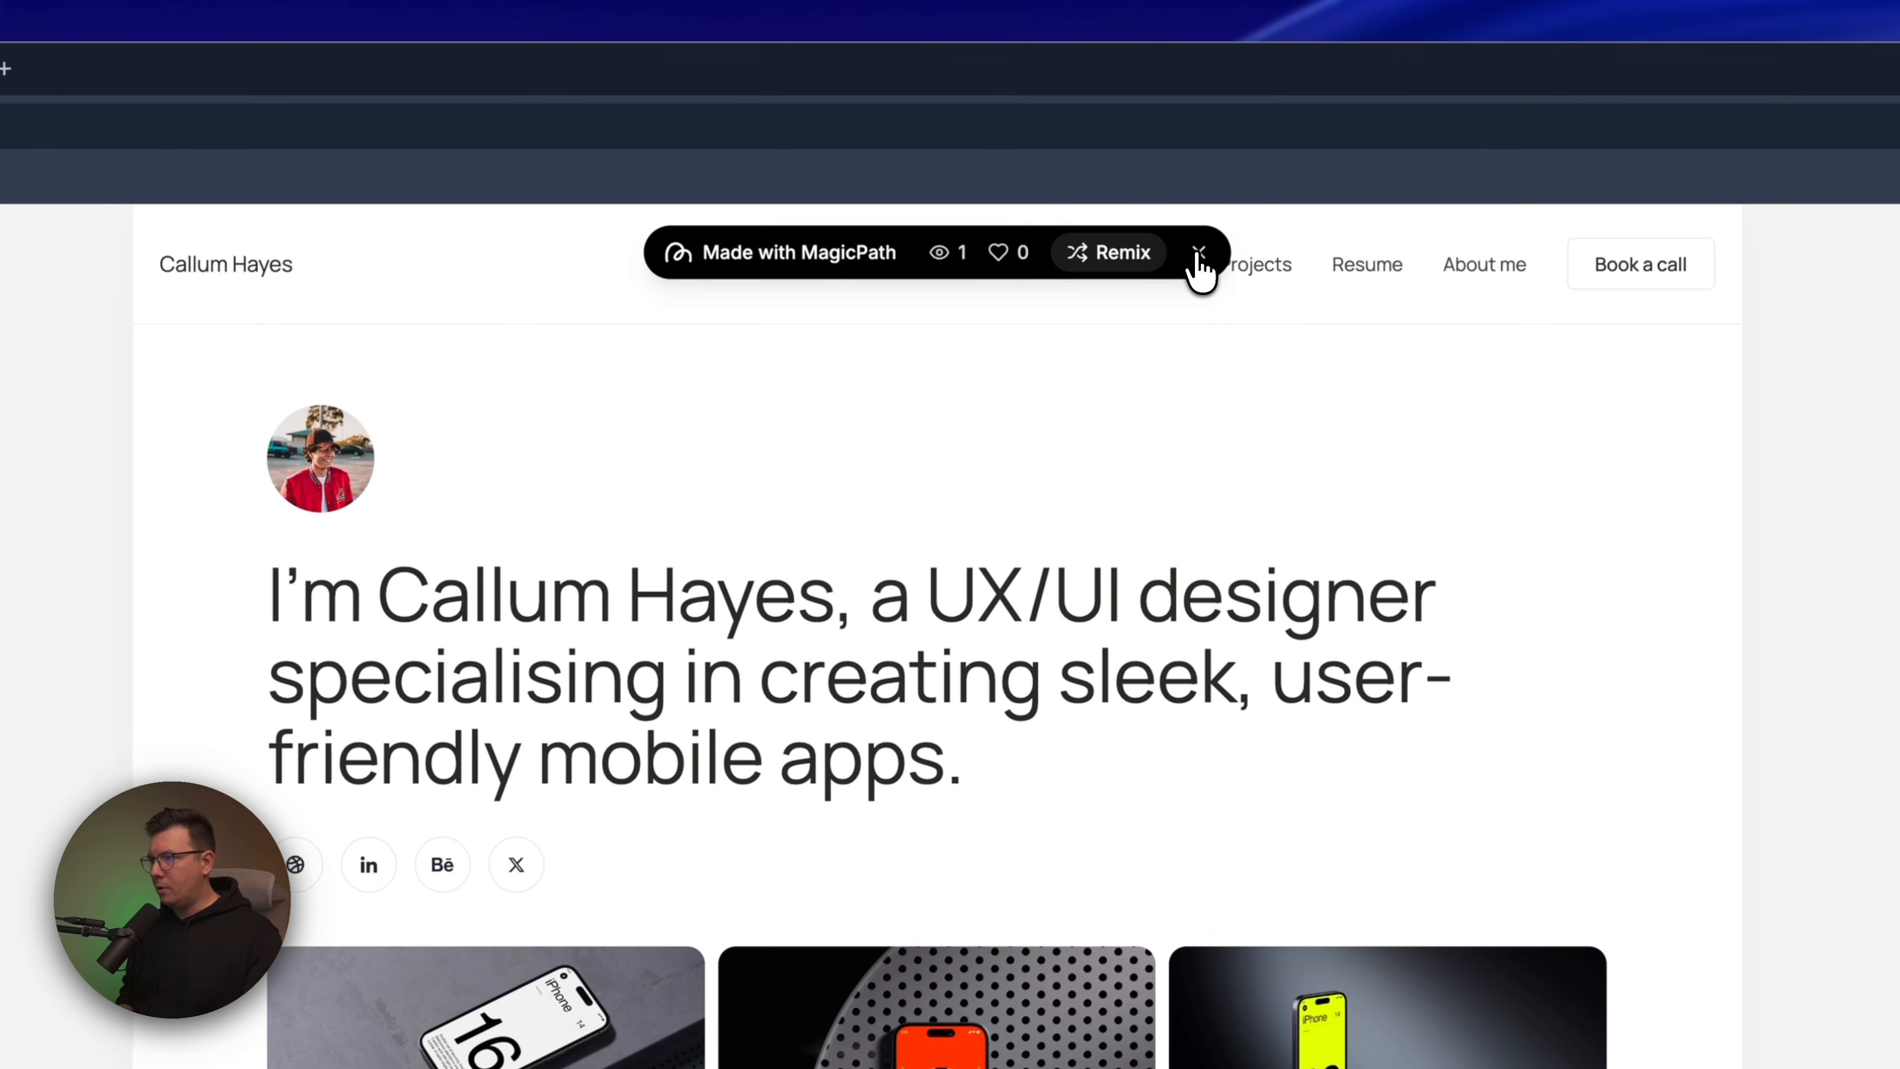
pyautogui.click(1199, 254)
pyautogui.scroll(-20, 1009, 849)
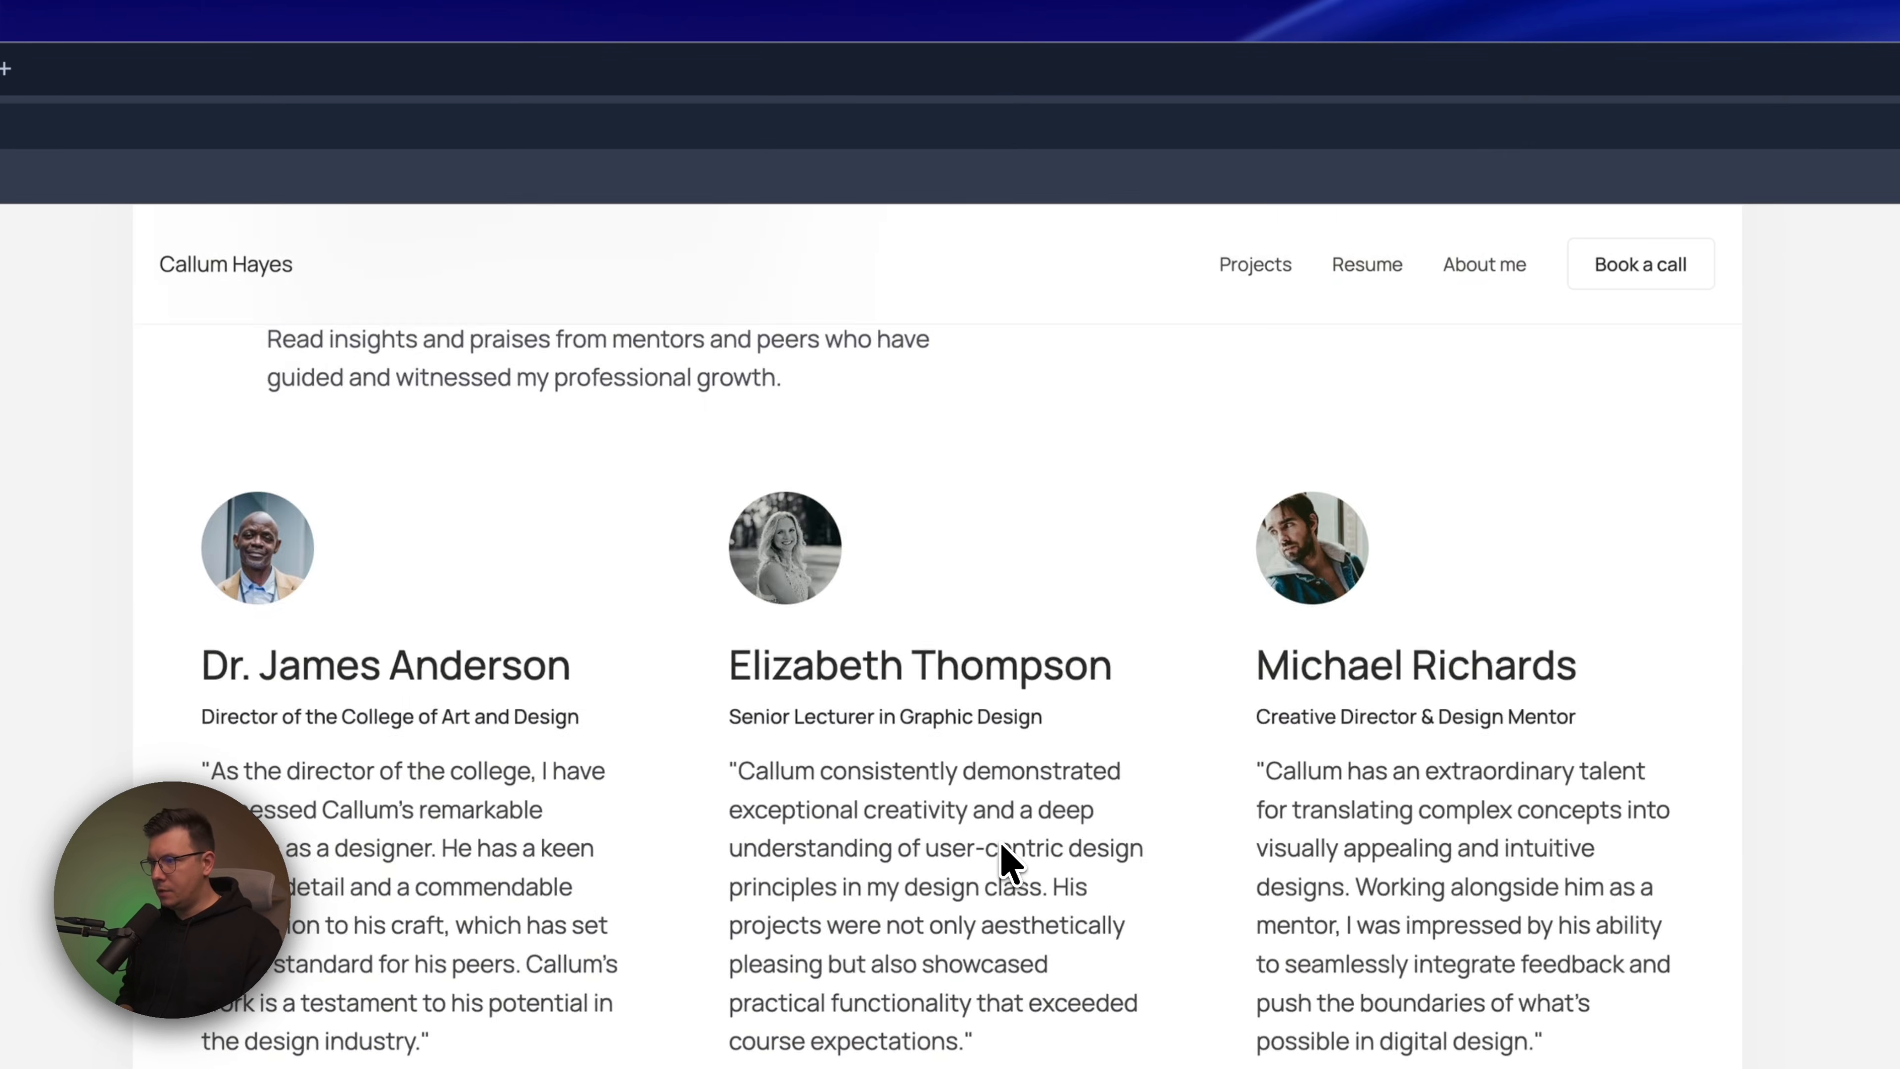
pyautogui.scroll(5, 1008, 860)
pyautogui.scroll(-6, 1009, 860)
pyautogui.scroll(20, 1009, 861)
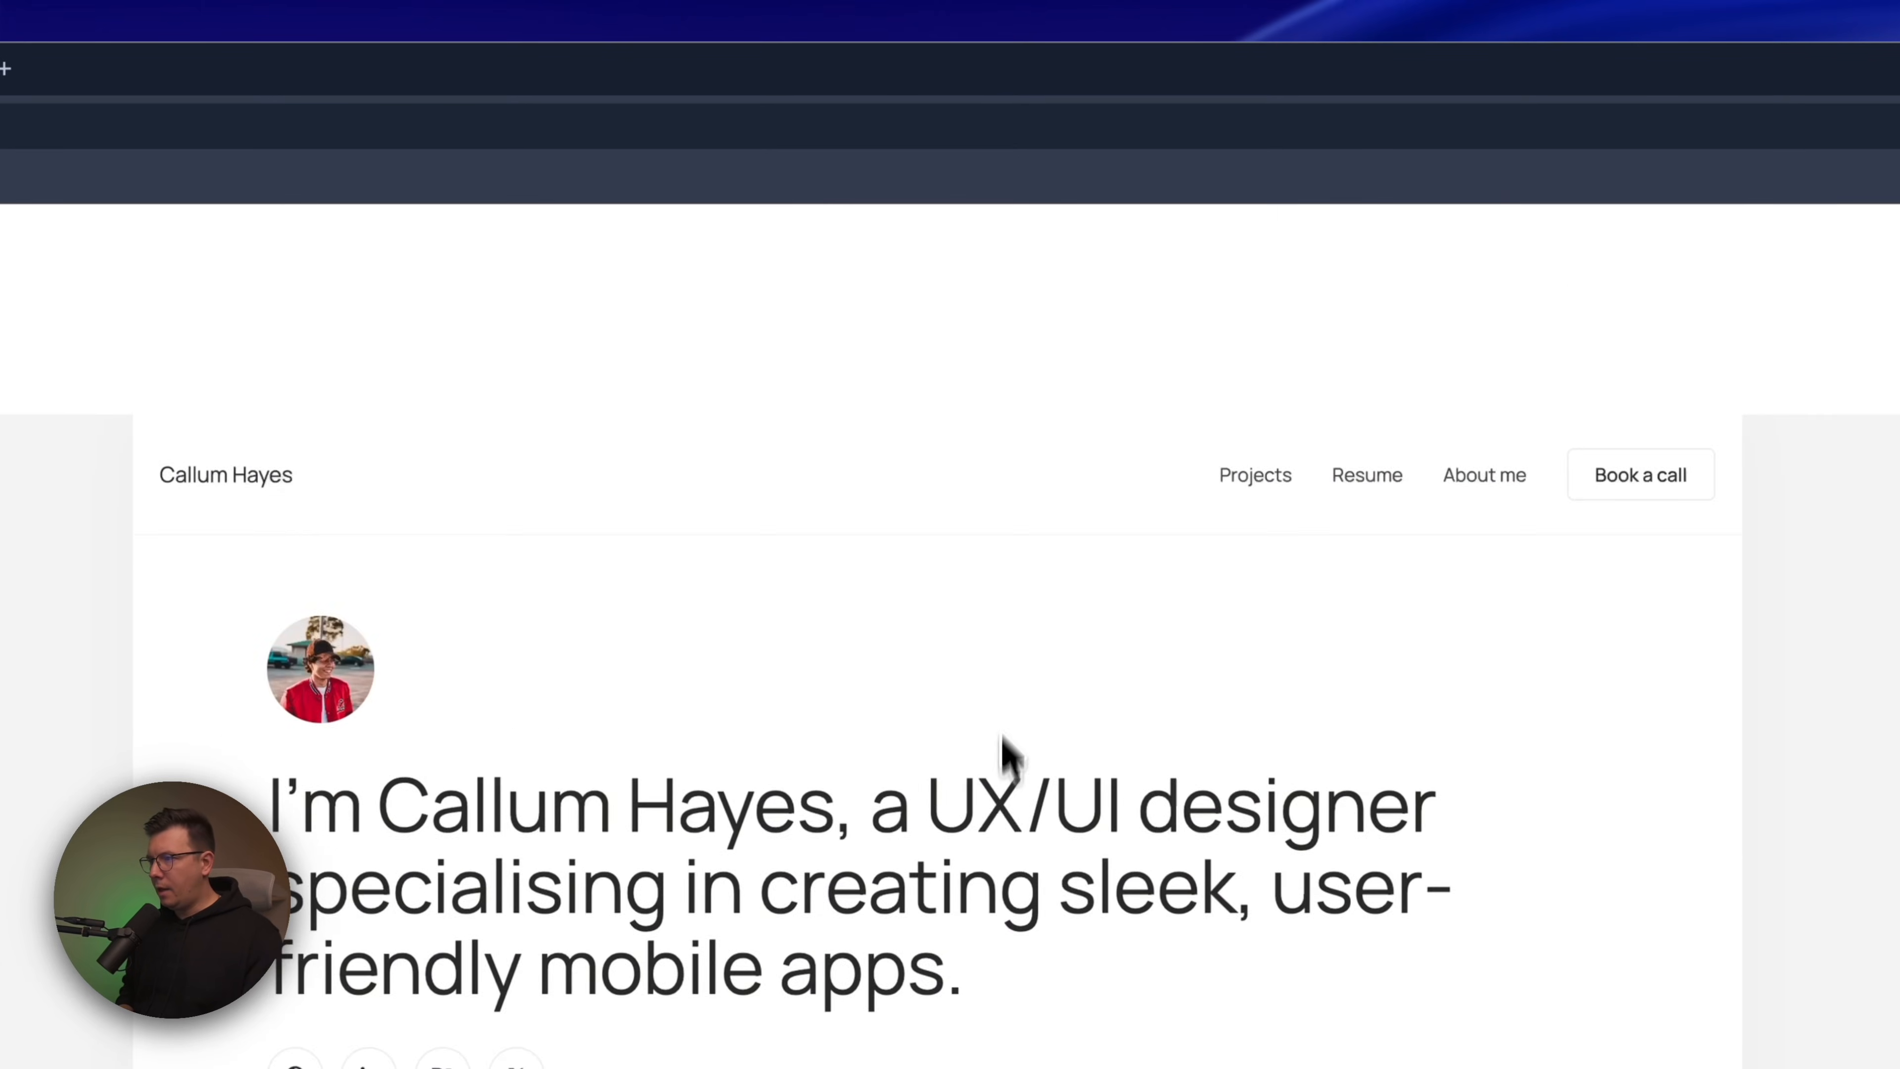
# Test the preview's navigation by opening Projects, About me and Projects again, and return to Home through the site name
pyautogui.click(1255, 266)
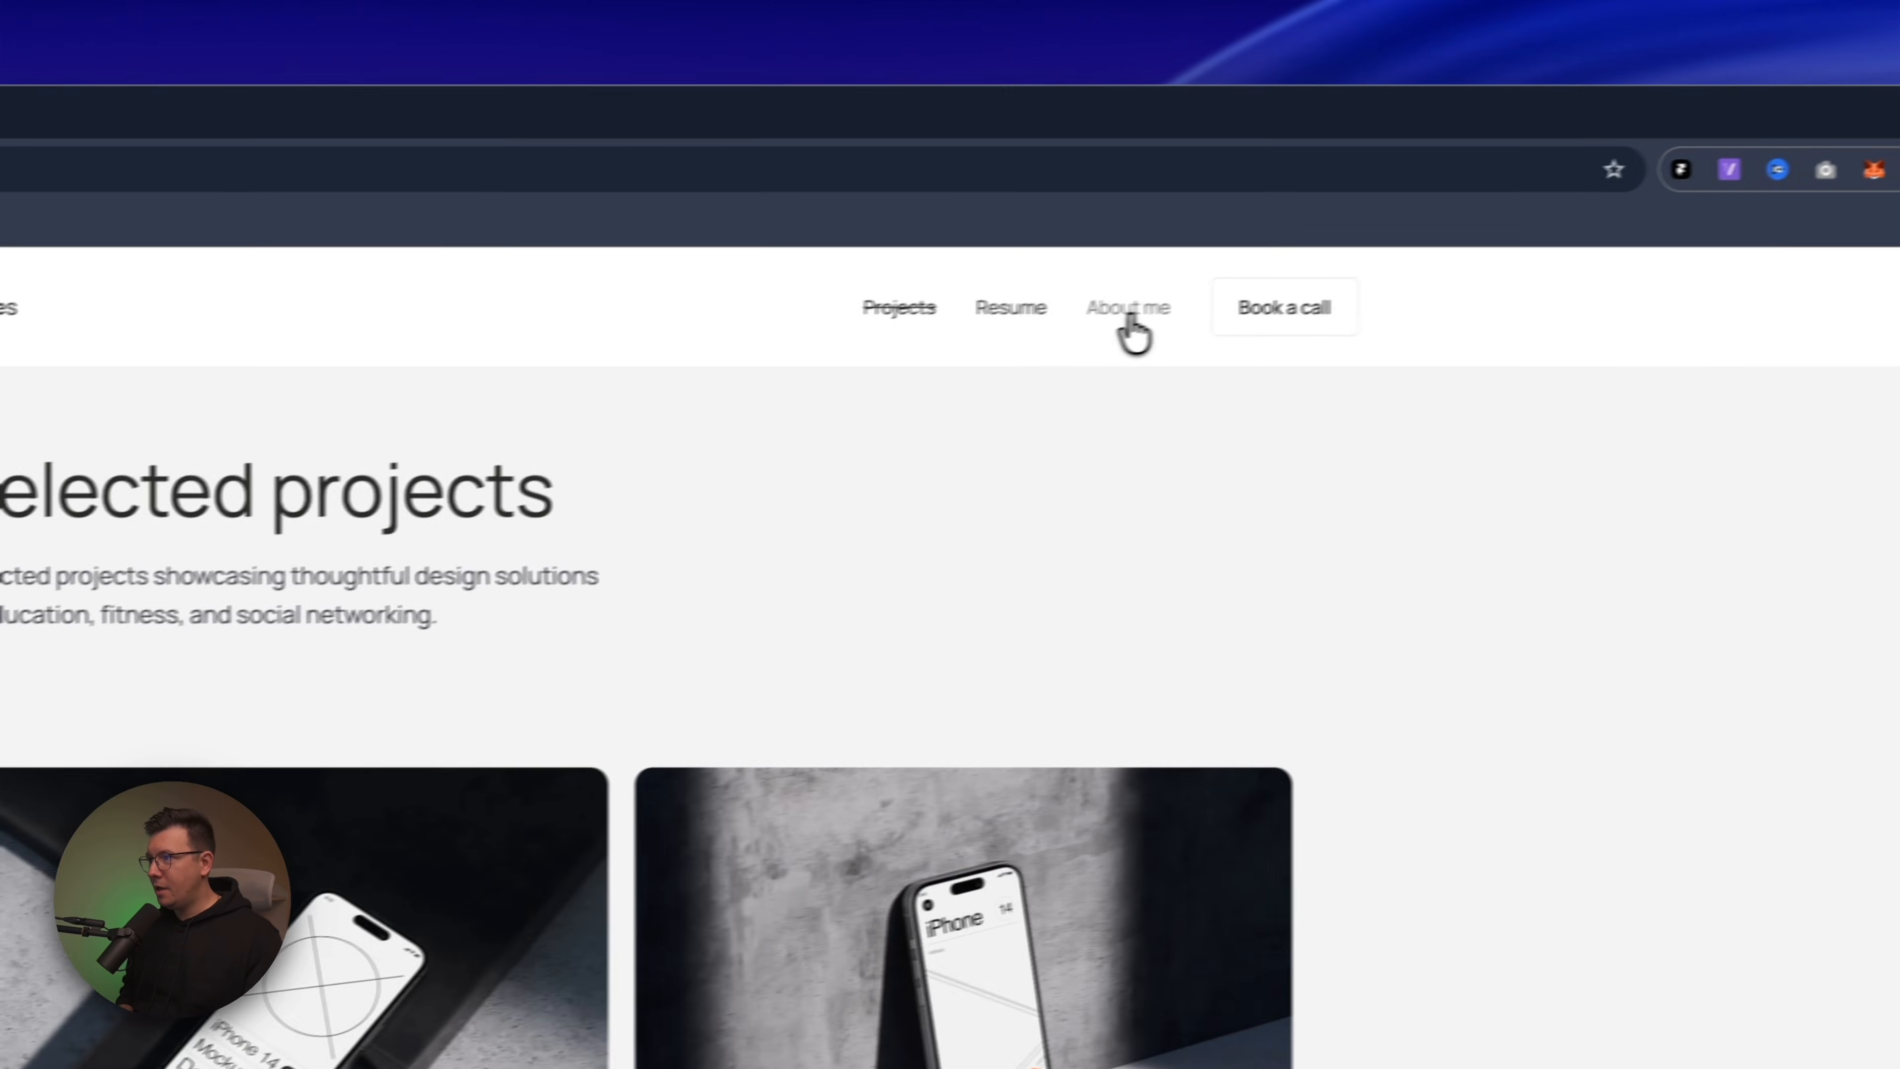
pyautogui.click(1446, 279)
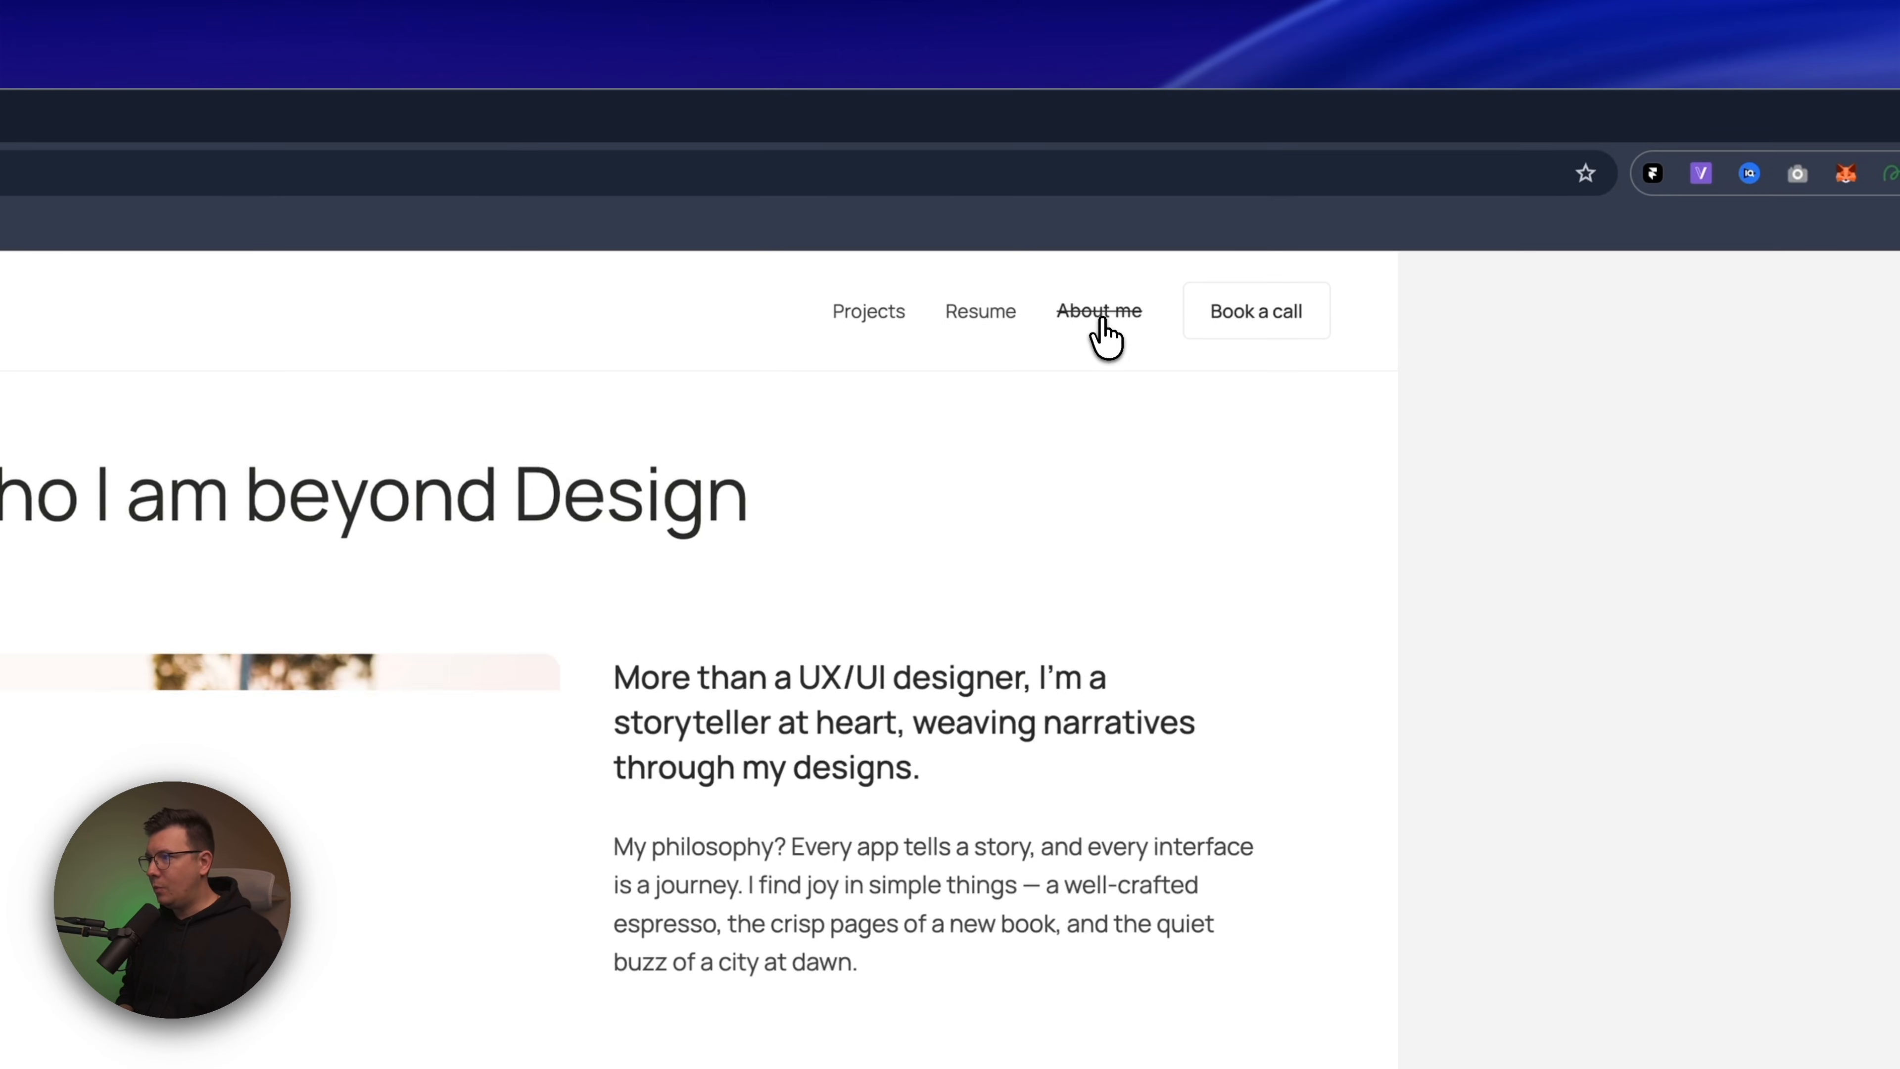
pyautogui.scroll(-10, 1045, 654)
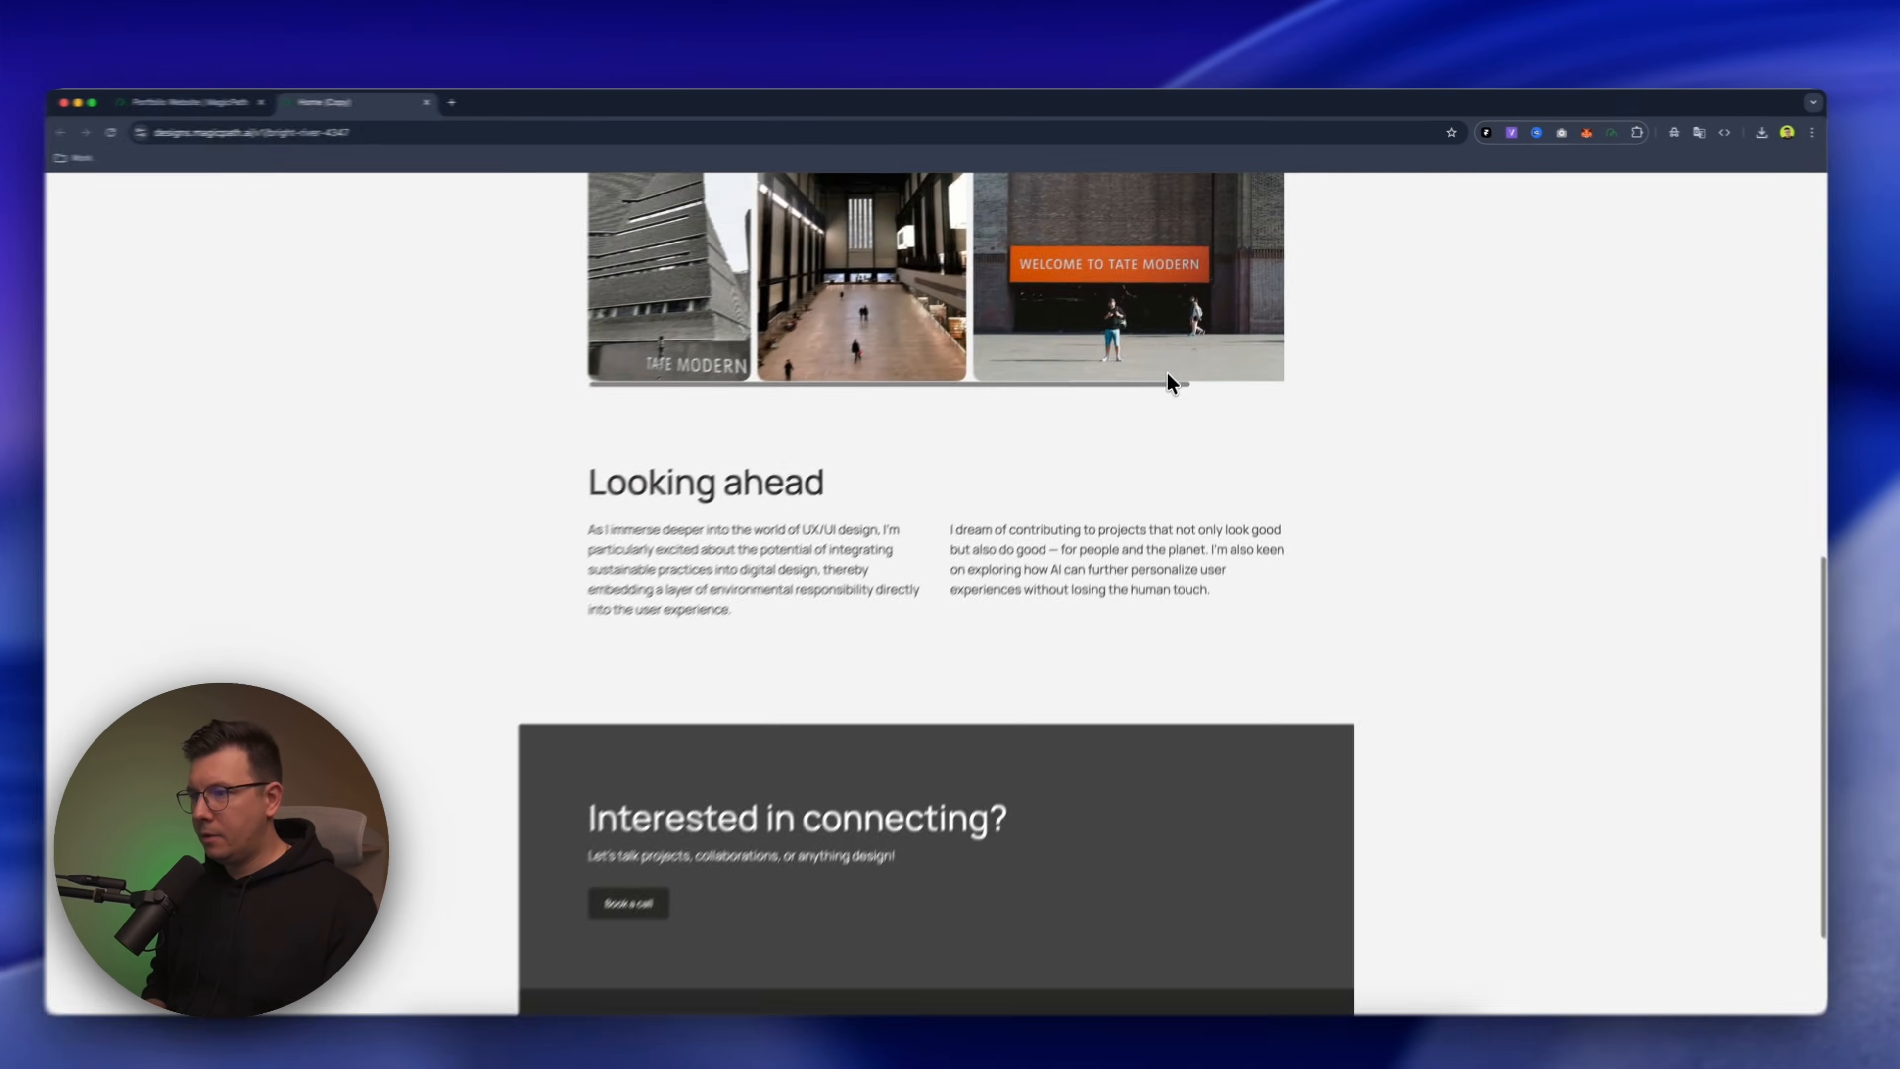
pyautogui.scroll(10, 1045, 653)
pyautogui.click(1087, 206)
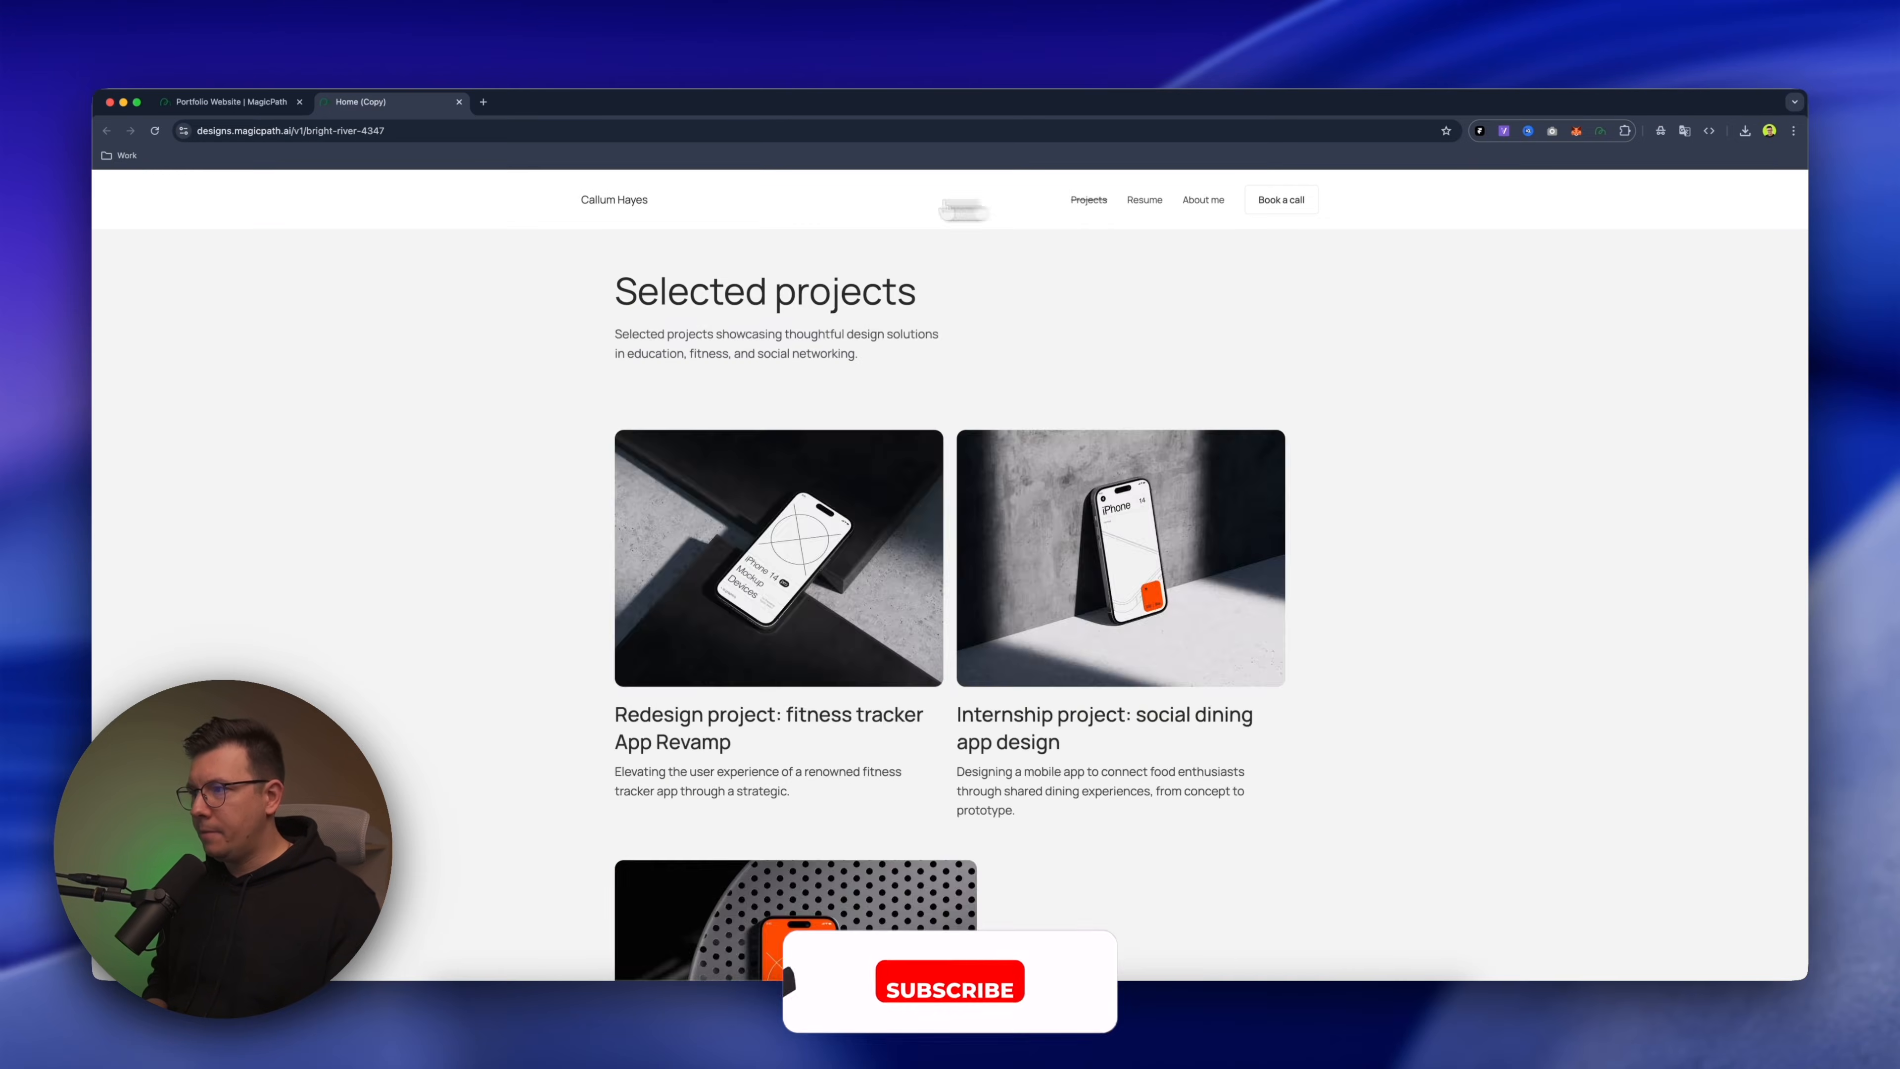
pyautogui.click(611, 201)
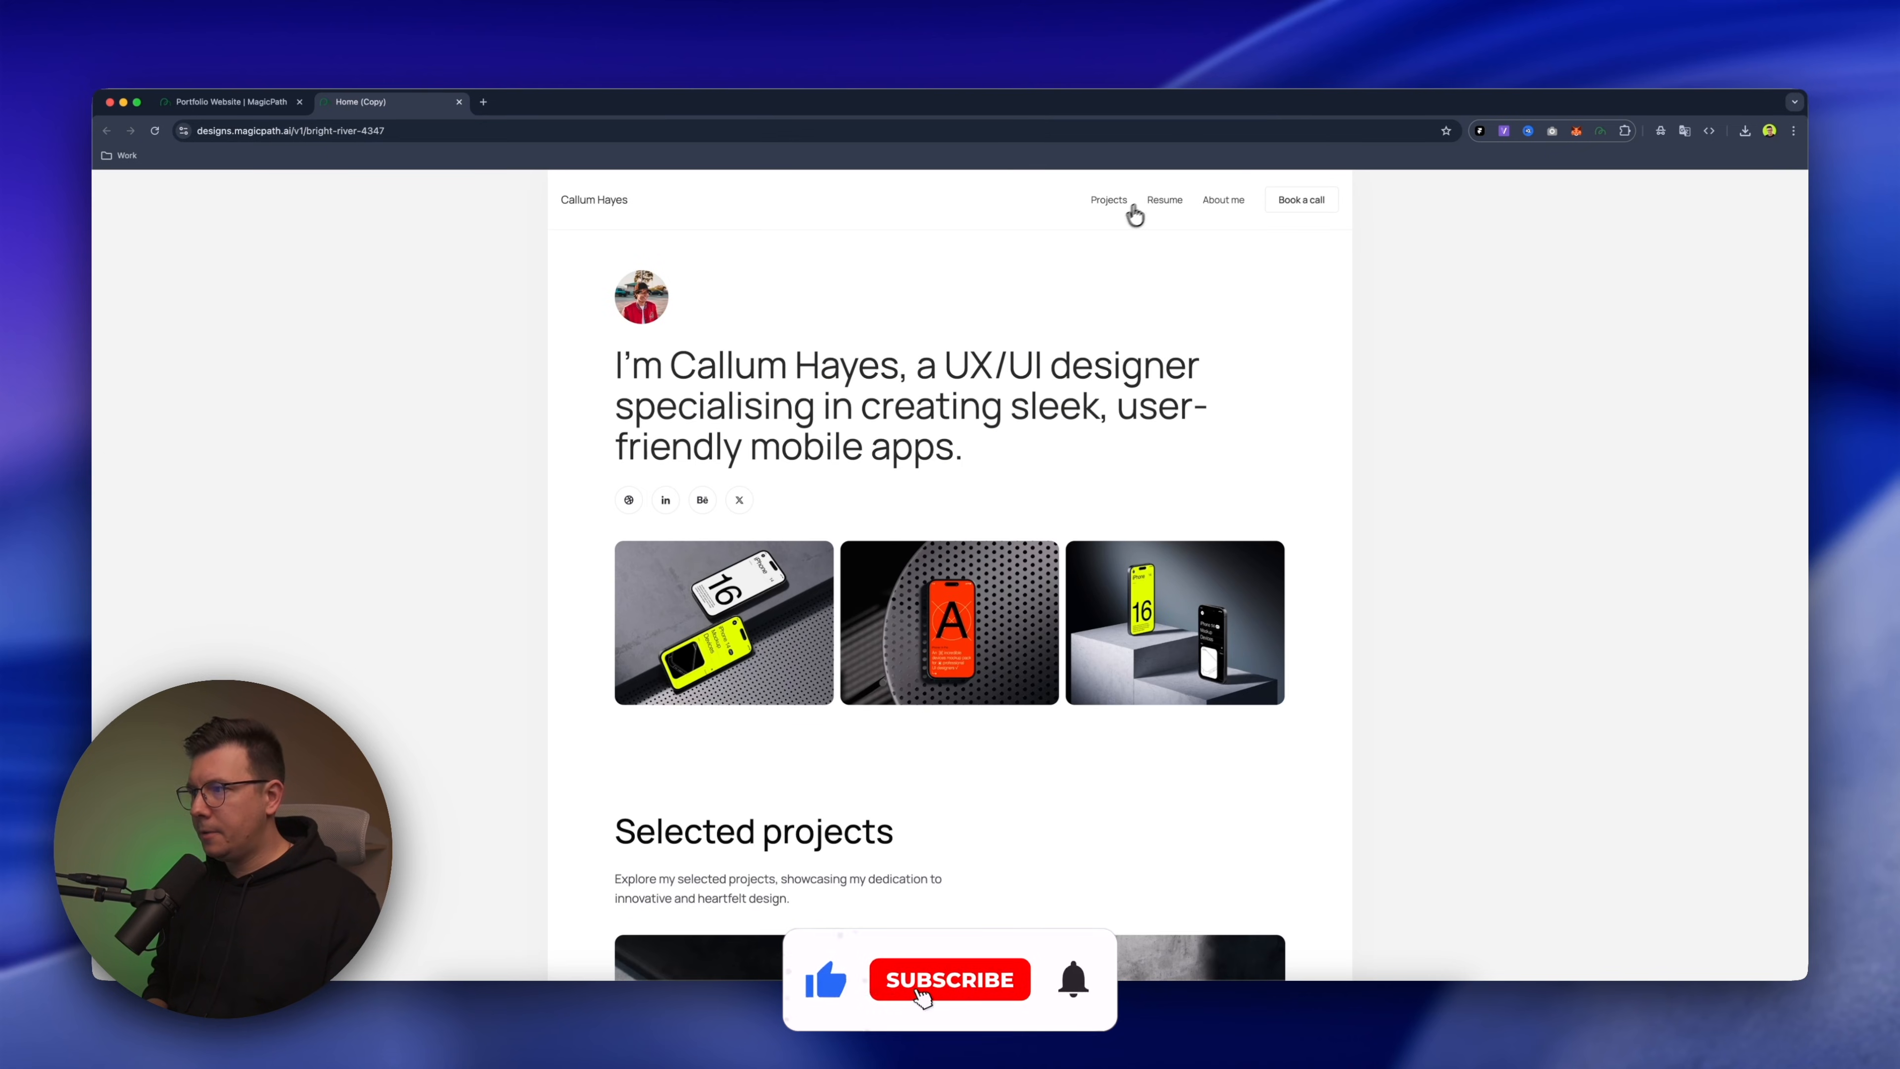
# Return to the project canvas, view the pages side by side and deselect the Home copy
pyautogui.click(288, 113)
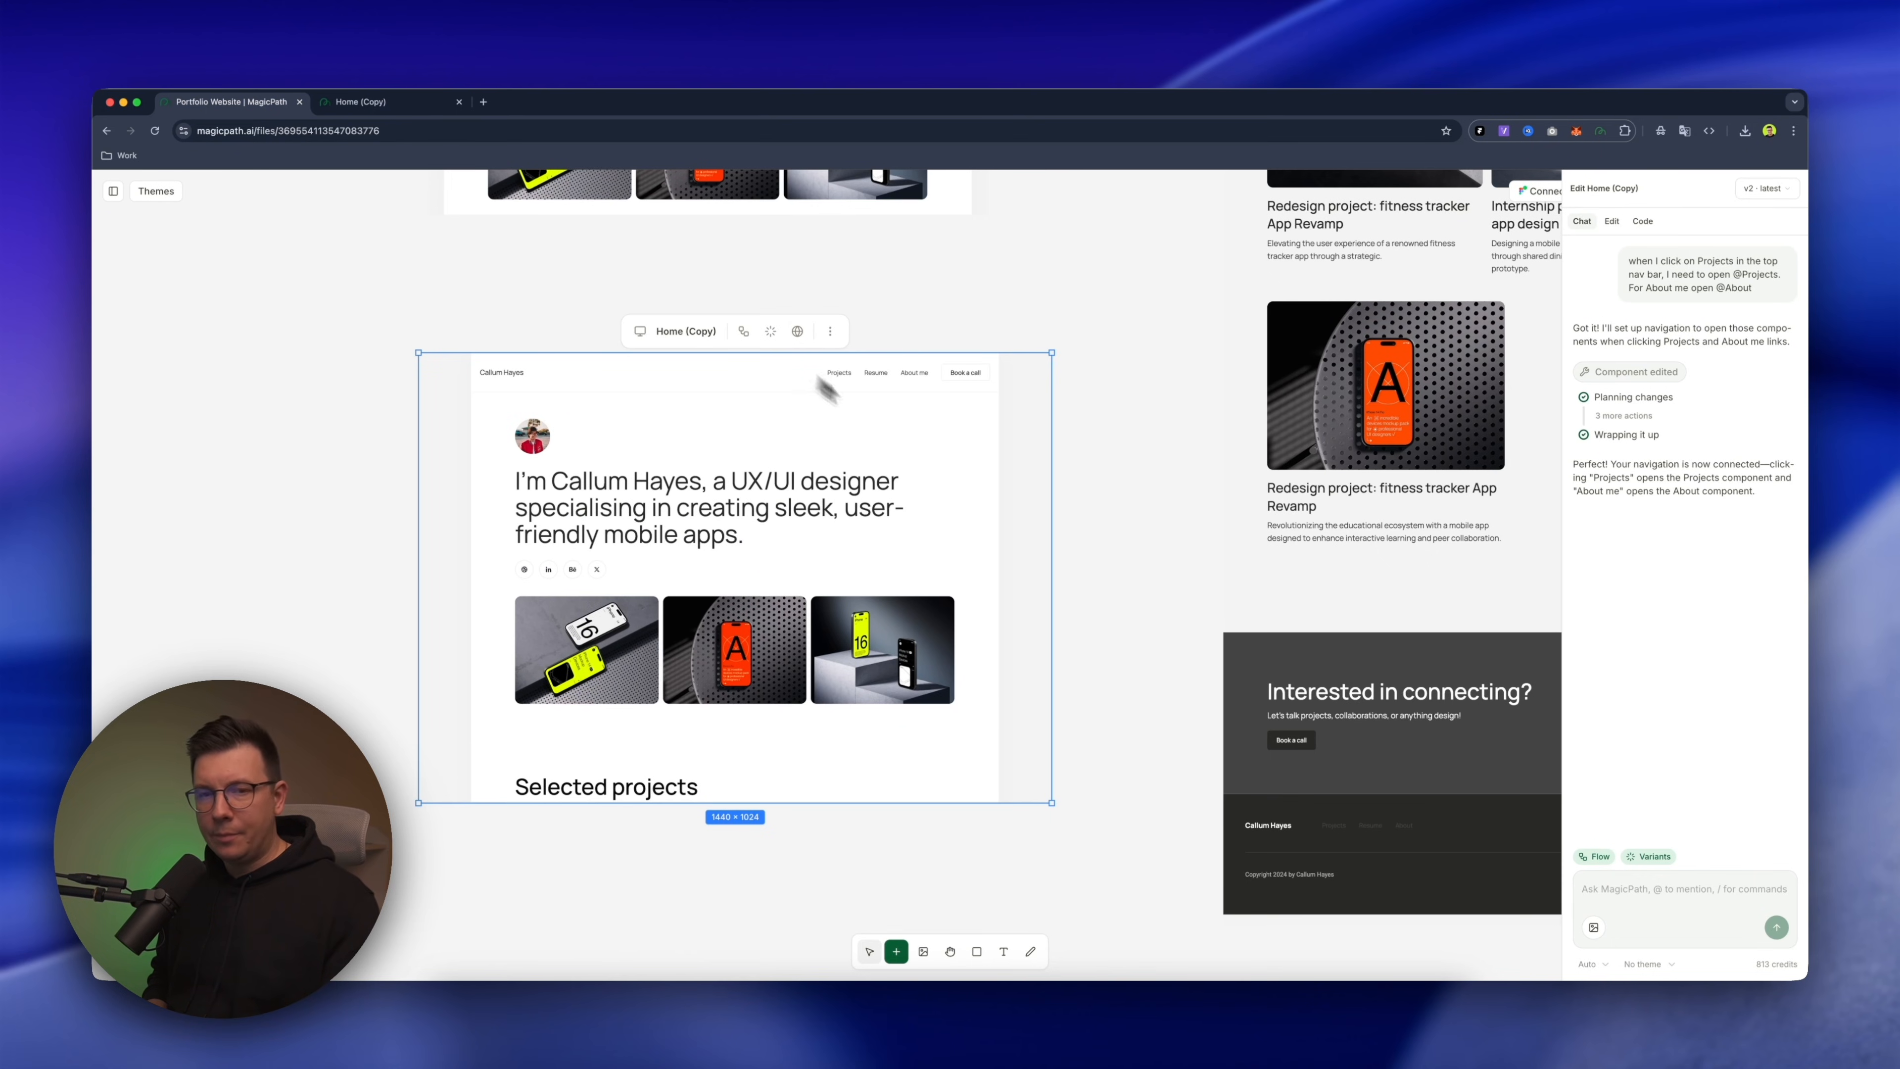
pyautogui.press('super+minus')
pyautogui.hscroll(5, 1025, 358)
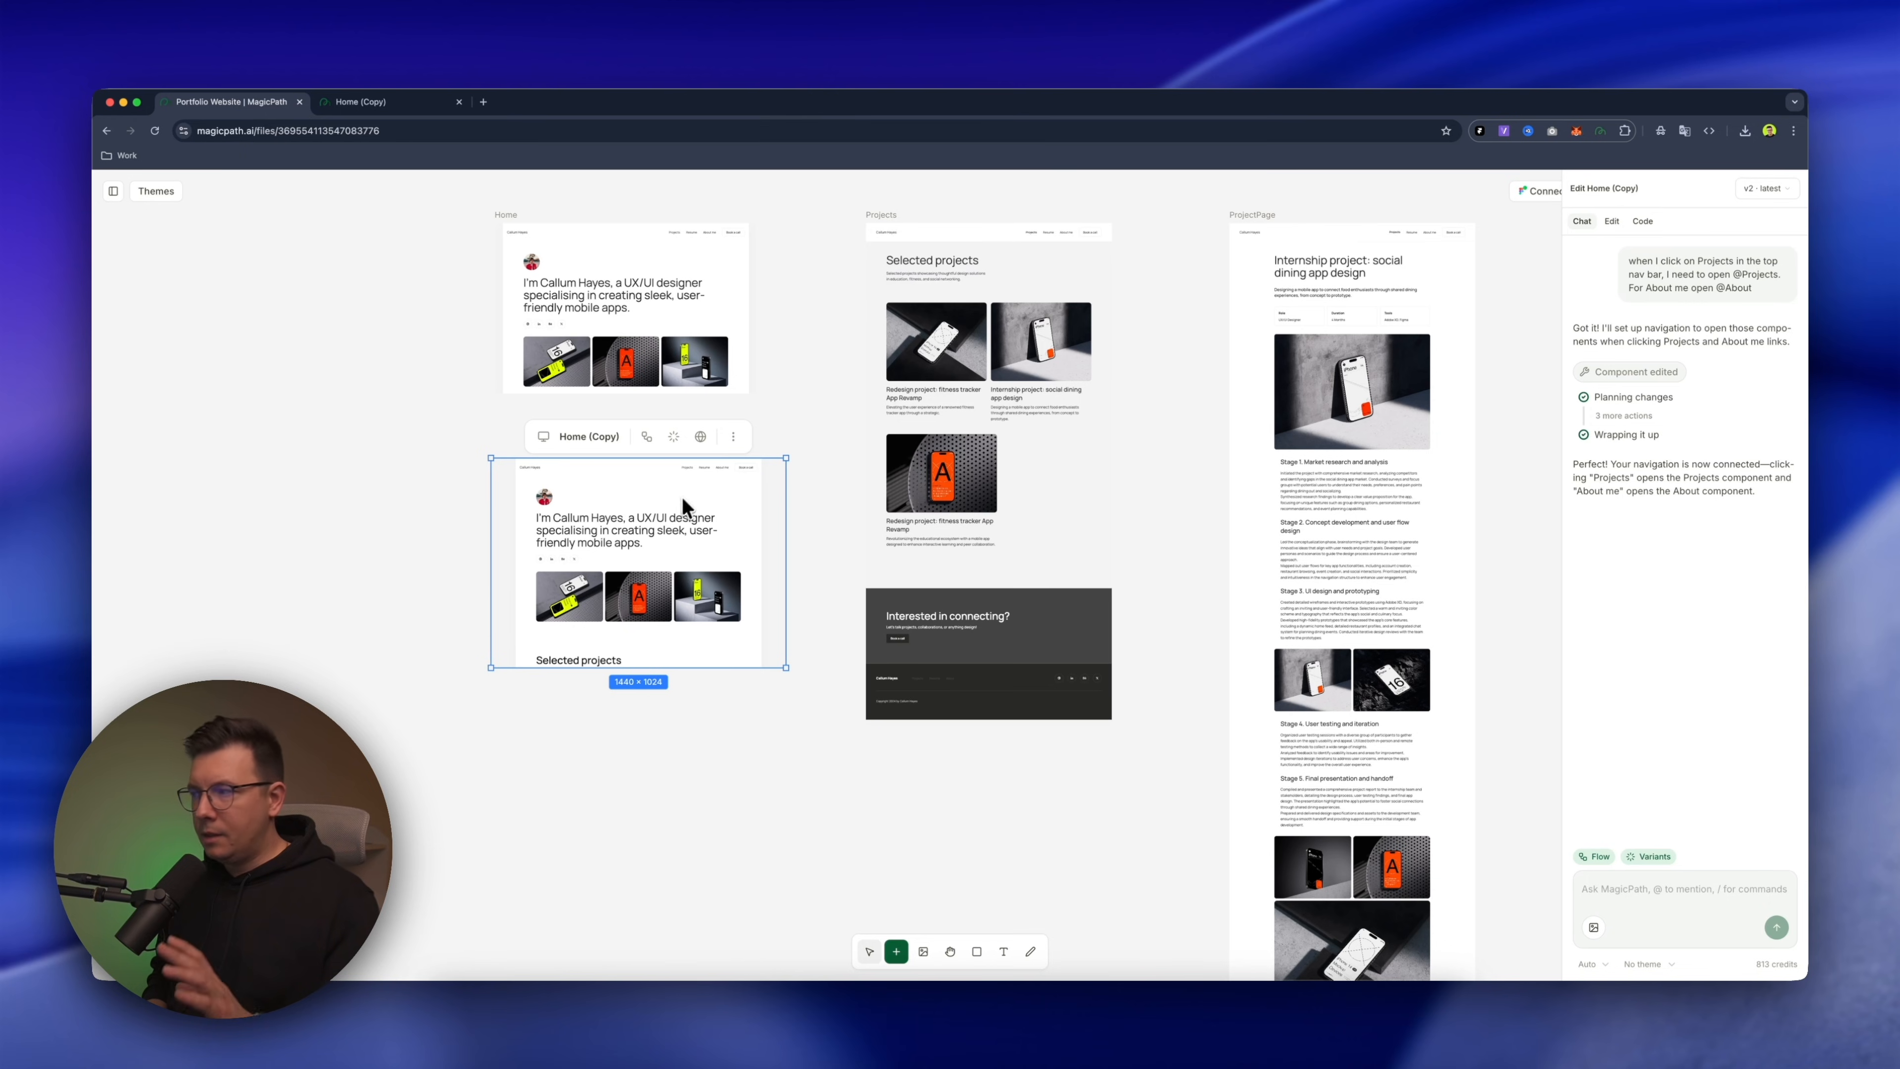
pyautogui.click(814, 381)
pyautogui.click(512, 458)
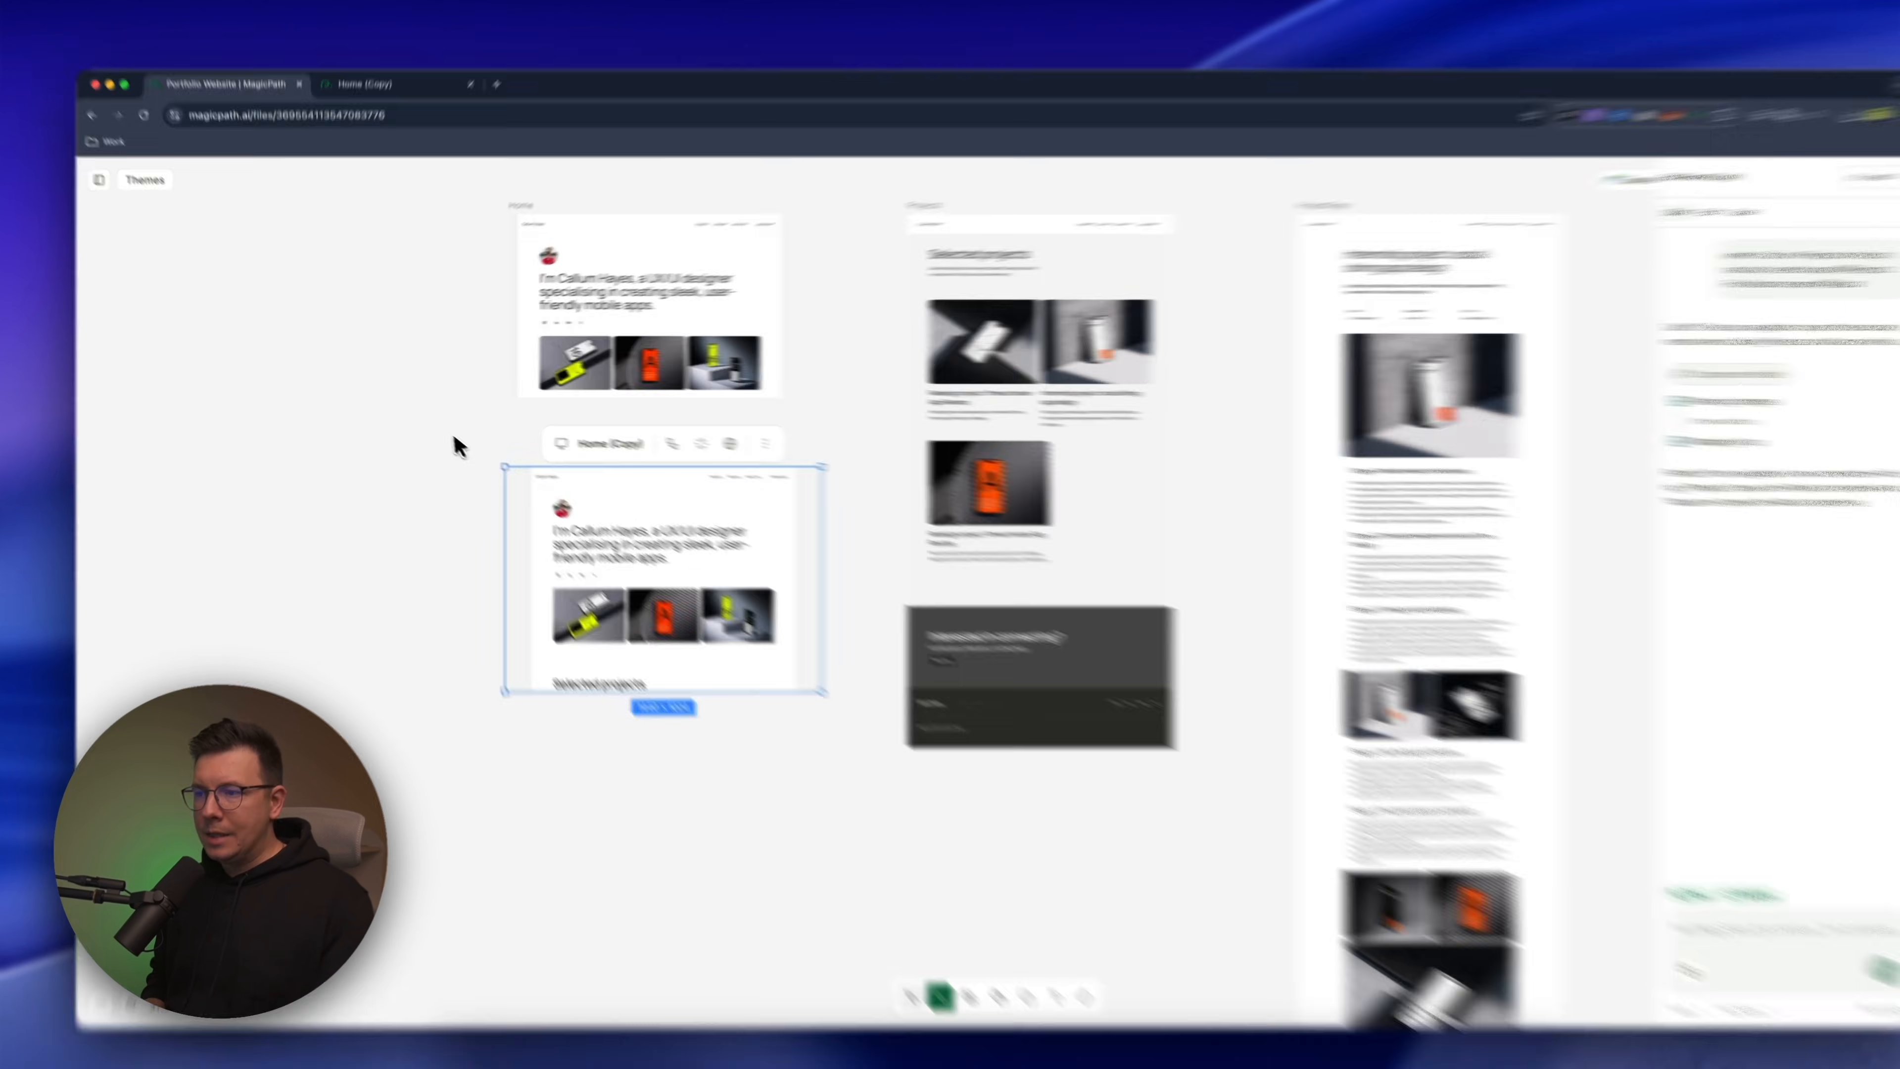
pyautogui.click(421, 429)
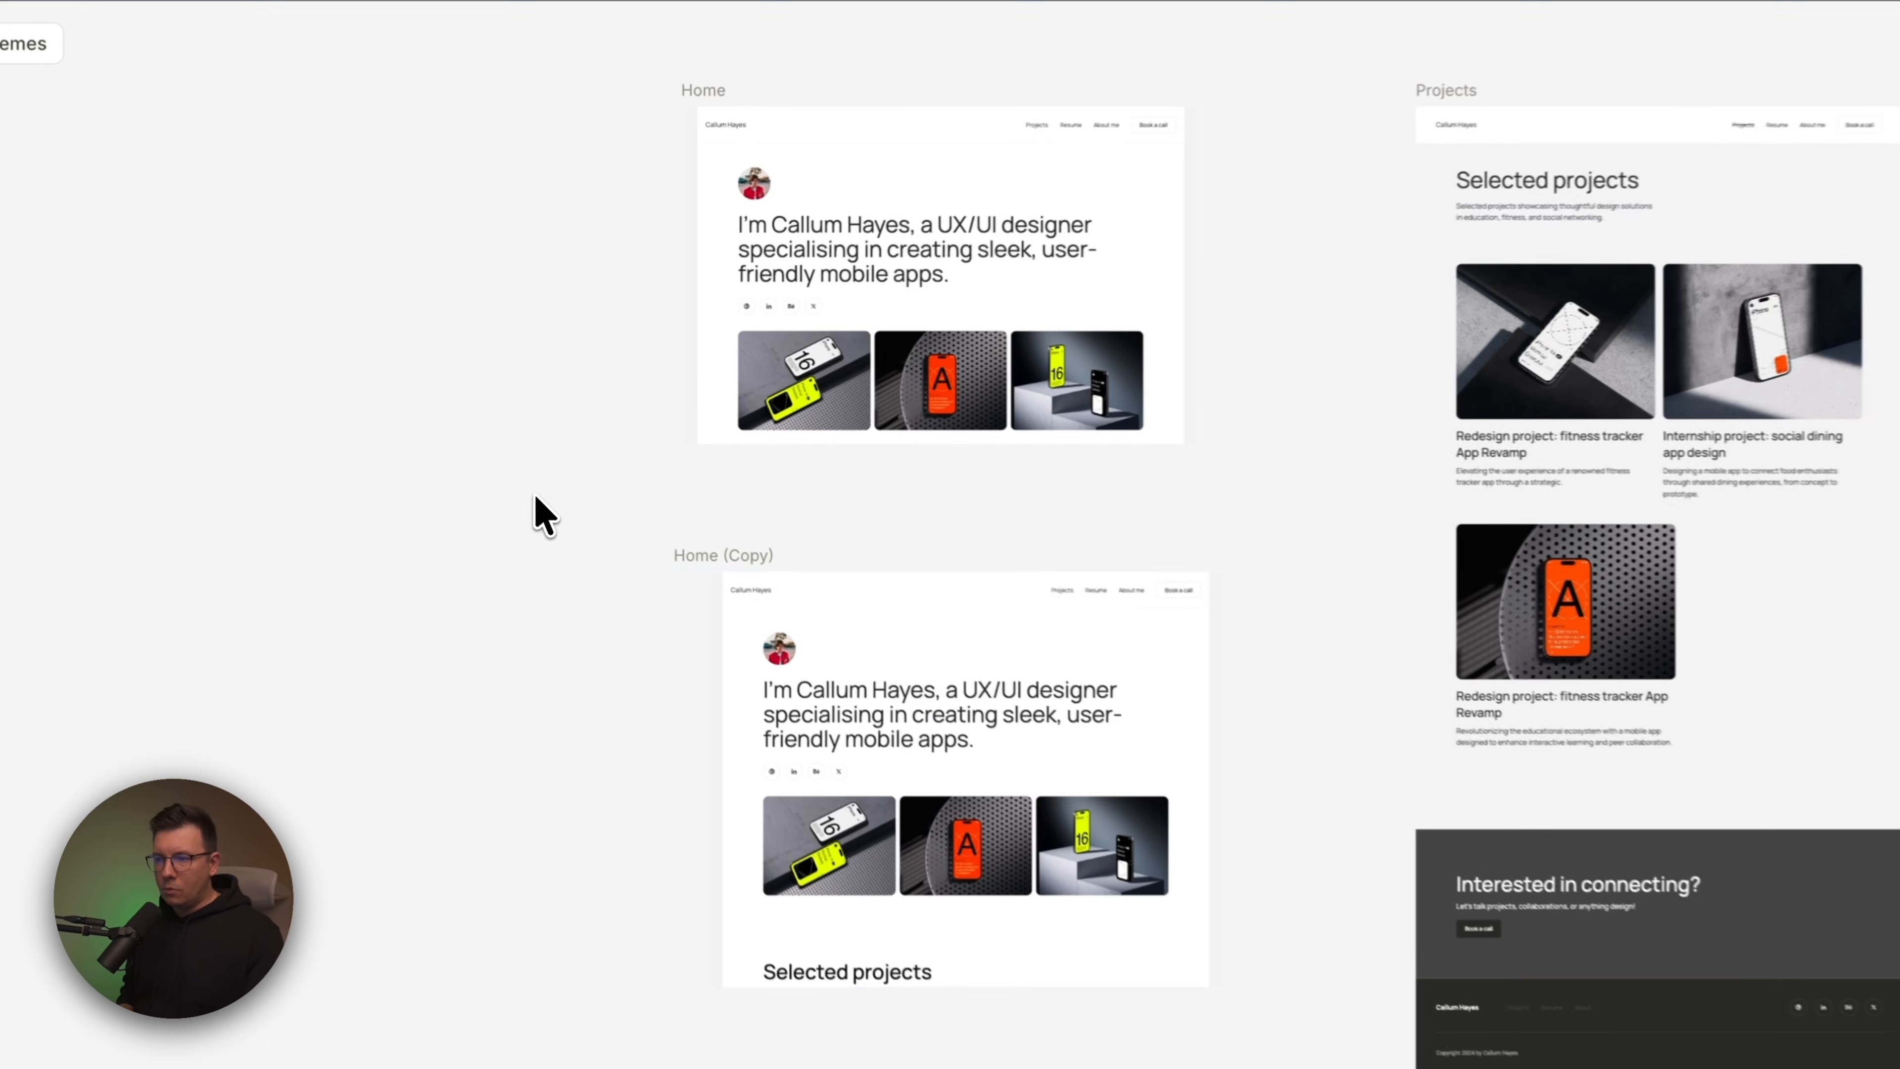
# Select the Home copy, show its generated code and download the codebase
pyautogui.click(761, 593)
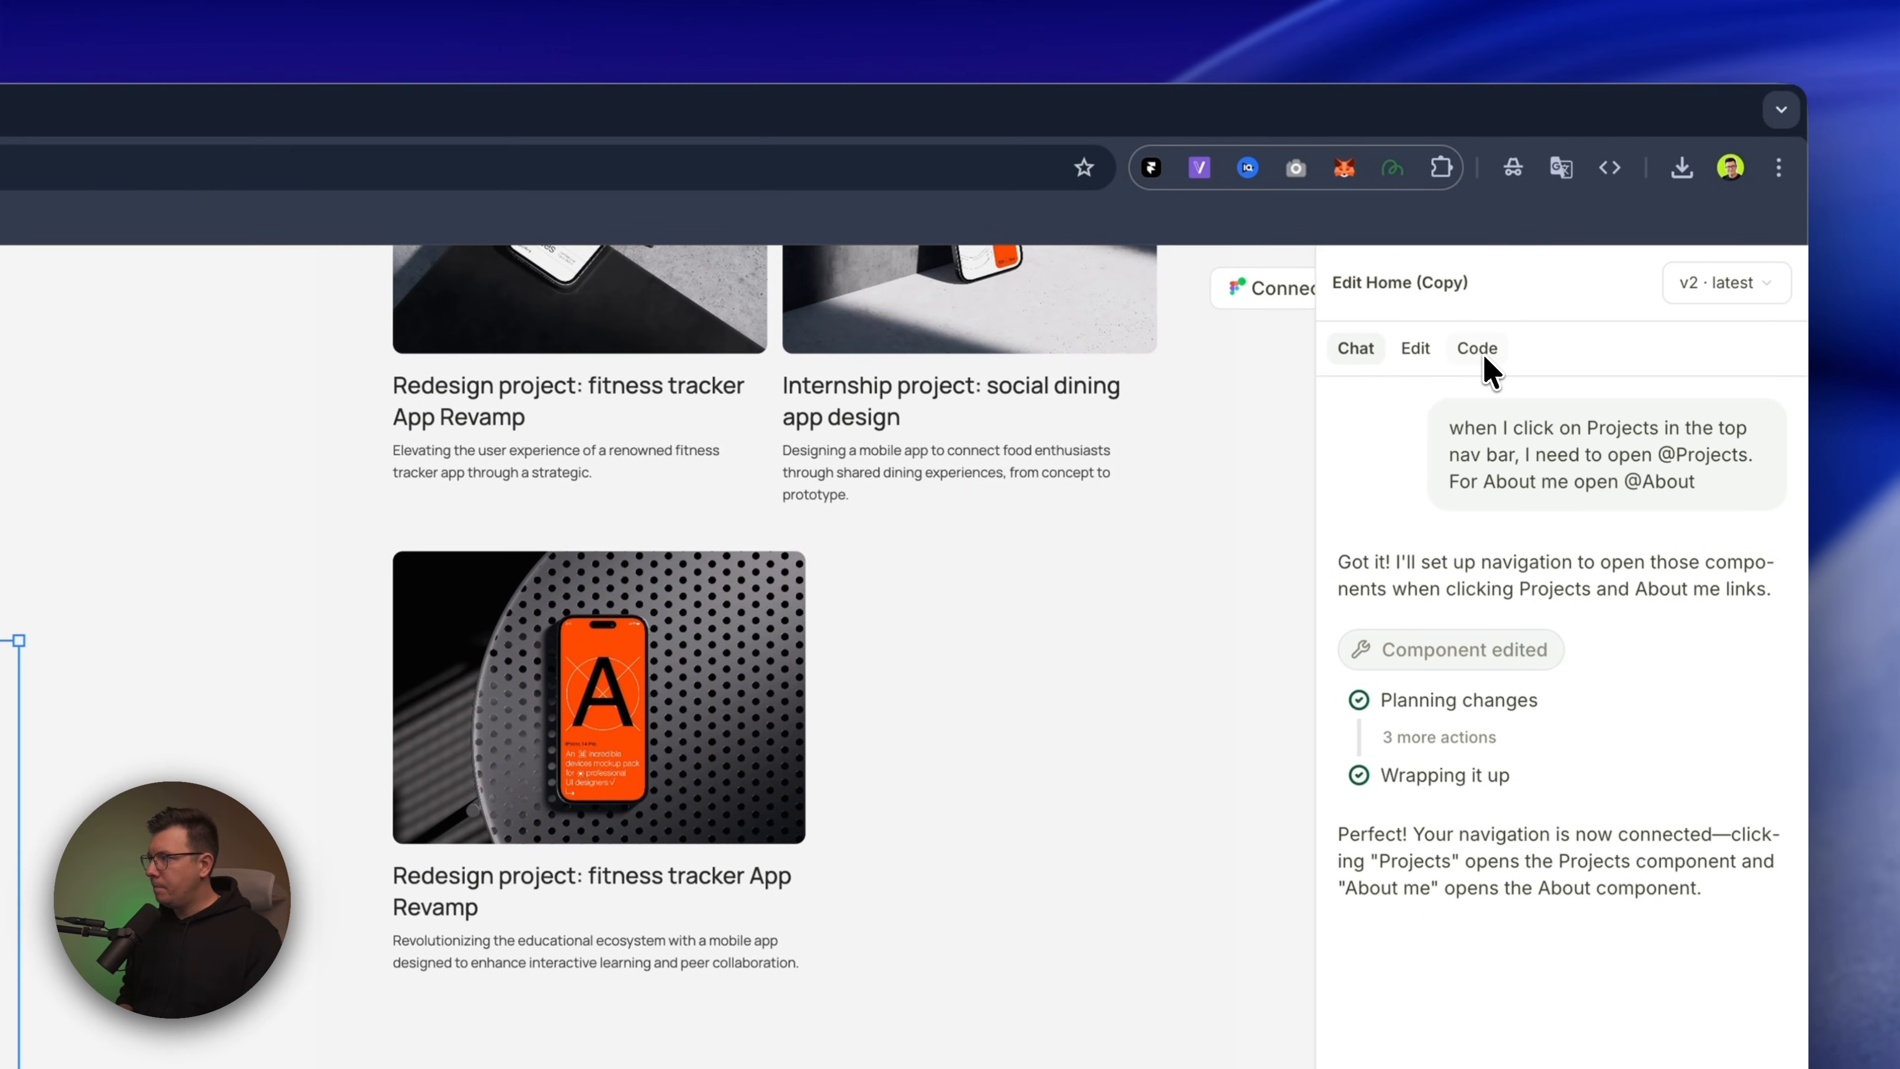
pyautogui.click(1483, 353)
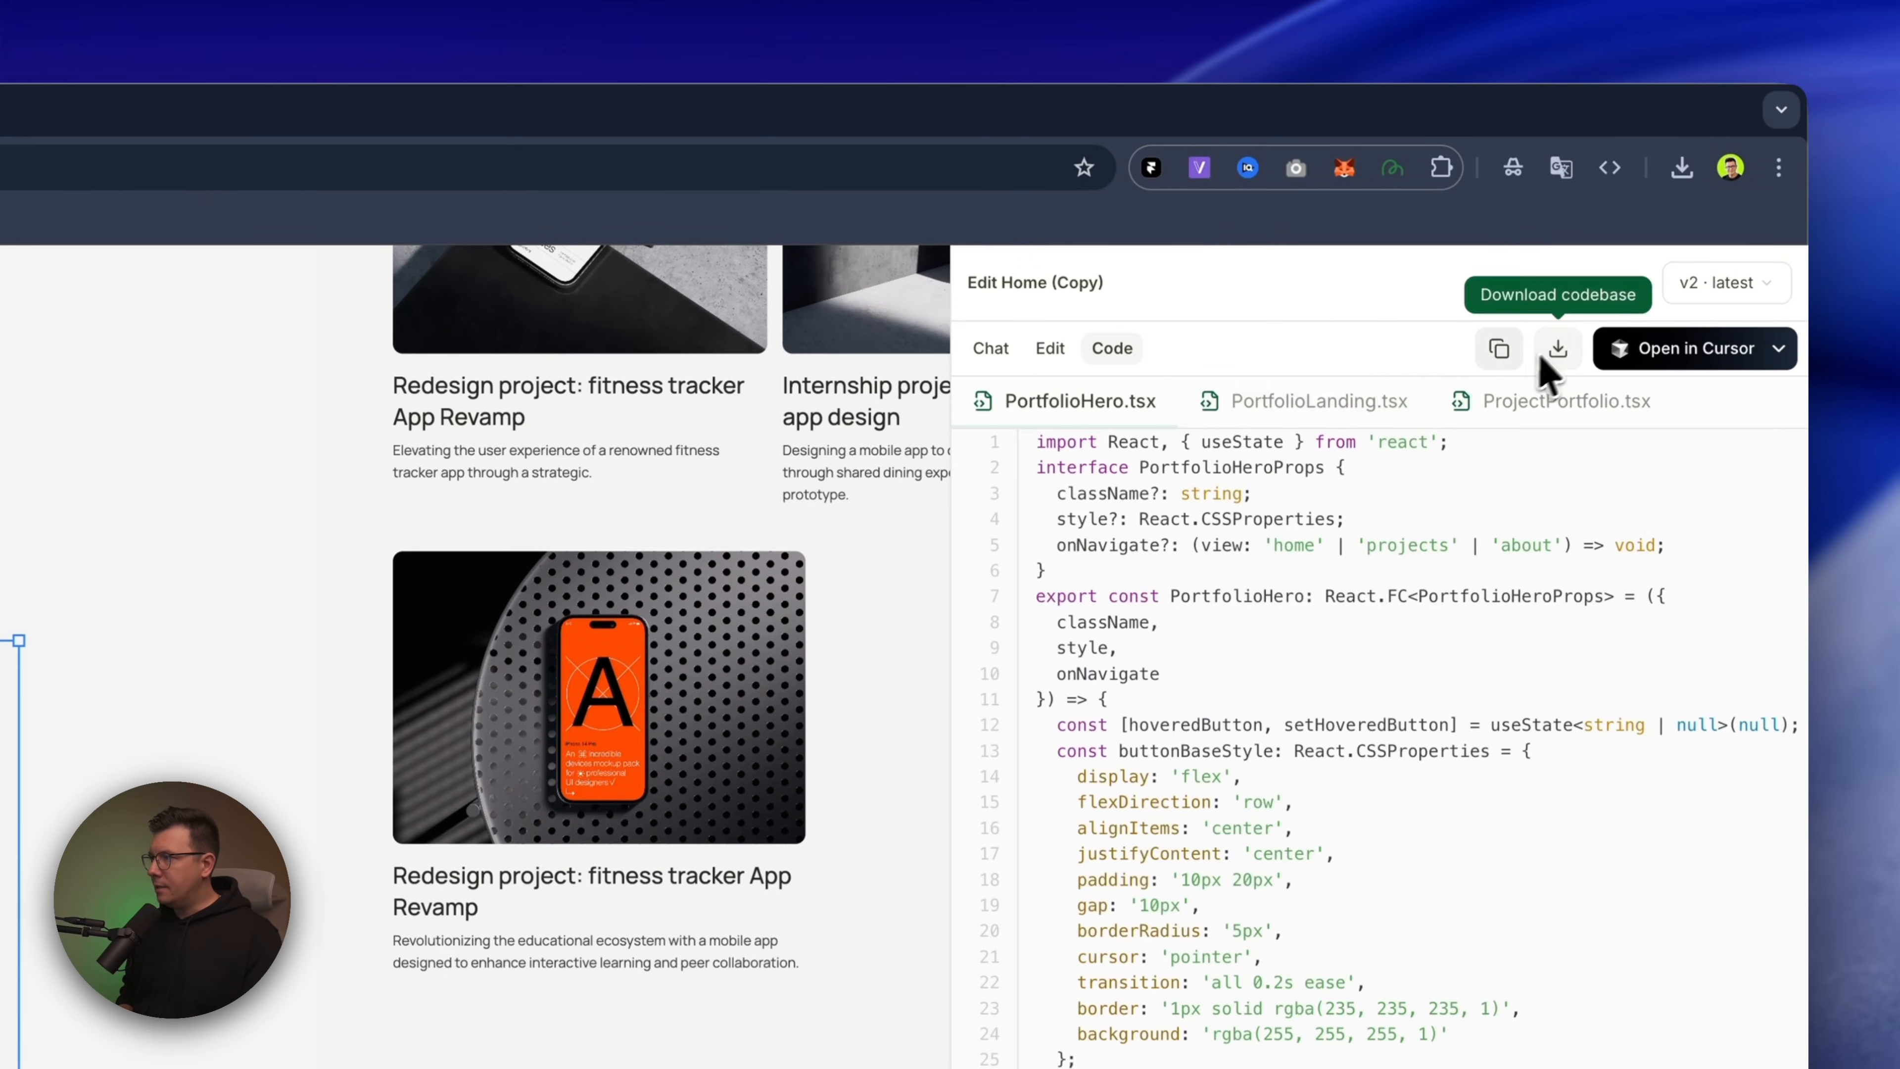
pyautogui.click(1555, 355)
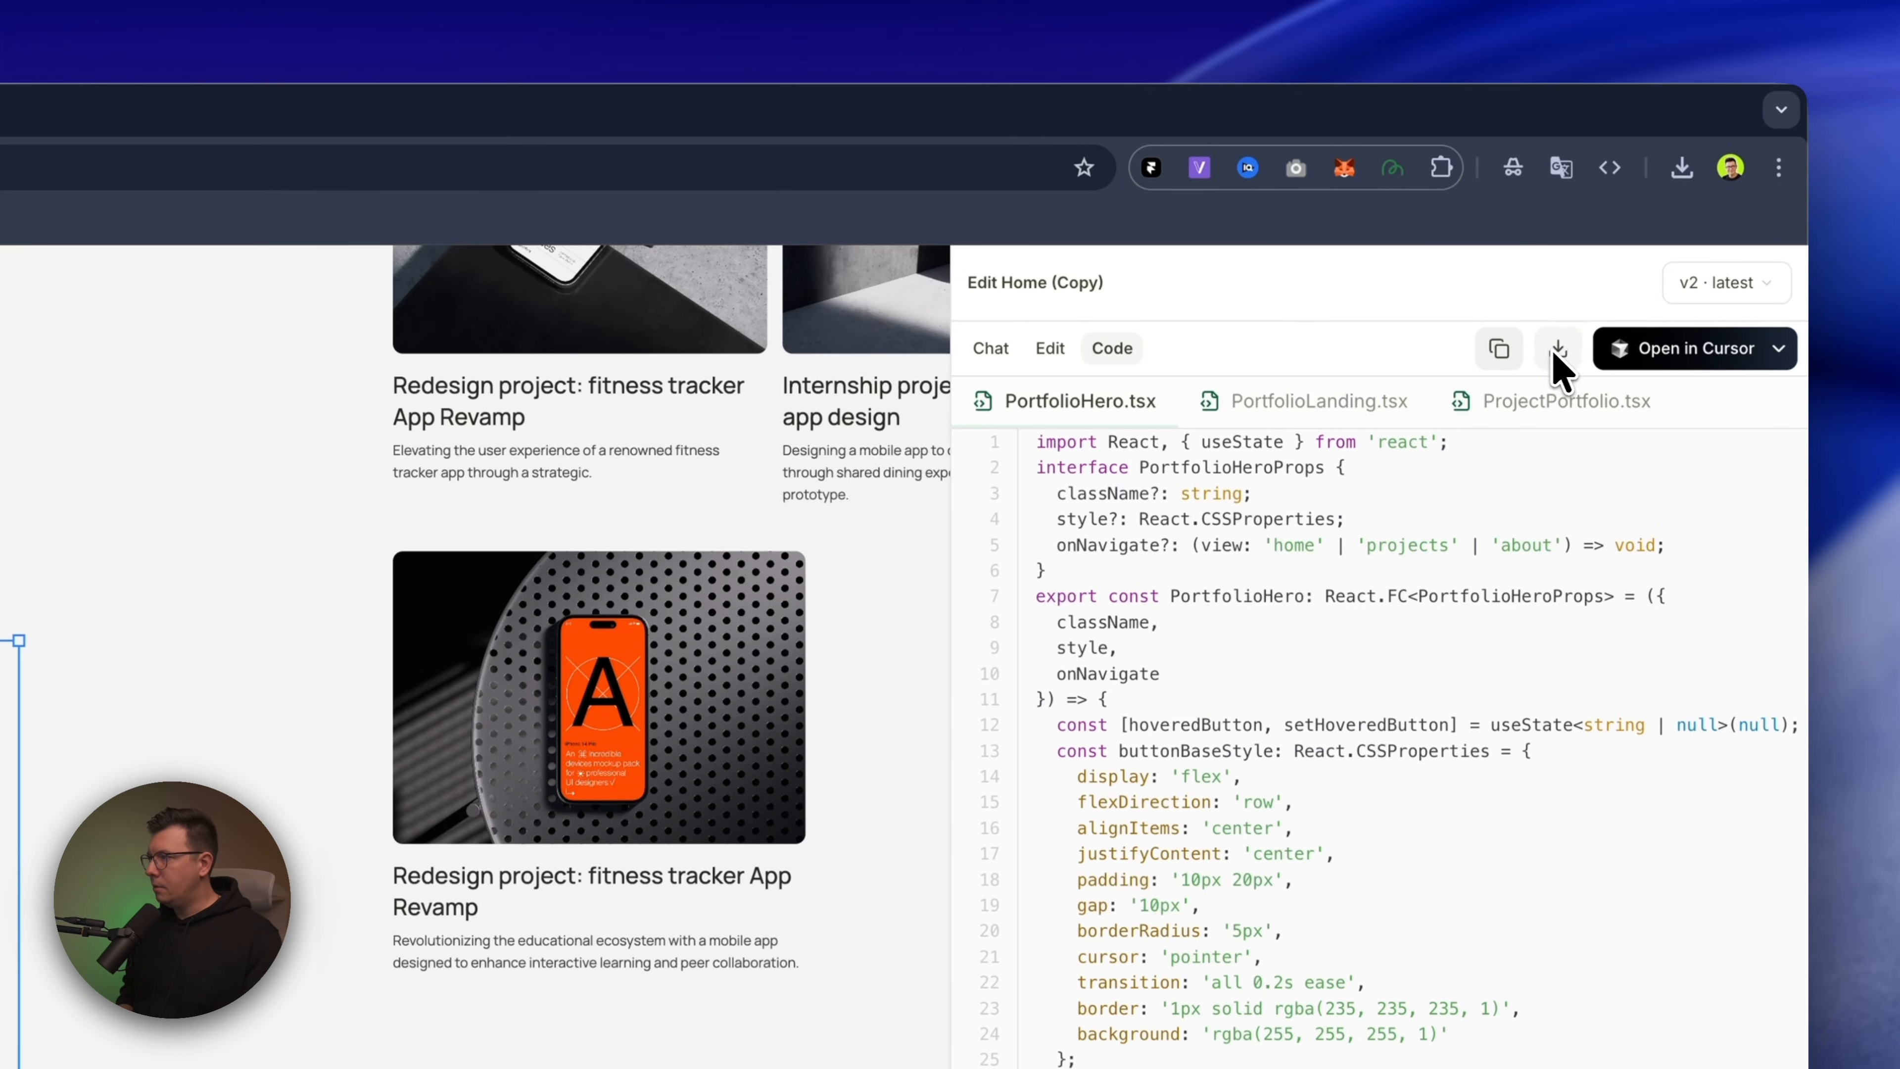
pyautogui.scroll(-4, 1387, 607)
pyautogui.scroll(4, 1332, 576)
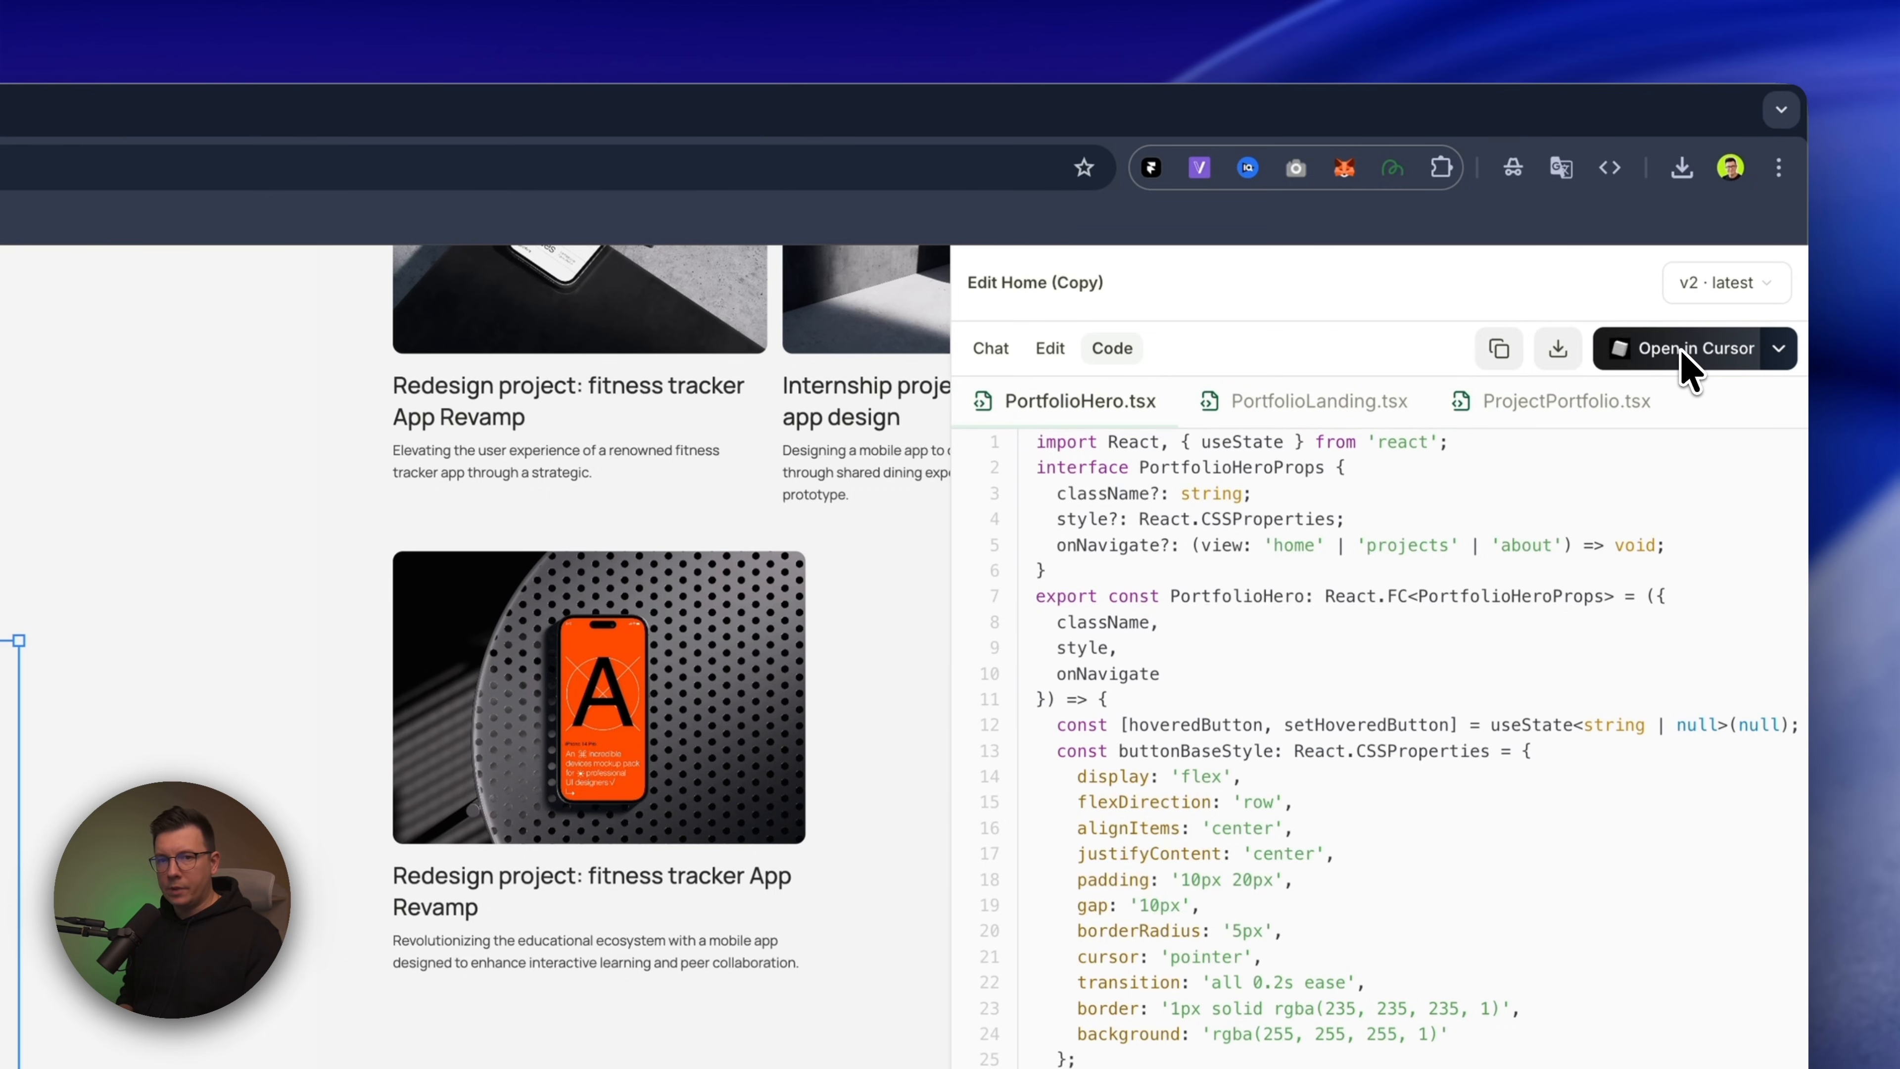
# Choose to open the code in Cursor and copy the npm clone command for the terminal
pyautogui.click(1779, 348)
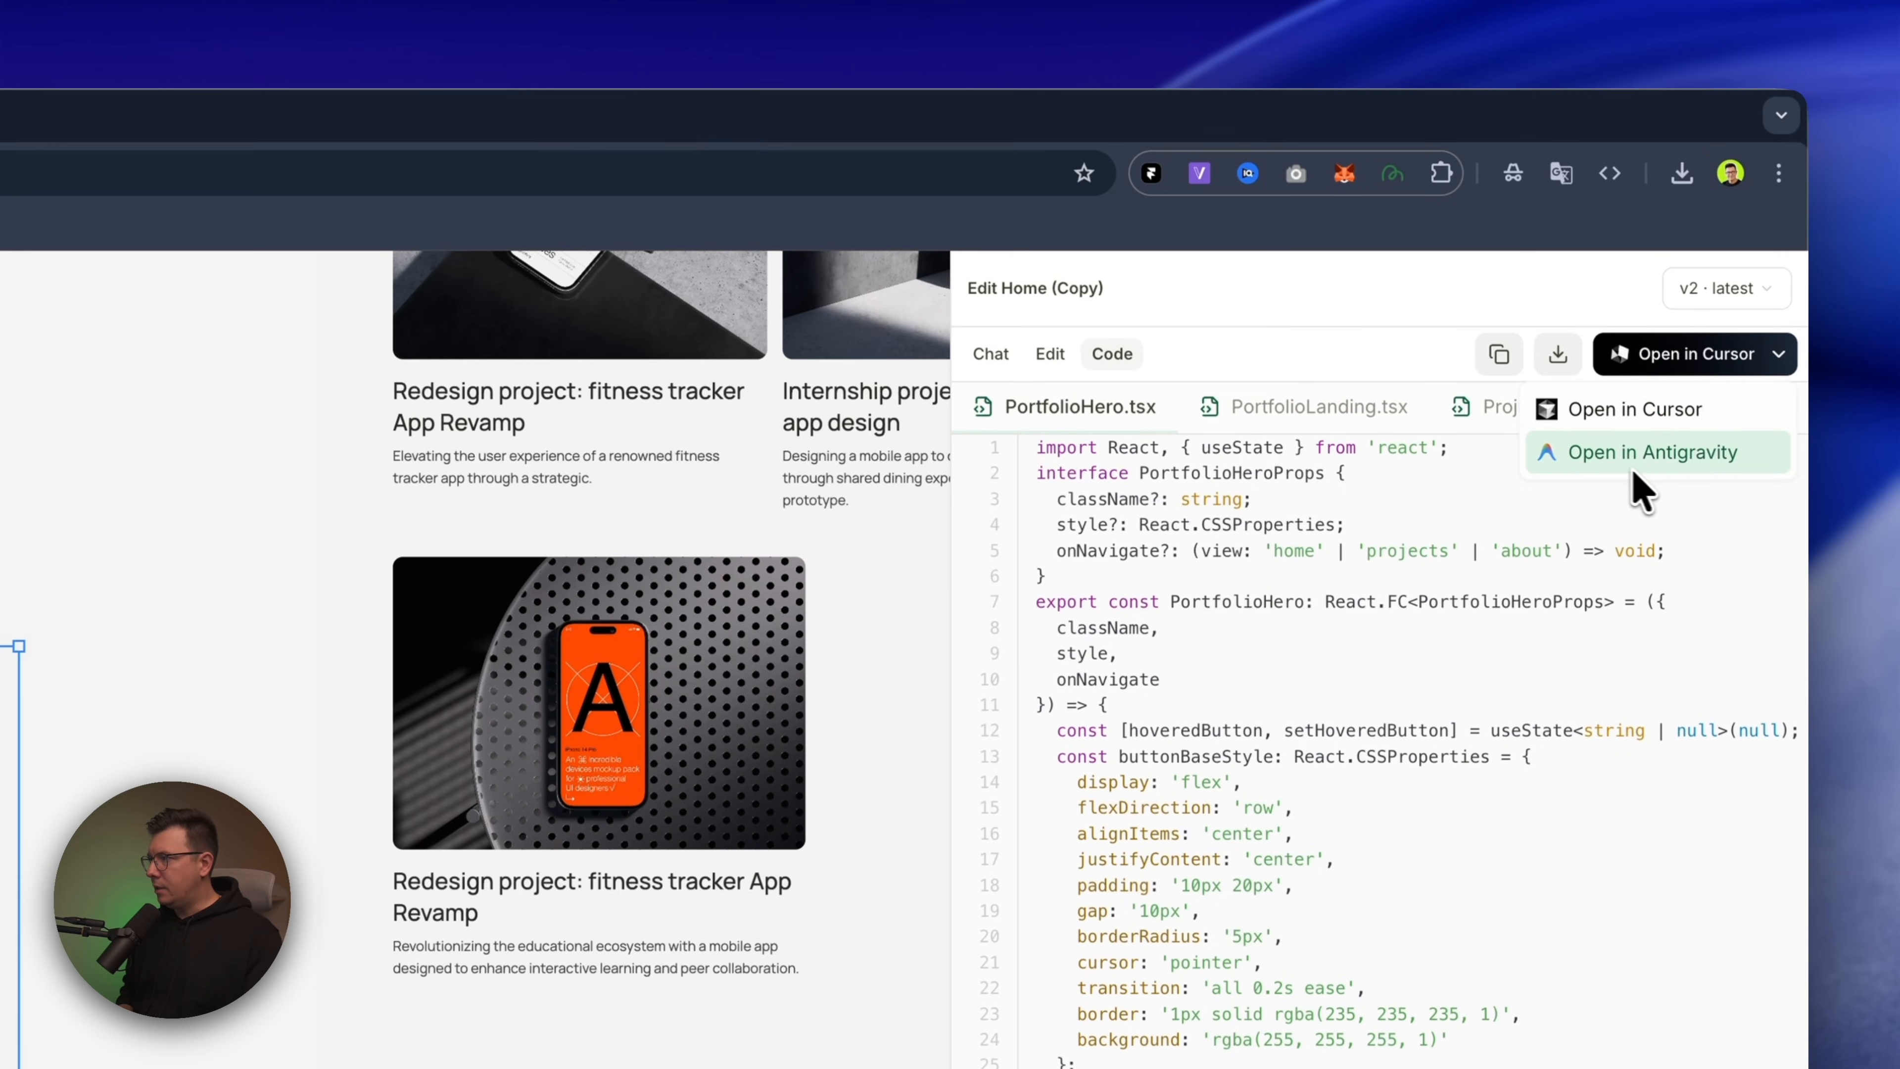
pyautogui.click(1626, 407)
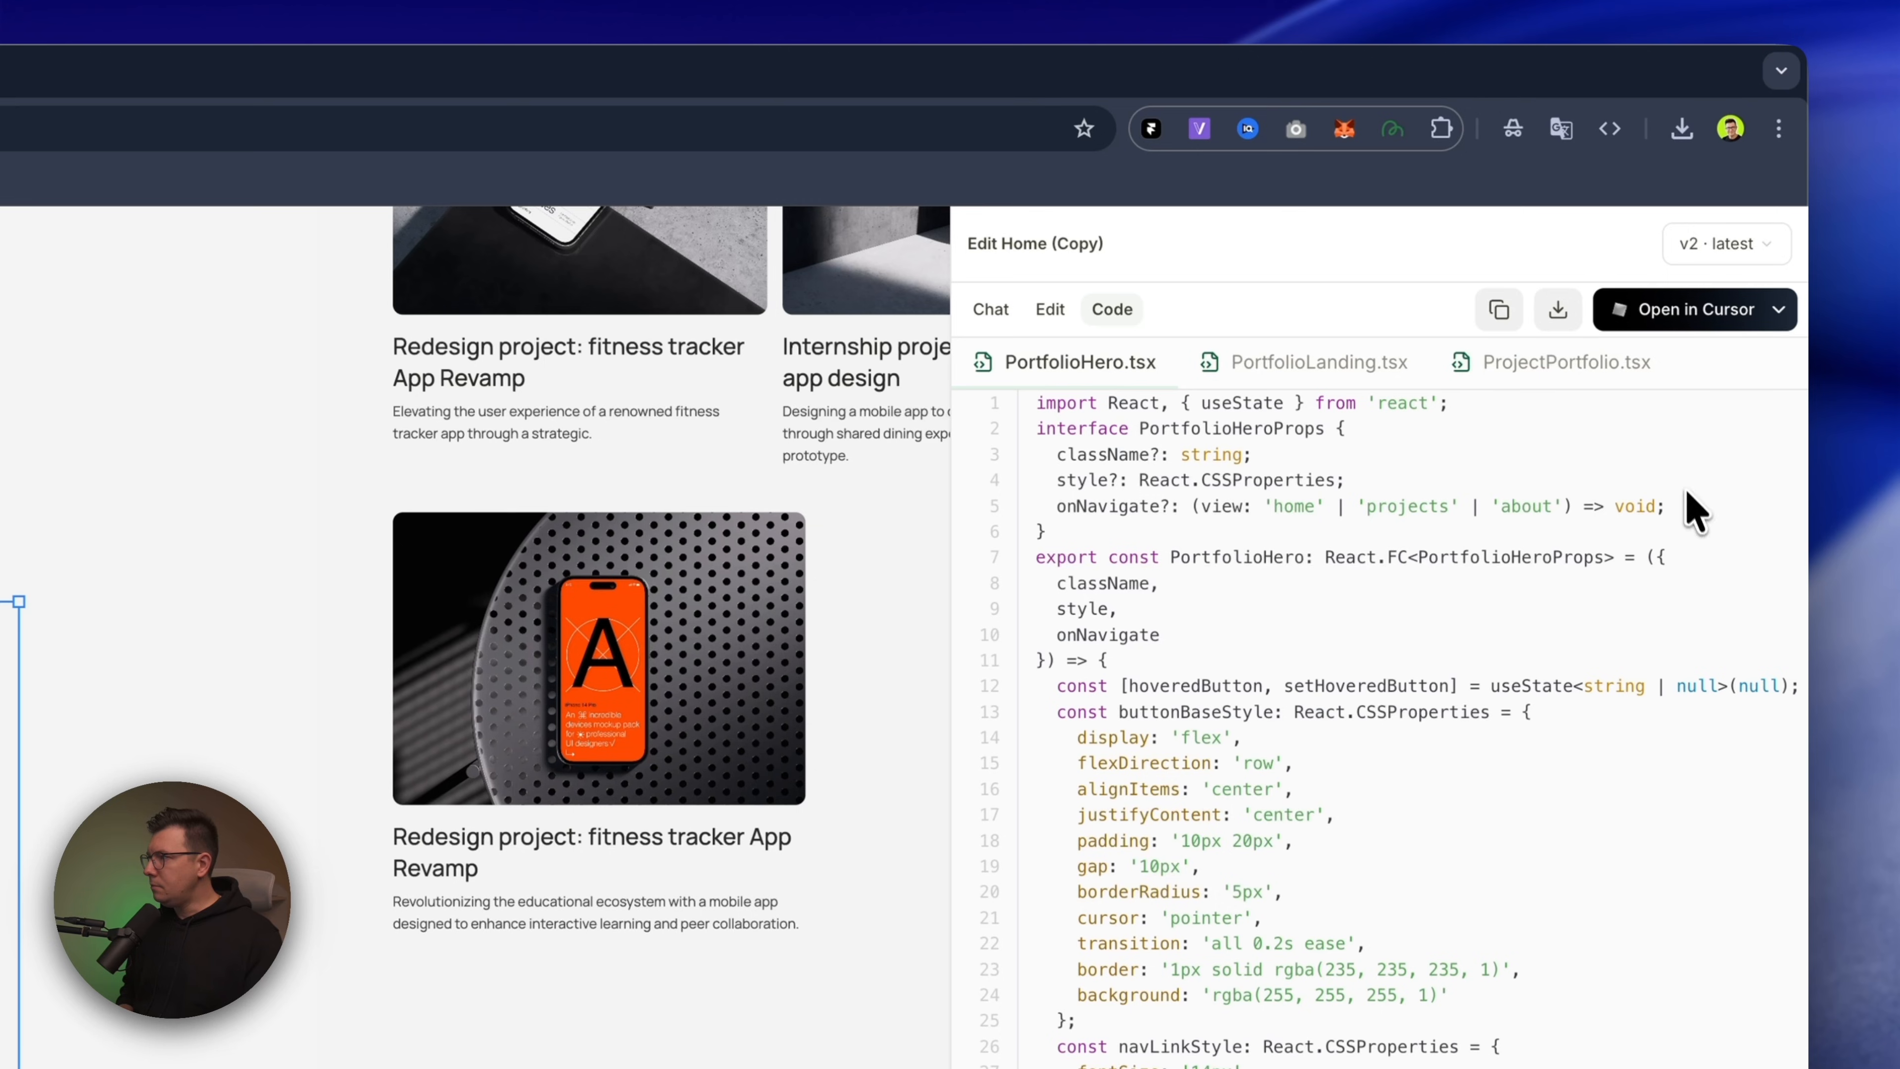
pyautogui.click(1659, 310)
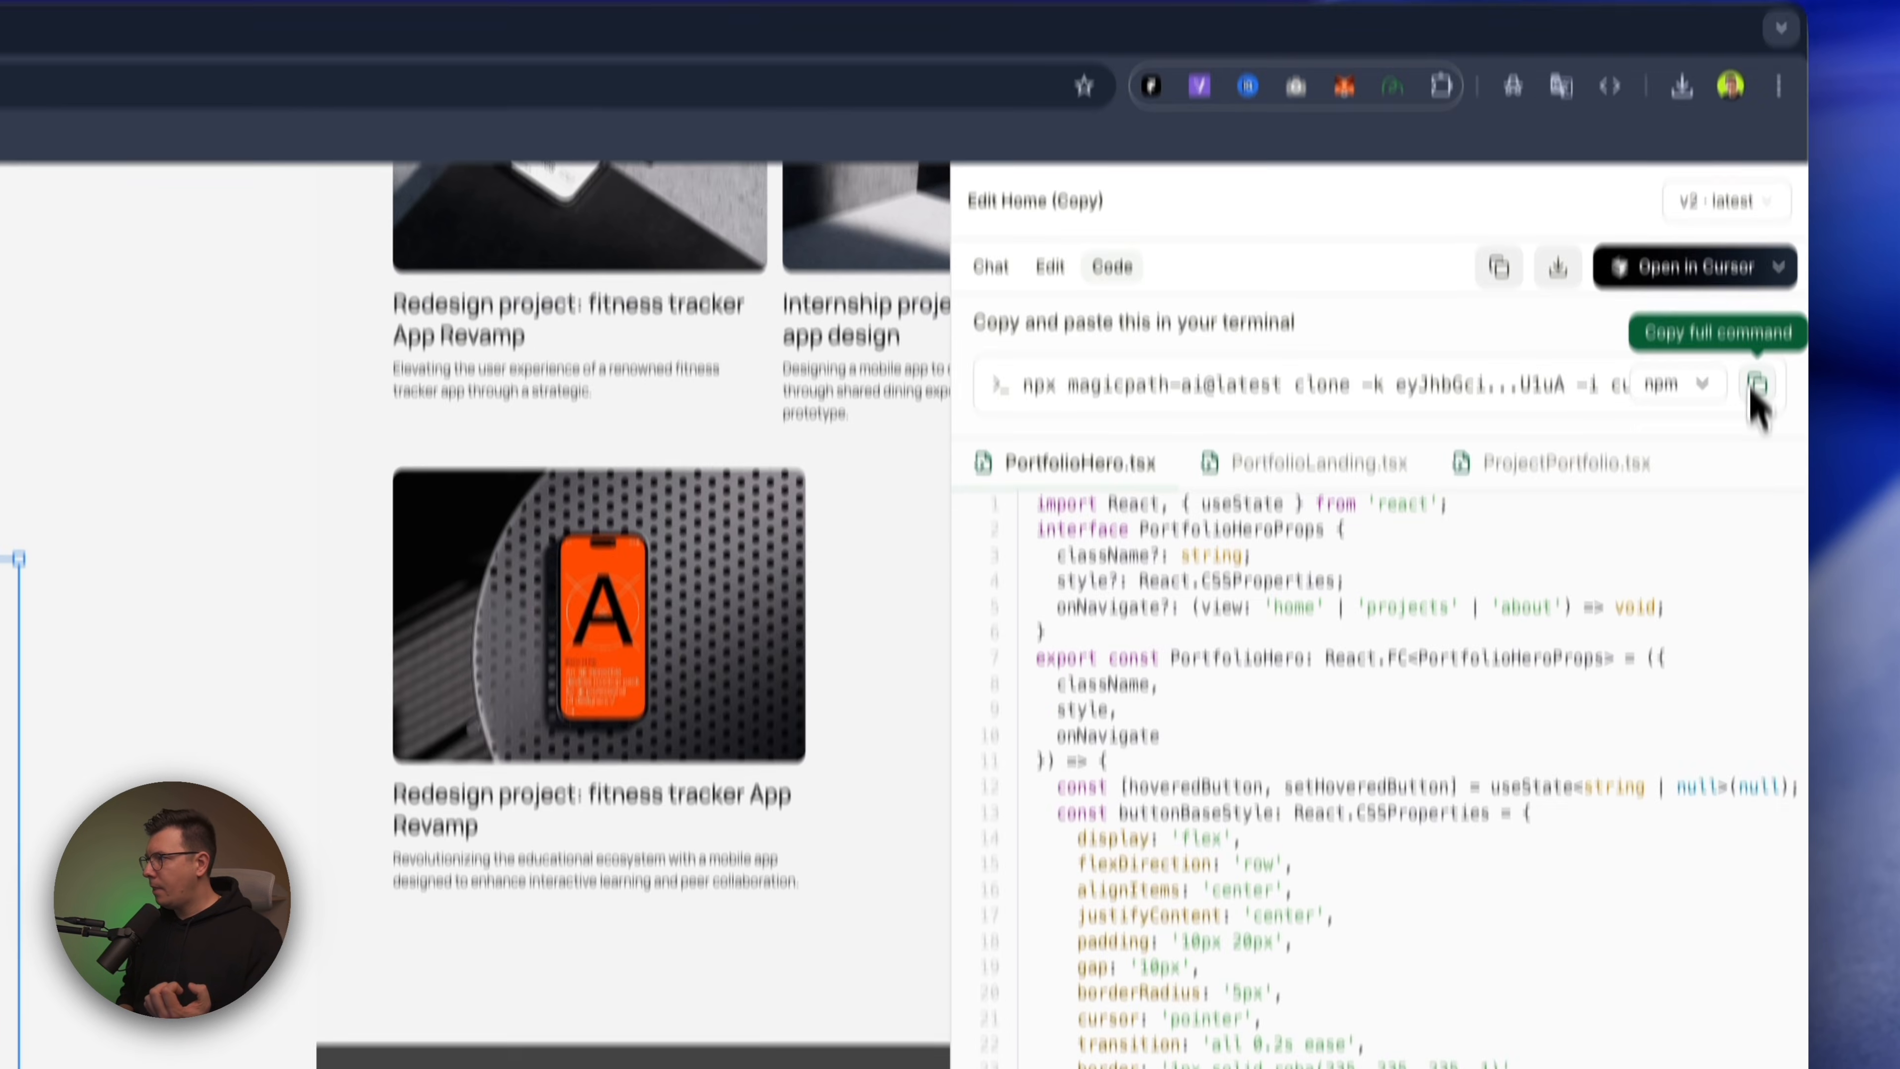
pyautogui.click(1757, 427)
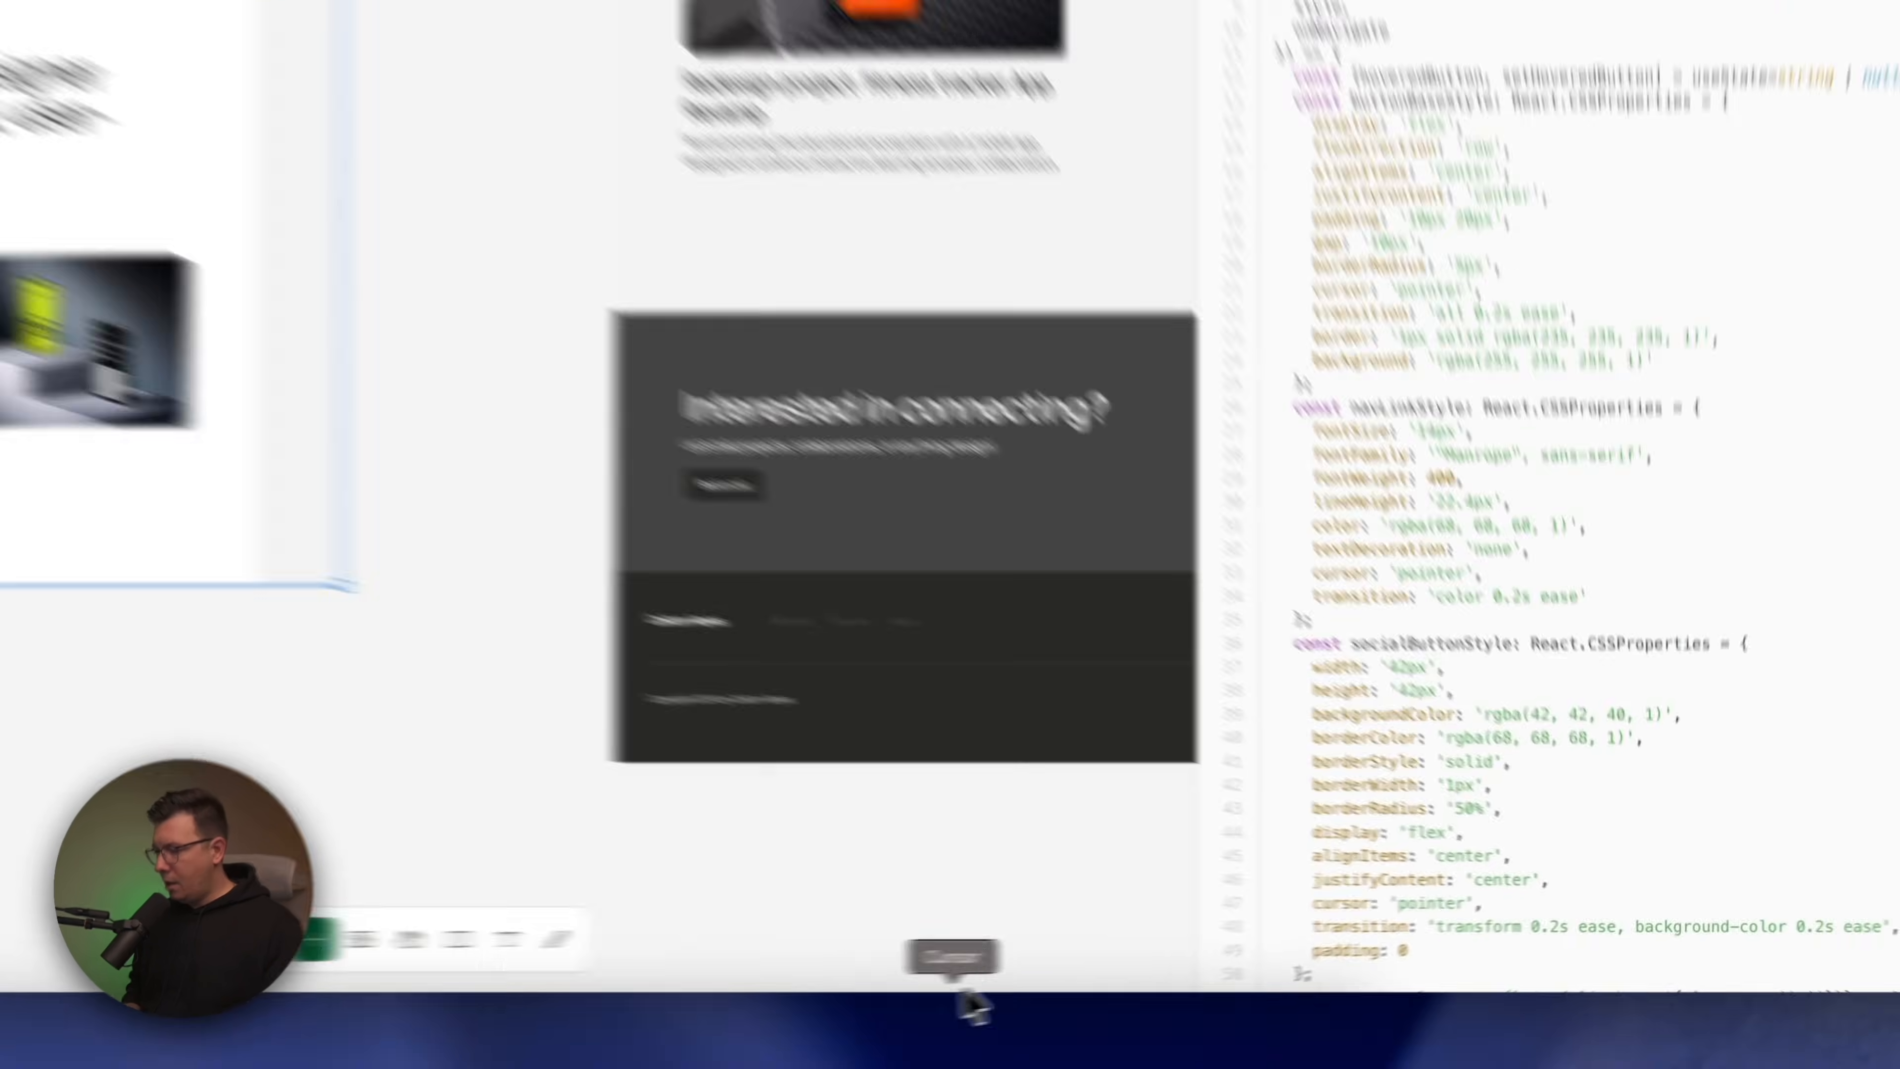
# Switch to Cursor, paste and run the clone command containing the access key in the terminal, and clone into the current folder as "YouTube sample"
pyautogui.click(1242, 1021)
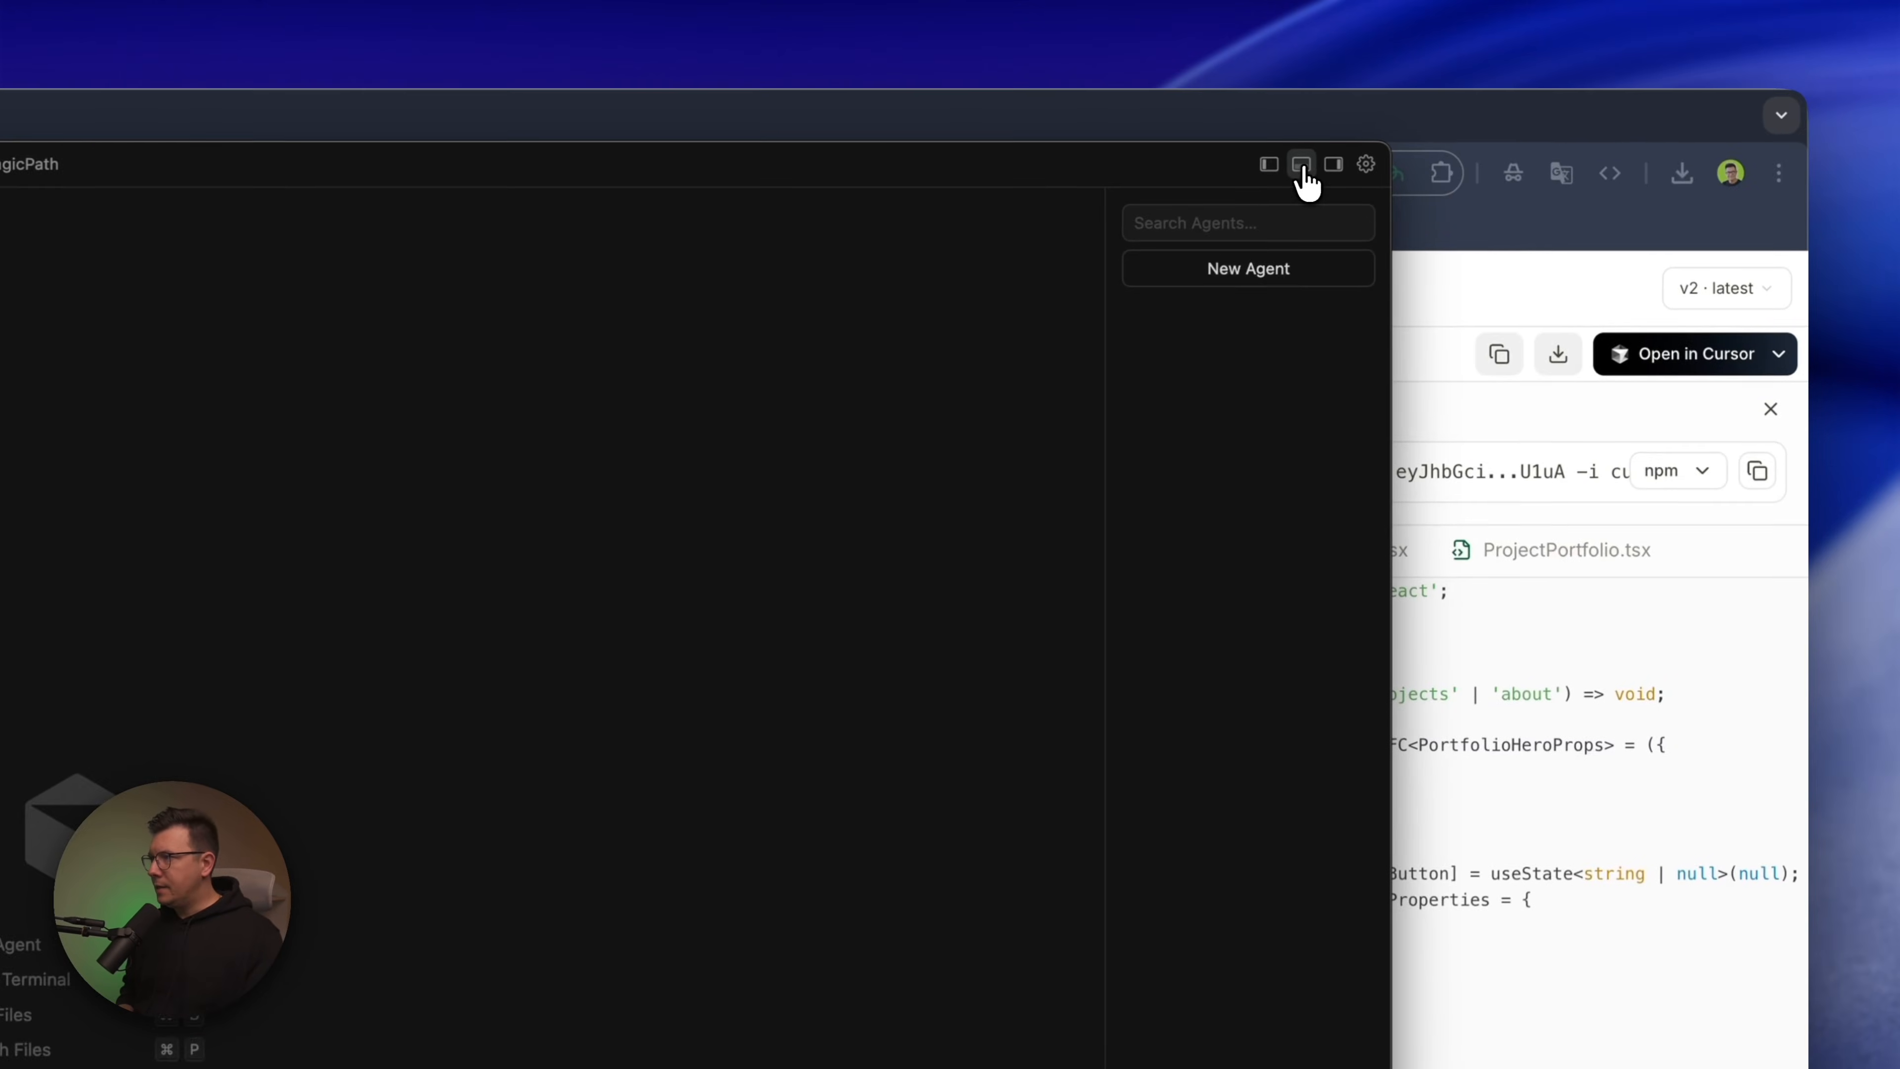
pyautogui.click(1301, 164)
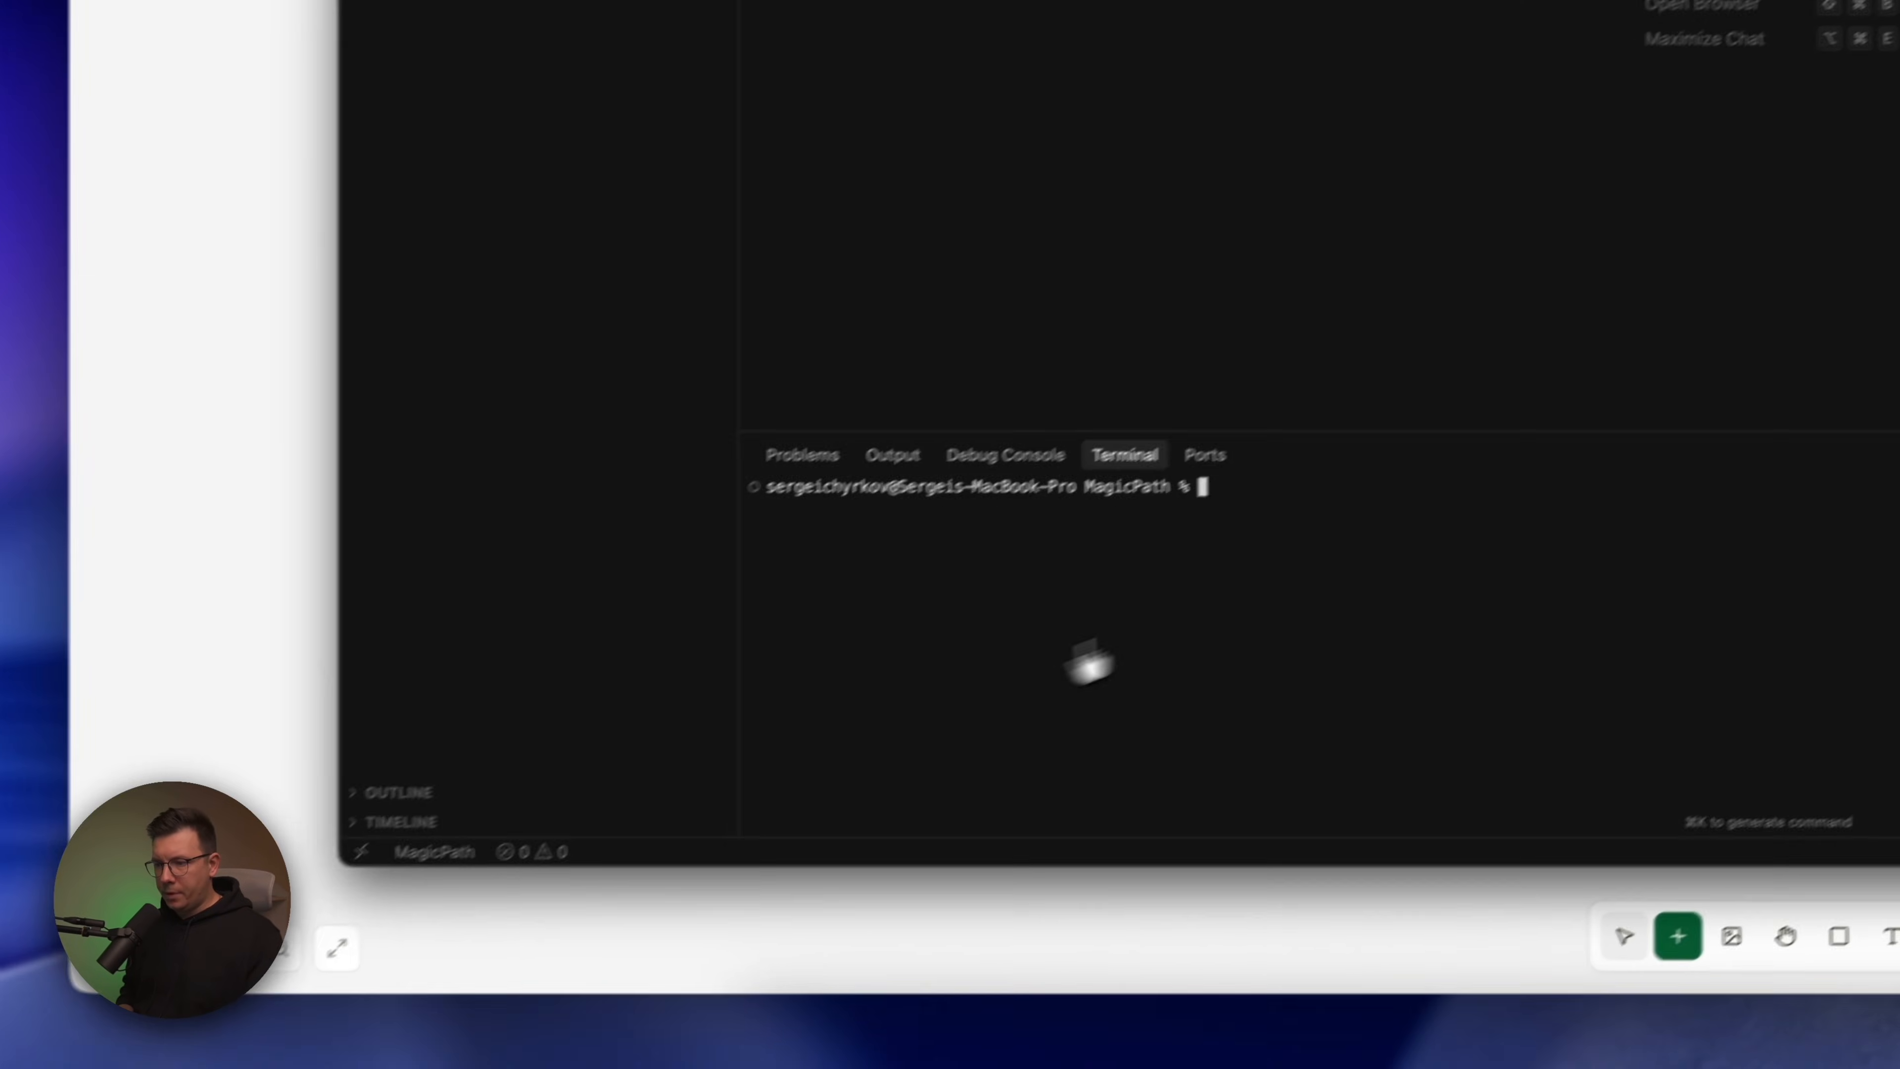
pyautogui.press('super+v')
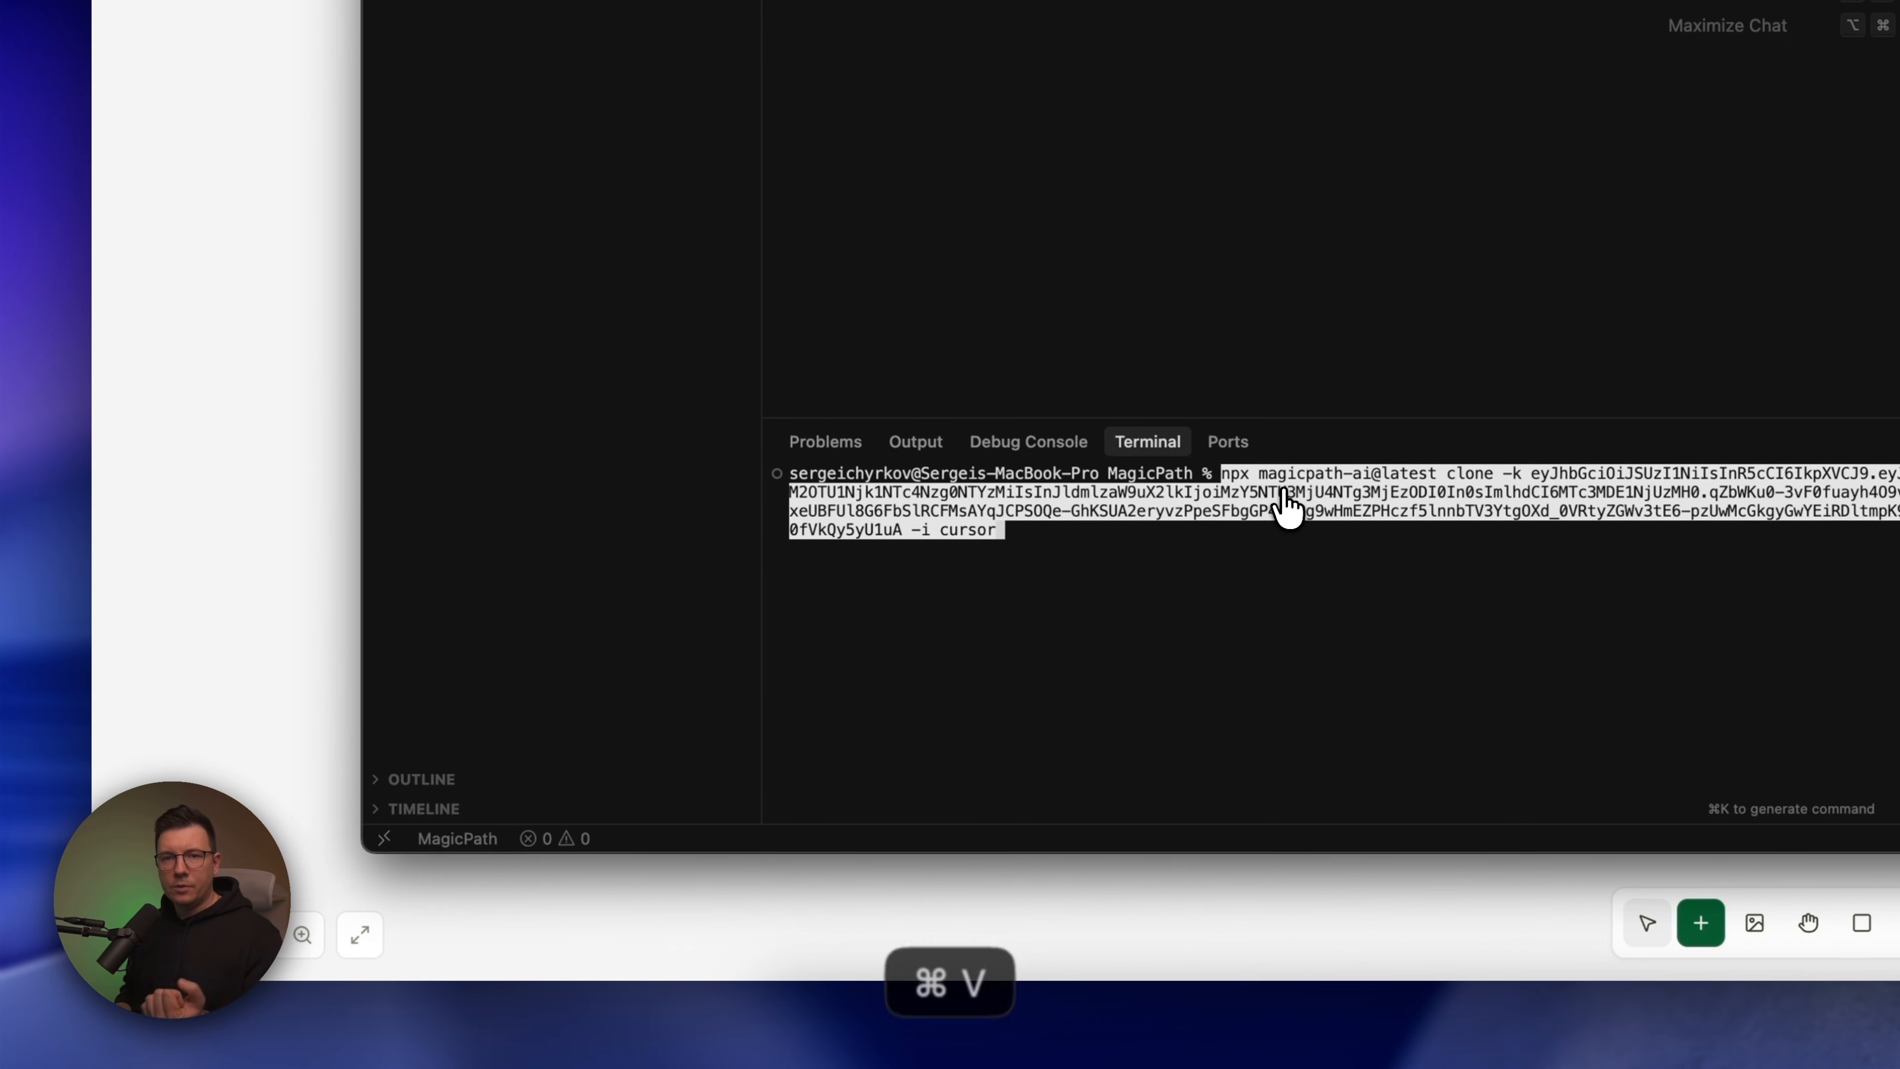
pyautogui.press('Return')
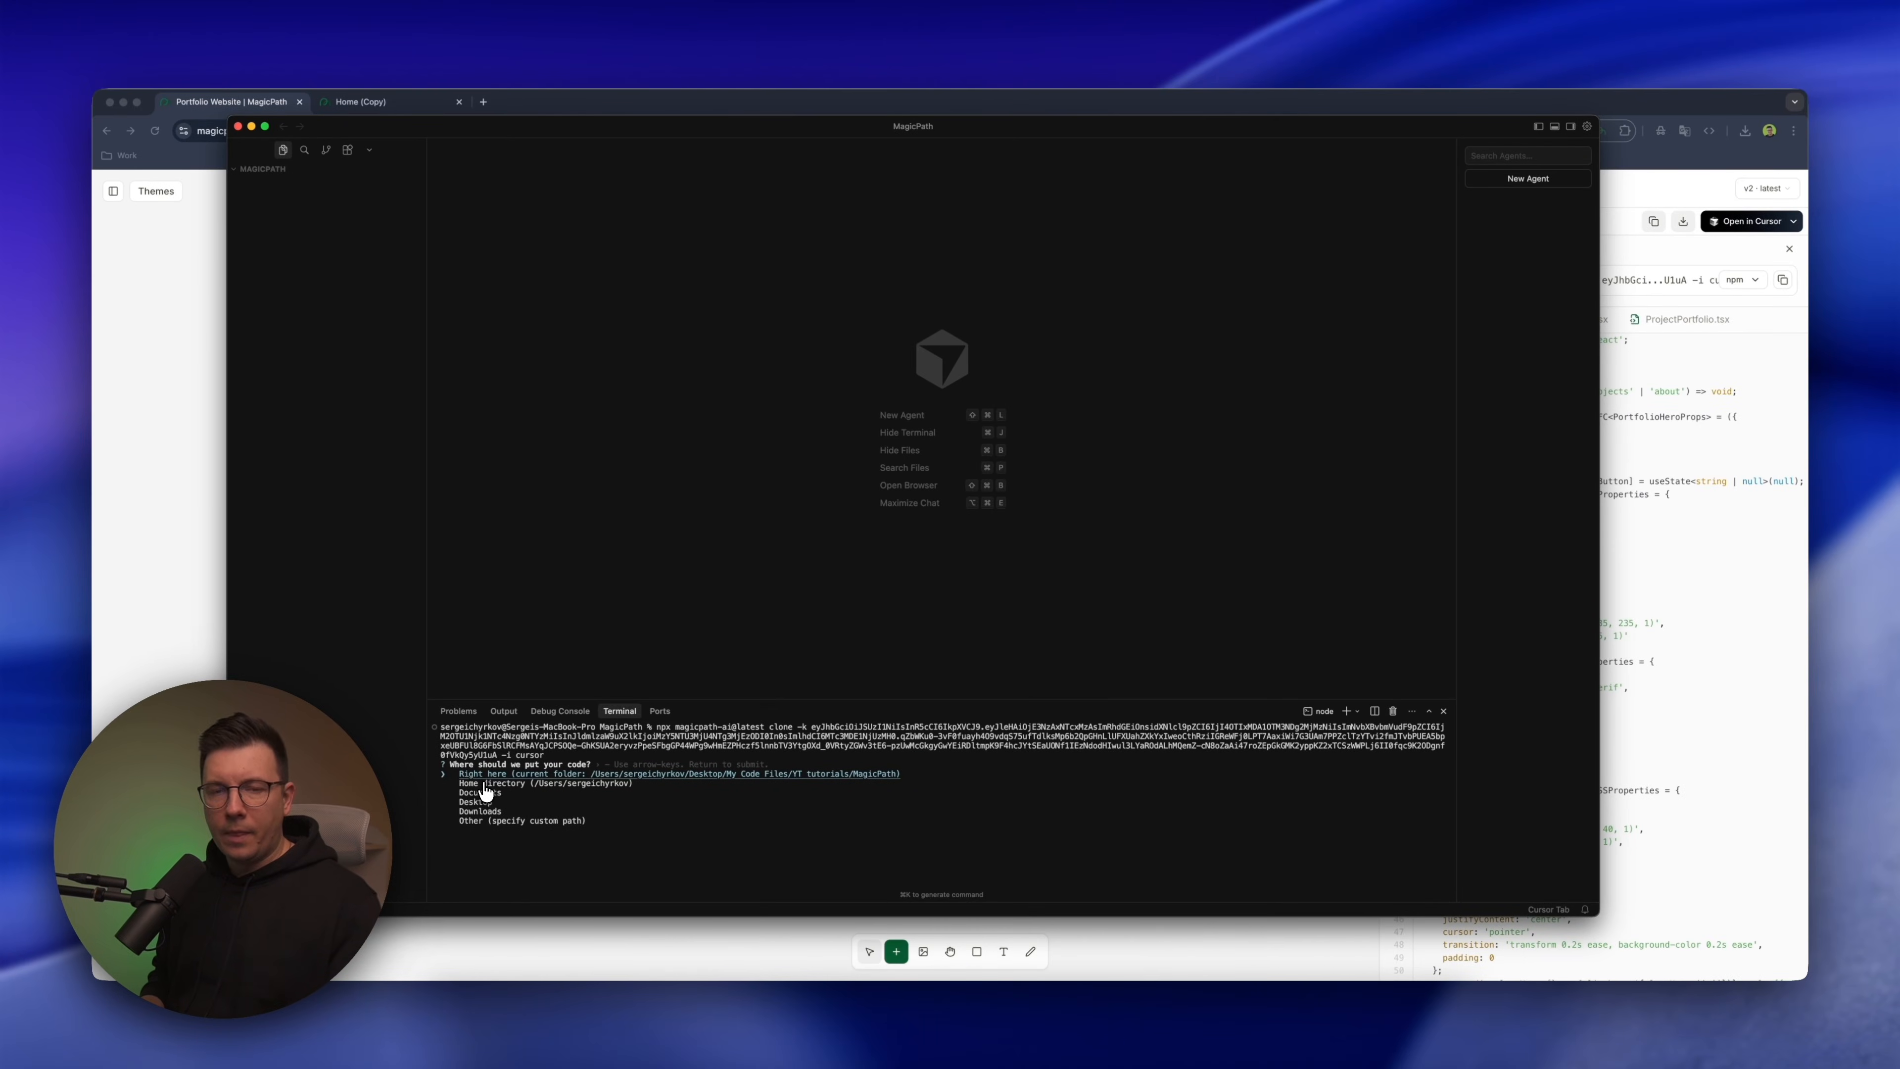
pyautogui.press('Return')
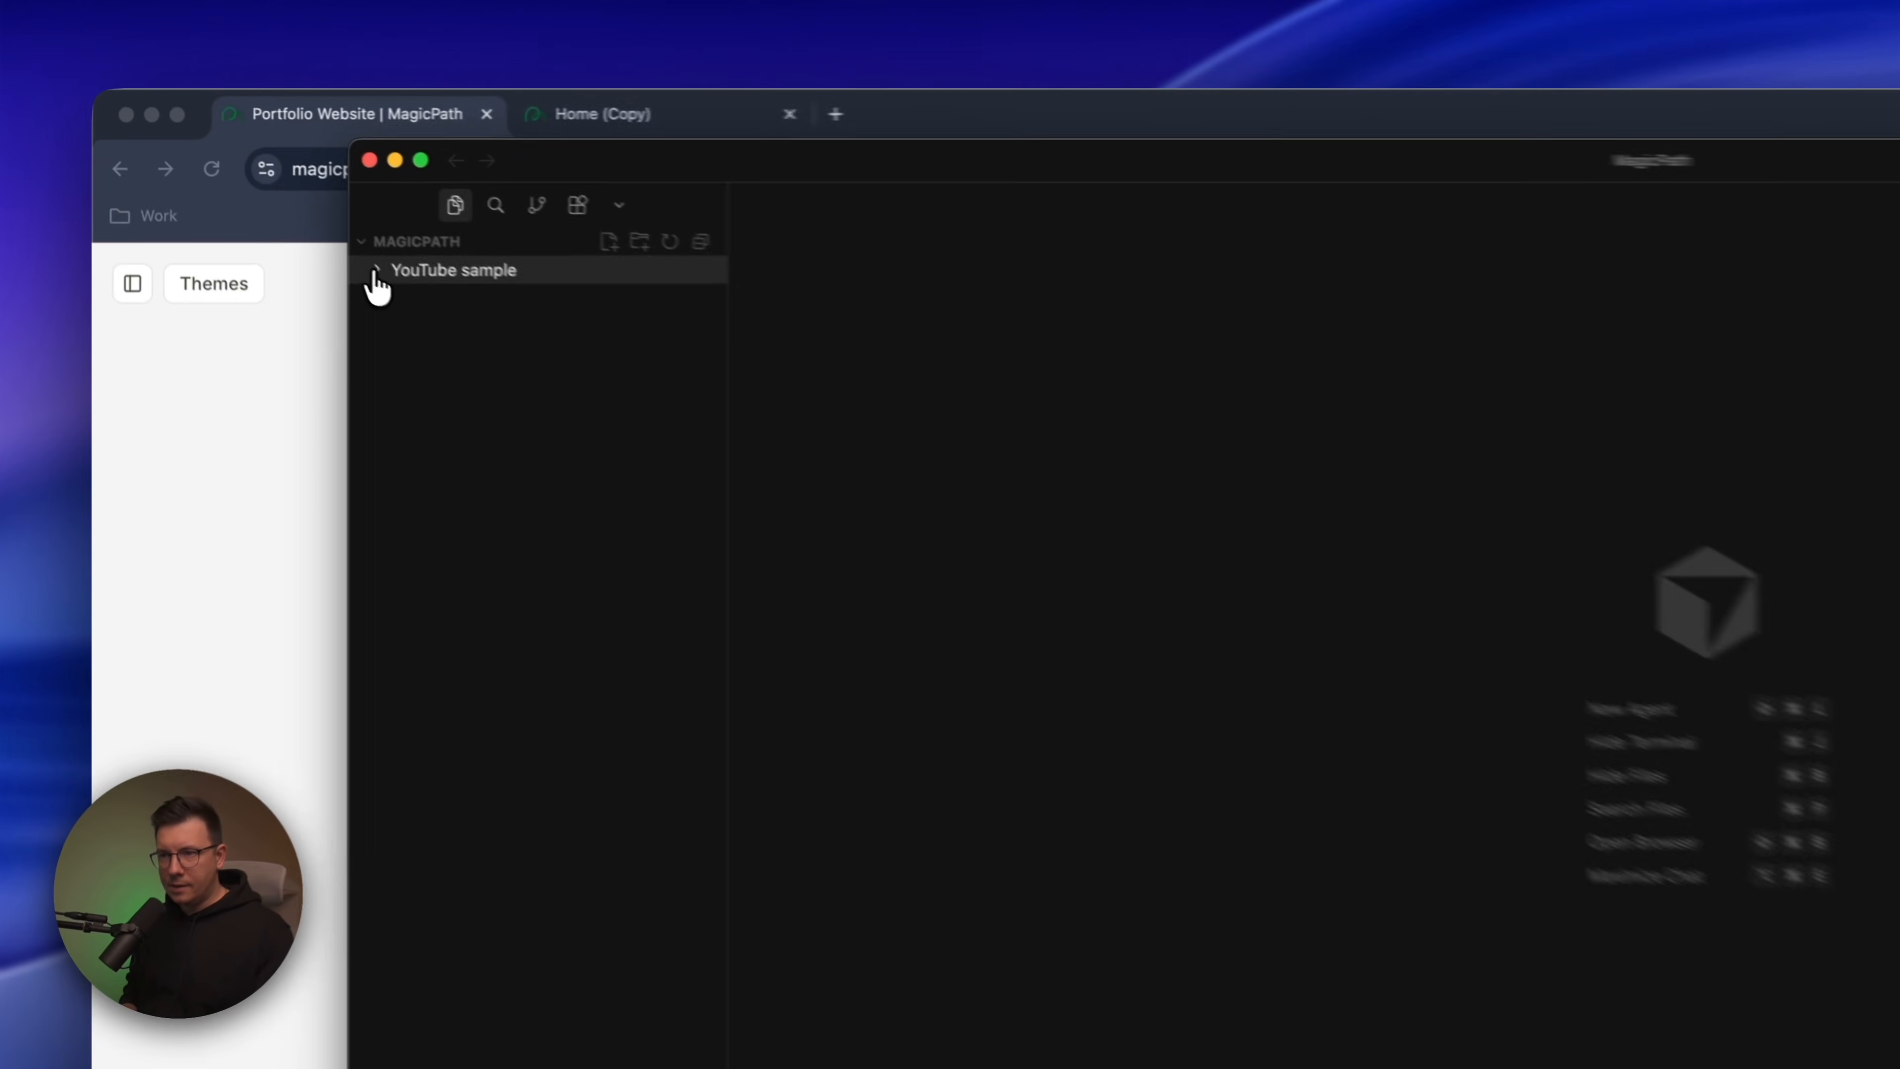
pyautogui.click(245, 184)
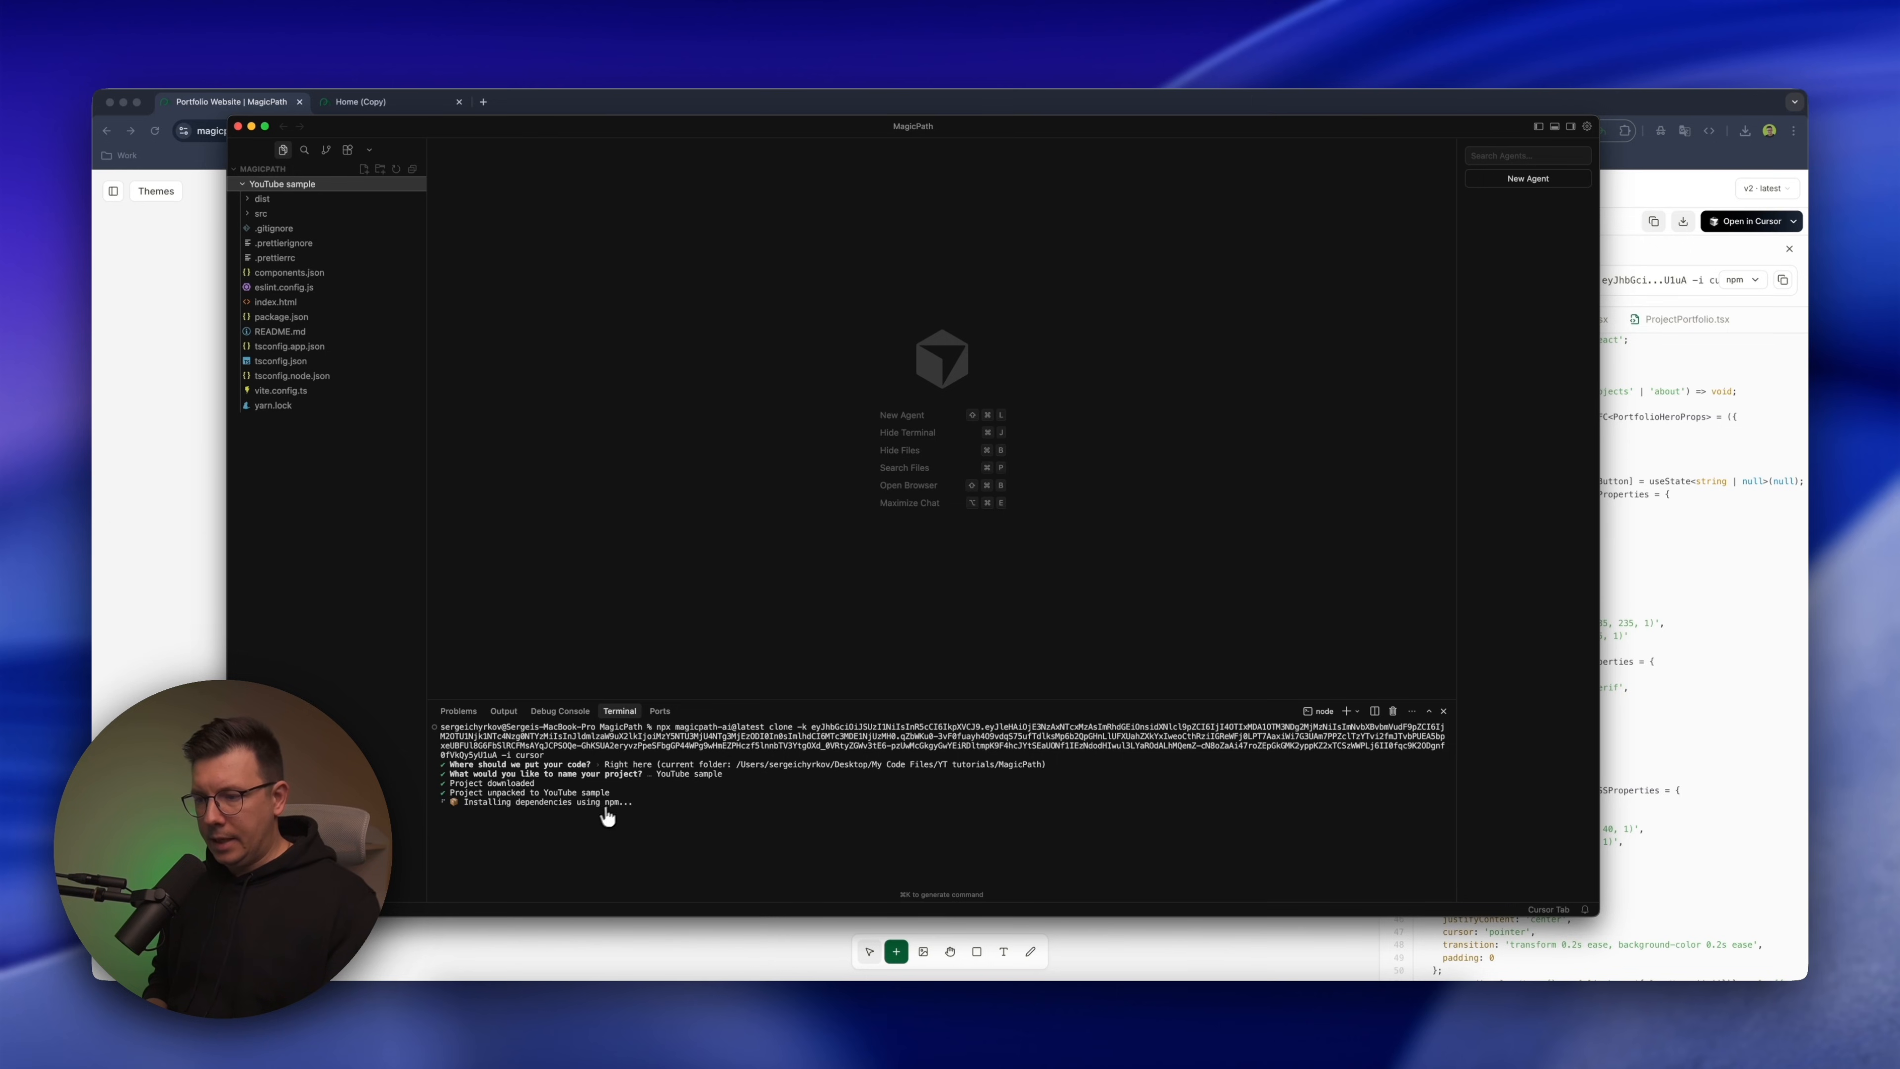
# Switch to MagicPath to review the package managers offered for the clone command, and return to Cursor
pyautogui.click(1748, 351)
pyautogui.click(1741, 279)
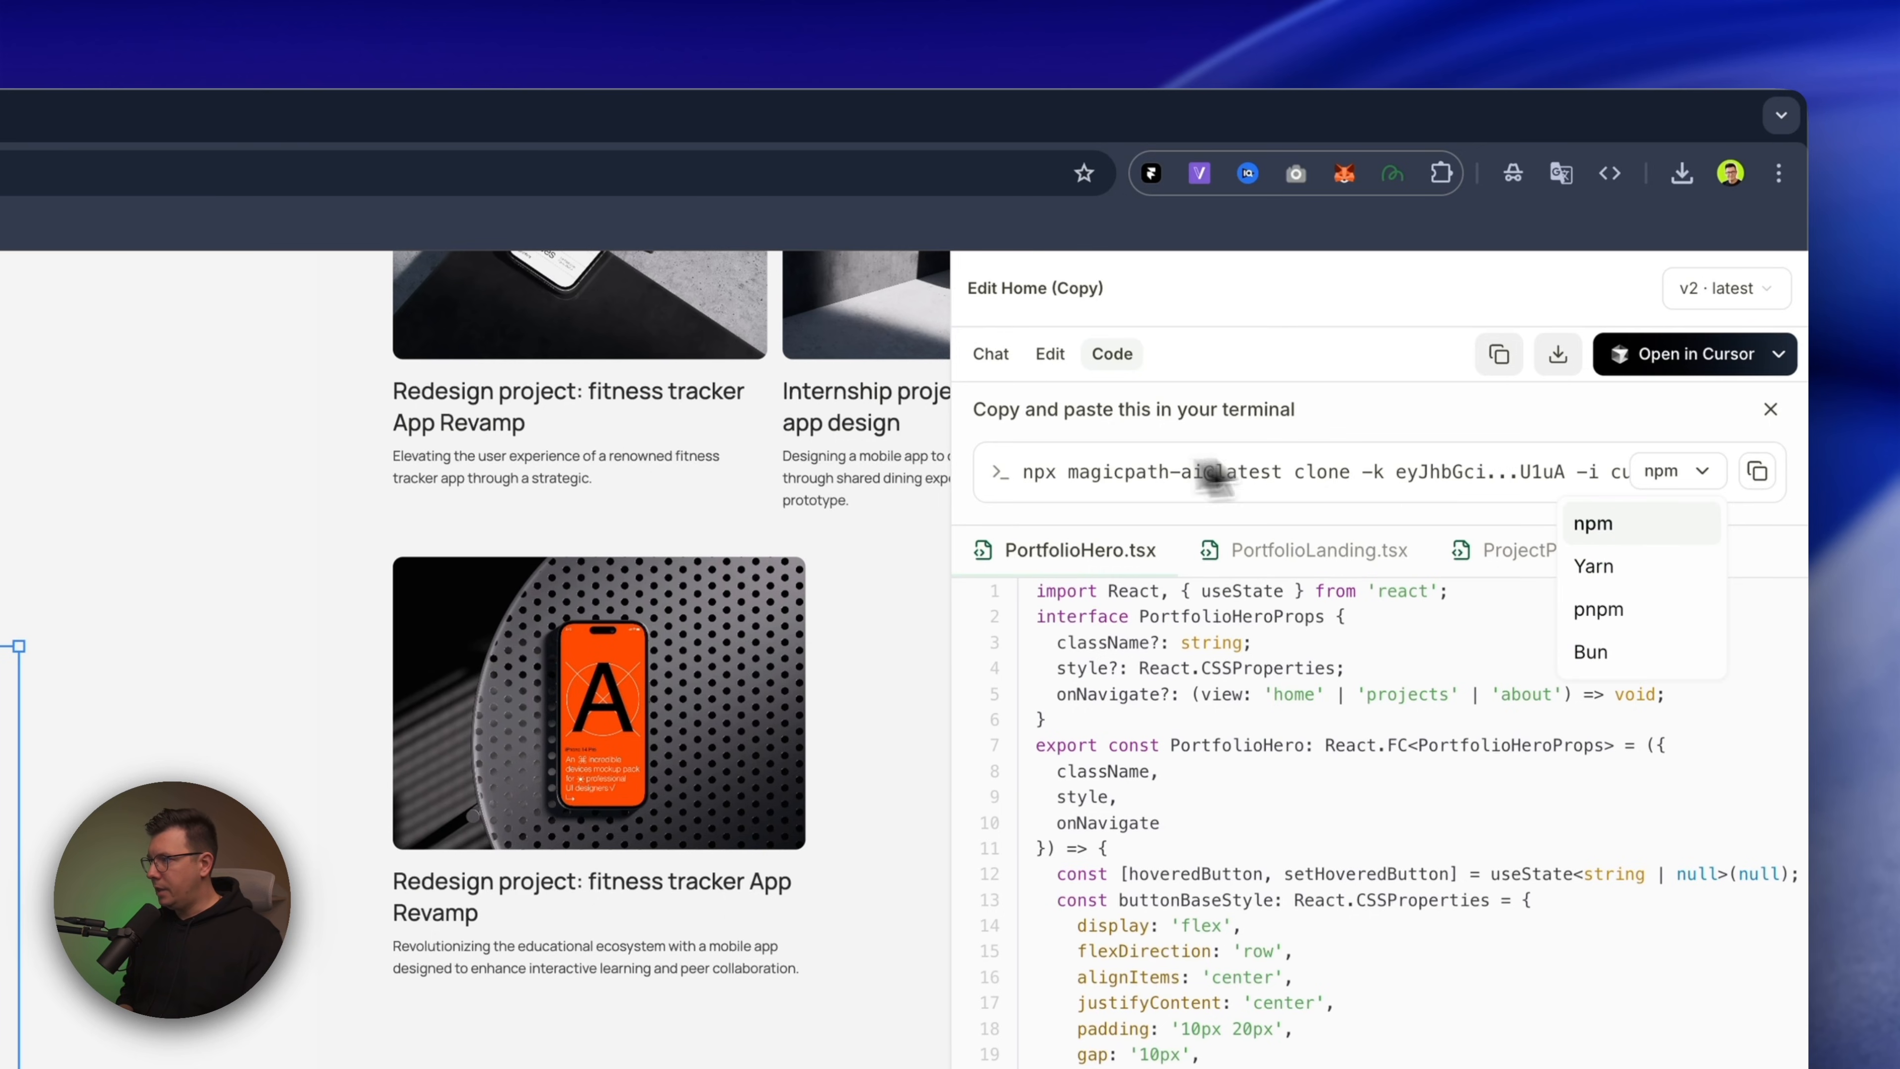
pyautogui.click(1368, 416)
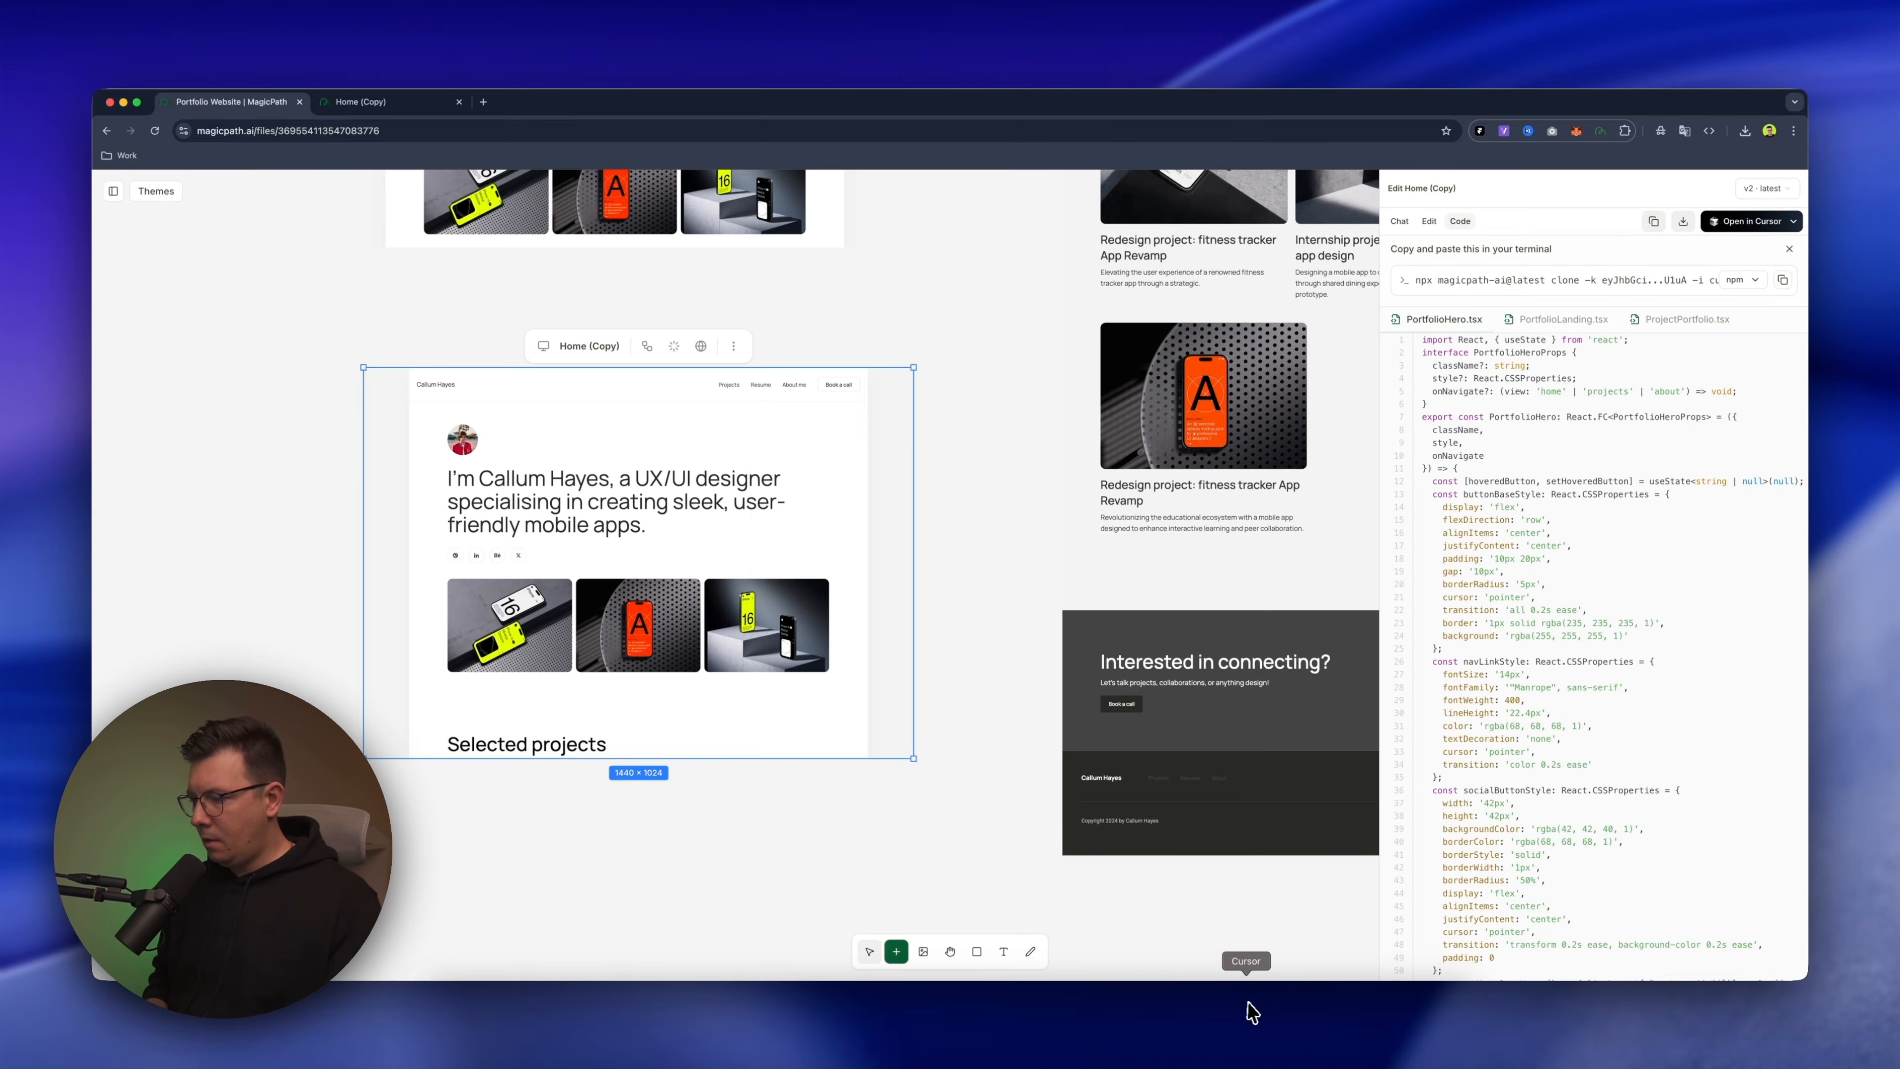
pyautogui.click(1250, 1007)
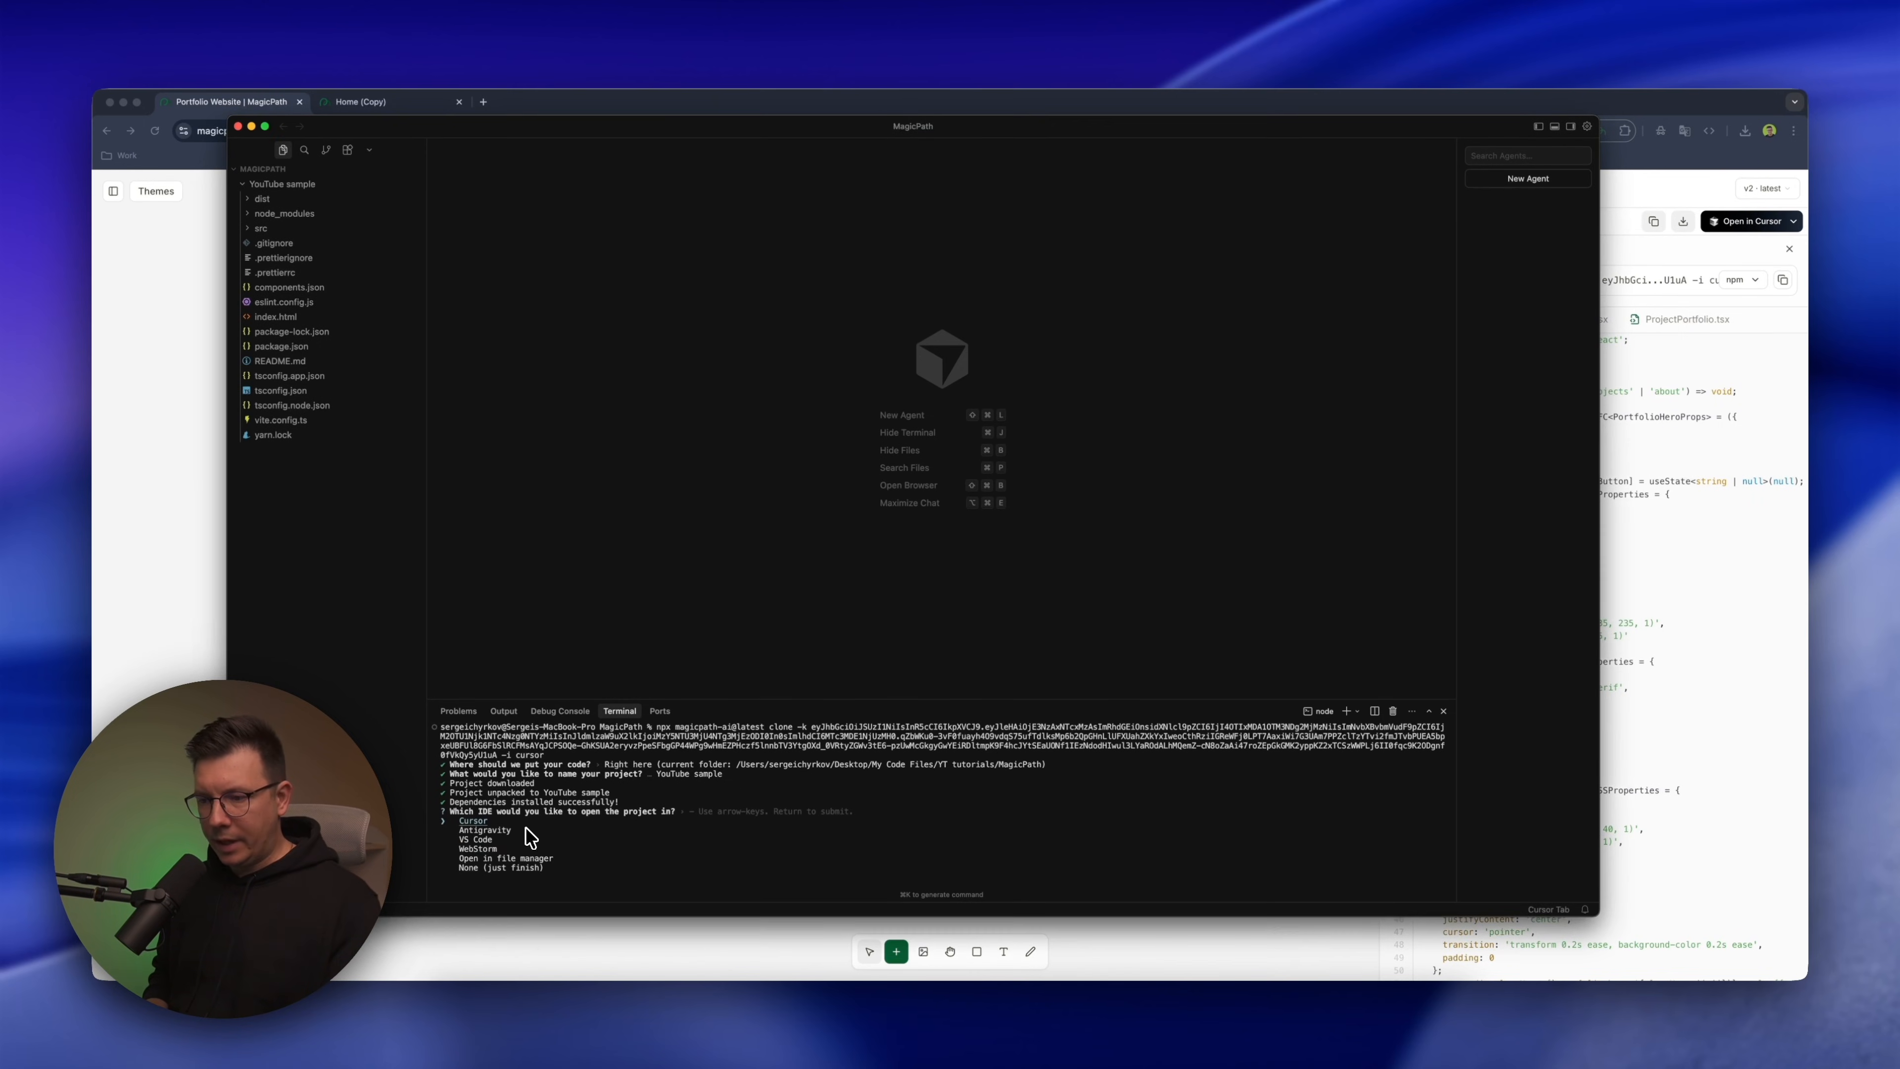
# Choose Cursor as the IDE for the cloned project, hide the terminal and open index.html
pyautogui.press('Up')
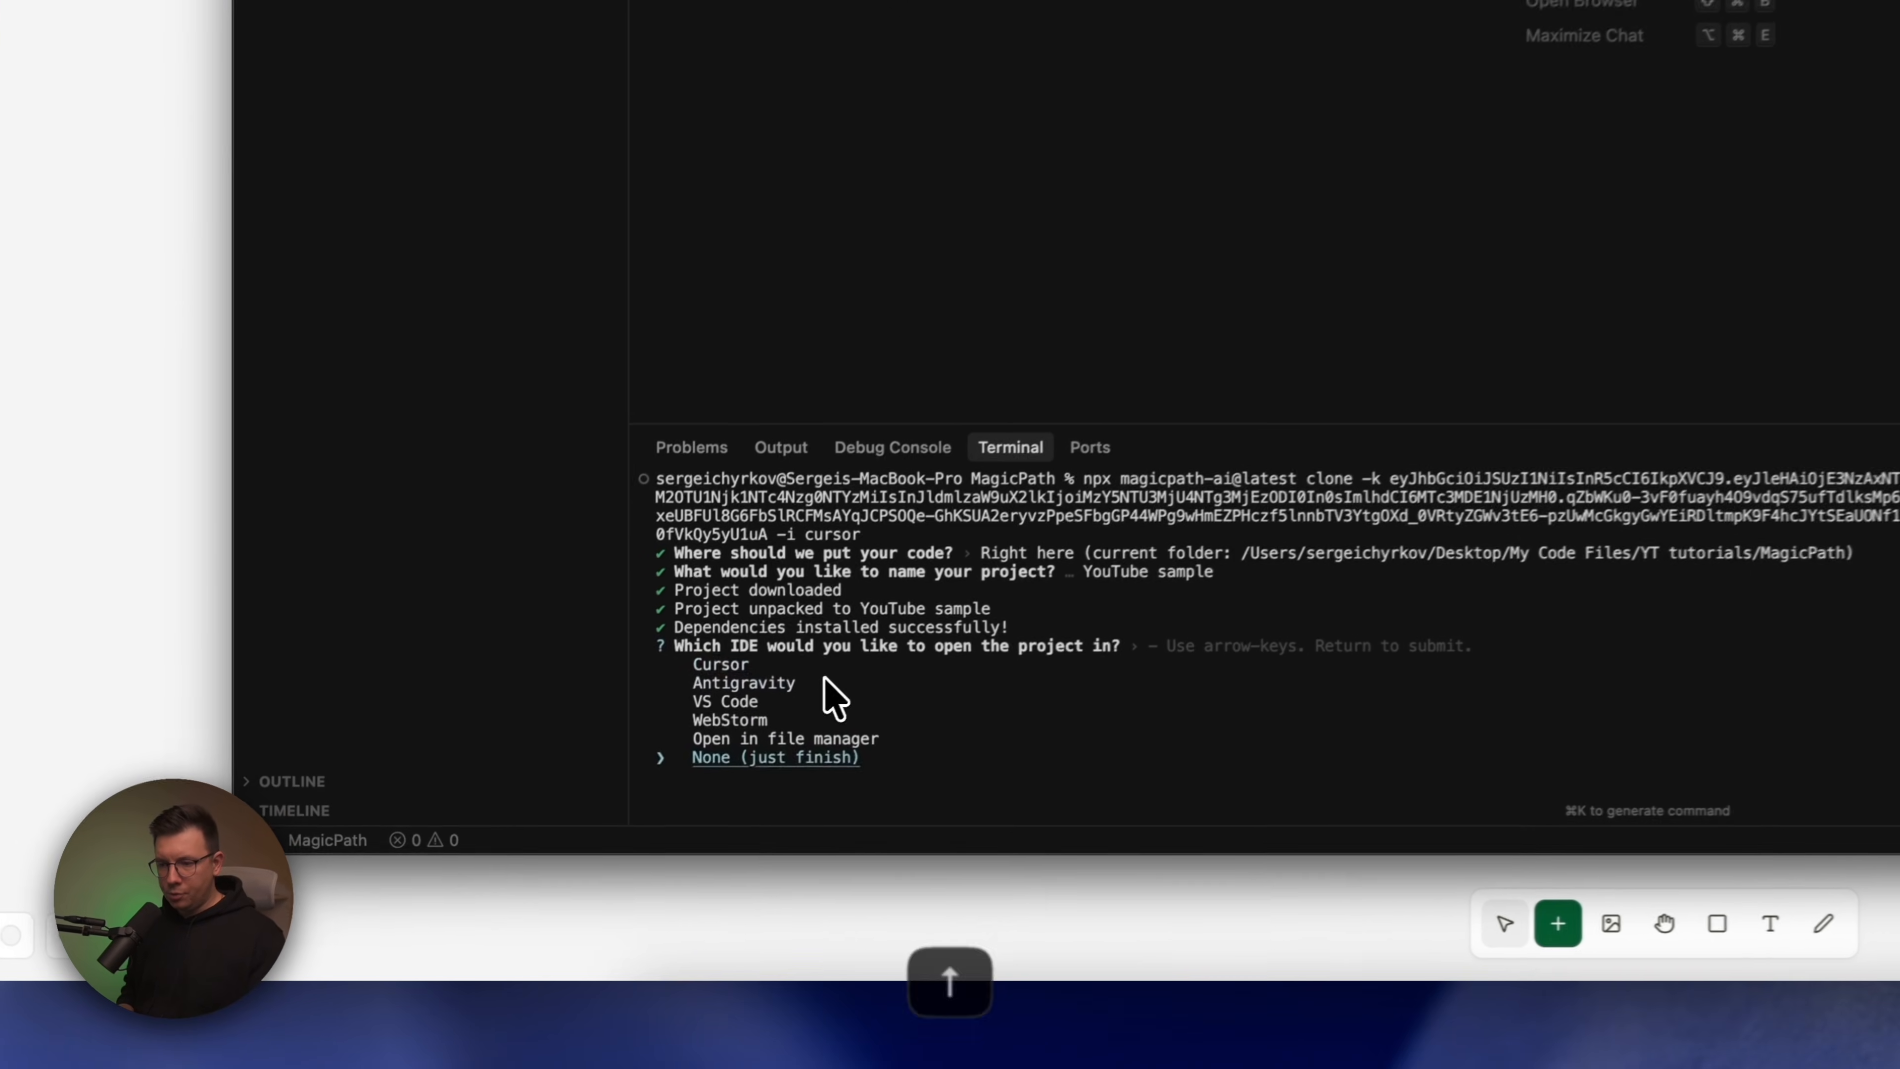
pyautogui.press('Down')
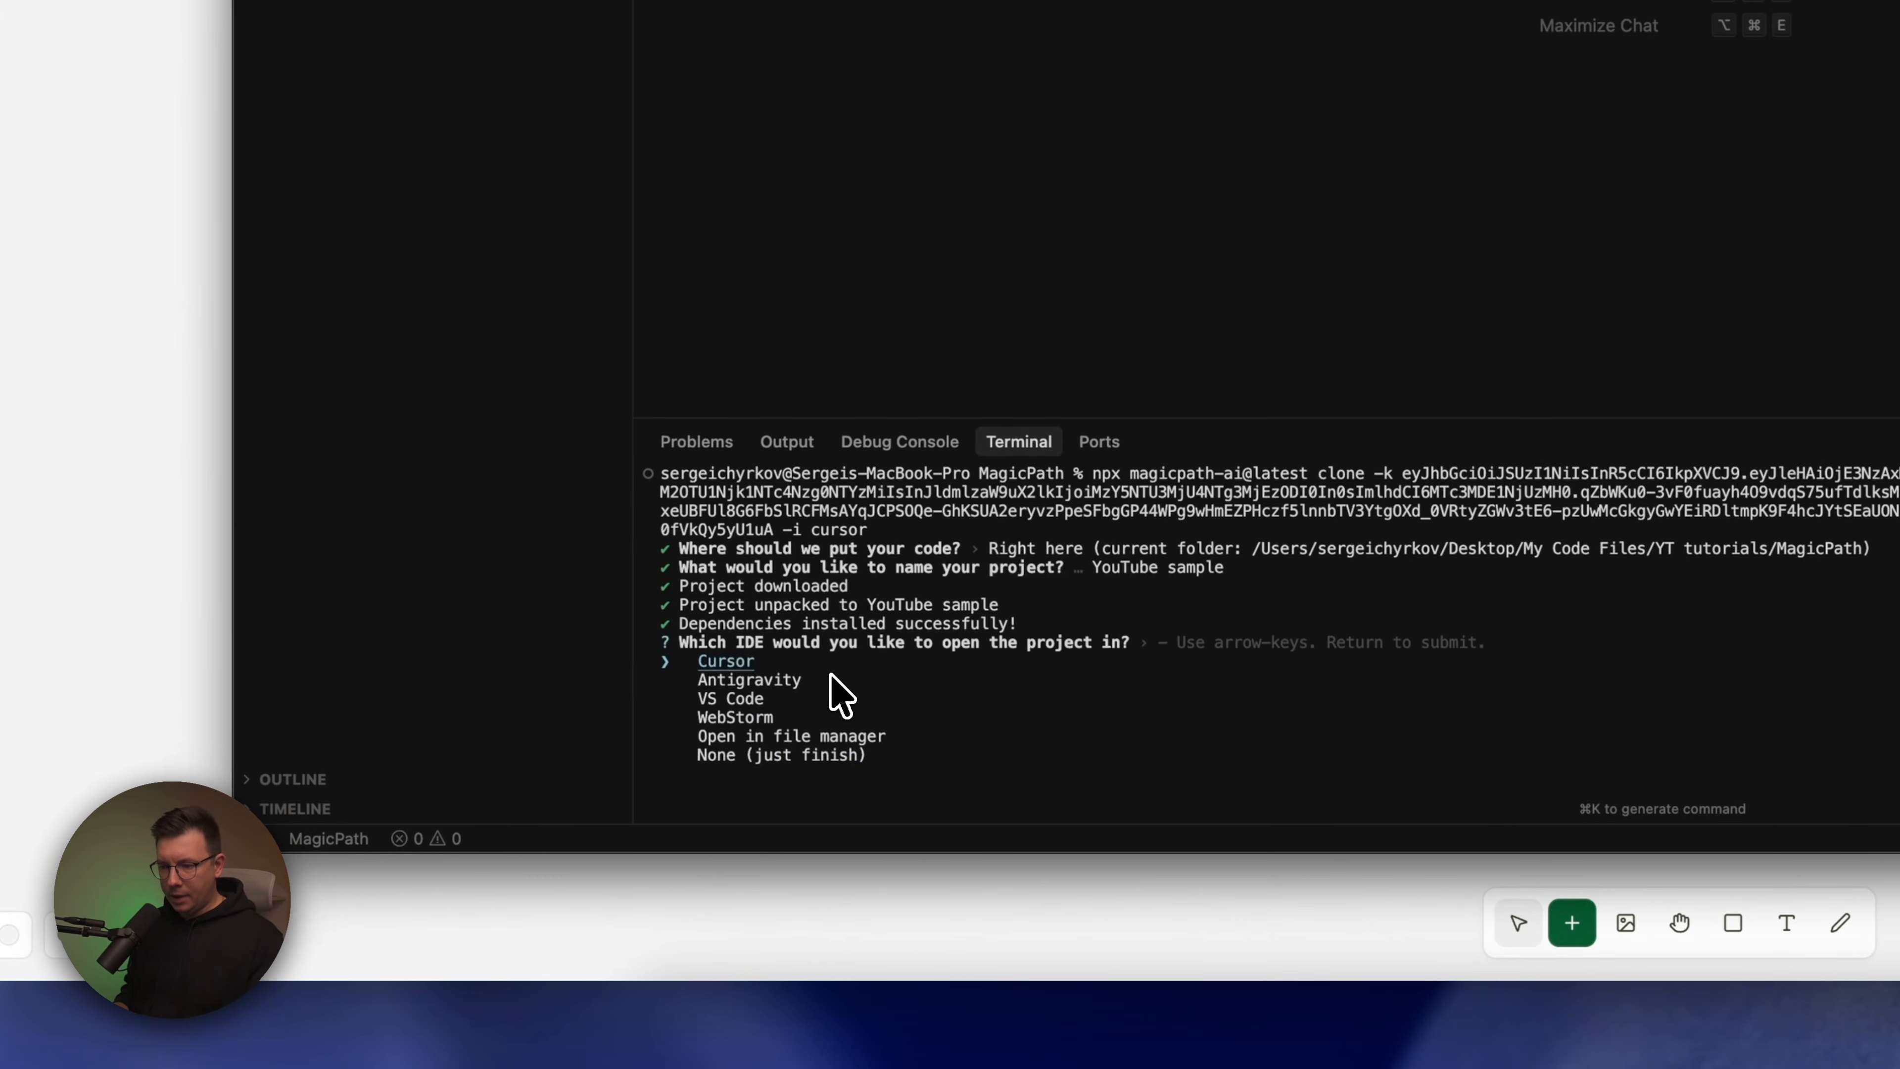
pyautogui.press('Return')
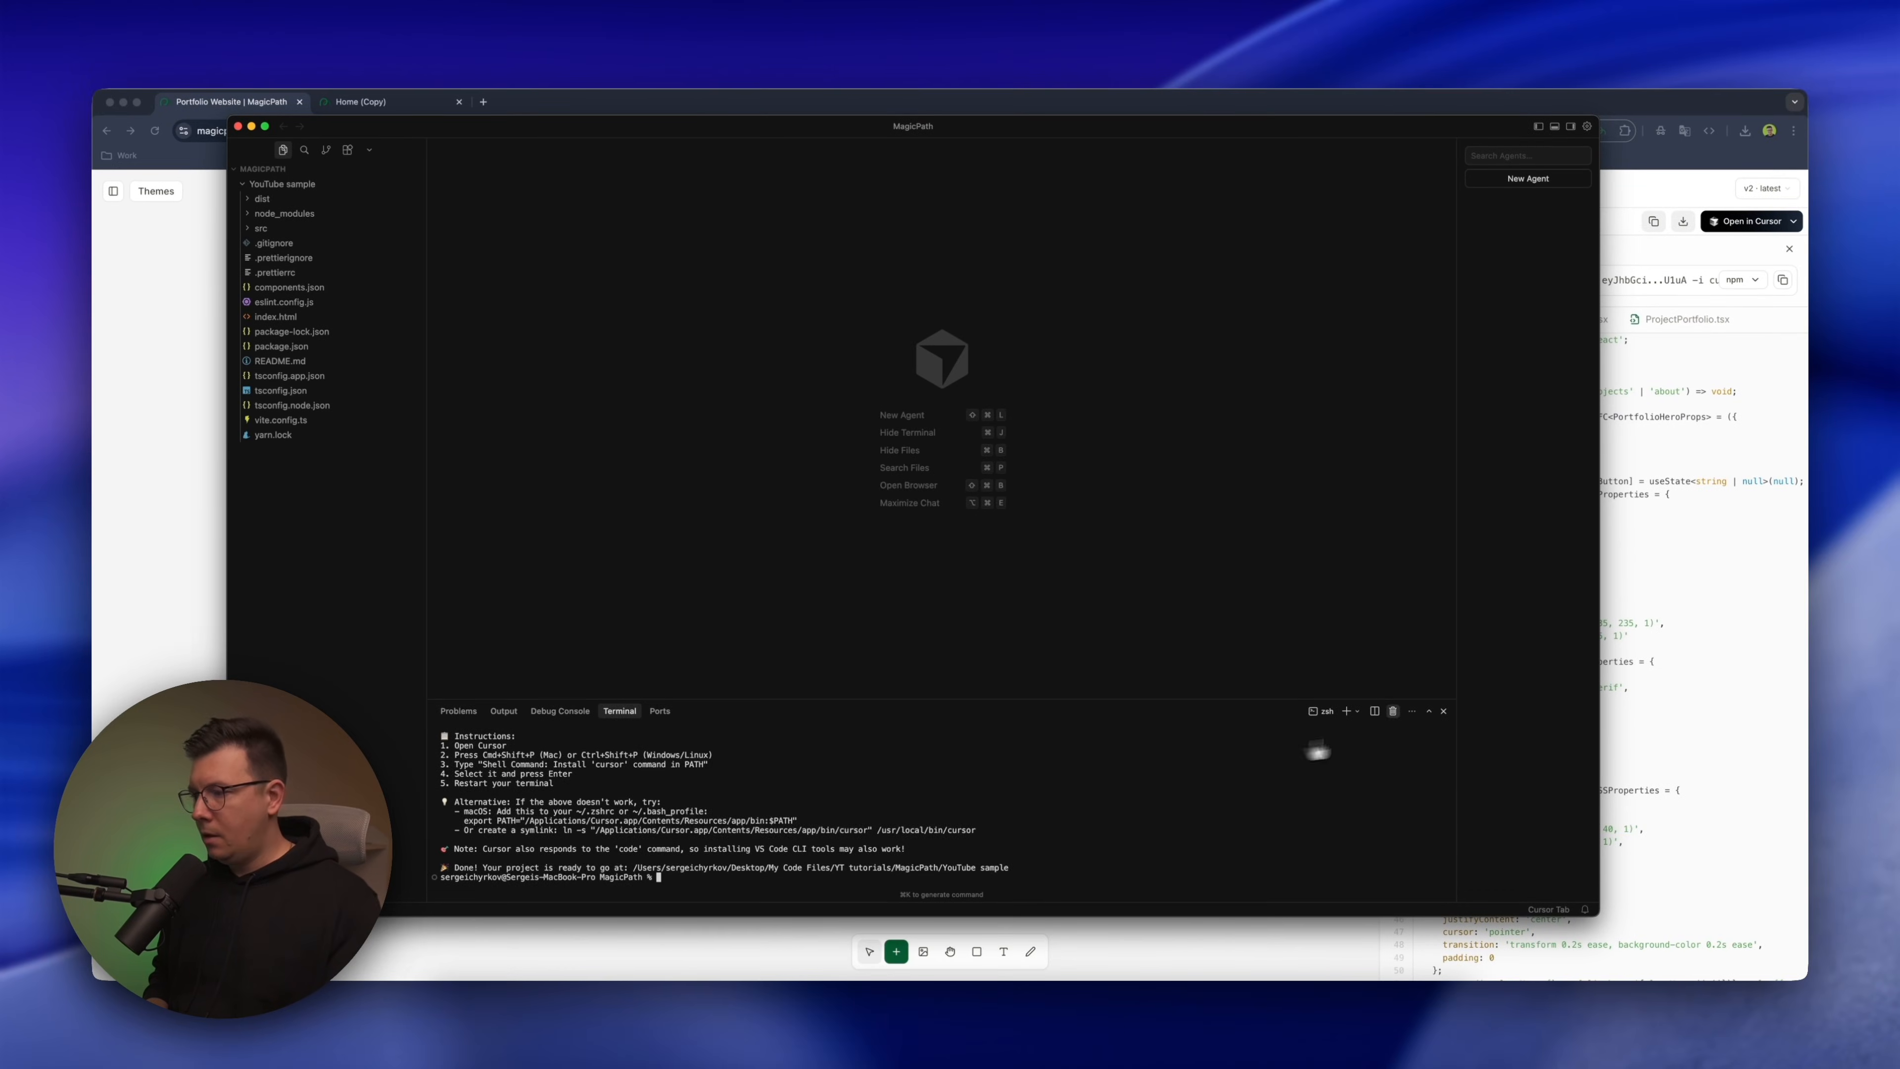
pyautogui.press('super+j')
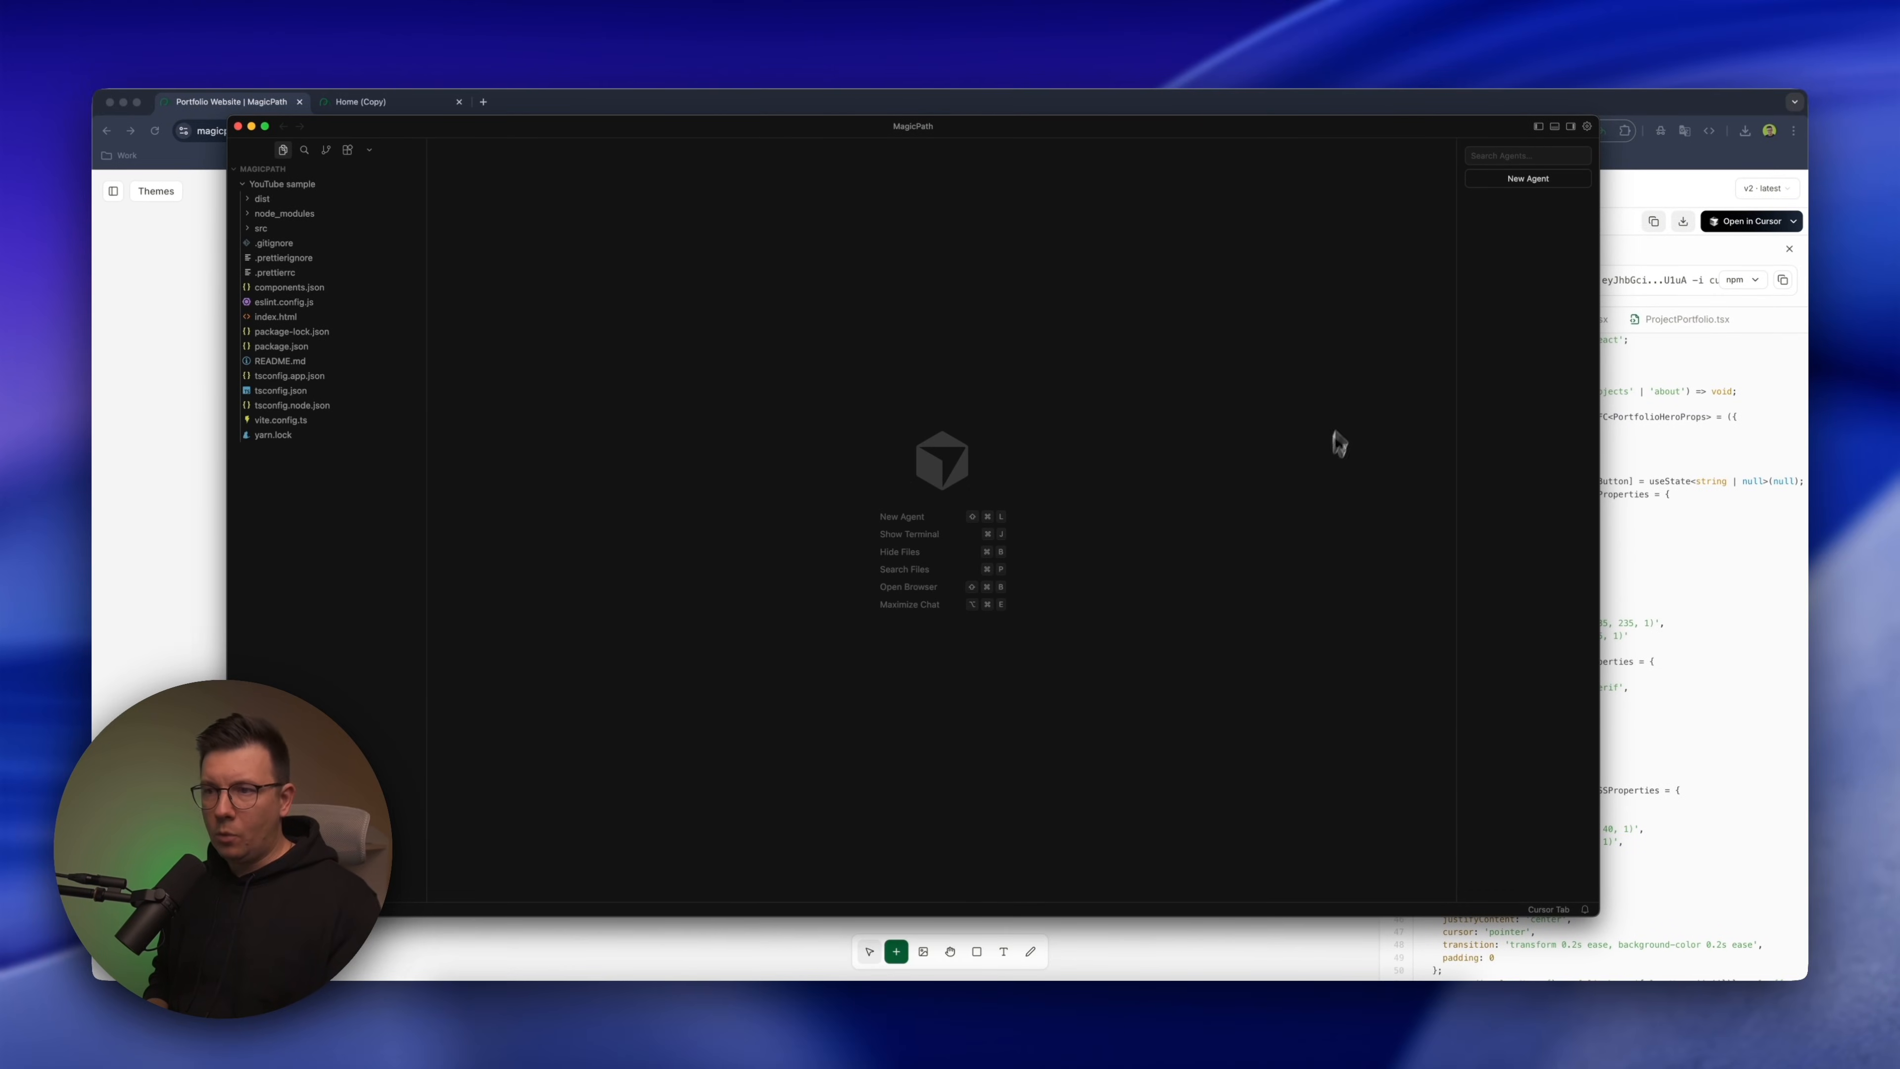
pyautogui.click(275, 317)
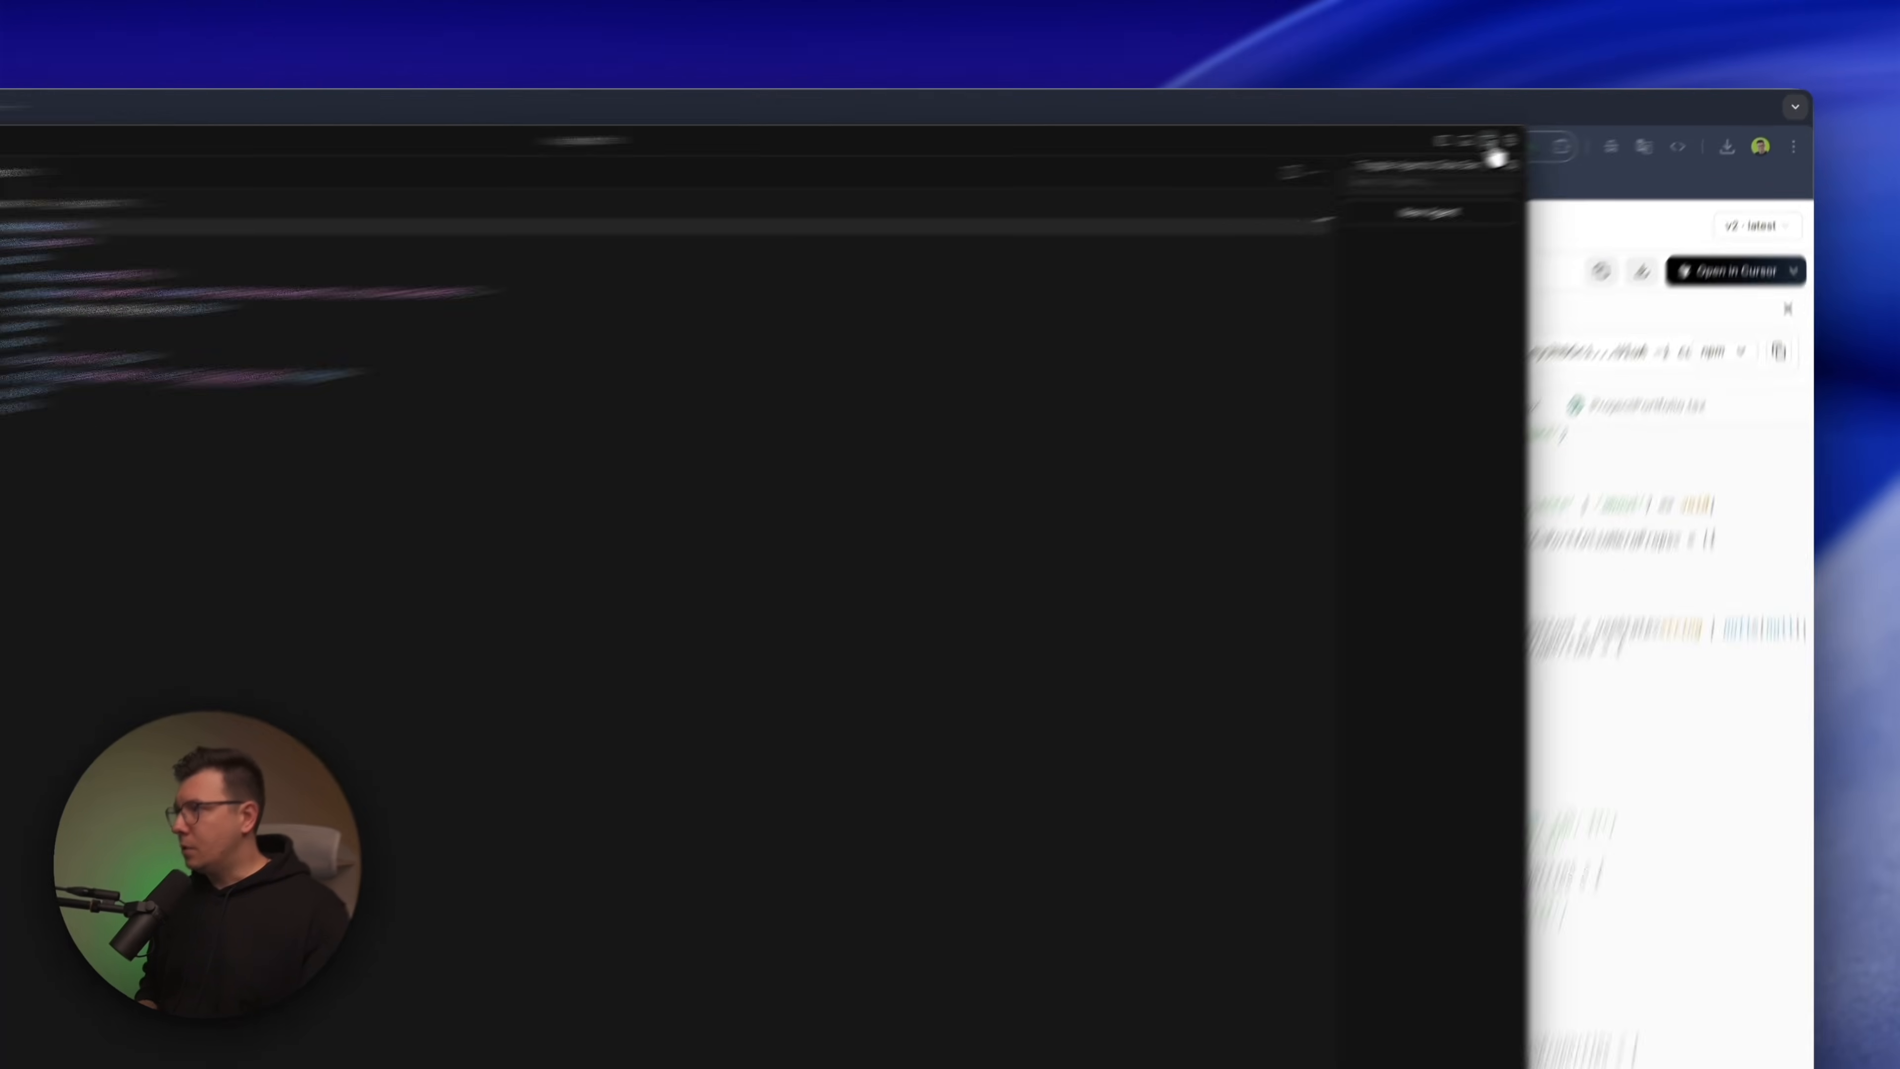
# Show the AI chat, switch it from Ask to Agent mode and send the prompt "run project"
pyautogui.click(1569, 125)
pyautogui.click(1350, 164)
pyautogui.click(1268, 276)
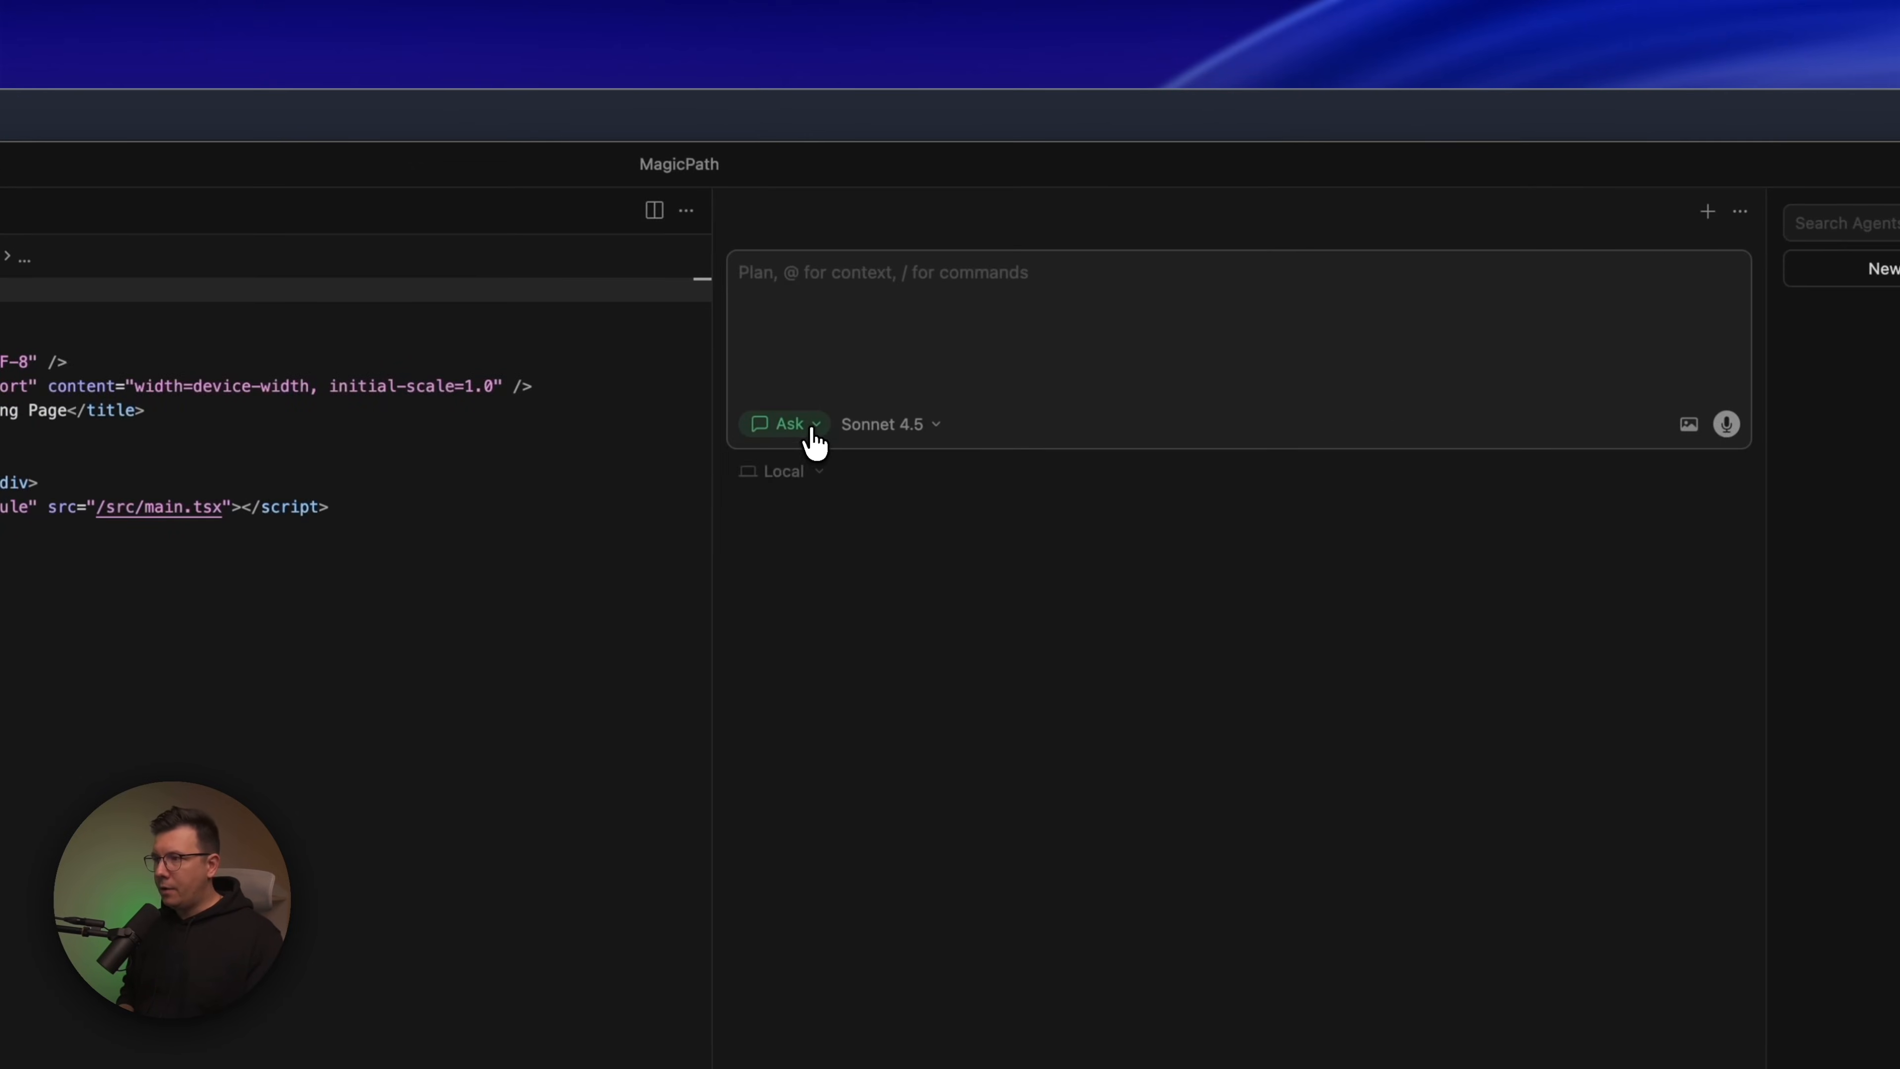
pyautogui.click(811, 429)
pyautogui.click(794, 459)
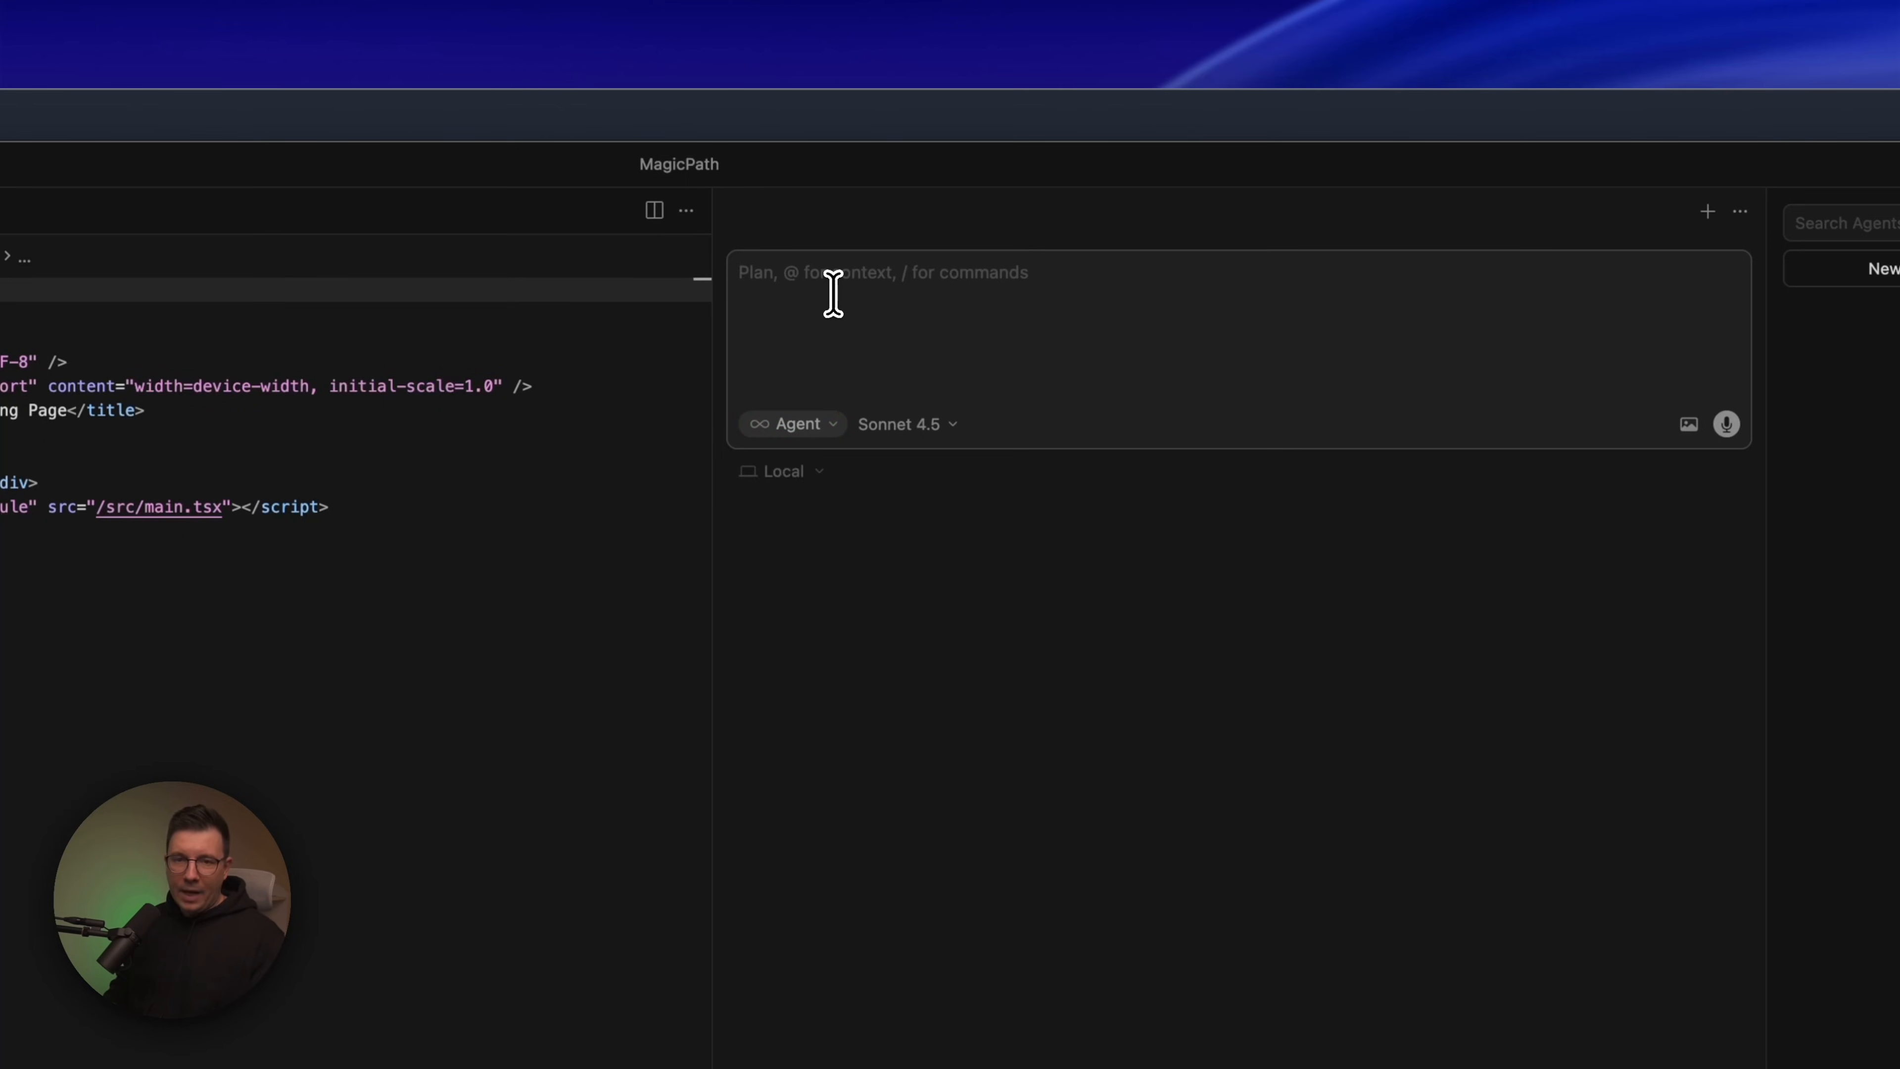
pyautogui.write('run project')
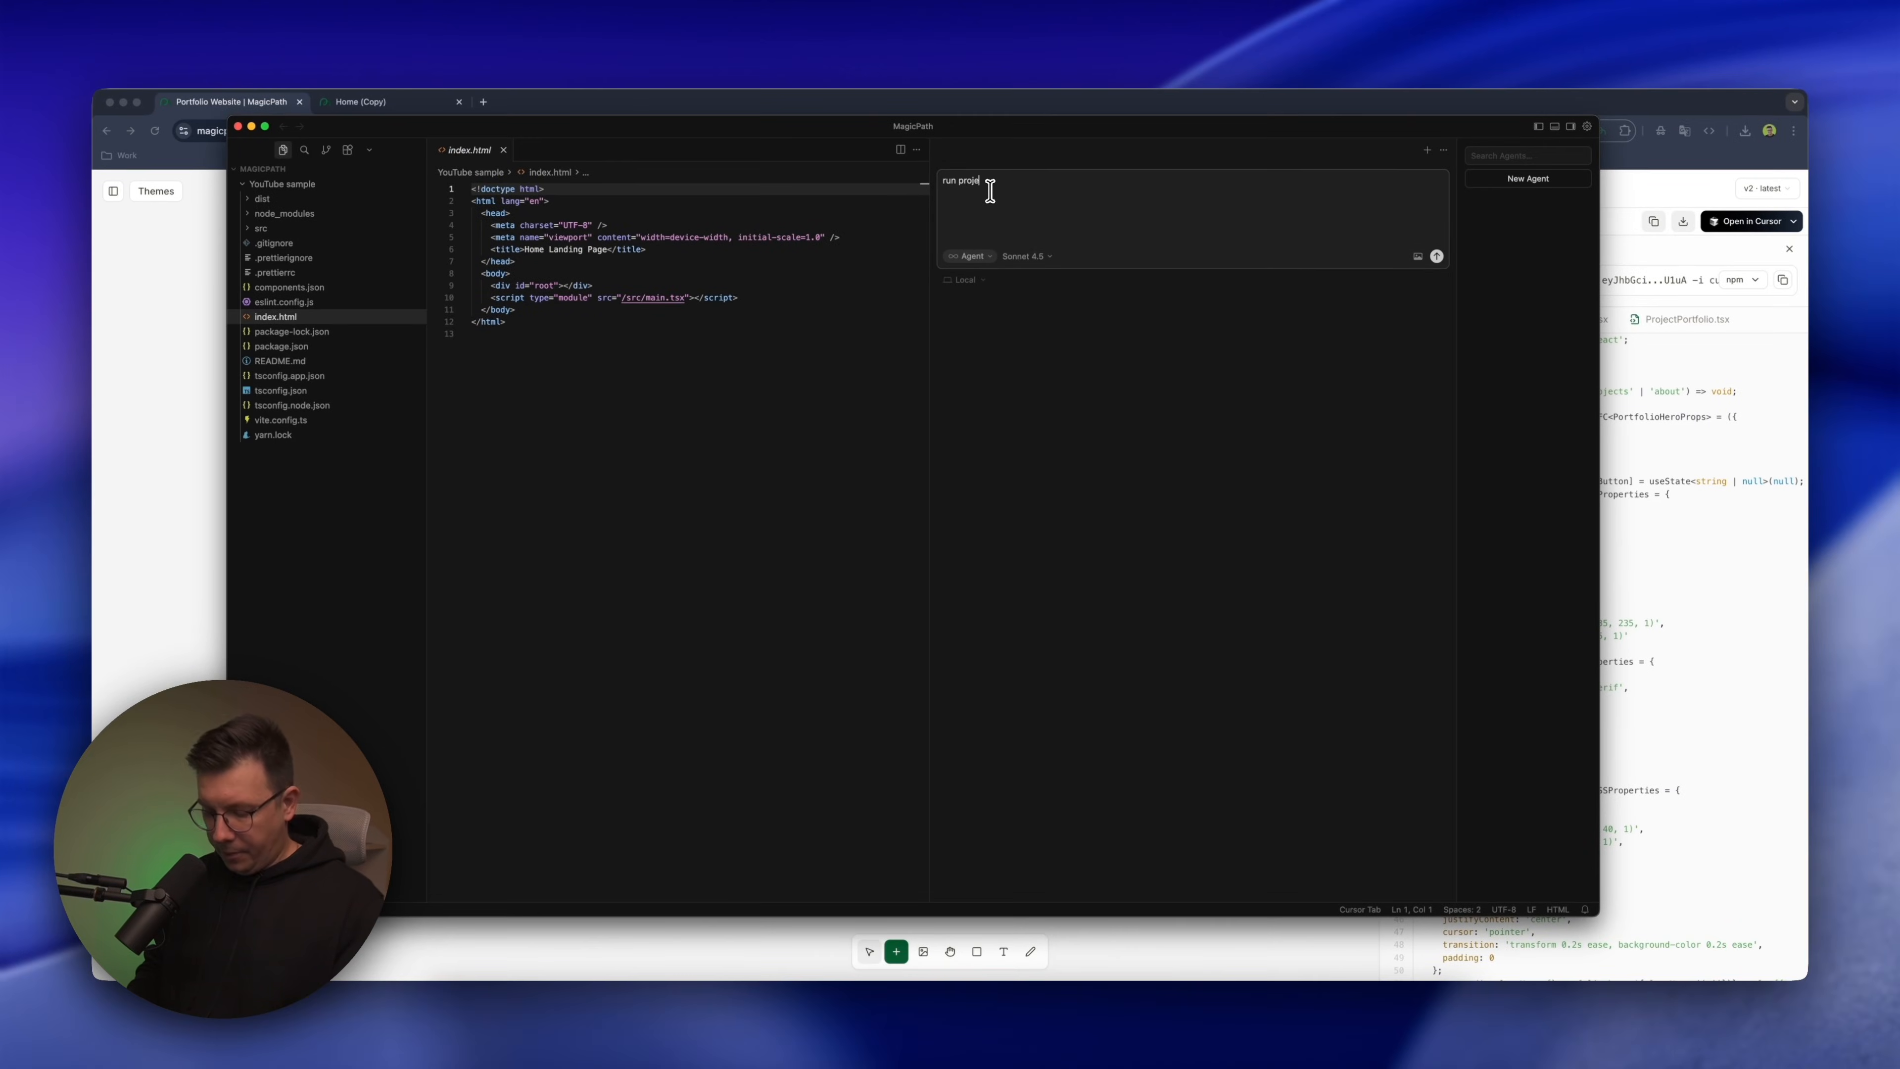
pyautogui.press('Return')
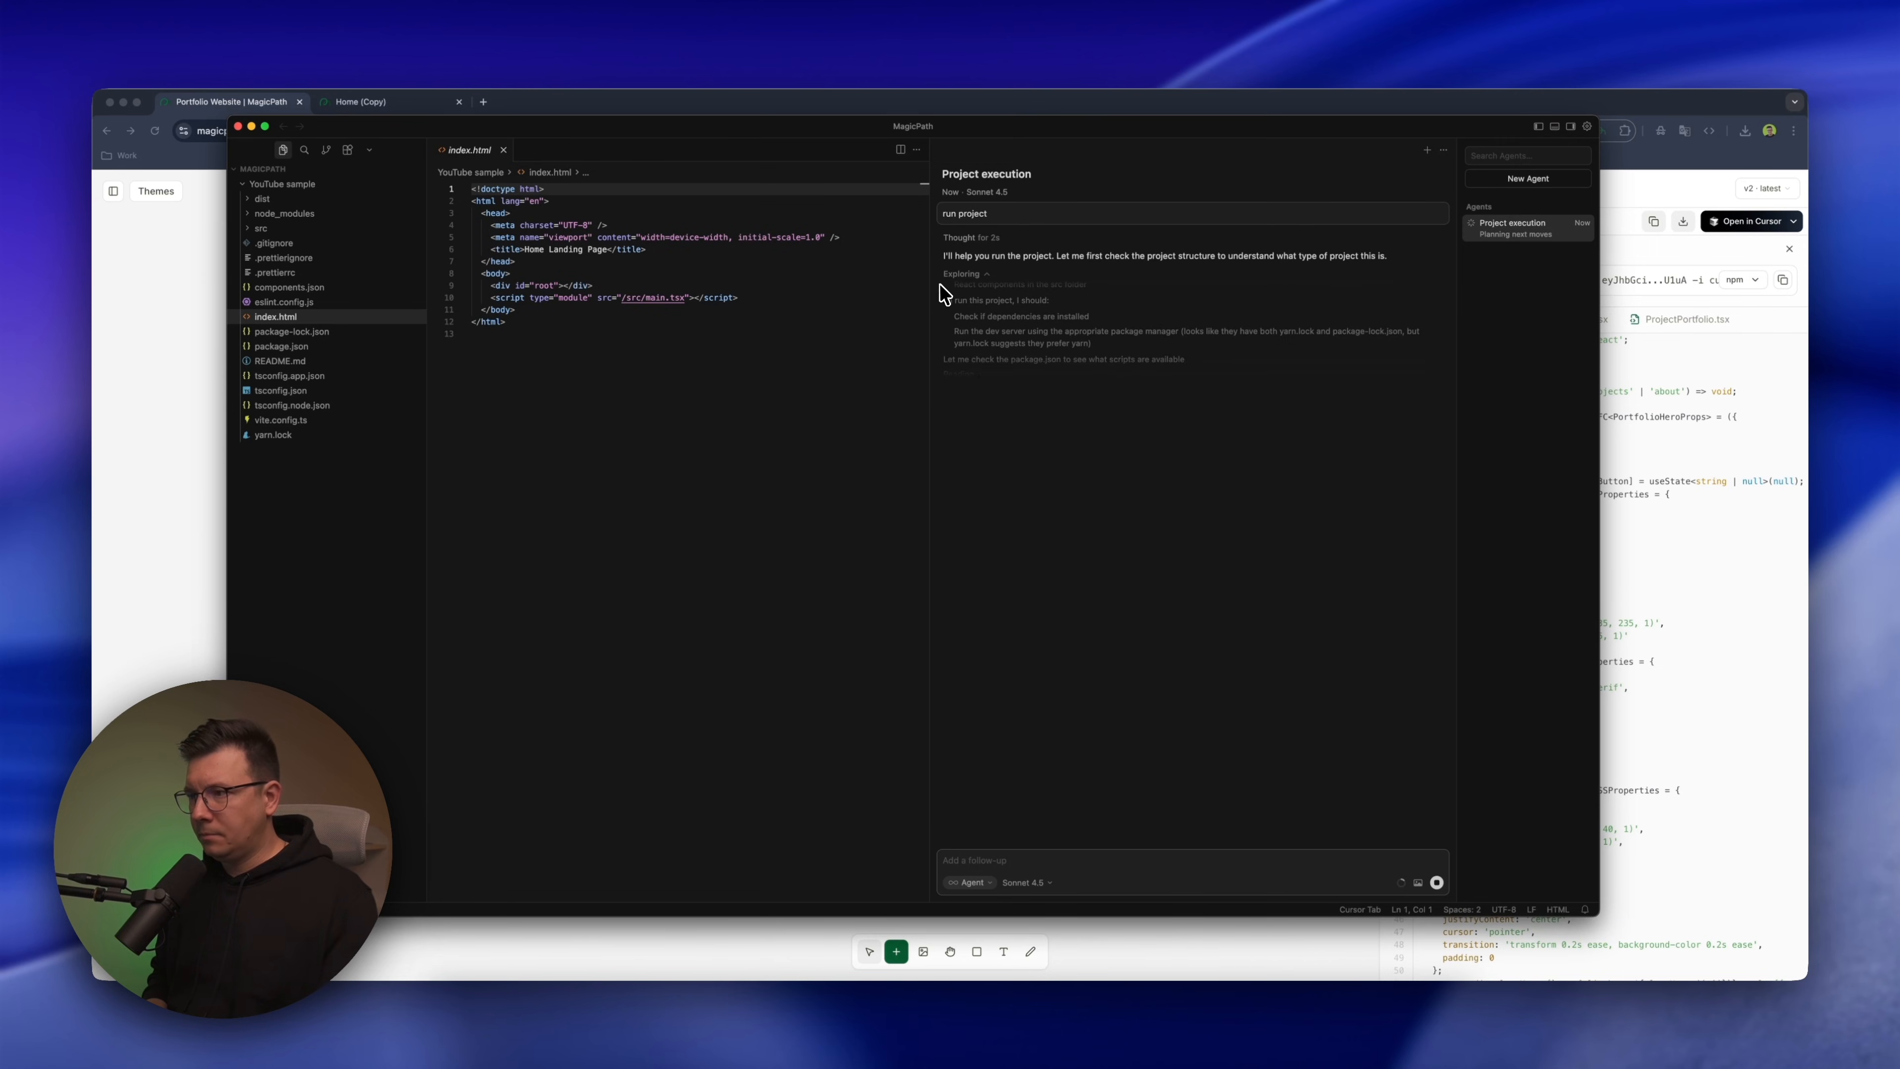
# Widen the editor area, close index.html and approve the agent's "npm run dev" command
pyautogui.moveTo(929, 301); pyautogui.dragTo(1125, 300)
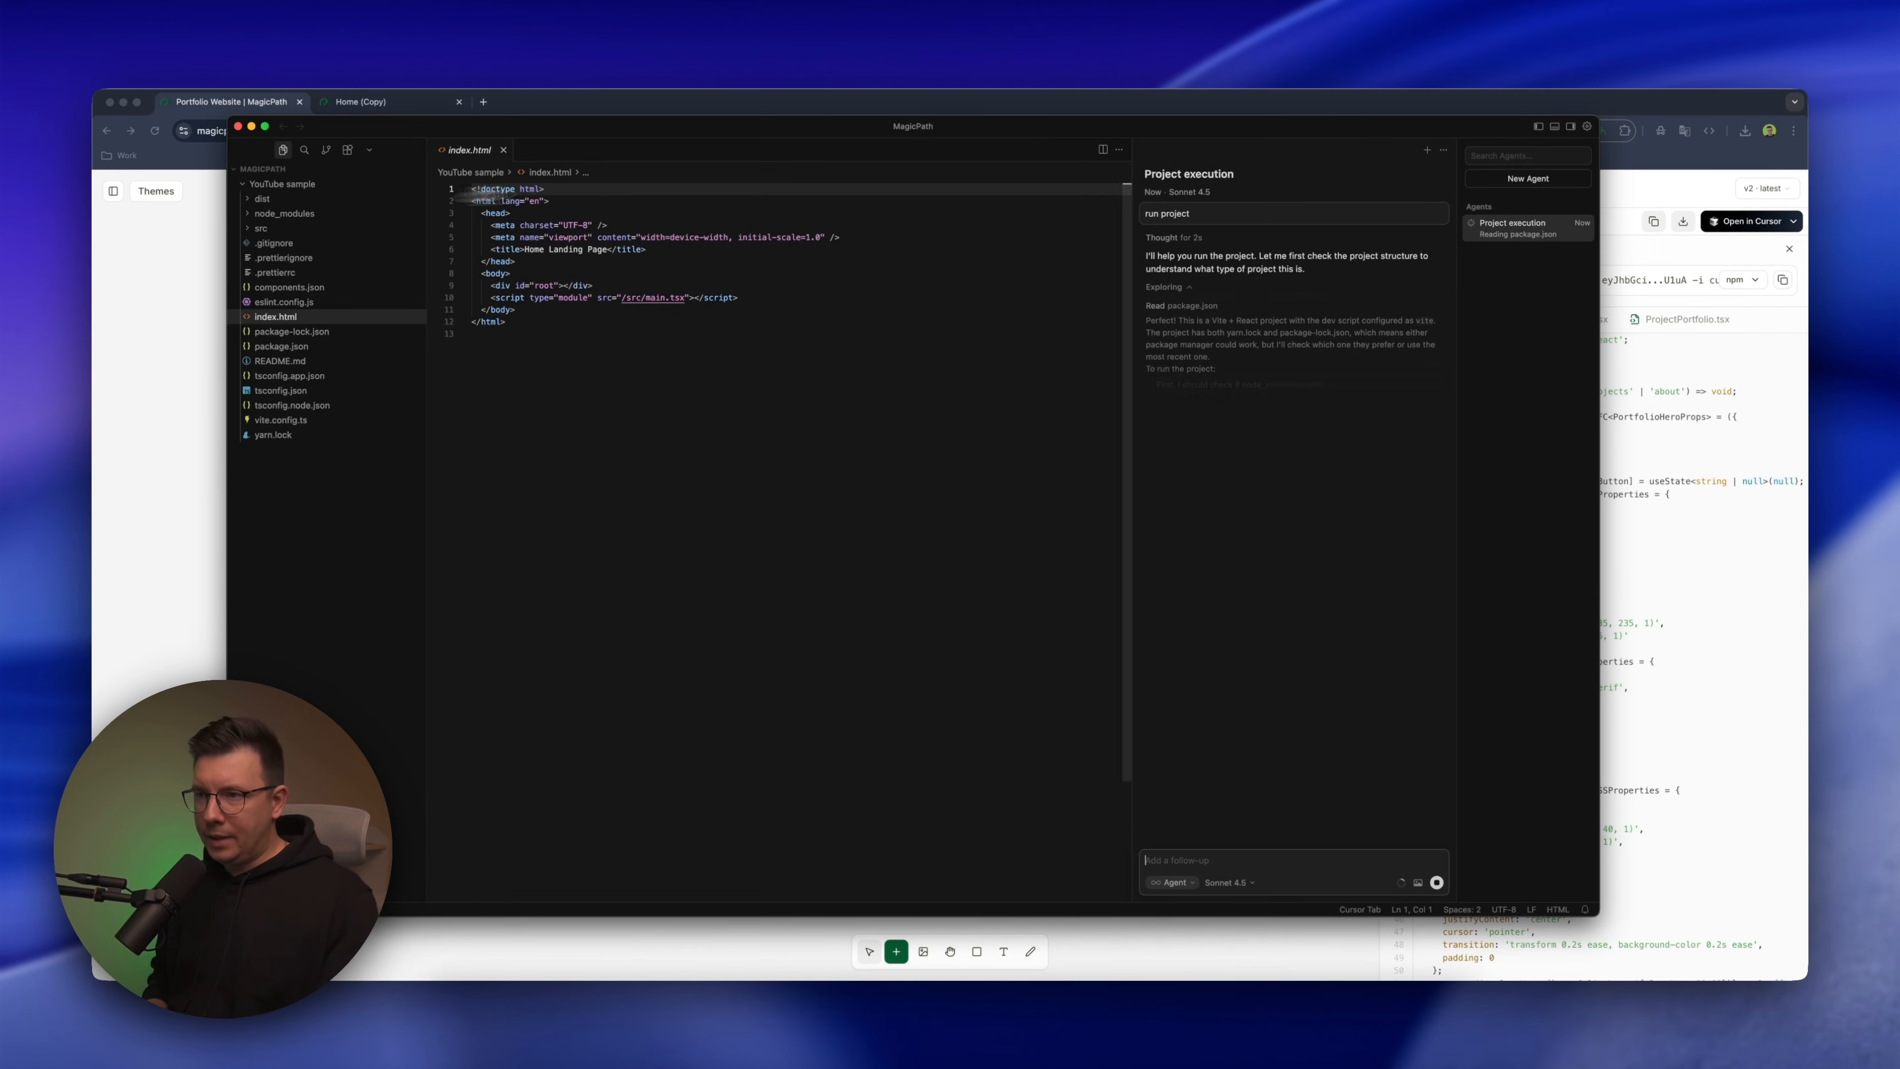
pyautogui.click(503, 150)
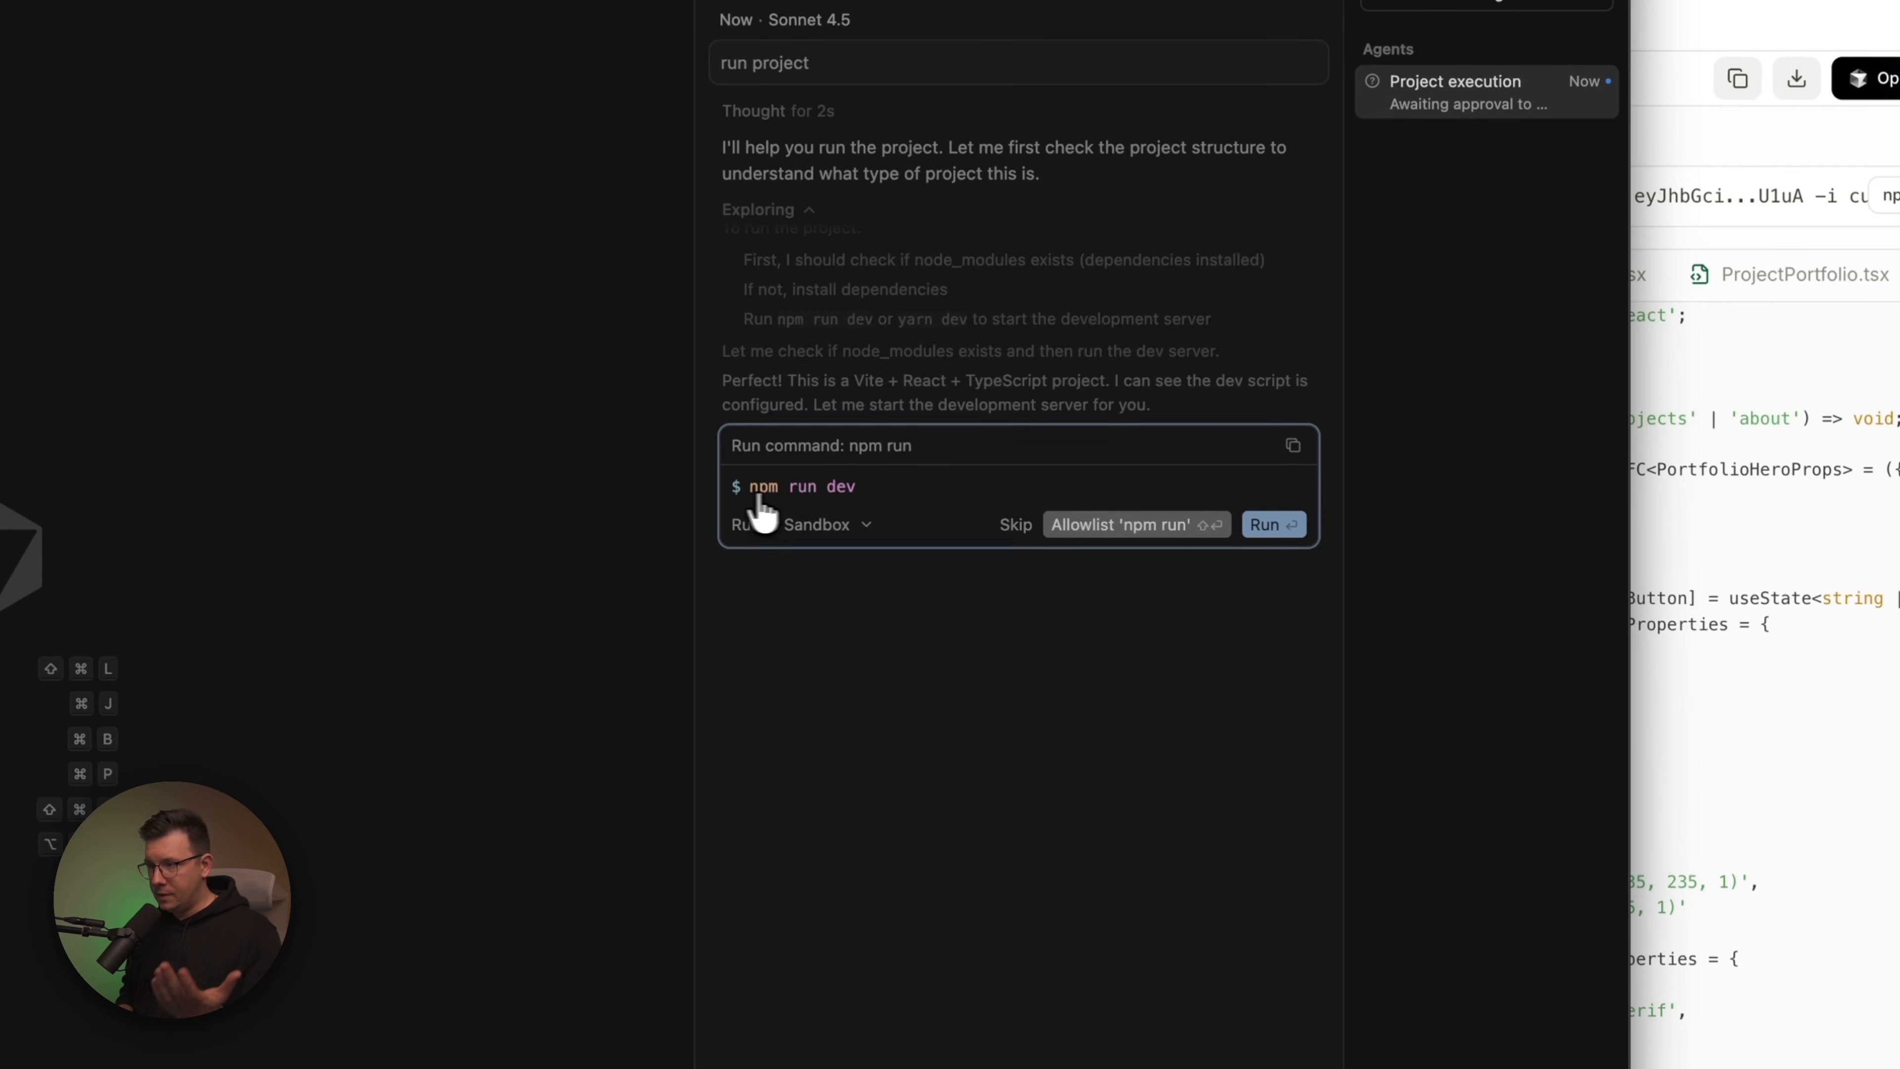
pyautogui.click(1270, 526)
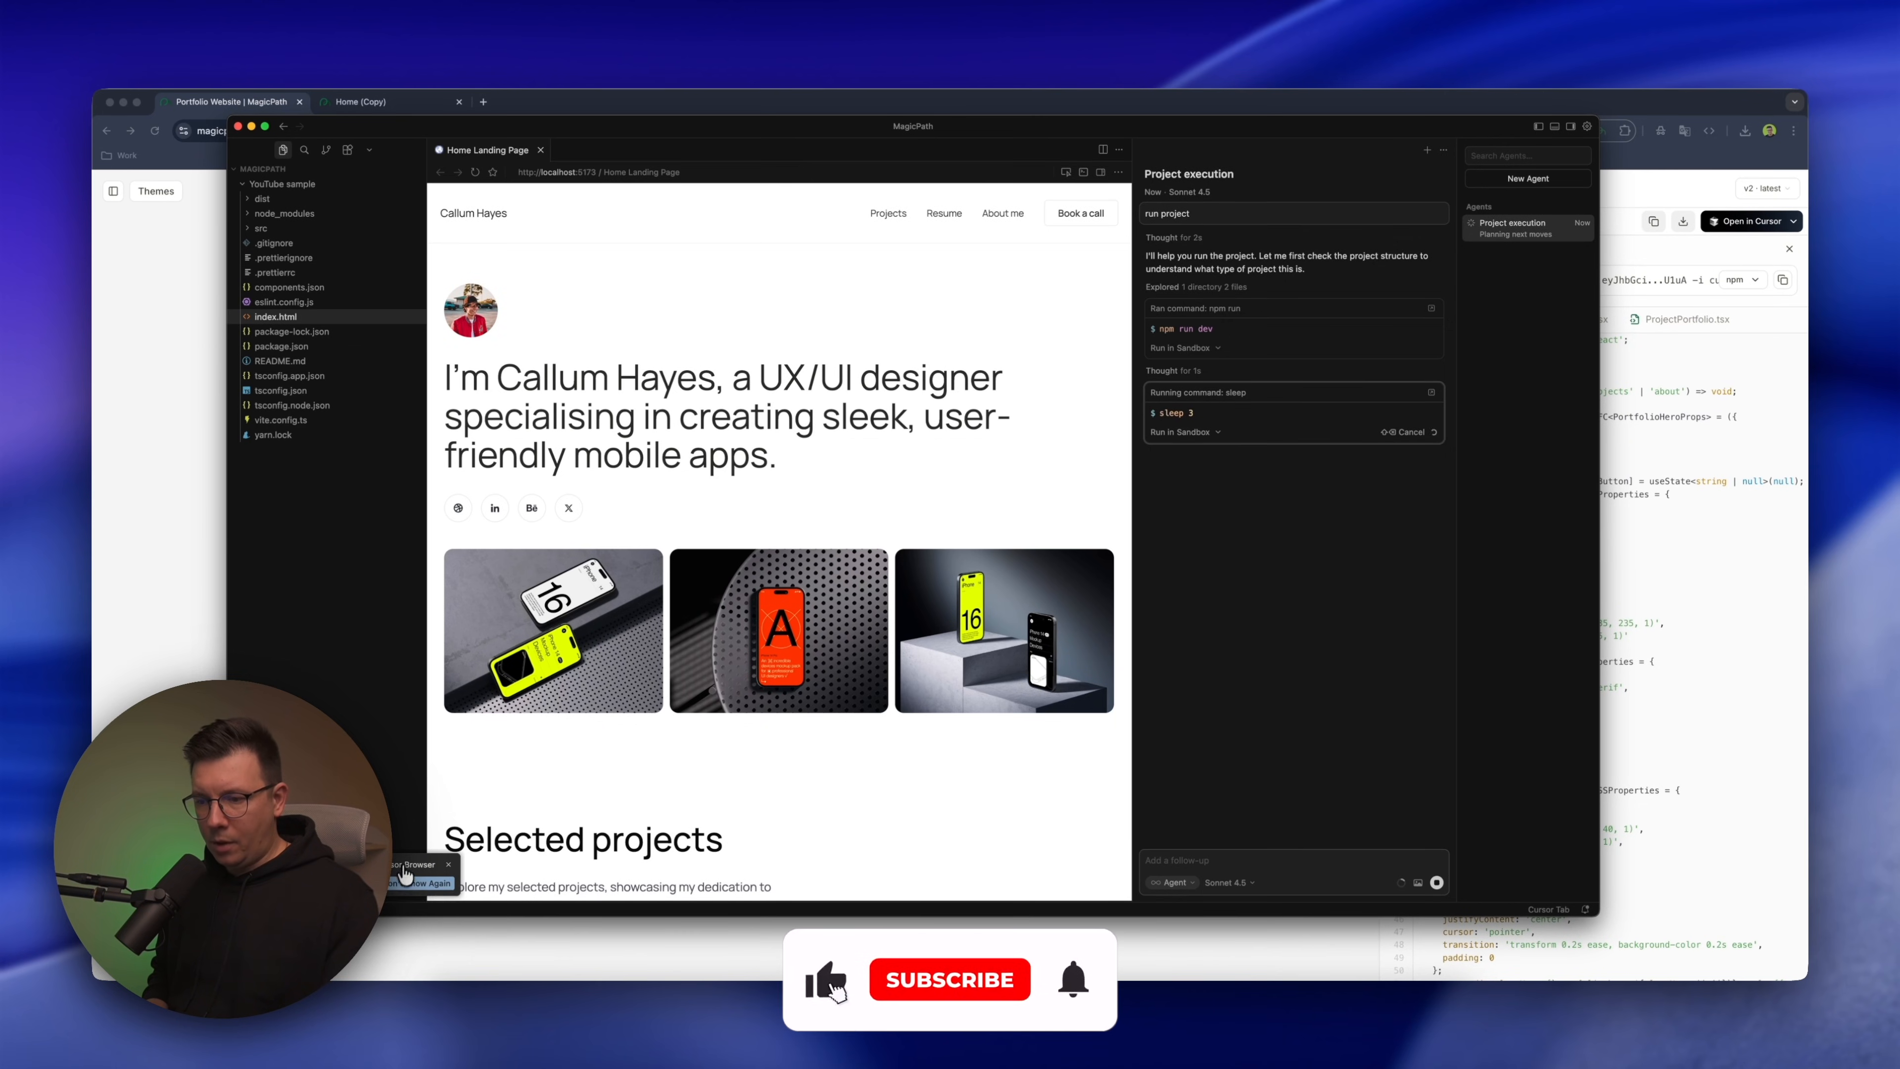
pyautogui.click(608, 173)
pyautogui.press('super+c')
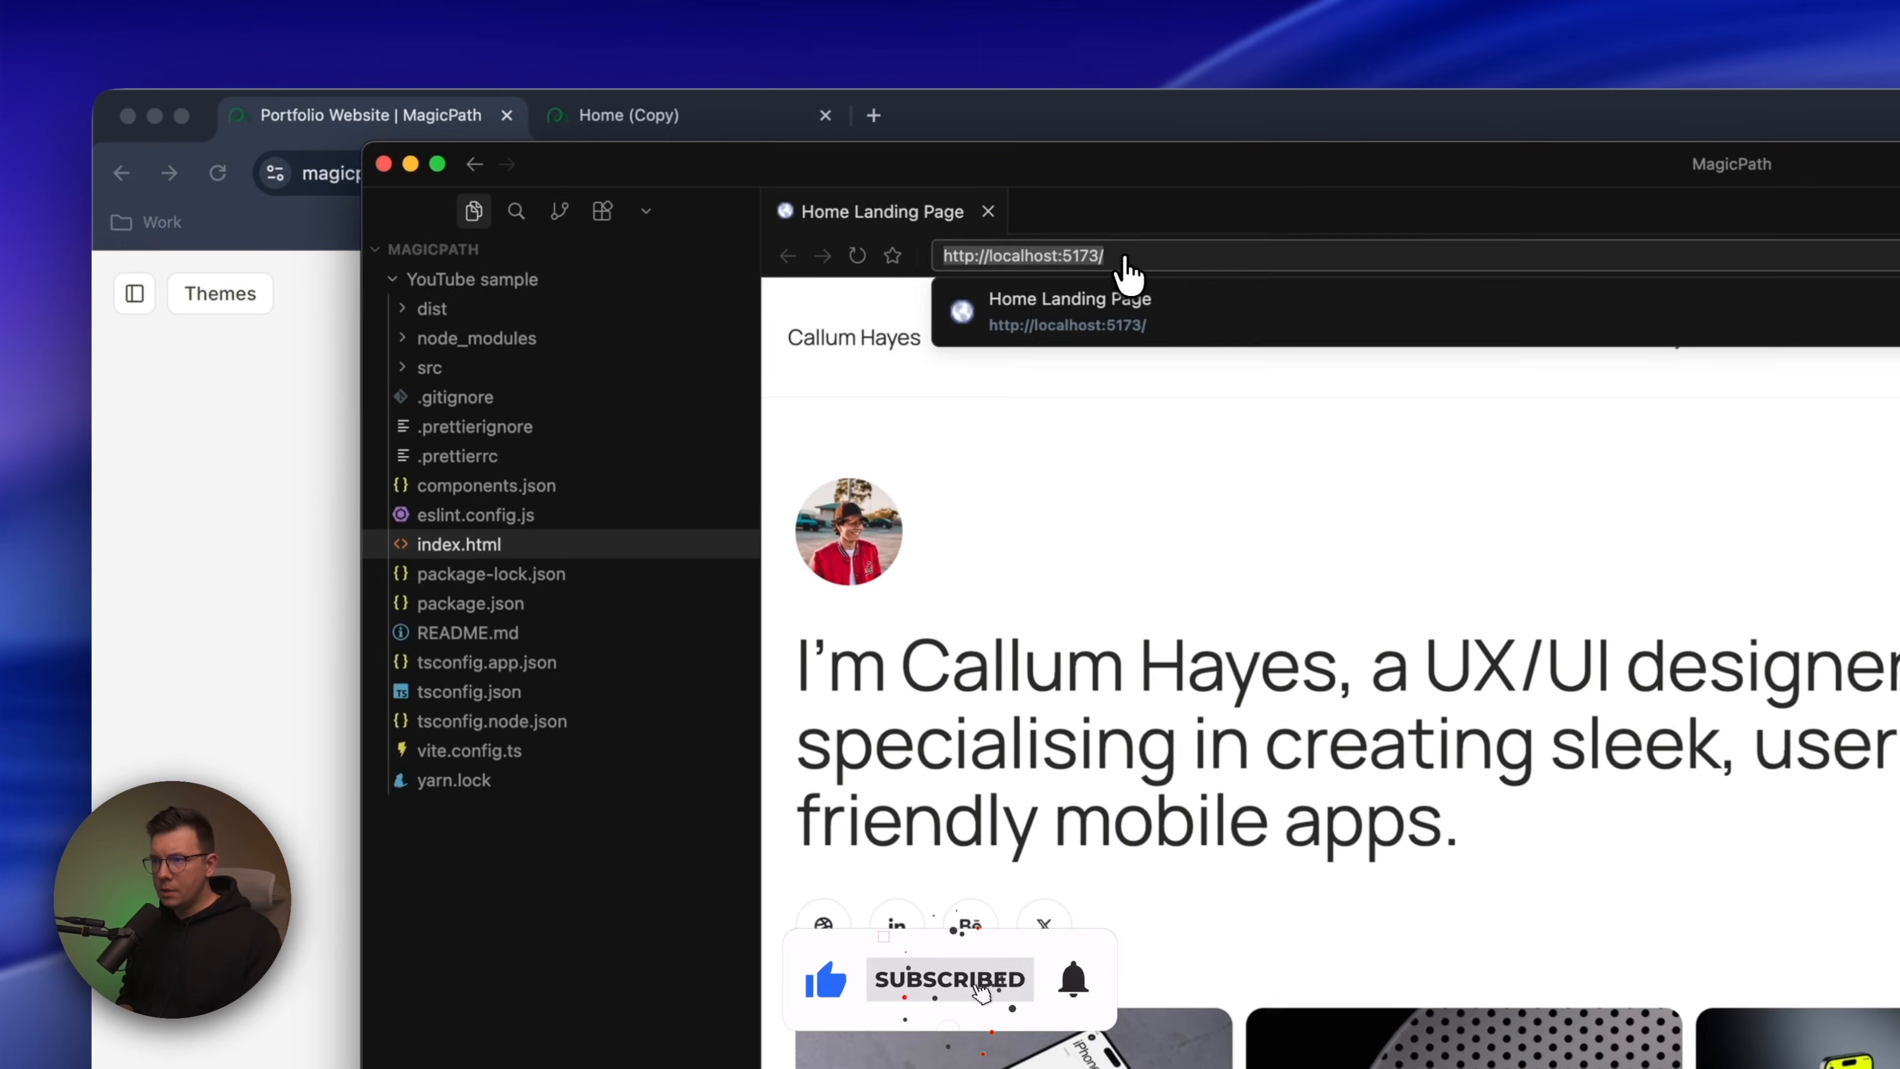
pyautogui.click(267, 521)
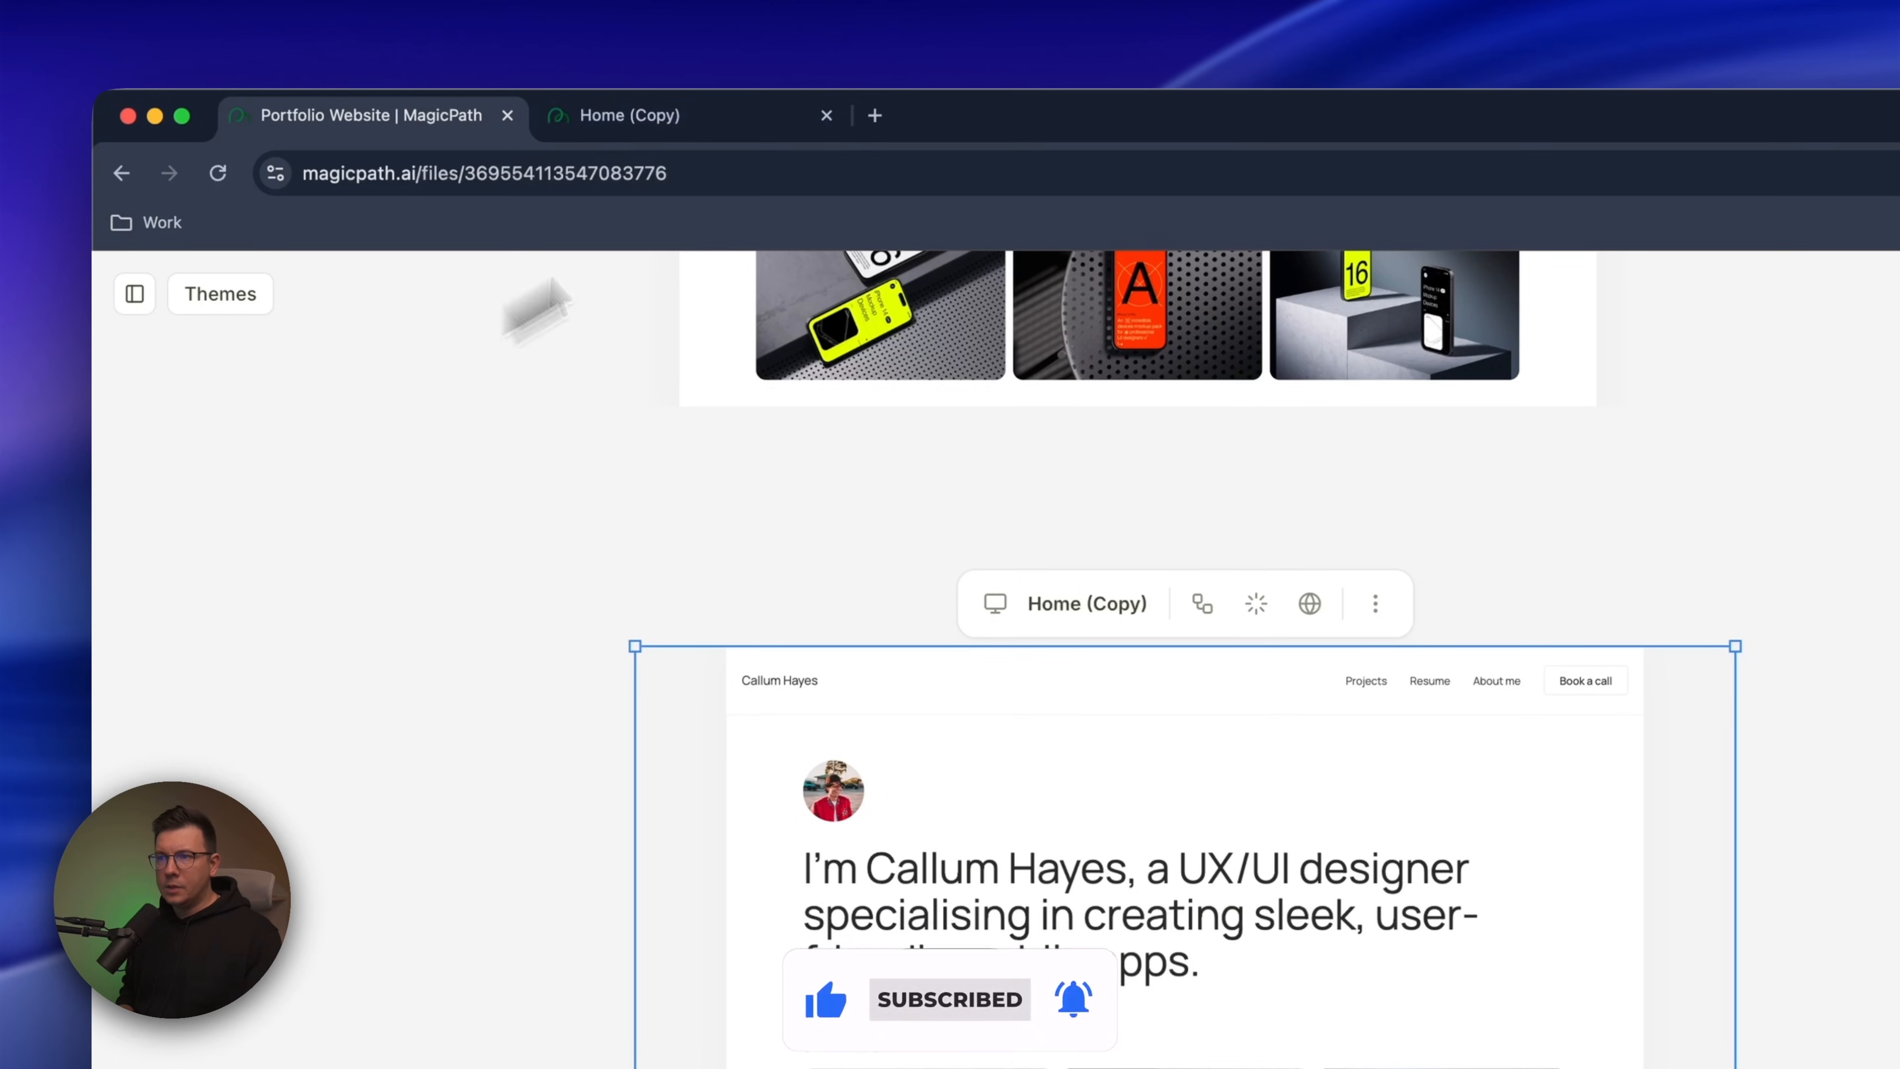
pyautogui.click(874, 117)
pyautogui.press('super+v')
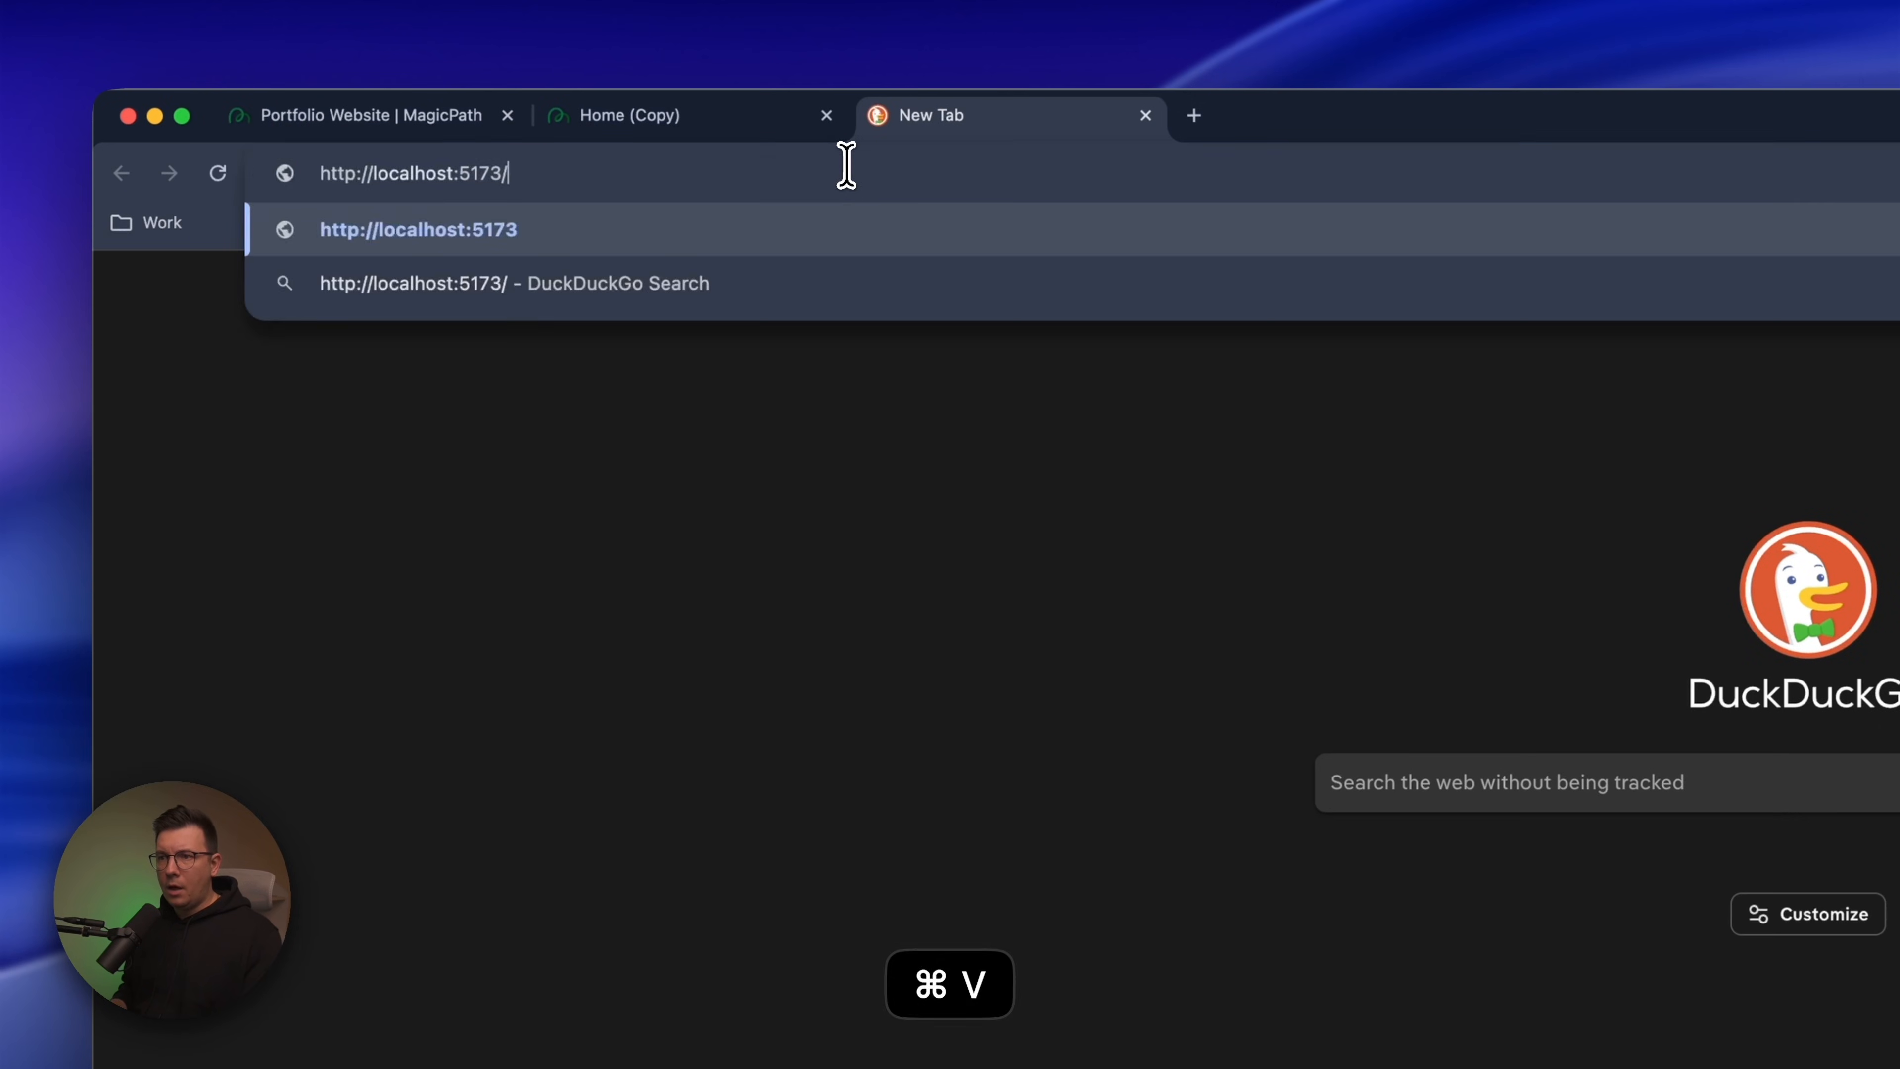
pyautogui.press('Return')
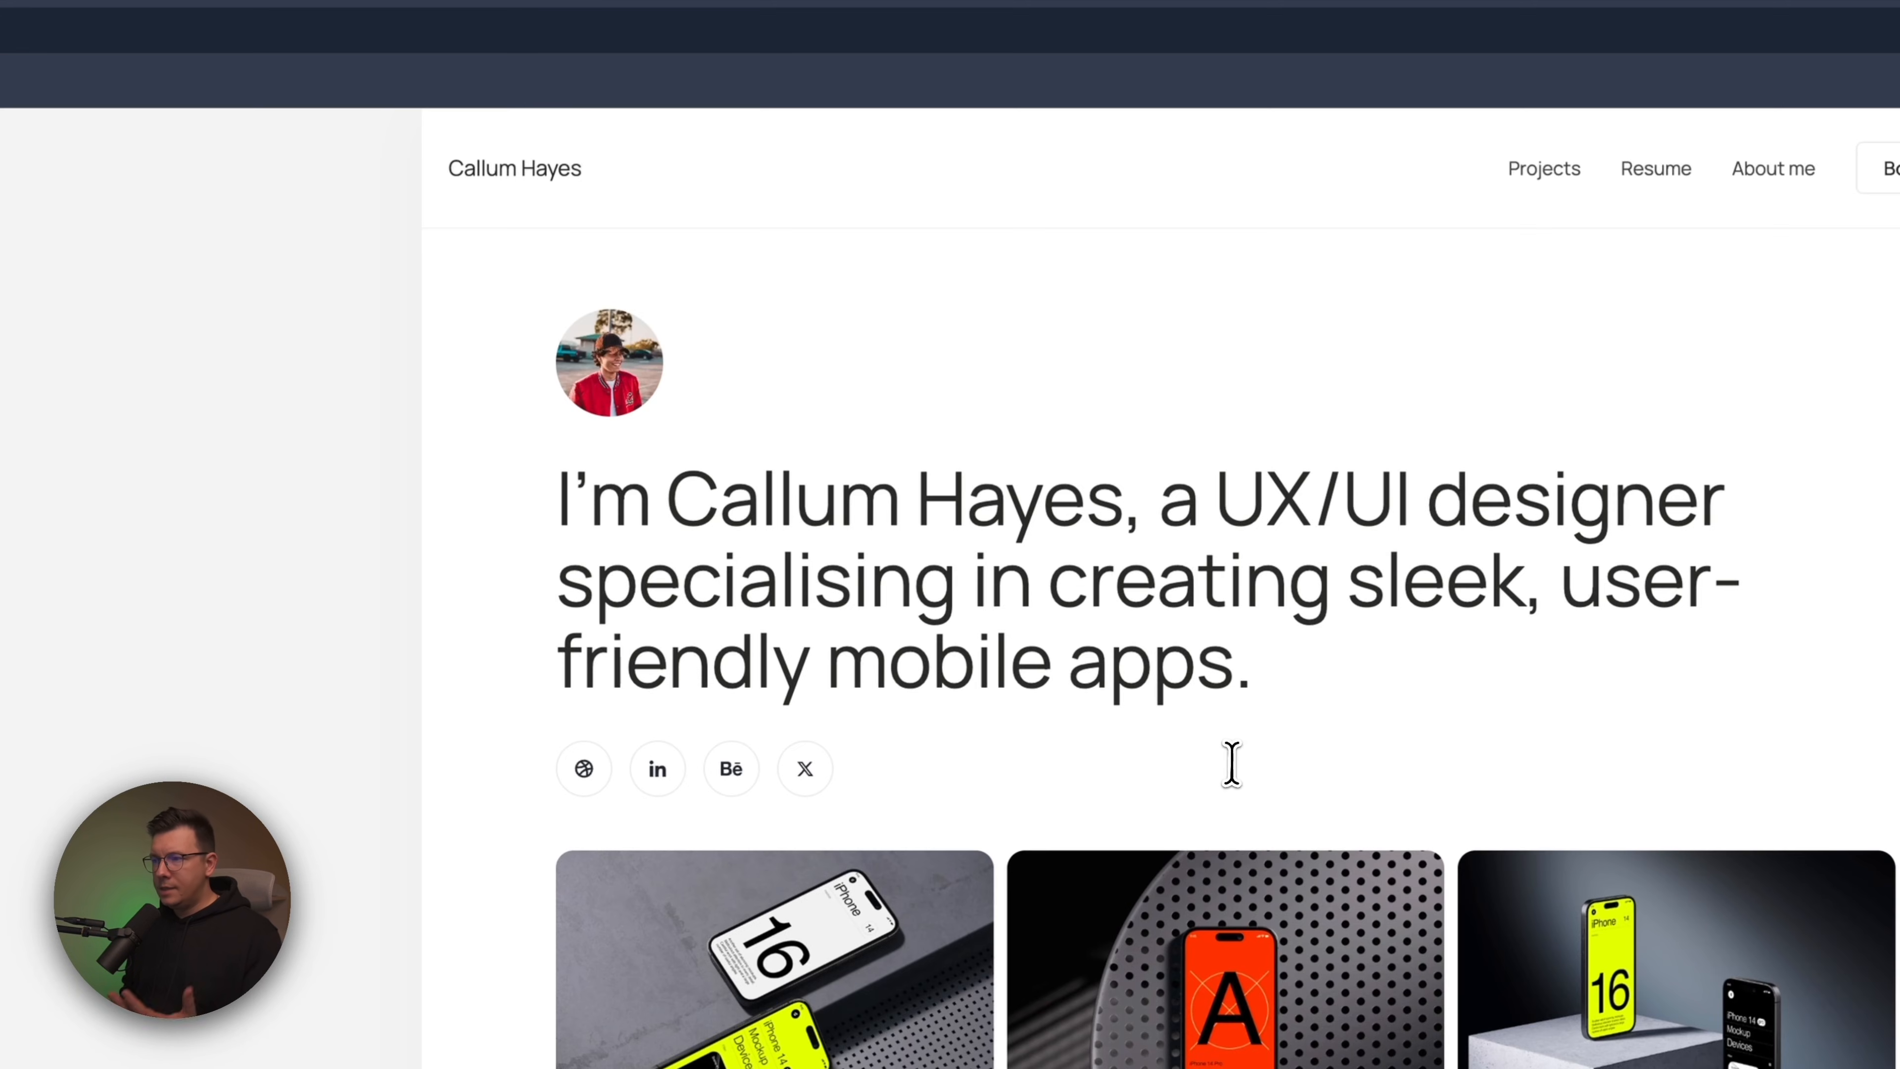
# Review the local home page down to its footer, open Projects, and return home through the site name
pyautogui.scroll(-15, 1231, 763)
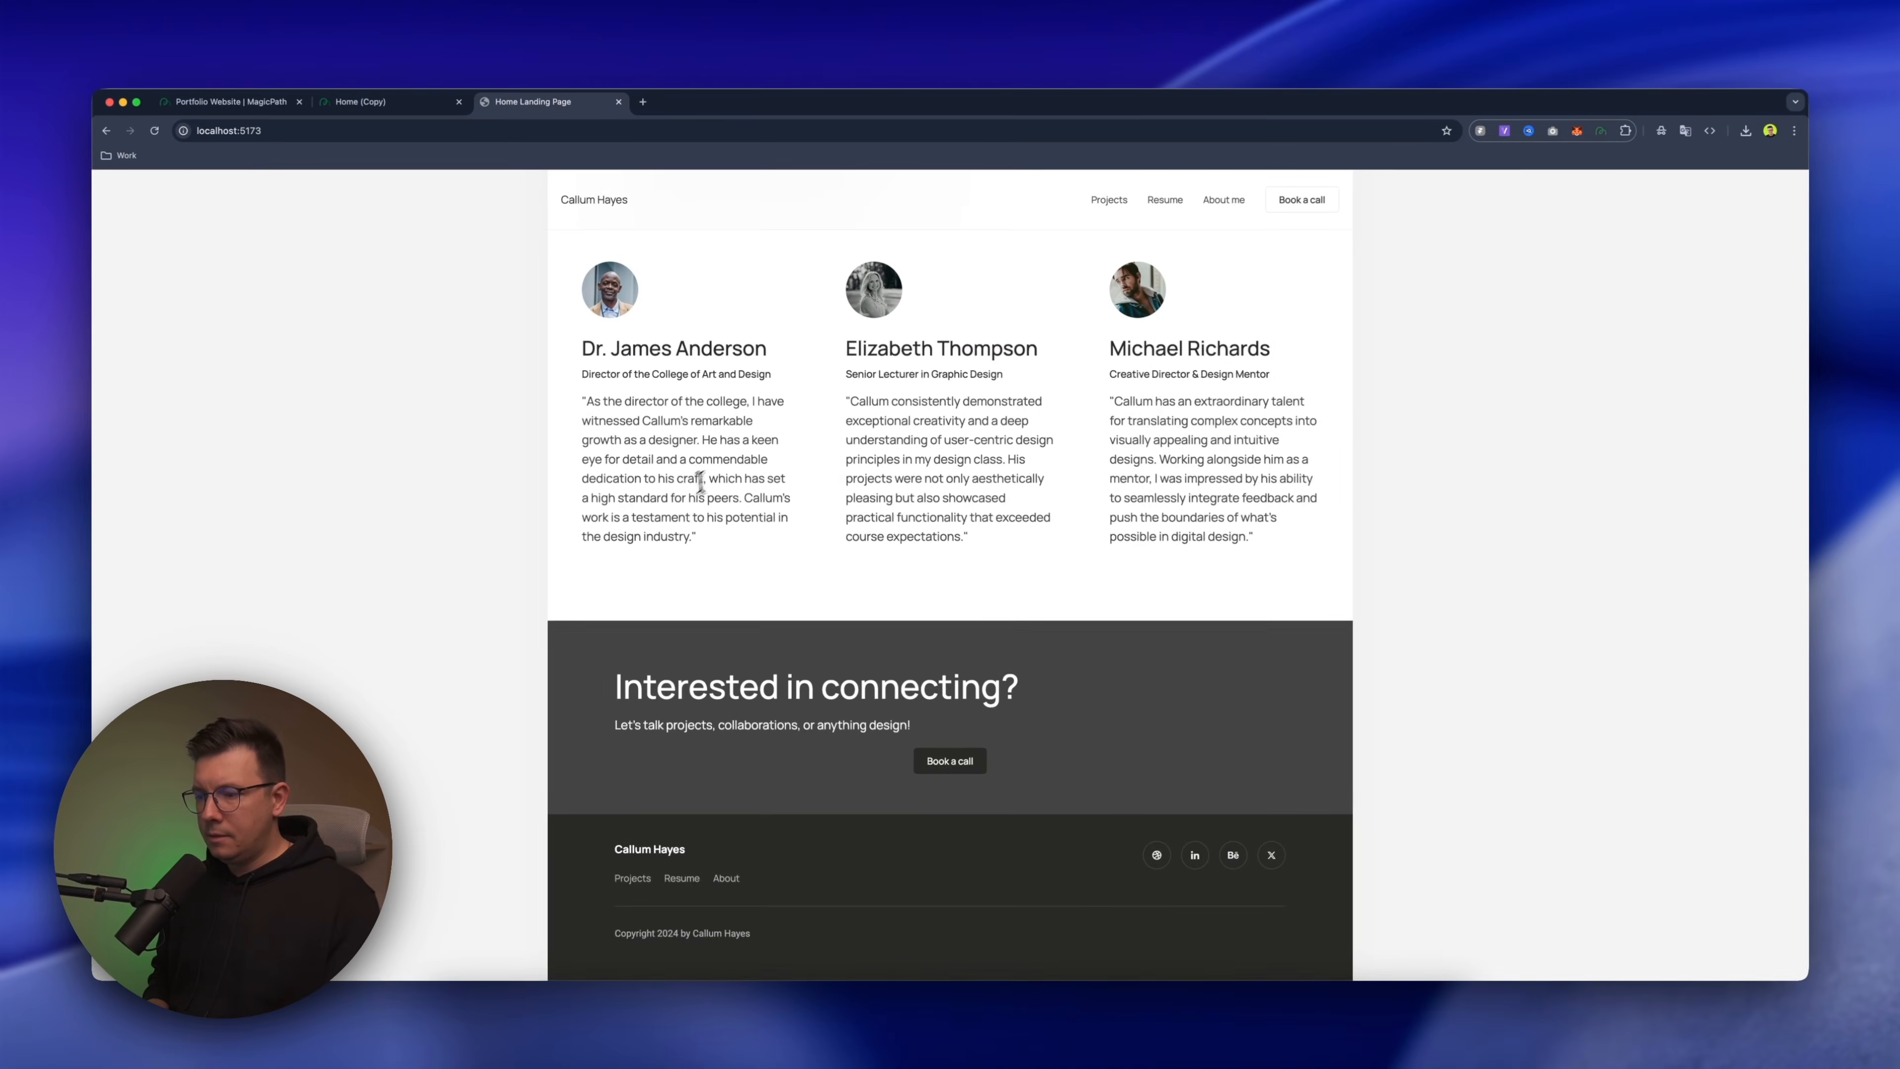
pyautogui.scroll(15, 699, 483)
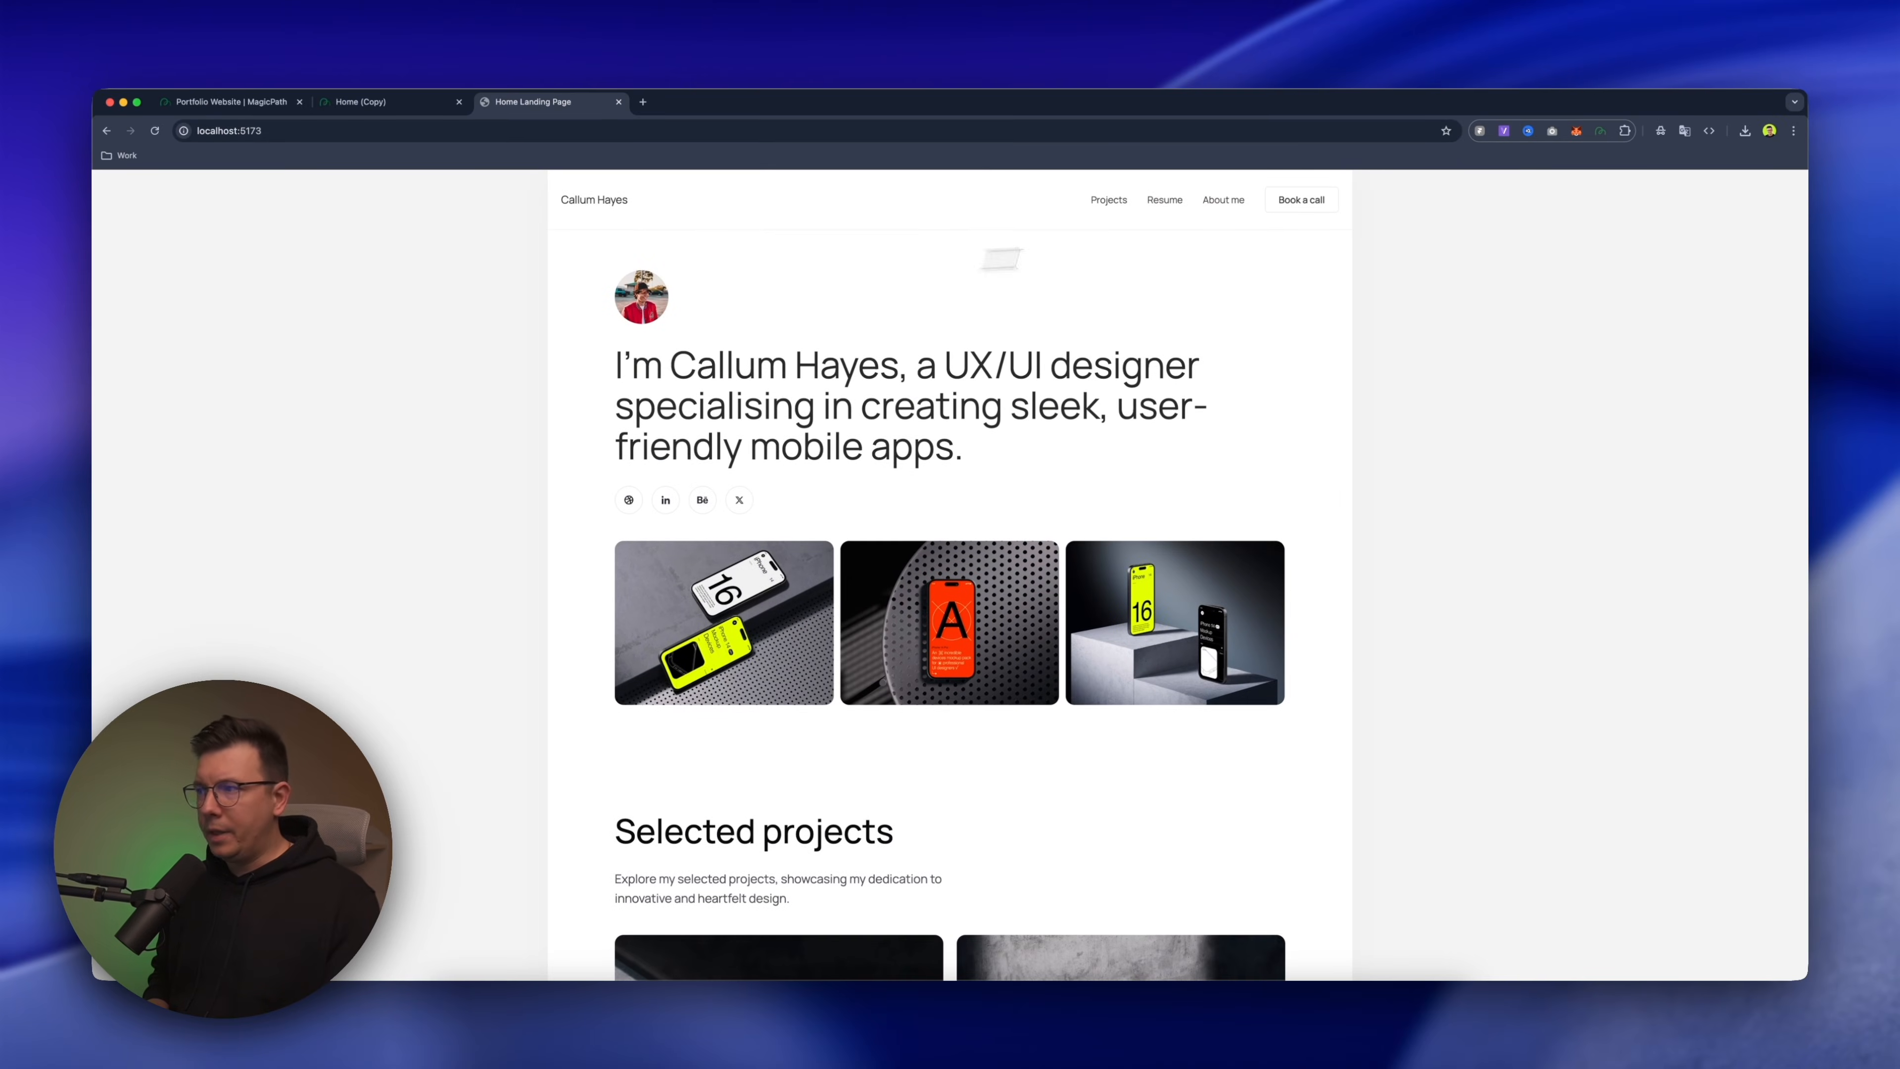
pyautogui.click(1115, 200)
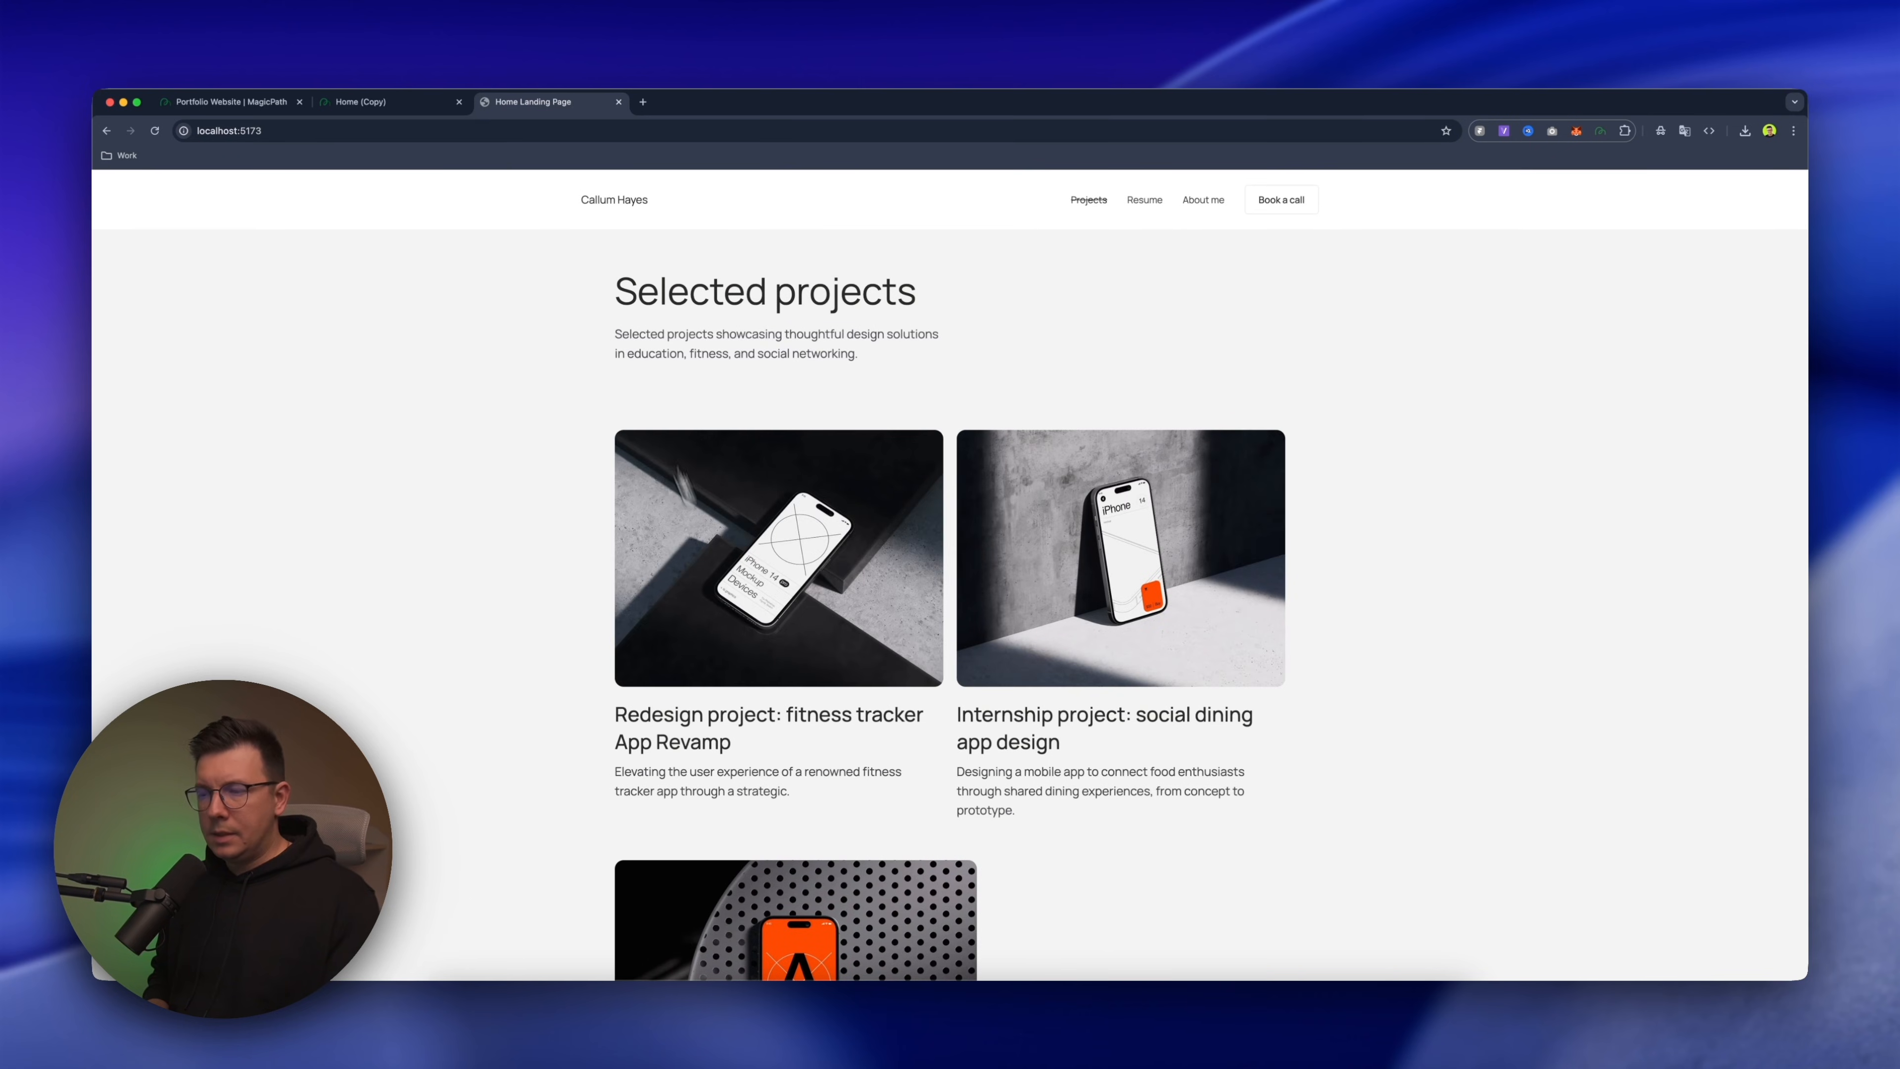
pyautogui.click(621, 202)
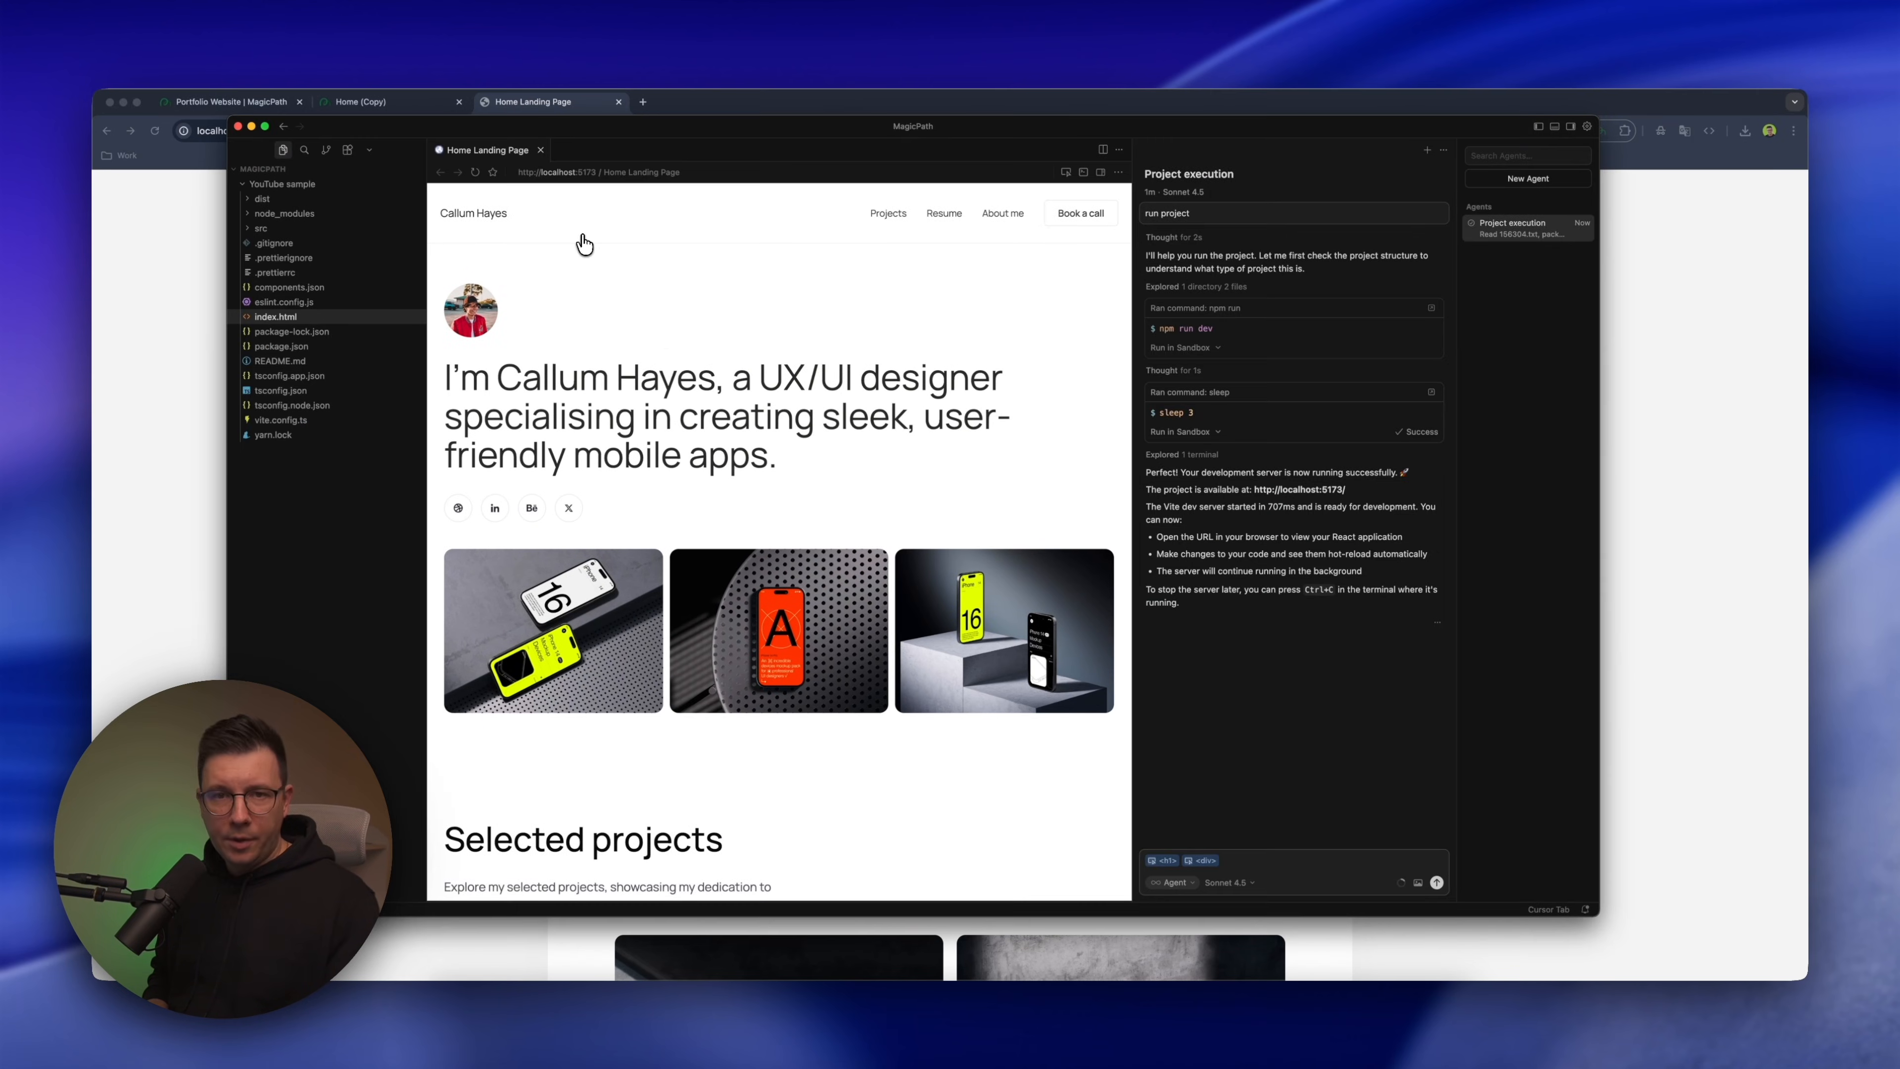
# Return to Cursor and examine the project's code structure: components.json and the contents of the src and dist folders
pyautogui.click(267, 245)
pyautogui.click(266, 288)
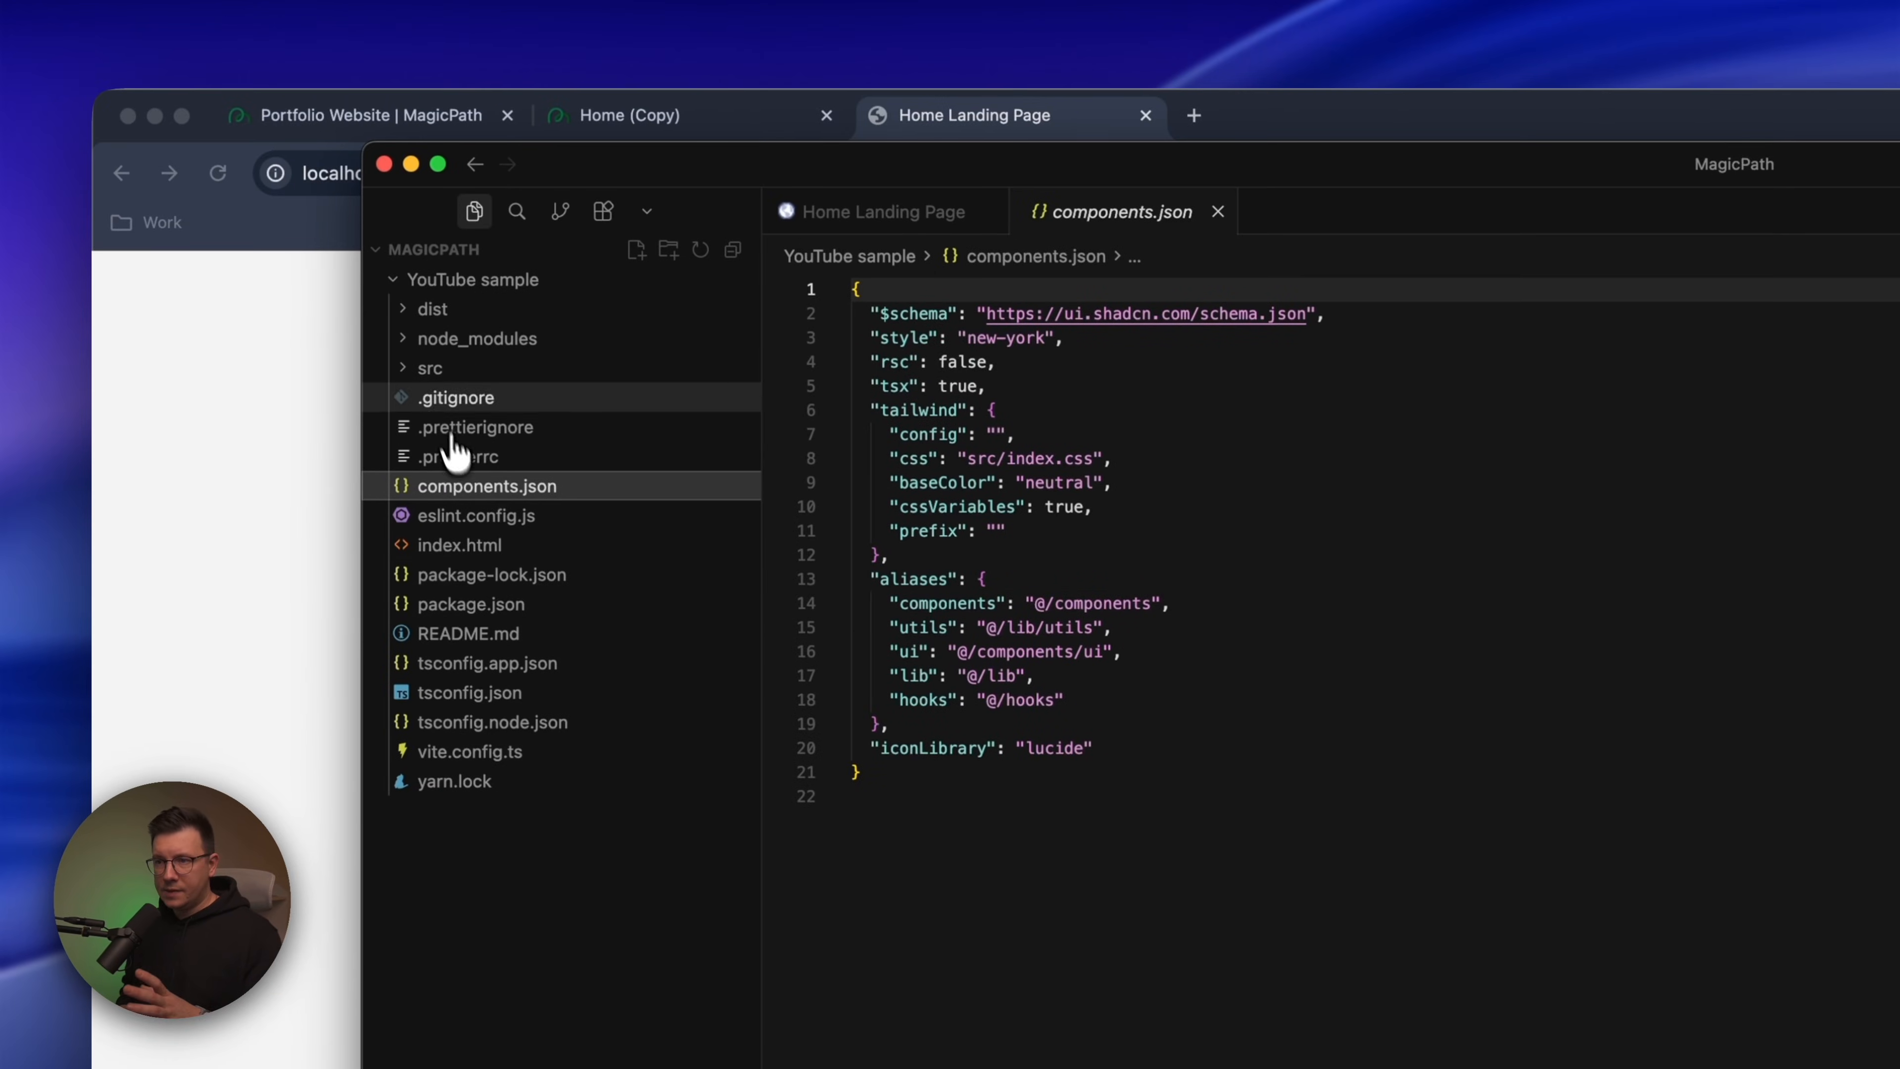
pyautogui.click(417, 368)
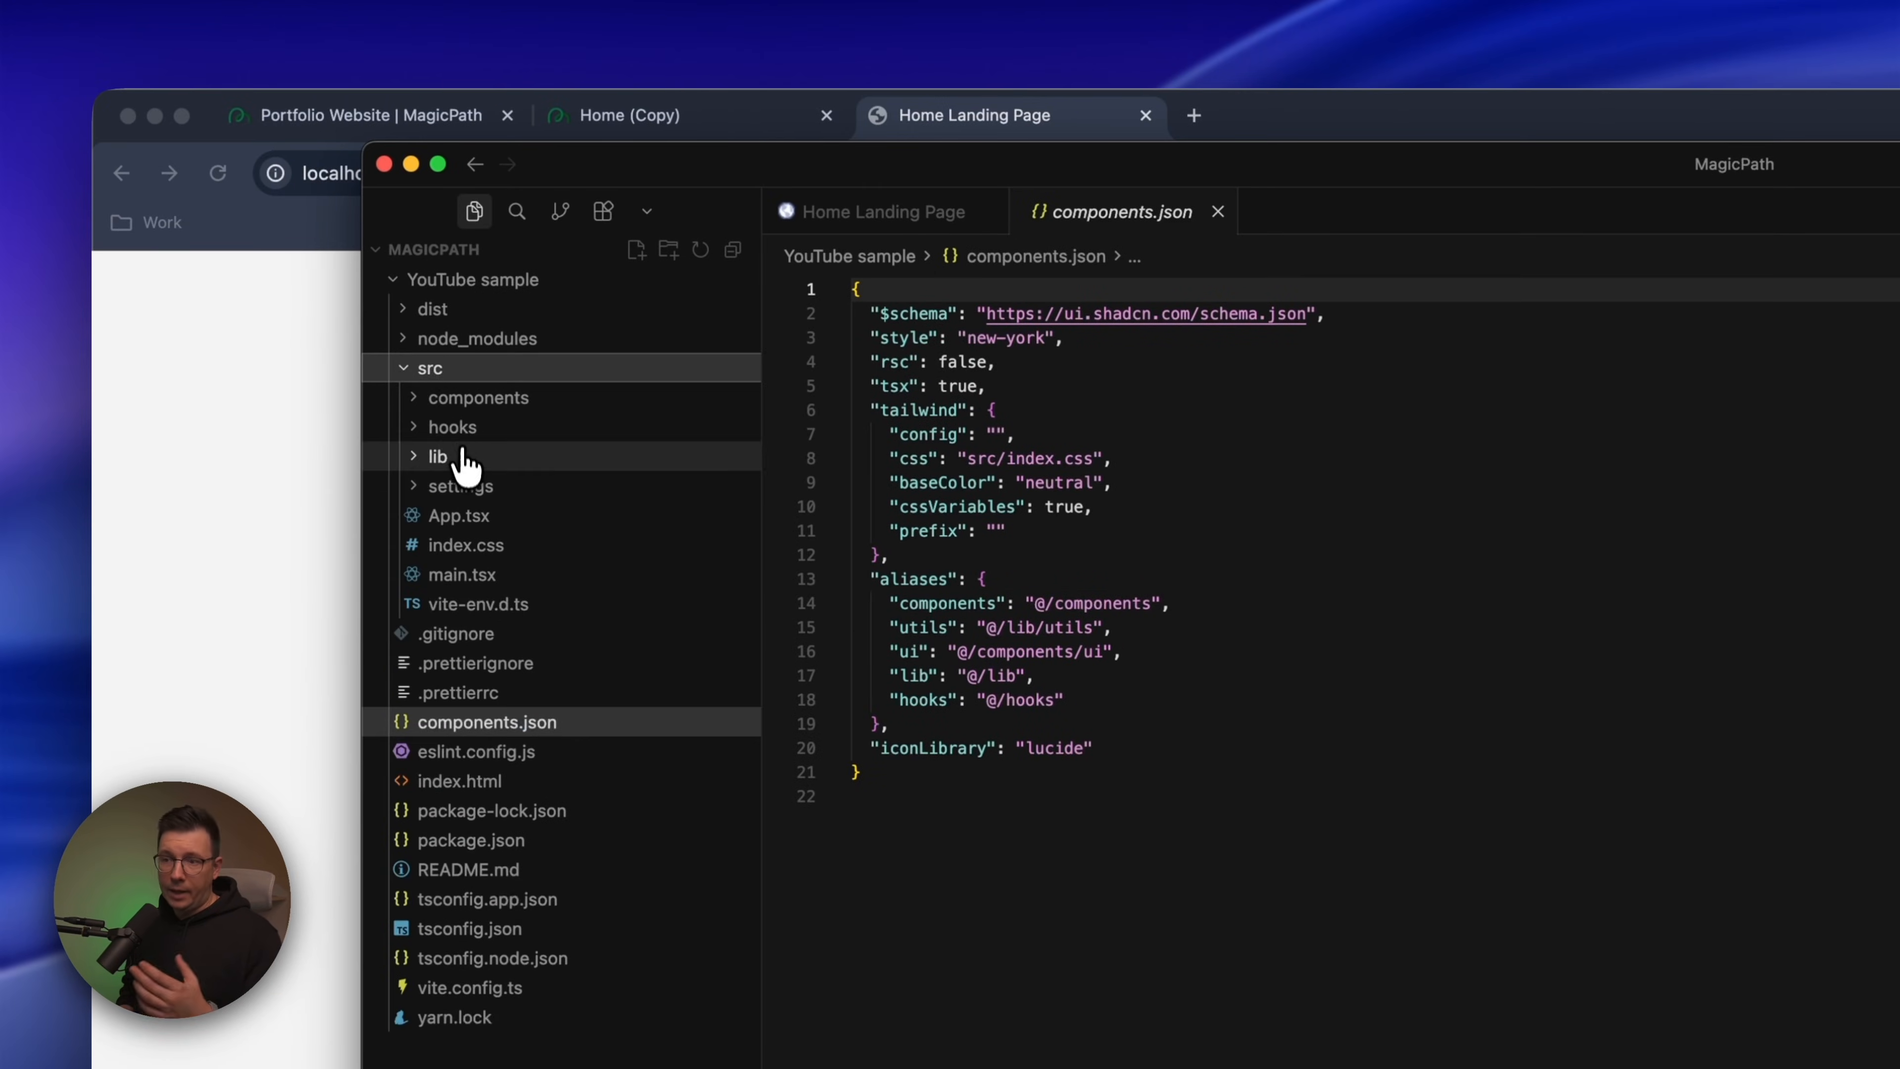
pyautogui.click(413, 369)
pyautogui.click(416, 308)
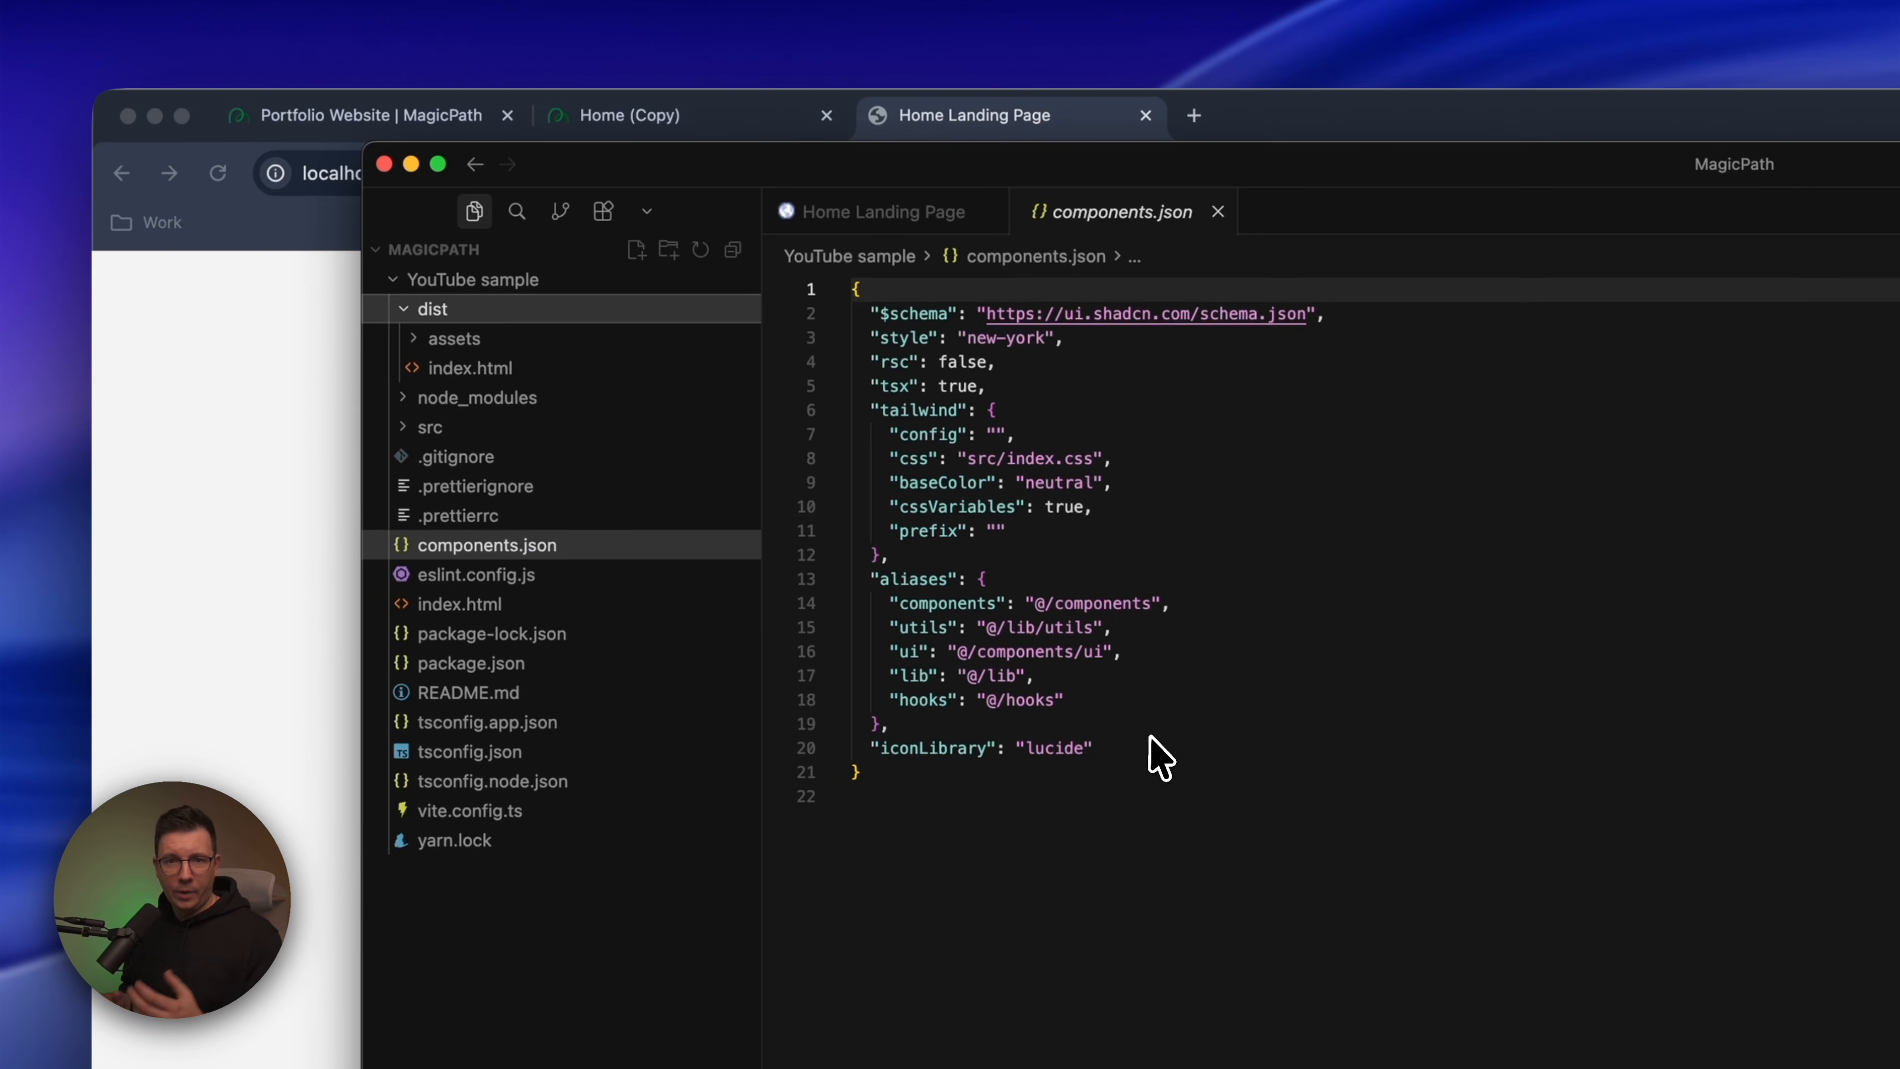